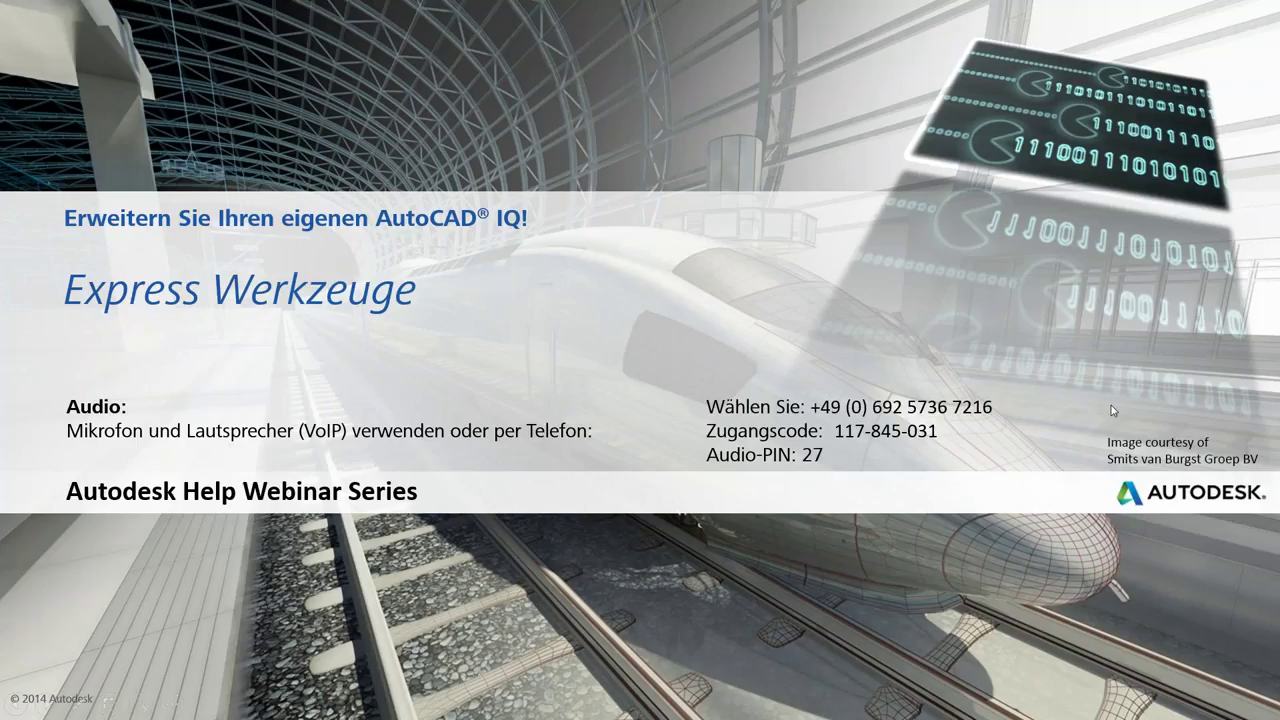
Advance past the title and presenter slides to the Autodesk Help Webinars 'Bevor wir beginnen…' slide
{"action": "left_click", "coordinate": [877, 446]}
{"action": "left_click", "coordinate": [879, 442]}
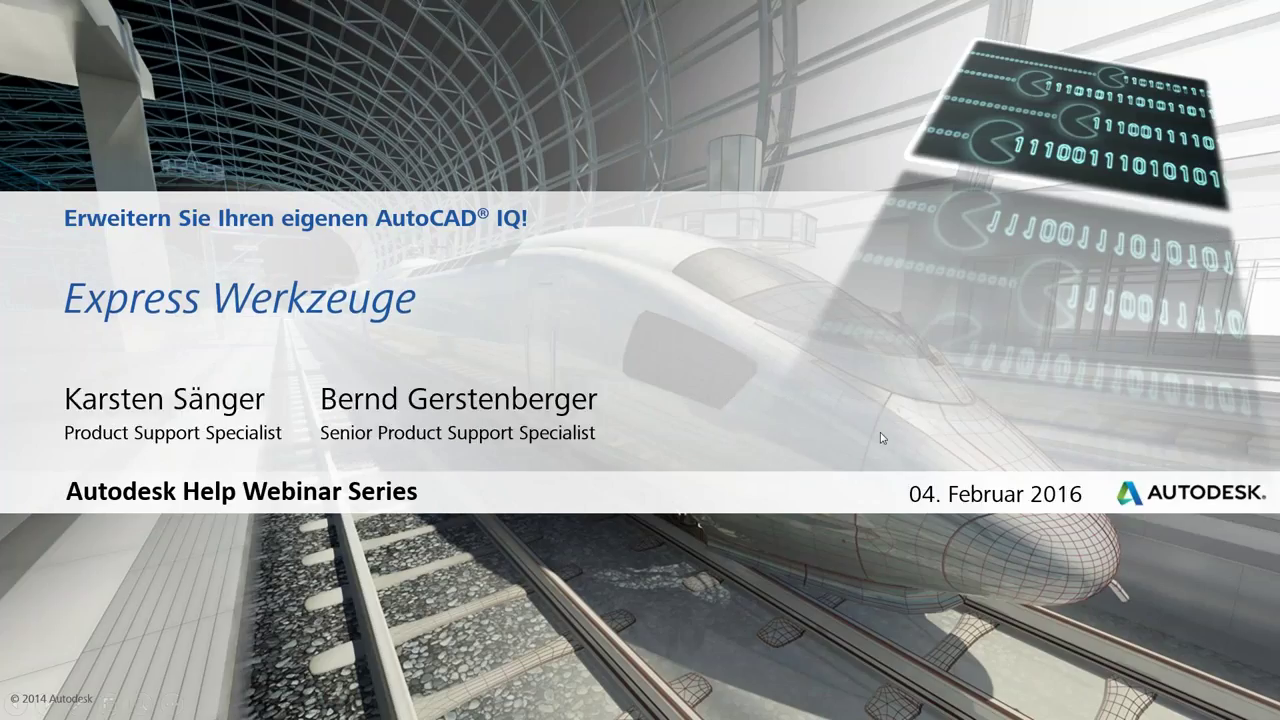
{"action": "left_click", "coordinate": [881, 437]}
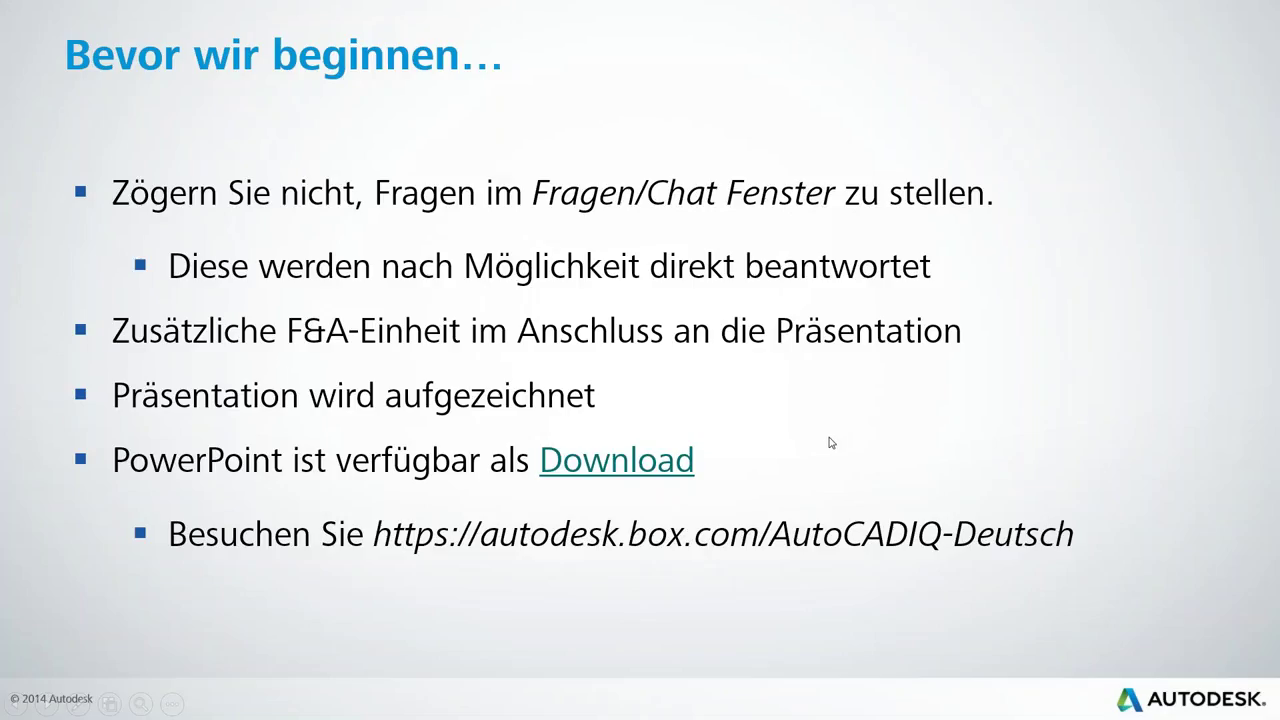
{"action": "left_click", "coordinate": [829, 442]}
{"action": "left_click", "coordinate": [916, 602]}
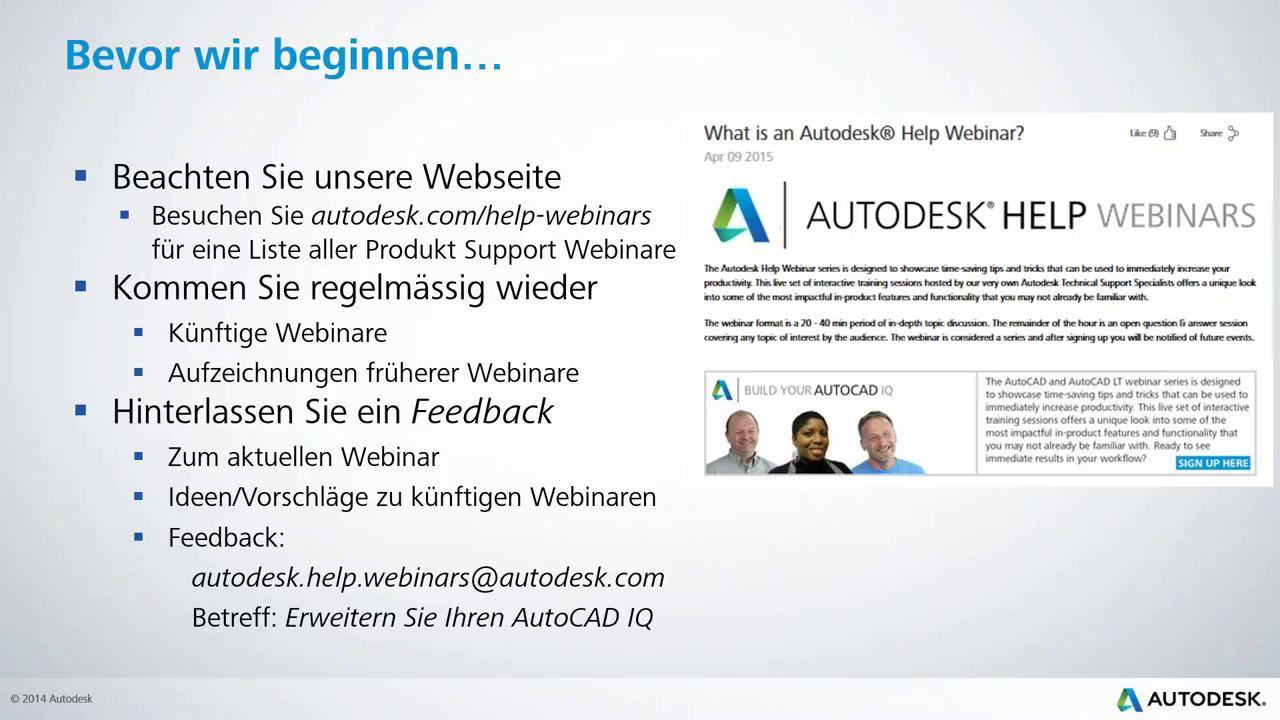
{"action": "key", "text": "Right"}
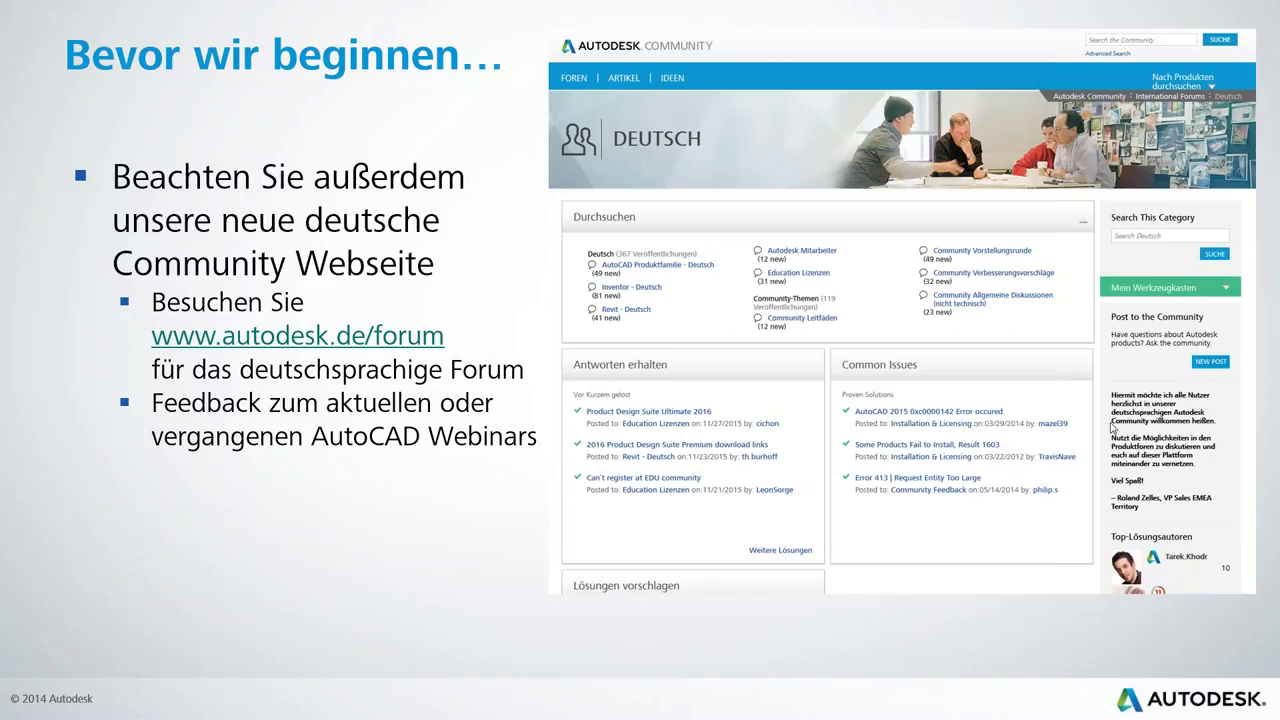
Advance to the 'Beeinflussen Sie zukünftige AutoCAD Versionen!' beta programme slide
{"action": "left_click", "coordinate": [1060, 544]}
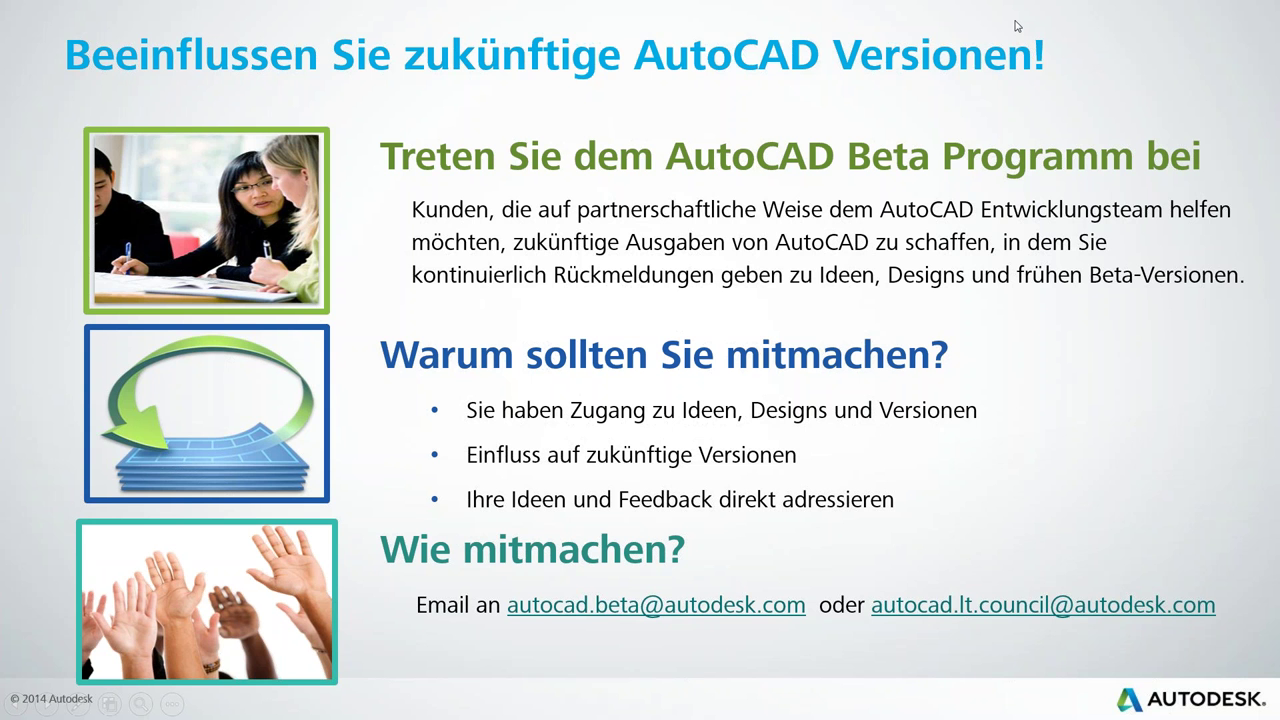
Advance to the 'Autodesk Knowledge Network : Beispiele zum Thema' top-downloads slide
{"action": "key", "text": "Right"}
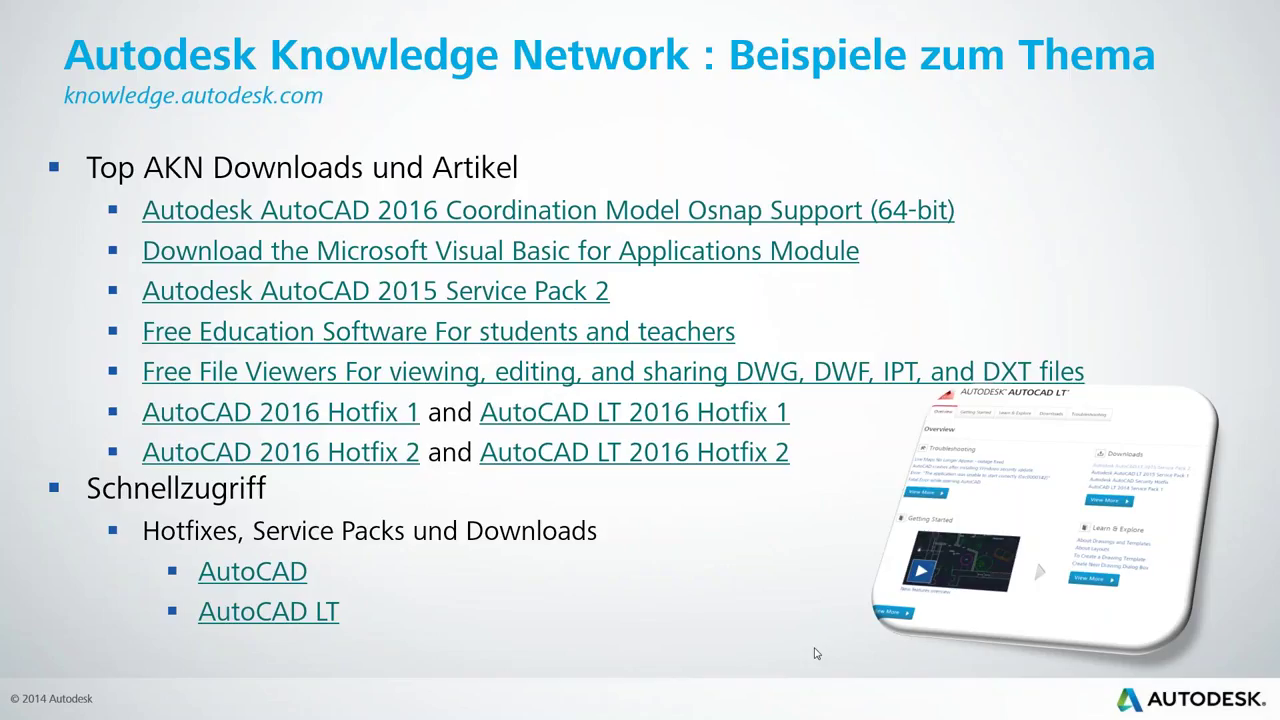
Move past the viewer-questions slide to the 'Erweitern Sie Ihren eigenen AutoCAD IQ! – Express Werkzeuge' title slide
{"action": "left_click", "coordinate": [695, 556]}
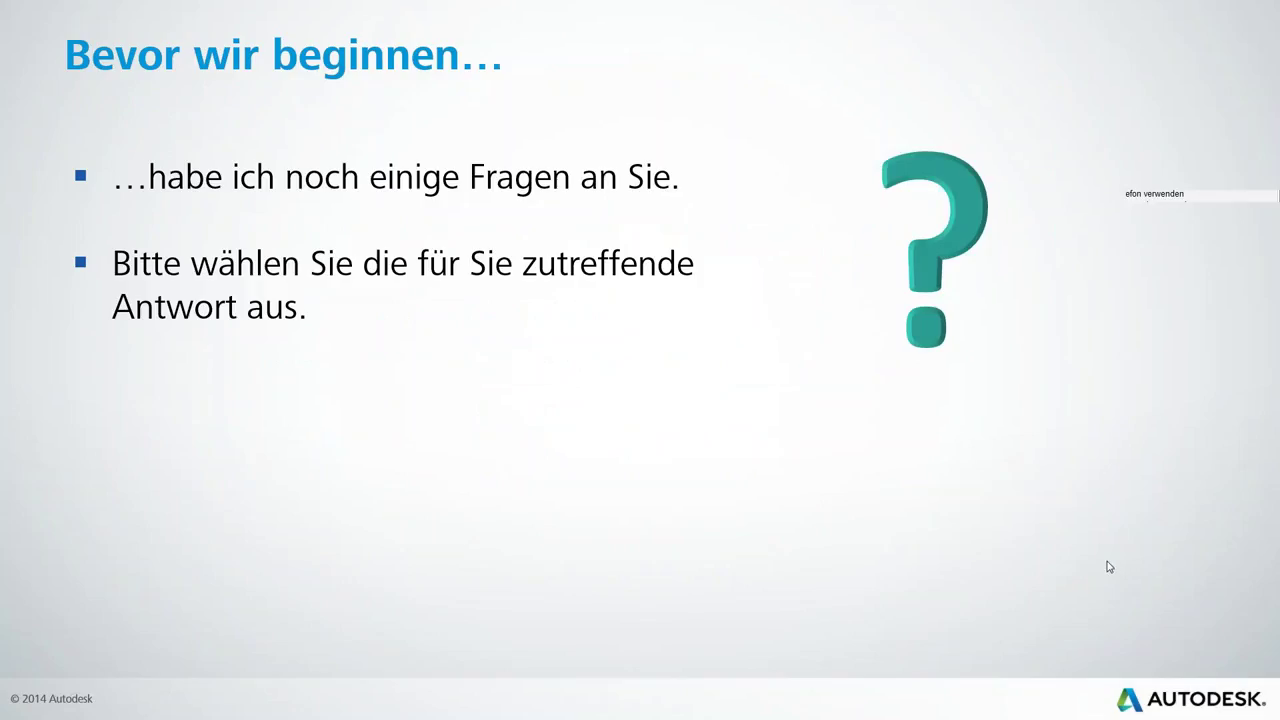
{"action": "left_click", "coordinate": [1146, 525]}
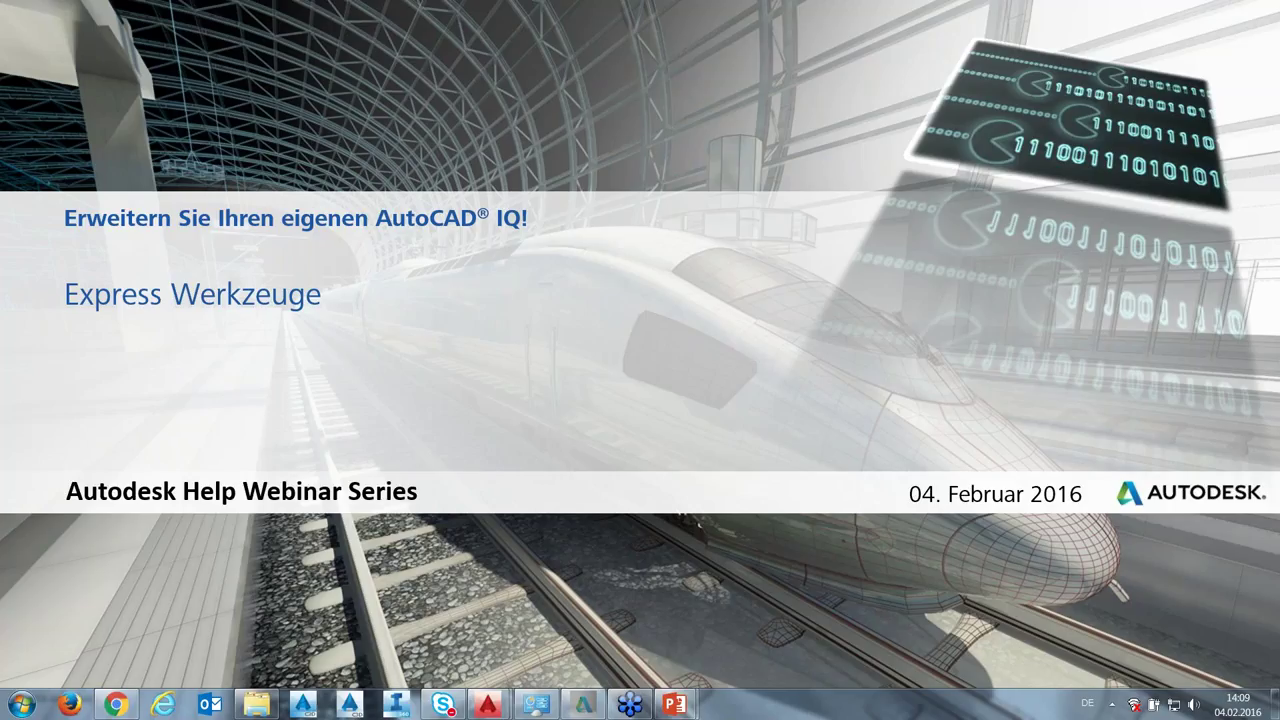
Present full screen (F5) and step through Agenda and Demonstration to 'How to install Express Tools'
{"action": "key", "text": "F5"}
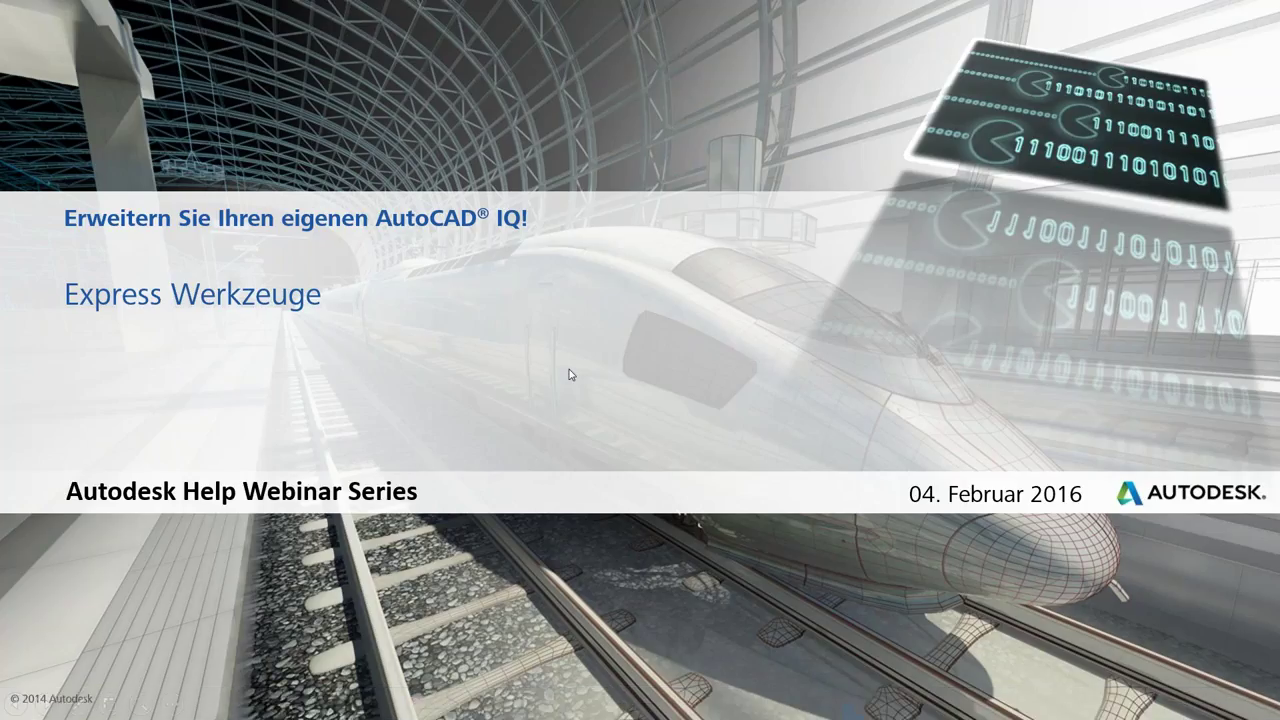
{"action": "key", "text": "Right"}
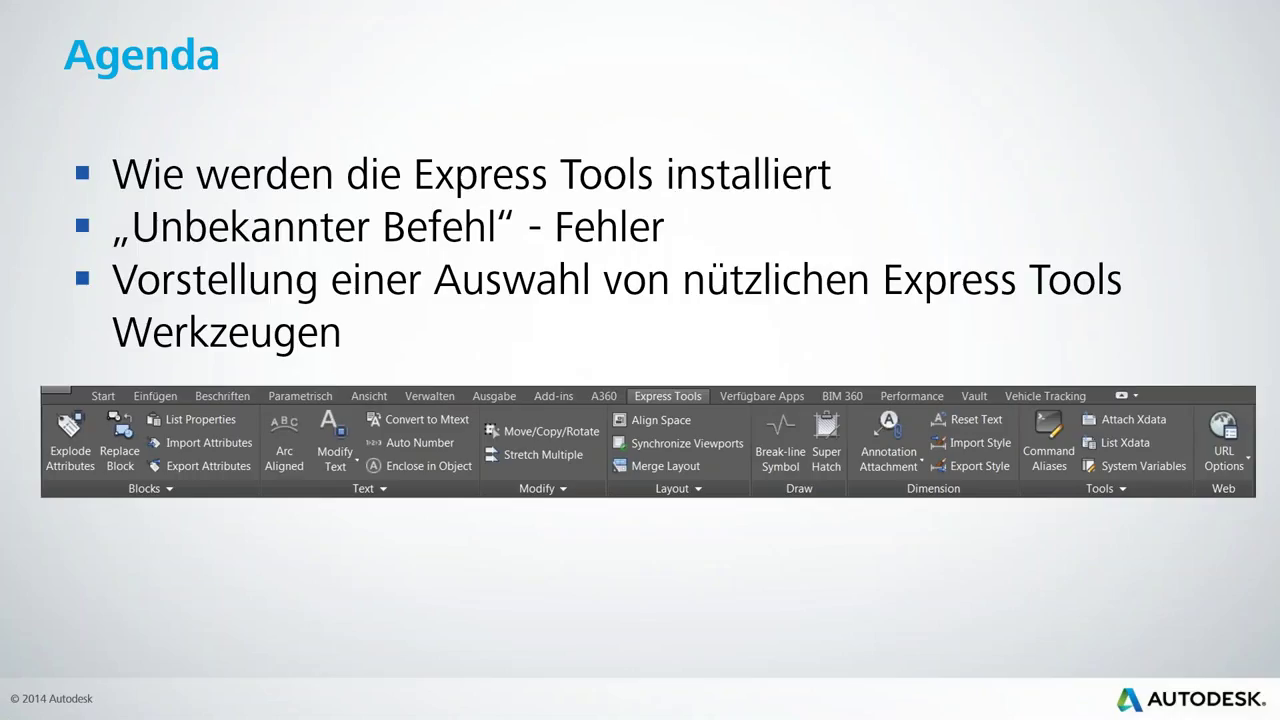
{"action": "left_click", "coordinate": [504, 353]}
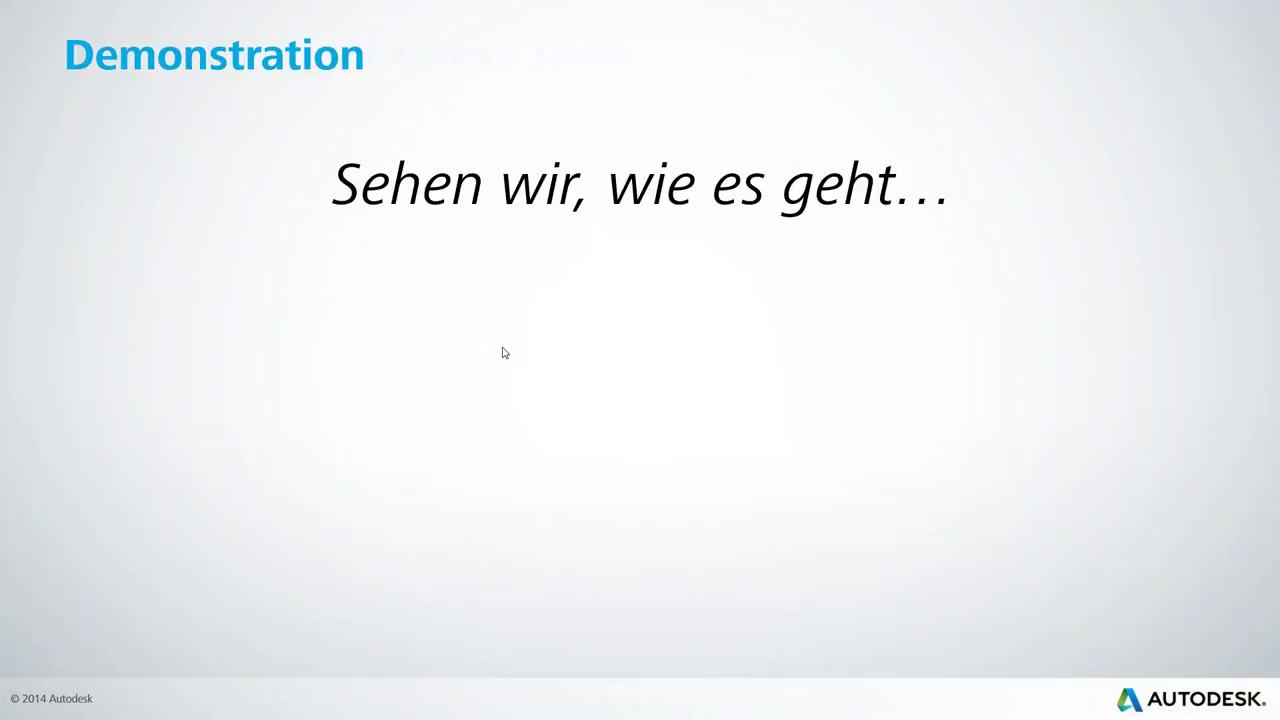
{"action": "left_click", "coordinate": [504, 353]}
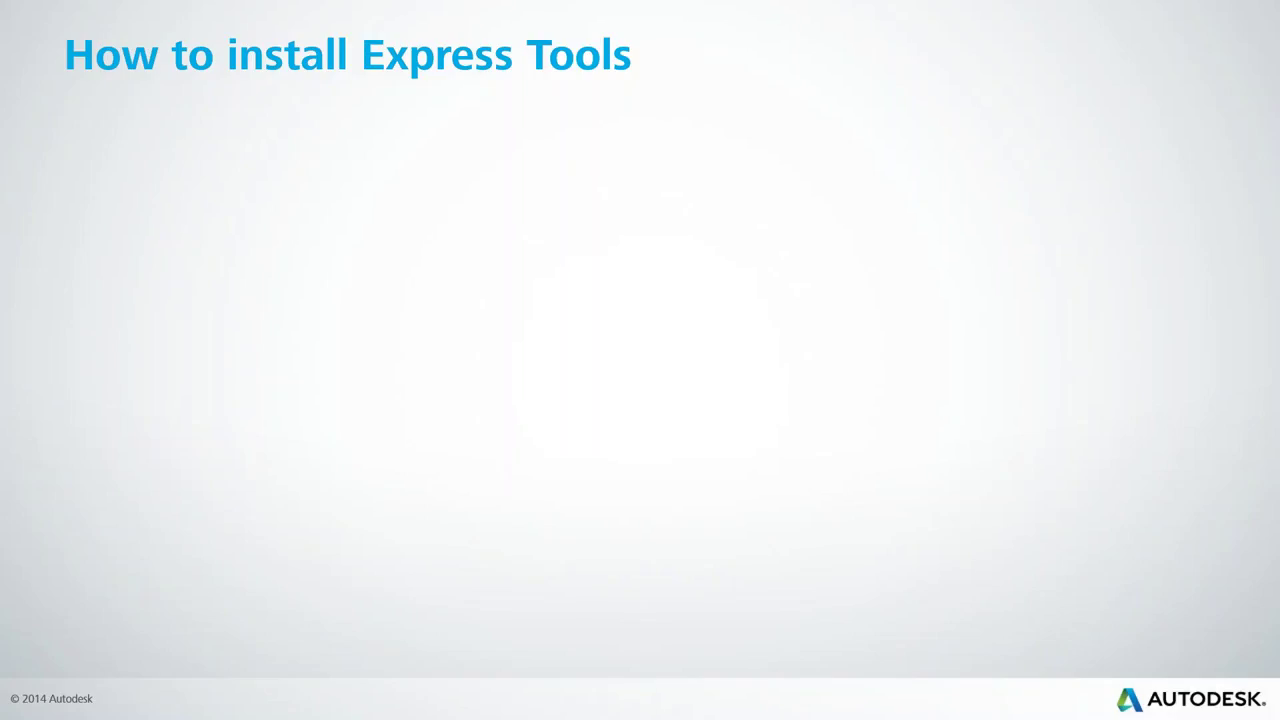
Fade in the newest-AutoCAD bullet and its automatic-installation sub-bullet
{"action": "key", "text": "Right"}
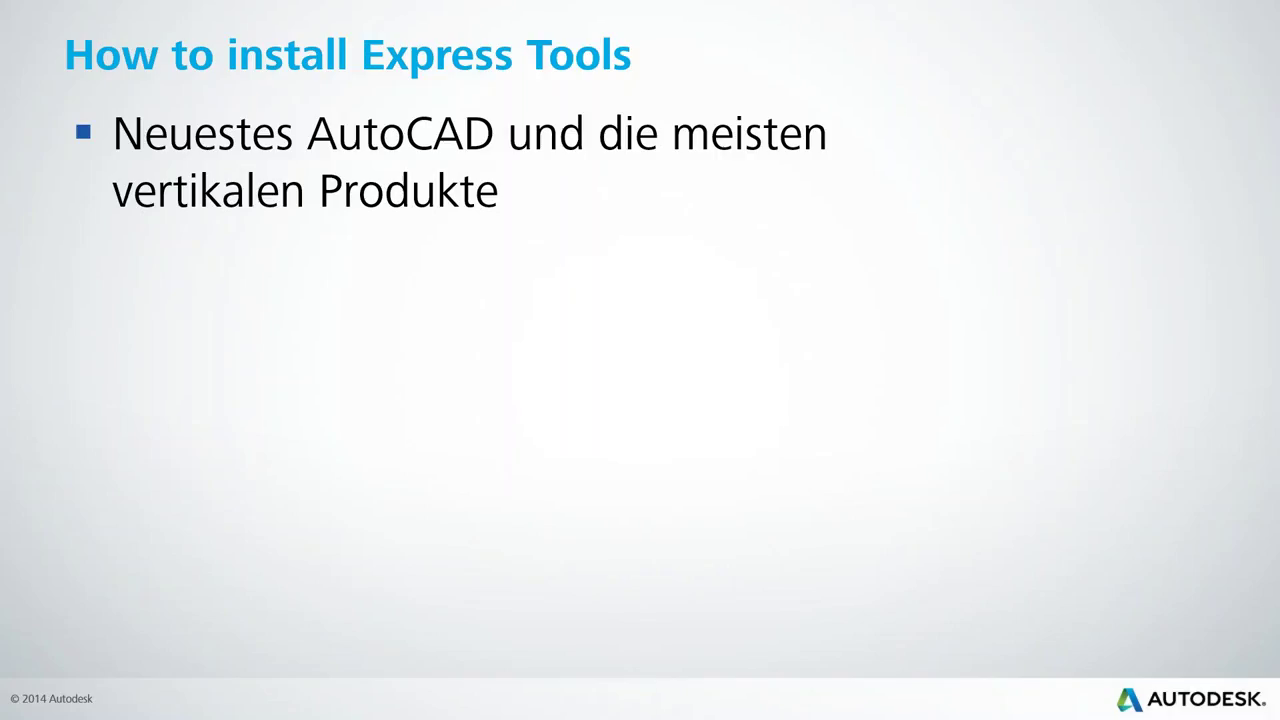
{"action": "key", "text": "Right"}
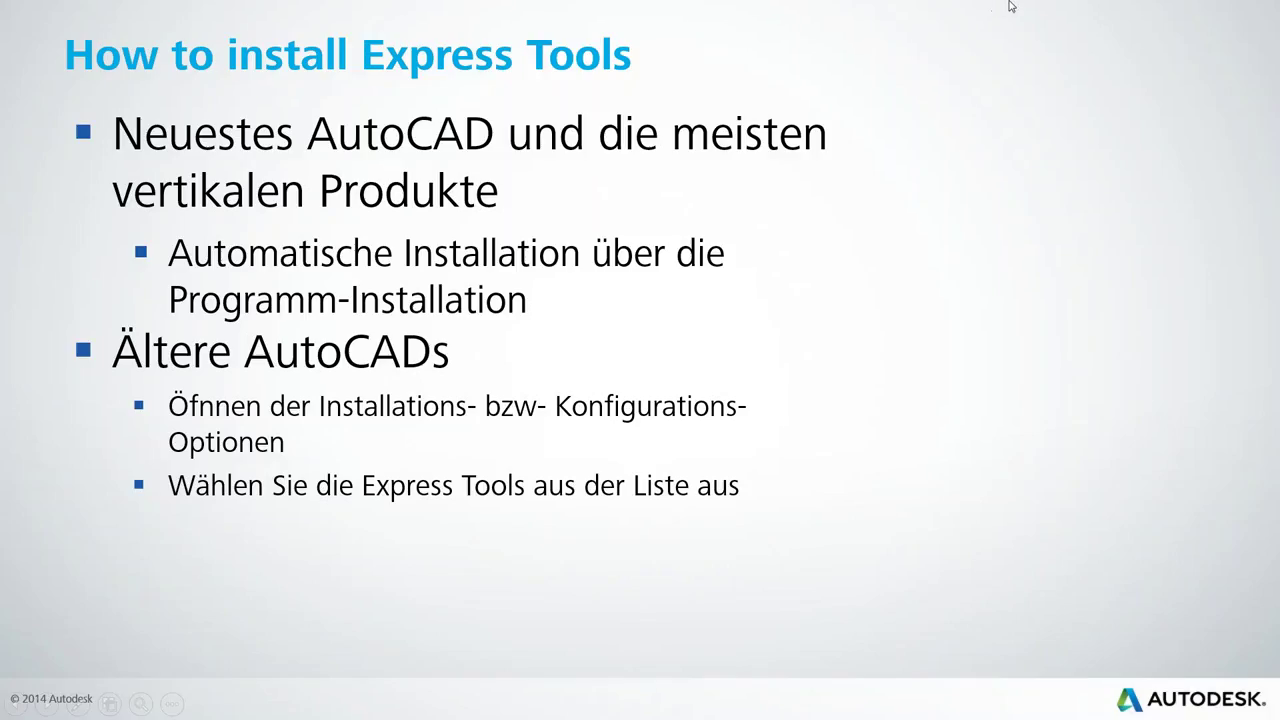
Switch to the Civil 3D 2015 installer, position it, and choose 'Funktionen hinzufügen oder entfernen'
{"action": "key", "text": "alt+Tab"}
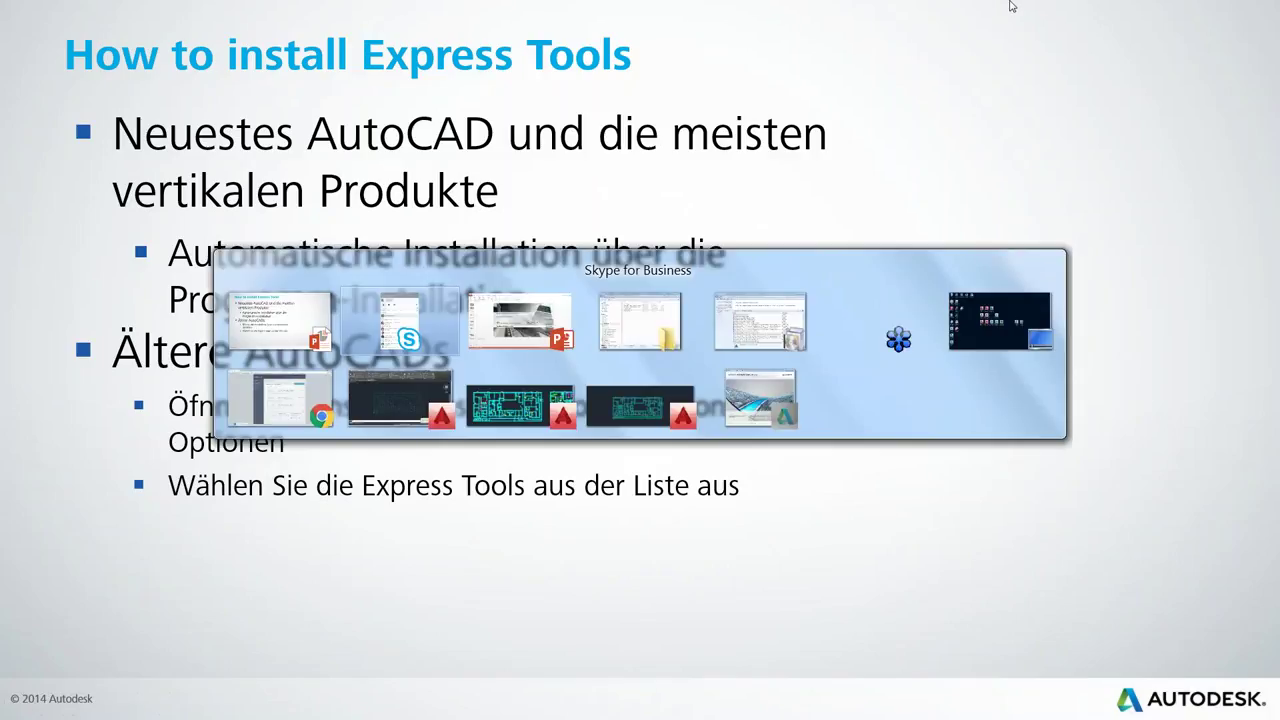
{"action": "key", "text": "Tab"}
{"action": "key", "text": "Tab"}
{"action": "key", "text": "Tab"}
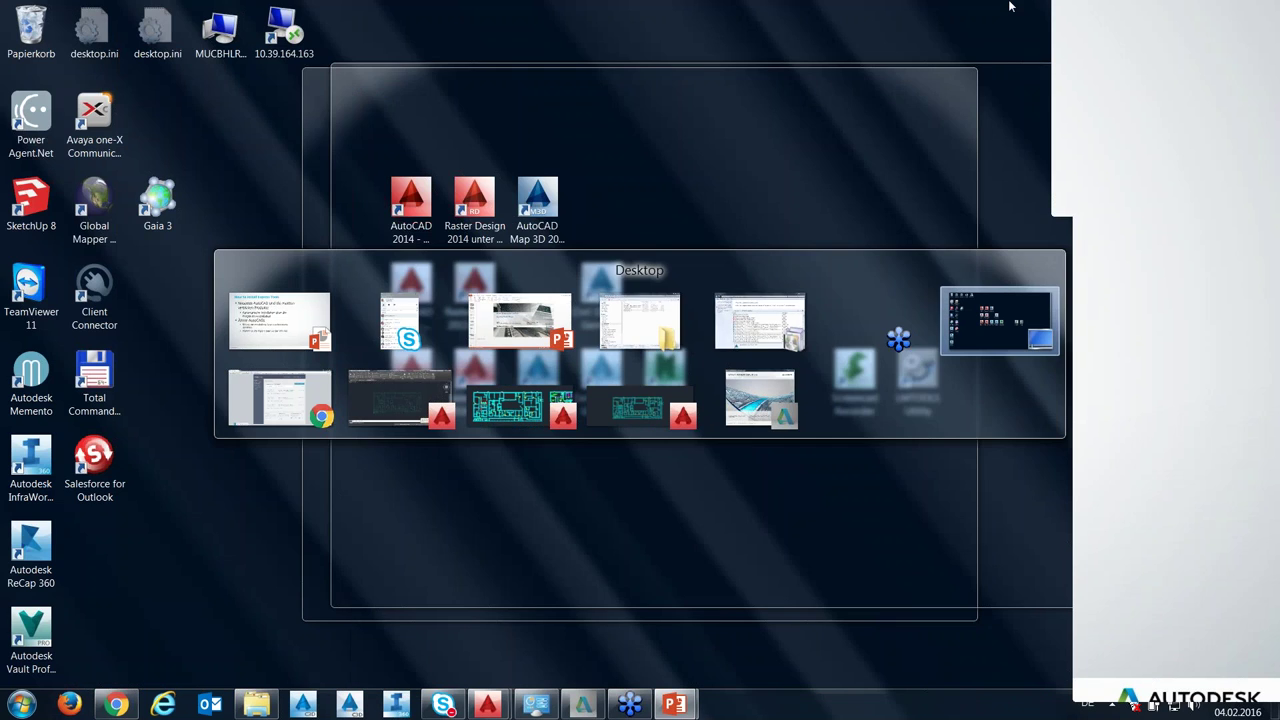
{"action": "key", "text": "Tab"}
{"action": "key", "text": "Tab"}
{"action": "key", "text": "Tab"}
{"action": "key", "text": "Tab"}
{"action": "key", "text": "Tab"}
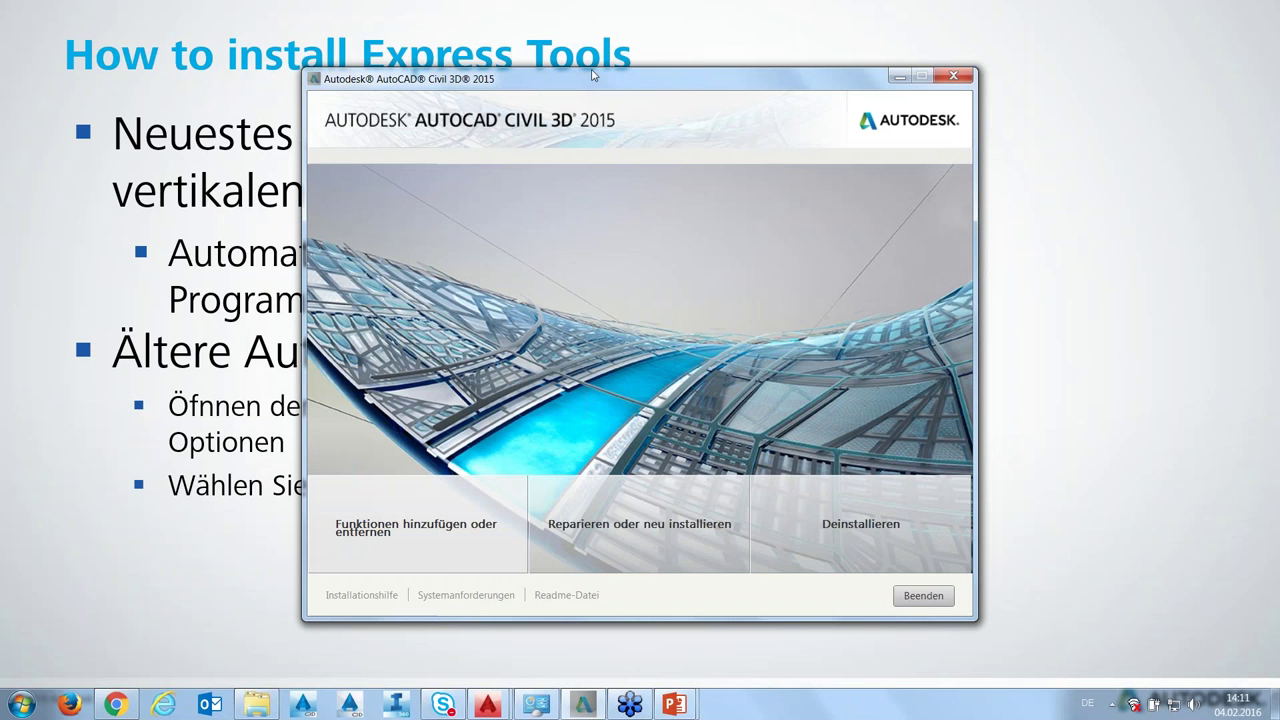
{"action": "left_click_drag", "start_coordinate": [592, 75], "coordinate": [612, 48]}
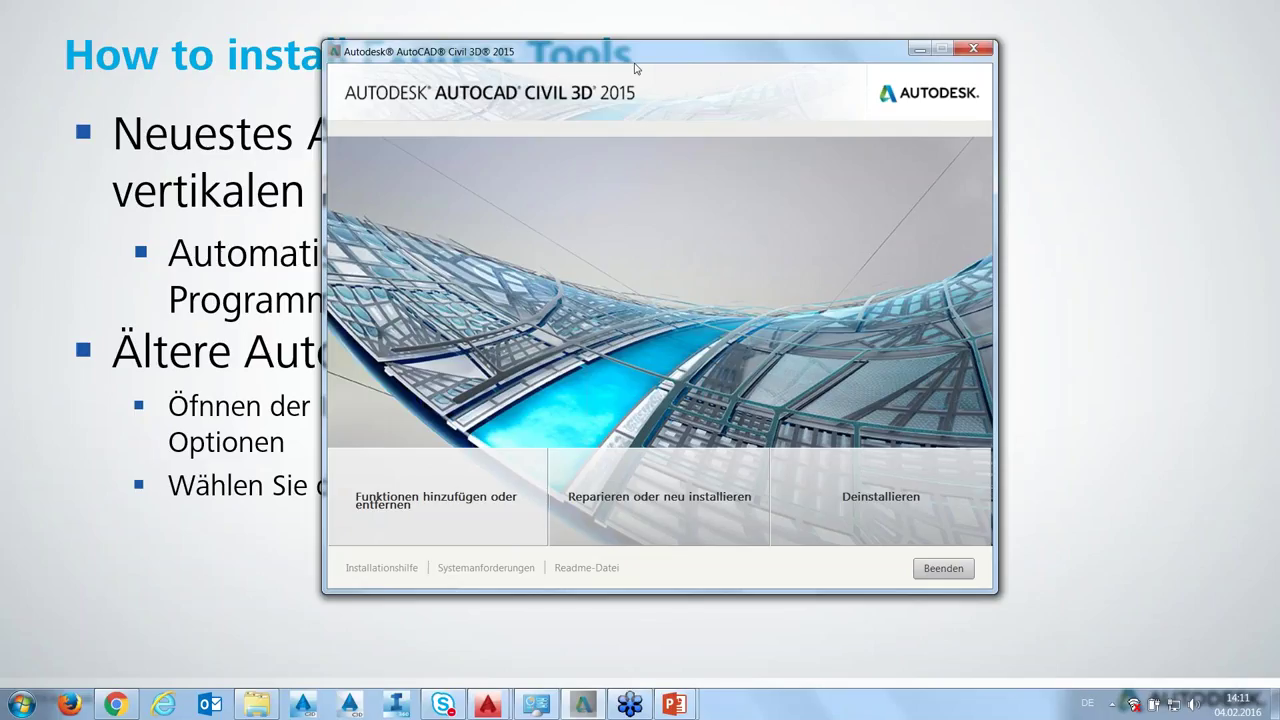
{"action": "left_click_drag", "start_coordinate": [630, 57], "coordinate": [611, 50]}
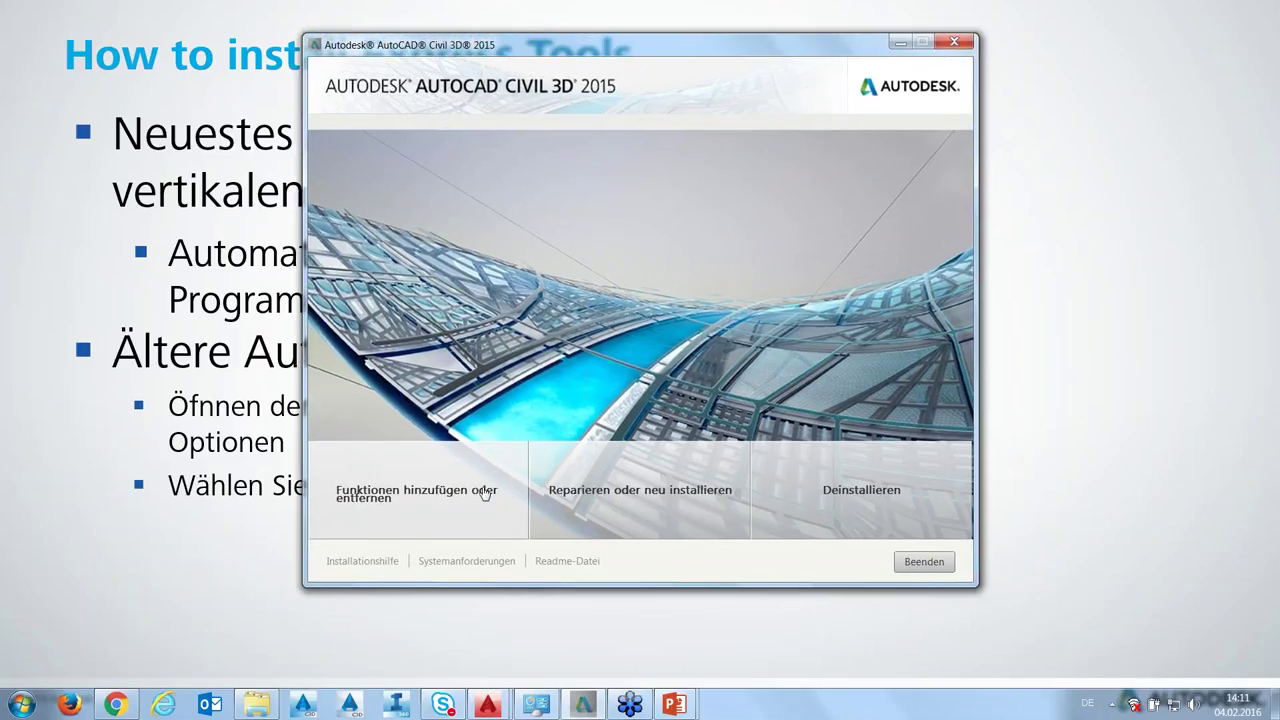
{"action": "left_click", "coordinate": [380, 500]}
{"action": "left_click_drag", "start_coordinate": [429, 51], "coordinate": [476, 48]}
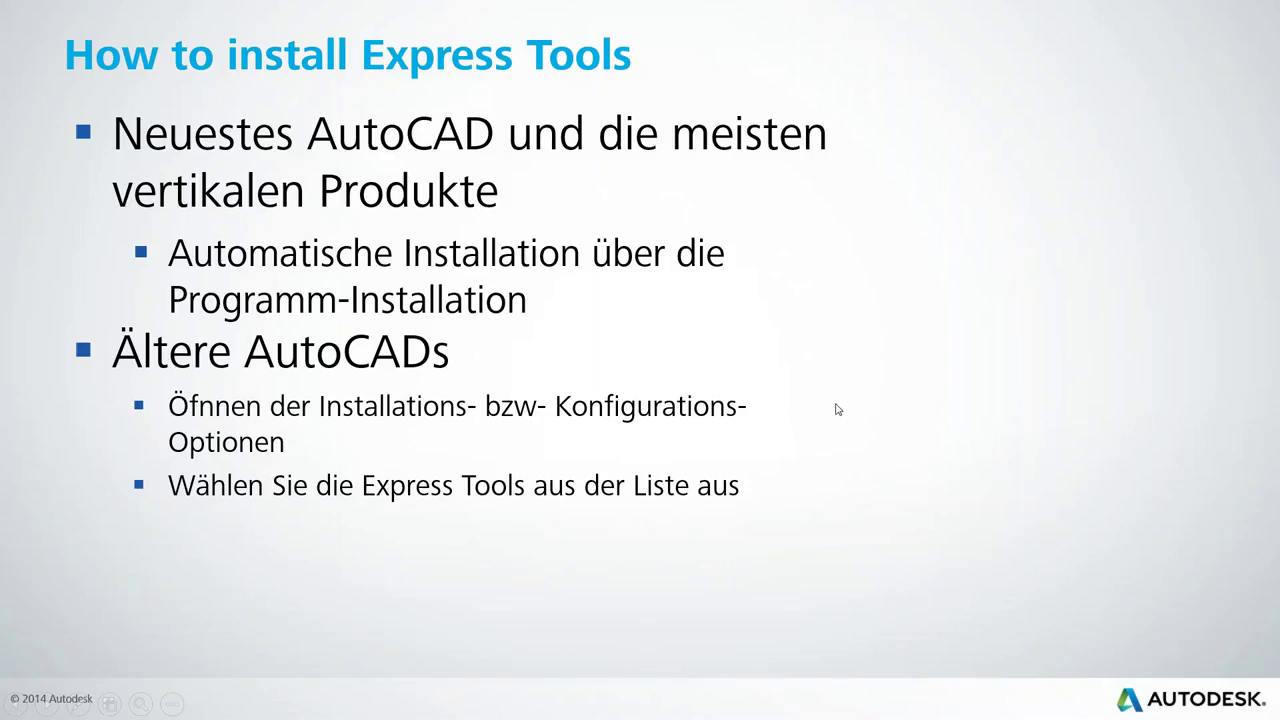
Return to the installer and select Express Tools on the feature selection page to view its description
{"action": "key", "text": "alt+Tab"}
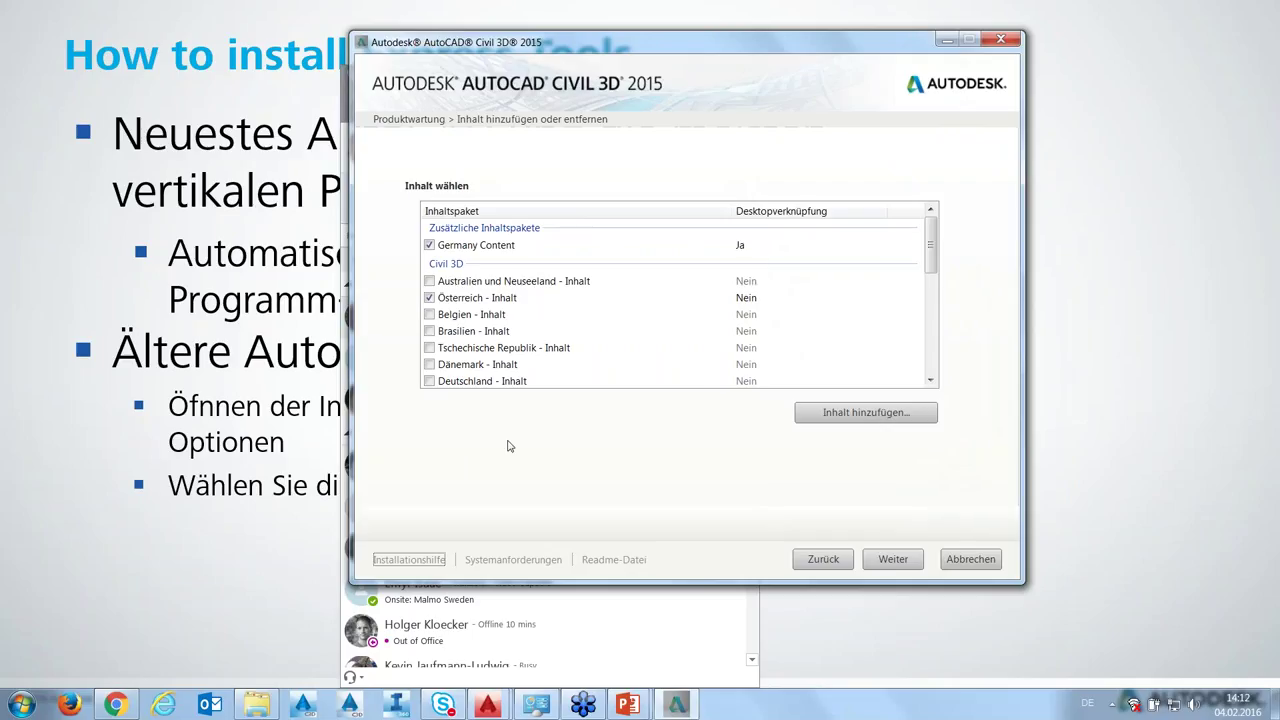
{"action": "left_click_drag", "start_coordinate": [745, 50], "coordinate": [684, 31]}
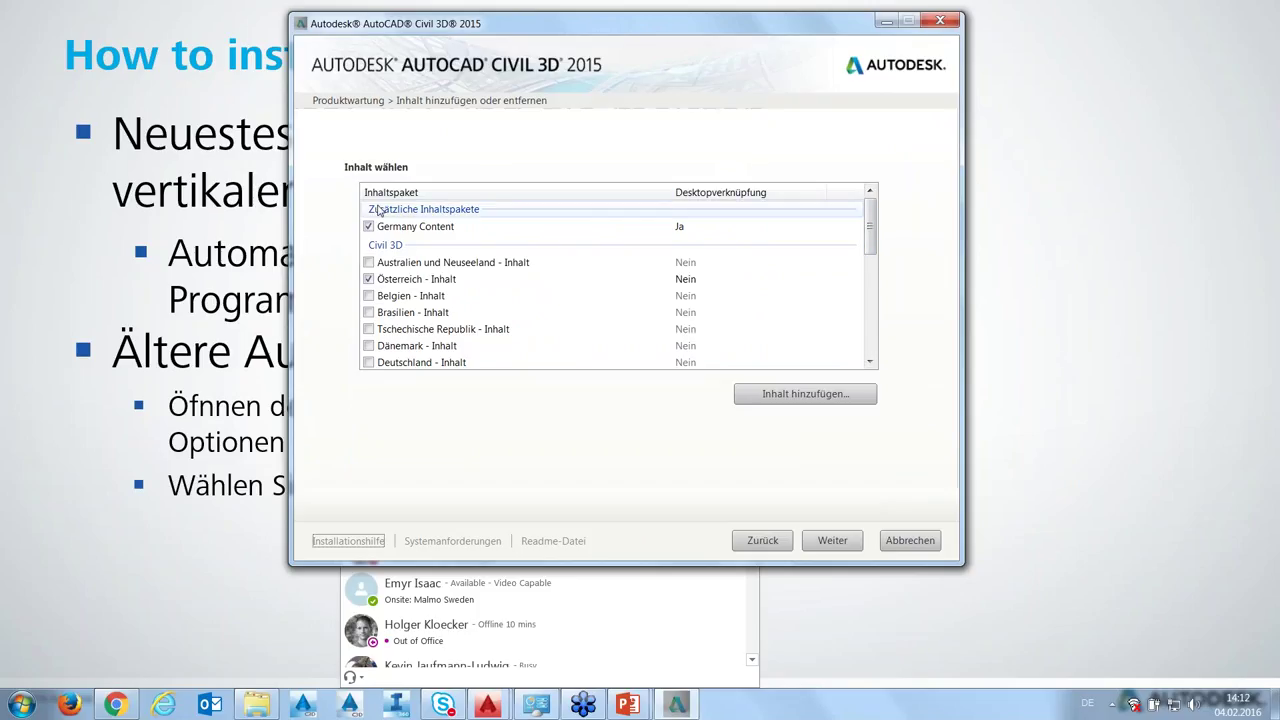
{"action": "mouse_move", "coordinate": [870, 246]}
{"action": "left_mouse_down"}
{"action": "mouse_move", "coordinate": [875, 276]}
{"action": "mouse_move", "coordinate": [870, 205]}
{"action": "left_mouse_up"}
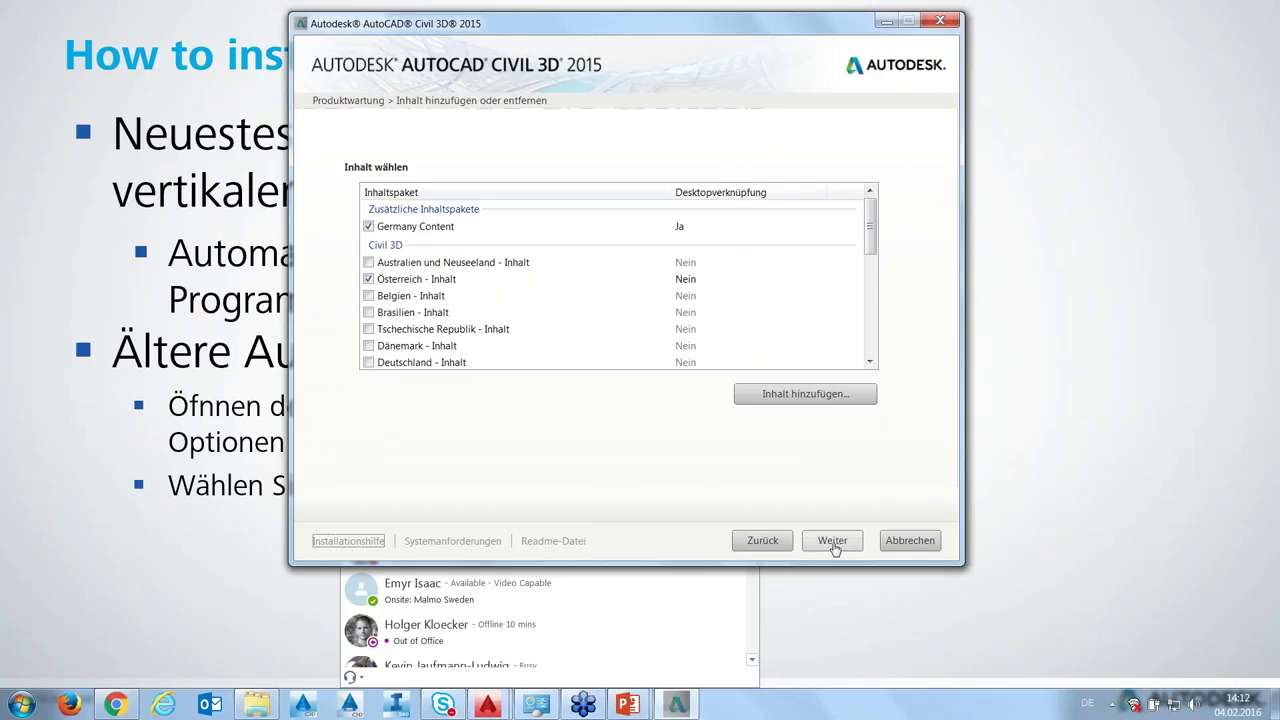
{"action": "left_click", "coordinate": [834, 546]}
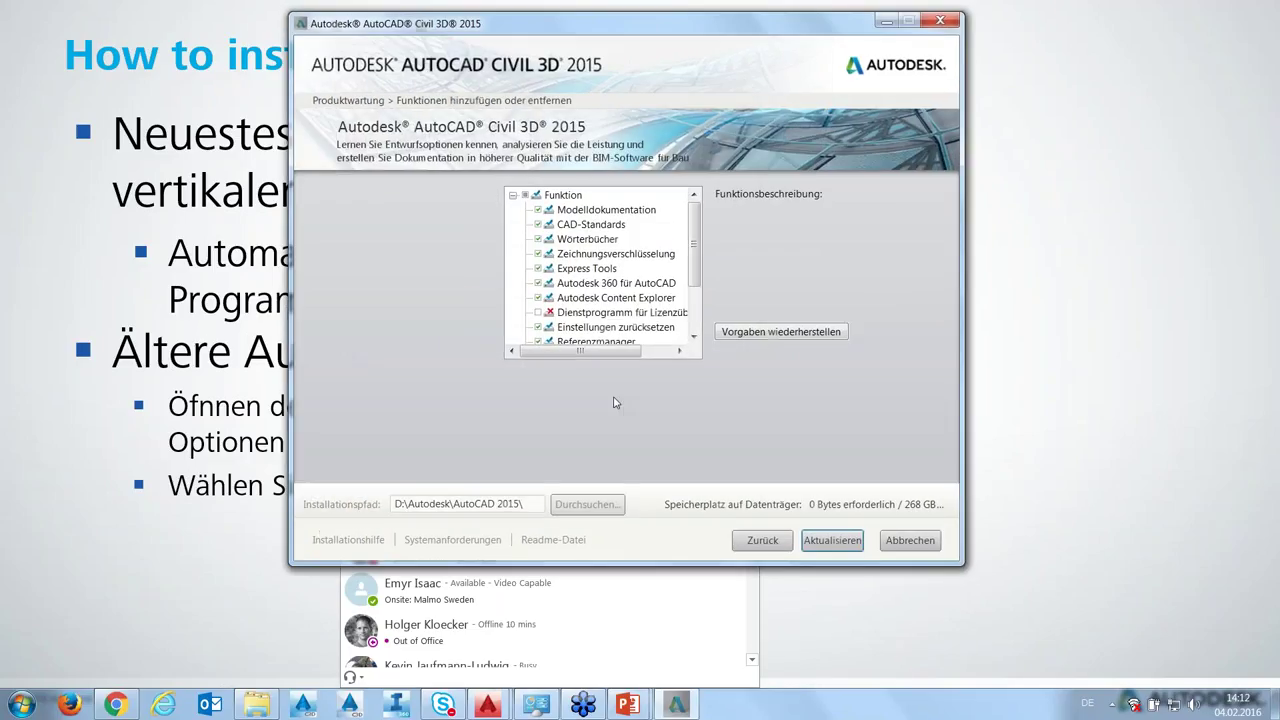
{"action": "left_click", "coordinate": [546, 270]}
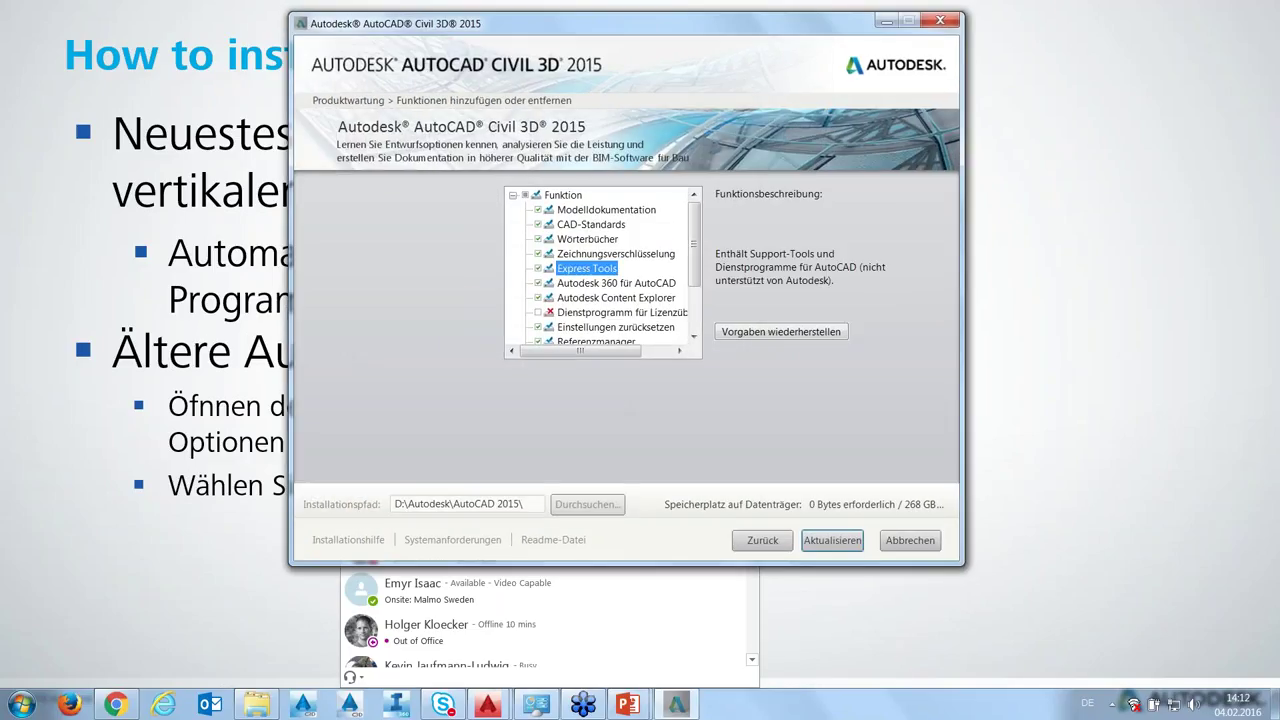
Untick Express Tools, then cancel the maintenance and confirm with Ja
{"action": "left_click", "coordinate": [541, 268]}
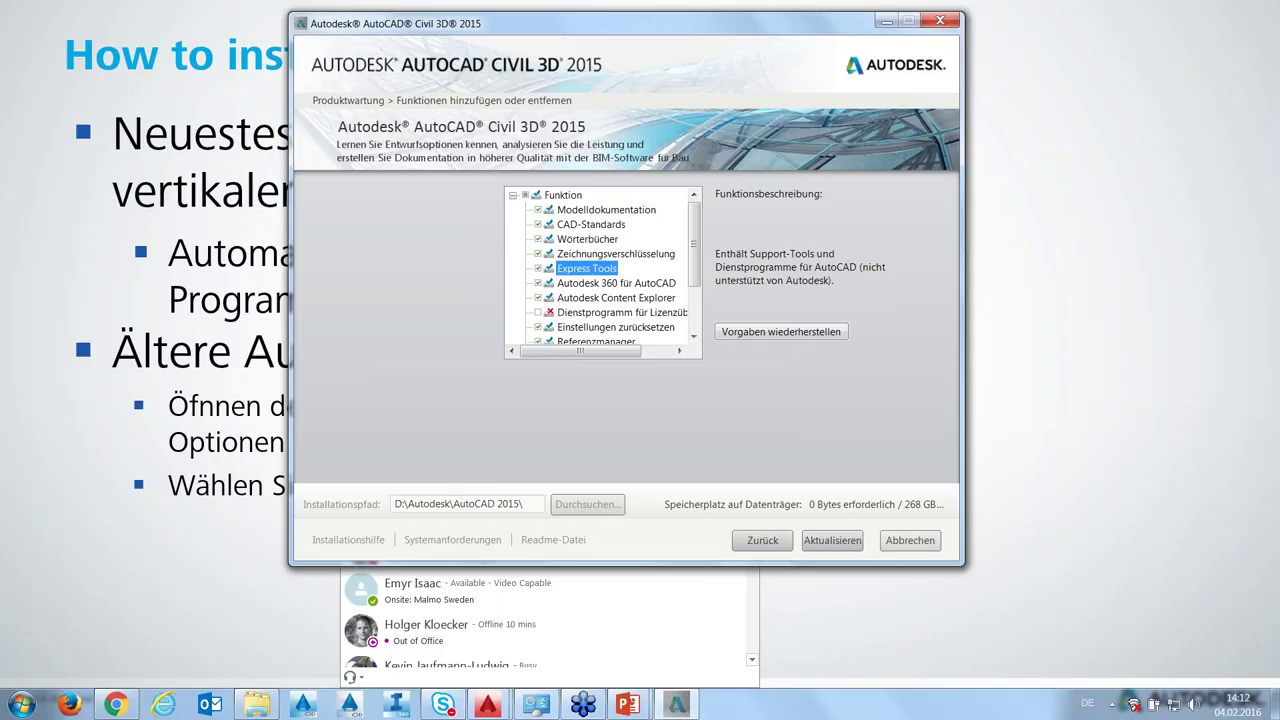
{"action": "left_click", "coordinate": [905, 540]}
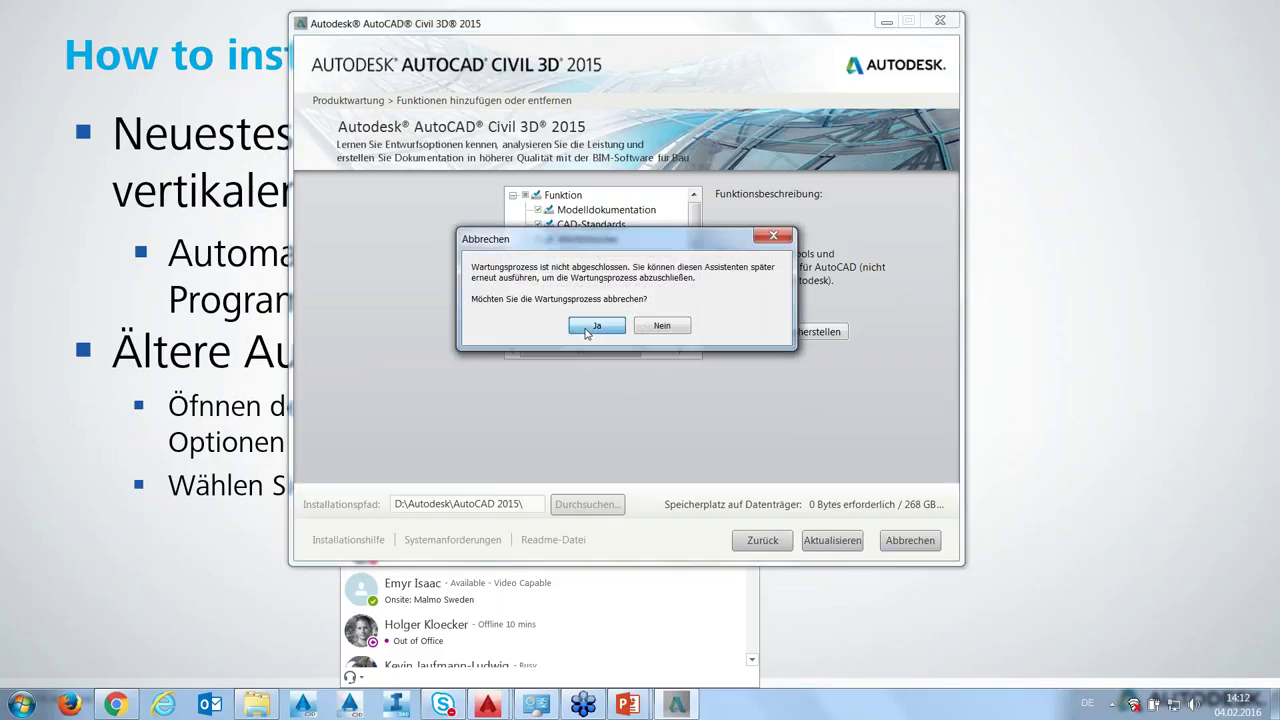
{"action": "left_click", "coordinate": [590, 327]}
{"action": "left_click", "coordinate": [889, 386]}
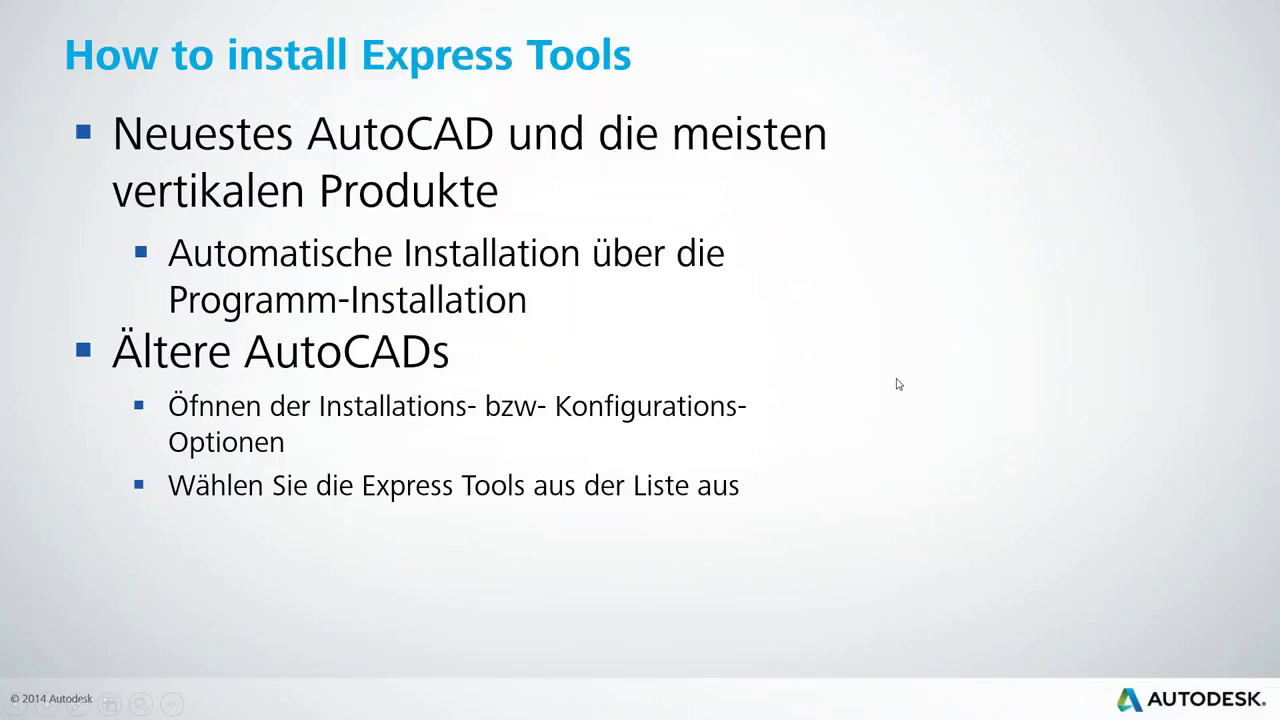
Reveal the remaining bullets through 'Weitere Quellen', then switch to the AutoCAD drawing
{"action": "left_click", "coordinate": [919, 375]}
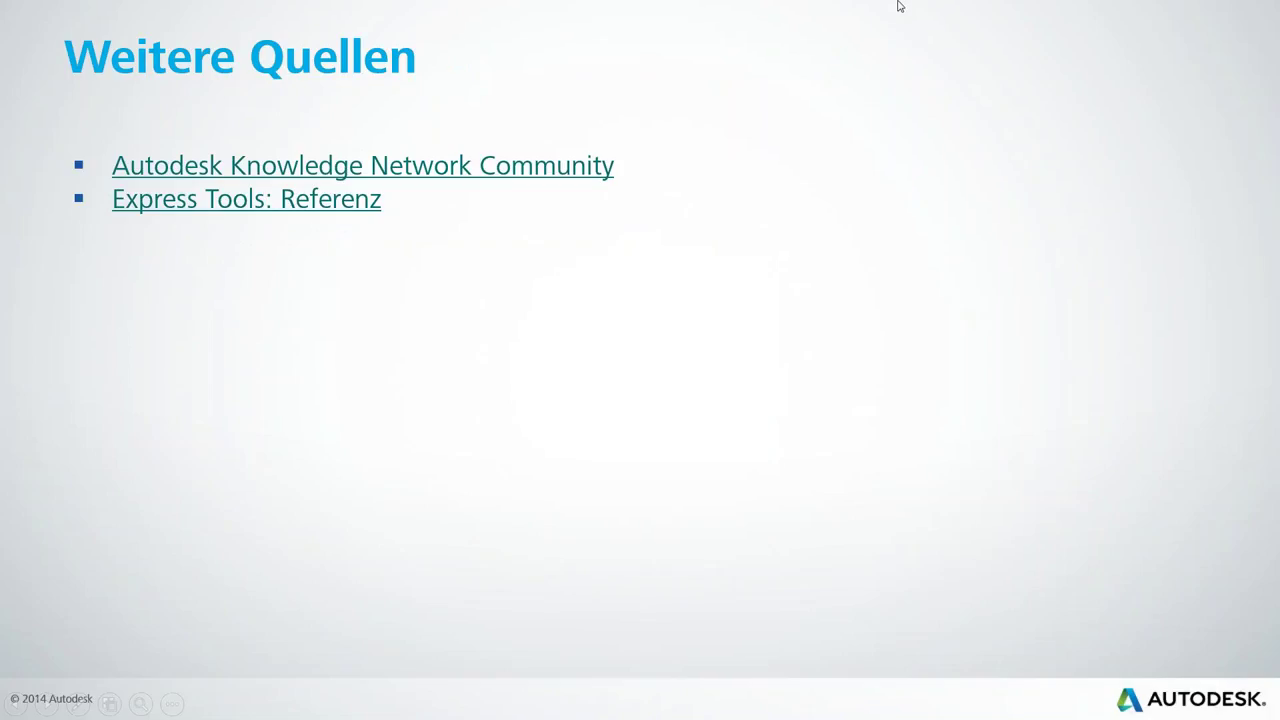
{"action": "key", "text": "alt+Tab"}
{"action": "key", "text": "alt+Tab"}
{"action": "key", "text": "alt+Tab"}
{"action": "key", "text": "alt+Tab"}
{"action": "key", "text": "alt+Tab"}
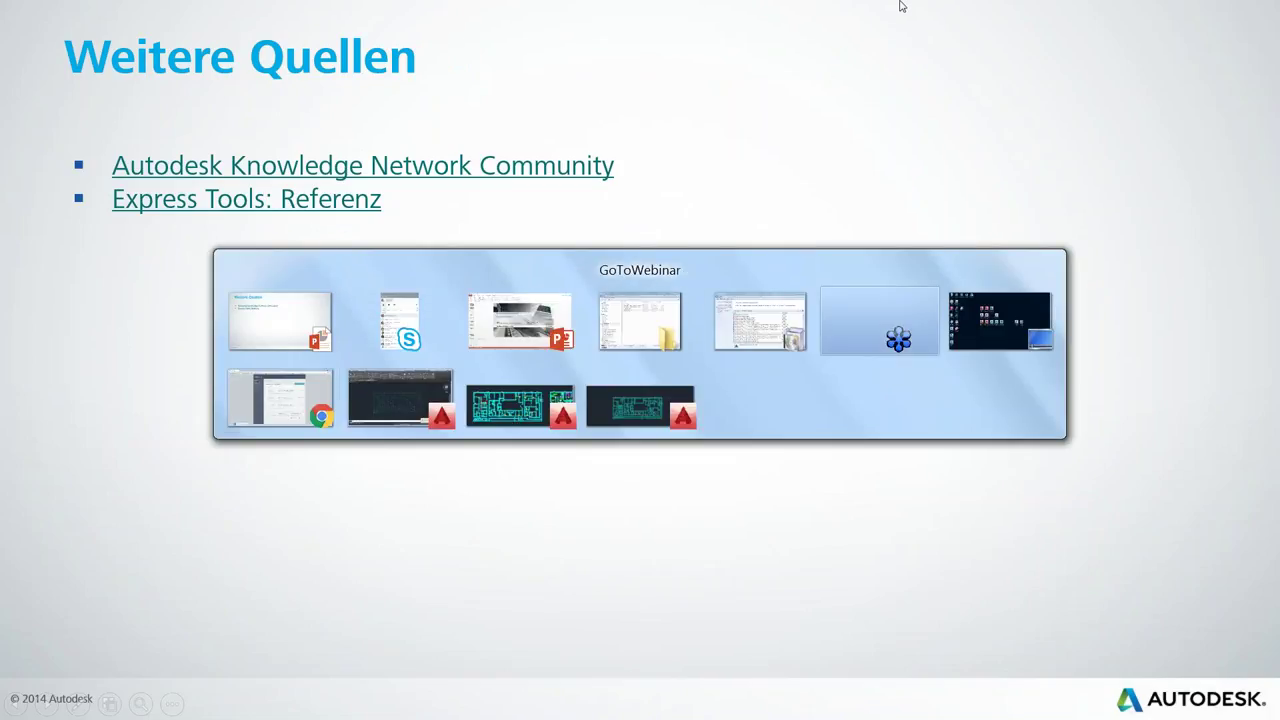
{"action": "key", "text": "alt+Tab"}
{"action": "key", "text": "alt+Tab"}
{"action": "key", "text": "alt+Tab"}
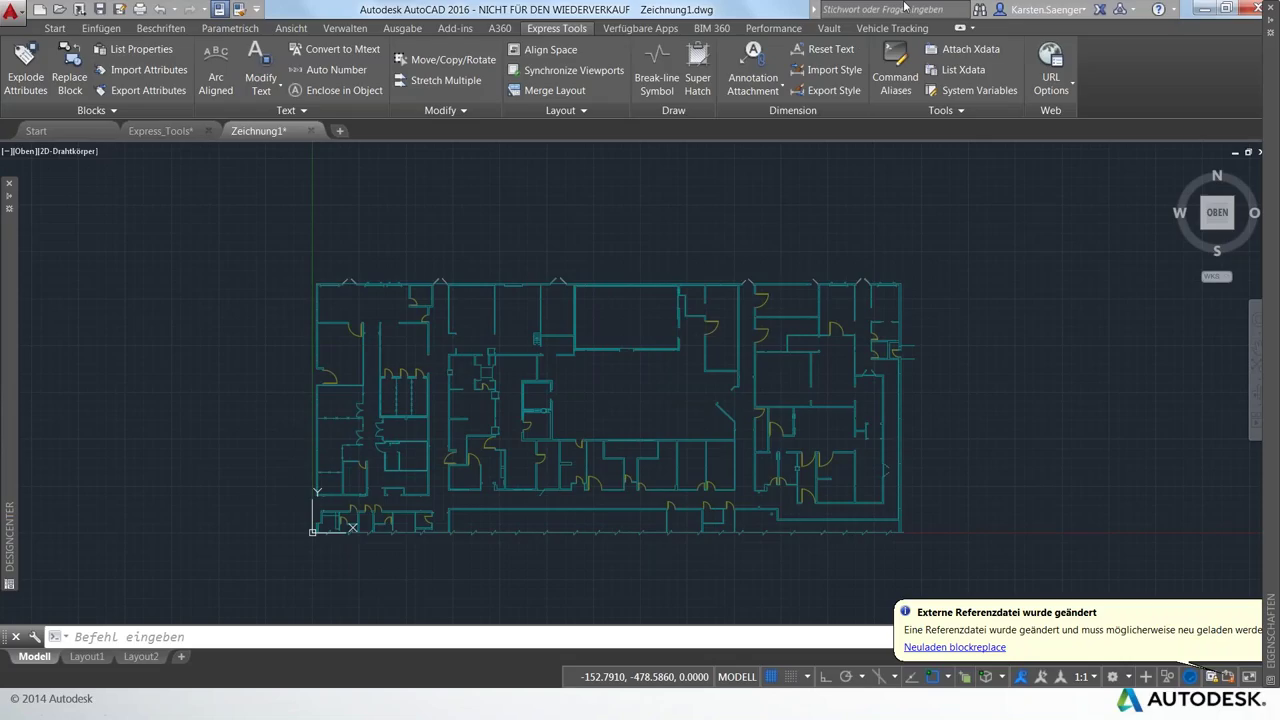
Switch to the Express_Tools.dwg drawing with its floor plan and red-circled door groups
{"action": "left_click", "coordinate": [153, 131]}
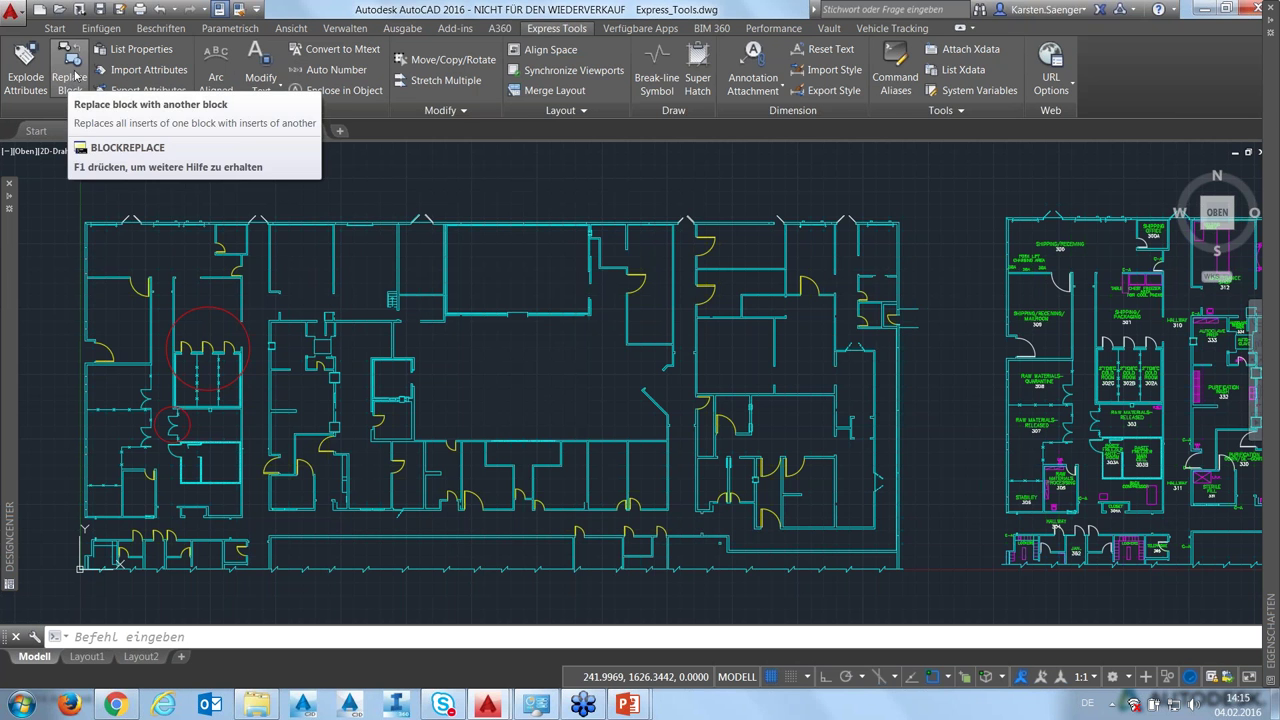
{"action": "scroll", "coordinate": [257, 263], "scroll_direction": "up", "scroll_amount": 2}
{"action": "scroll", "coordinate": [257, 263], "scroll_direction": "up", "scroll_amount": 2}
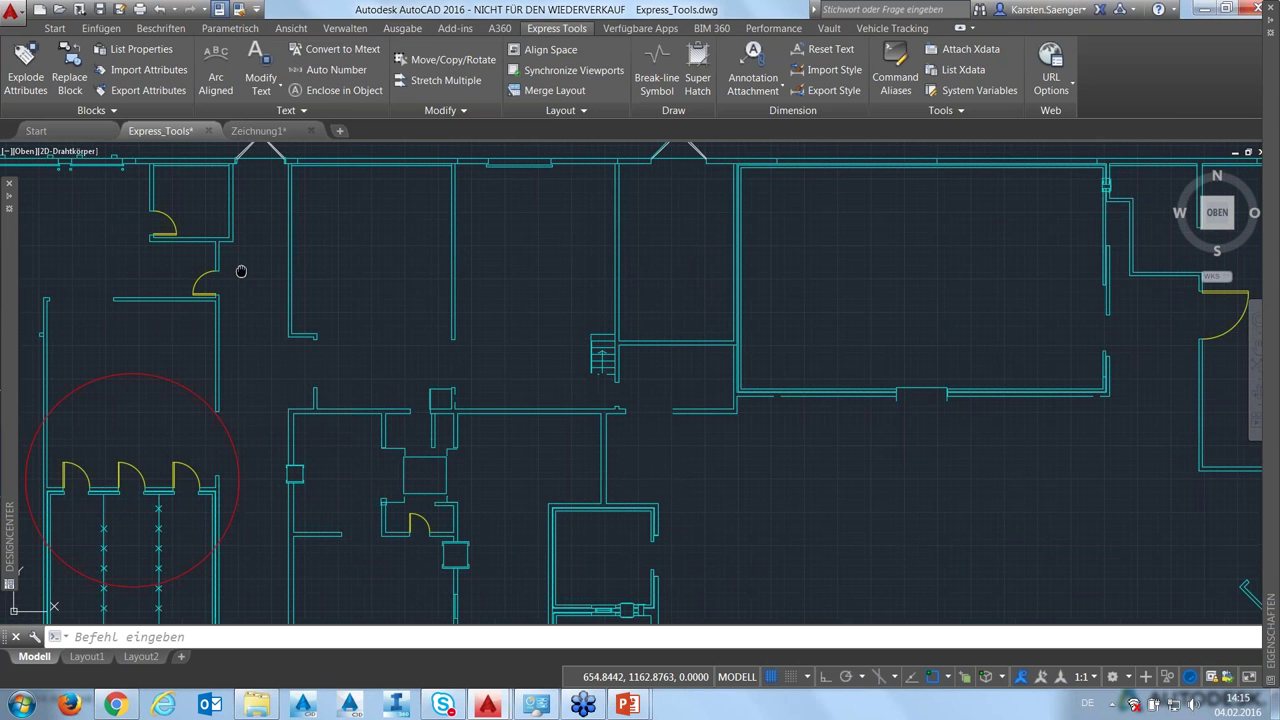
{"action": "middle_click_drag", "start_coordinate": [241, 271], "coordinate": [424, 197]}
{"action": "middle_click_drag", "start_coordinate": [408, 344], "coordinate": [566, 328]}
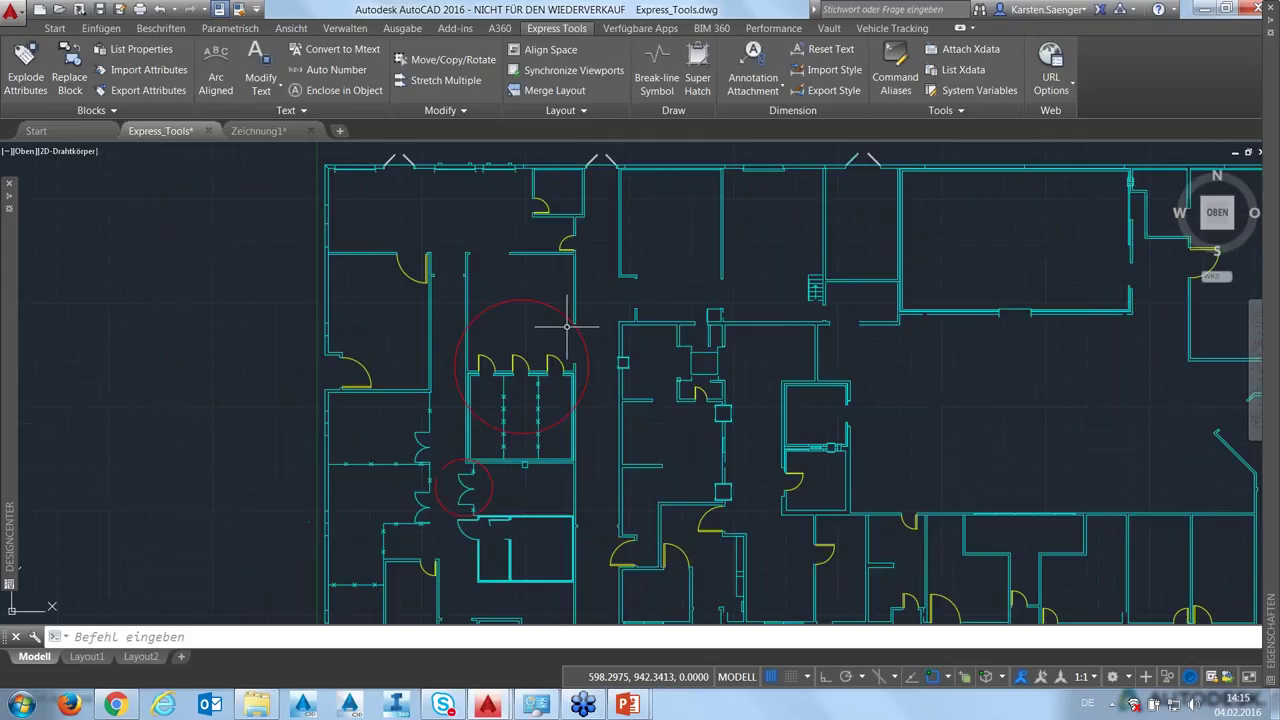
{"action": "scroll", "coordinate": [512, 325], "scroll_direction": "down", "scroll_amount": 3}
{"action": "scroll", "coordinate": [512, 325], "scroll_direction": "up", "scroll_amount": 3}
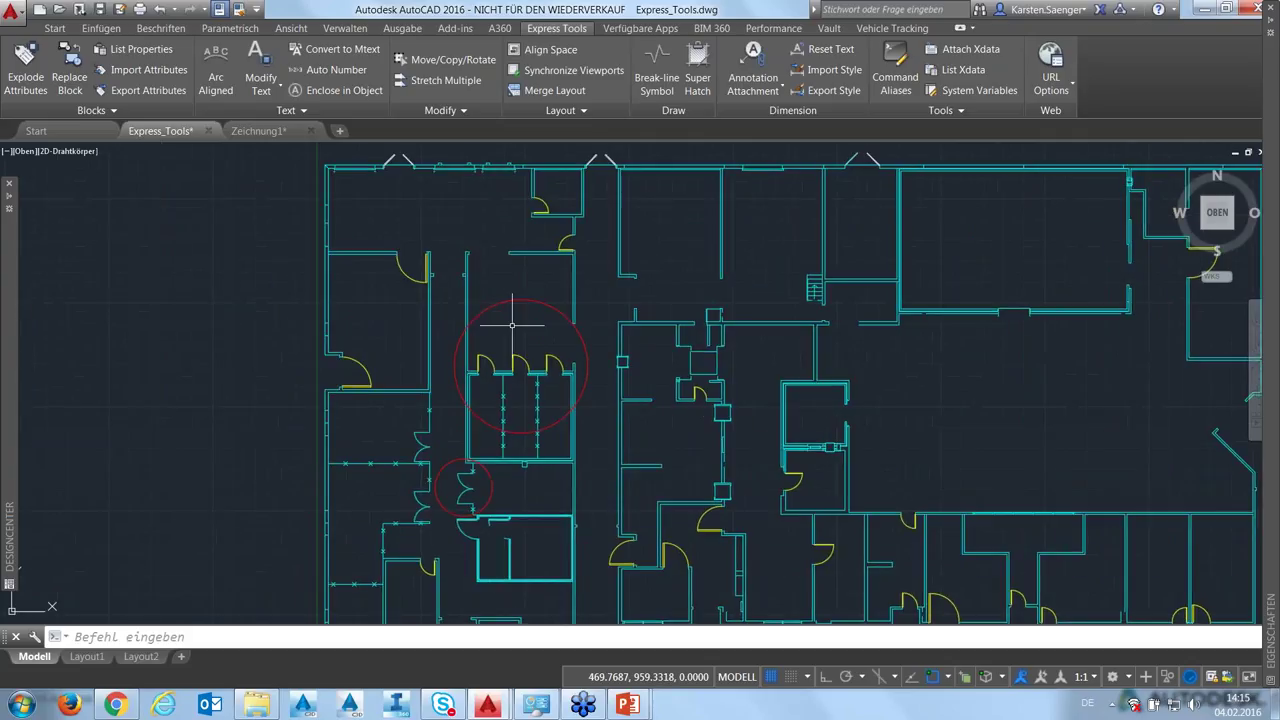
{"action": "scroll", "coordinate": [512, 325], "scroll_direction": "up", "scroll_amount": 1}
{"action": "scroll", "coordinate": [541, 308], "scroll_direction": "up", "scroll_amount": 3}
{"action": "middle_click_drag", "start_coordinate": [541, 308], "coordinate": [533, 368]}
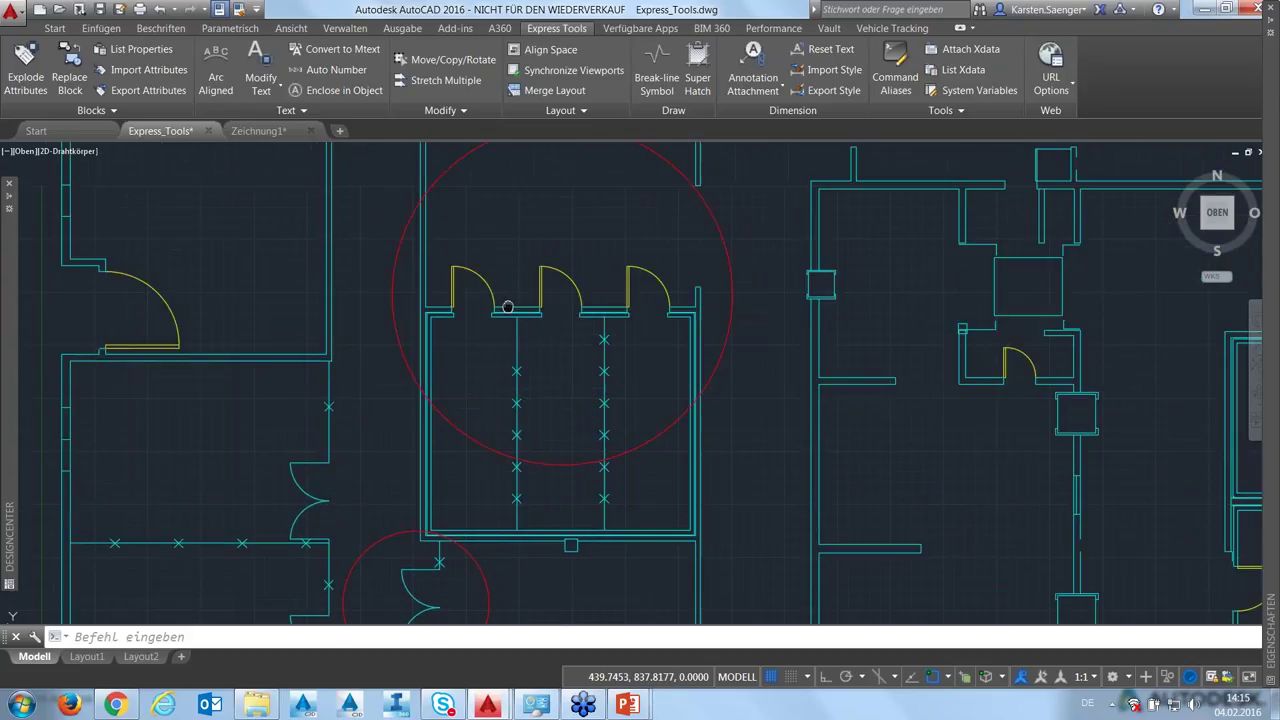
{"action": "left_click", "coordinate": [482, 298]}
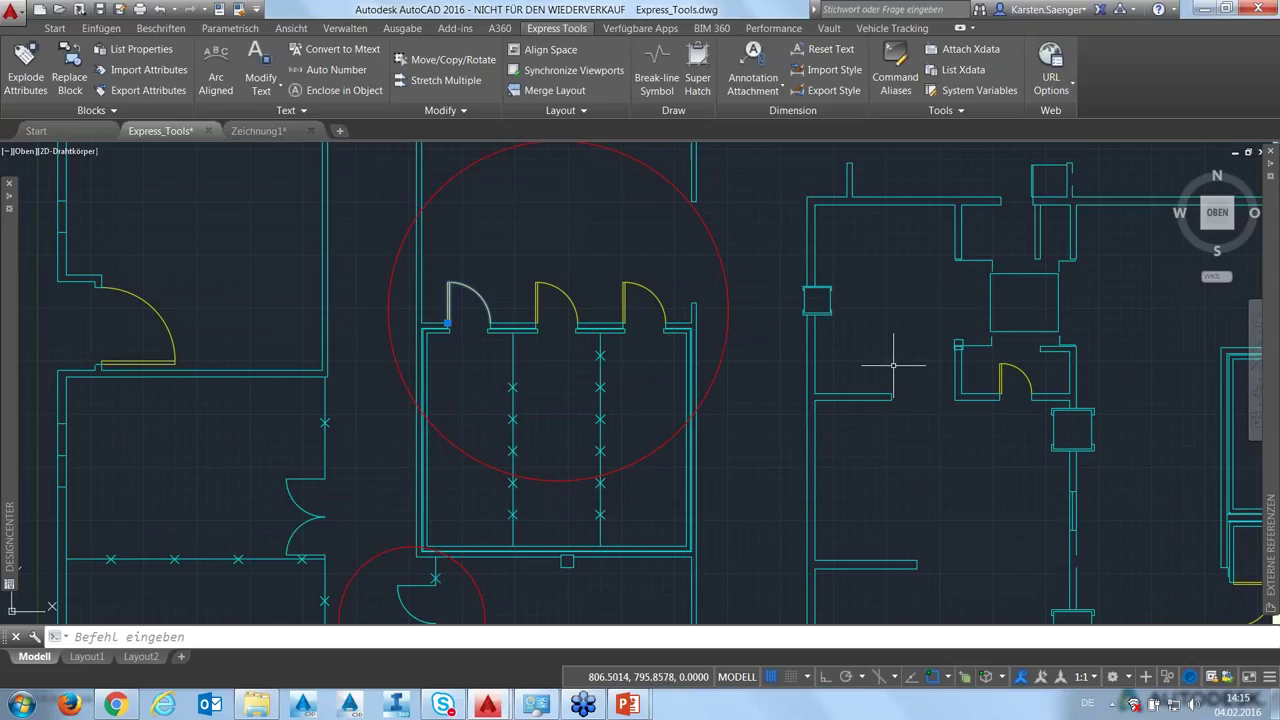
{"action": "scroll", "coordinate": [893, 365], "scroll_direction": "down", "scroll_amount": 2}
{"action": "key", "text": "ctrl+1"}
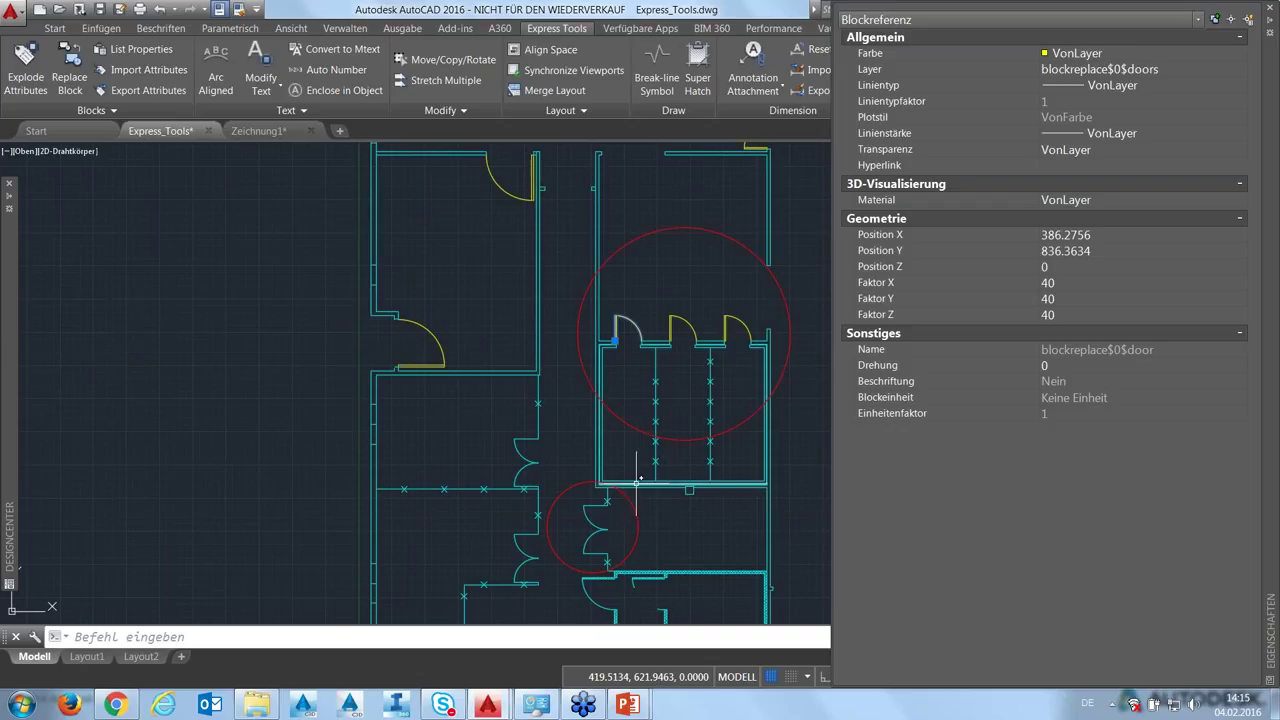
{"action": "scroll", "coordinate": [640, 335], "scroll_direction": "up", "scroll_amount": 4}
{"action": "key", "text": "ctrl+1"}
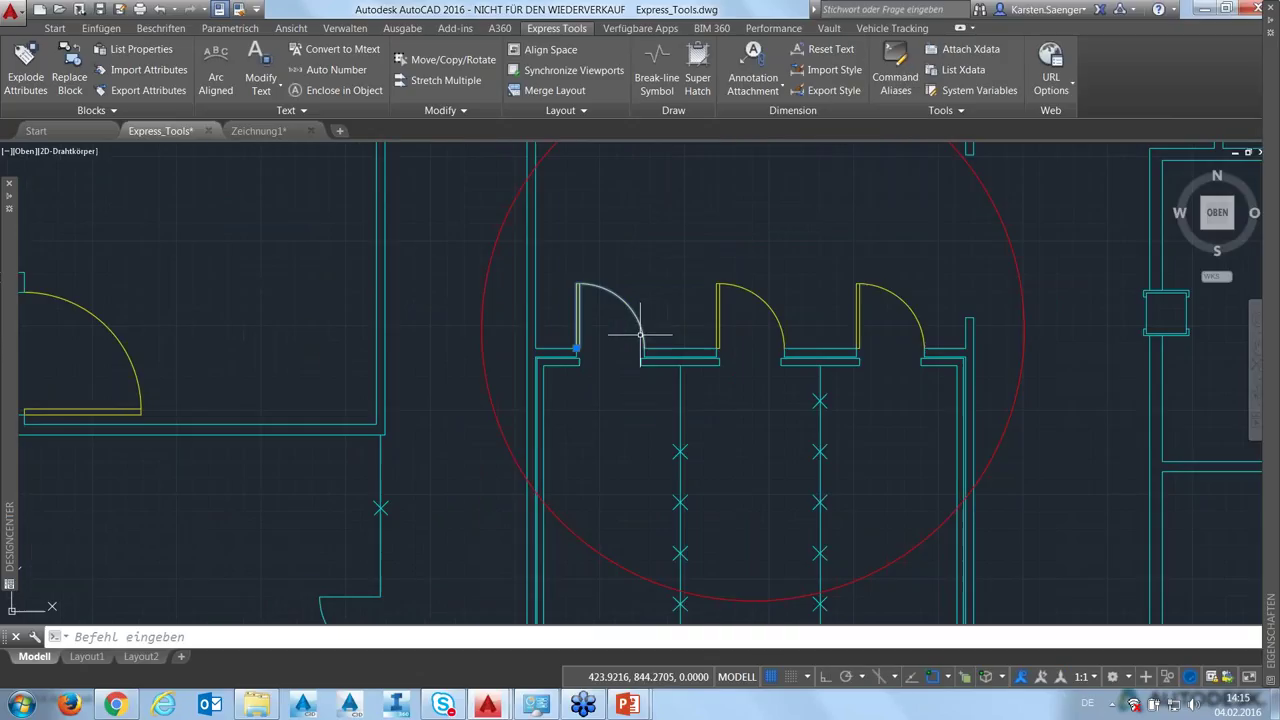
{"action": "scroll", "coordinate": [640, 335], "scroll_direction": "down", "scroll_amount": 2}
{"action": "scroll", "coordinate": [640, 338], "scroll_direction": "down", "scroll_amount": 1}
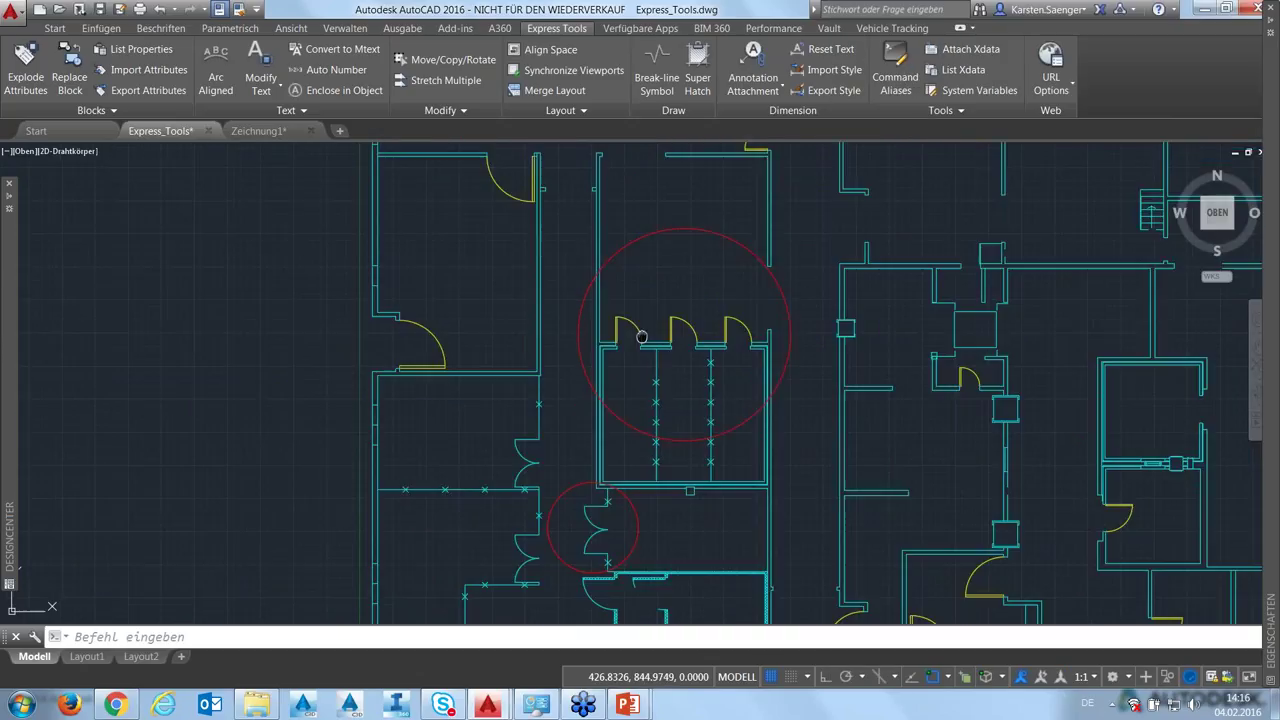
{"action": "scroll", "coordinate": [620, 345], "scroll_direction": "down", "scroll_amount": 1}
{"action": "scroll", "coordinate": [585, 358], "scroll_direction": "down", "scroll_amount": 1}
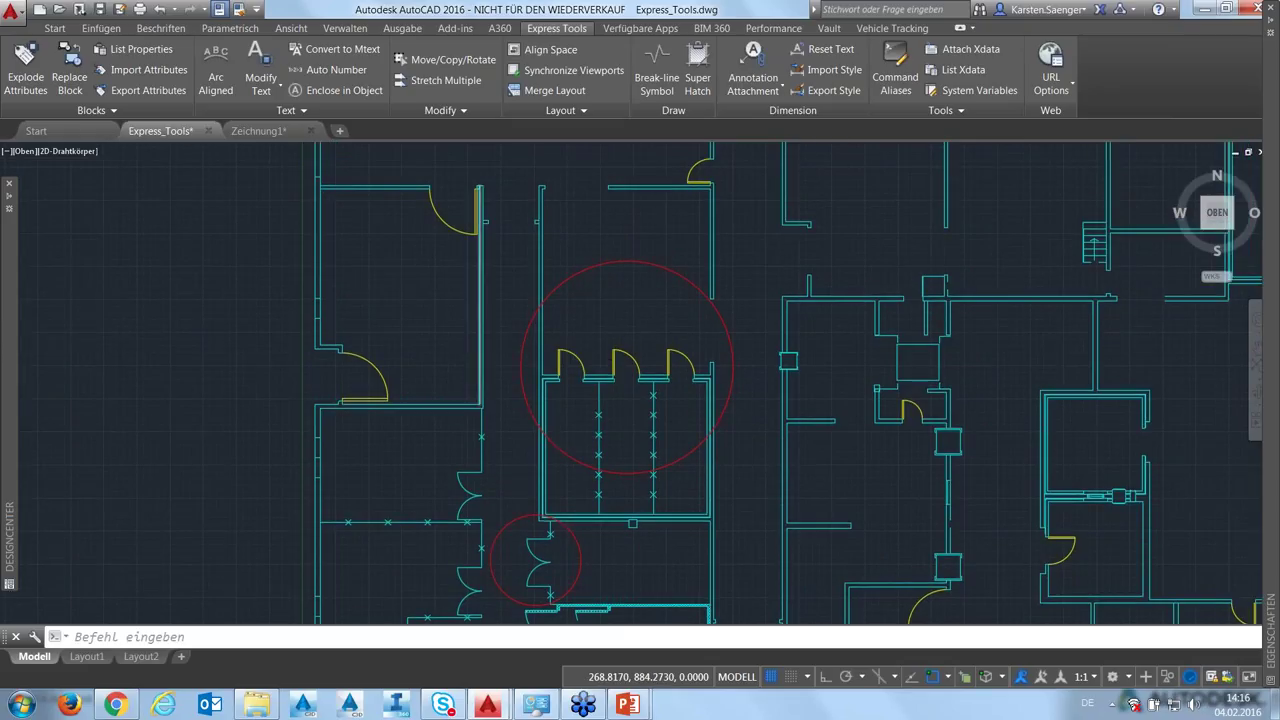
{"action": "scroll", "coordinate": [330, 210], "scroll_direction": "down", "scroll_amount": 2}
{"action": "scroll", "coordinate": [486, 343], "scroll_direction": "up", "scroll_amount": 4}
{"action": "scroll", "coordinate": [486, 343], "scroll_direction": "up", "scroll_amount": 2}
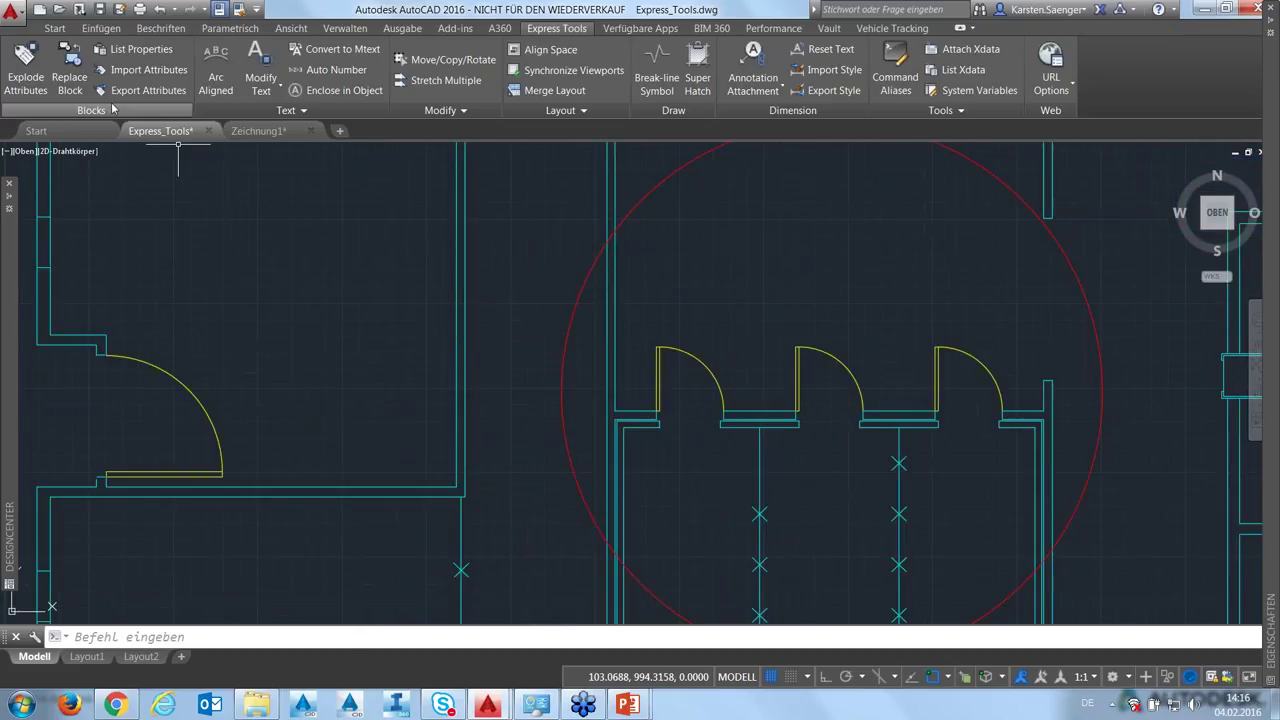
{"action": "scroll", "coordinate": [151, 193], "scroll_direction": "down", "scroll_amount": 2}
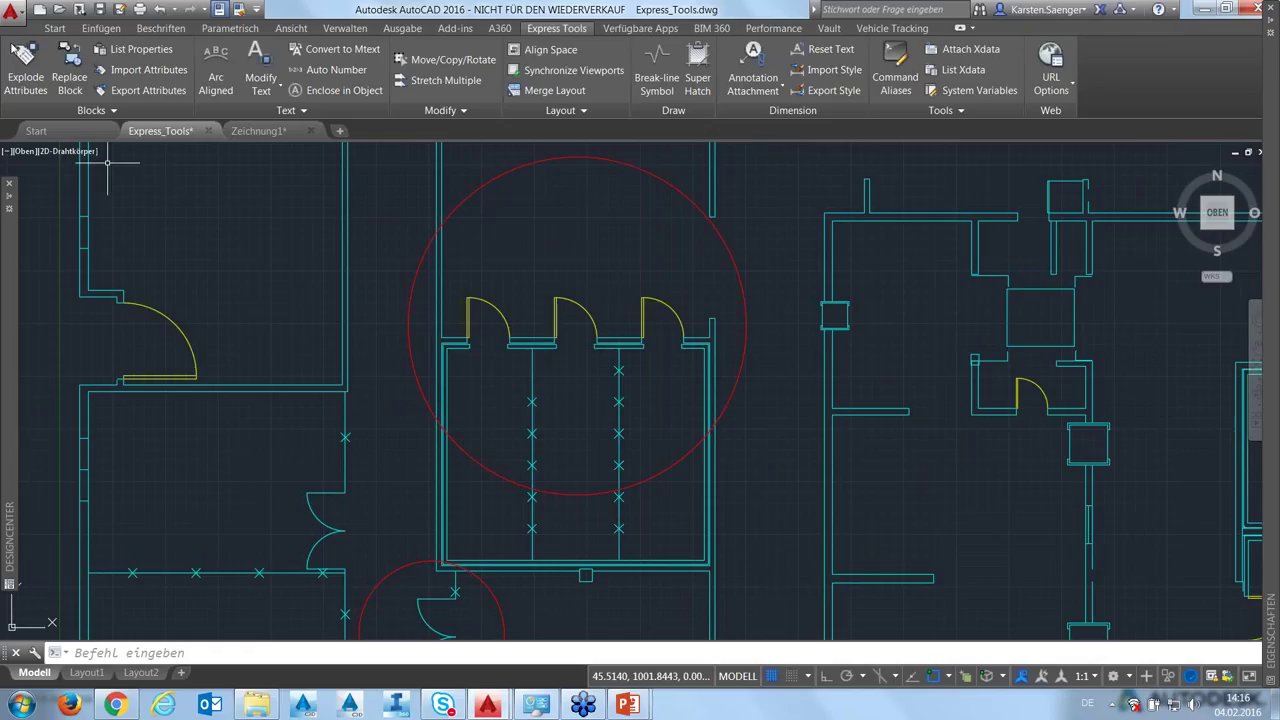
Start Replace Block and pick the left door as the blockreplace$0$door block to replace
{"action": "left_click", "coordinate": [72, 70]}
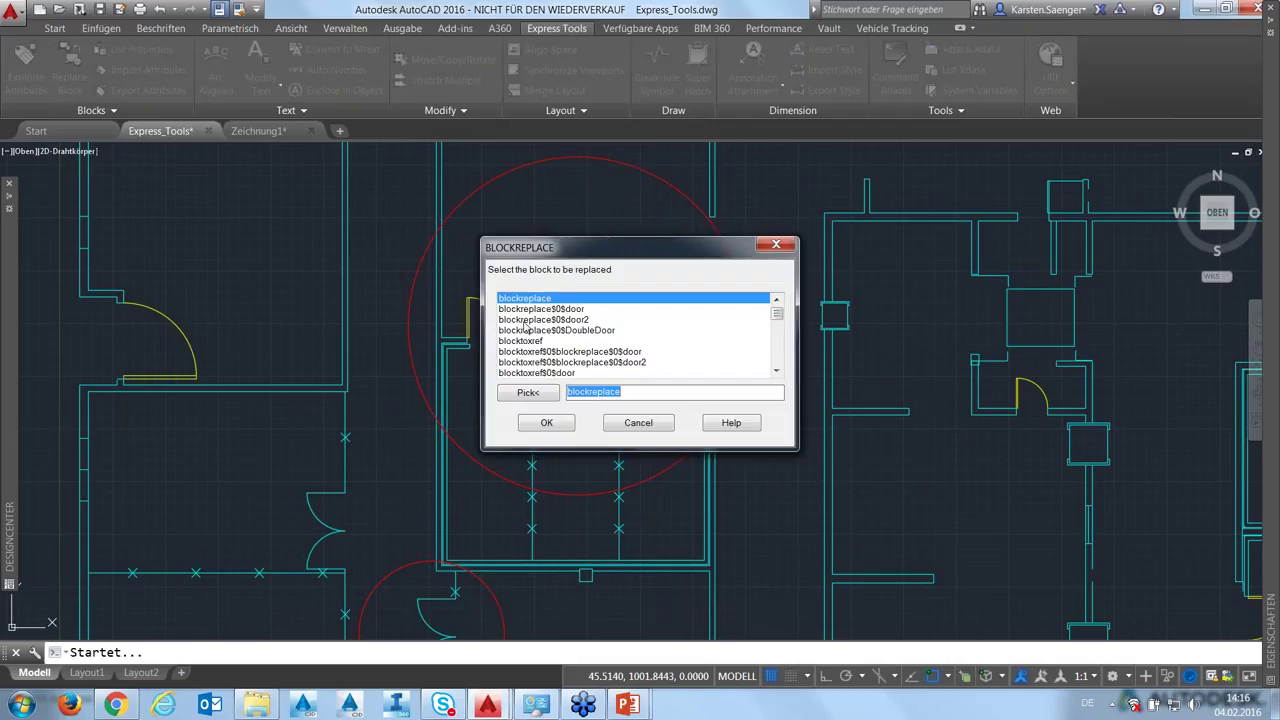
{"action": "left_click_drag", "start_coordinate": [605, 244], "coordinate": [688, 157]}
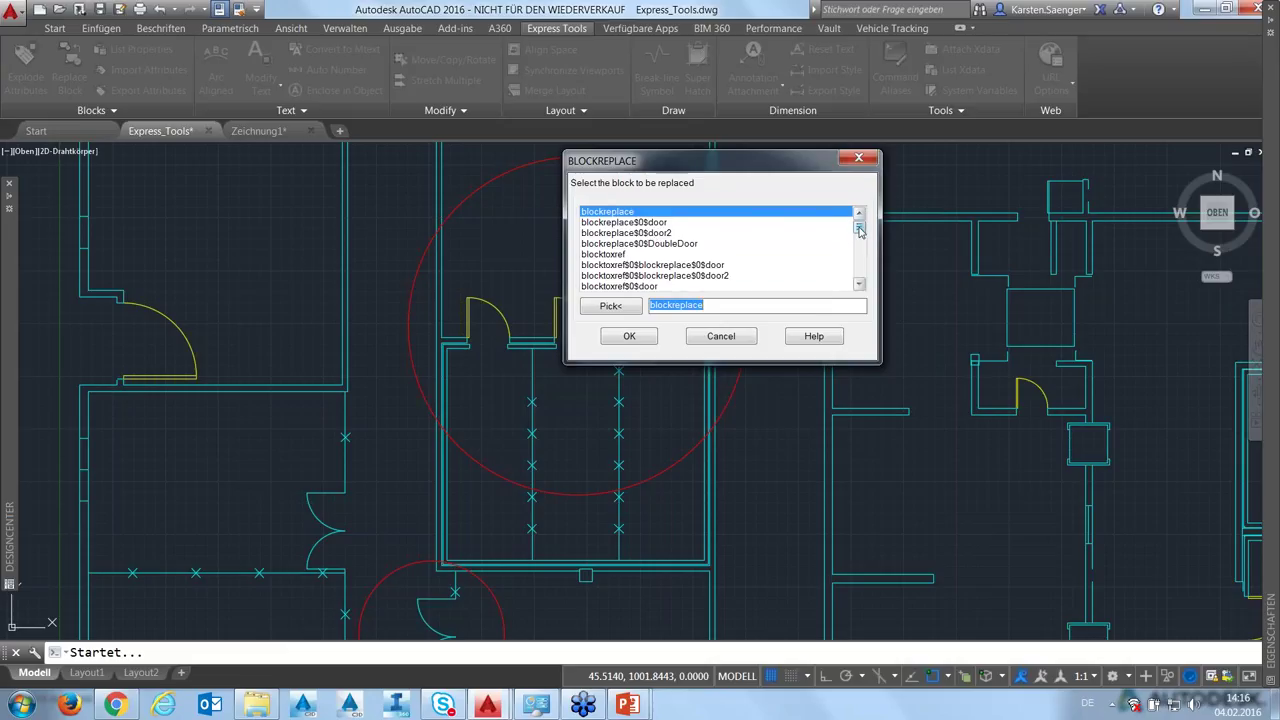
{"action": "mouse_move", "coordinate": [859, 227]}
{"action": "left_mouse_down"}
{"action": "mouse_move", "coordinate": [856, 260]}
{"action": "mouse_move", "coordinate": [843, 241]}
{"action": "left_mouse_up"}
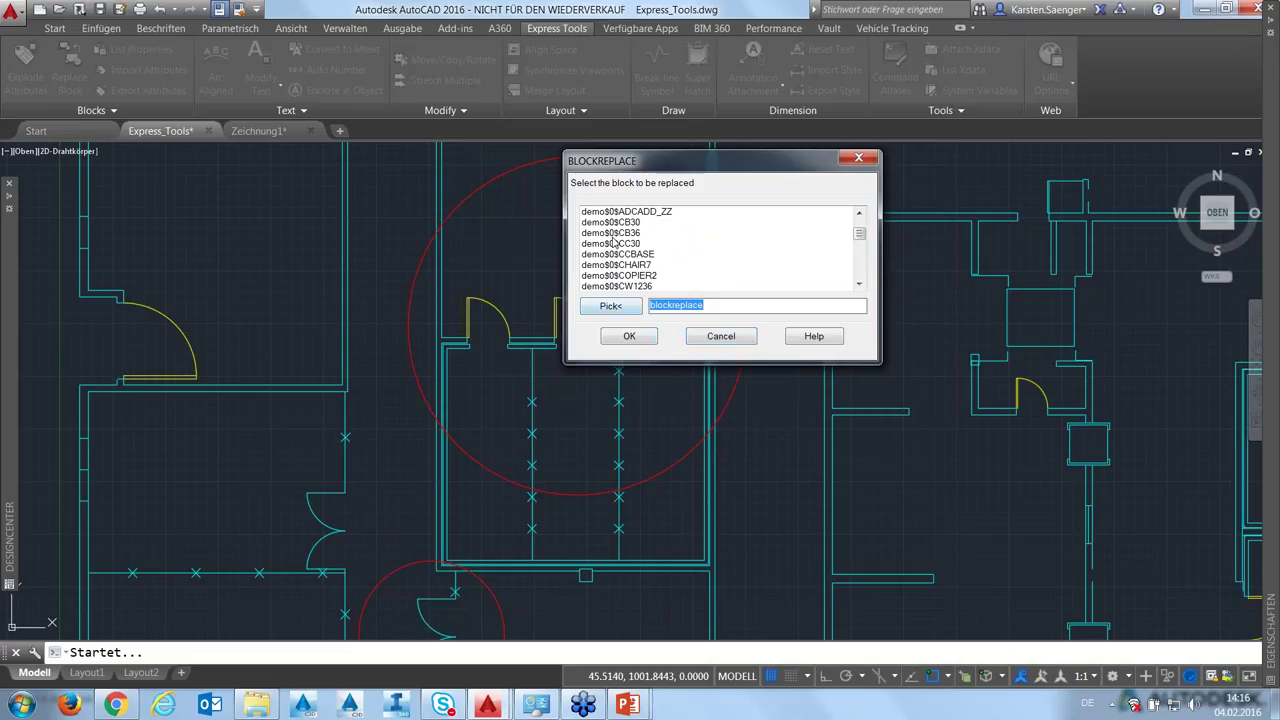
{"action": "left_click", "coordinate": [599, 311]}
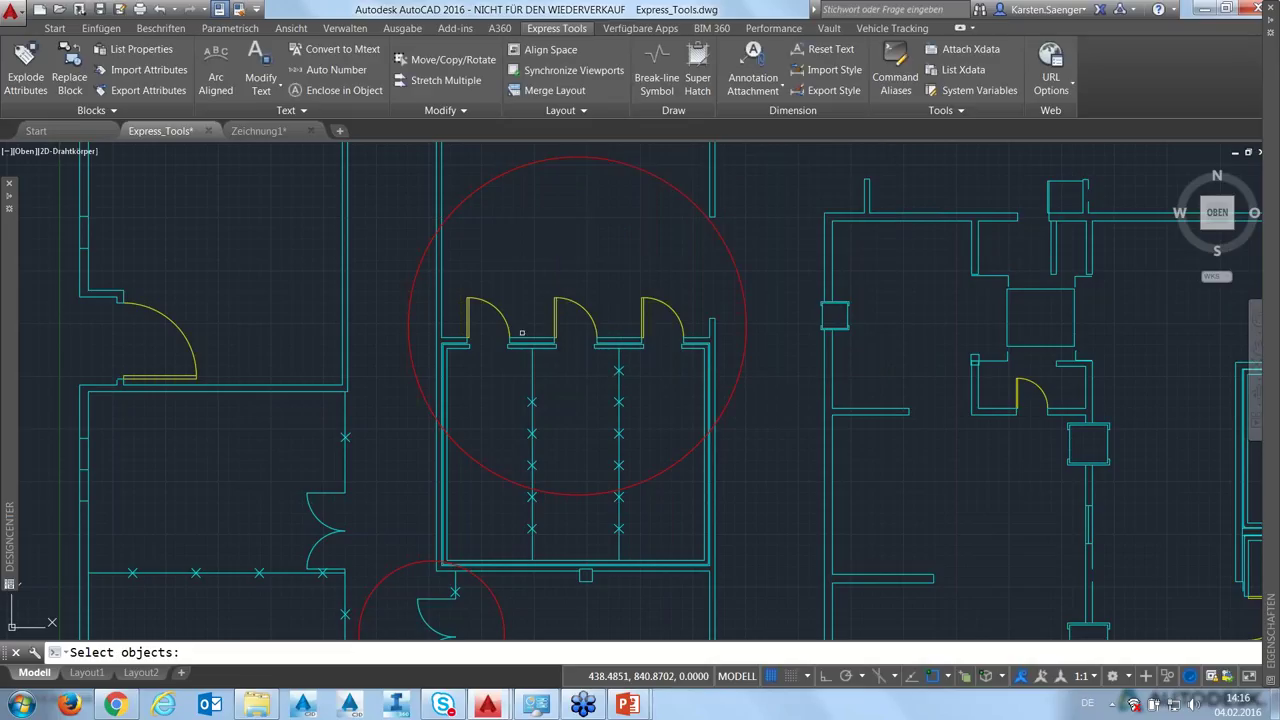
{"action": "scroll", "coordinate": [470, 300], "scroll_direction": "up", "scroll_amount": 3}
{"action": "scroll", "coordinate": [470, 300], "scroll_direction": "up", "scroll_amount": 2}
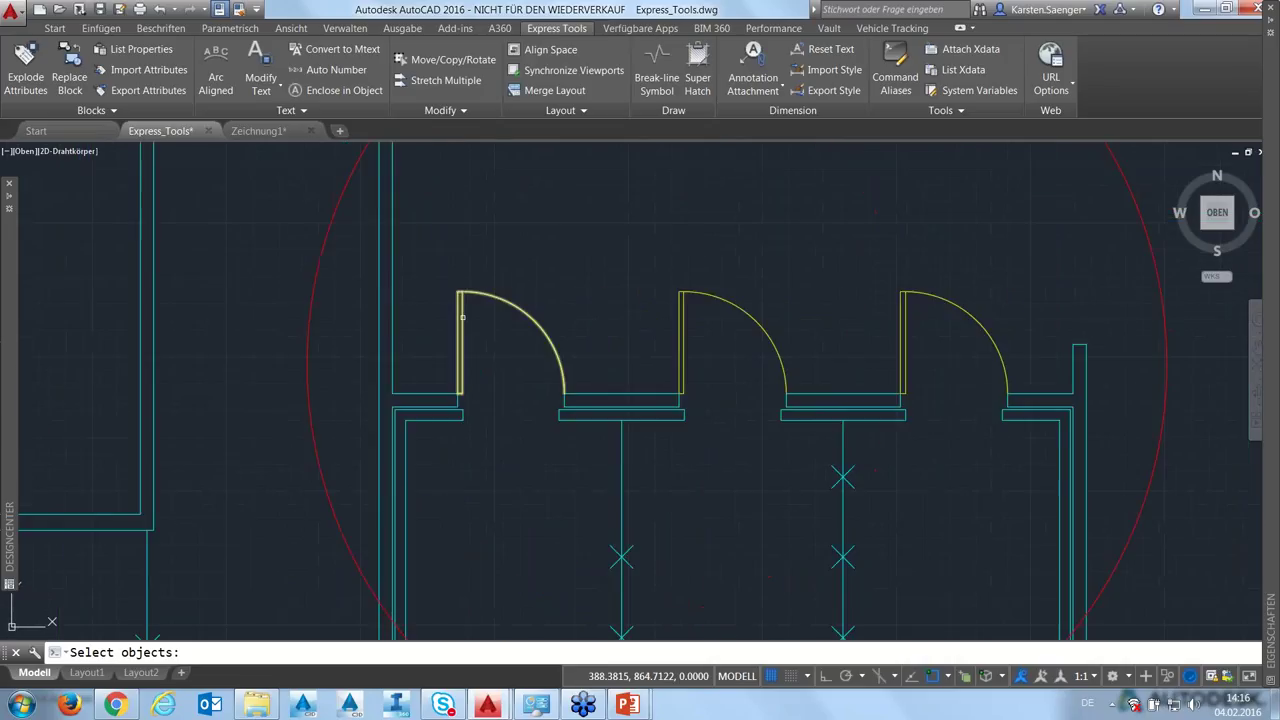
{"action": "left_click", "coordinate": [466, 300]}
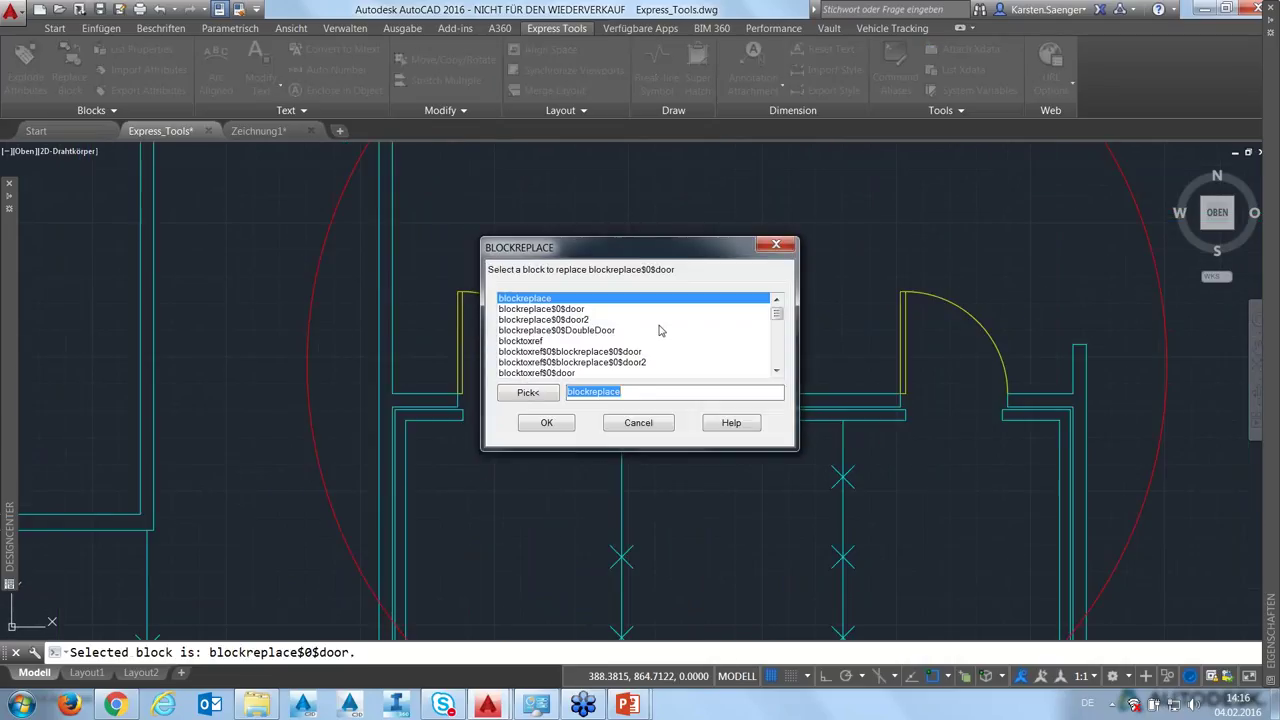
Choose blockreplace$0$door2 as the replacement block and confirm the replacement
{"action": "left_click_drag", "start_coordinate": [632, 262], "coordinate": [677, 143]}
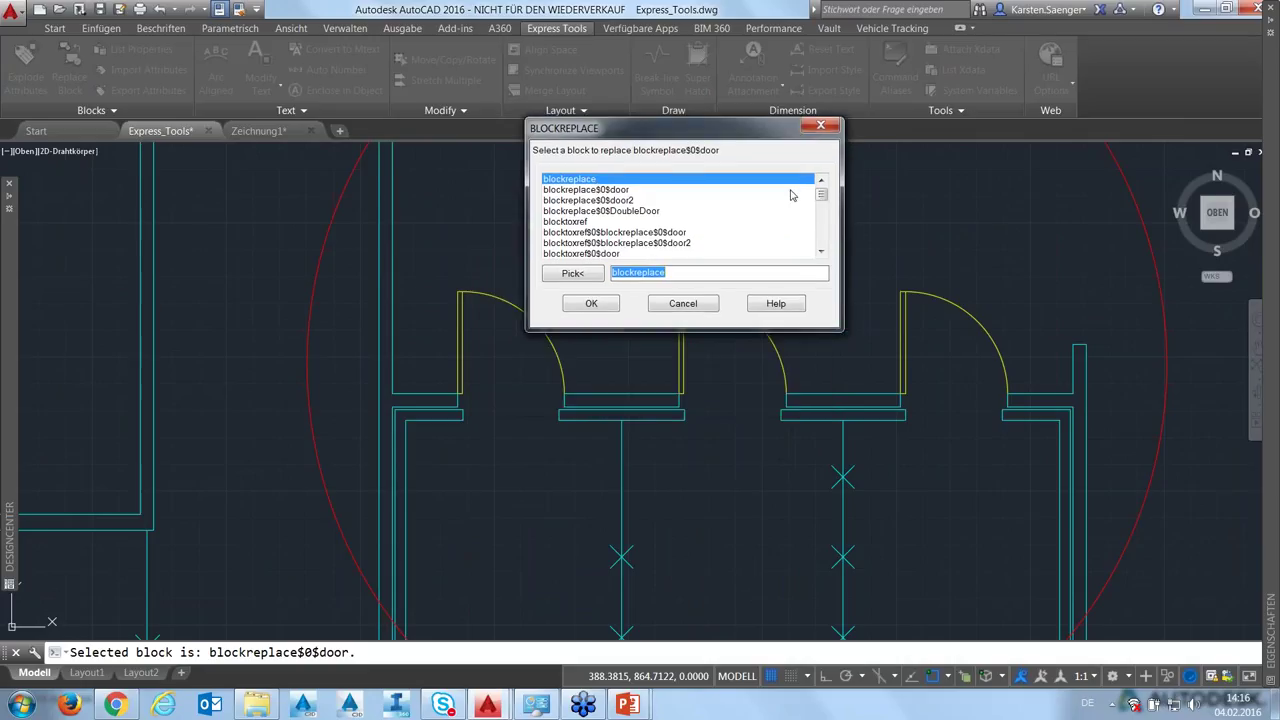
{"action": "mouse_move", "coordinate": [821, 197]}
{"action": "left_mouse_down"}
{"action": "mouse_move", "coordinate": [823, 244]}
{"action": "mouse_move", "coordinate": [822, 183]}
{"action": "left_mouse_up"}
{"action": "left_click", "coordinate": [616, 201]}
{"action": "left_click", "coordinate": [589, 304]}
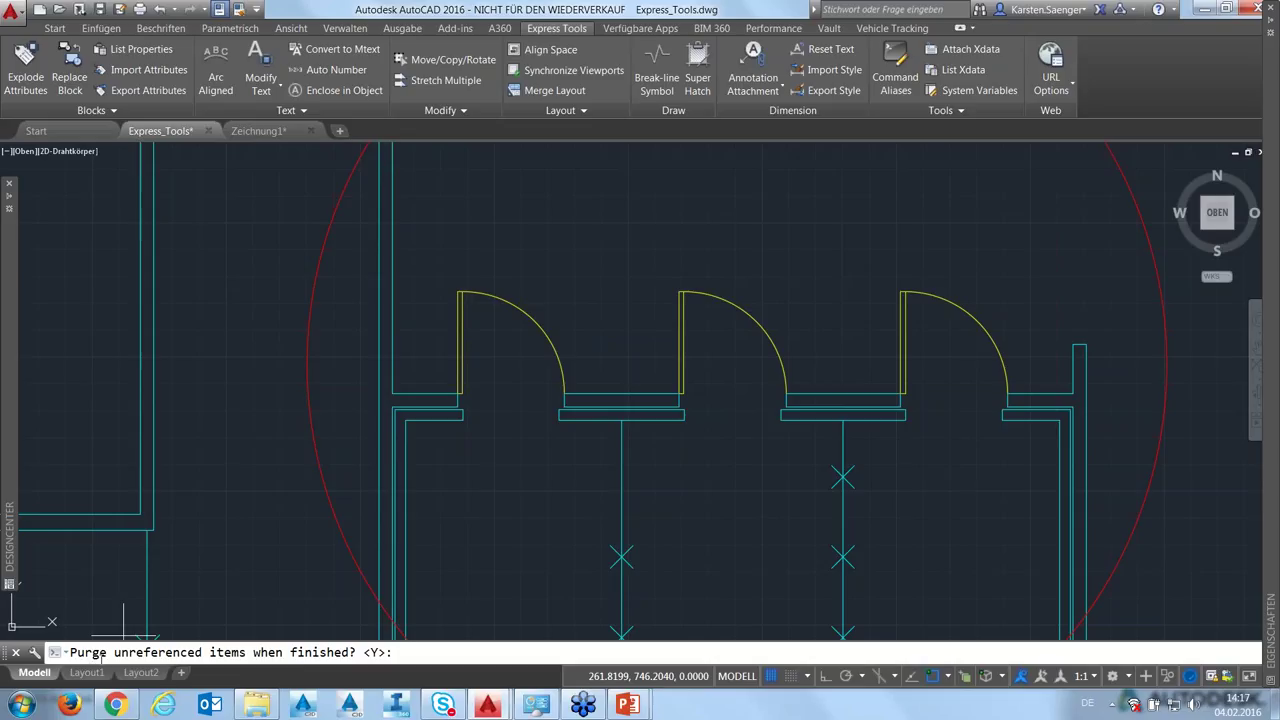
{"action": "scroll", "coordinate": [281, 550], "scroll_direction": "down", "scroll_amount": 2}
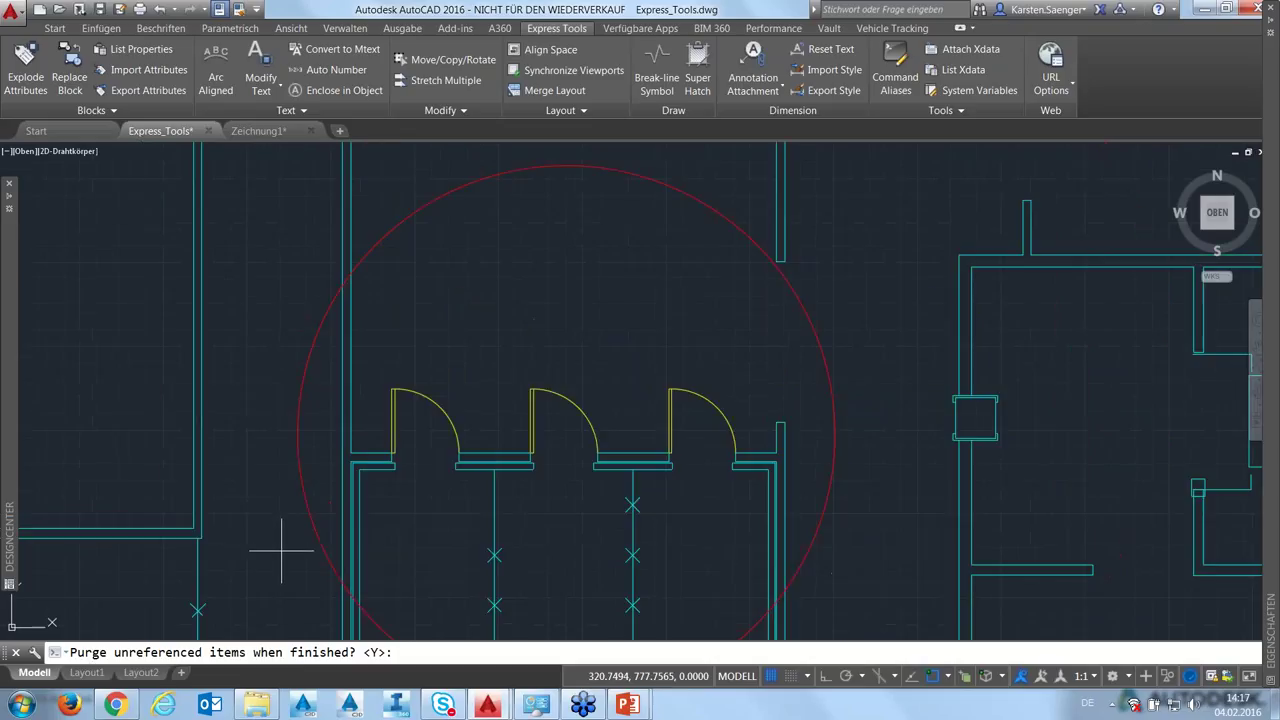
{"action": "middle_click_drag", "start_coordinate": [281, 550], "coordinate": [292, 542]}
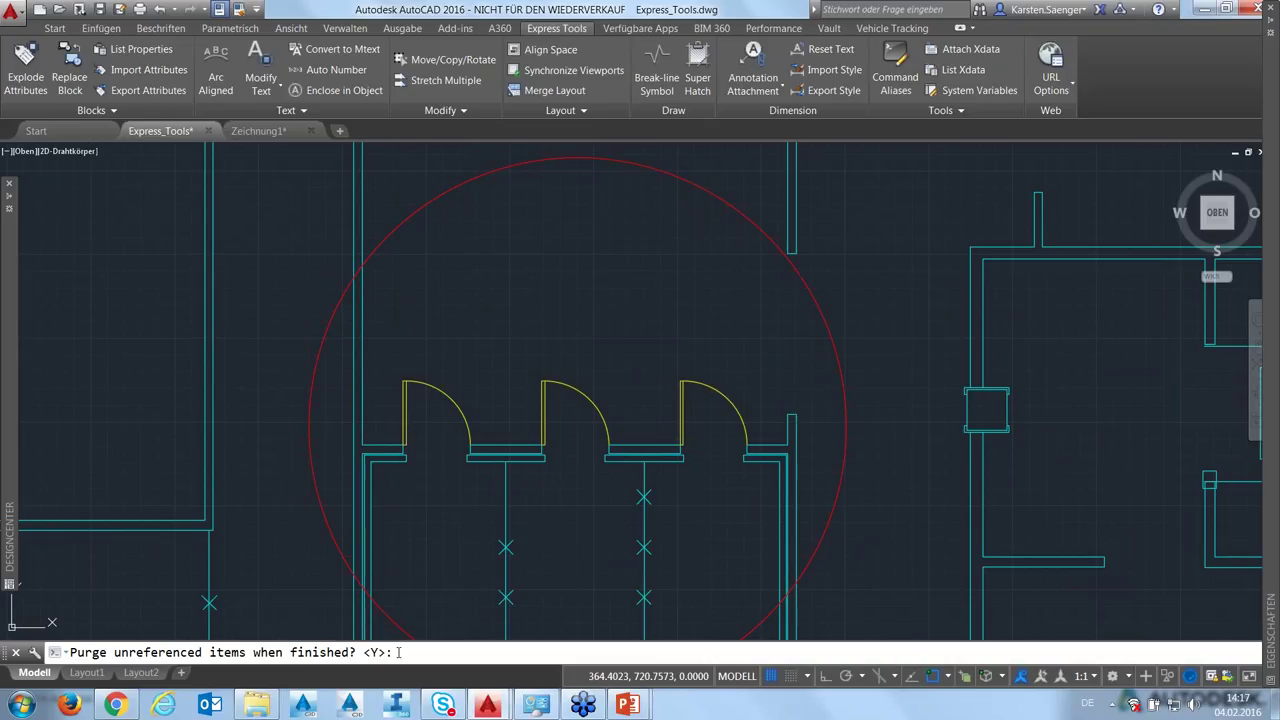
Accept purging unused blocks so the circled doors become blockreplace$0$door2
{"action": "key", "text": "Return"}
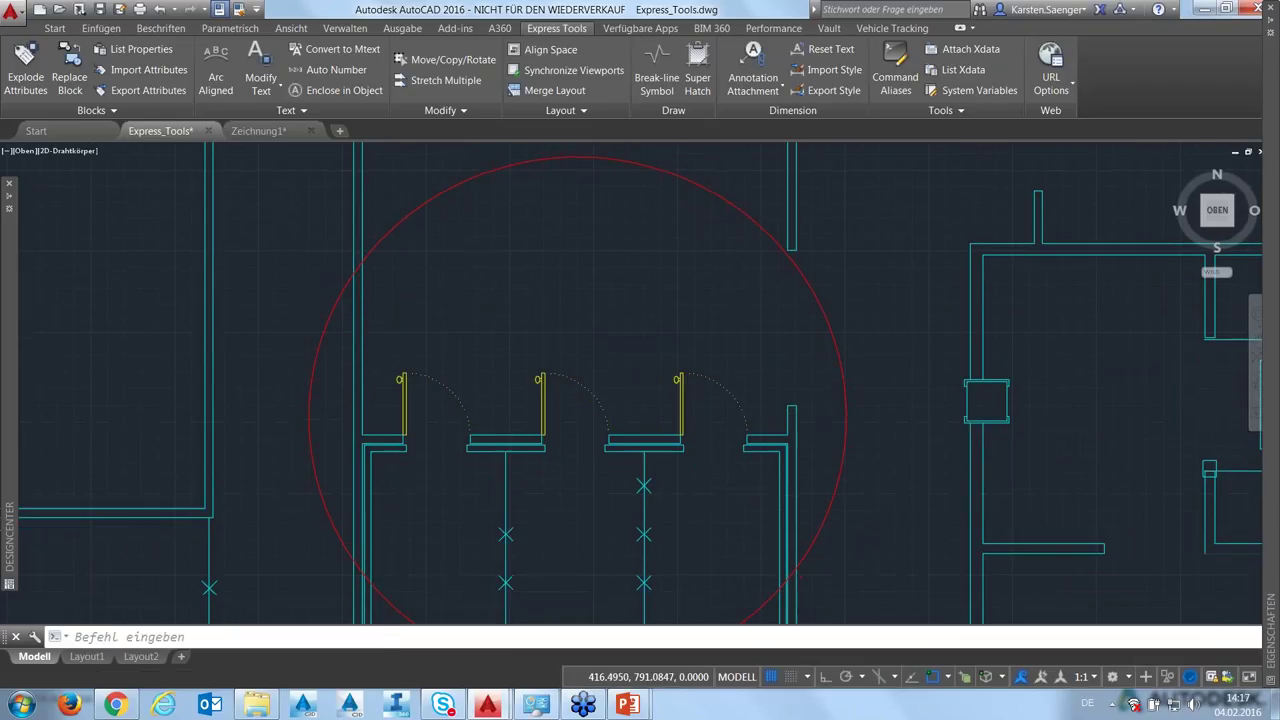
{"action": "scroll", "coordinate": [438, 432], "scroll_direction": "down", "scroll_amount": 2}
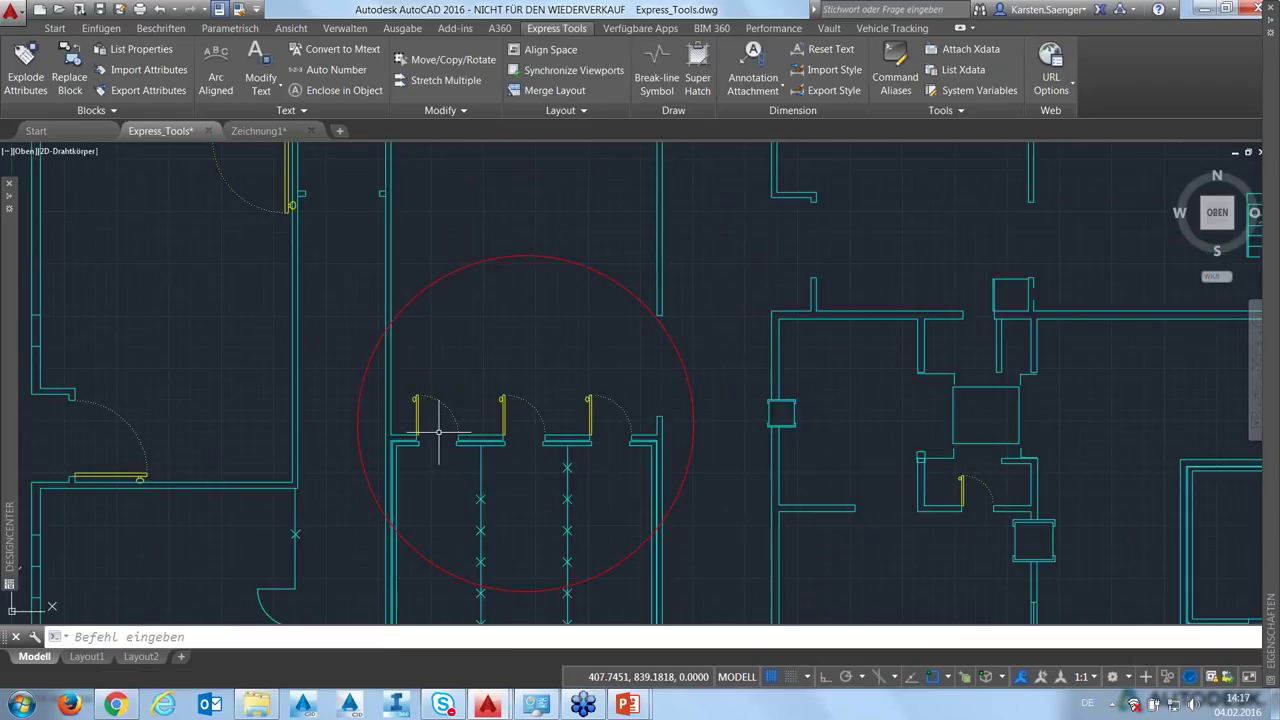
{"action": "scroll", "coordinate": [438, 432], "scroll_direction": "down", "scroll_amount": 2}
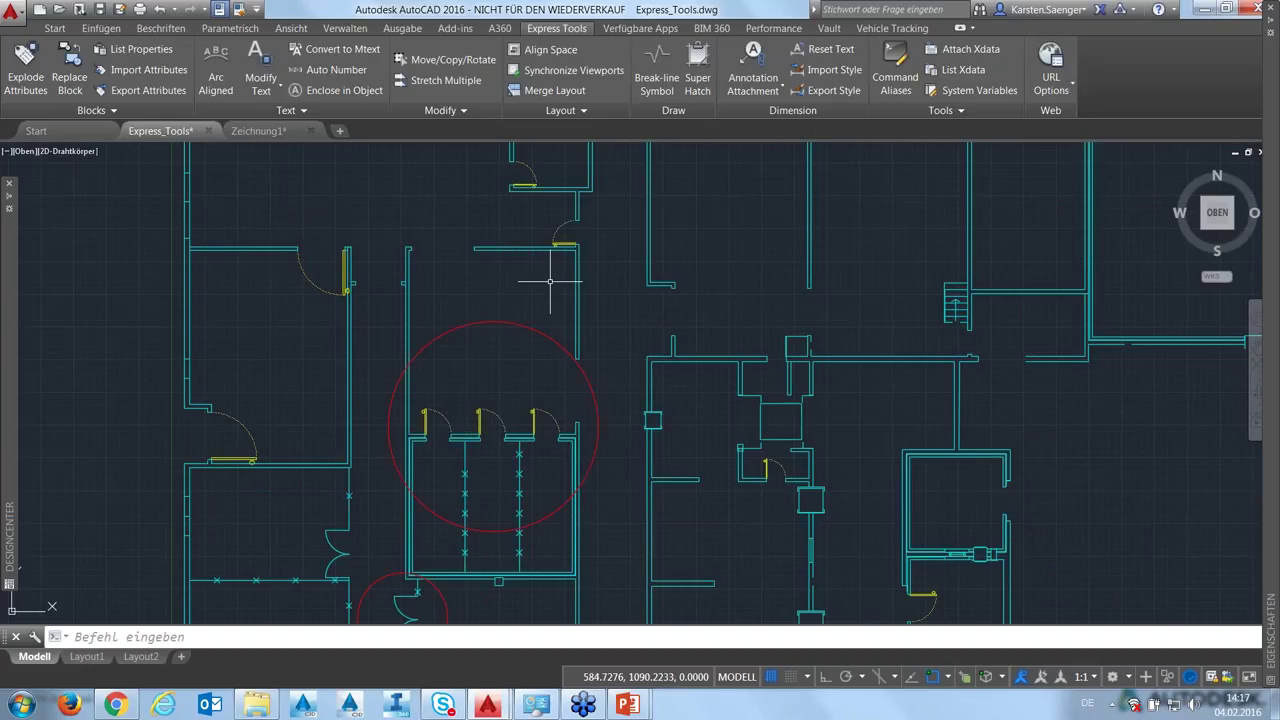
{"action": "scroll", "coordinate": [510, 405], "scroll_direction": "up", "scroll_amount": 1}
{"action": "scroll", "coordinate": [508, 401], "scroll_direction": "up", "scroll_amount": 2}
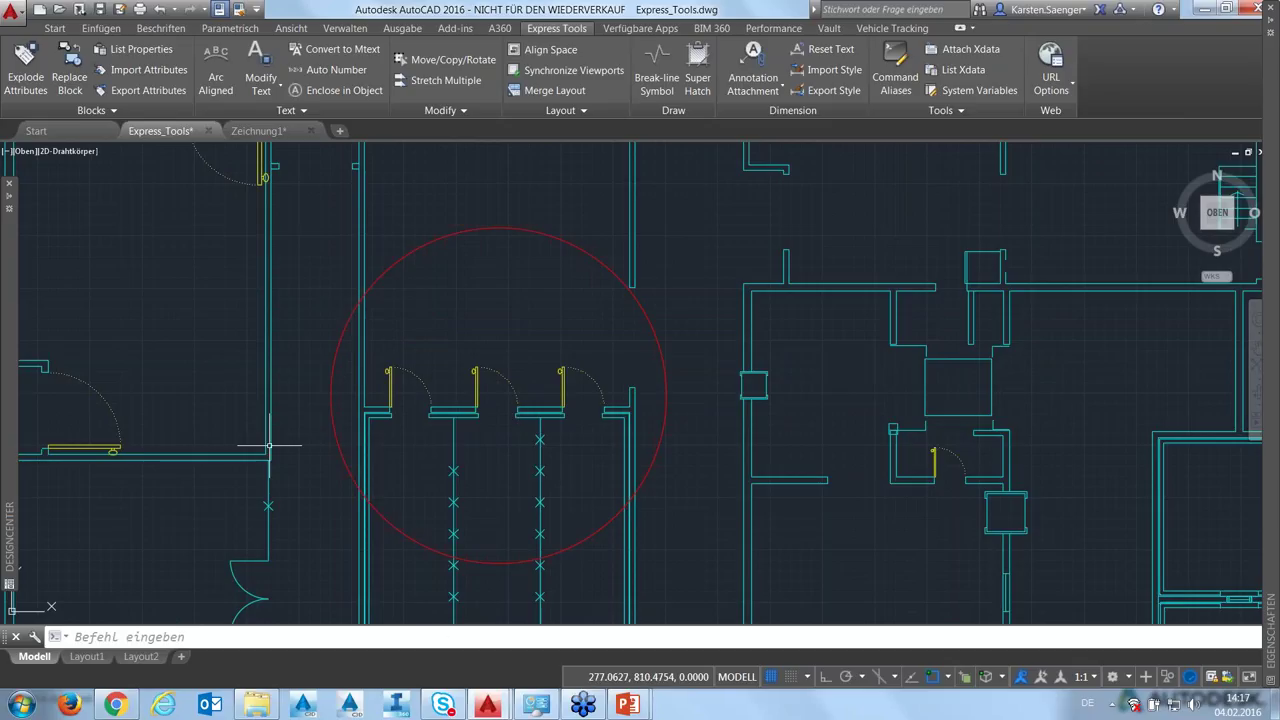
{"action": "left_click", "coordinate": [266, 639]}
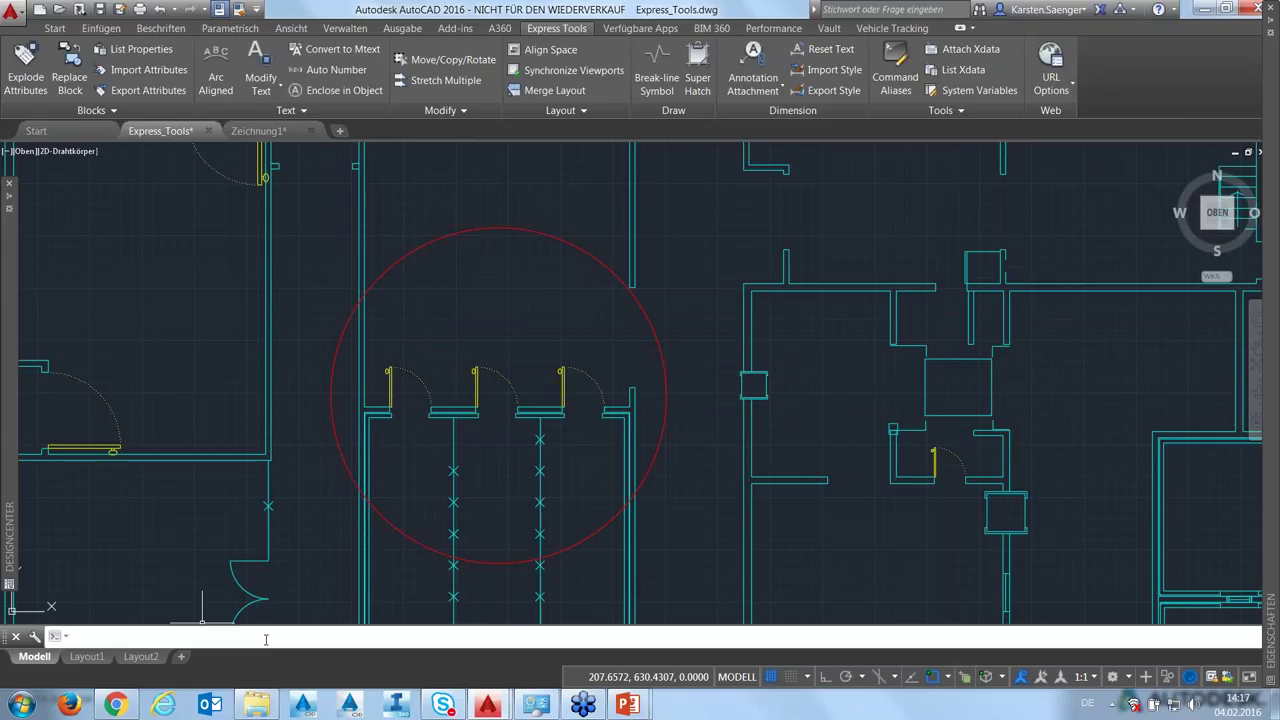
Use GETSEL with a picked door to collect all objects on the blockreplace$0$doors layer
{"action": "type", "text": "getsel"}
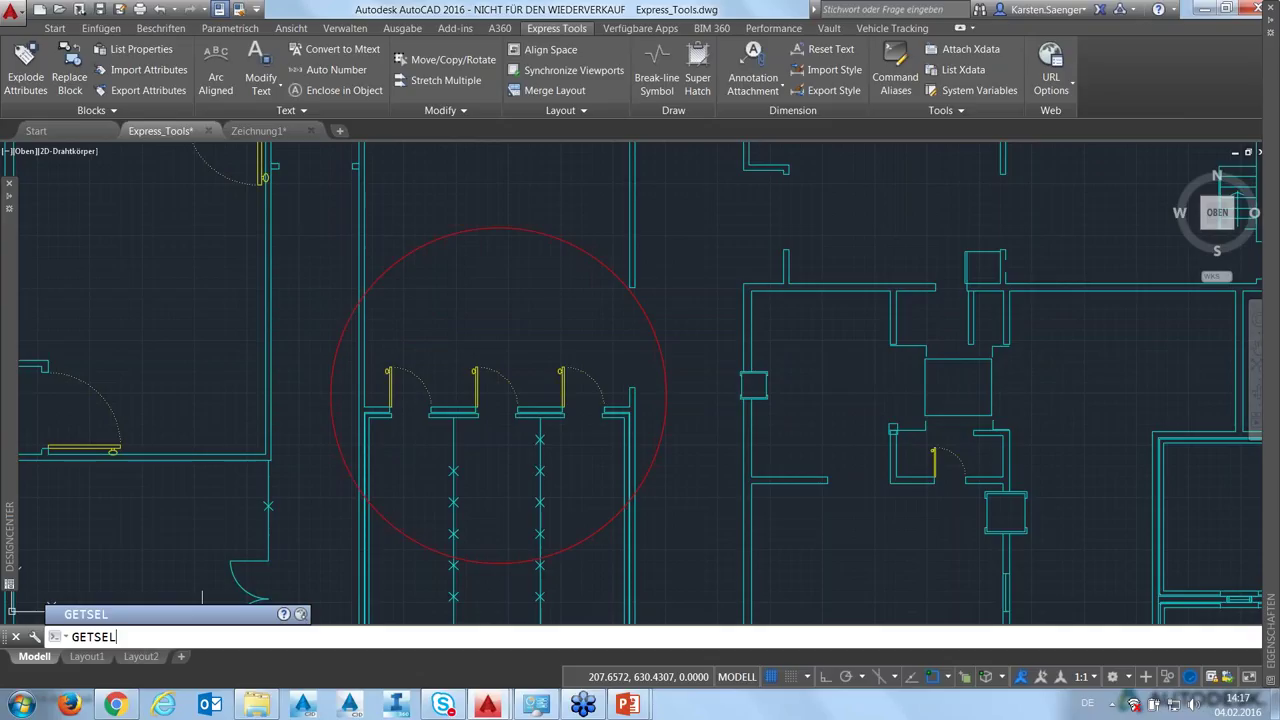
{"action": "key", "text": "Return"}
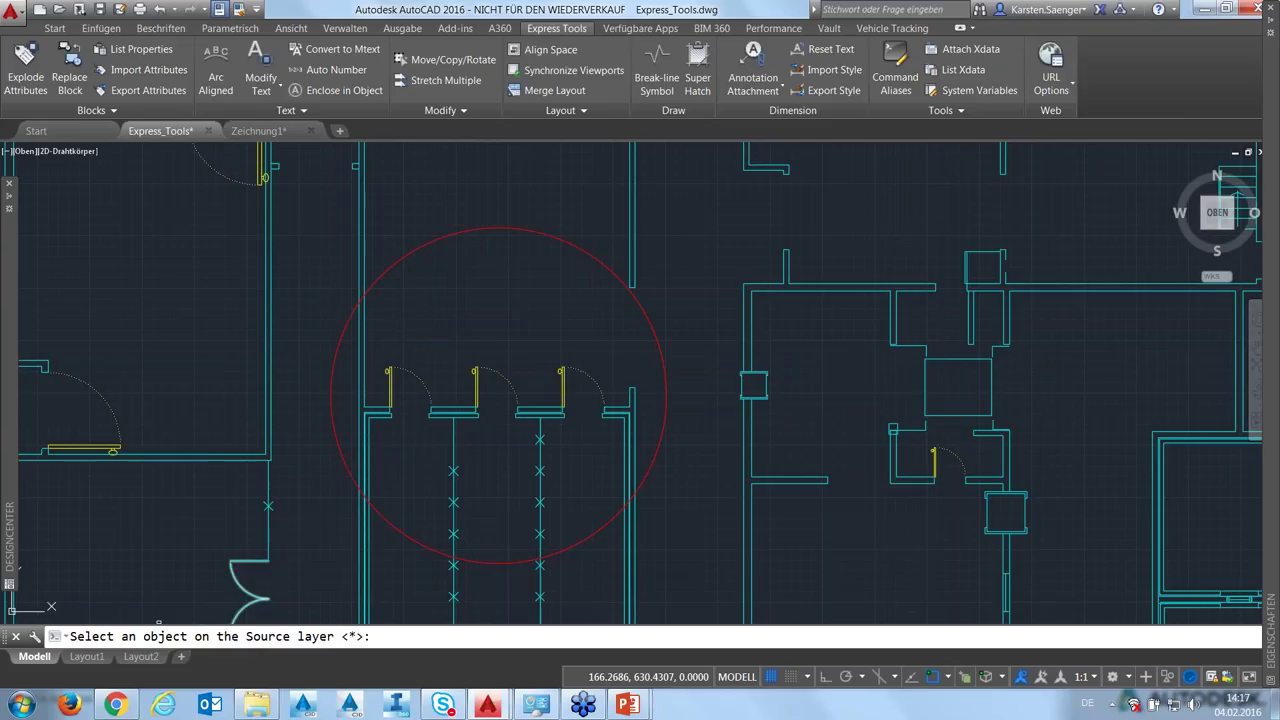
{"action": "left_click", "coordinate": [425, 384]}
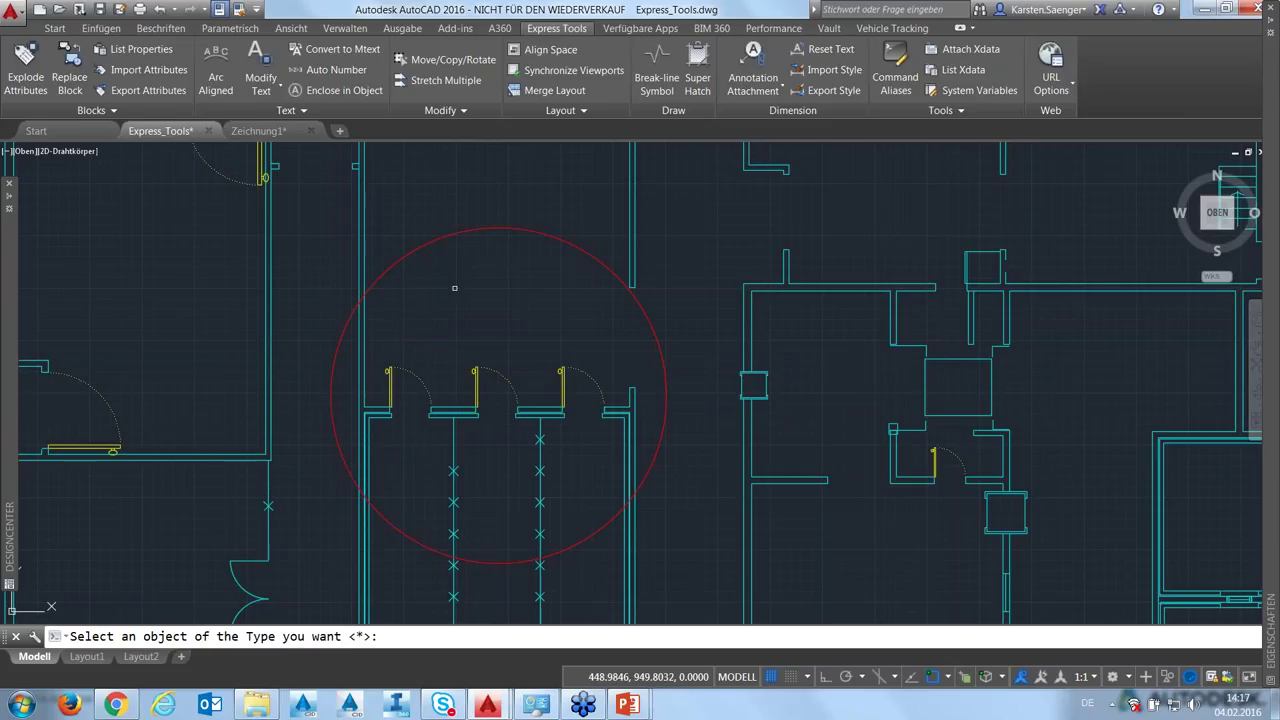
{"action": "key", "text": "Return"}
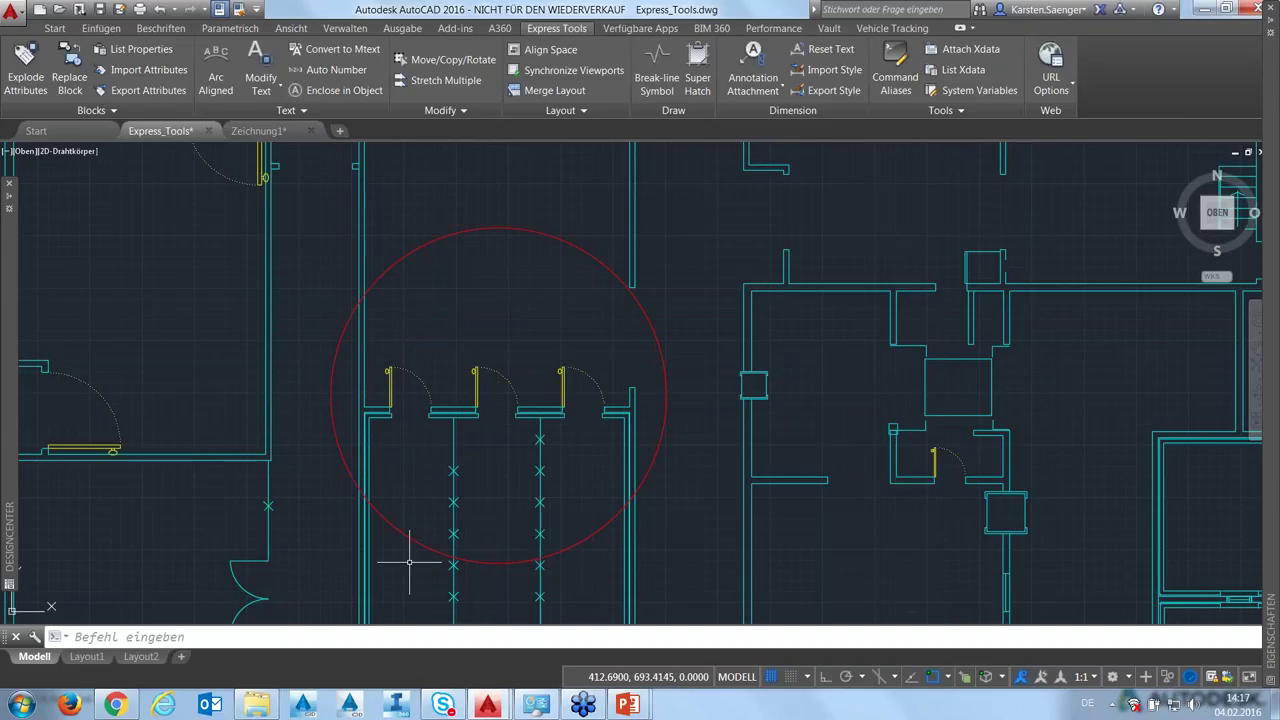
{"action": "scroll", "coordinate": [427, 428], "scroll_direction": "down", "scroll_amount": 2}
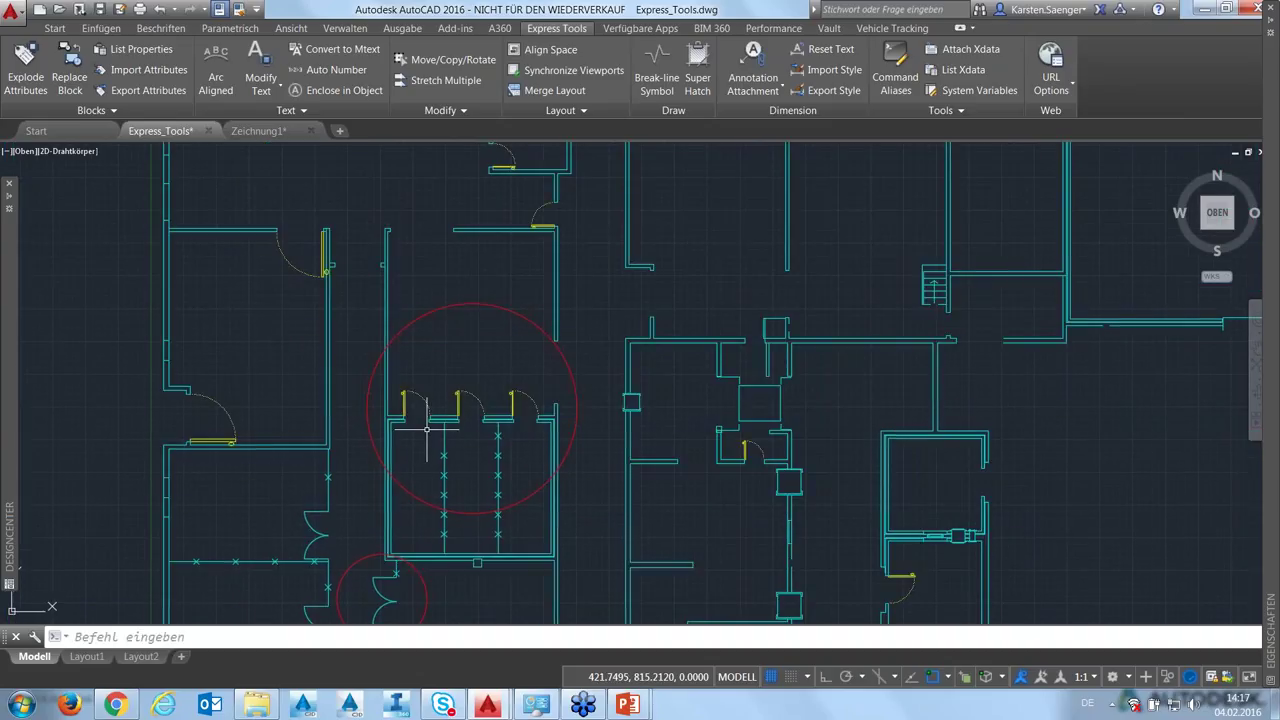
{"action": "middle_click_drag", "start_coordinate": [427, 428], "coordinate": [442, 414]}
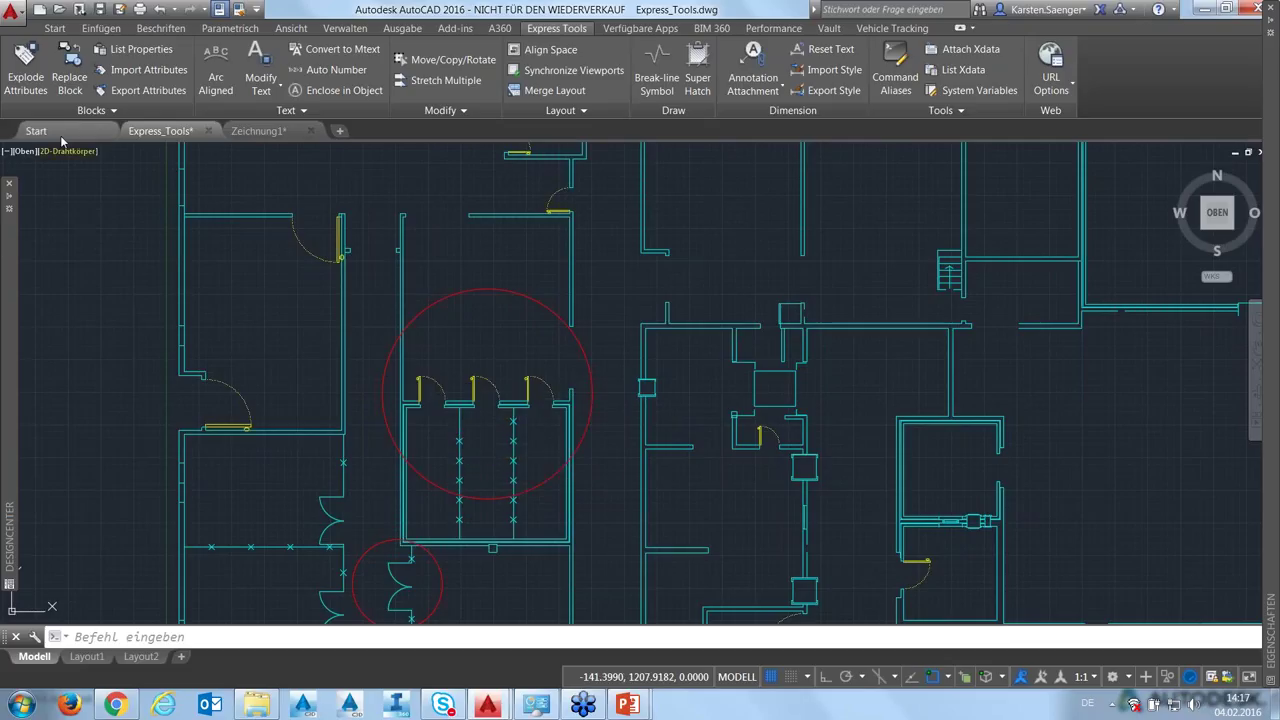
Repeat GETSEL on the door layer and show the command history confirming 44 objects
{"action": "type", "text": "getsel"}
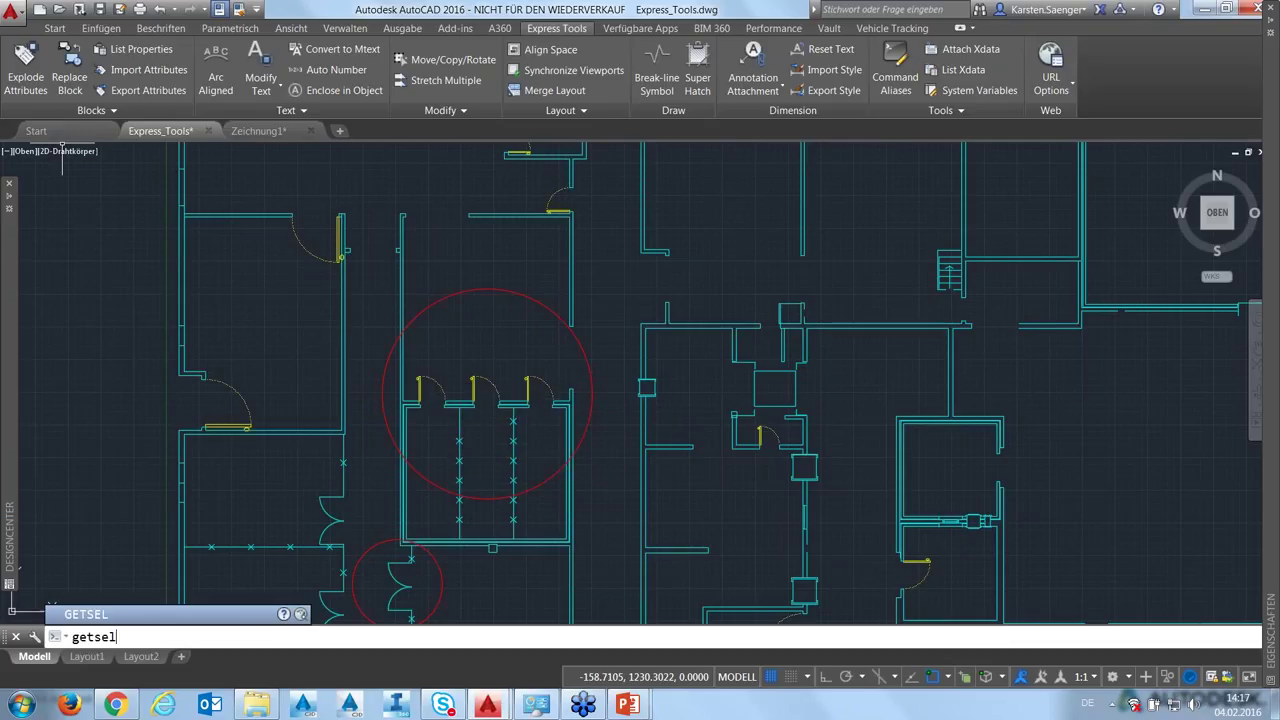
{"action": "key", "text": "Return"}
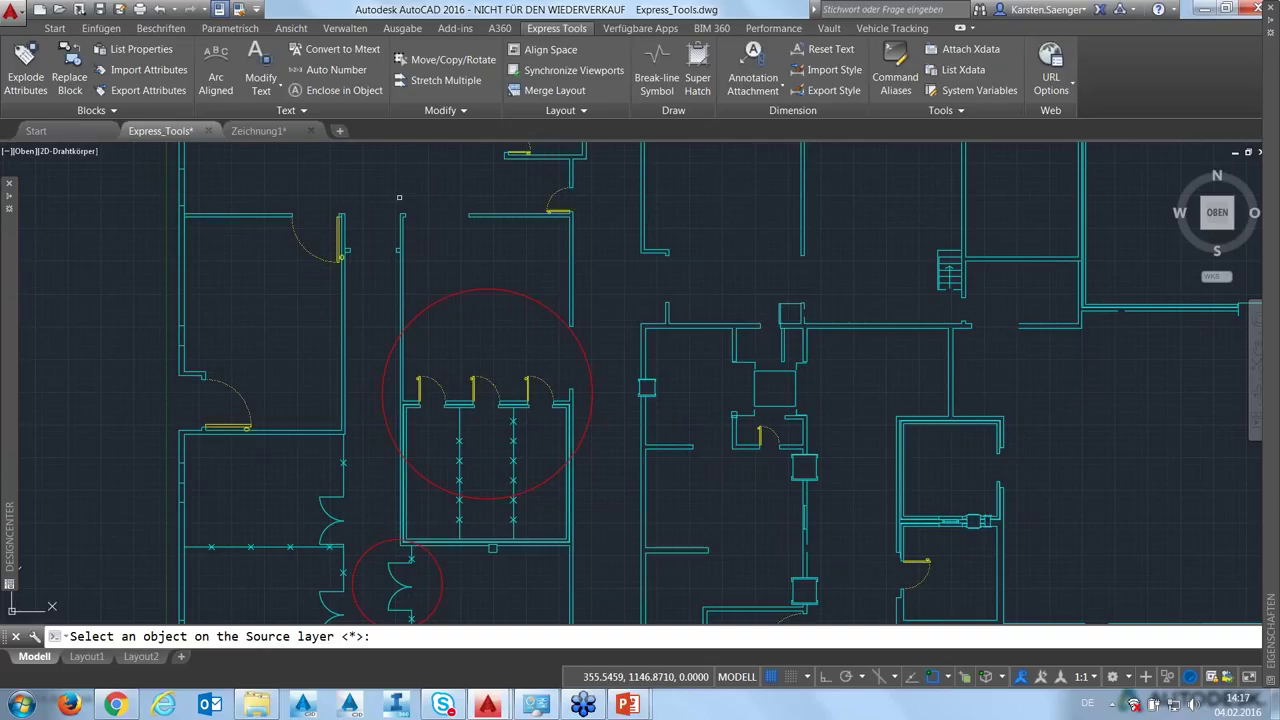
{"action": "left_click", "coordinate": [421, 389]}
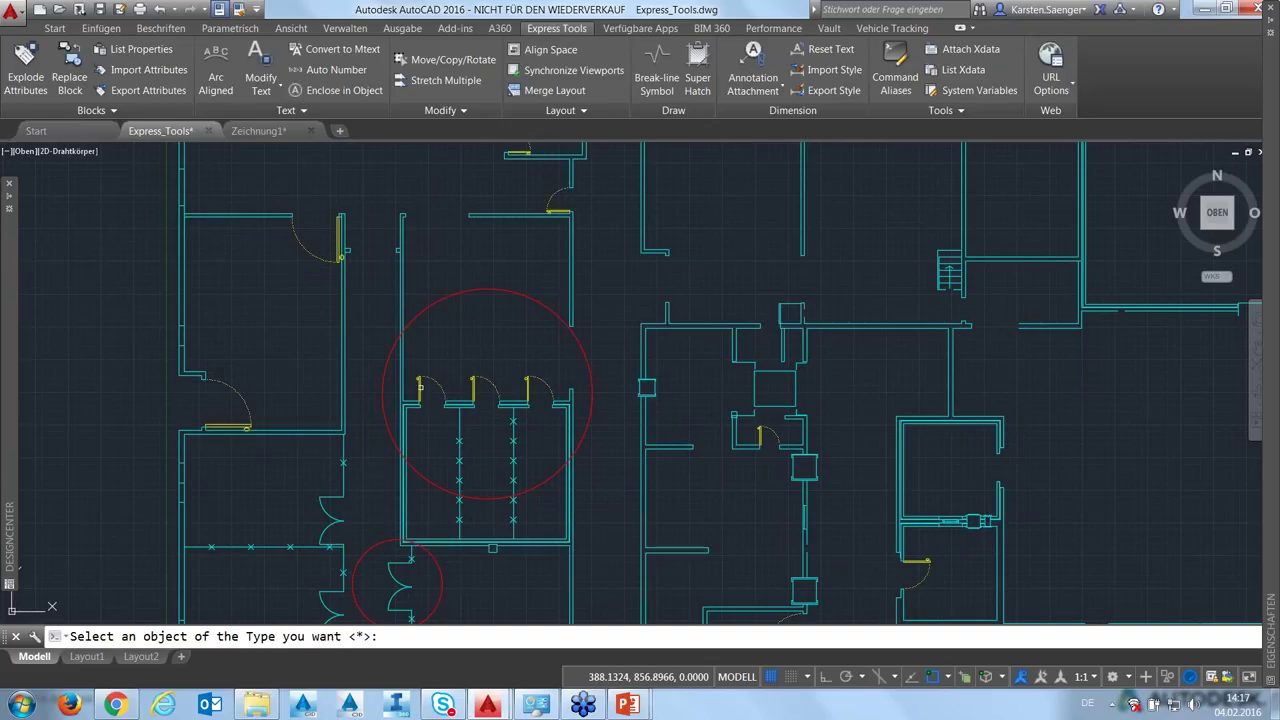
{"action": "left_click", "coordinate": [432, 383]}
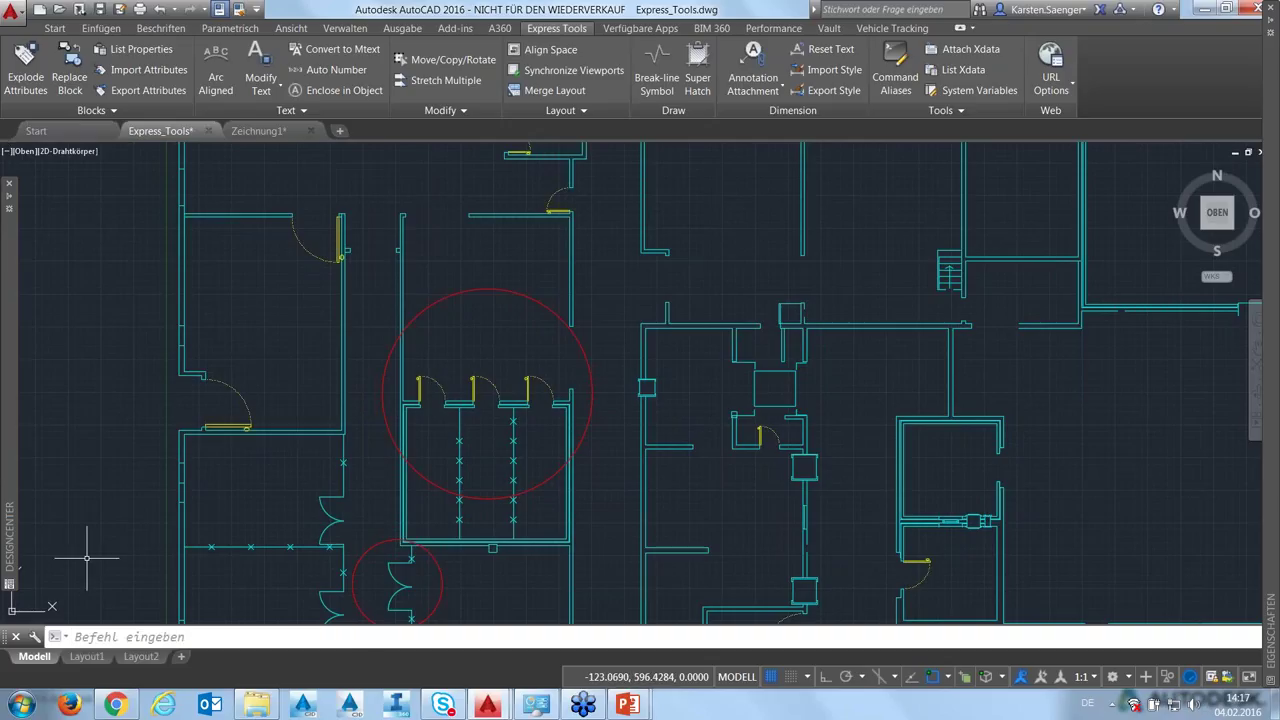
{"action": "scroll", "coordinate": [100, 543], "scroll_direction": "down", "scroll_amount": 3}
{"action": "key", "text": "F2"}
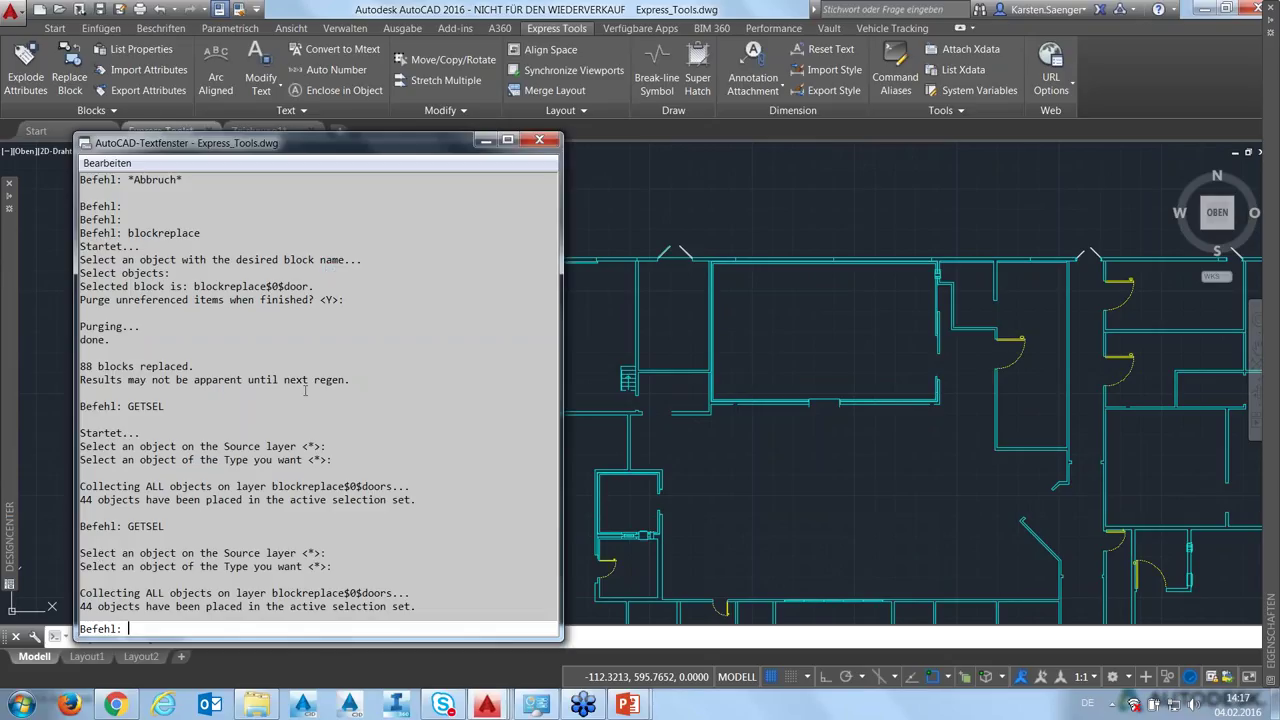
Close the command history window and recentre the view on the circled doors
{"action": "key", "text": "F2"}
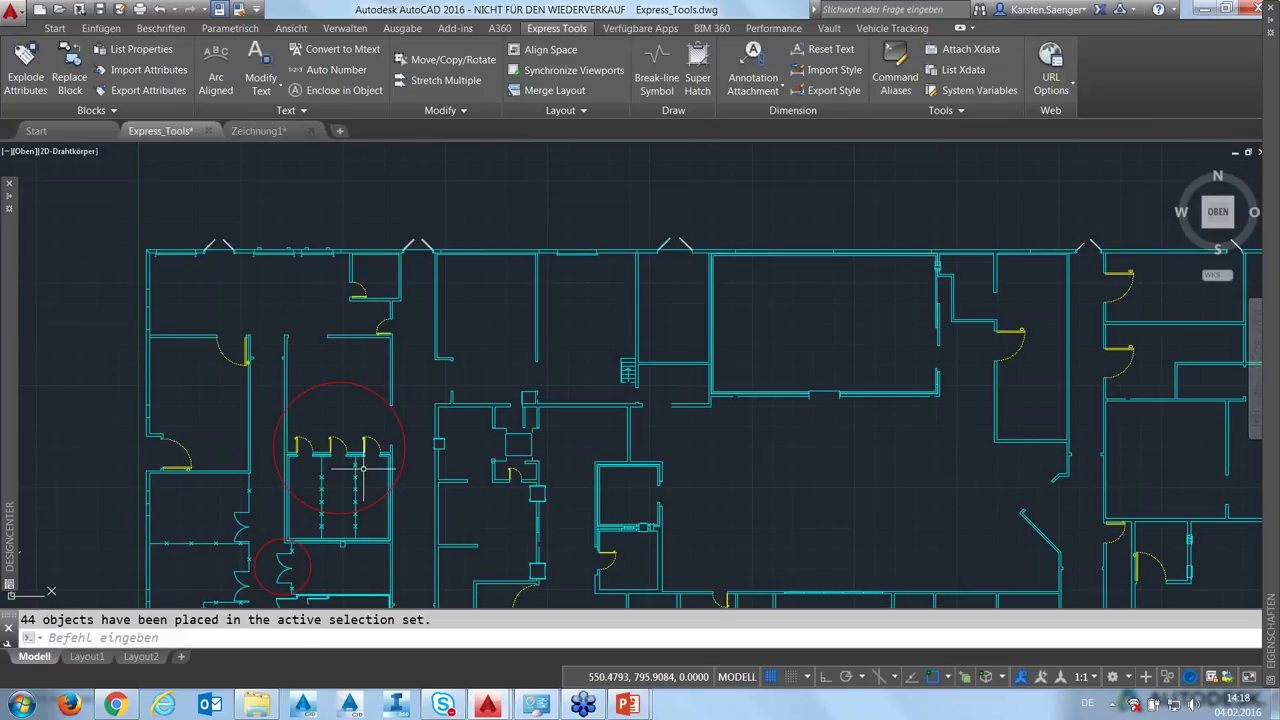
{"action": "scroll", "coordinate": [351, 400], "scroll_direction": "down", "scroll_amount": 2}
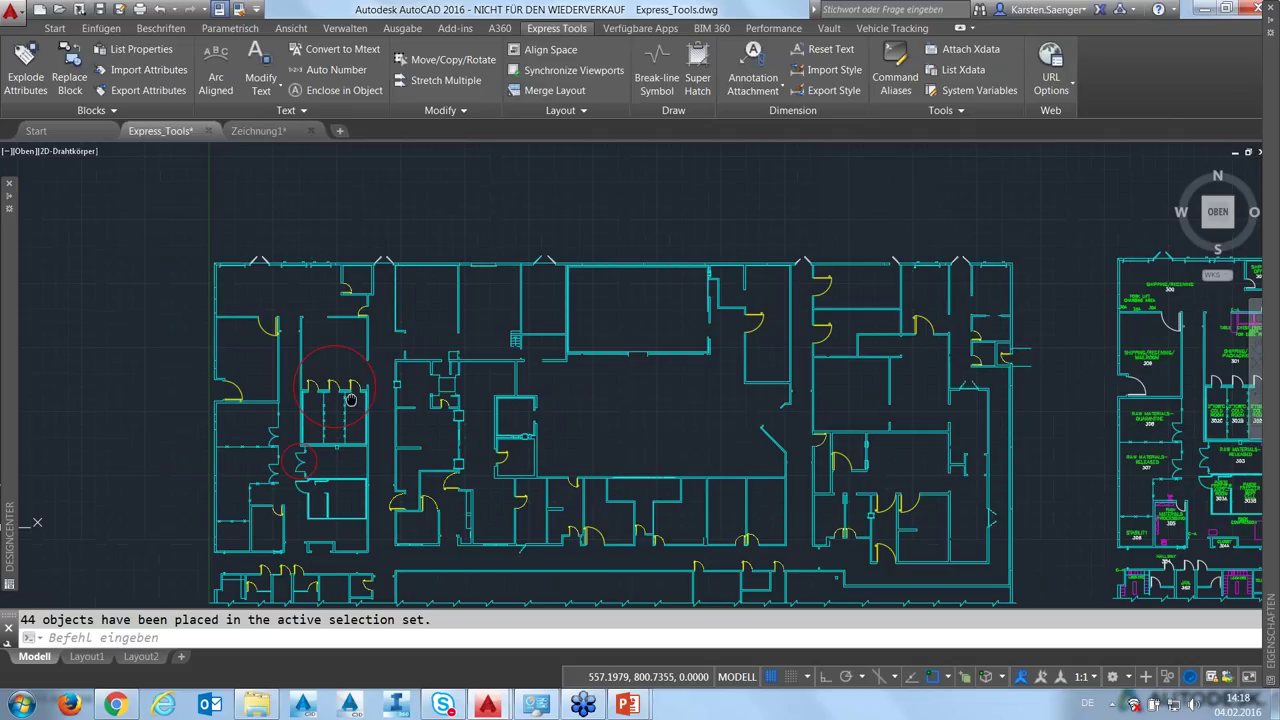
{"action": "scroll", "coordinate": [345, 398], "scroll_direction": "up", "scroll_amount": 1}
{"action": "scroll", "coordinate": [325, 393], "scroll_direction": "up", "scroll_amount": 1}
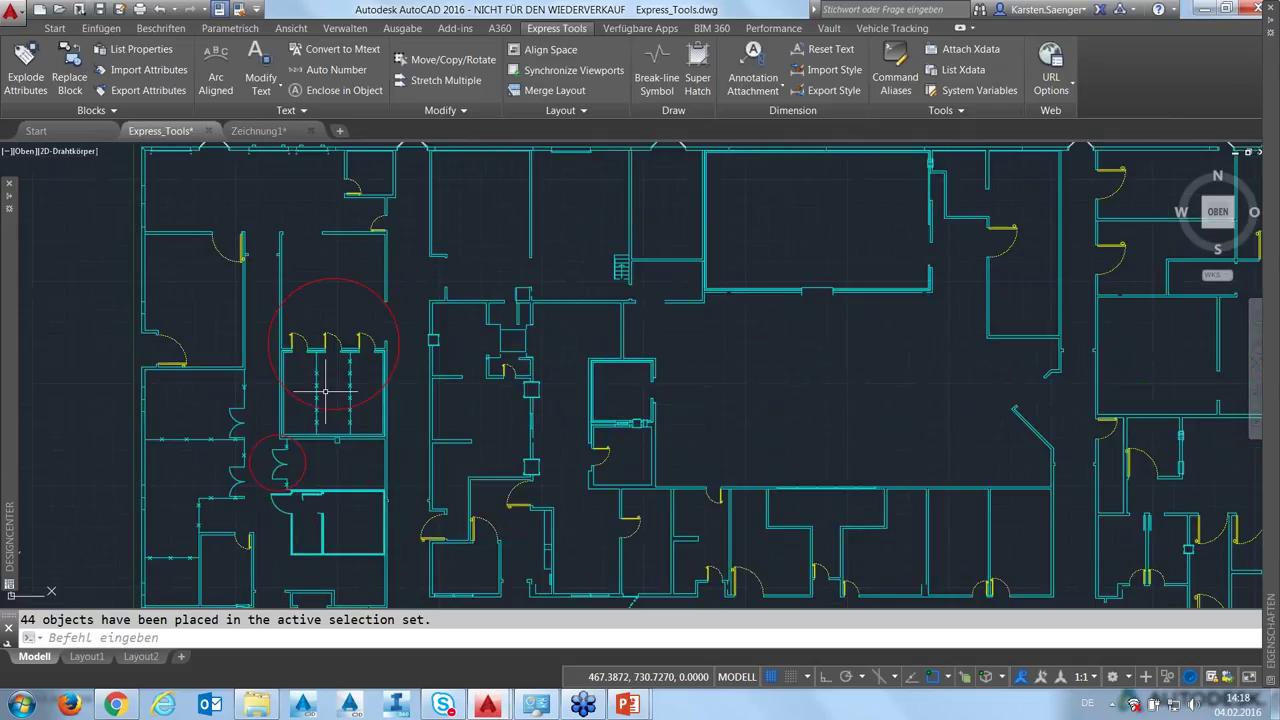
{"action": "scroll", "coordinate": [325, 393], "scroll_direction": "up", "scroll_amount": 3}
{"action": "middle_click_drag", "start_coordinate": [323, 337], "coordinate": [400, 451]}
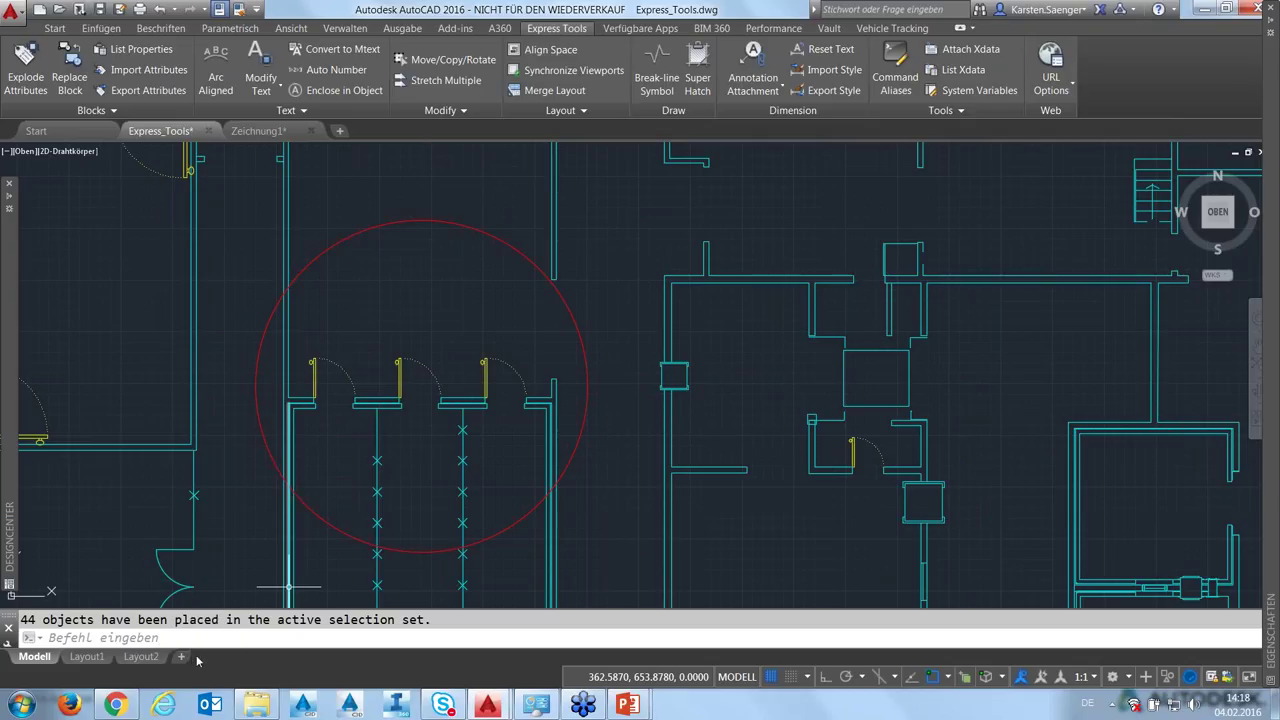
{"action": "left_click", "coordinate": [54, 28]}
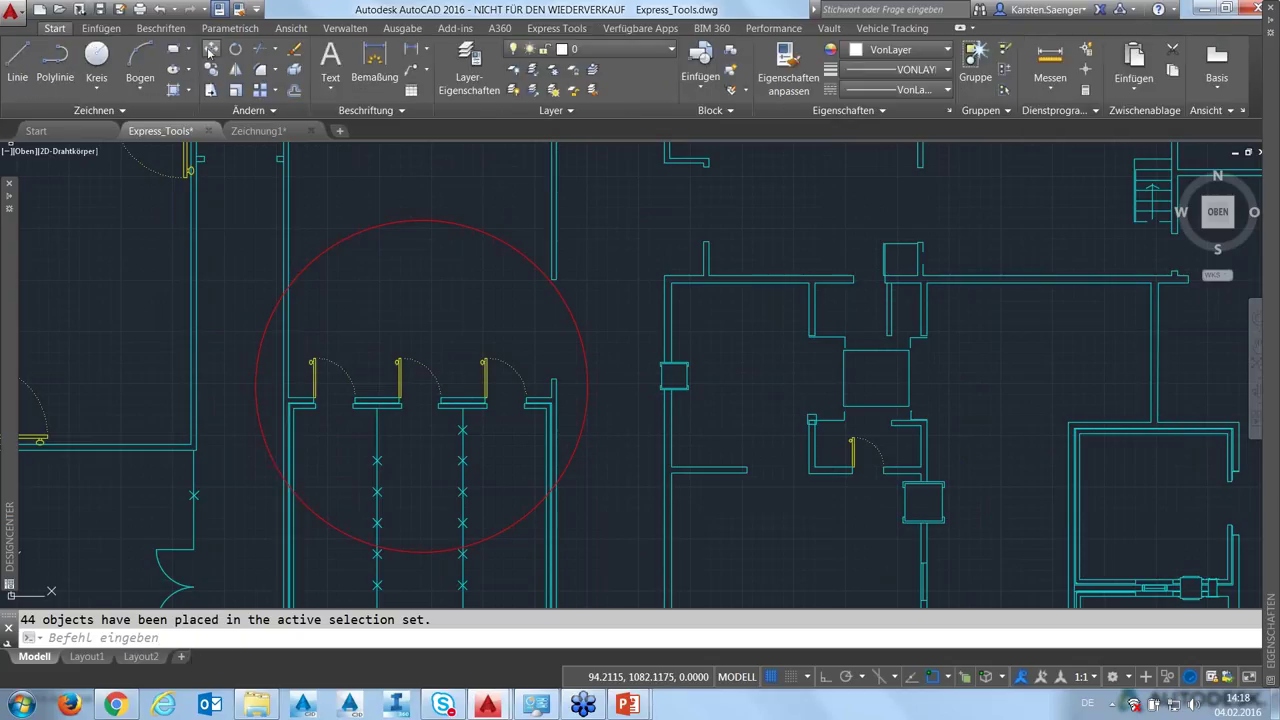
{"action": "left_click", "coordinate": [210, 50]}
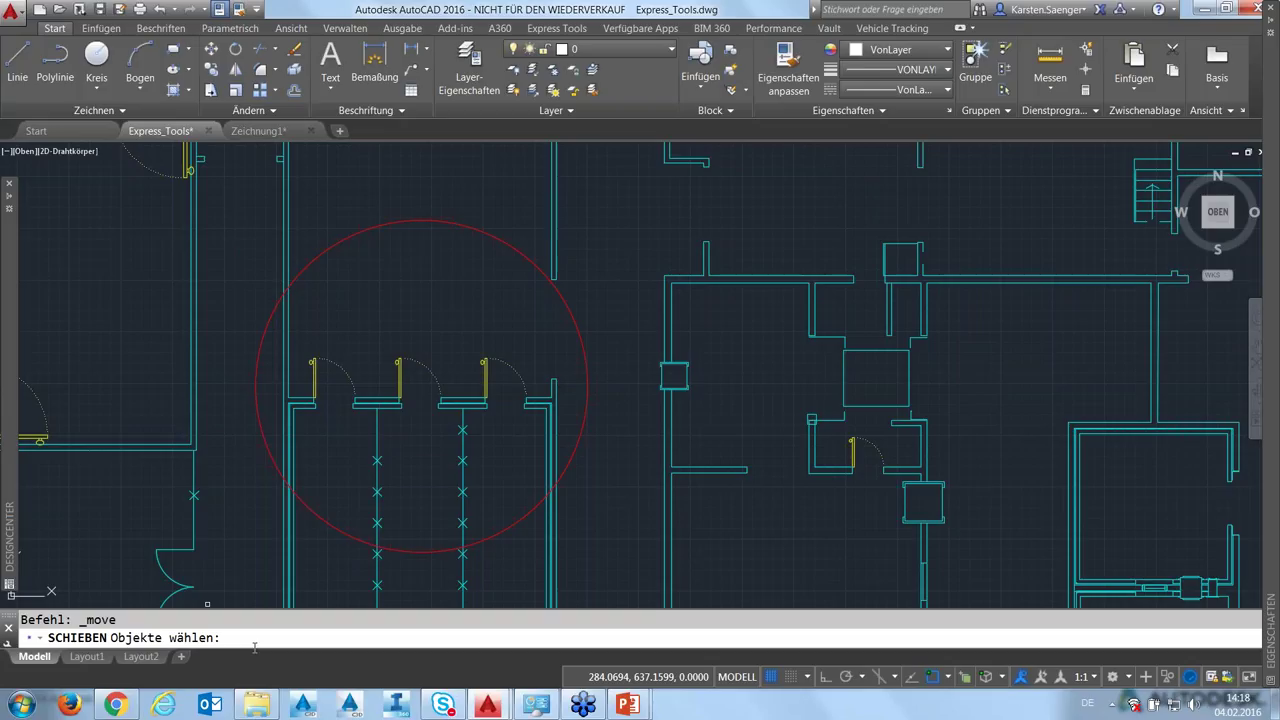
{"action": "type", "text": "v"}
{"action": "key", "text": "Return"}
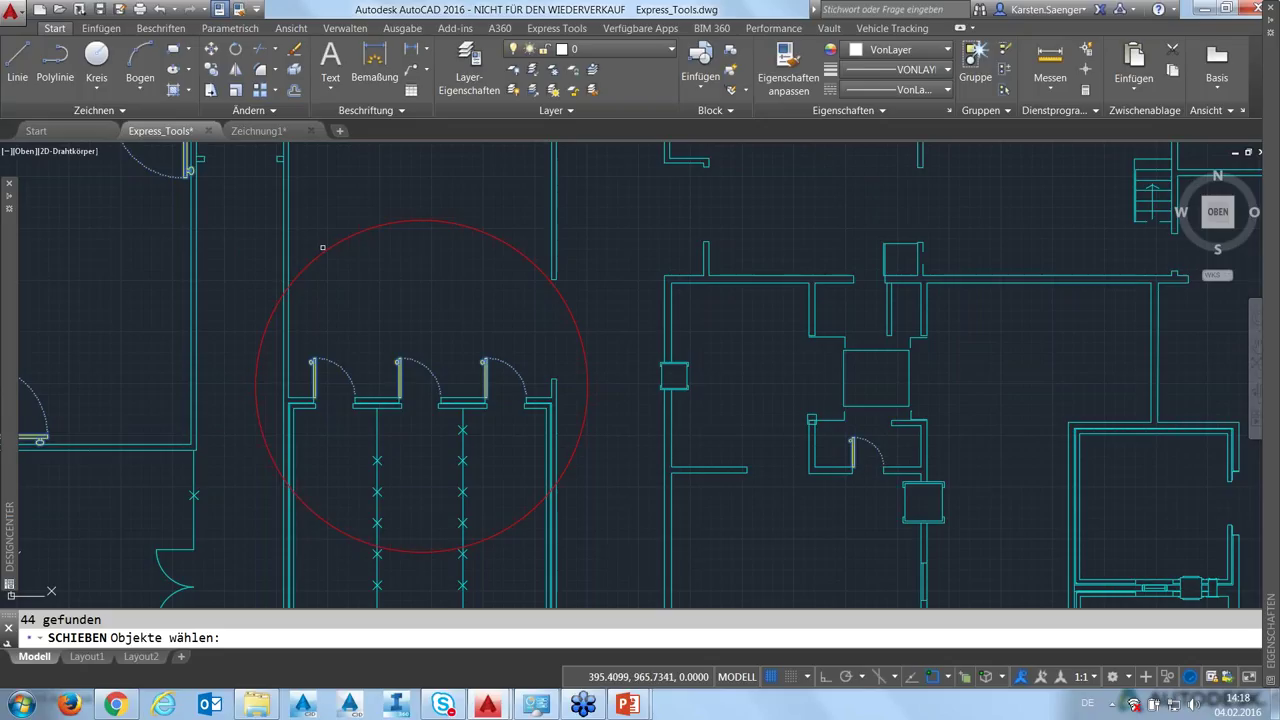
{"action": "key", "text": "Return"}
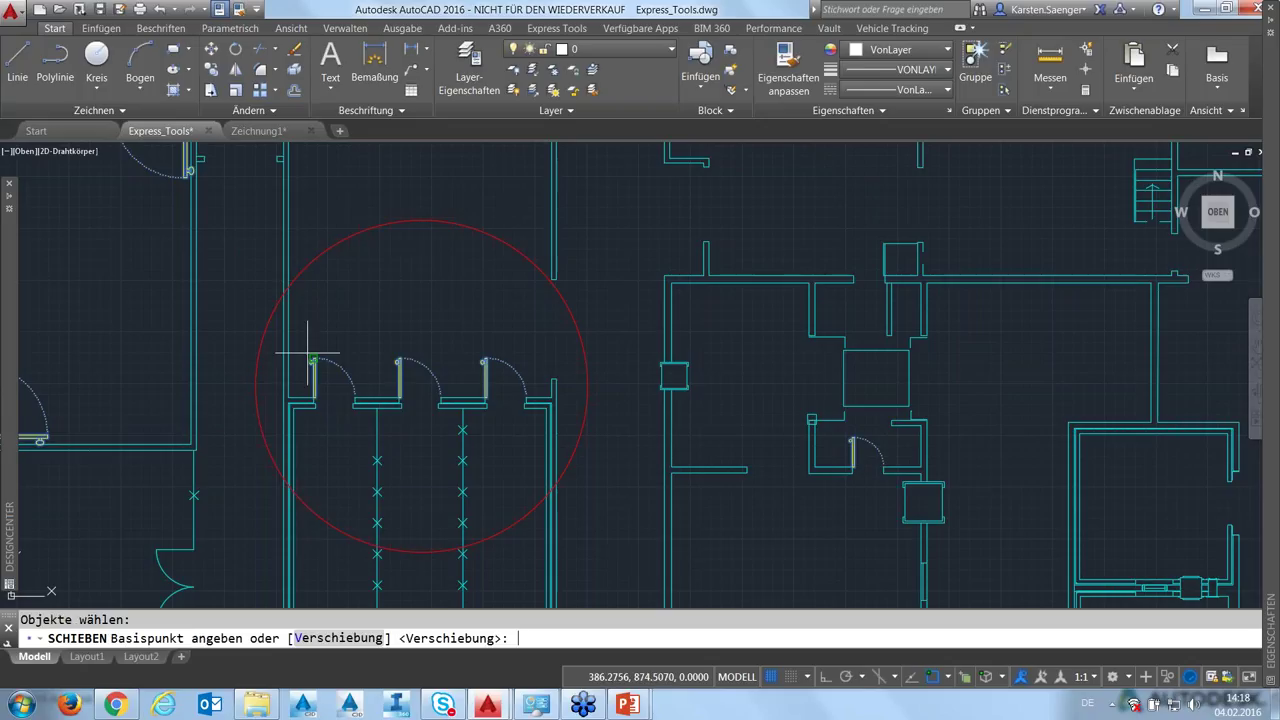
{"action": "left_click", "coordinate": [313, 356]}
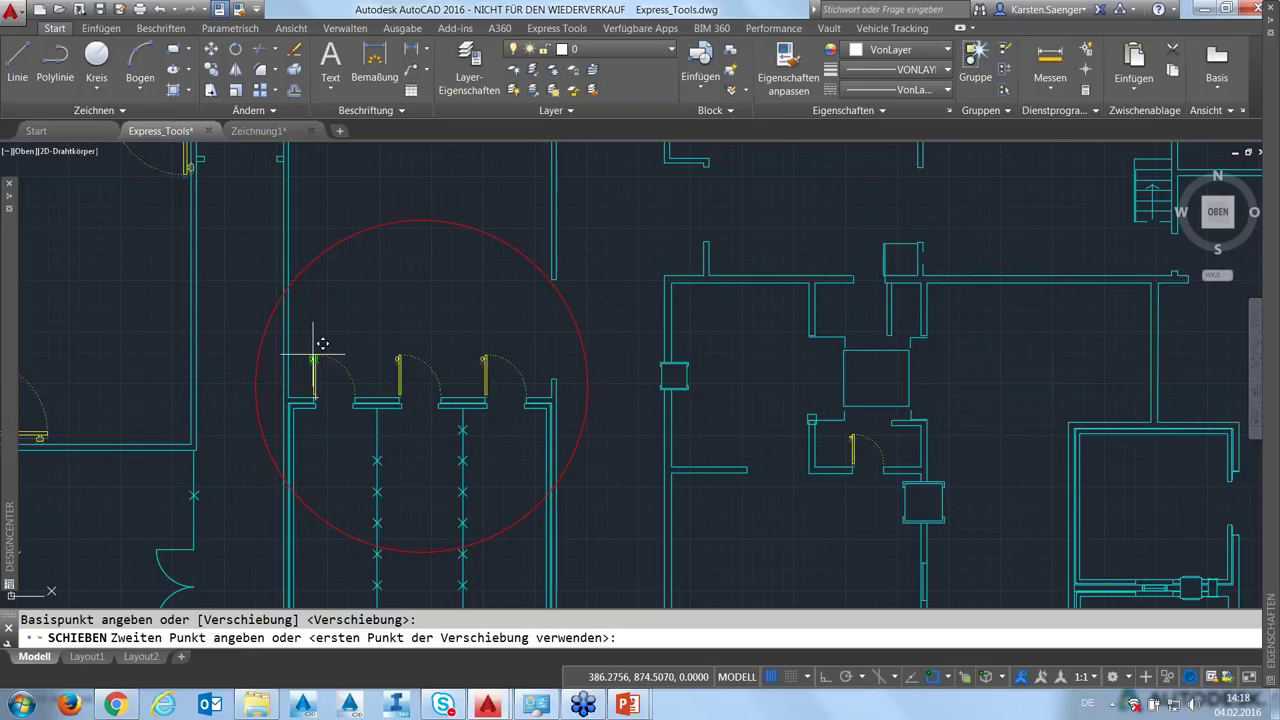
{"action": "scroll", "coordinate": [322, 344], "scroll_direction": "down", "scroll_amount": 3}
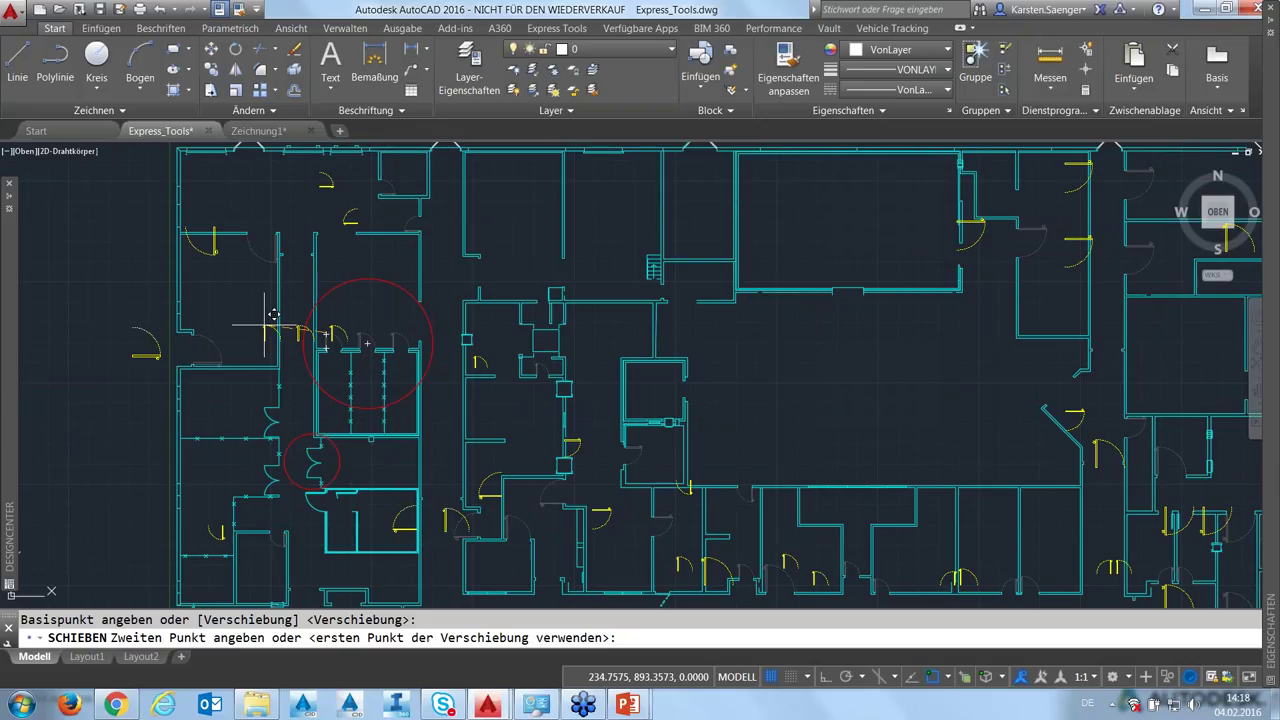
{"action": "key", "text": "Escape"}
{"action": "middle_click_drag", "start_coordinate": [345, 428], "coordinate": [407, 438]}
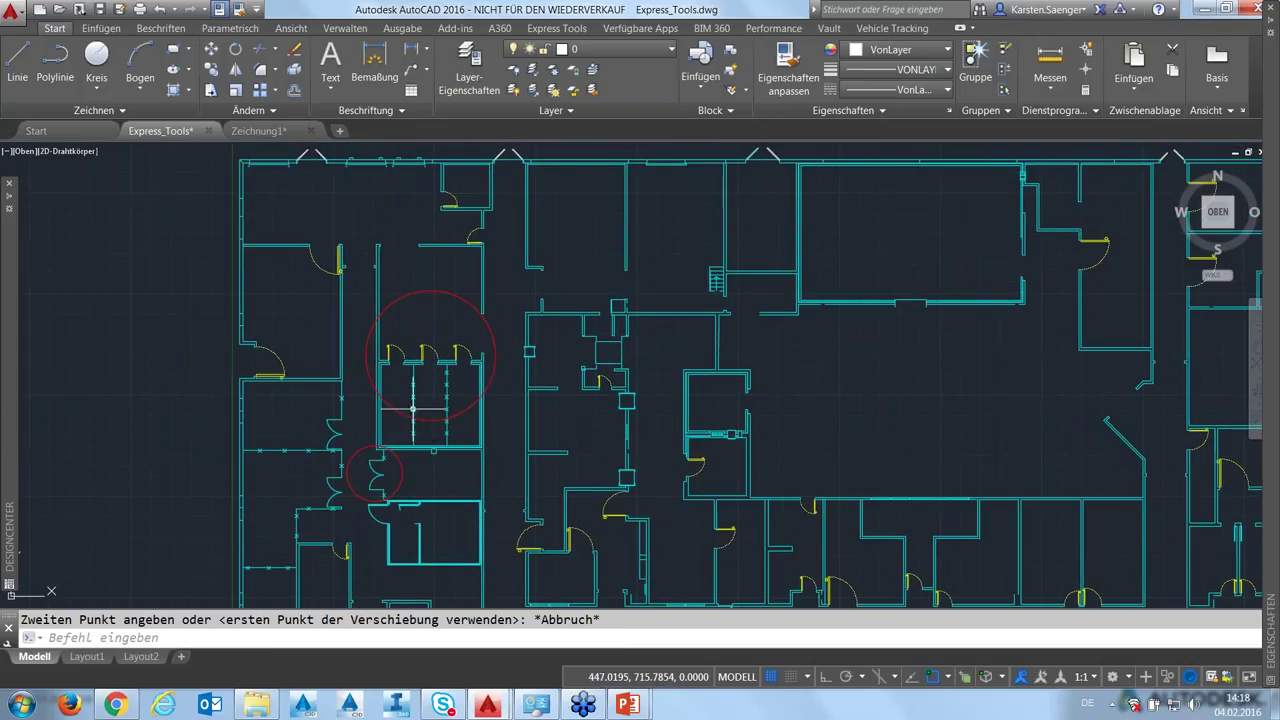
{"action": "scroll", "coordinate": [418, 410], "scroll_direction": "up", "scroll_amount": 2}
{"action": "middle_click_drag", "start_coordinate": [418, 320], "coordinate": [418, 370]}
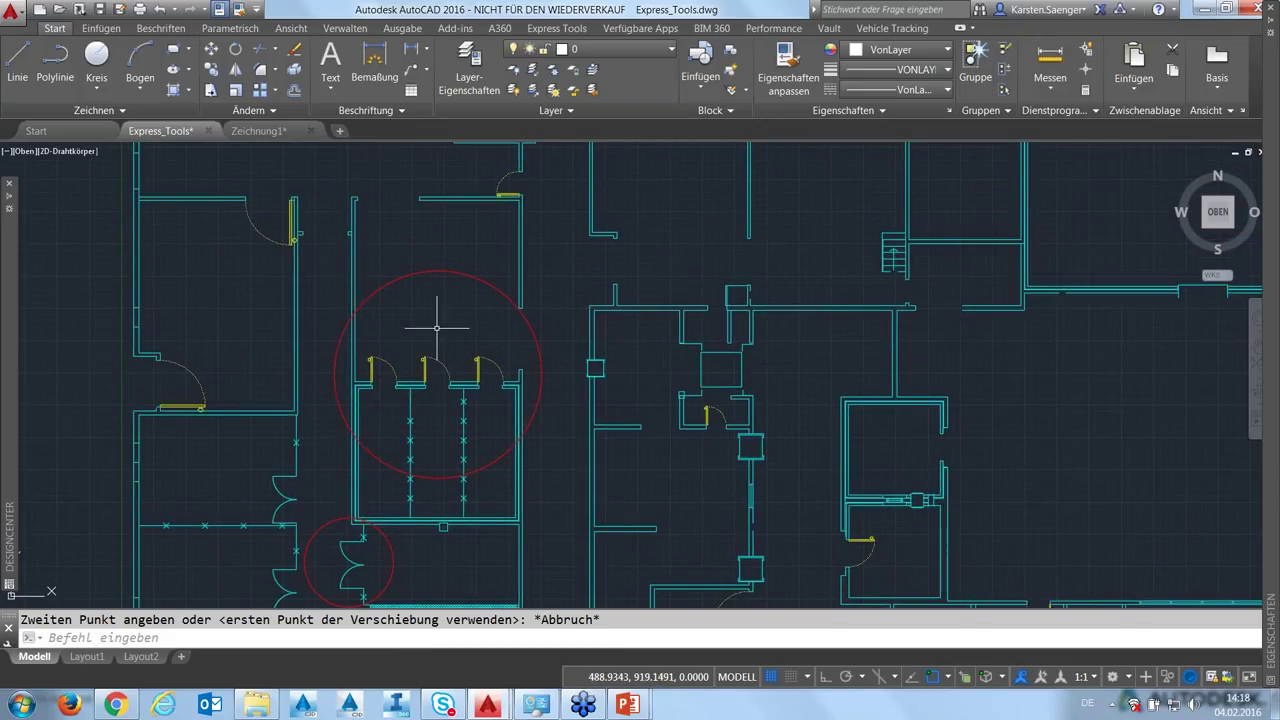
{"action": "key", "text": "Escape"}
{"action": "right_click", "coordinate": [438, 329]}
{"action": "key", "text": "Escape"}
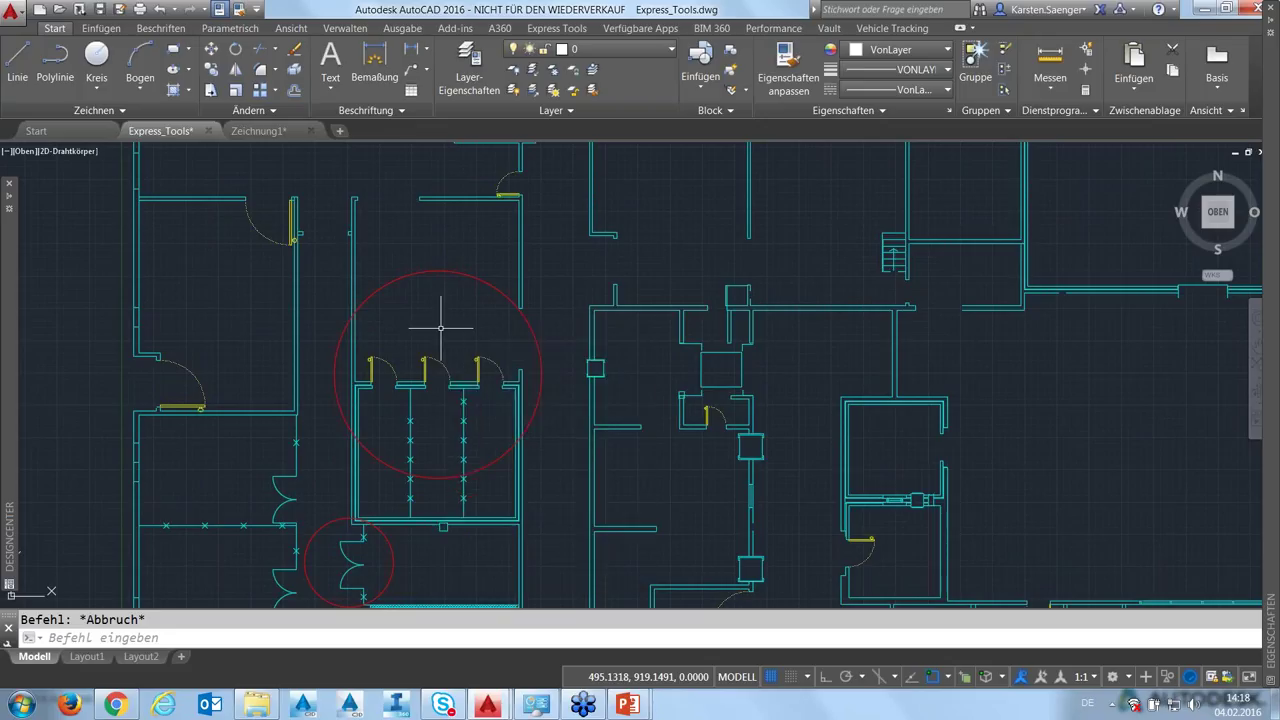
{"action": "scroll", "coordinate": [425, 357], "scroll_direction": "up", "scroll_amount": 2}
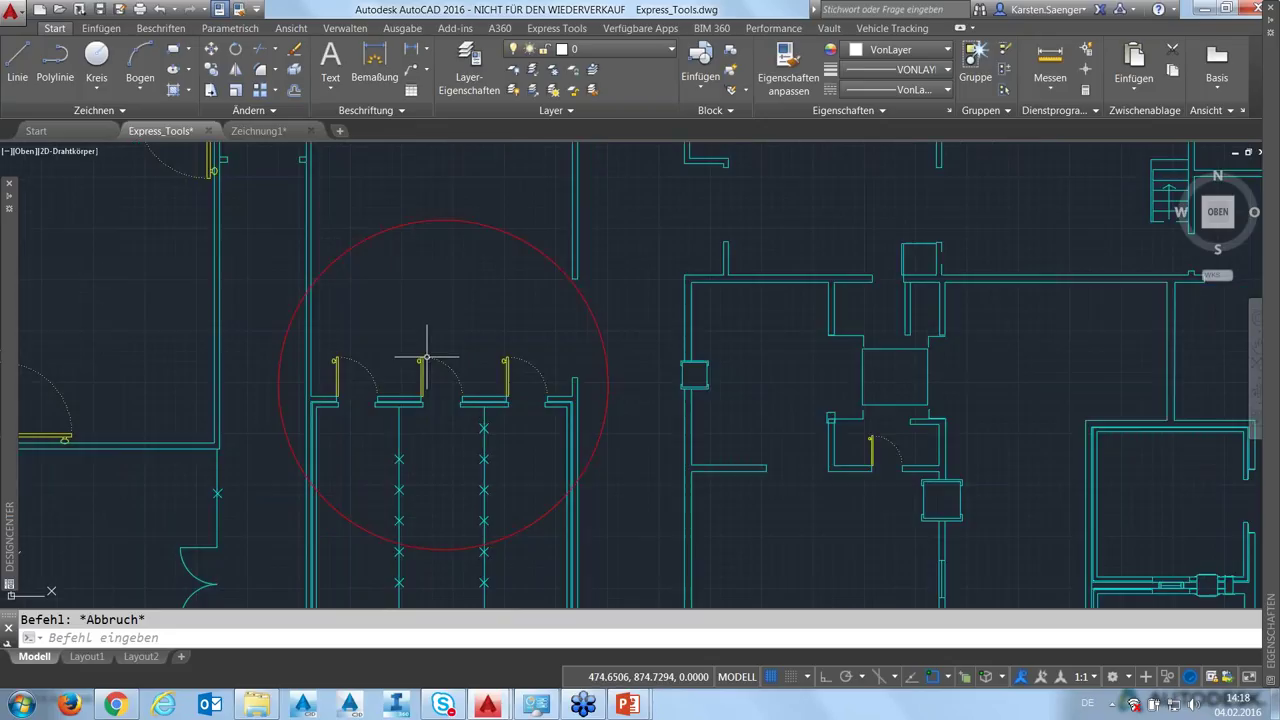
{"action": "scroll", "coordinate": [423, 366], "scroll_direction": "up", "scroll_amount": 2}
{"action": "left_click", "coordinate": [416, 390]}
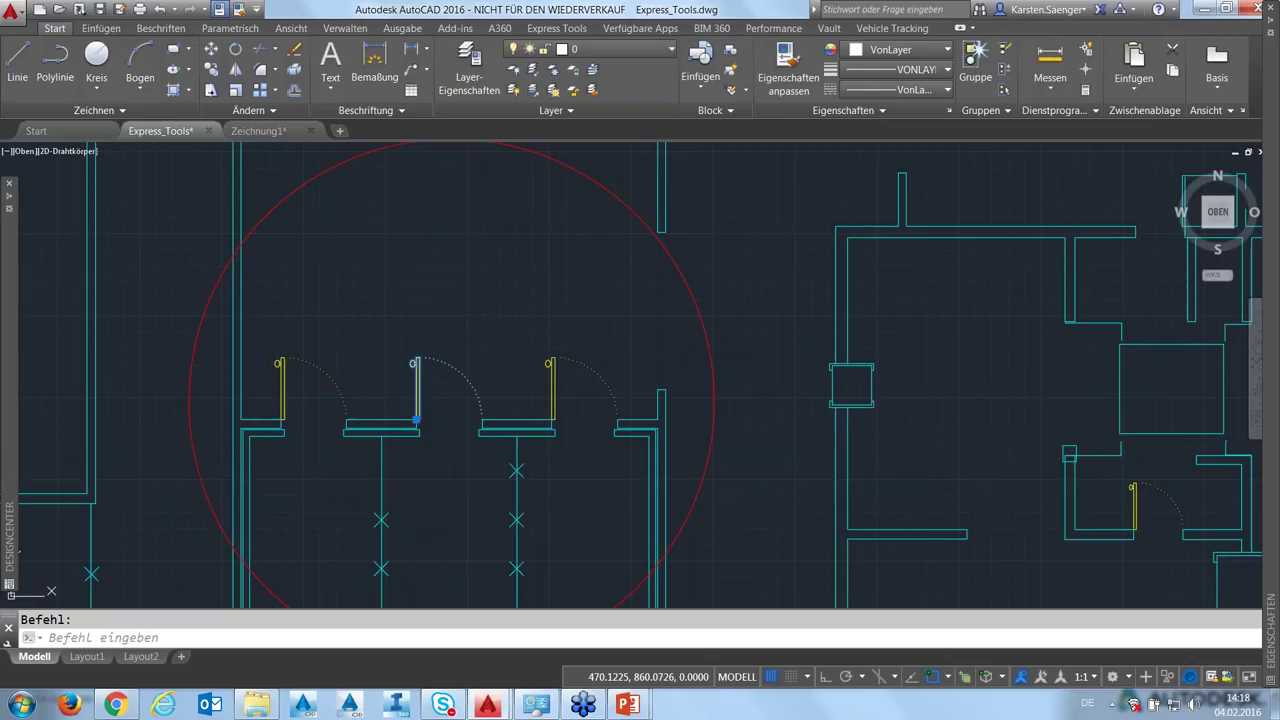
{"action": "right_click", "coordinate": [457, 287]}
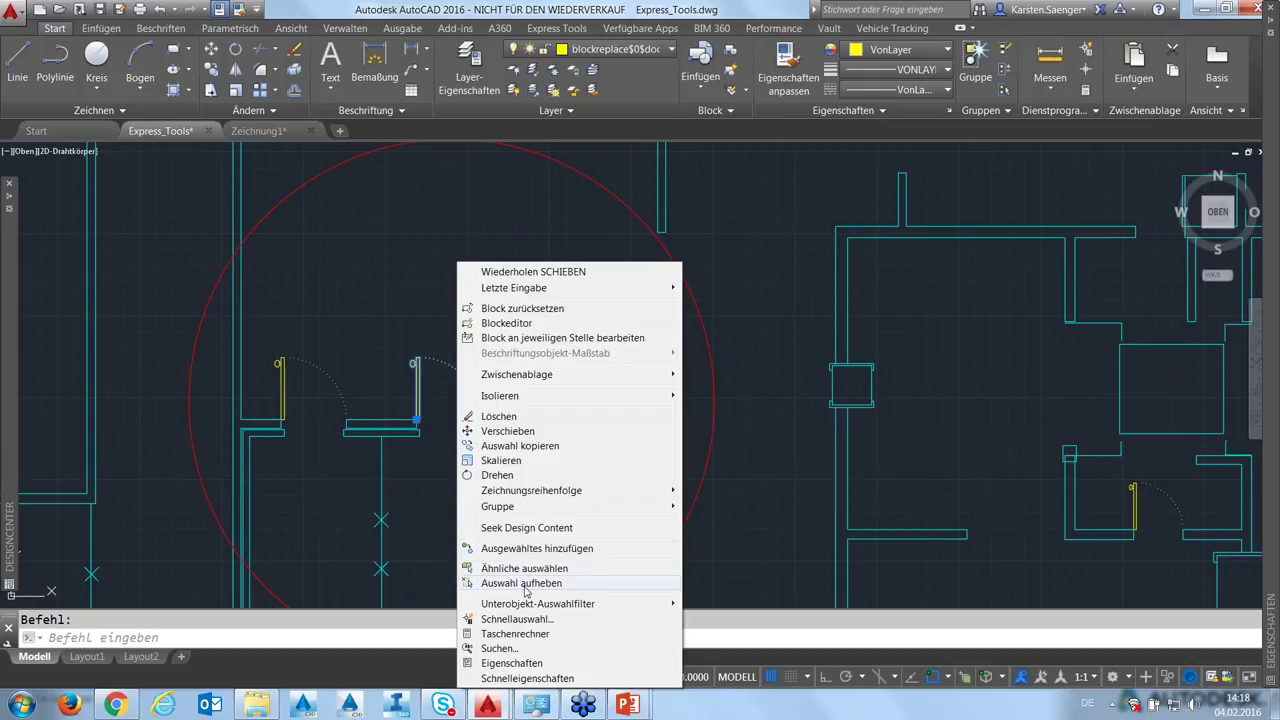
{"action": "left_click", "coordinate": [524, 568]}
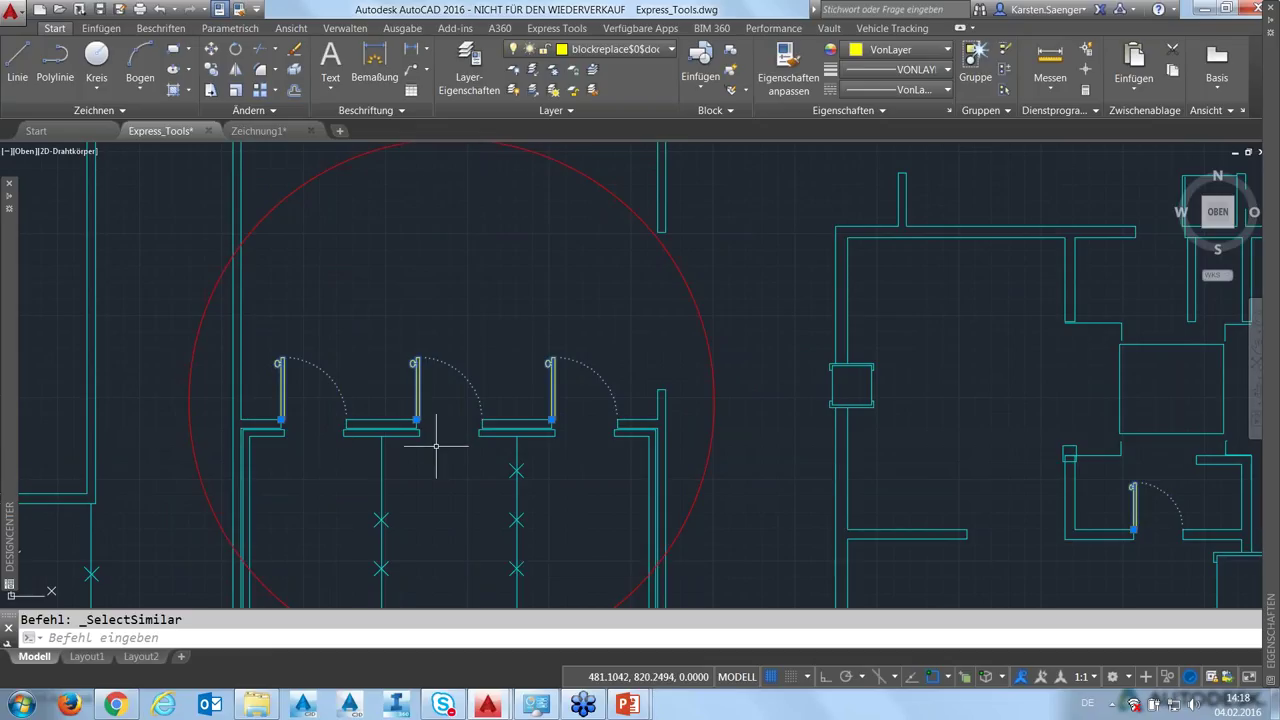
{"action": "scroll", "coordinate": [436, 446], "scroll_direction": "down", "scroll_amount": 2}
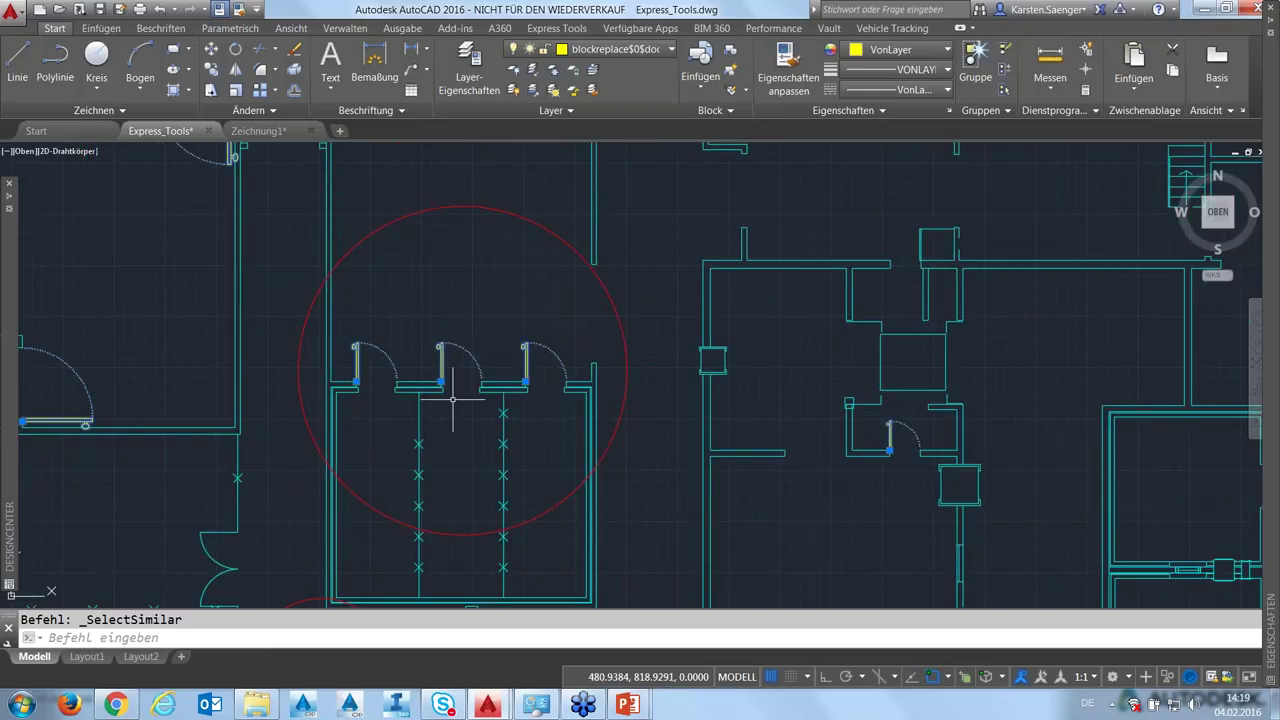
{"action": "scroll", "coordinate": [450, 402], "scroll_direction": "down", "scroll_amount": 2}
{"action": "middle_click_drag", "start_coordinate": [443, 437], "coordinate": [447, 474]}
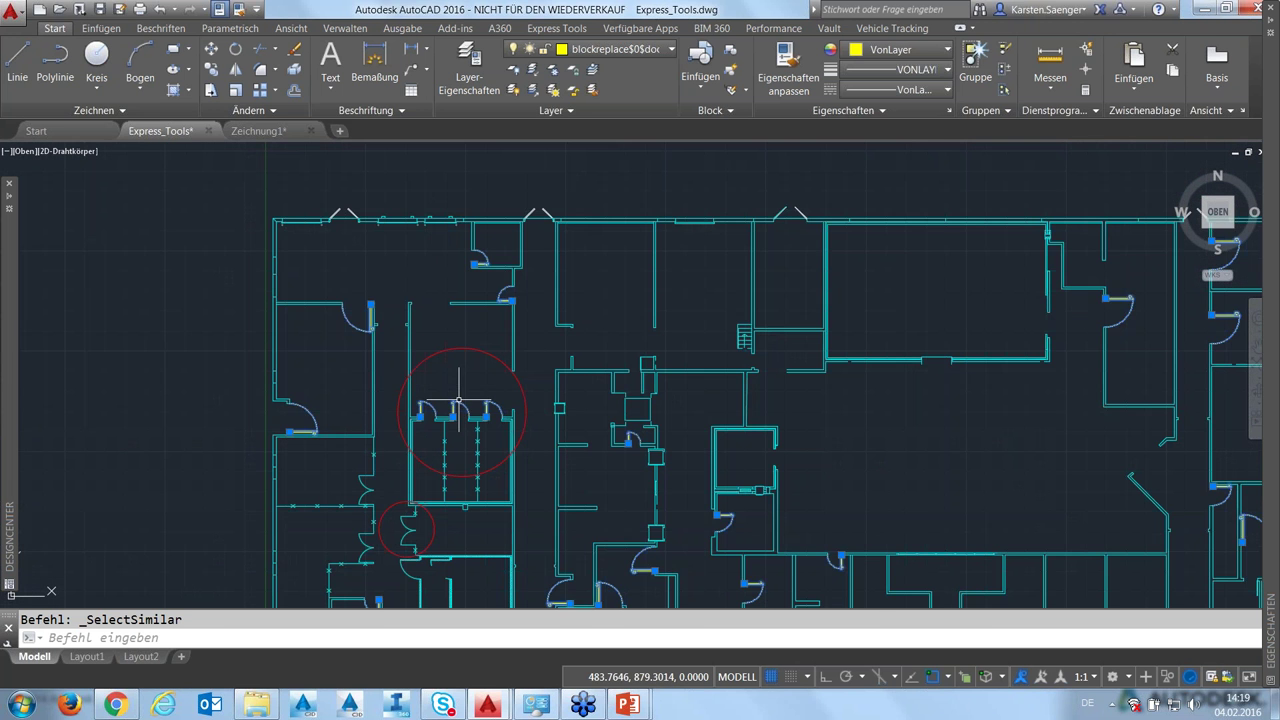
{"action": "key", "text": "Escape"}
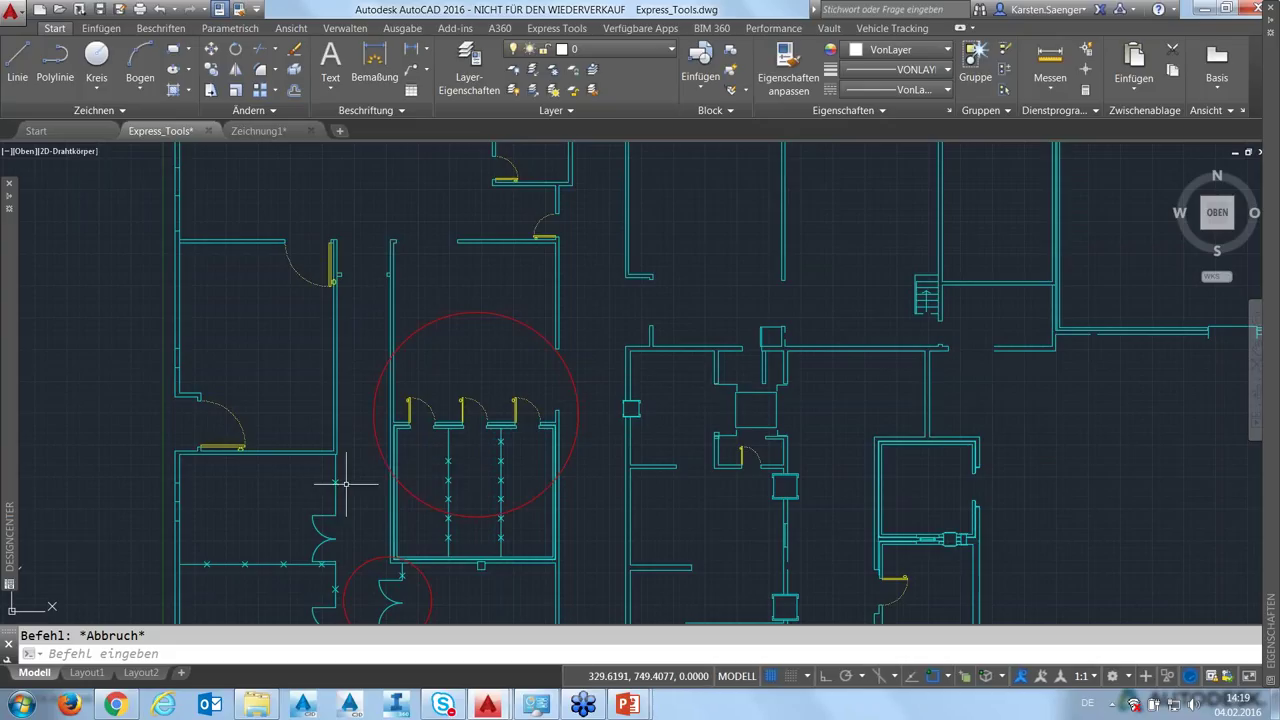
{"action": "left_click", "coordinate": [157, 656]}
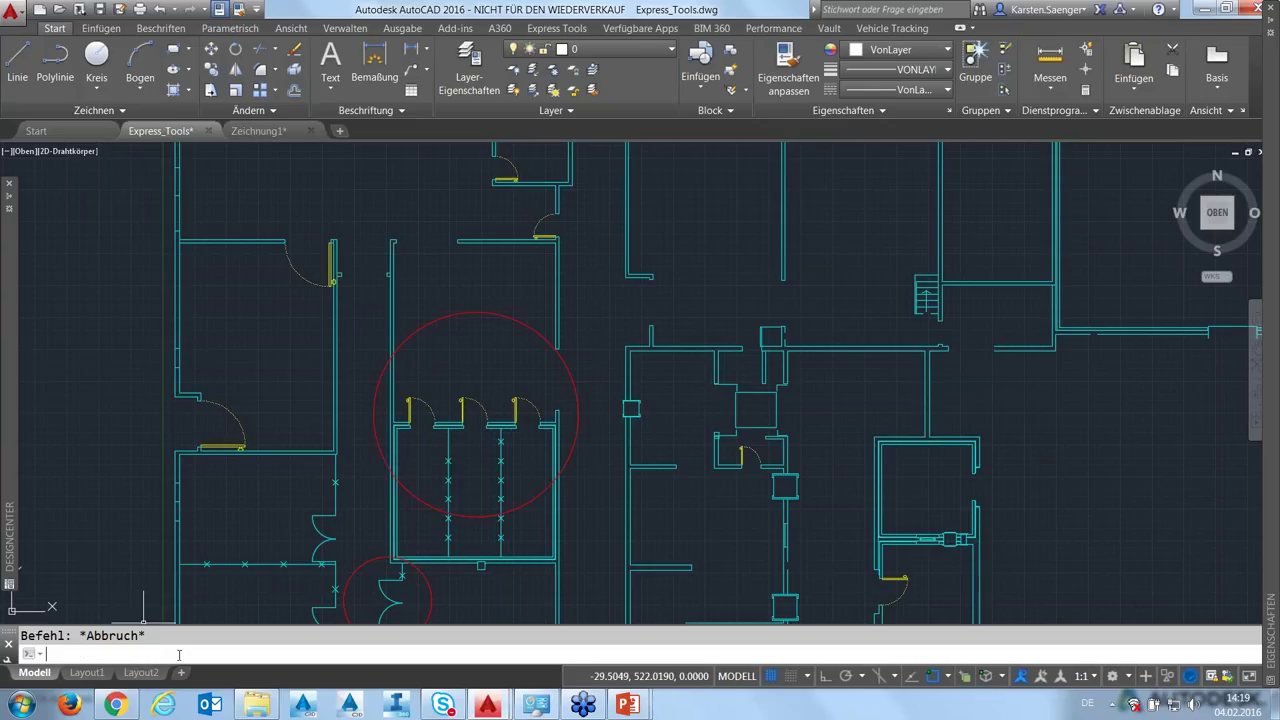
{"action": "type", "text": "sel"}
{"action": "type", "text": "tsimil"}
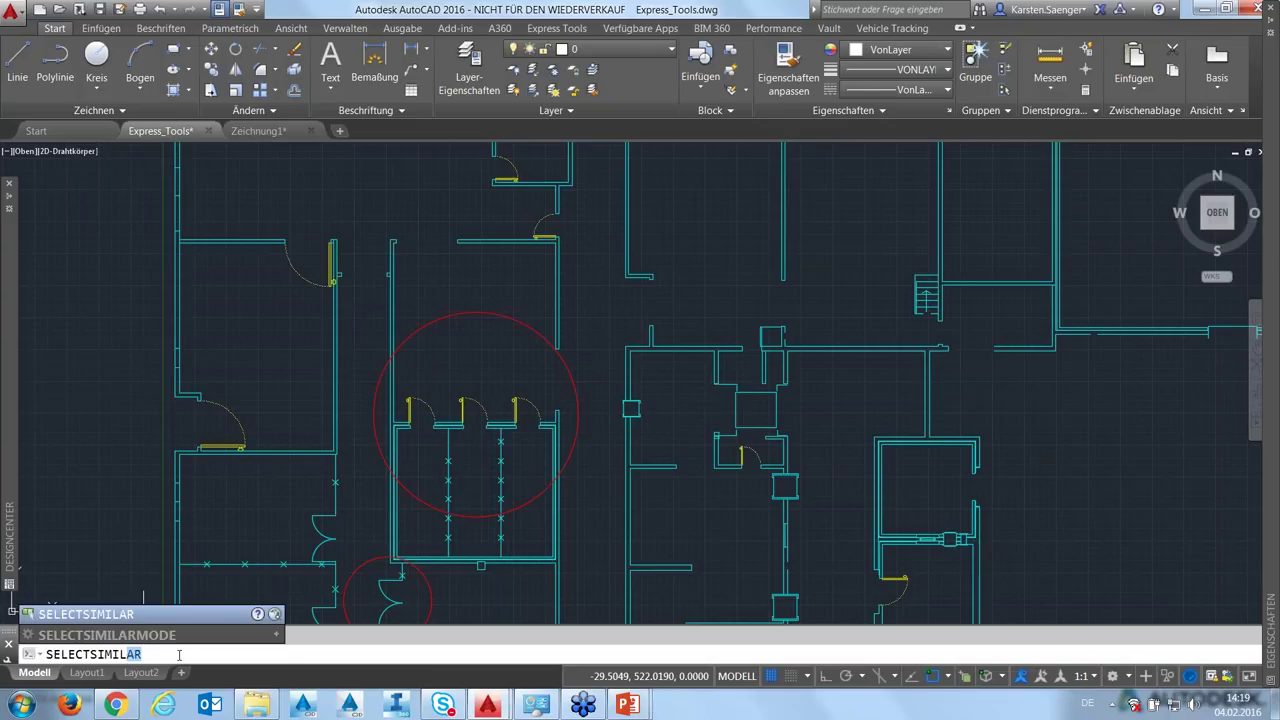
{"action": "key", "text": "Return"}
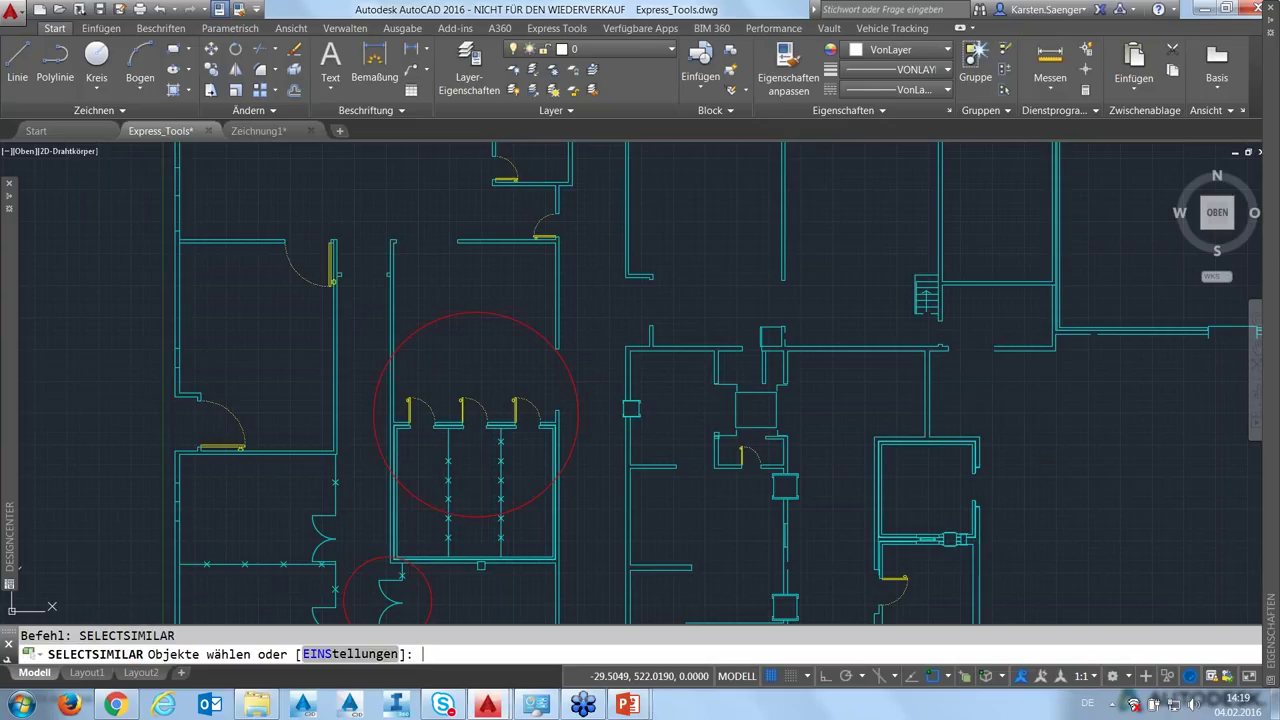
{"action": "left_click", "coordinate": [318, 654]}
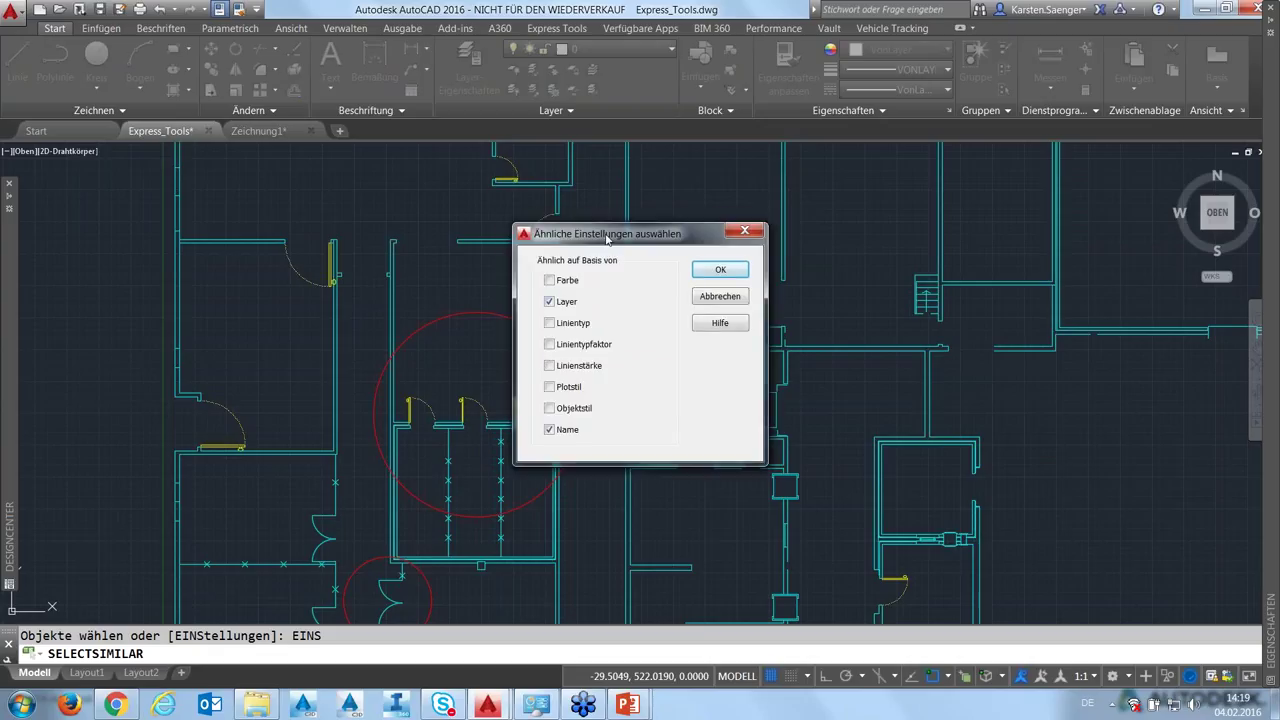
{"action": "left_click_drag", "start_coordinate": [607, 238], "coordinate": [578, 217]}
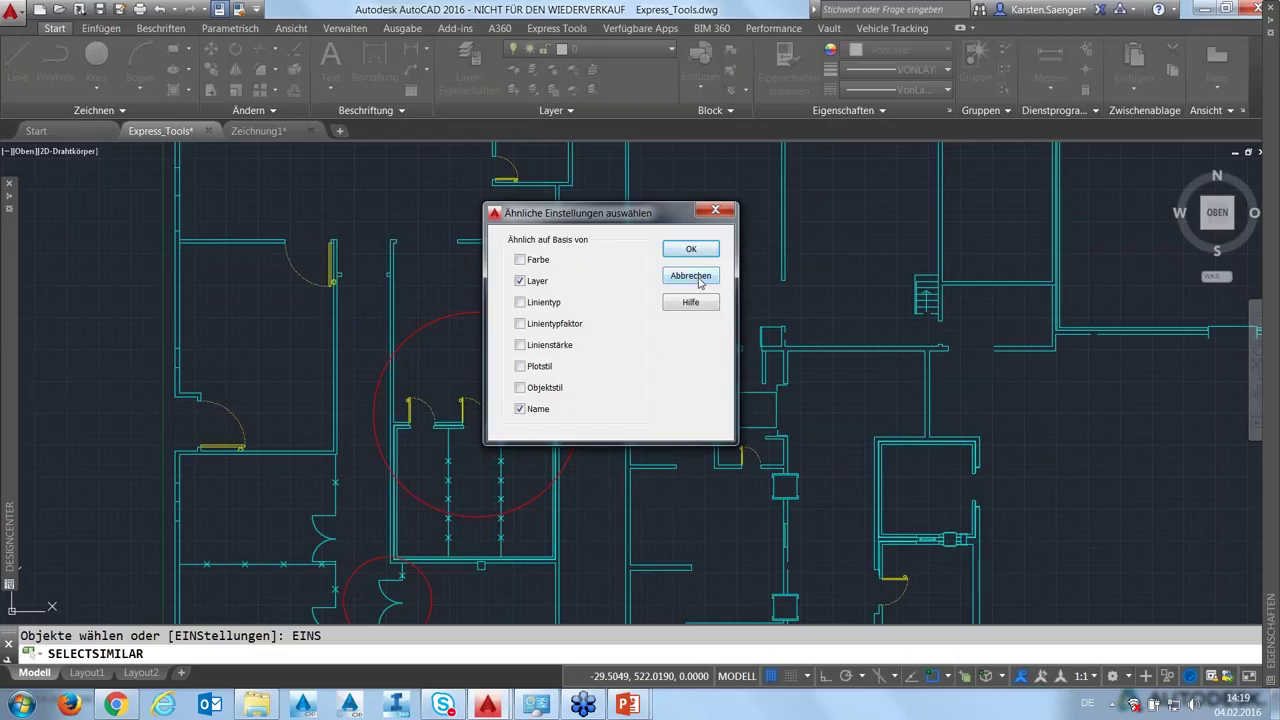
{"action": "left_click", "coordinate": [690, 276]}
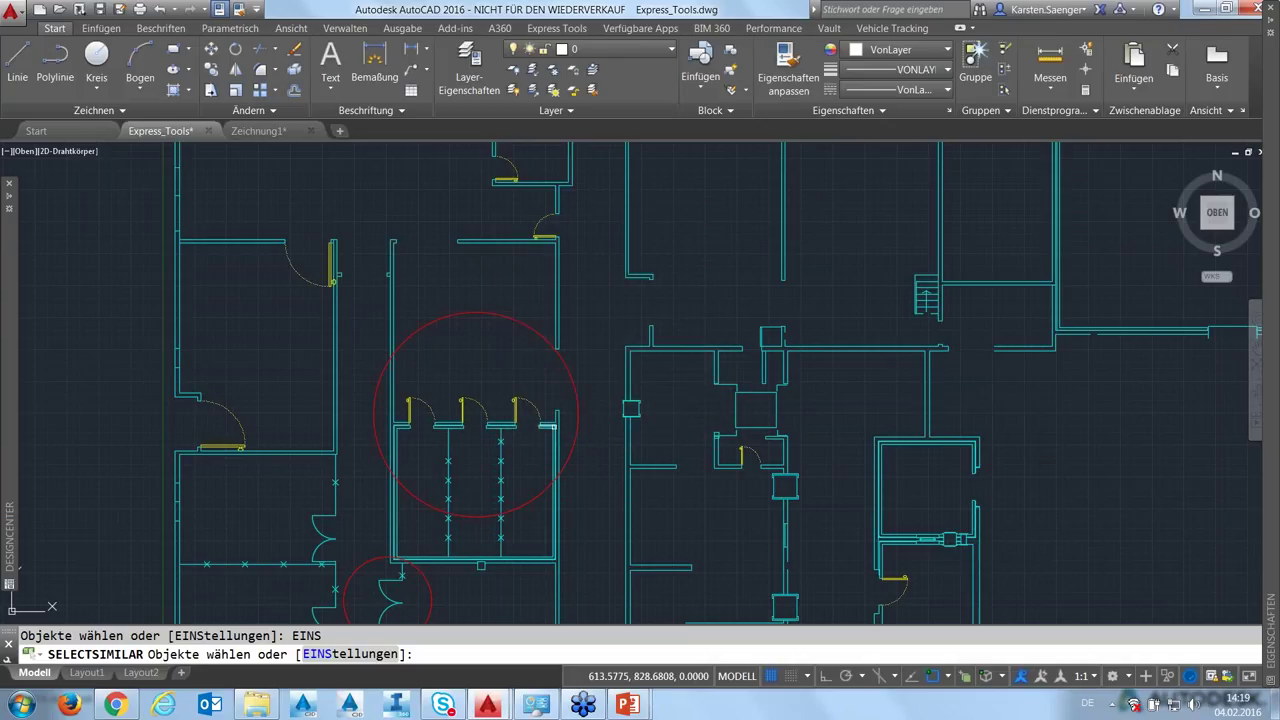
{"action": "scroll", "coordinate": [535, 345], "scroll_direction": "down", "scroll_amount": 2}
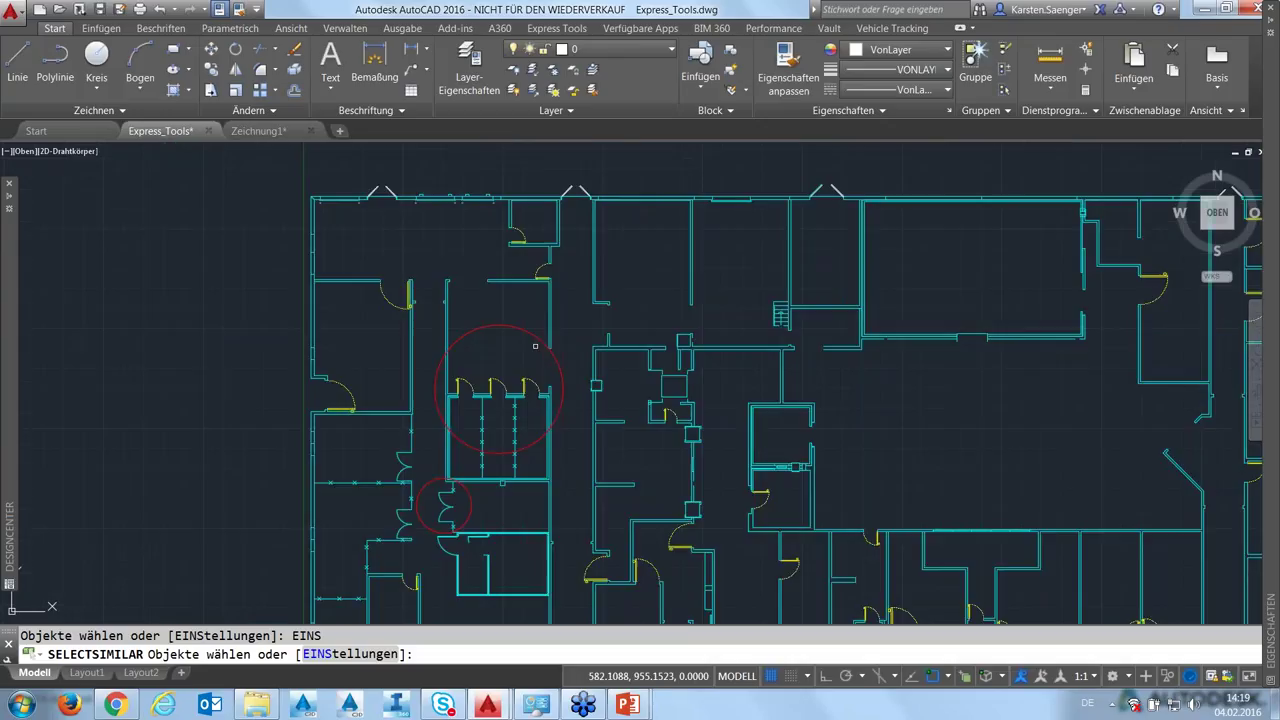
{"action": "key", "text": "Escape"}
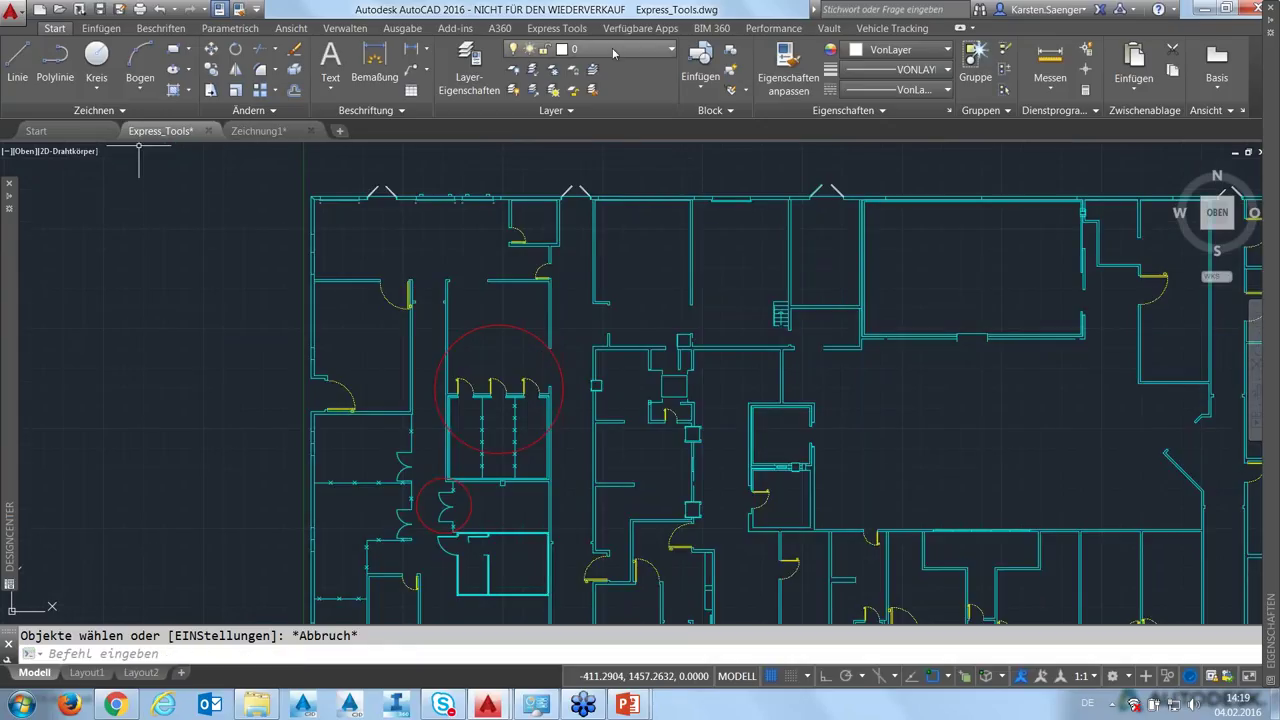
Expand the Express Tools Blocks panel and bring the second building's labelled floor plan into view
{"action": "left_click", "coordinate": [565, 33]}
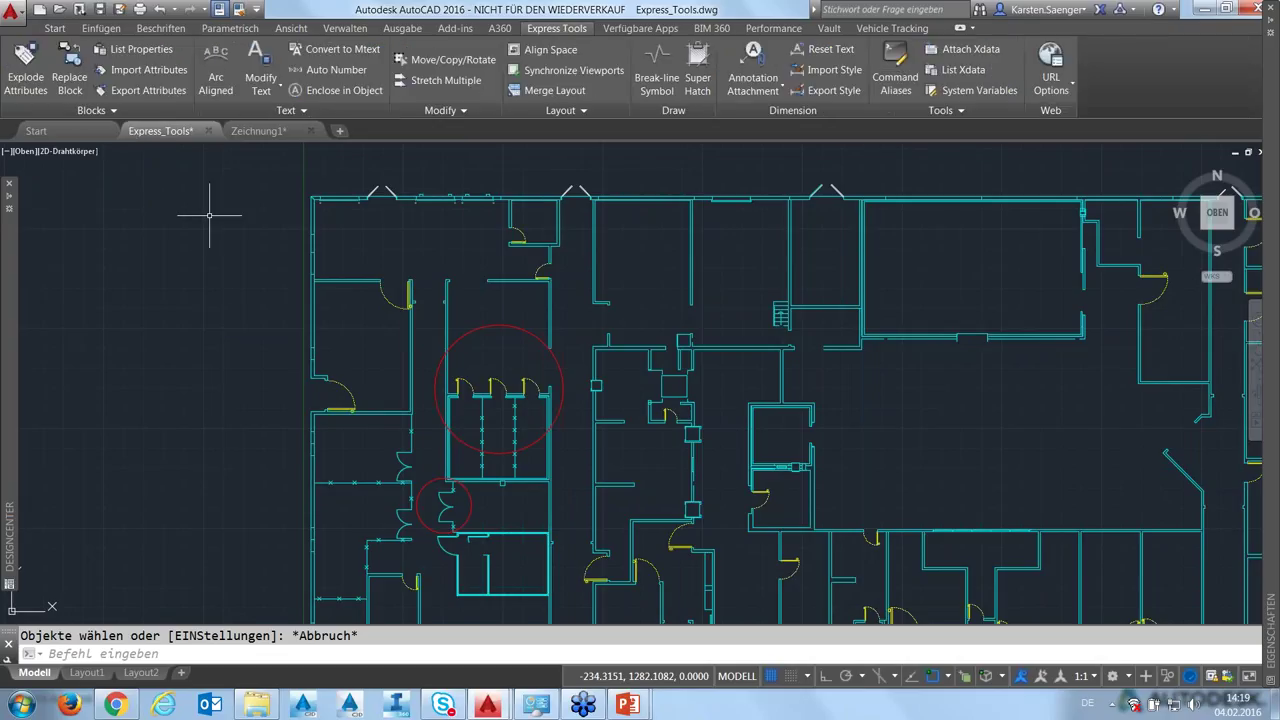
{"action": "left_click", "coordinate": [105, 111]}
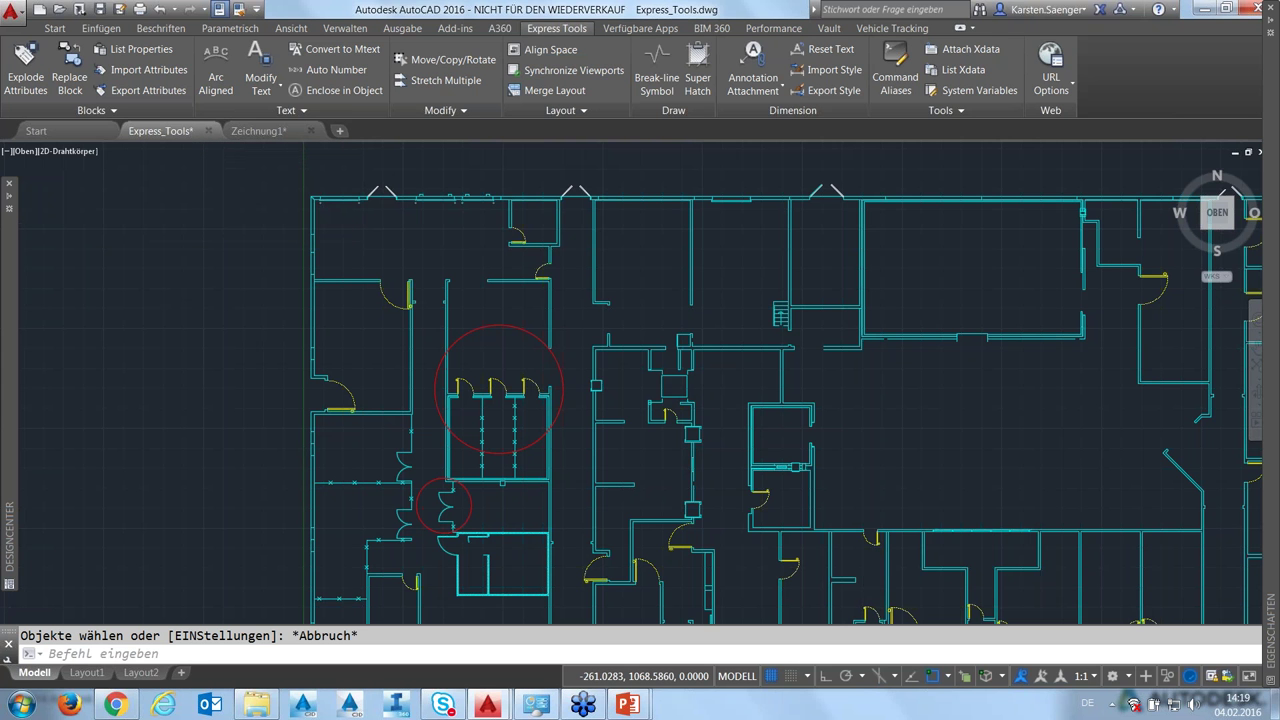
{"action": "scroll", "coordinate": [194, 291], "scroll_direction": "down", "scroll_amount": 3}
{"action": "mouse_move", "coordinate": [1250, 366]}
{"action": "middle_mouse_down"}
{"action": "mouse_move", "coordinate": [602, 360]}
{"action": "mouse_move", "coordinate": [609, 368]}
{"action": "middle_mouse_up"}
{"action": "scroll", "coordinate": [602, 360], "scroll_direction": "up", "scroll_amount": 3}
{"action": "scroll", "coordinate": [602, 360], "scroll_direction": "down", "scroll_amount": 3}
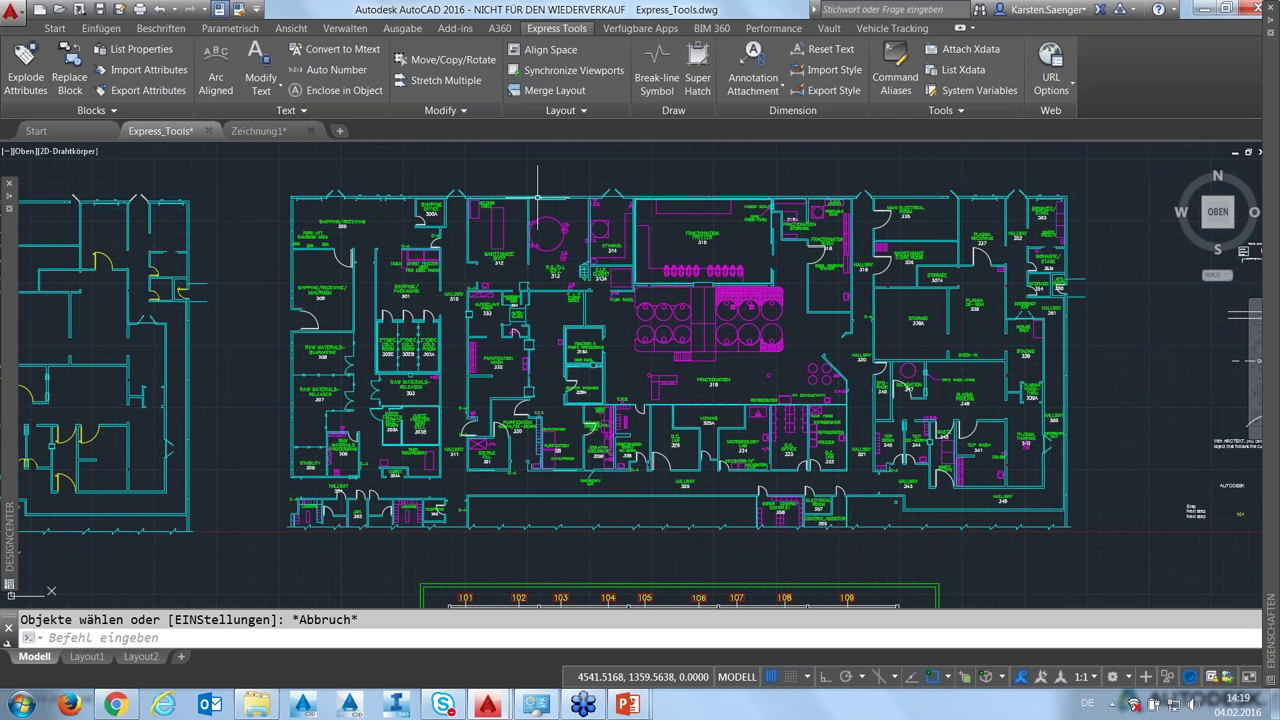
{"action": "scroll", "coordinate": [495, 225], "scroll_direction": "up", "scroll_amount": 2}
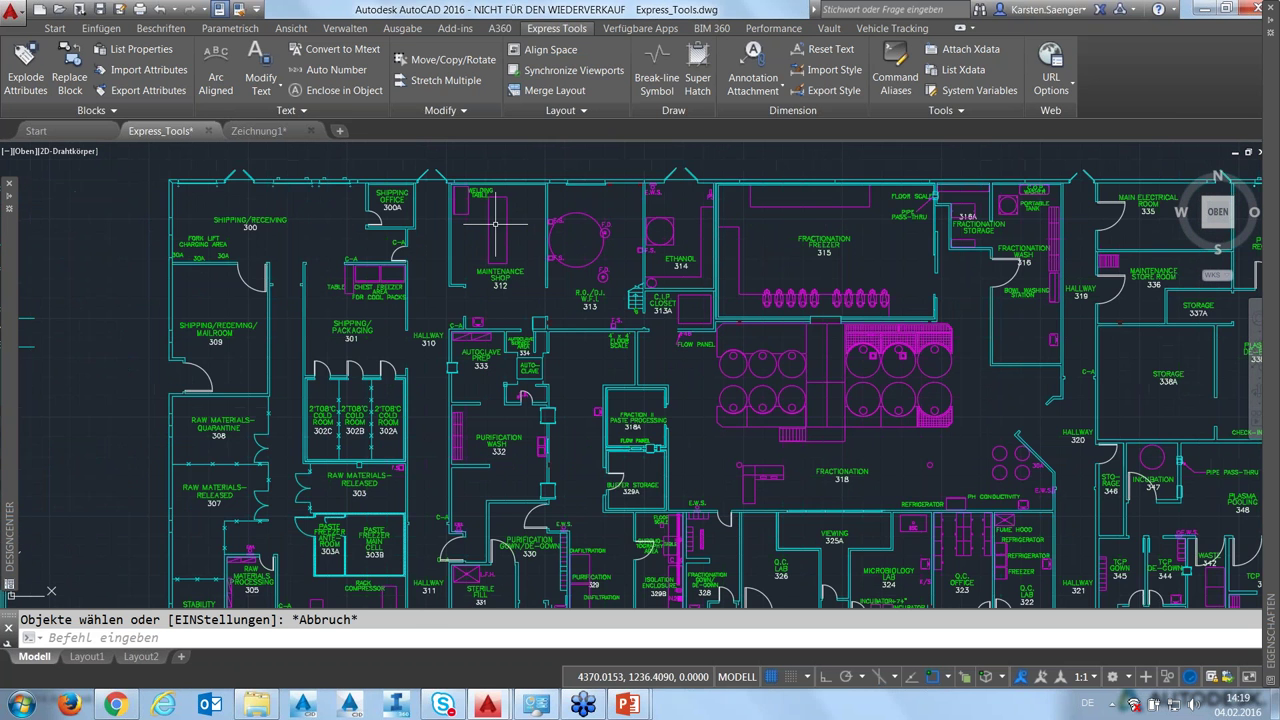
{"action": "scroll", "coordinate": [495, 225], "scroll_direction": "down", "scroll_amount": 2}
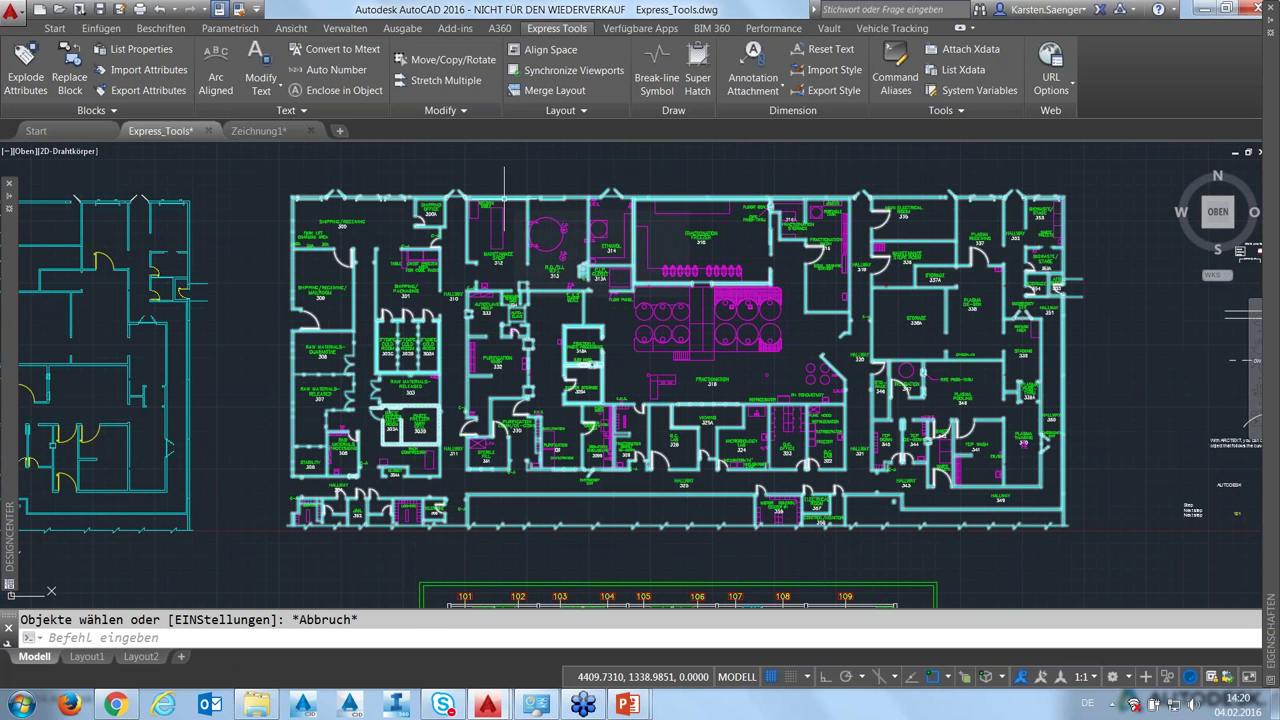
{"action": "mouse_move", "coordinate": [508, 200]}
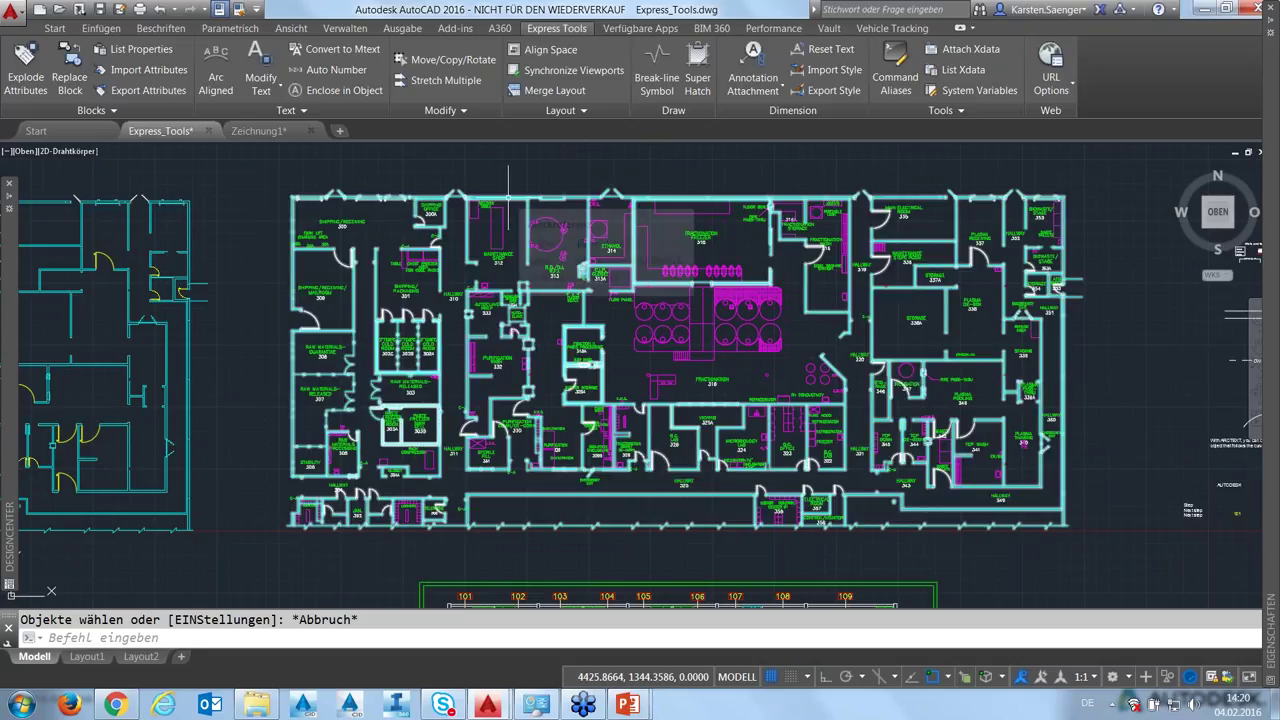
Check the selected floor plan block's properties, then close the Properties palette
{"action": "key", "text": "ctrl+1"}
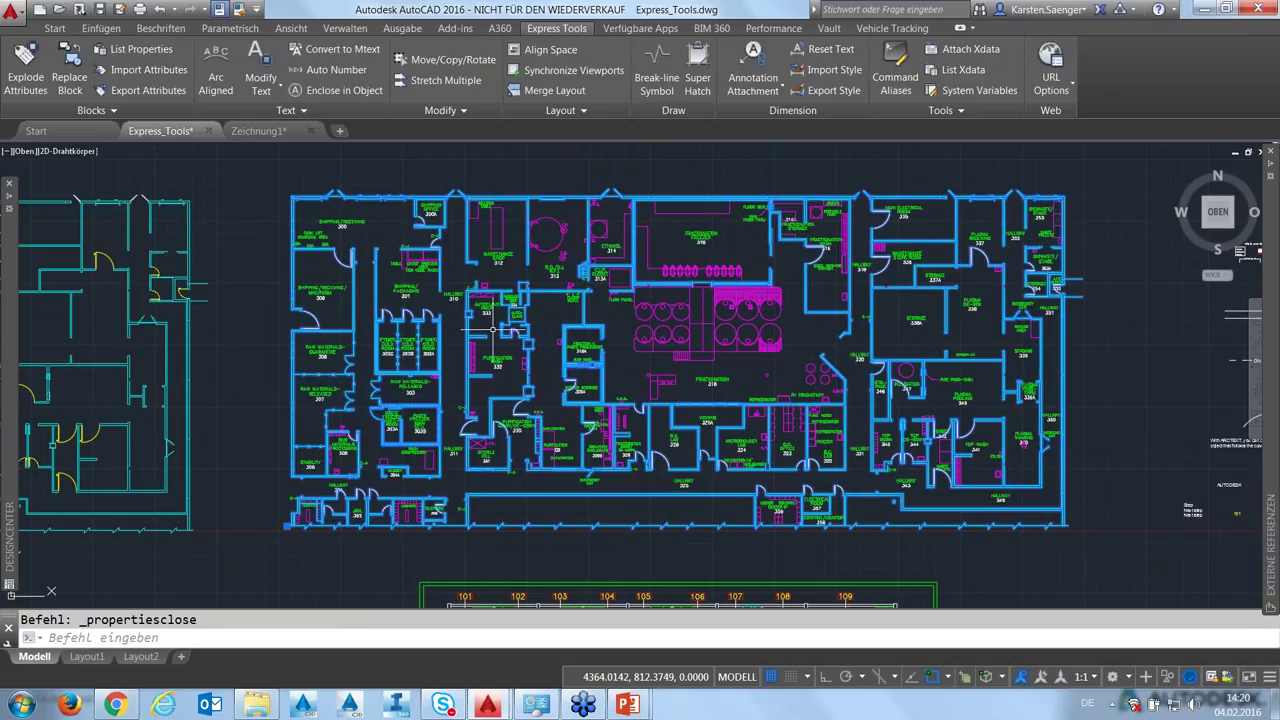
{"action": "key", "text": "ctrl+1"}
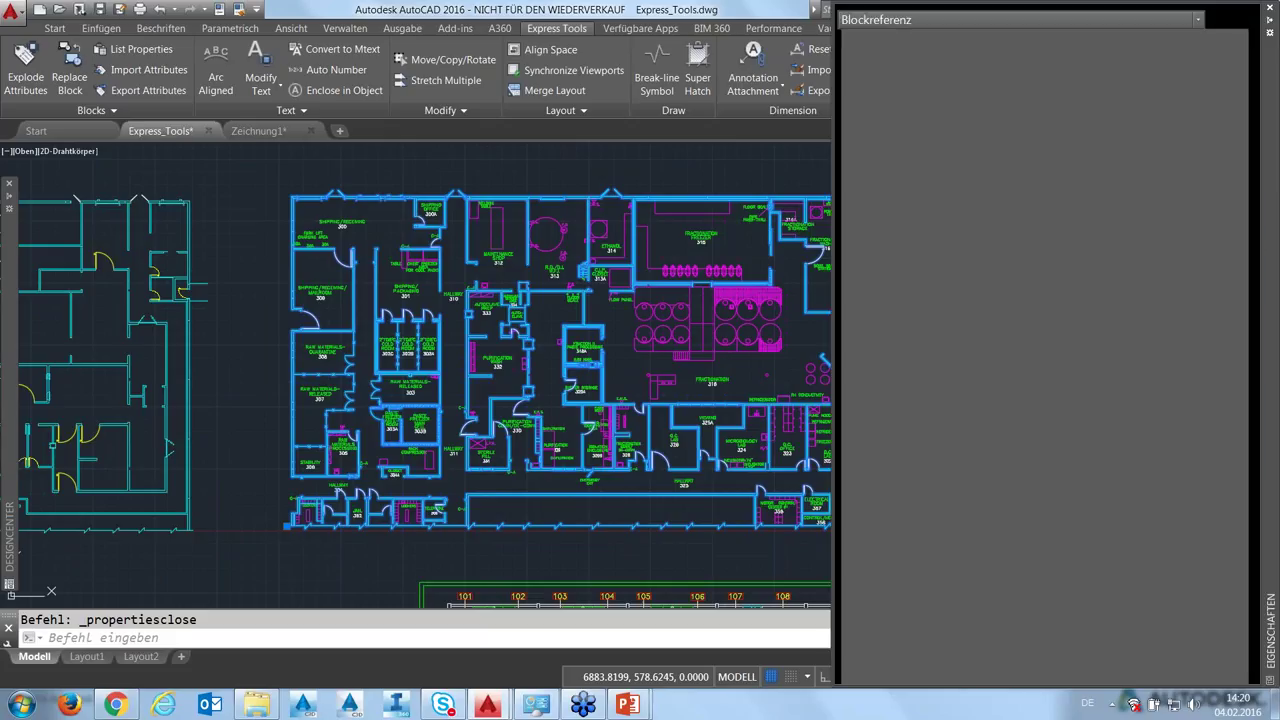
{"action": "left_click", "coordinate": [1271, 7]}
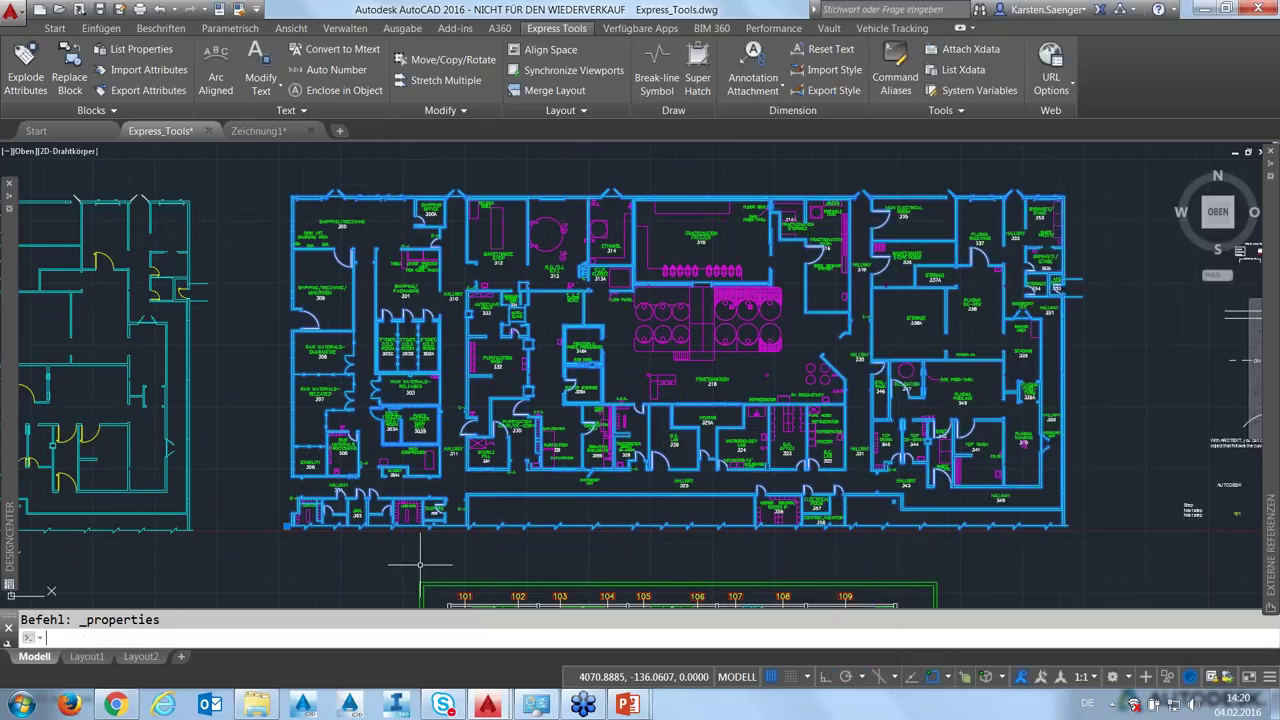
Write blocktoxref$0$FloorPlan out to Convert2Xref.dwg, overwriting it, and open DesignCenter on DWG Files
{"action": "type", "text": "wblock"}
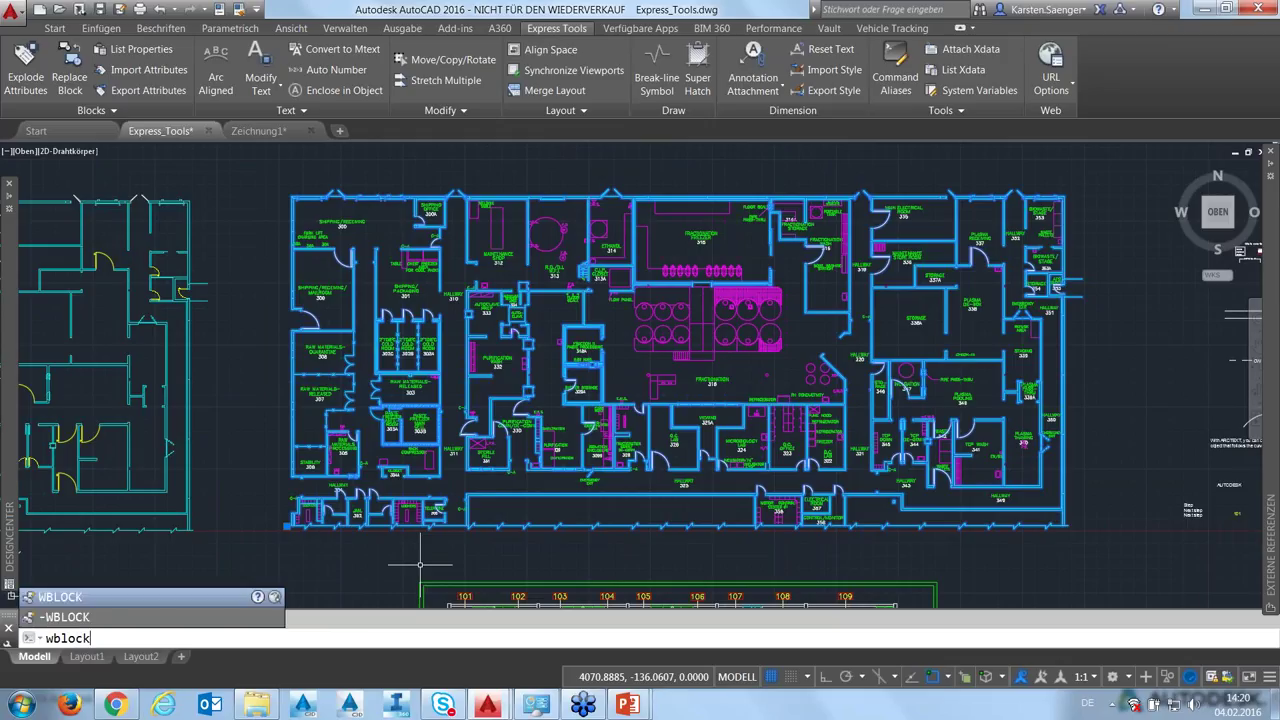
{"action": "key", "text": "Return"}
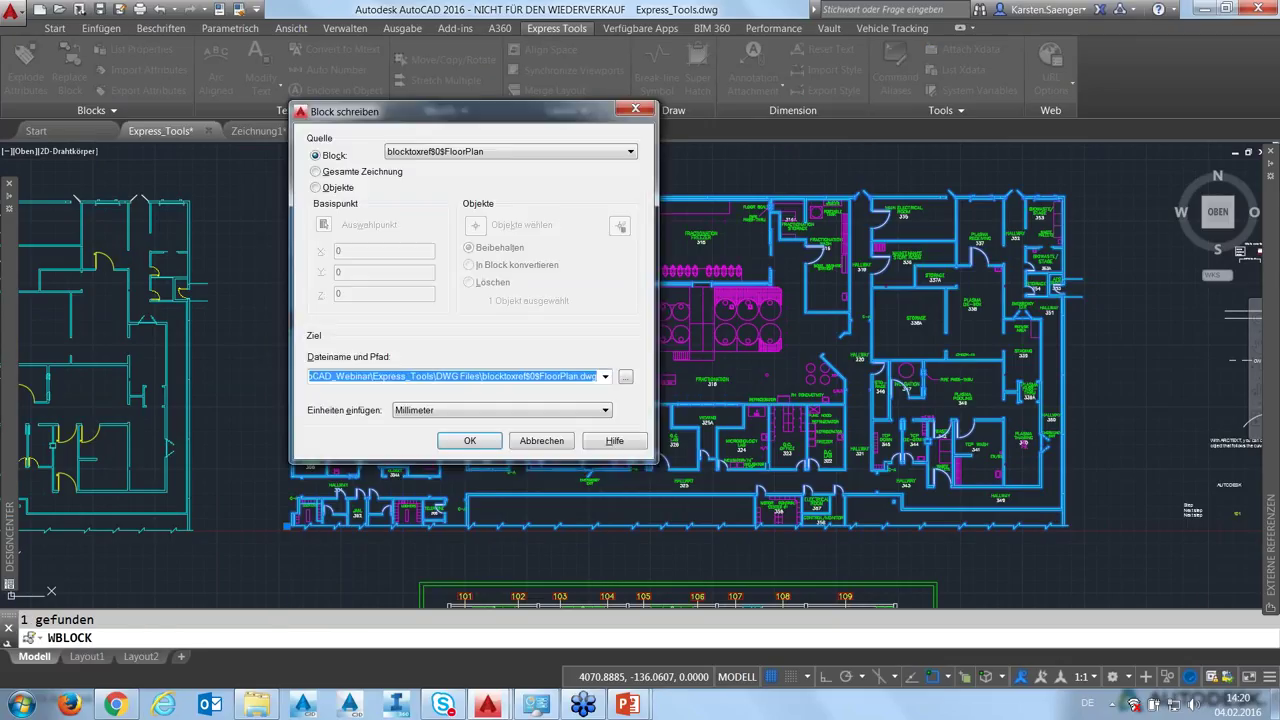
{"action": "left_click_drag", "start_coordinate": [436, 121], "coordinate": [505, 137]}
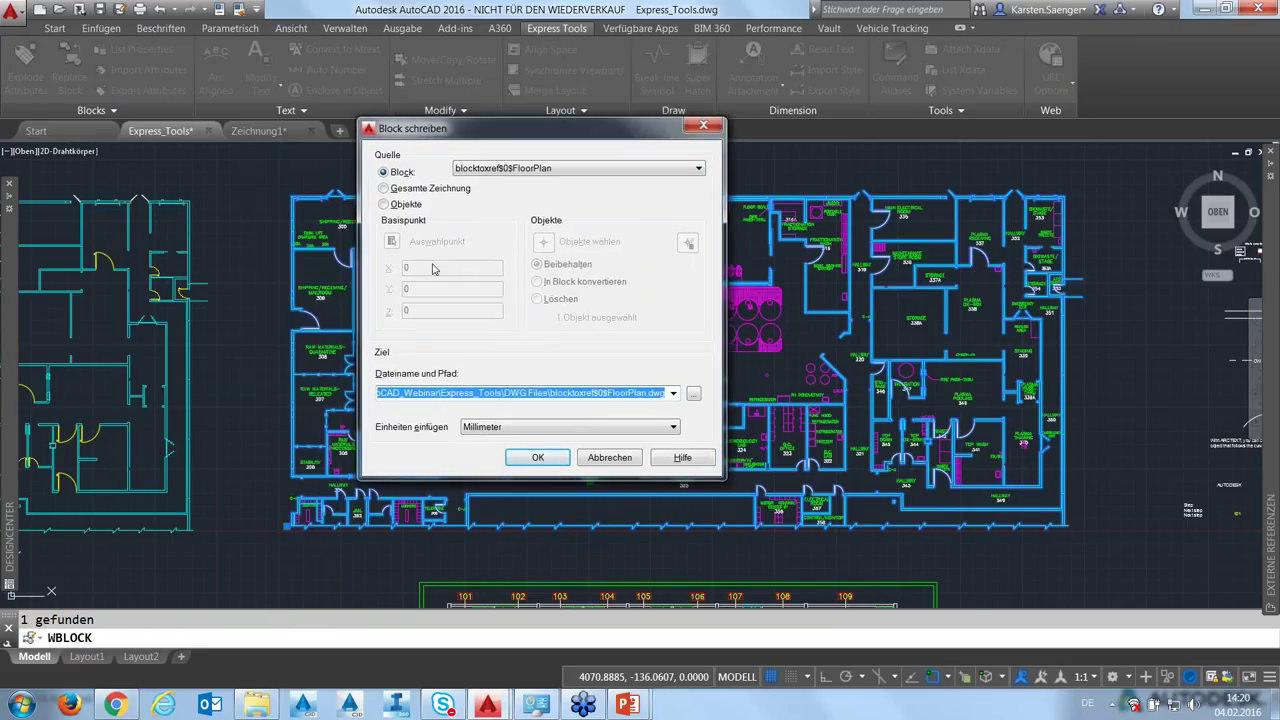
{"action": "left_click", "coordinate": [694, 395]}
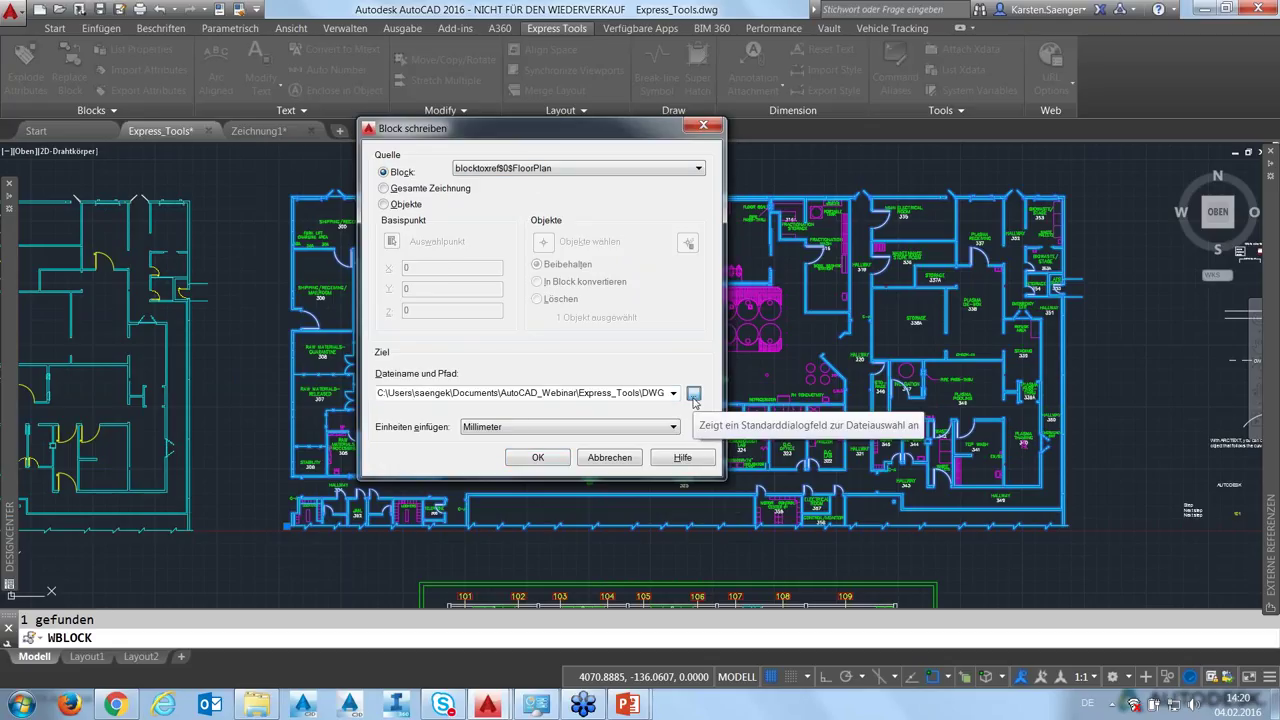
{"action": "left_click", "coordinate": [694, 395]}
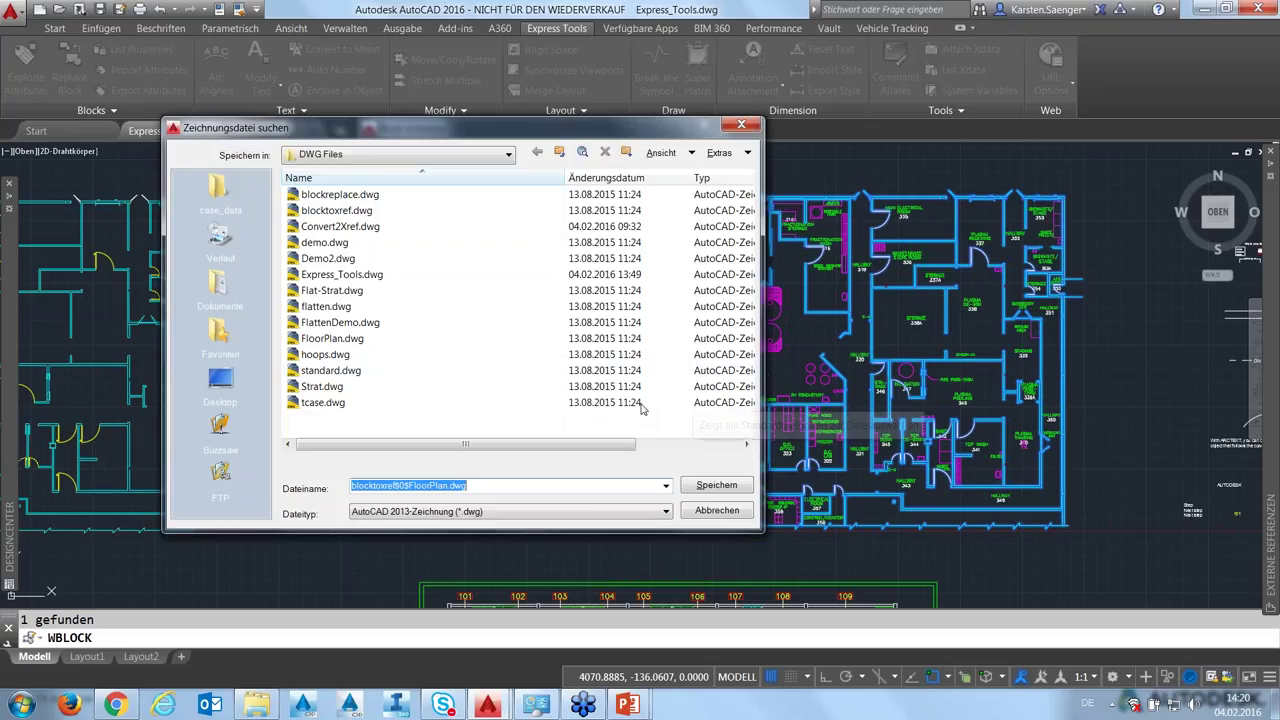
{"action": "left_click", "coordinate": [328, 228]}
{"action": "left_click", "coordinate": [704, 486]}
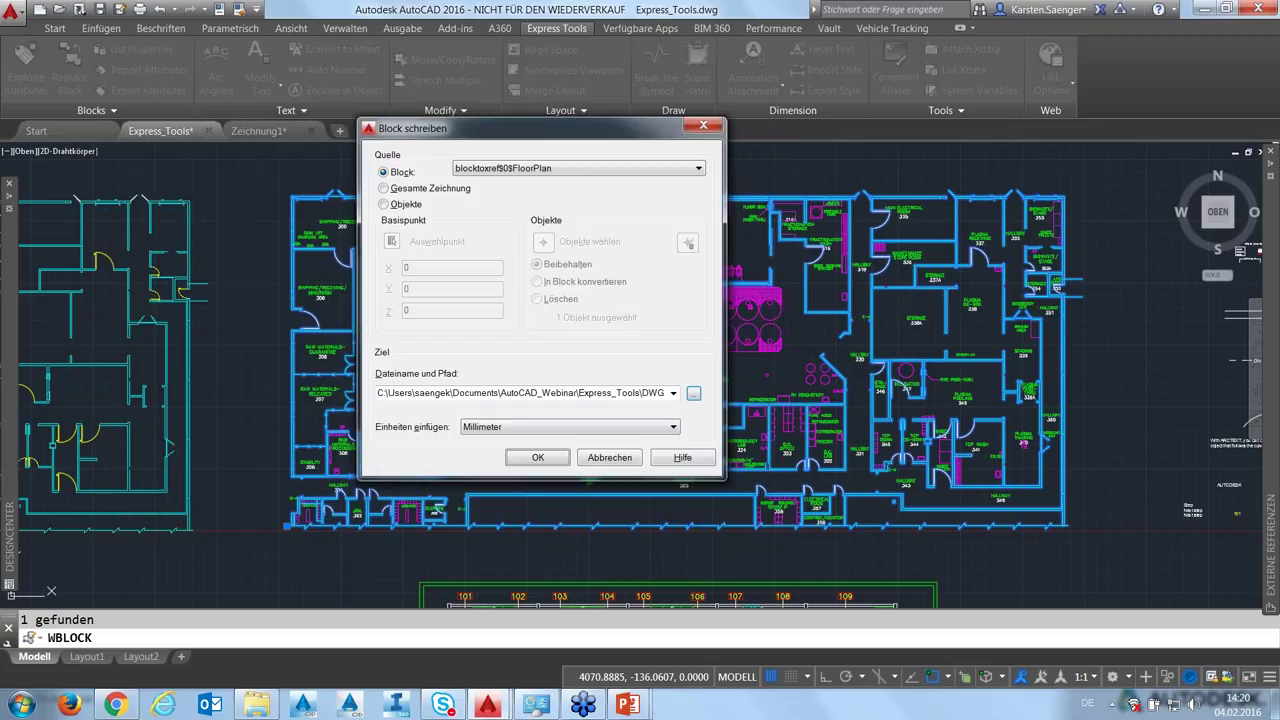
{"action": "left_click", "coordinate": [540, 457]}
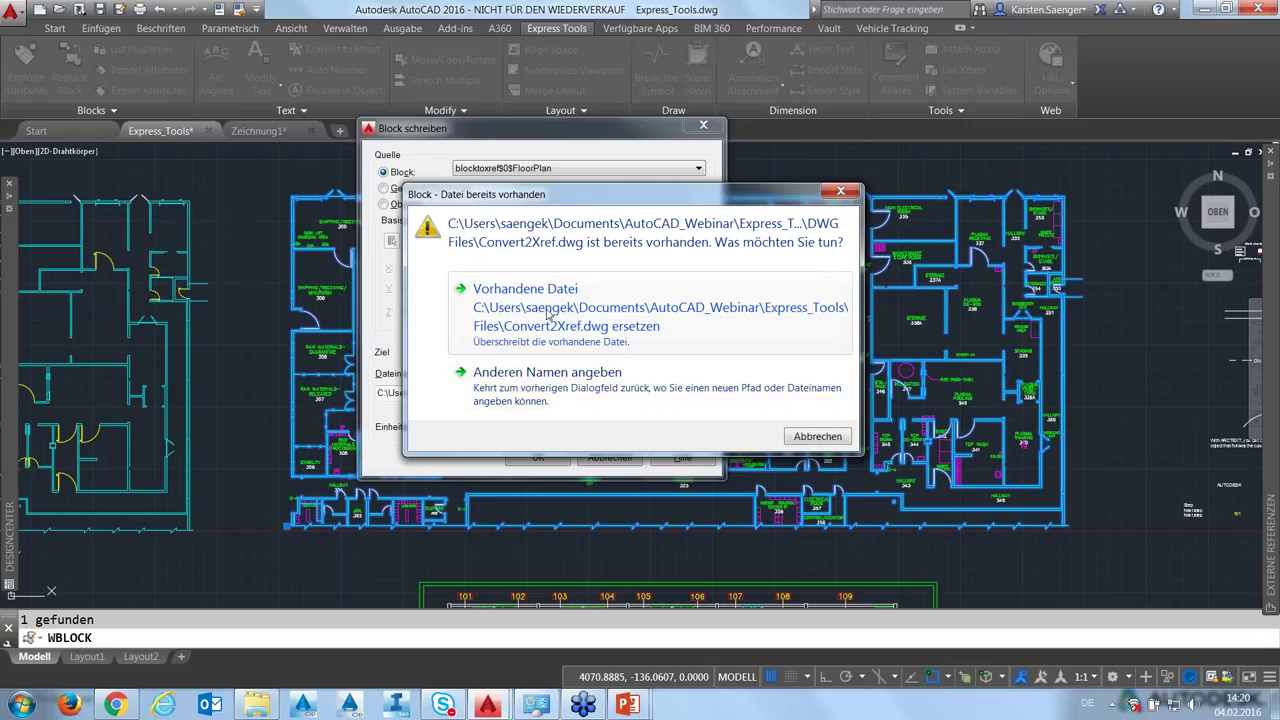
{"action": "left_click", "coordinate": [547, 313]}
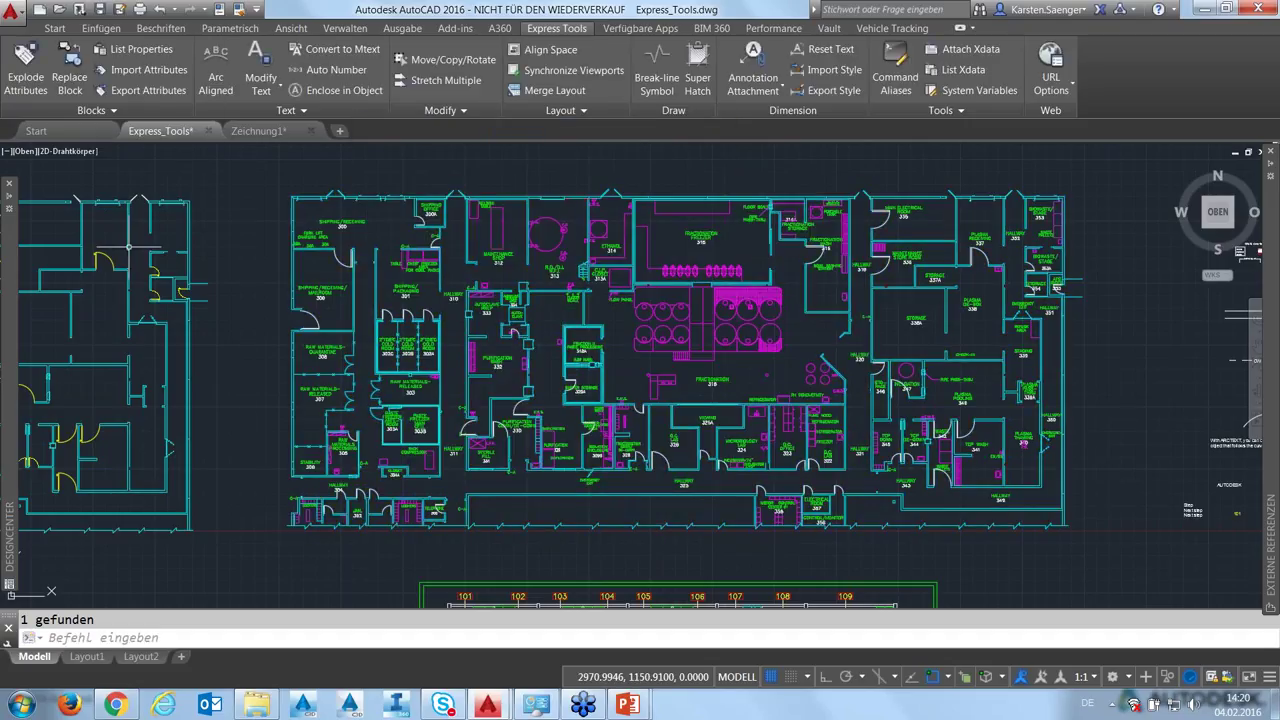
{"action": "key", "text": "ctrl+2"}
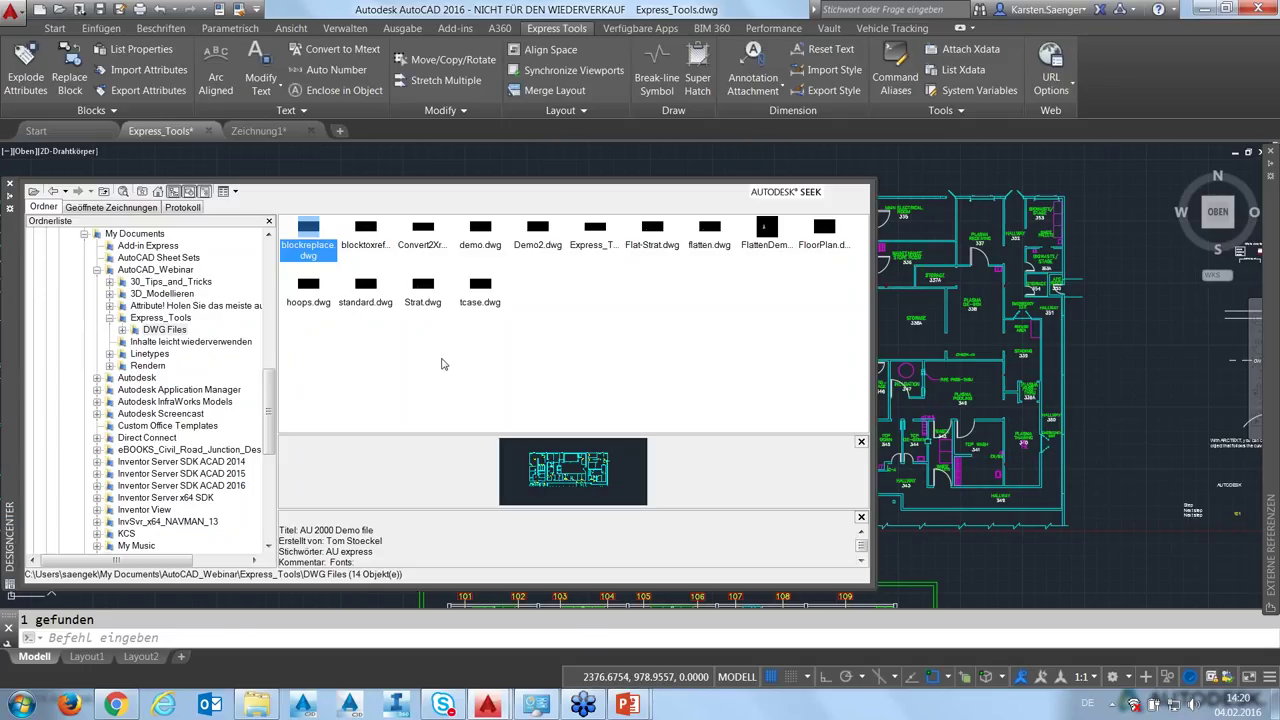
Open Convert2Xref.dwg from DesignCenter in its own tab and fit its floor plan in view
{"action": "left_click", "coordinate": [424, 236]}
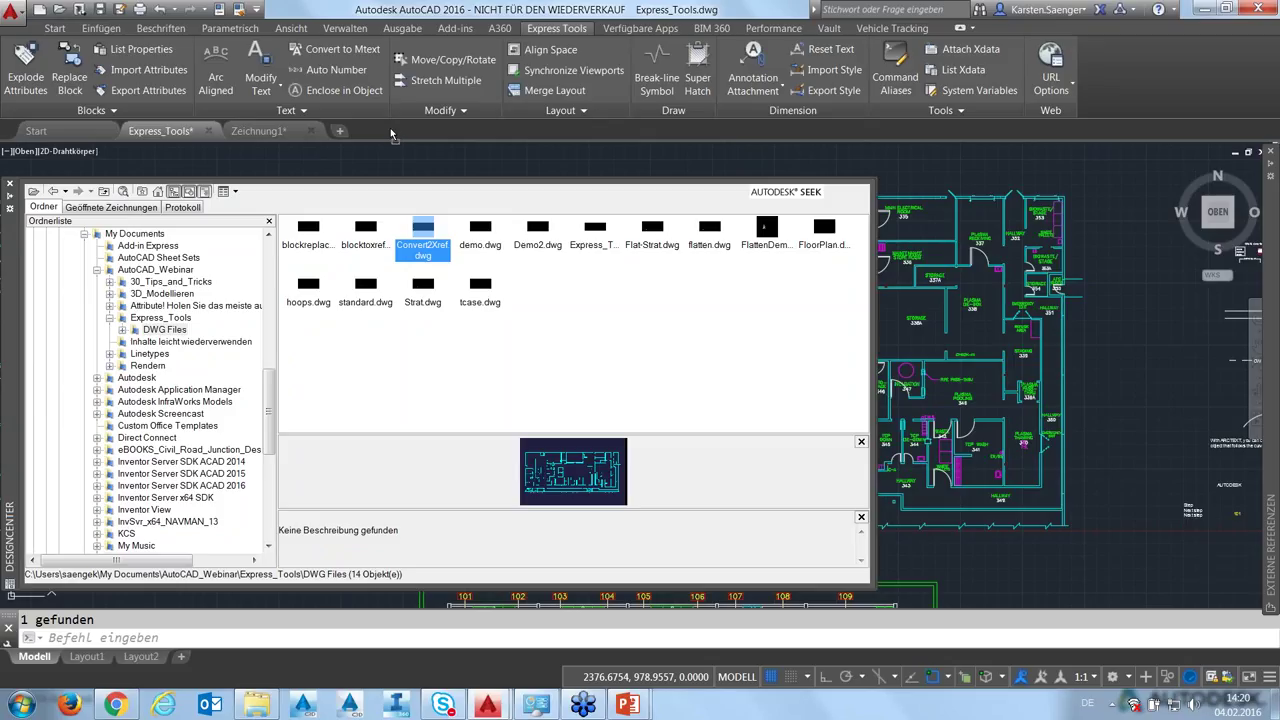
{"action": "left_click_drag", "start_coordinate": [390, 129], "coordinate": [390, 129]}
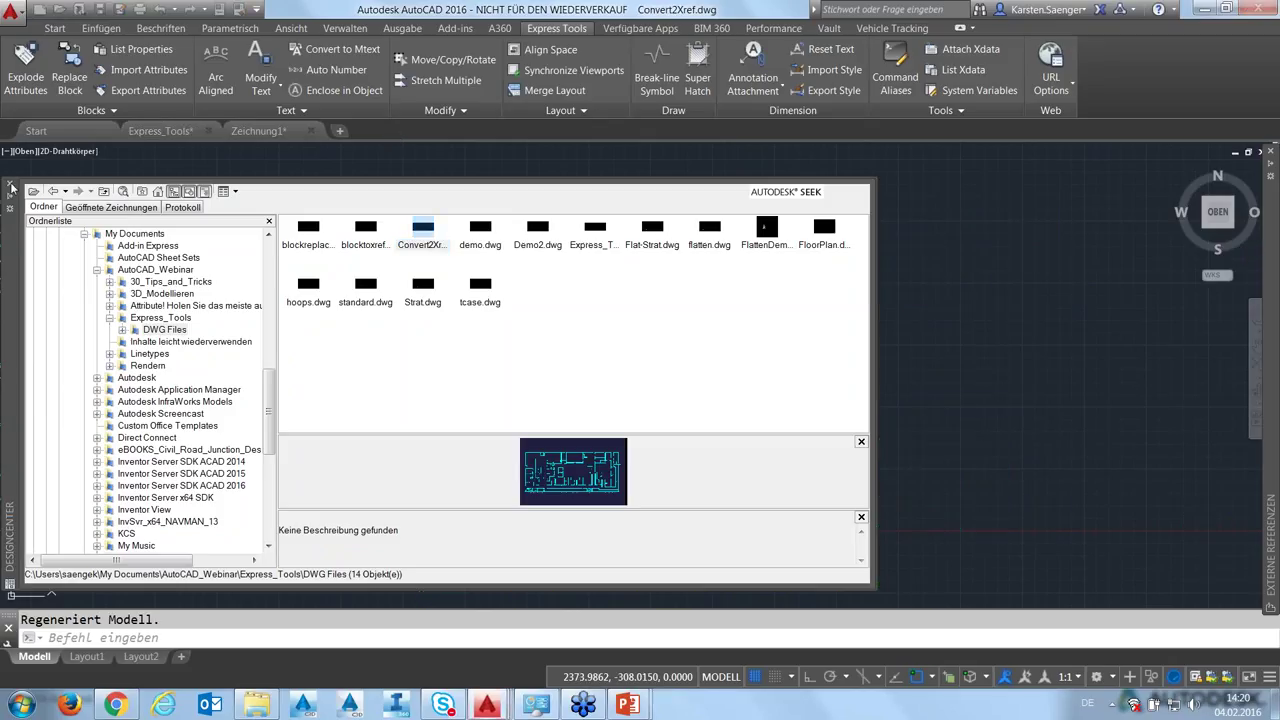
{"action": "key", "text": "ctrl+2"}
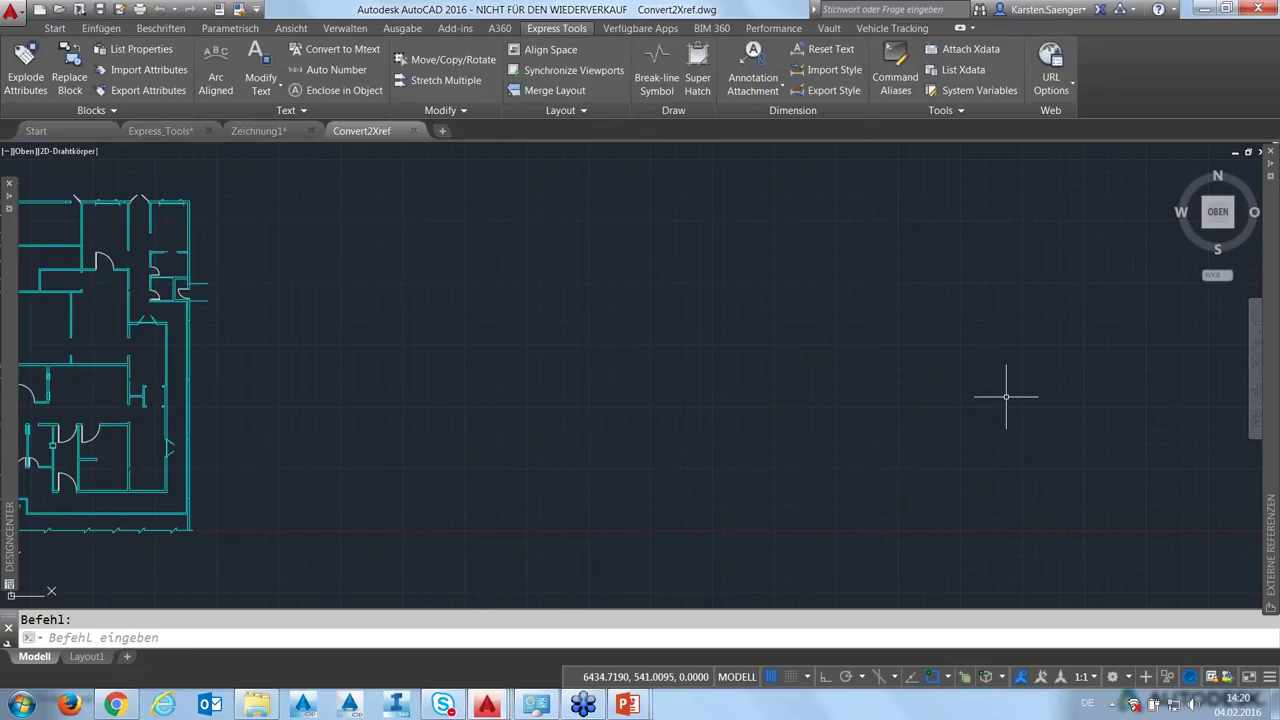
{"action": "mouse_move", "coordinate": [223, 357]}
{"action": "middle_mouse_down"}
{"action": "mouse_move", "coordinate": [686, 377]}
{"action": "mouse_move", "coordinate": [922, 338]}
{"action": "middle_mouse_up"}
{"action": "scroll", "coordinate": [807, 395], "scroll_direction": "down", "scroll_amount": 2}
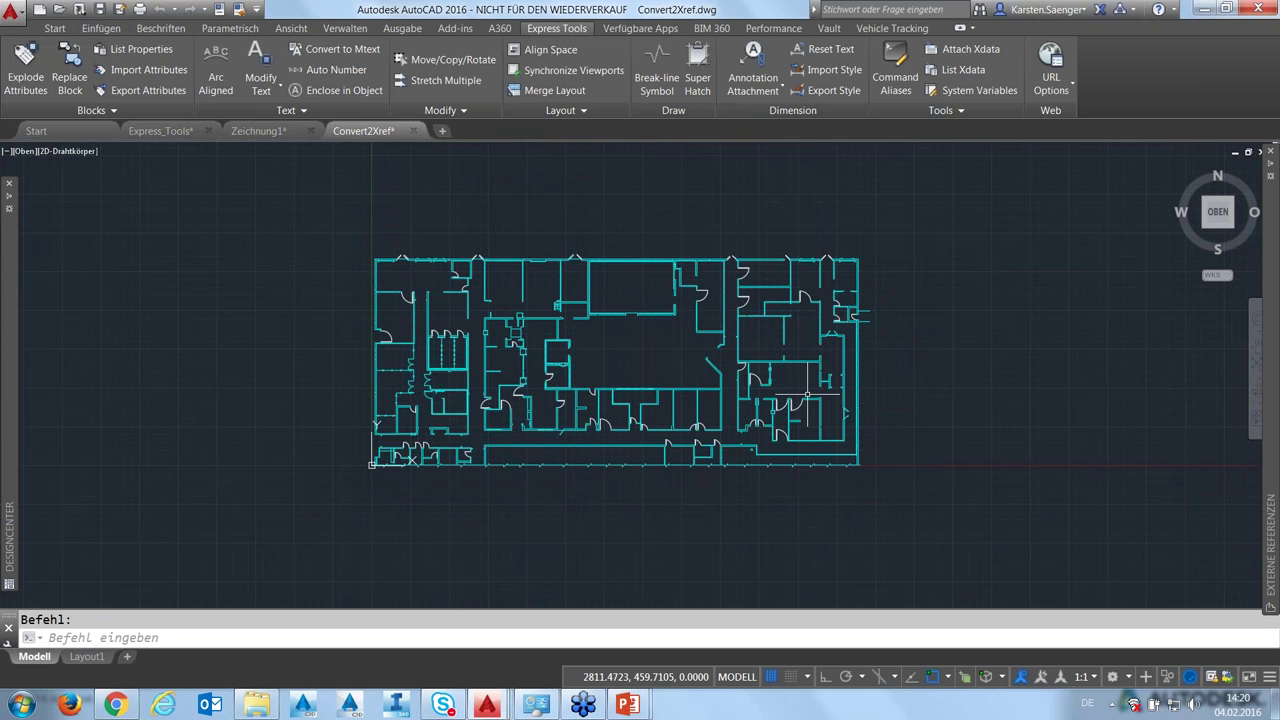
{"action": "scroll", "coordinate": [807, 395], "scroll_direction": "up", "scroll_amount": 2}
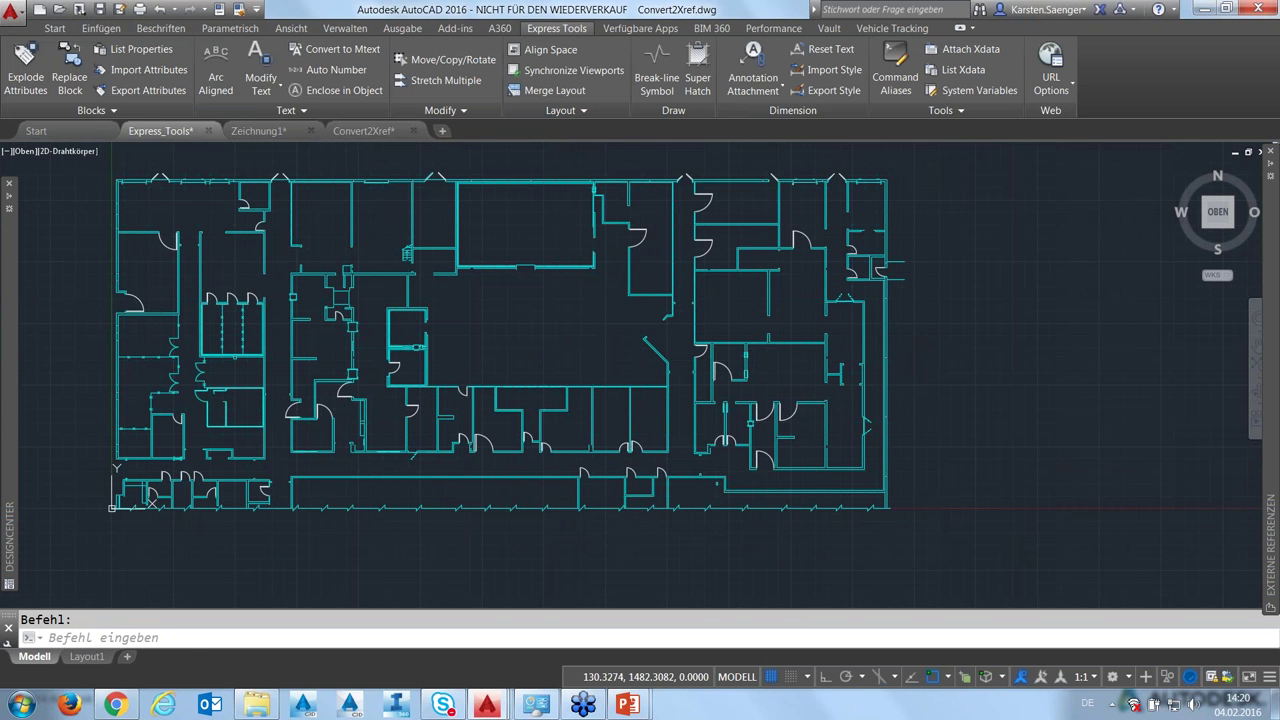
In Express_Tools.dwg, convert the floor plan block to a Convert2Xref.dwg xref and dismiss the access error
{"action": "left_click", "coordinate": [153, 131]}
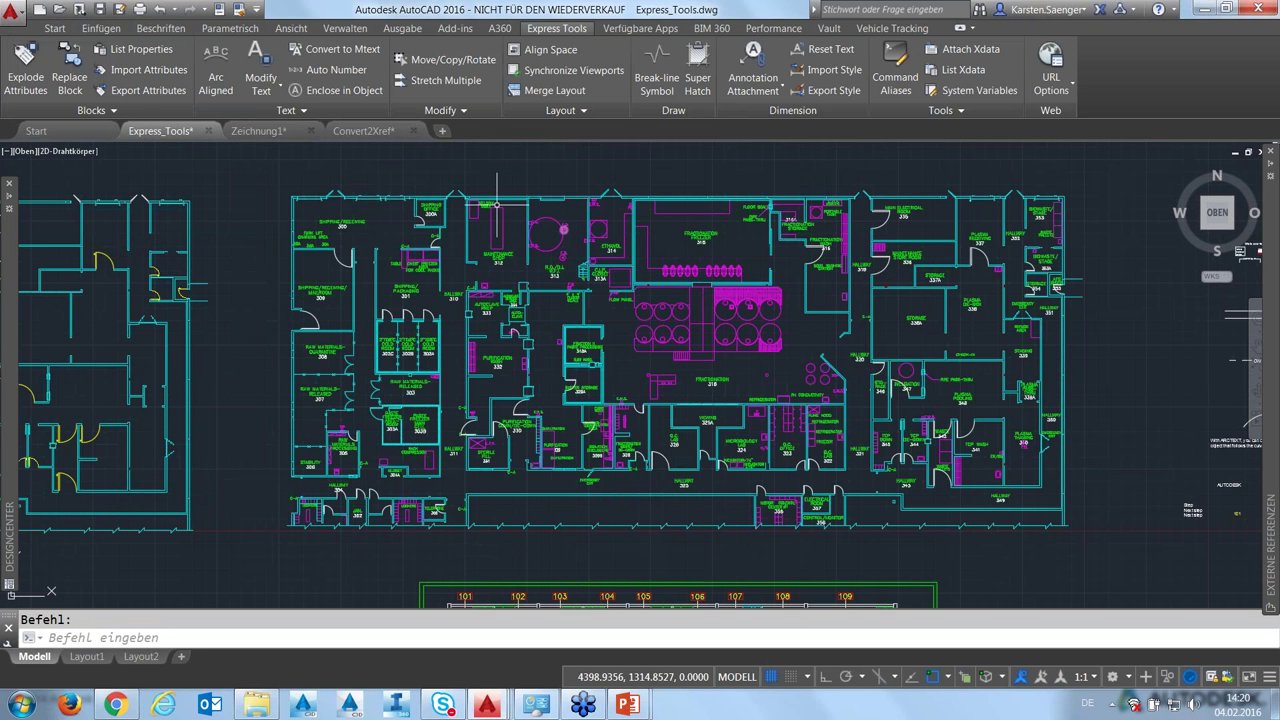
{"action": "left_click", "coordinate": [54, 109]}
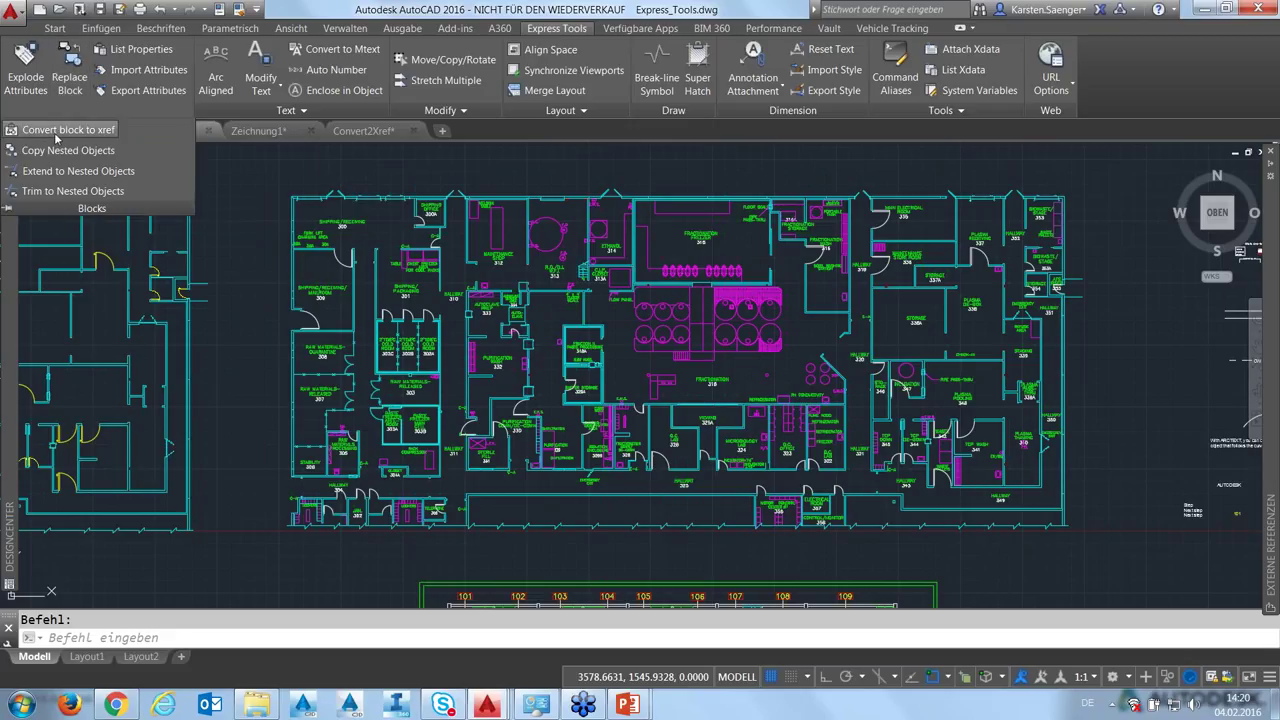
{"action": "left_click", "coordinate": [54, 132]}
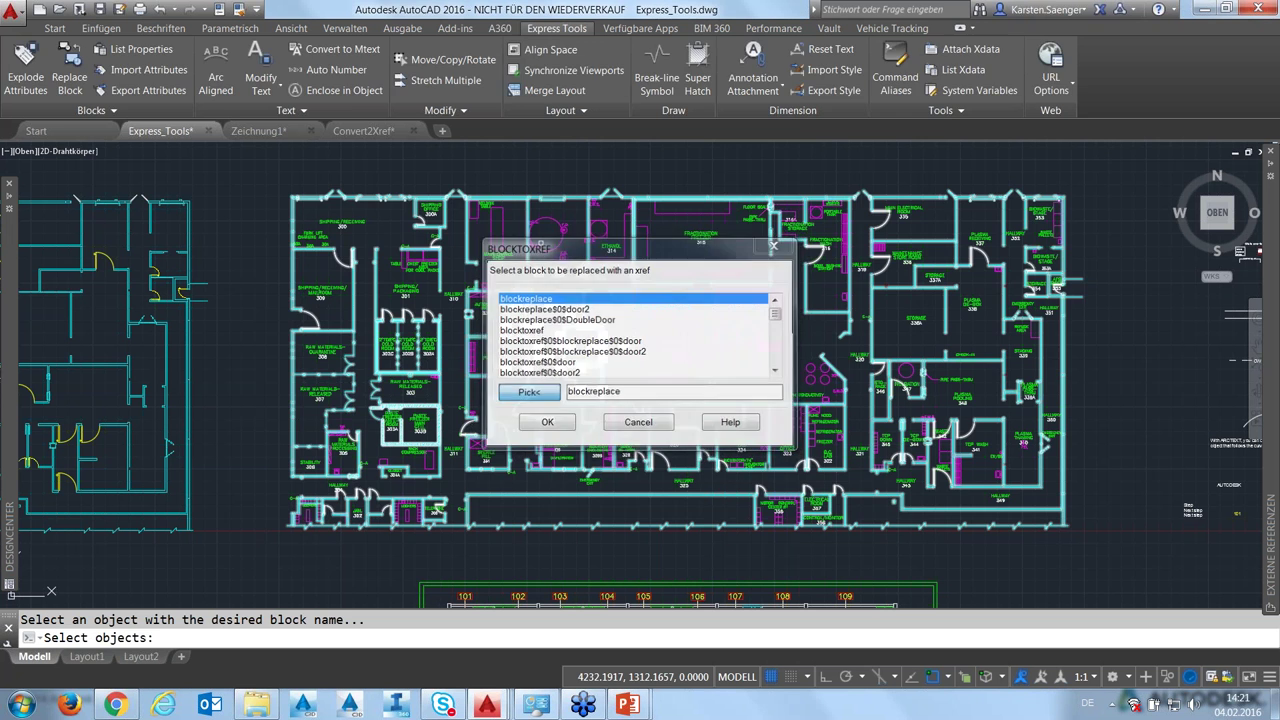
{"action": "left_click", "coordinate": [529, 392]}
{"action": "left_click", "coordinate": [517, 197]}
{"action": "key", "text": "Return"}
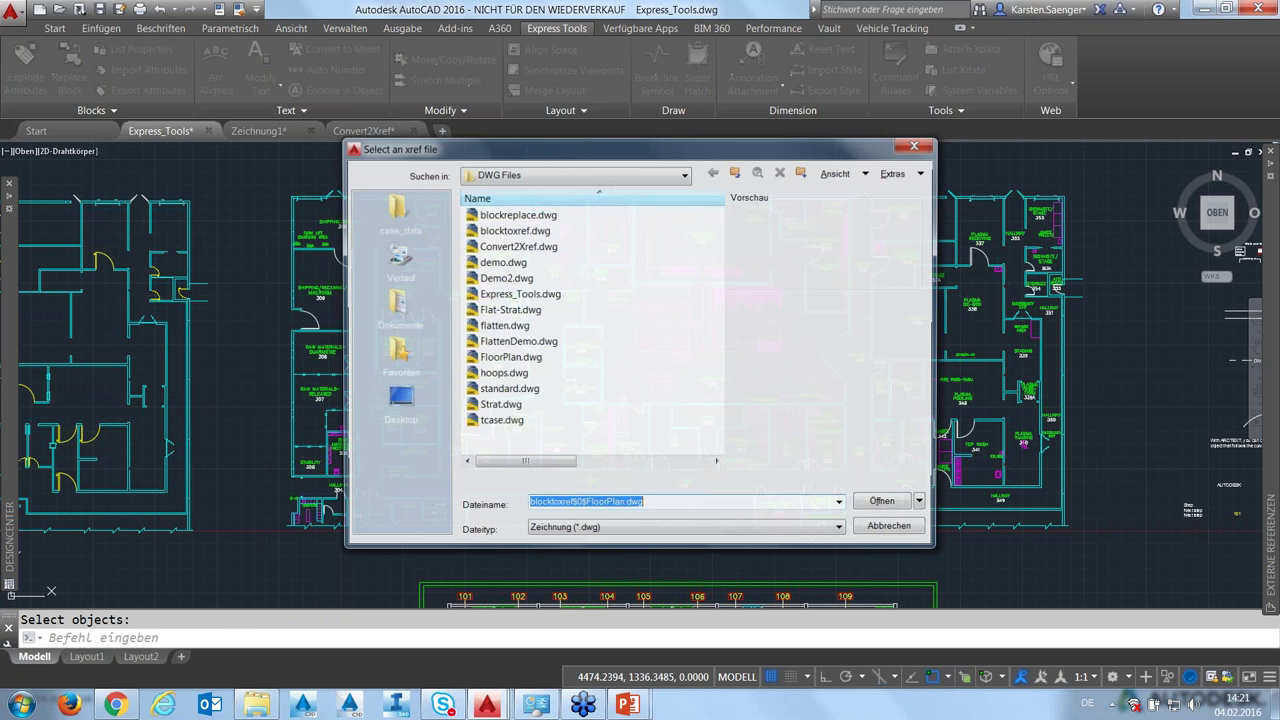
{"action": "left_click", "coordinate": [528, 246]}
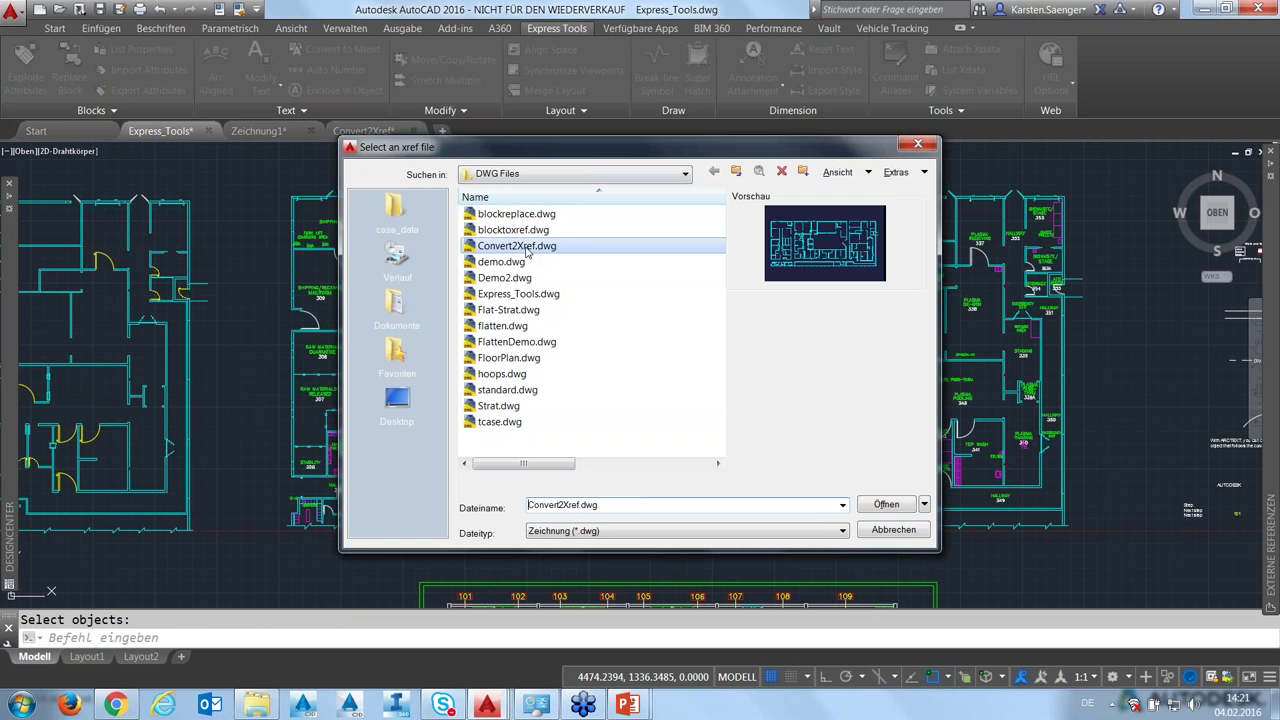
{"action": "left_click", "coordinate": [887, 504]}
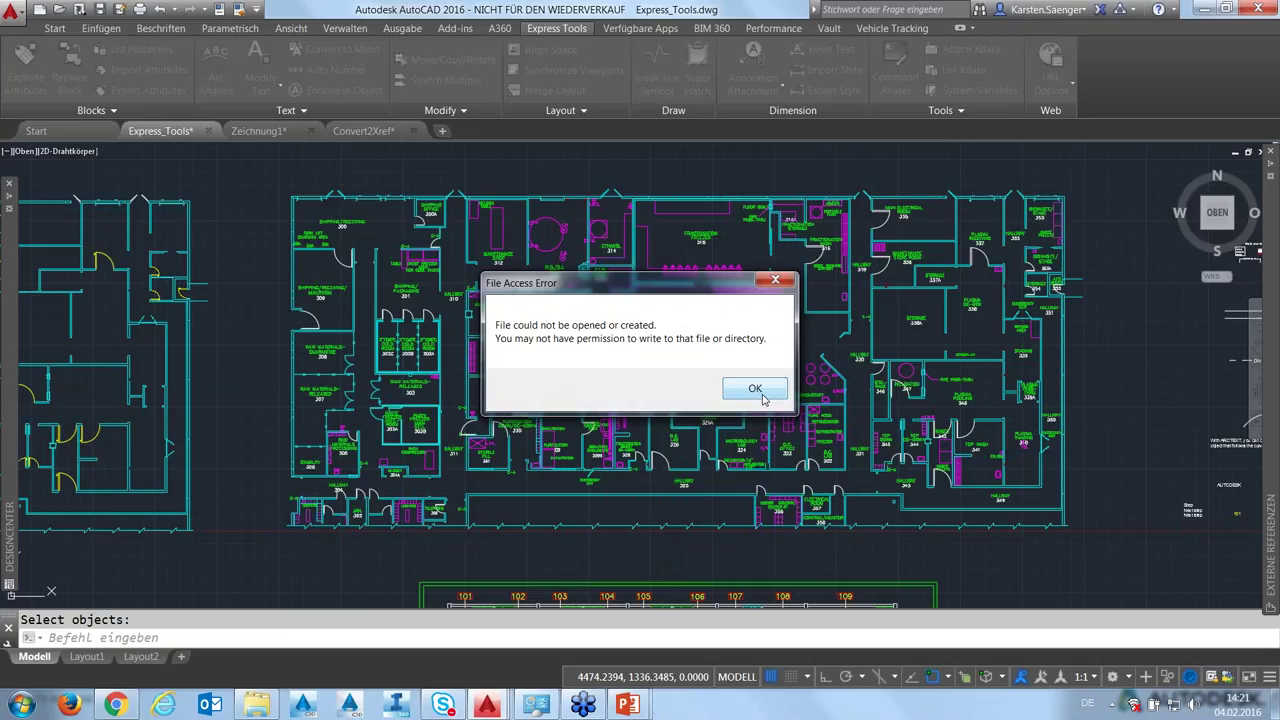
{"action": "left_click", "coordinate": [757, 396]}
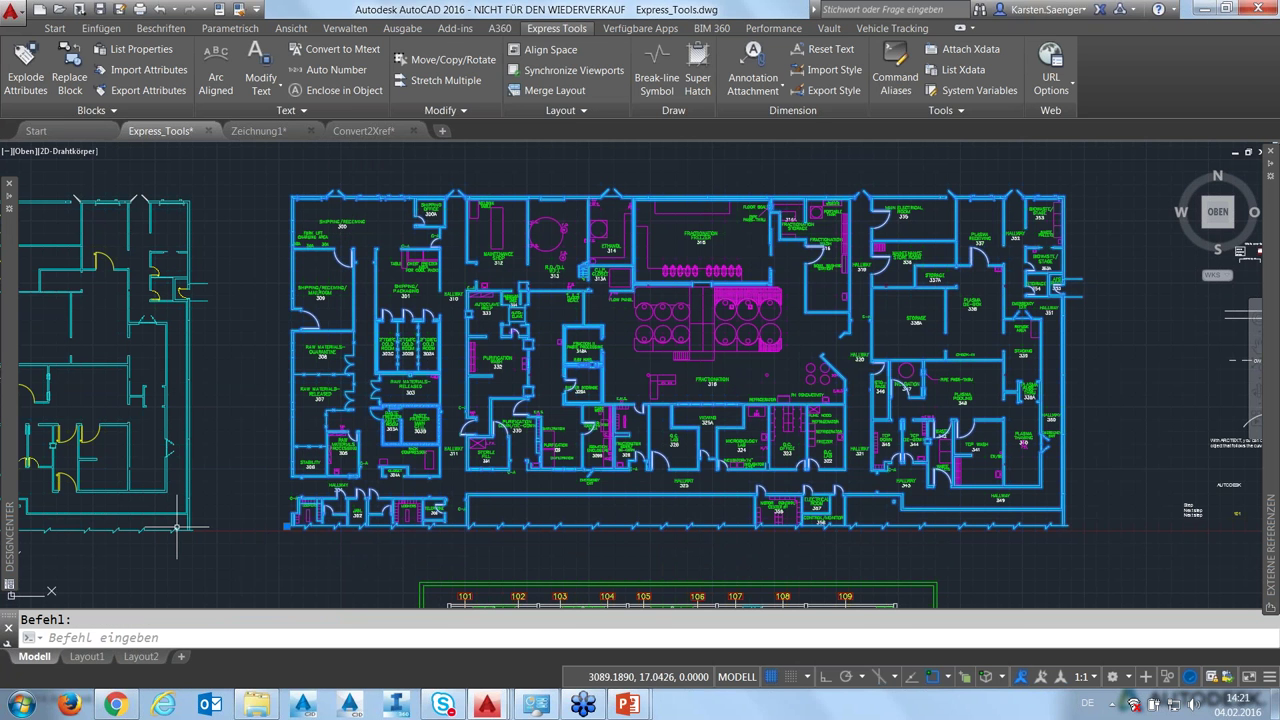
Browse Explorer to AutoCAD_Webinar > Express_Tools > DWG Files, then start closing Convert2Xref.dwg
{"action": "left_click", "coordinate": [255, 706]}
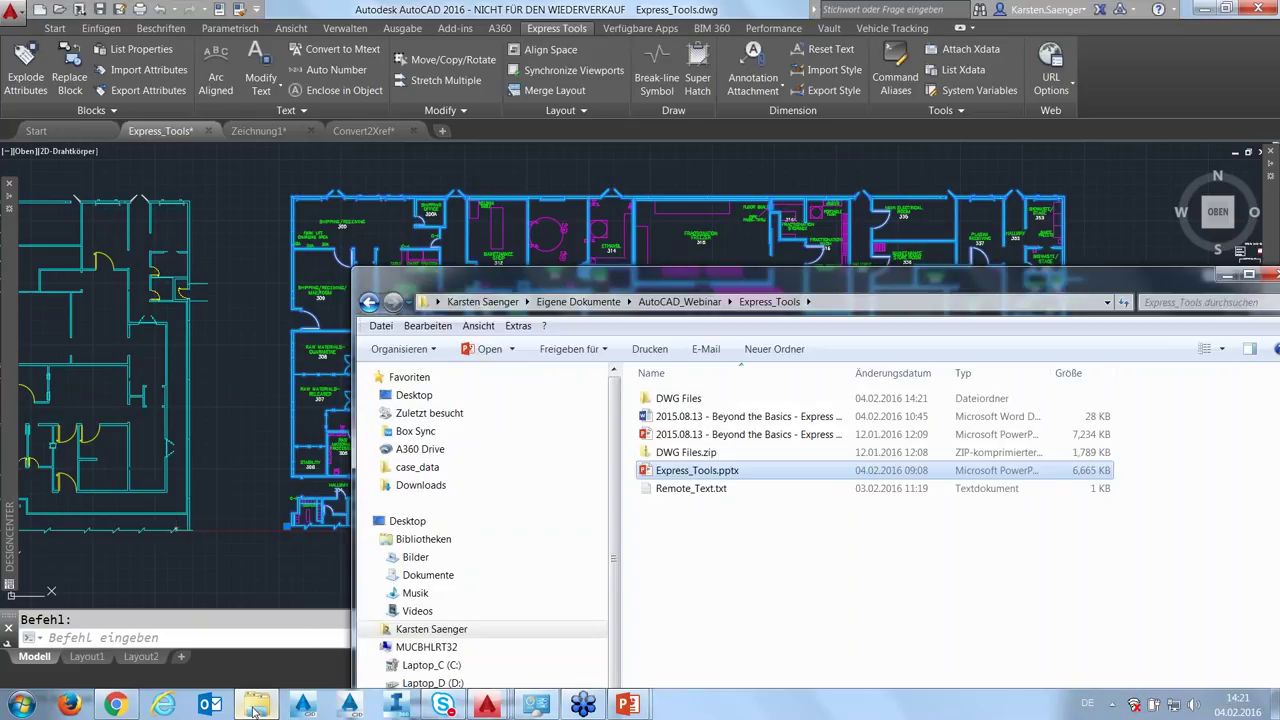
{"action": "left_click_drag", "start_coordinate": [628, 284], "coordinate": [593, 237]}
{"action": "left_click", "coordinate": [643, 254]}
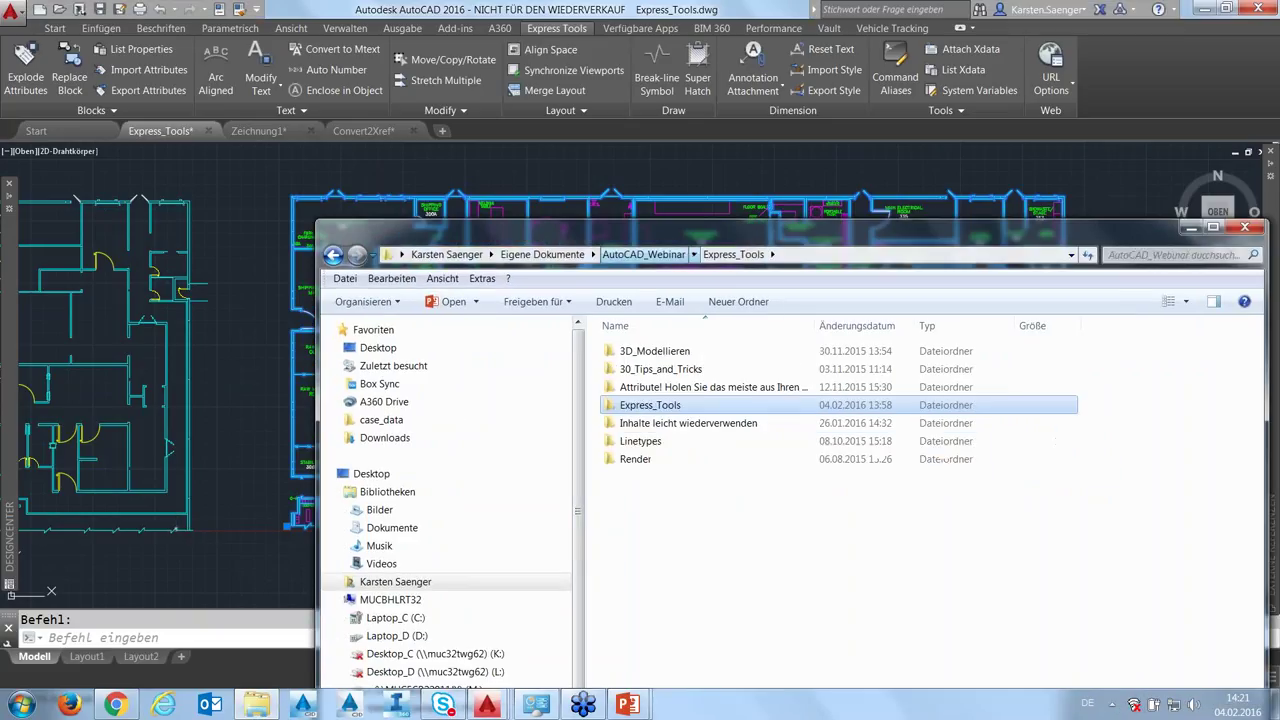
{"action": "double_click", "coordinate": [634, 408]}
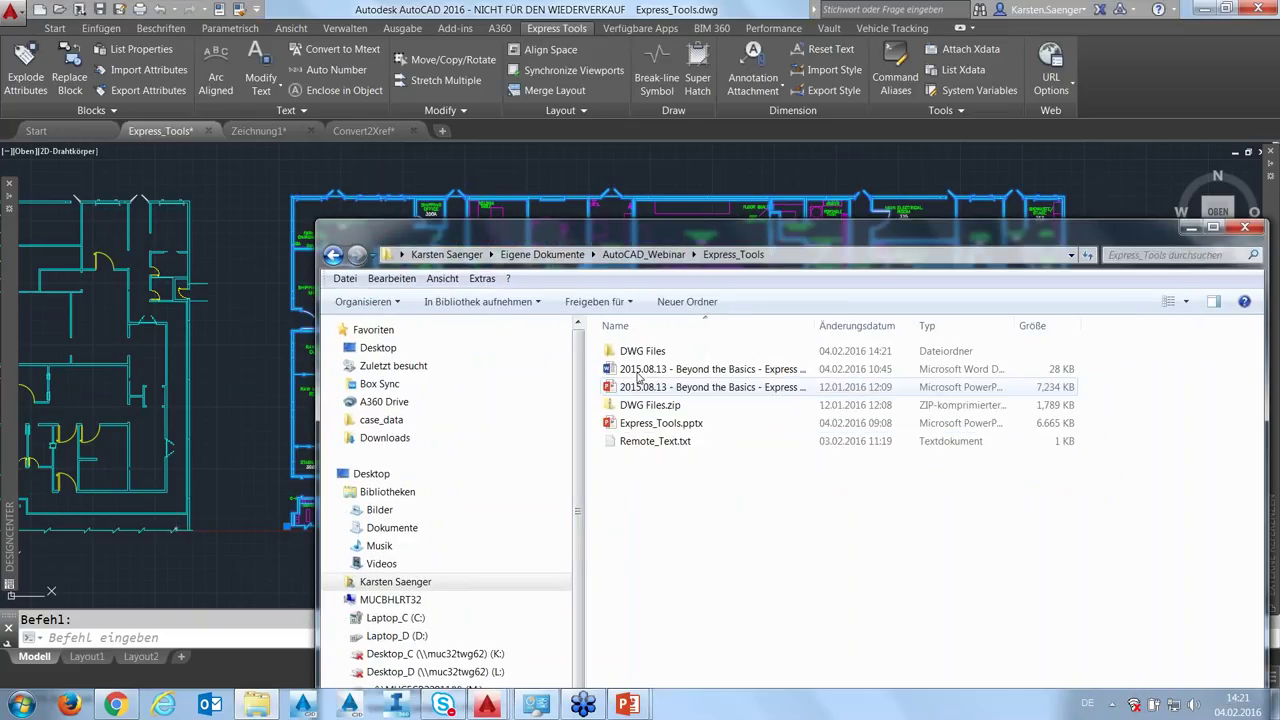
{"action": "double_click", "coordinate": [645, 351]}
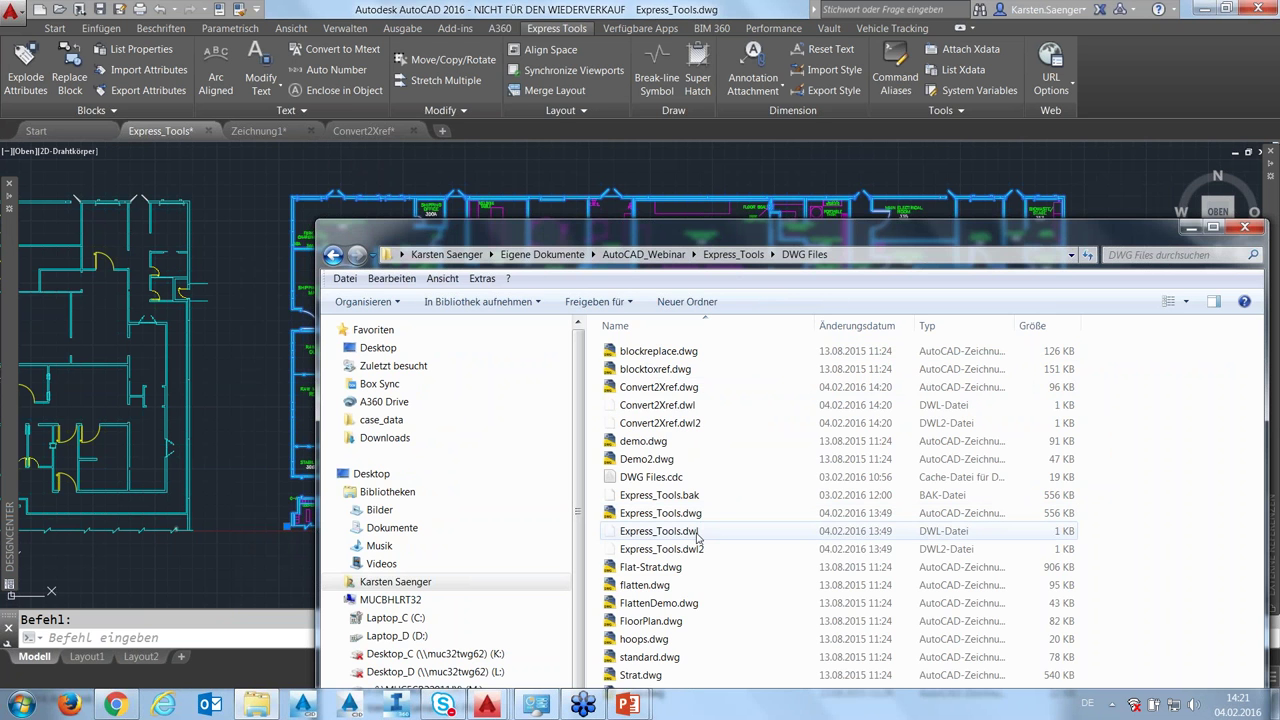
{"action": "left_click", "coordinate": [345, 144]}
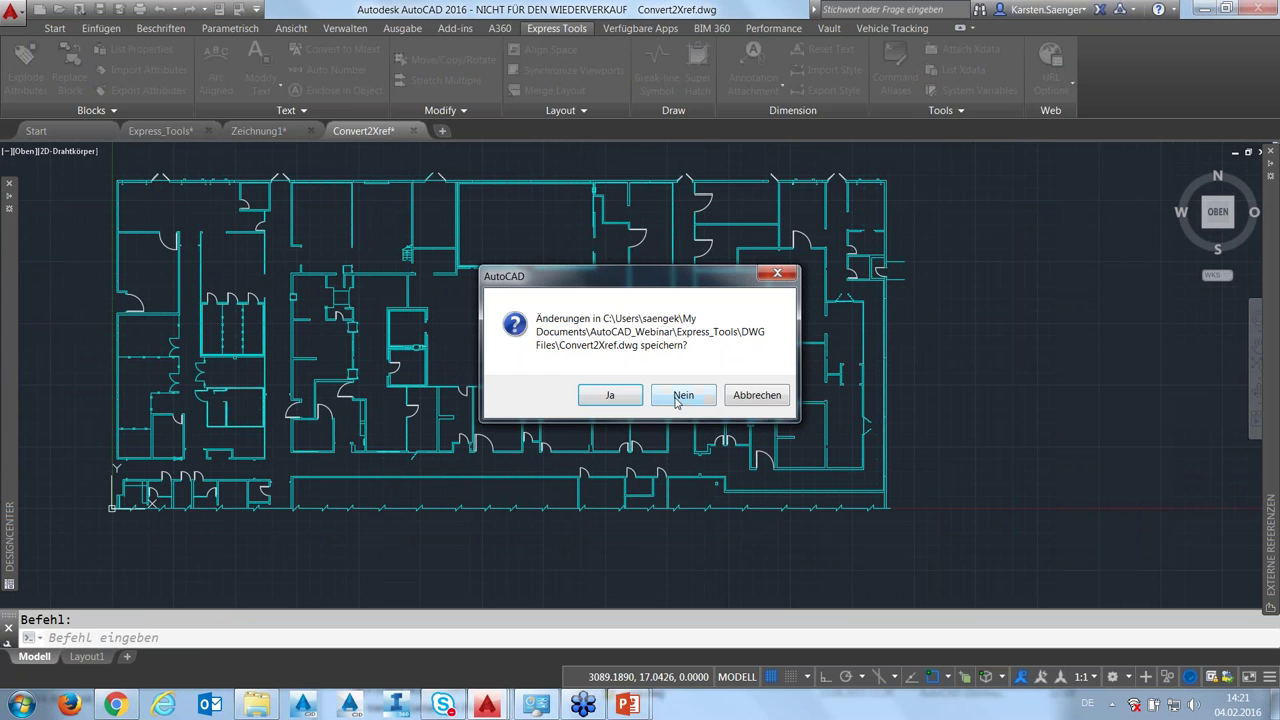
Close Convert2Xref.dwg without saving and start converting the FloorPlan block to an xref
{"action": "left_click", "coordinate": [679, 400]}
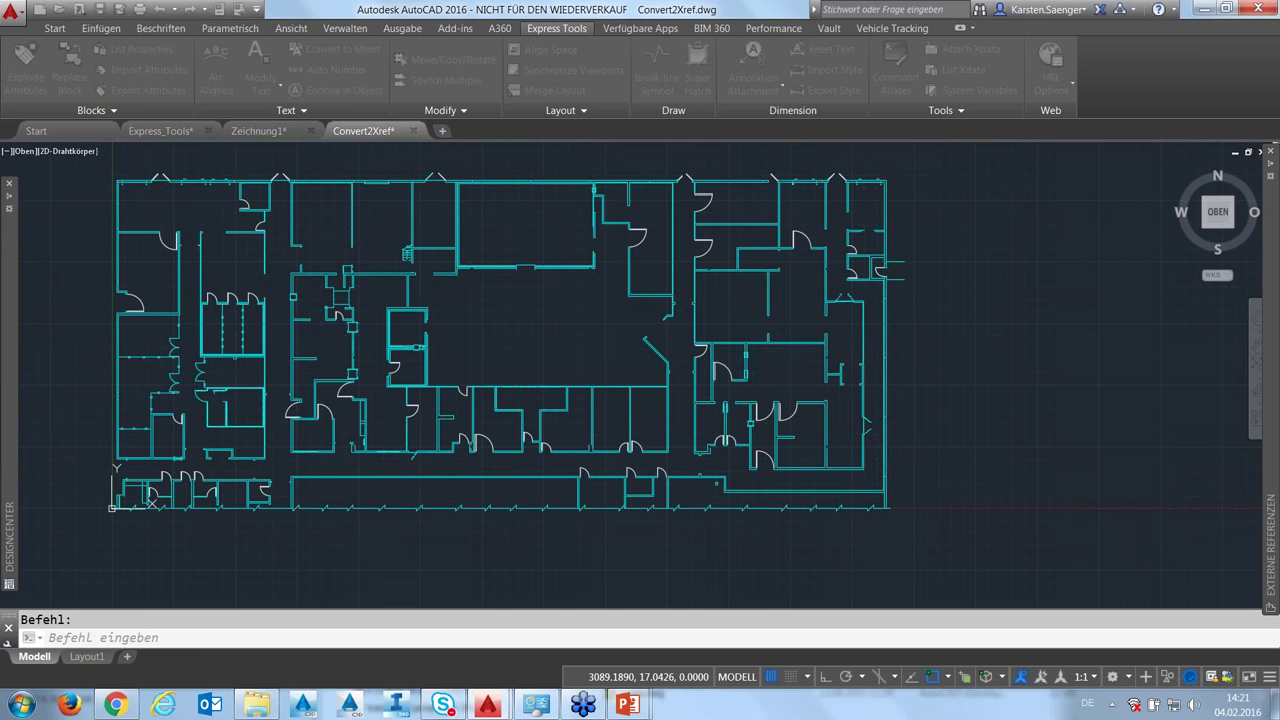
{"action": "left_click", "coordinate": [46, 110]}
{"action": "left_click", "coordinate": [140, 137]}
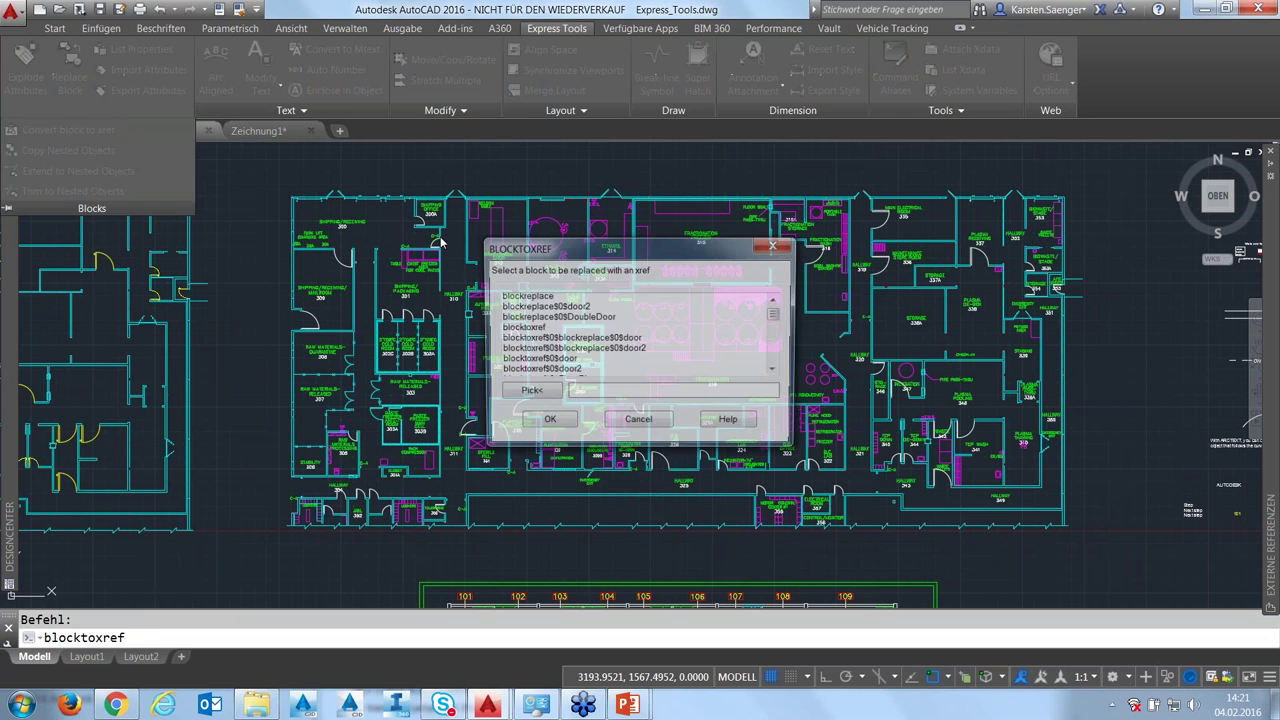
{"action": "key", "text": "Return"}
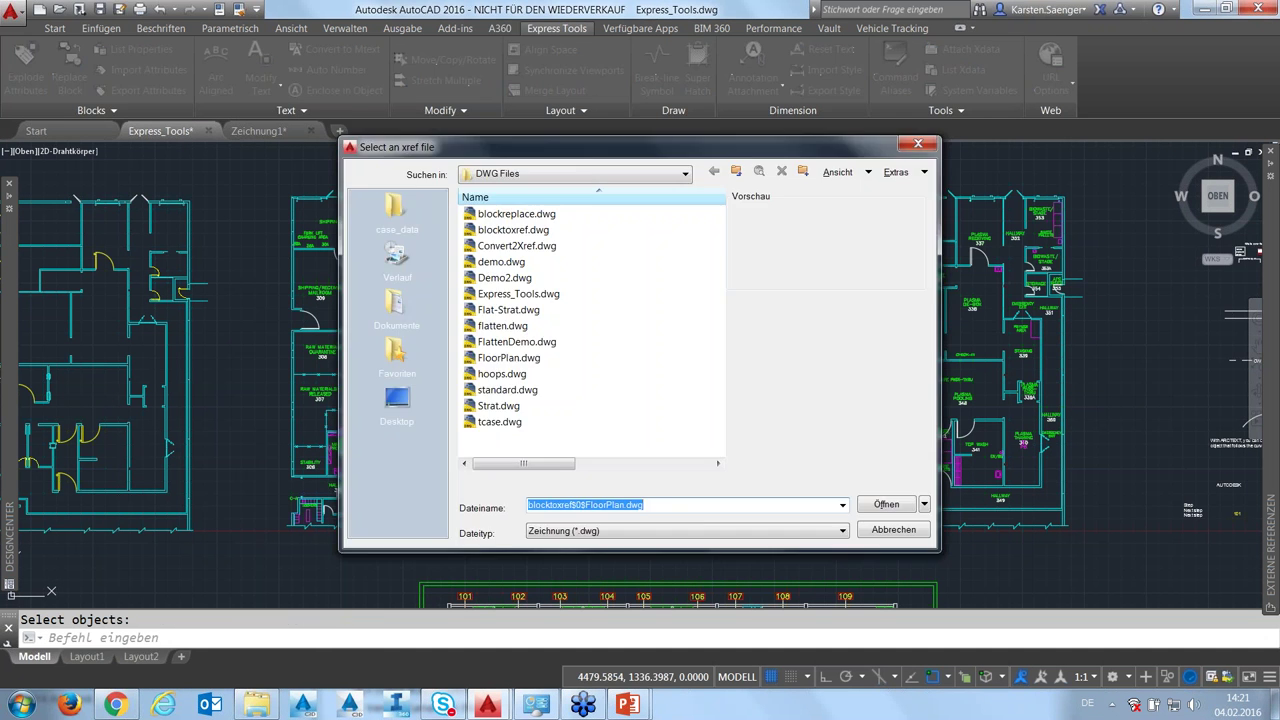
Choose Convert2Xref.dwg as the replacement xref, accept purging, and select the converted floor plan
{"action": "left_click", "coordinate": [516, 245]}
{"action": "left_click", "coordinate": [867, 507]}
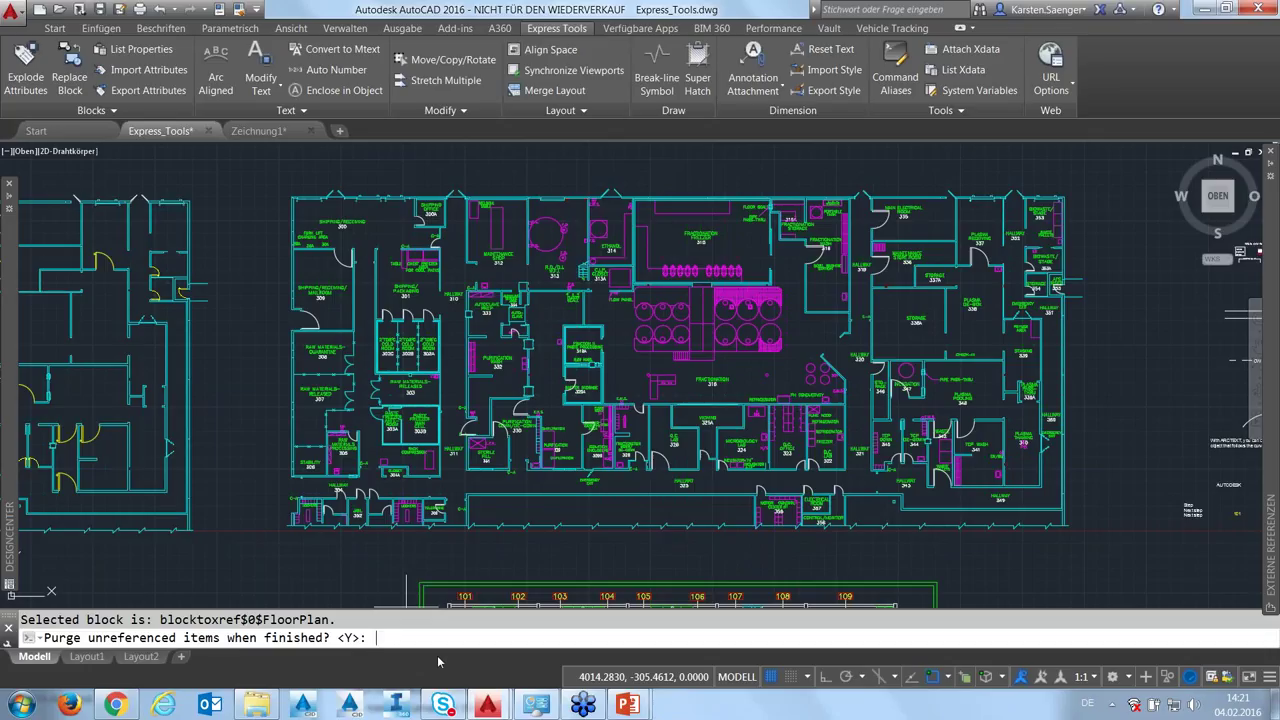
{"action": "key", "text": "Return"}
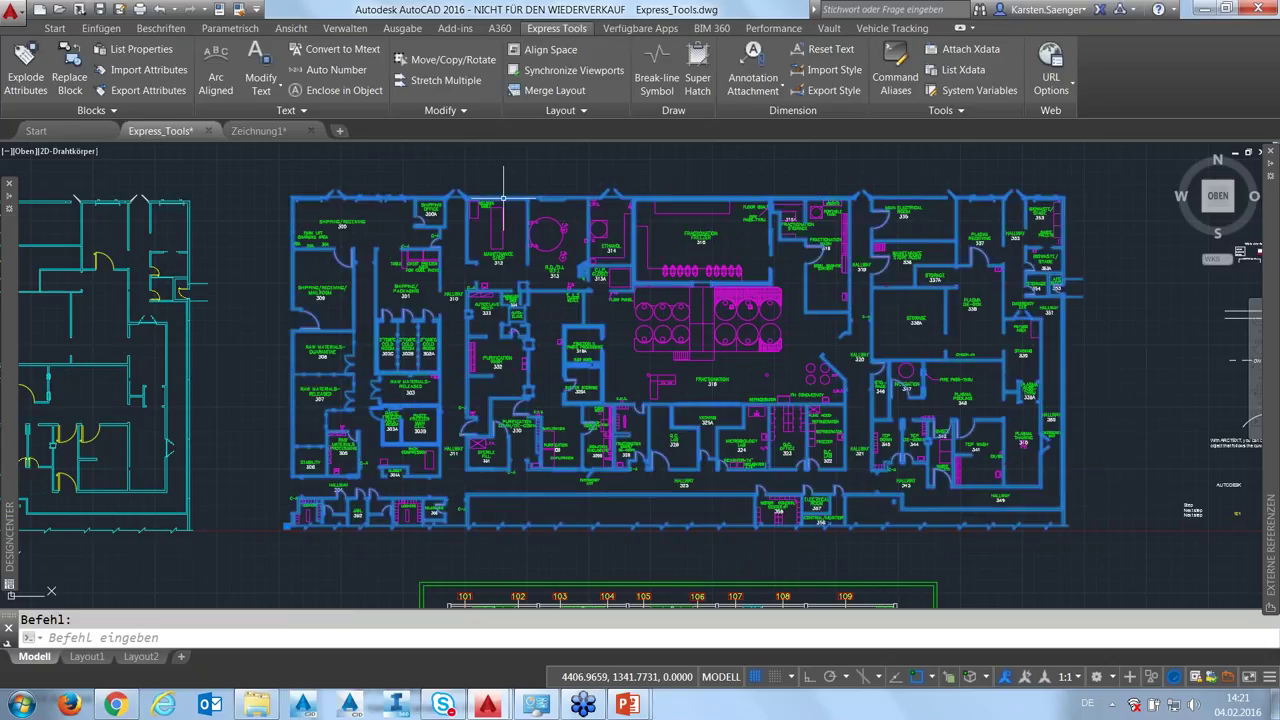
{"action": "left_click", "coordinate": [566, 216]}
{"action": "type", "text": "xref"}
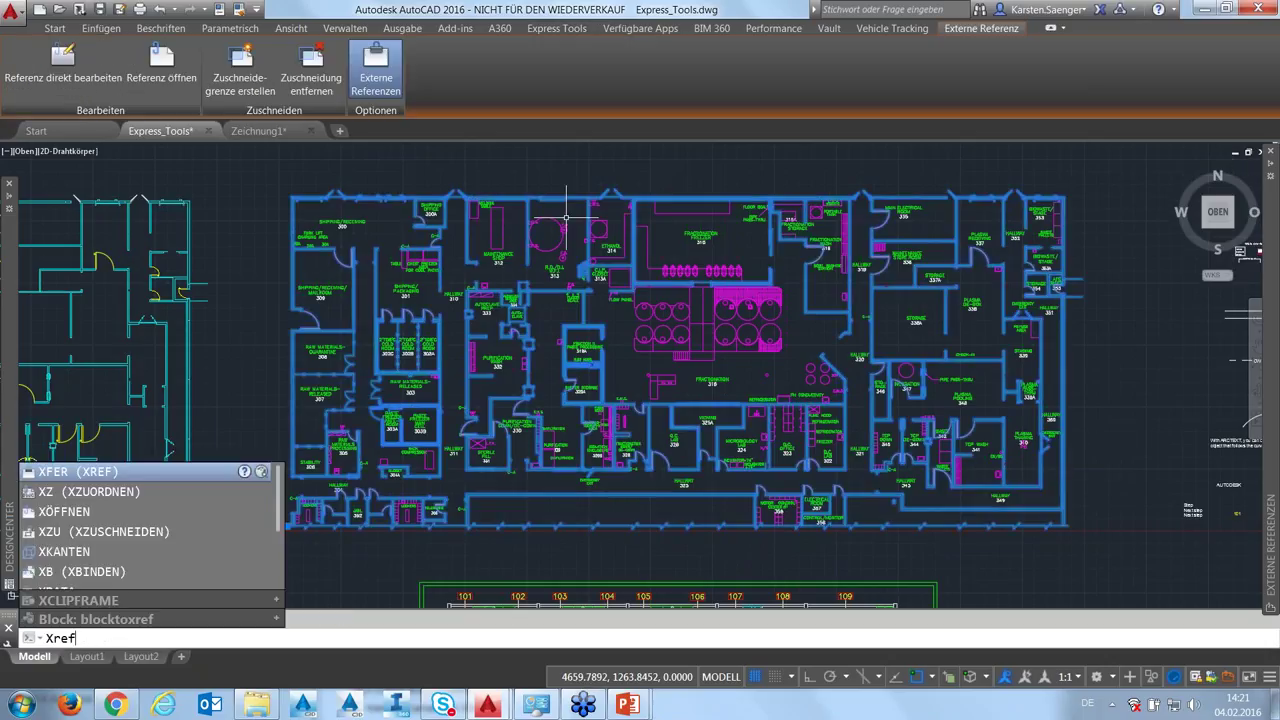
Try detaching the Convert2Xref reference from the External References palette
{"action": "key", "text": "Return"}
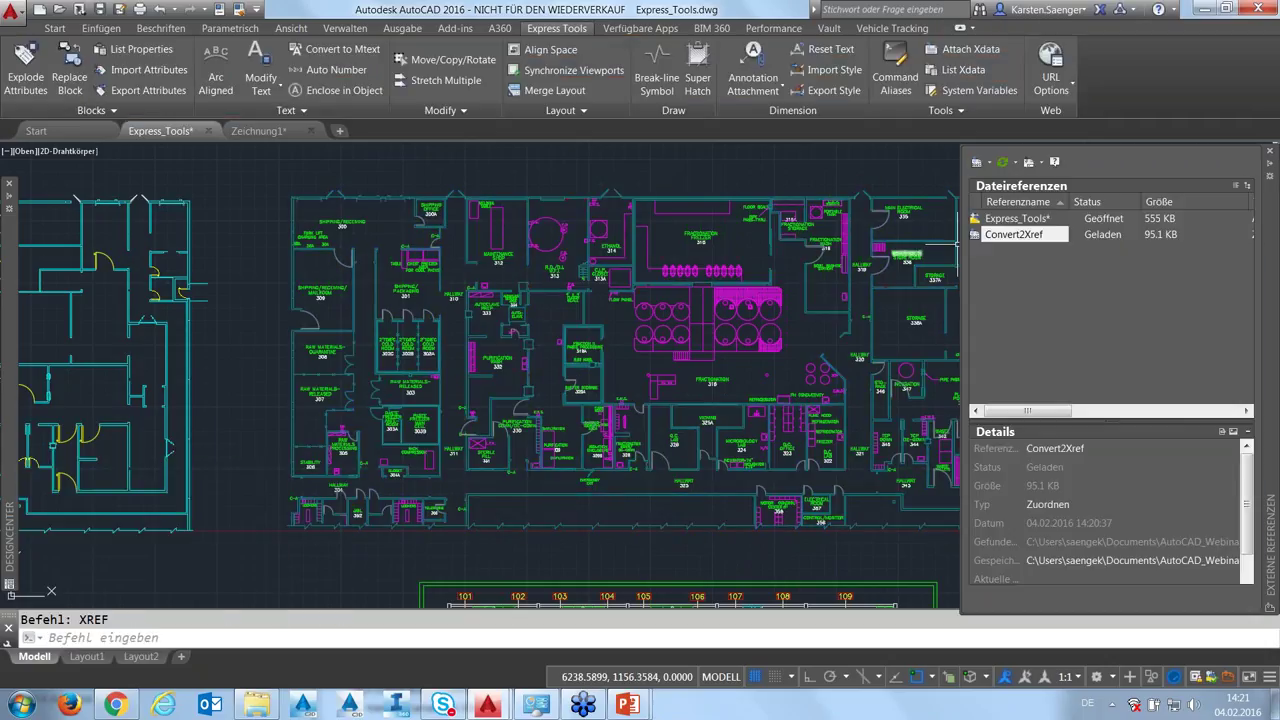
{"action": "right_click", "coordinate": [1016, 237]}
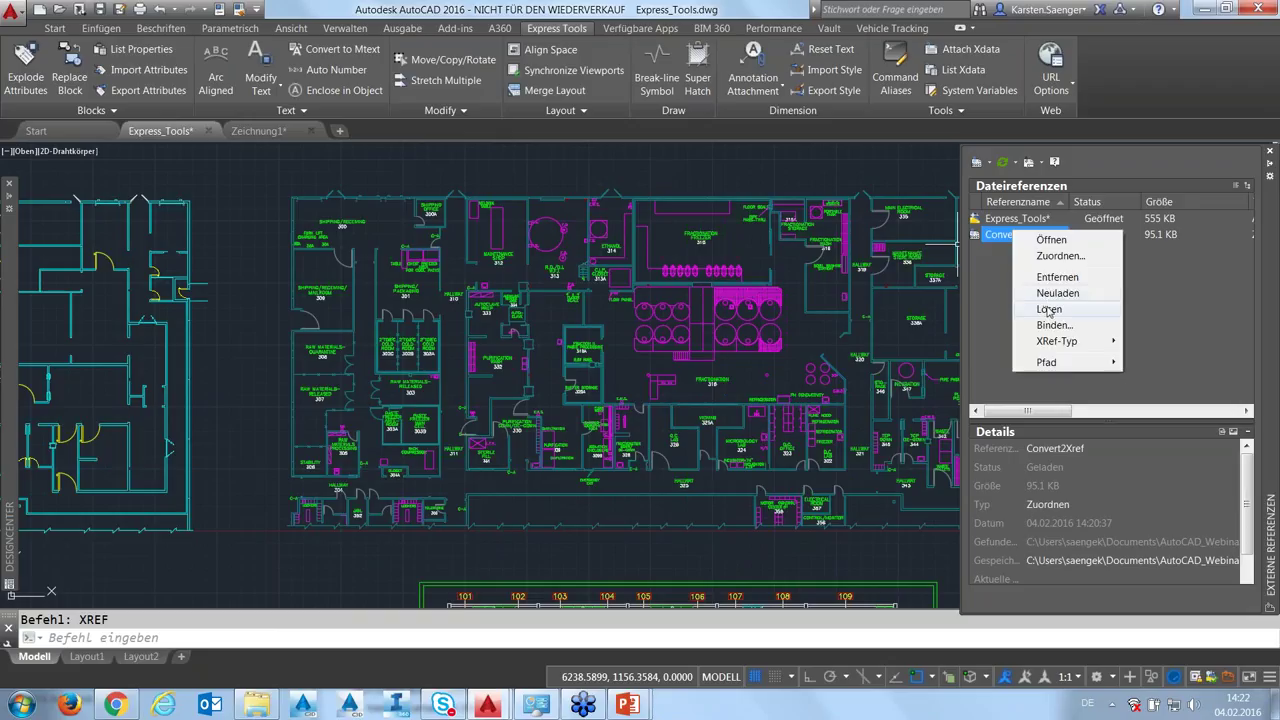
{"action": "left_click", "coordinate": [1050, 311]}
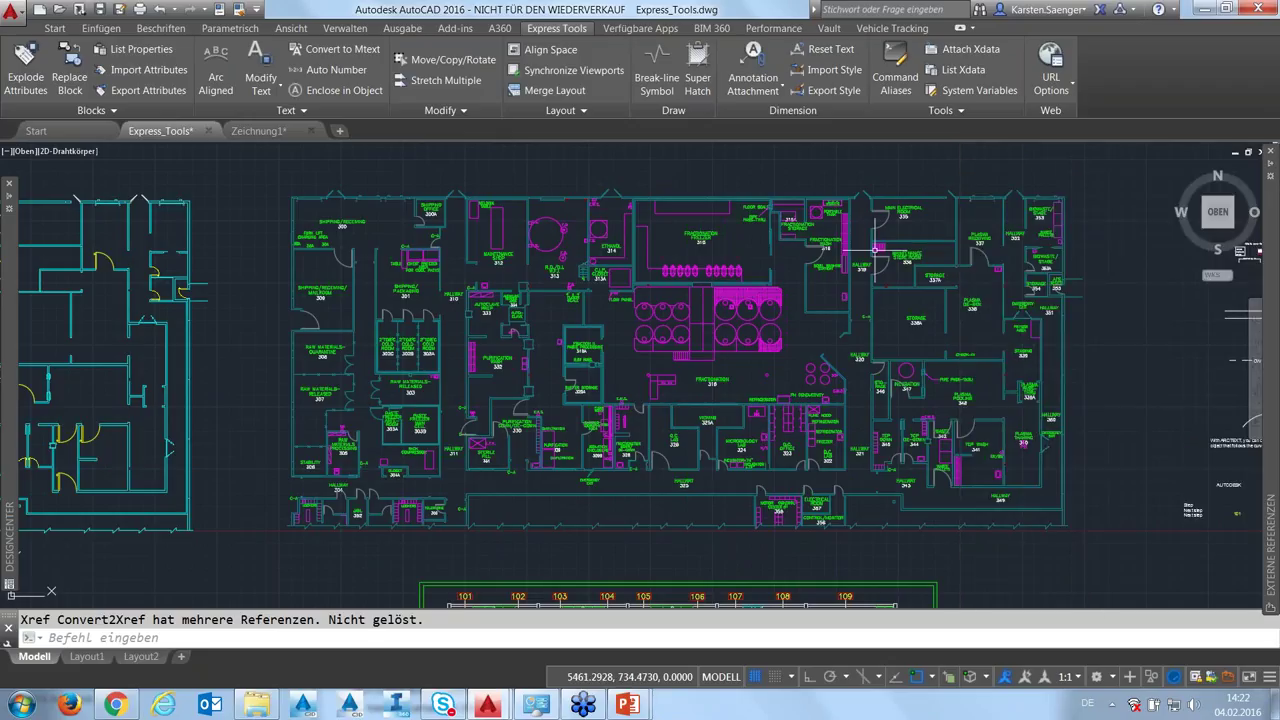
{"action": "right_click", "coordinate": [927, 176]}
{"action": "left_click", "coordinate": [922, 202]}
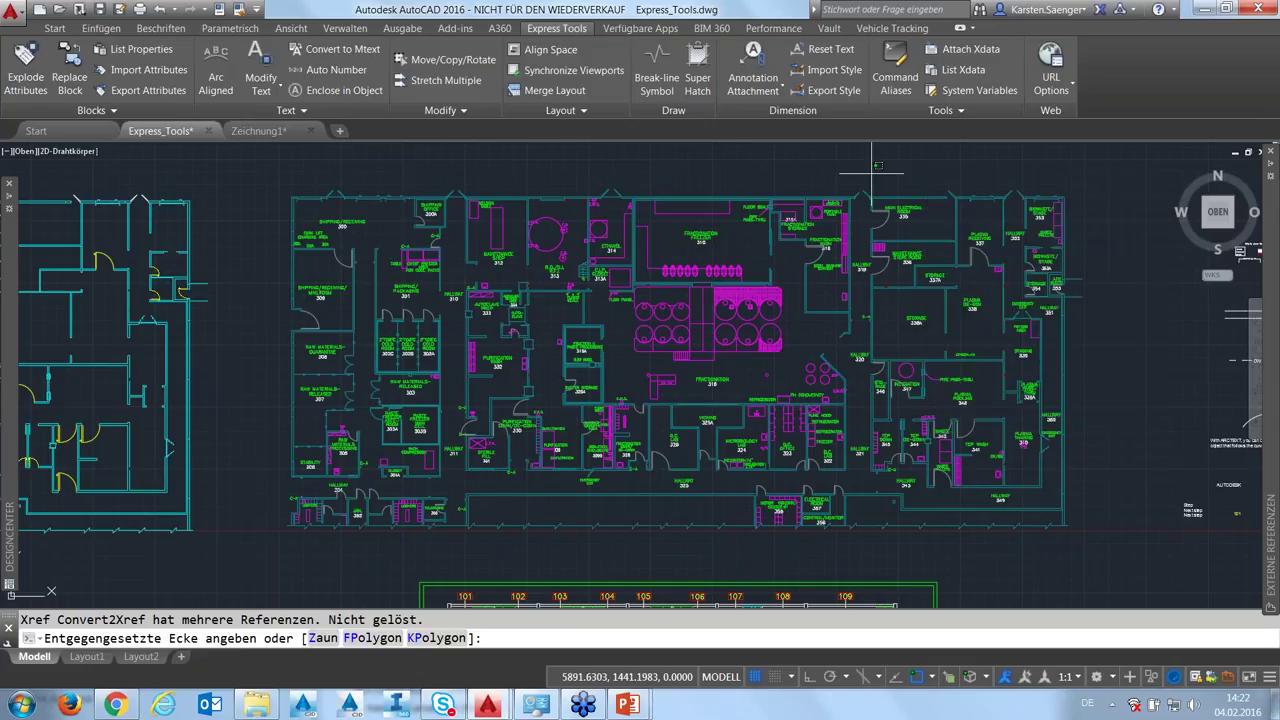
Reopen External References with REF and unload the Convert2Xref reference
{"action": "type", "text": "xr"}
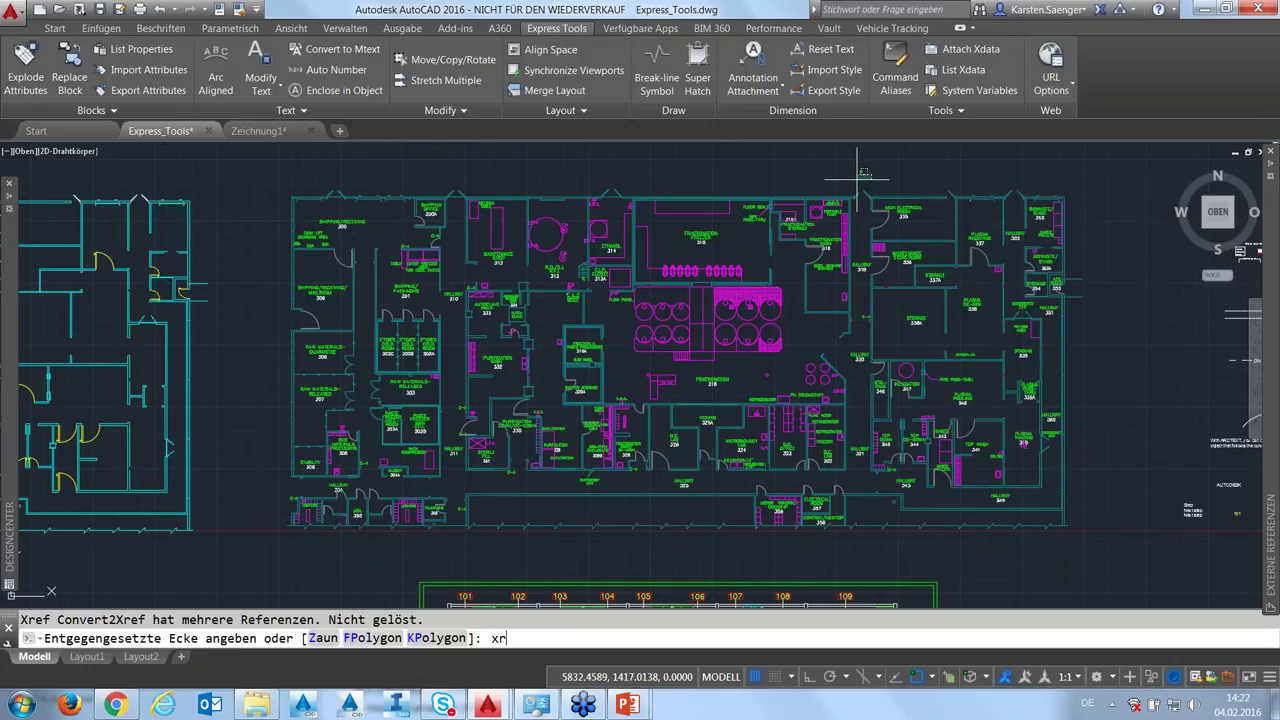
{"action": "type", "text": "ef"}
{"action": "key", "text": "Return"}
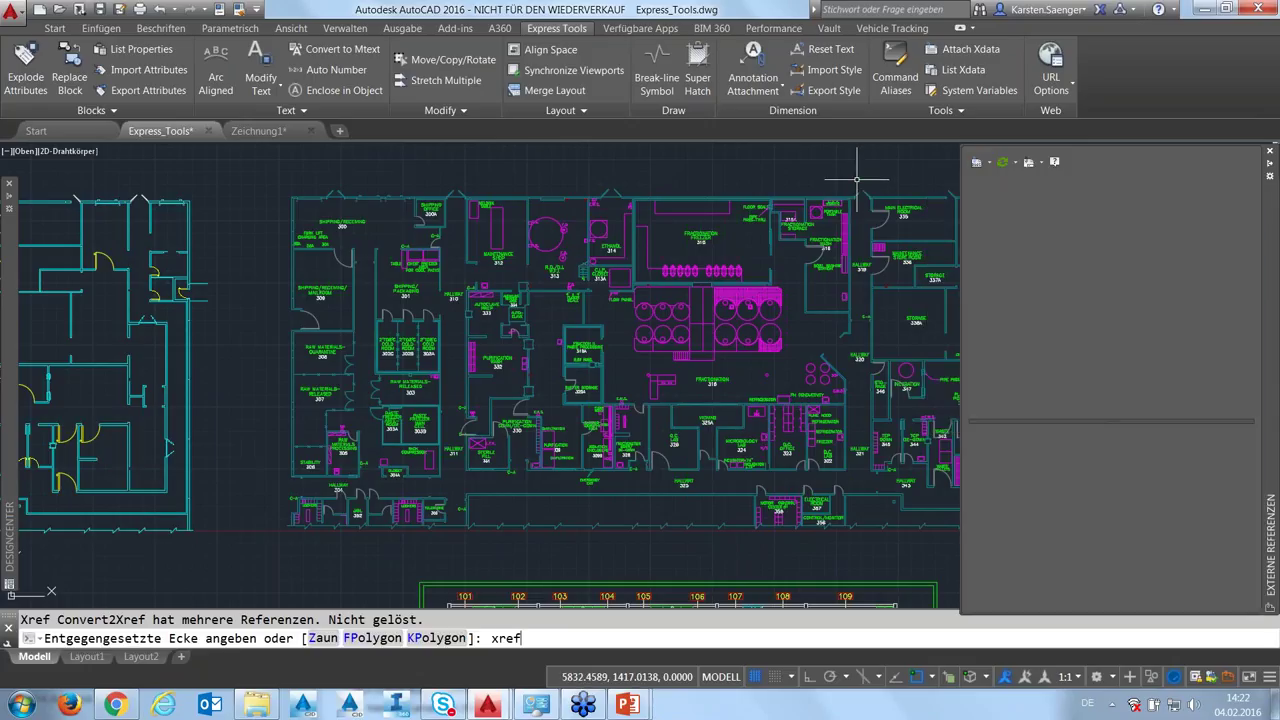
{"action": "left_click", "coordinate": [1014, 236]}
{"action": "right_click", "coordinate": [1015, 240]}
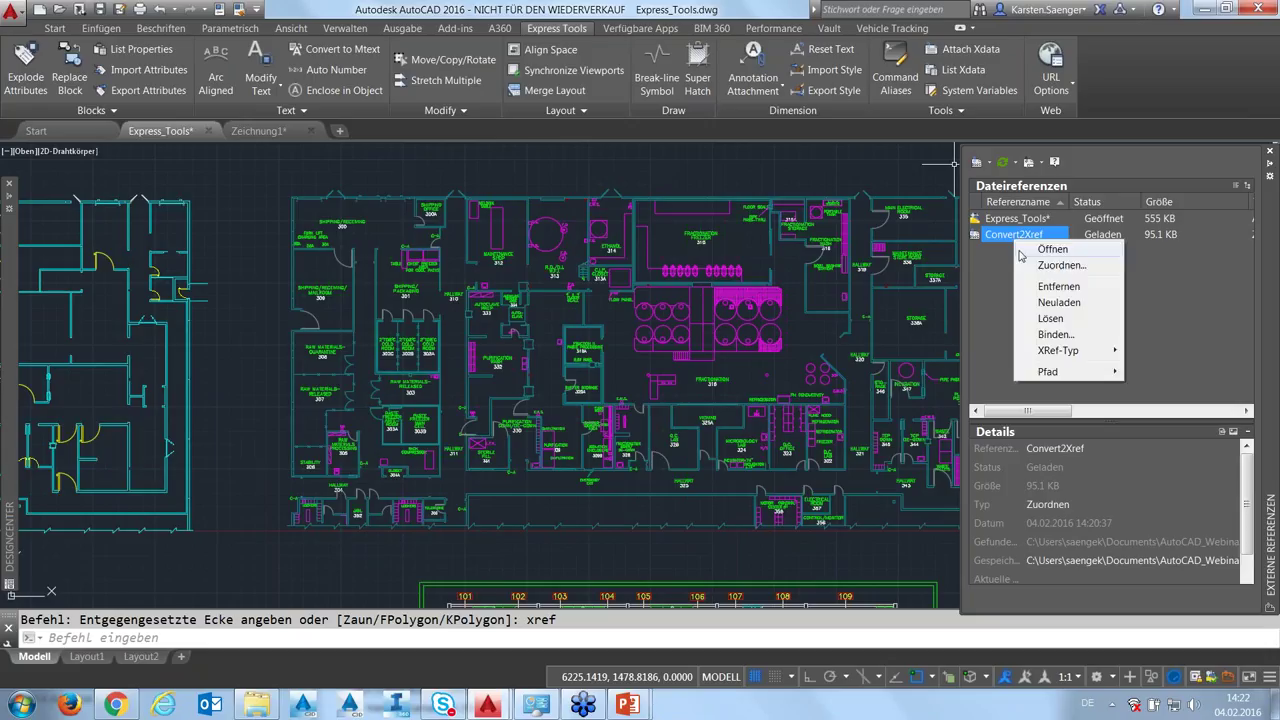
{"action": "left_click", "coordinate": [1058, 288]}
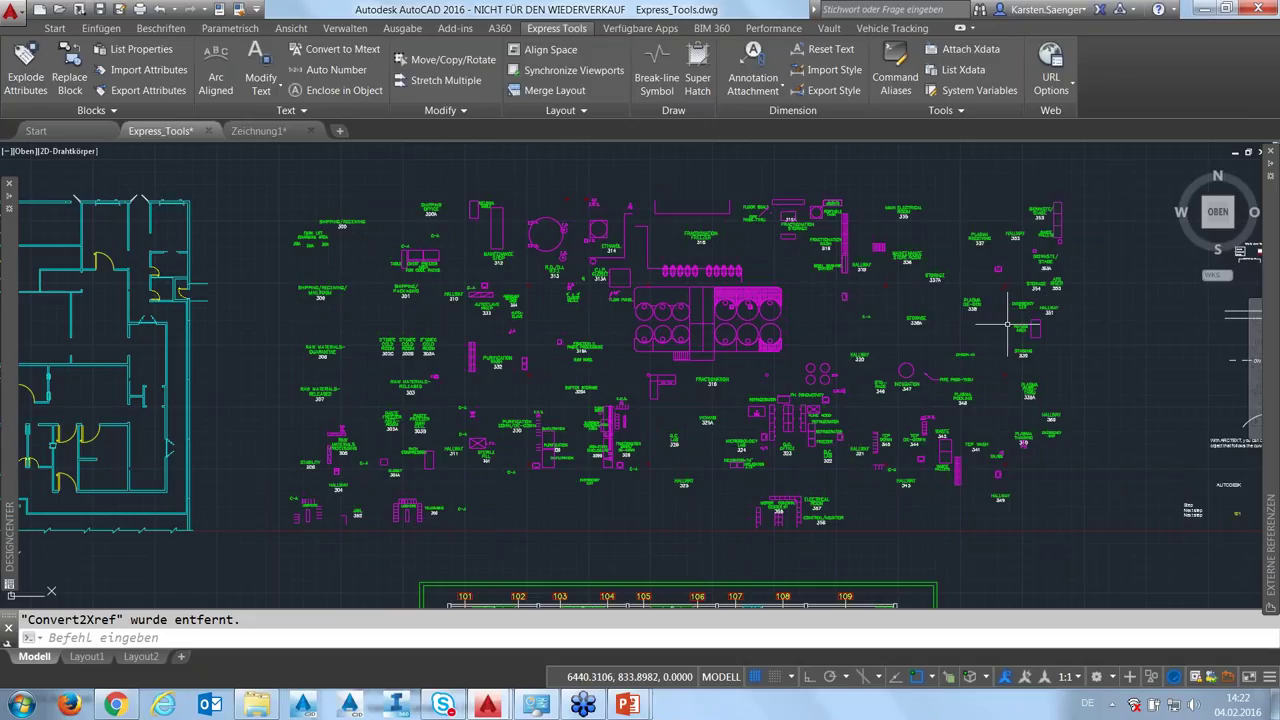
{"action": "left_click", "coordinate": [37, 111]}
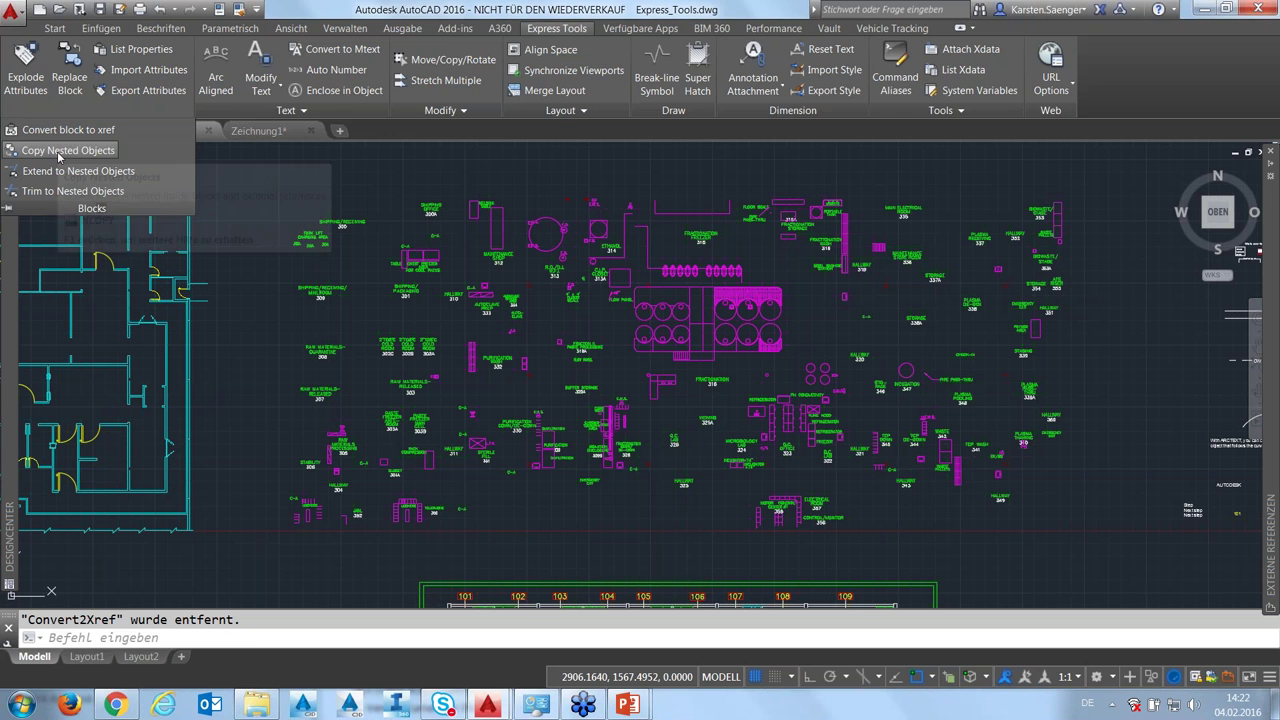
Begin a nested-object copy from the floor plan reference, then end its selection
{"action": "left_click", "coordinate": [60, 151]}
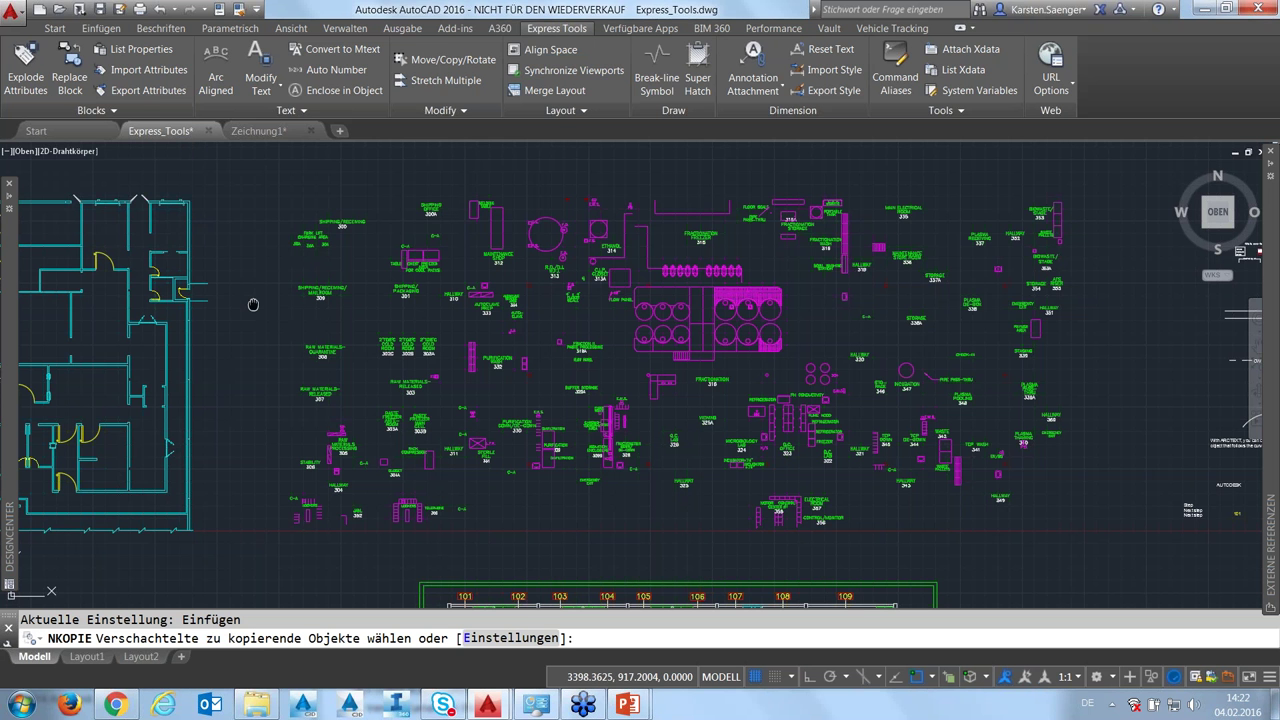
{"action": "middle_click_drag", "start_coordinate": [253, 303], "coordinate": [496, 357]}
{"action": "middle_click_drag", "start_coordinate": [257, 320], "coordinate": [477, 338]}
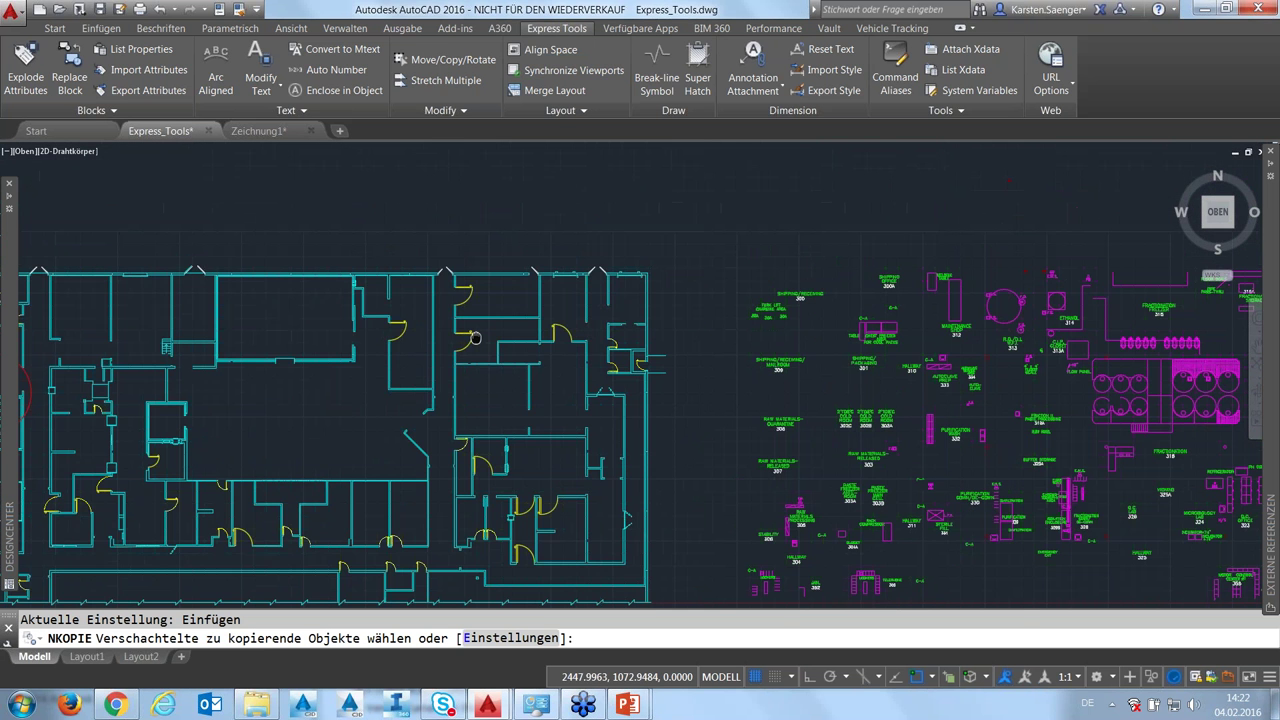
{"action": "scroll", "coordinate": [475, 338], "scroll_direction": "up", "scroll_amount": 3}
{"action": "scroll", "coordinate": [490, 355], "scroll_direction": "up", "scroll_amount": 3}
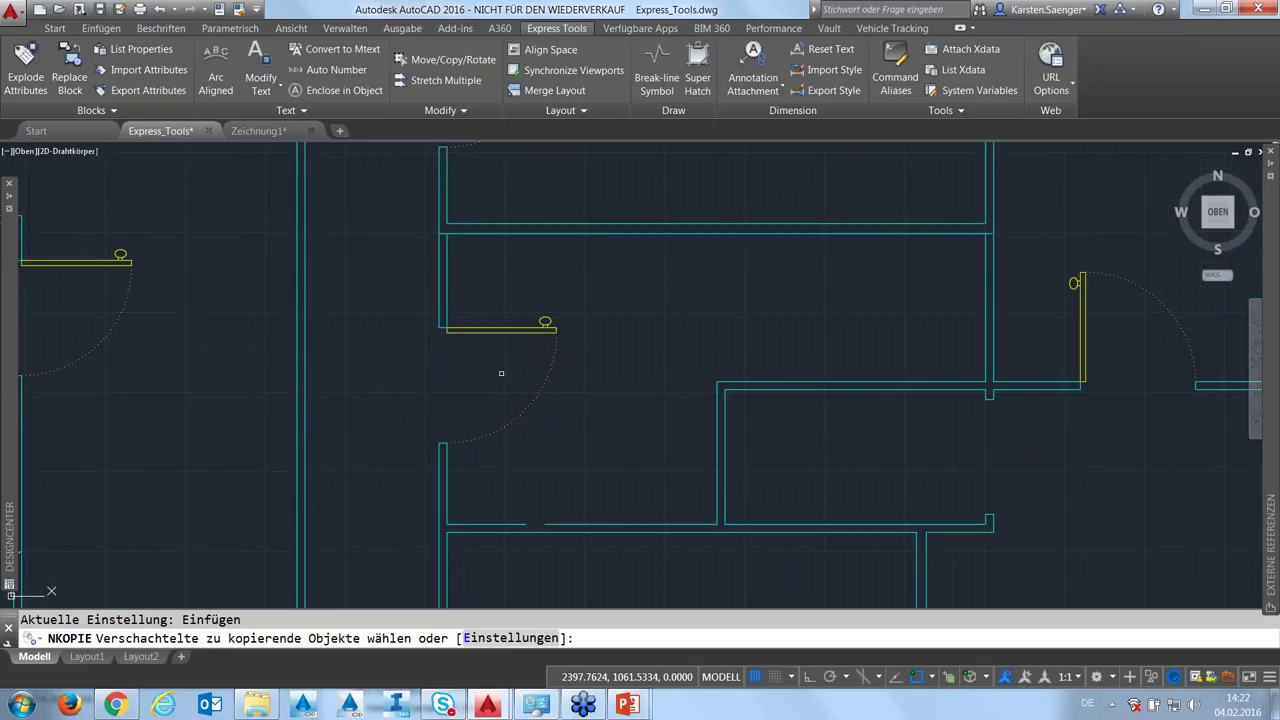
{"action": "key", "text": "Return"}
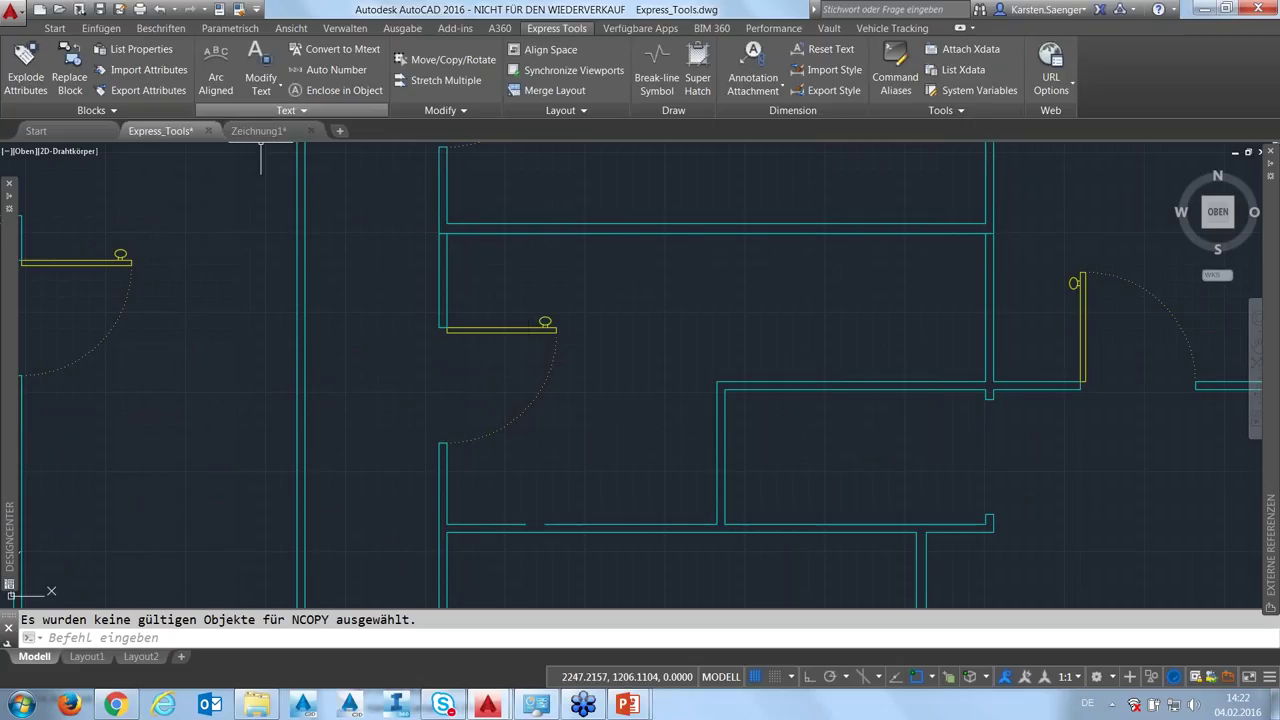
Restart the nested copy and pick two edges of the door leaf
{"action": "left_click", "coordinate": [120, 111]}
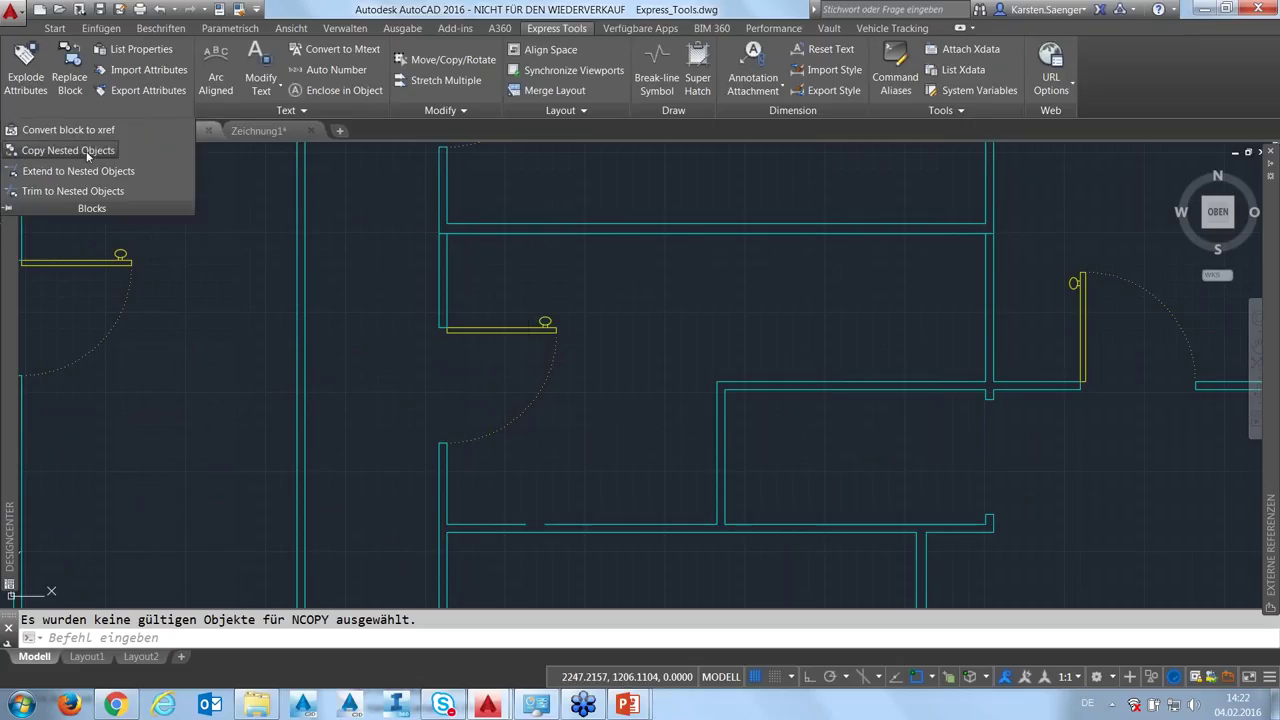
{"action": "left_click", "coordinate": [104, 151]}
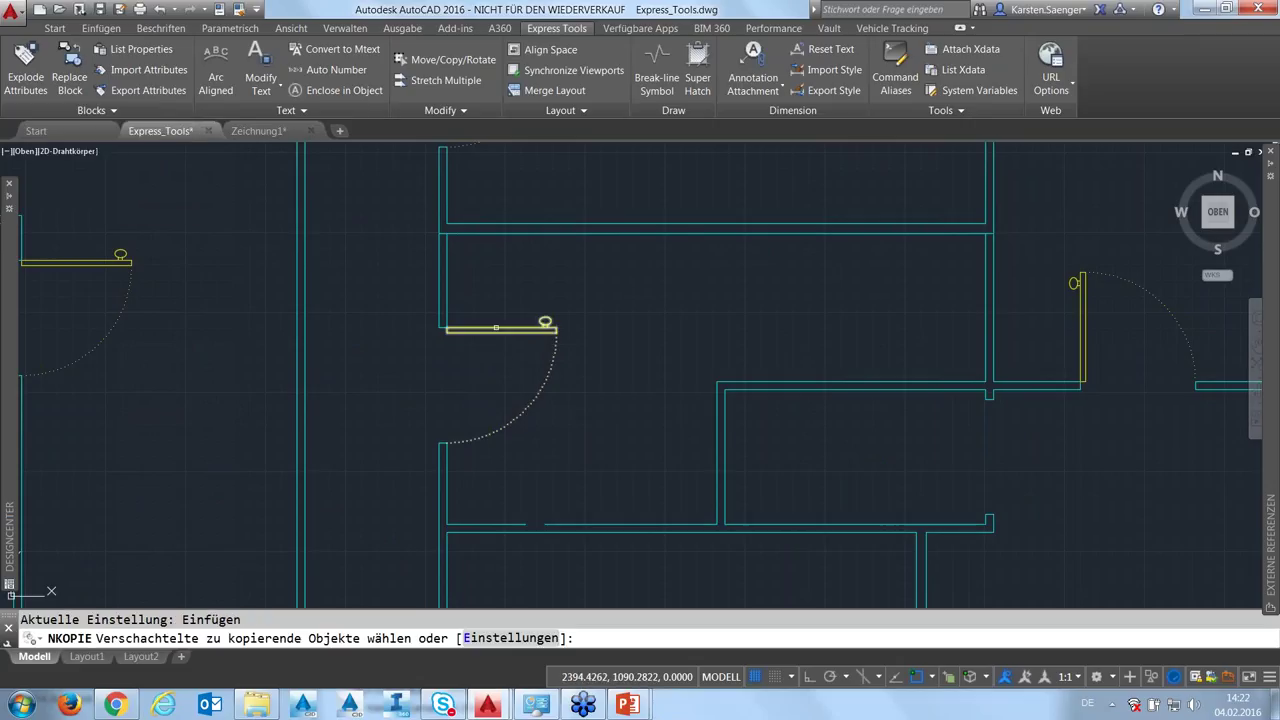
{"action": "scroll", "coordinate": [496, 327], "scroll_direction": "up", "scroll_amount": 2}
{"action": "scroll", "coordinate": [496, 327], "scroll_direction": "up", "scroll_amount": 2}
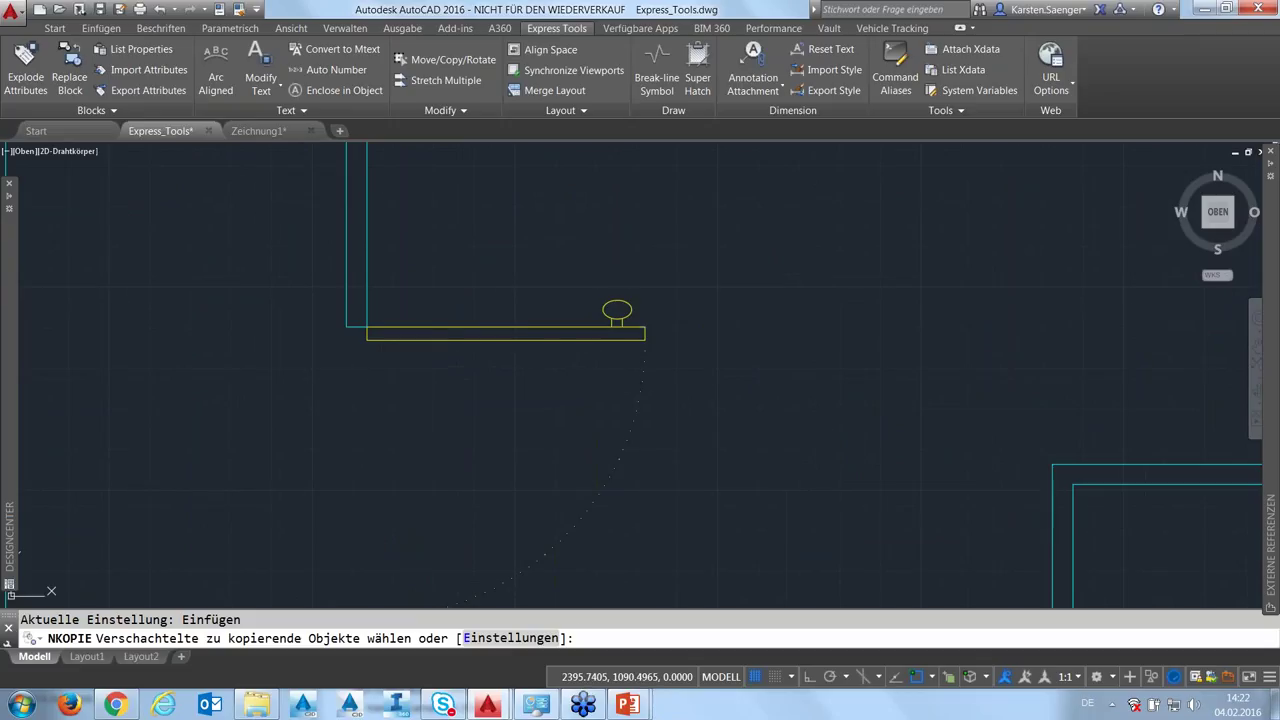
{"action": "left_click", "coordinate": [497, 326]}
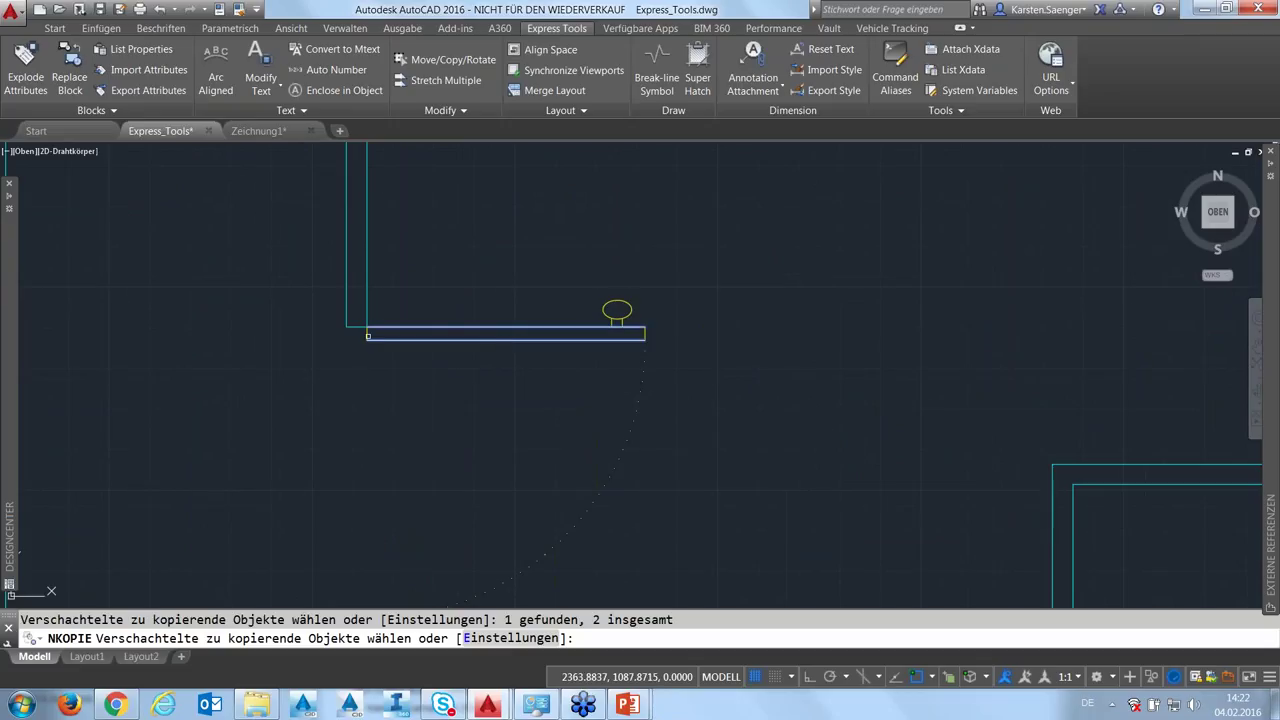
{"action": "left_click", "coordinate": [643, 334]}
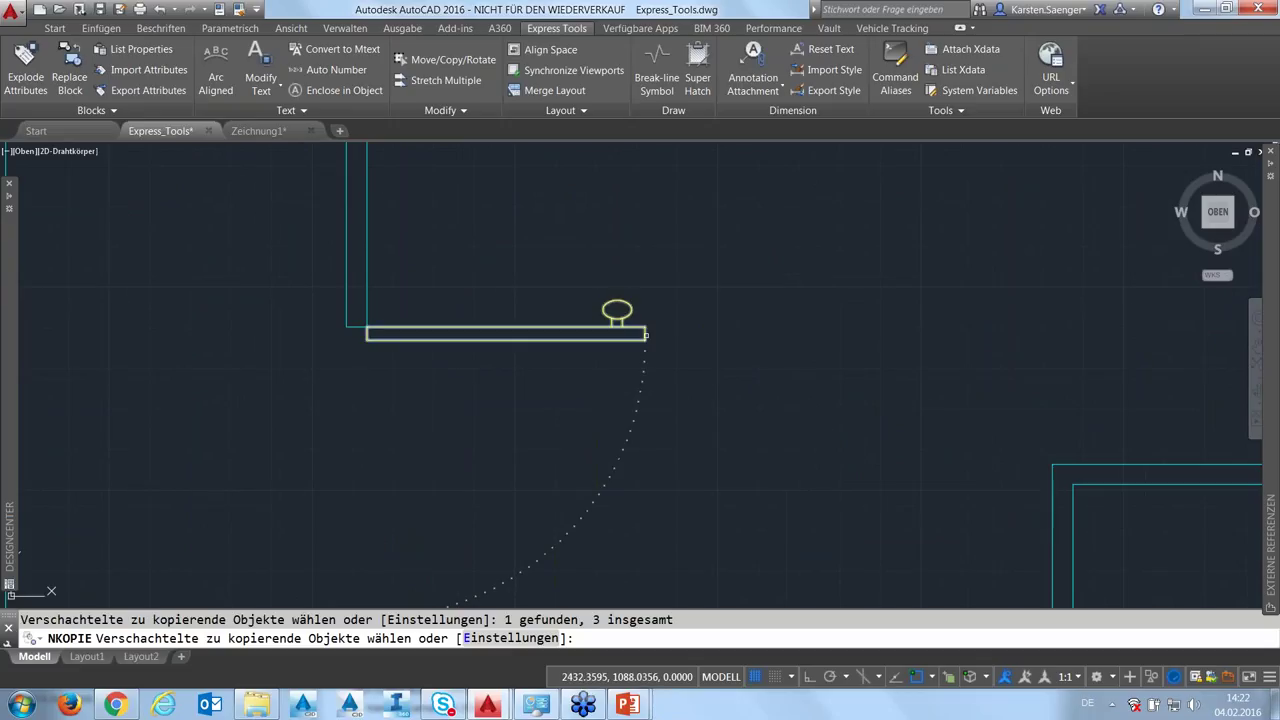
{"action": "key", "text": "Return"}
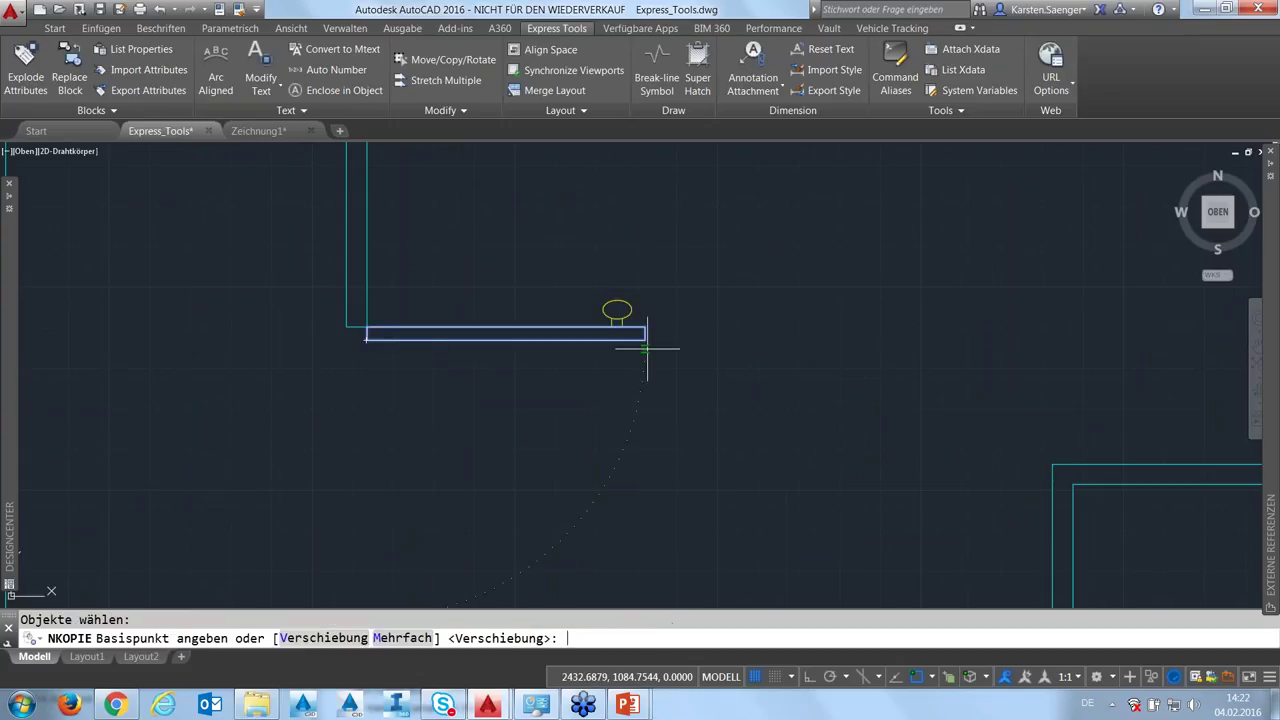
Choose the displacement option, look around the drawing, then cancel the nested copy
{"action": "left_click", "coordinate": [298, 640]}
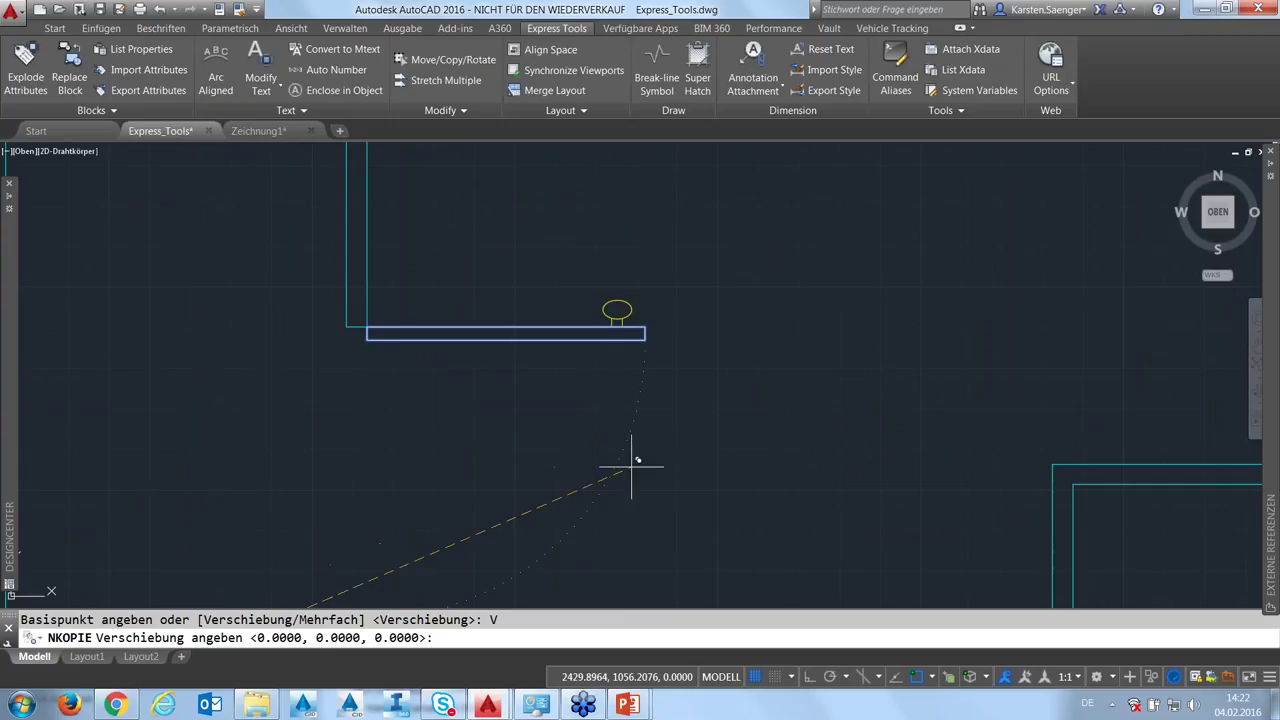
{"action": "scroll", "coordinate": [471, 491], "scroll_direction": "down", "scroll_amount": 3}
{"action": "scroll", "coordinate": [420, 520], "scroll_direction": "down", "scroll_amount": 5}
{"action": "scroll", "coordinate": [674, 334], "scroll_direction": "up", "scroll_amount": 3}
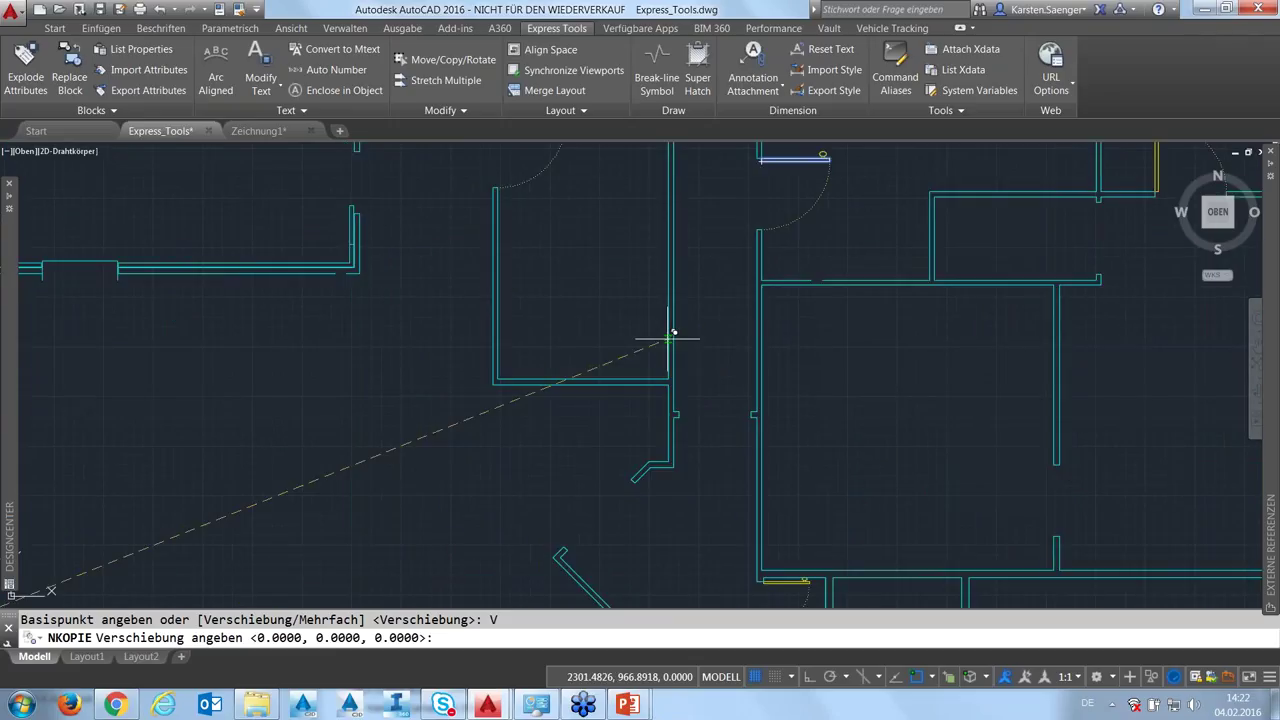
{"action": "scroll", "coordinate": [366, 468], "scroll_direction": "down", "scroll_amount": 3}
{"action": "scroll", "coordinate": [366, 468], "scroll_direction": "down", "scroll_amount": 2}
{"action": "scroll", "coordinate": [358, 468], "scroll_direction": "down", "scroll_amount": 2}
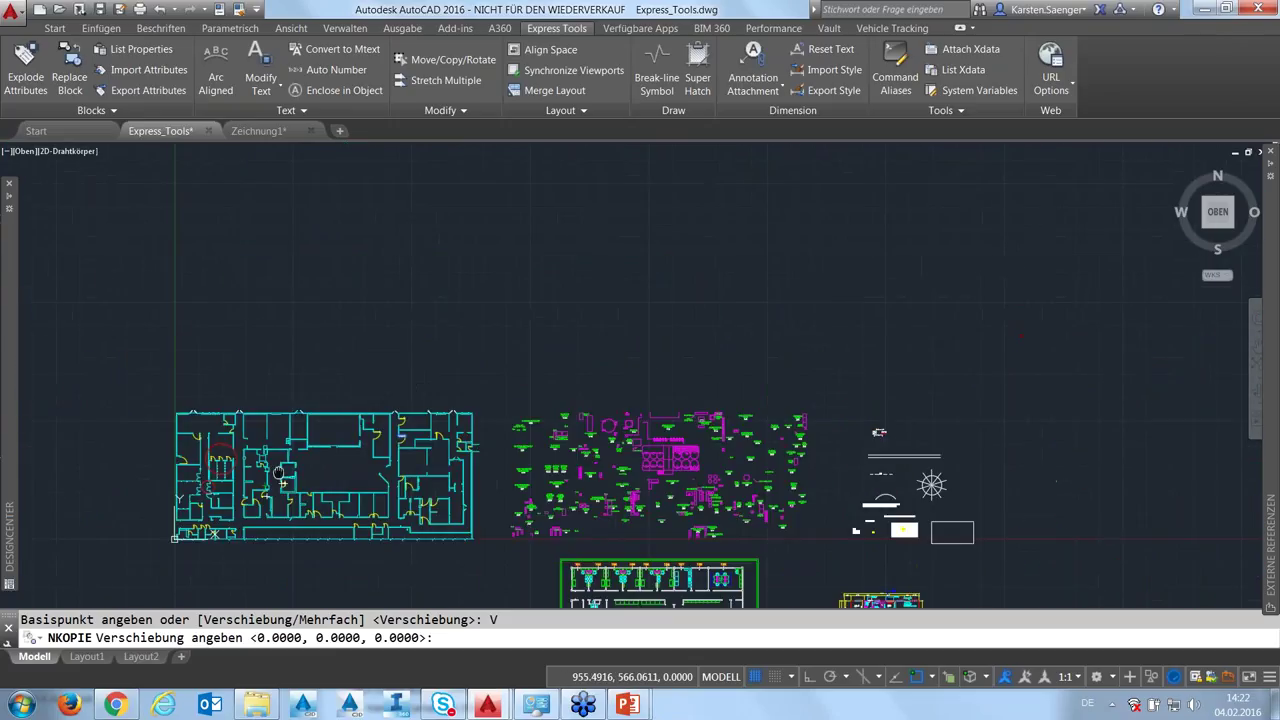
{"action": "middle_click_drag", "start_coordinate": [186, 480], "coordinate": [223, 491]}
{"action": "key", "text": "Escape"}
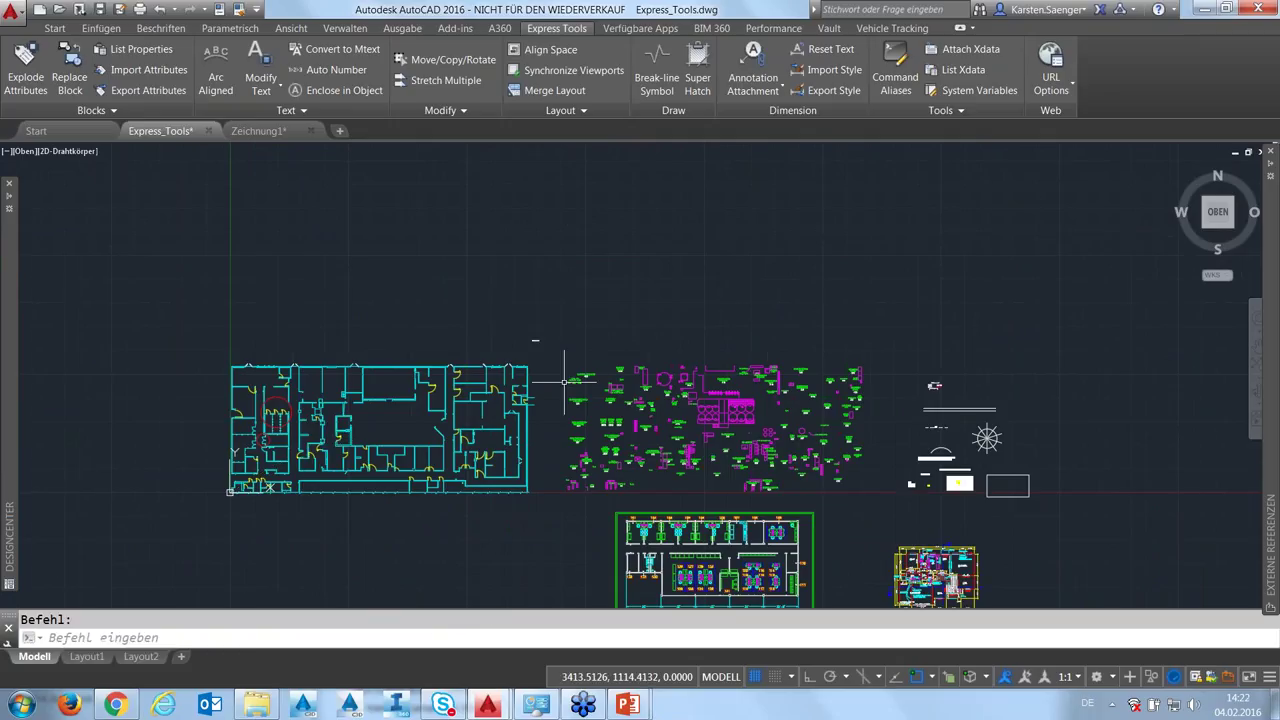
Select the copied door rectangle to inspect it, then clear the selection
{"action": "scroll", "coordinate": [523, 337], "scroll_direction": "up", "scroll_amount": 3}
{"action": "scroll", "coordinate": [600, 370], "scroll_direction": "up", "scroll_amount": 6}
{"action": "scroll", "coordinate": [625, 381], "scroll_direction": "down", "scroll_amount": 2}
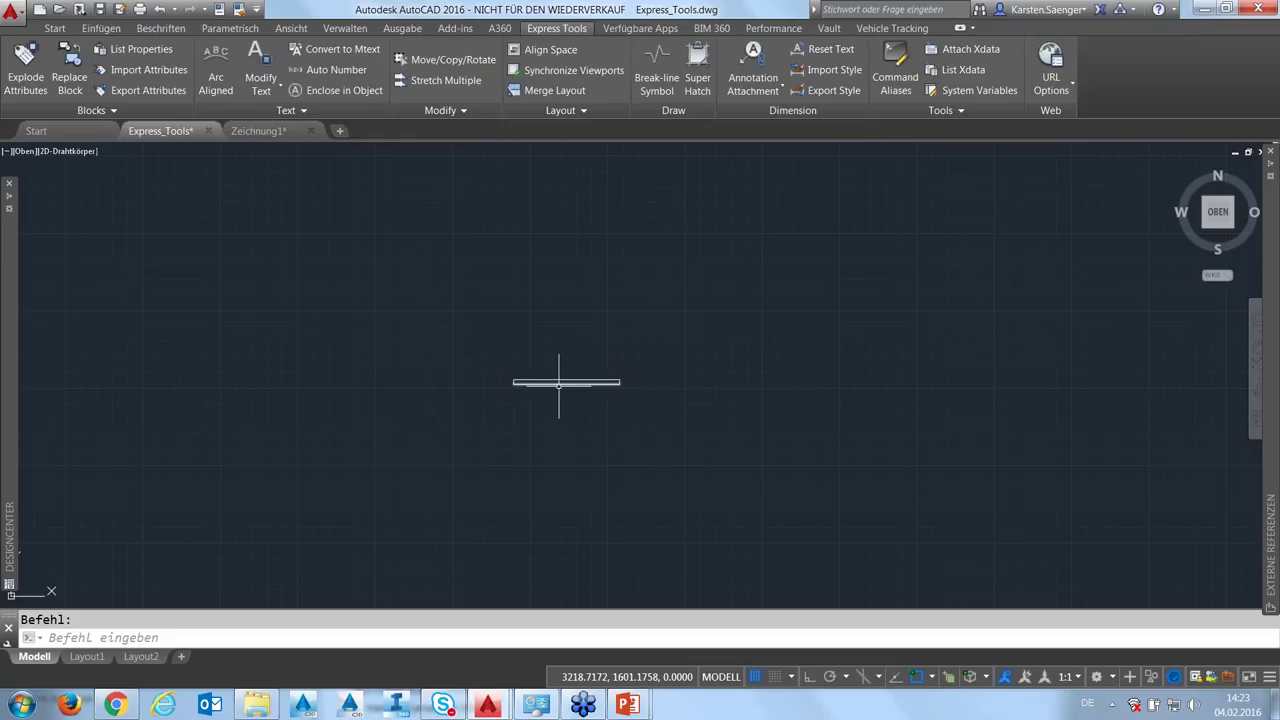
{"action": "left_click", "coordinate": [558, 382]}
{"action": "key", "text": "Escape"}
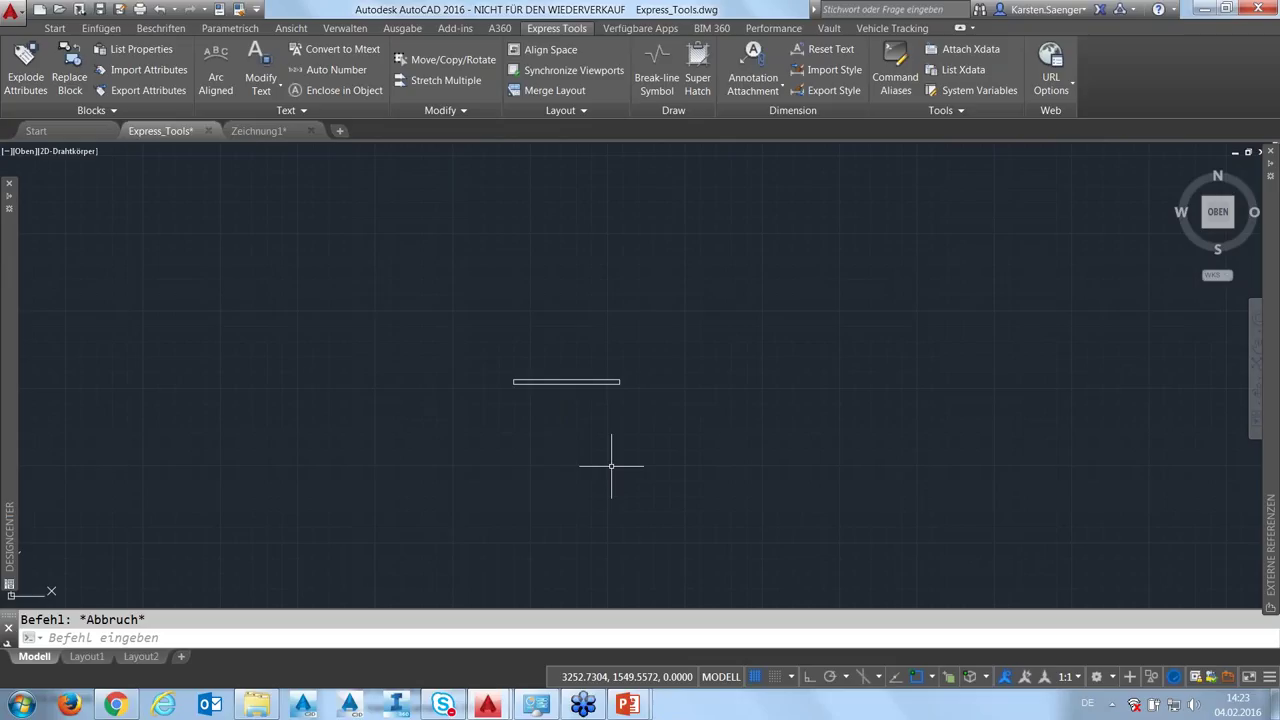
Zoom out and switch to the Zeichnung1 drawing
{"action": "scroll", "coordinate": [611, 465], "scroll_direction": "down", "scroll_amount": 3}
{"action": "scroll", "coordinate": [608, 458], "scroll_direction": "down", "scroll_amount": 5}
{"action": "scroll", "coordinate": [602, 457], "scroll_direction": "down", "scroll_amount": 3}
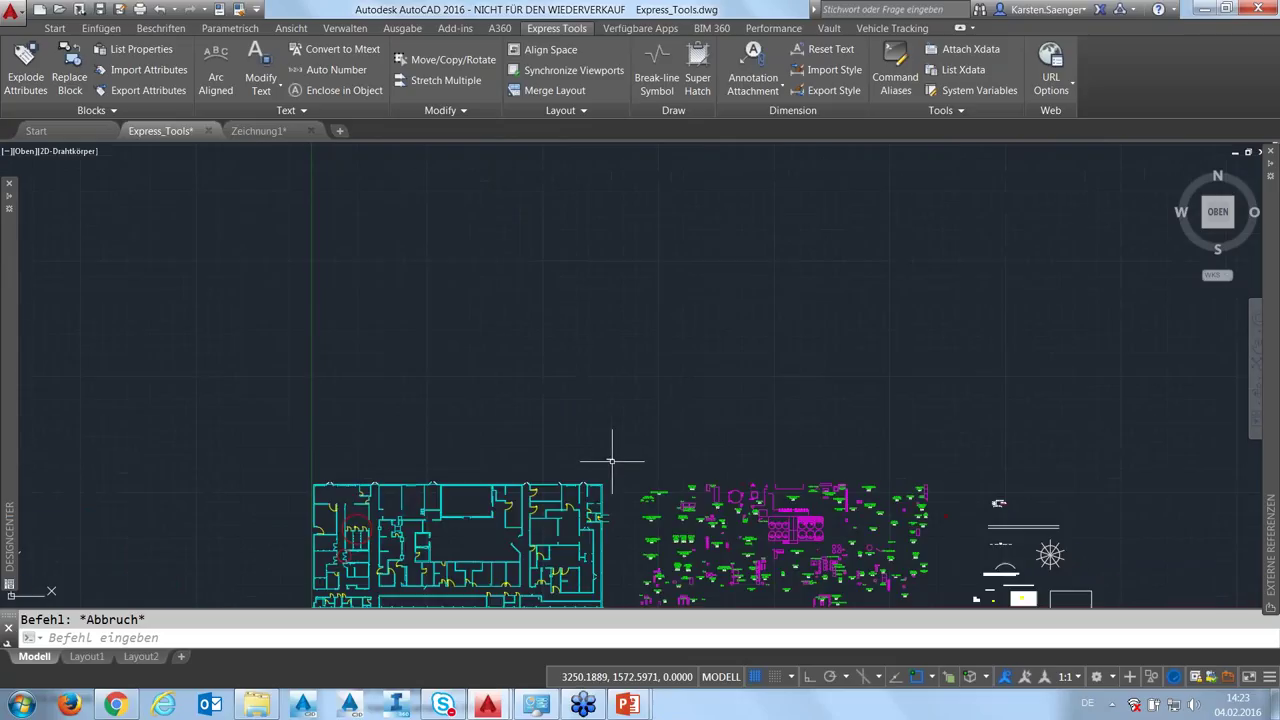
{"action": "key", "text": "ctrl+Tab"}
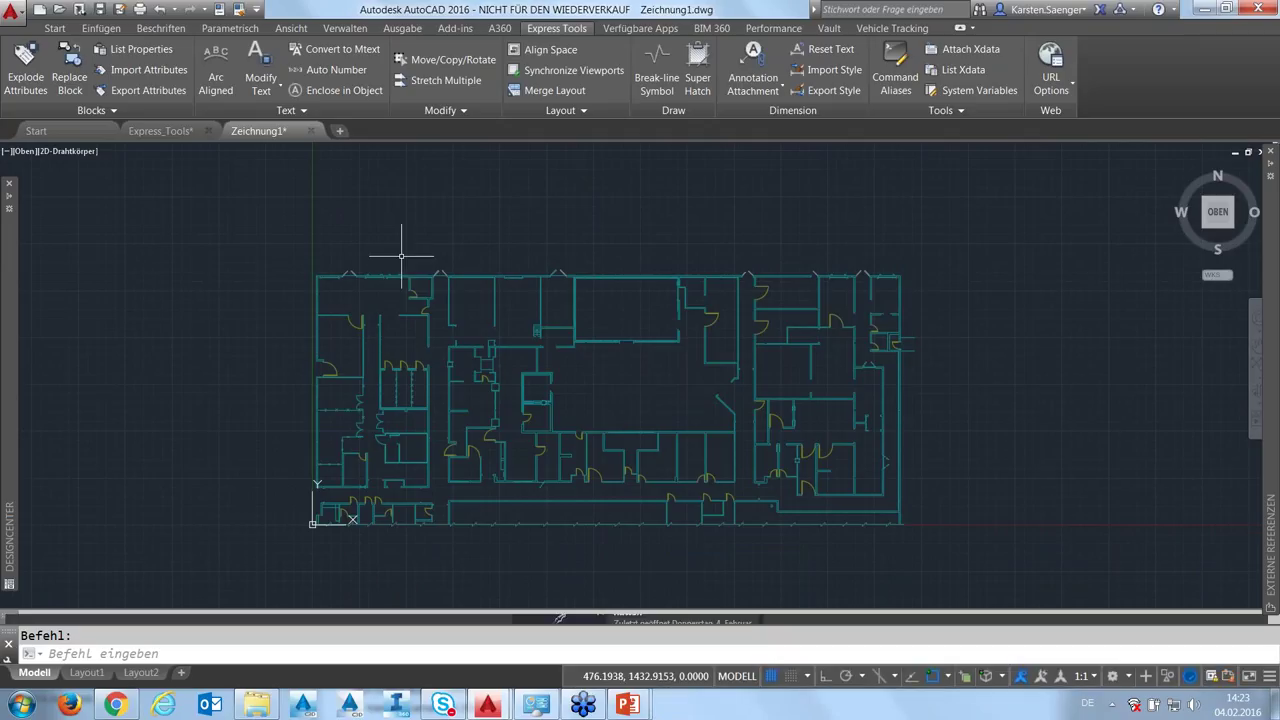
{"action": "left_click", "coordinate": [444, 284]}
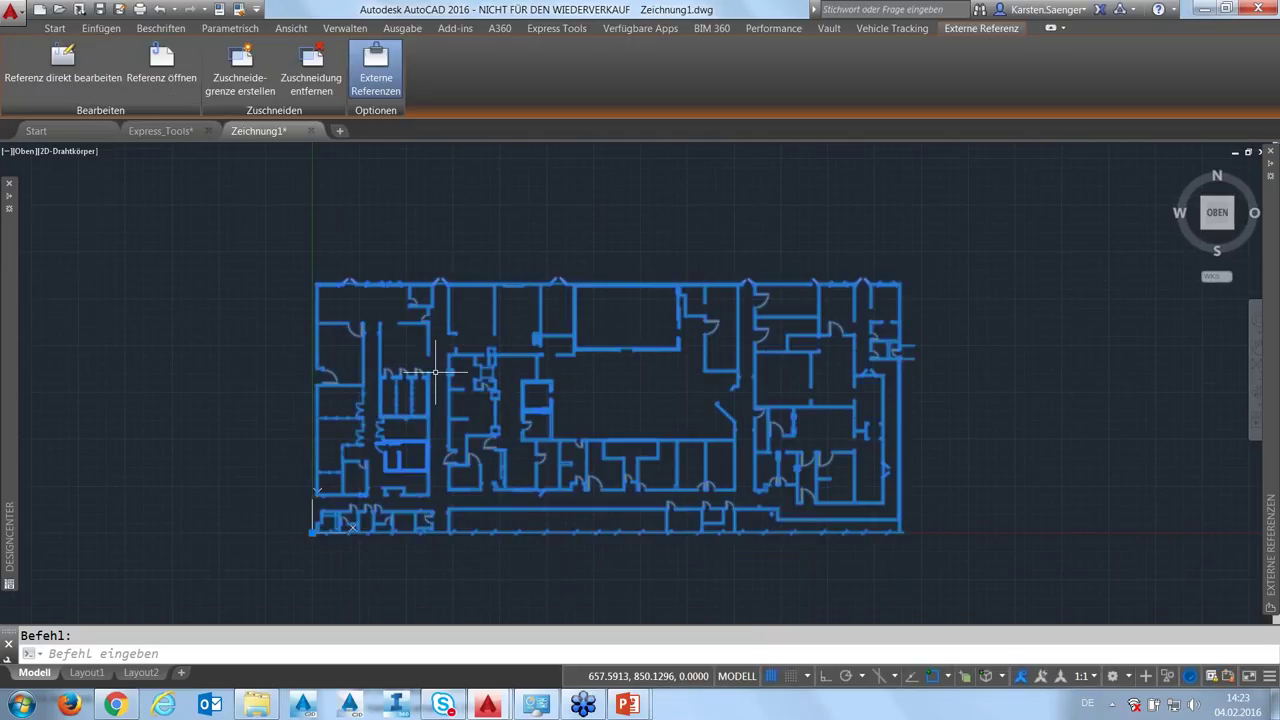
{"action": "key", "text": "Escape"}
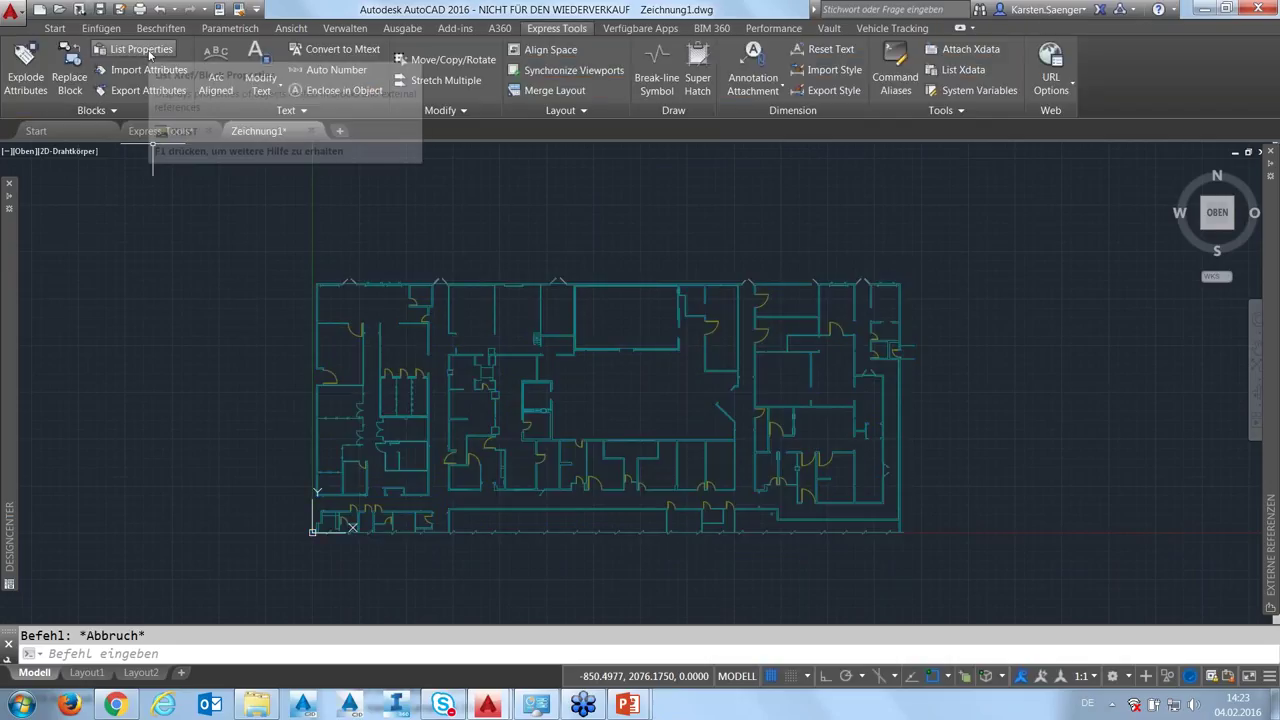
{"action": "left_click", "coordinate": [141, 49]}
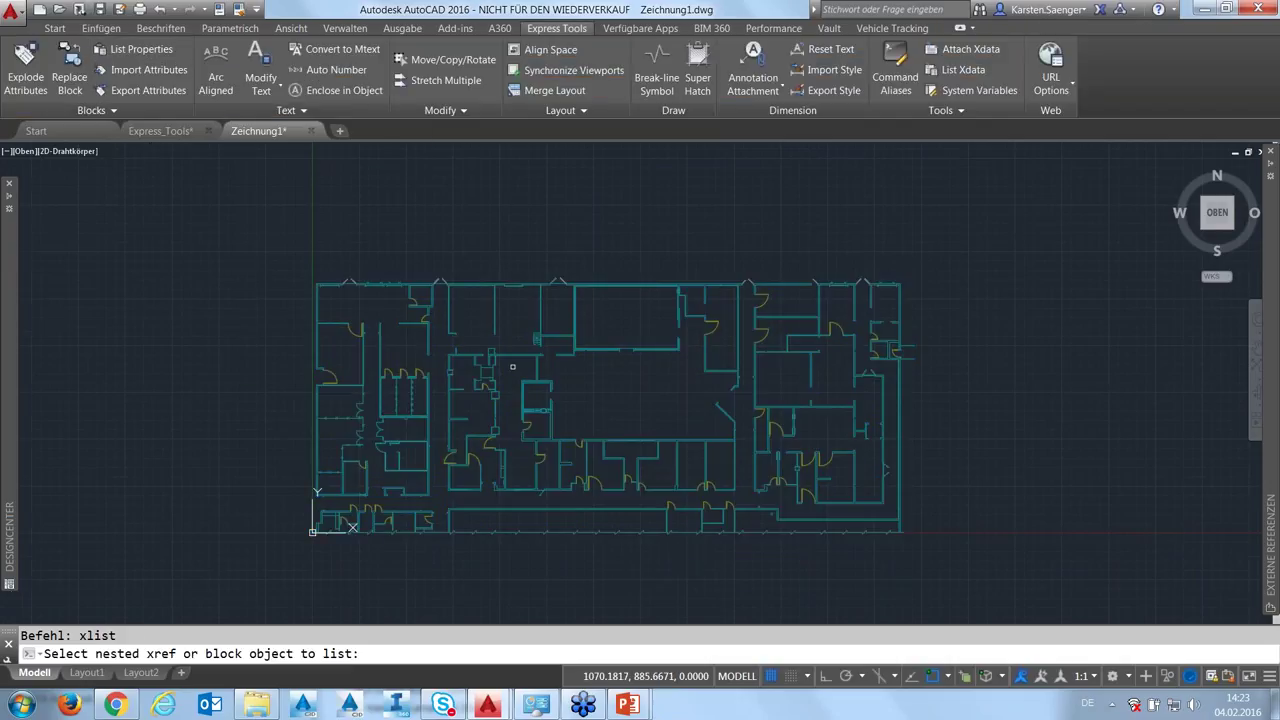
{"action": "scroll", "coordinate": [512, 366], "scroll_direction": "up", "scroll_amount": 3}
{"action": "scroll", "coordinate": [512, 366], "scroll_direction": "up", "scroll_amount": 2}
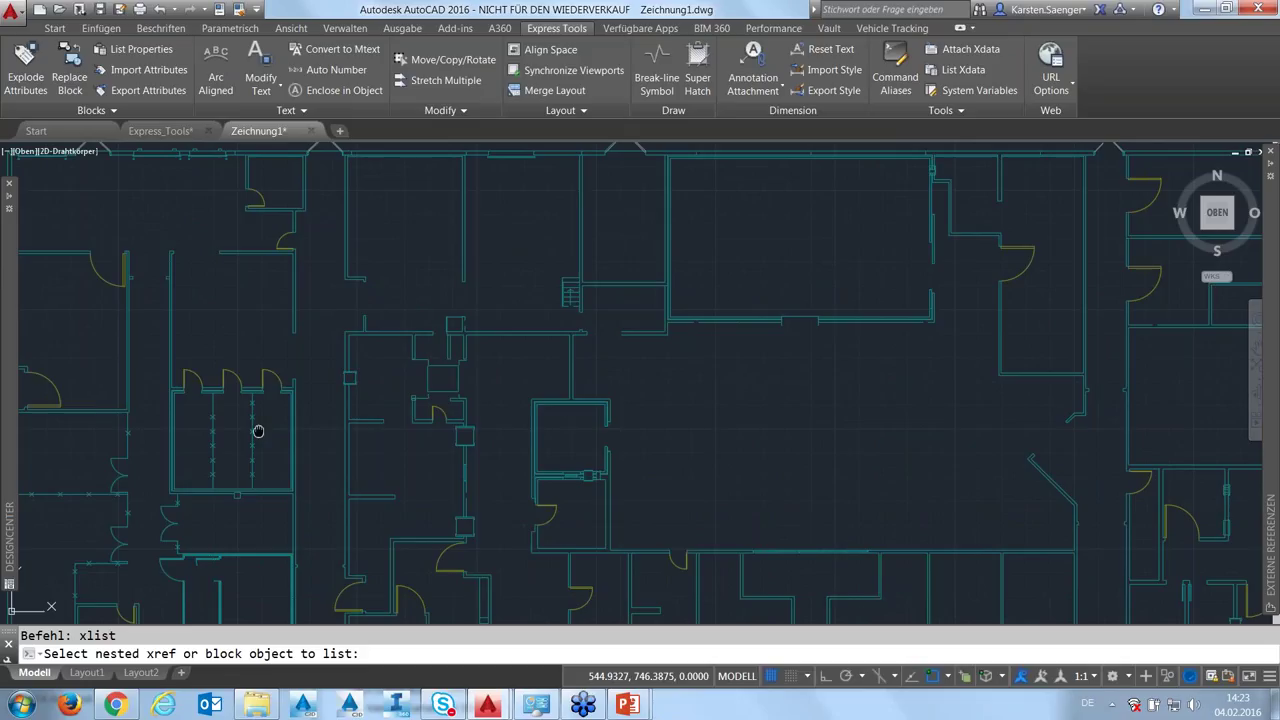
{"action": "middle_click_drag", "start_coordinate": [258, 431], "coordinate": [370, 332]}
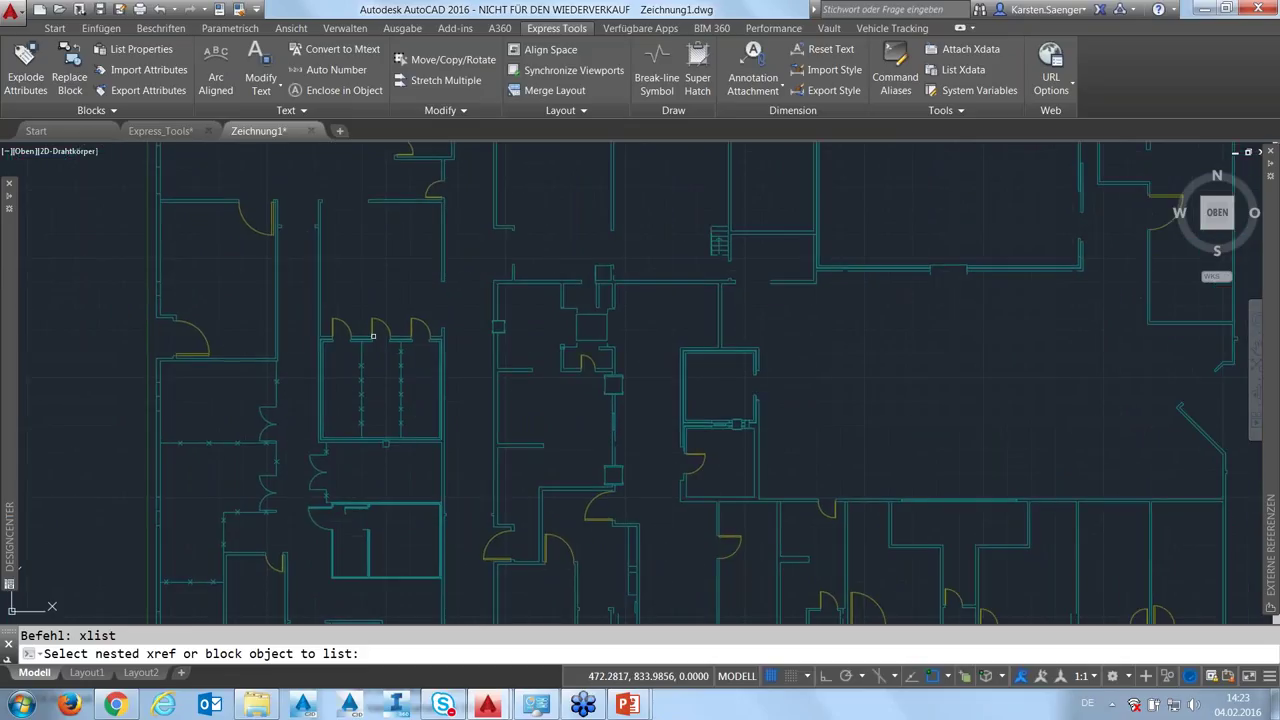
{"action": "left_click", "coordinate": [376, 333]}
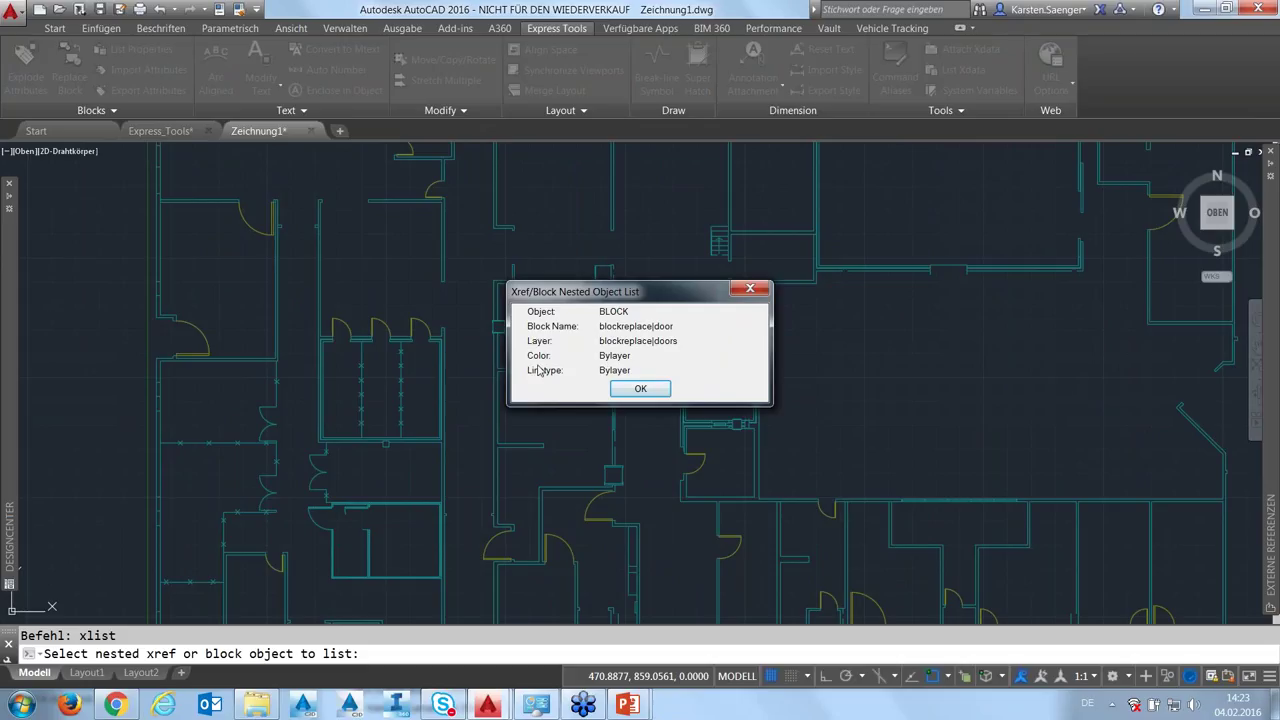
{"action": "left_click", "coordinate": [640, 388]}
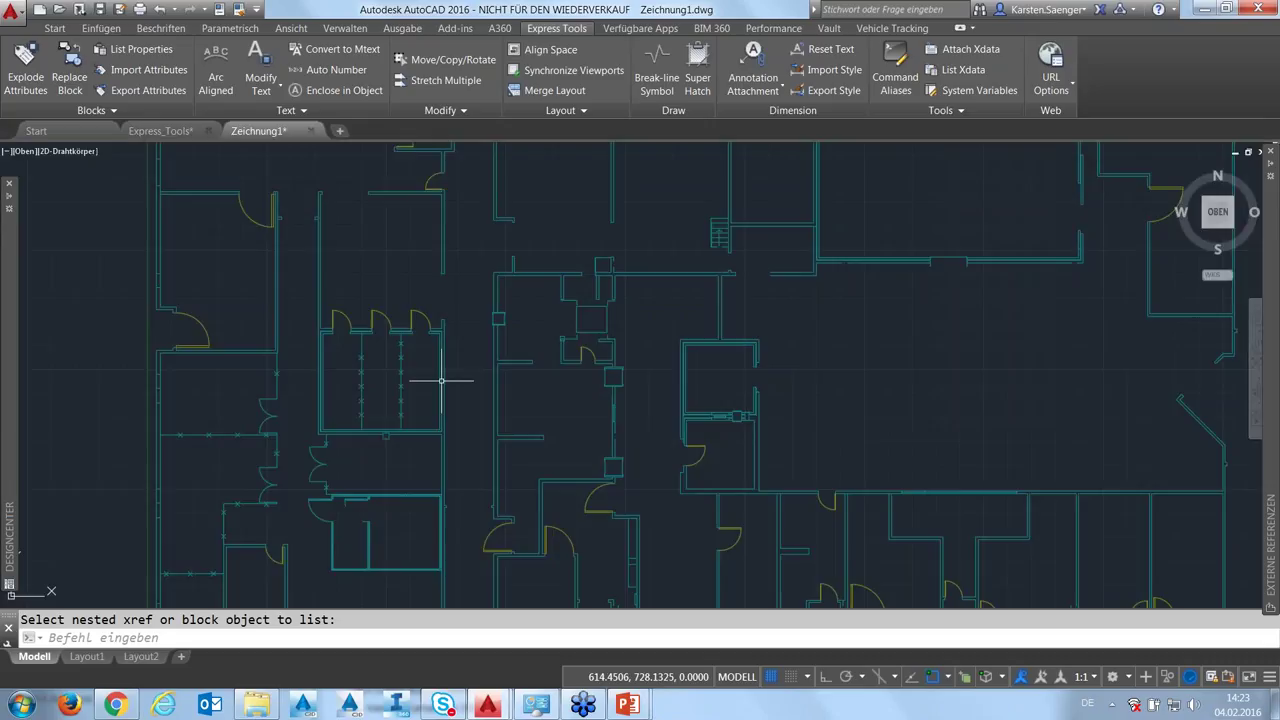
{"action": "left_click", "coordinate": [441, 380]}
{"action": "key", "text": "Escape"}
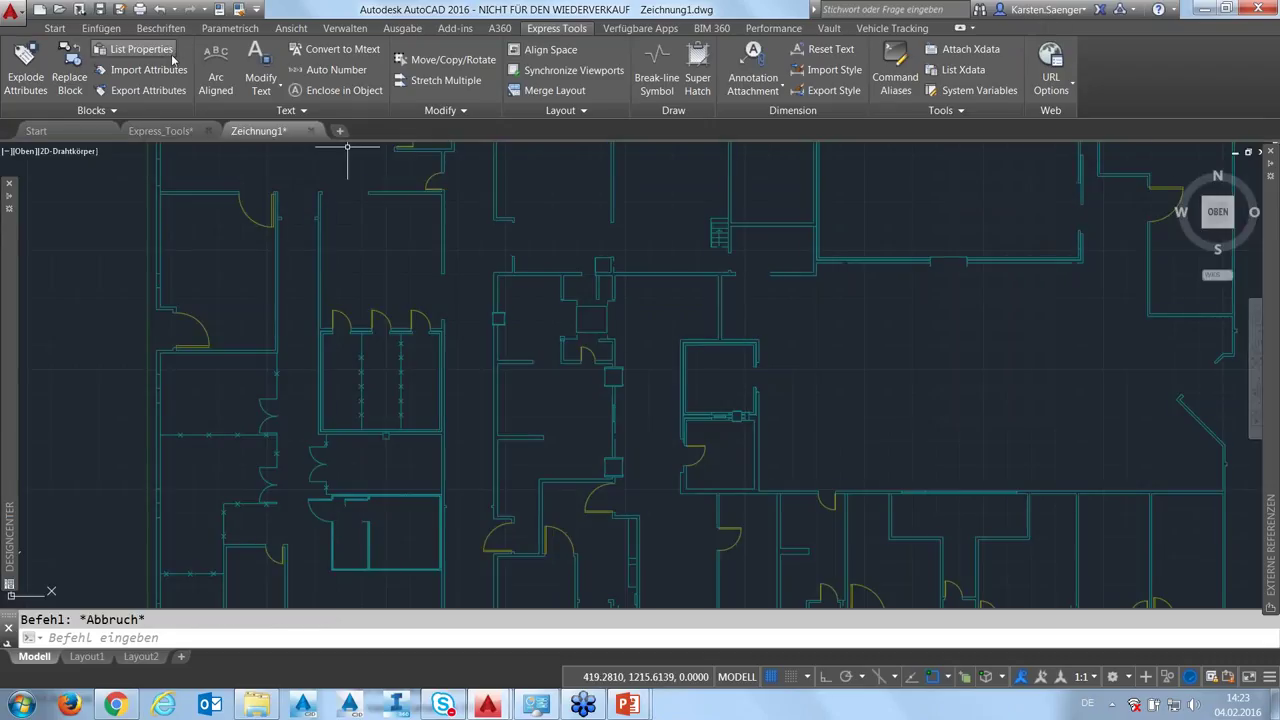
{"action": "left_click", "coordinate": [140, 49]}
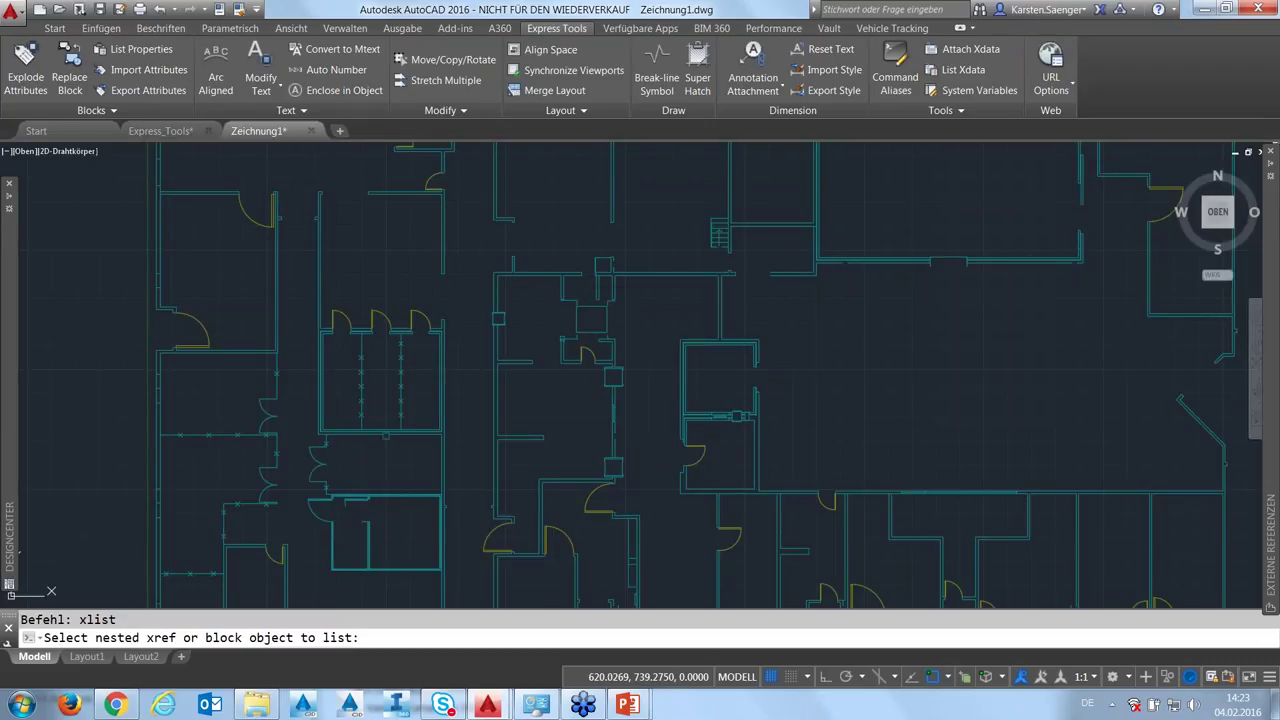
{"action": "left_click", "coordinate": [560, 417]}
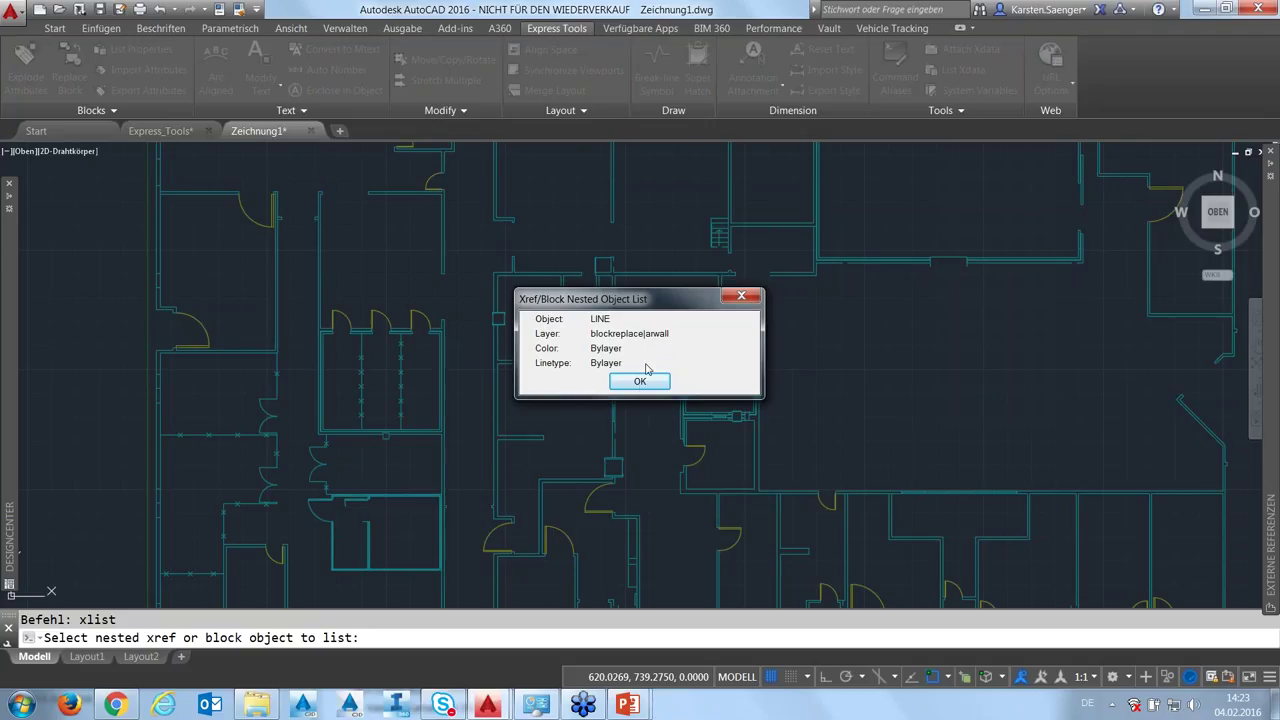
{"action": "left_click", "coordinate": [640, 383]}
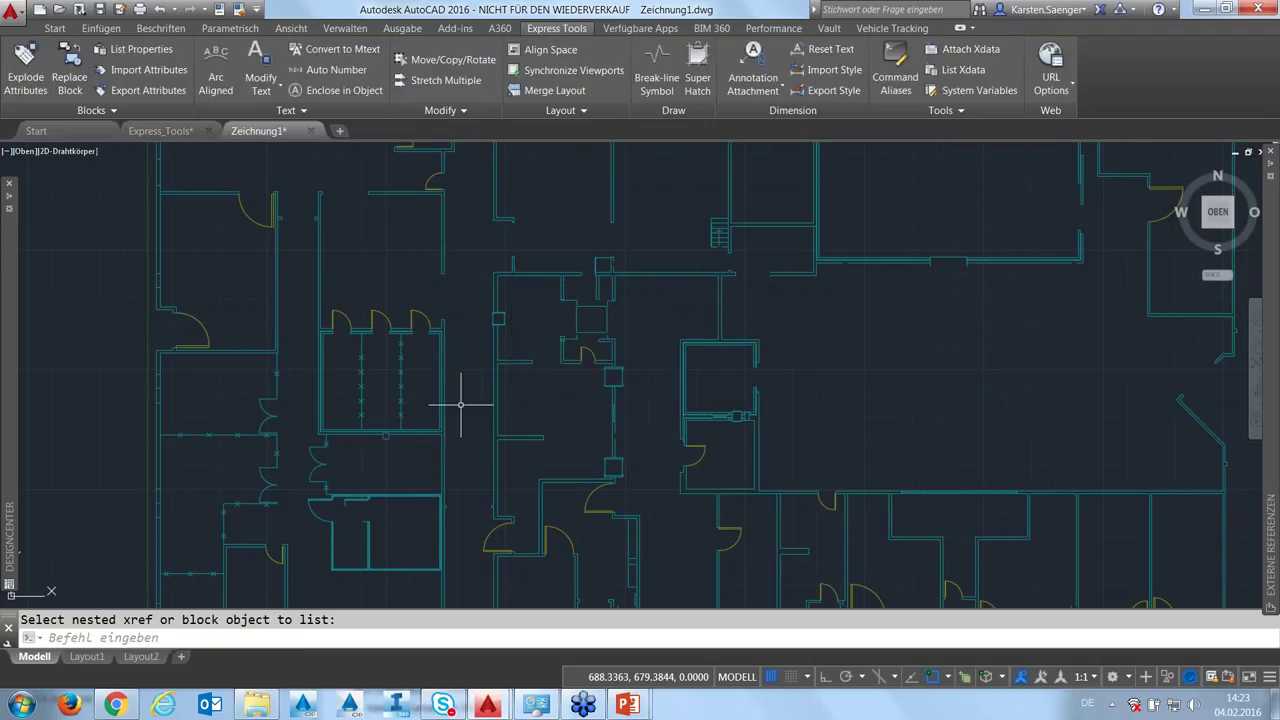
{"action": "scroll", "coordinate": [440, 395], "scroll_direction": "down", "scroll_amount": 2}
{"action": "scroll", "coordinate": [437, 380], "scroll_direction": "down", "scroll_amount": 1}
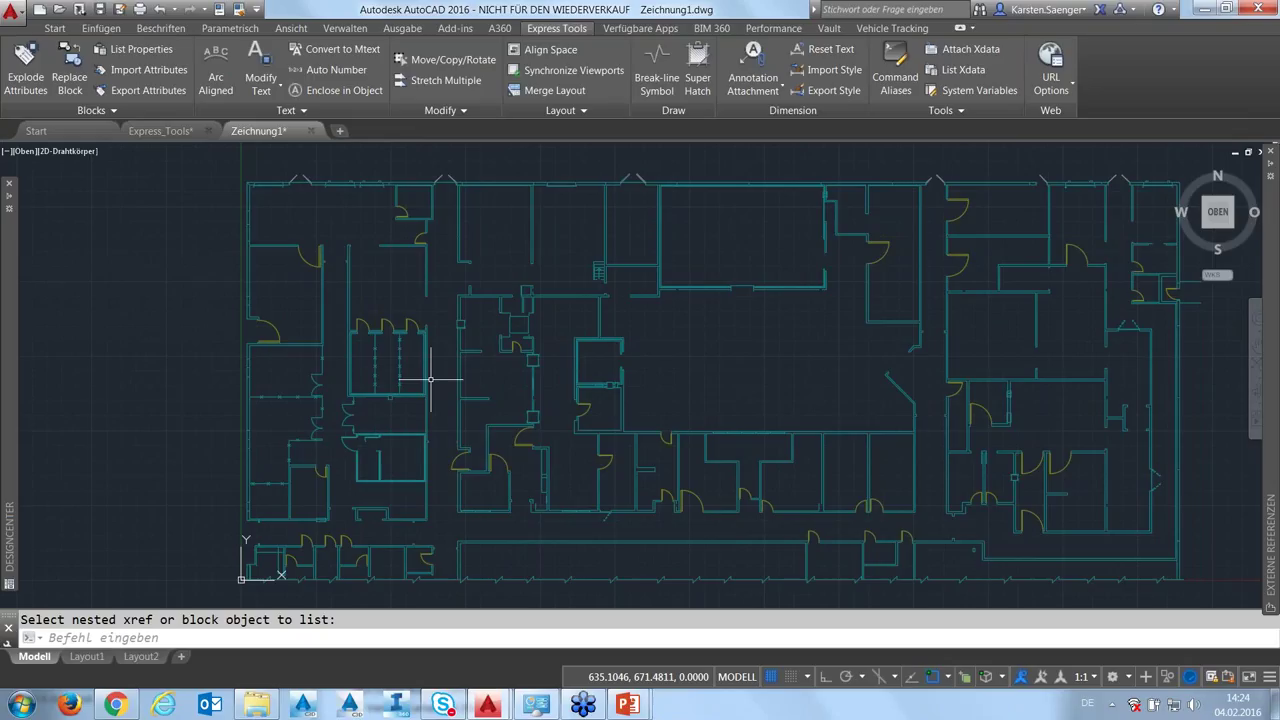
Return to Express_Tools.dwg, frame the arc sample above the ARCTEXT note, and launch Arc Aligned text
{"action": "left_click", "coordinate": [165, 131]}
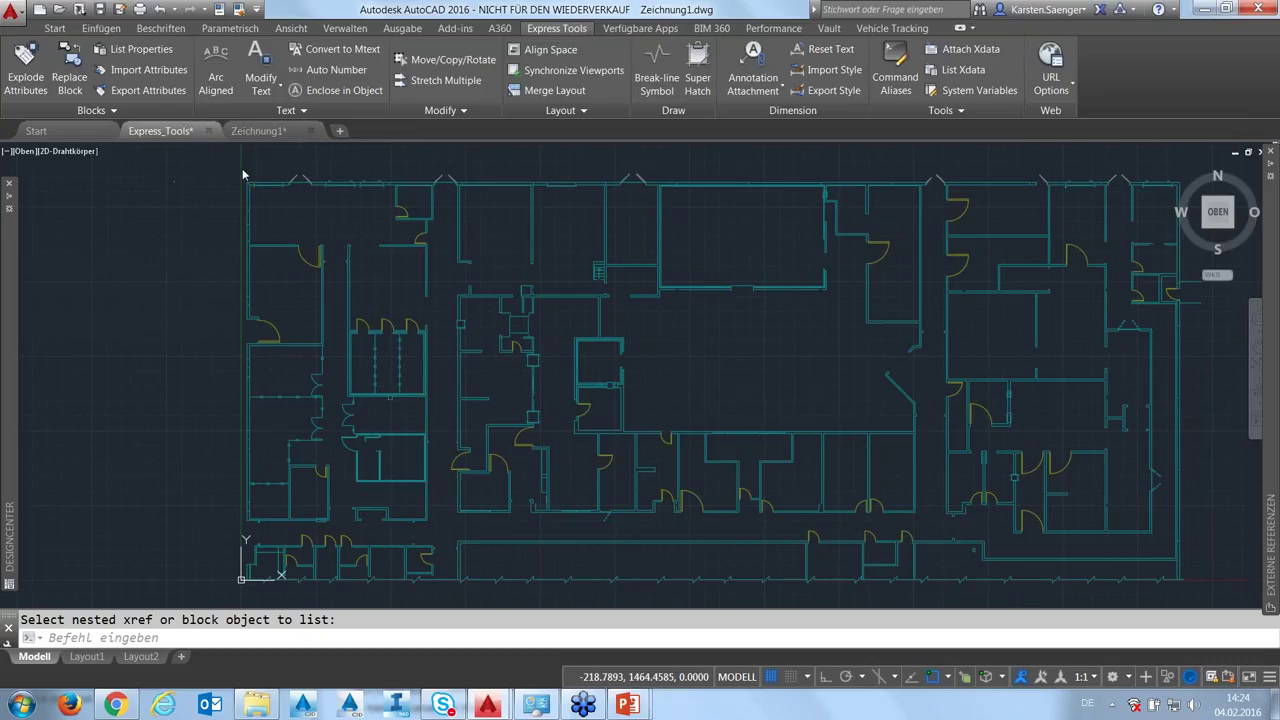
{"action": "mouse_move", "coordinate": [861, 465]}
{"action": "middle_mouse_down"}
{"action": "mouse_move", "coordinate": [561, 385]}
{"action": "mouse_move", "coordinate": [455, 385]}
{"action": "middle_mouse_up"}
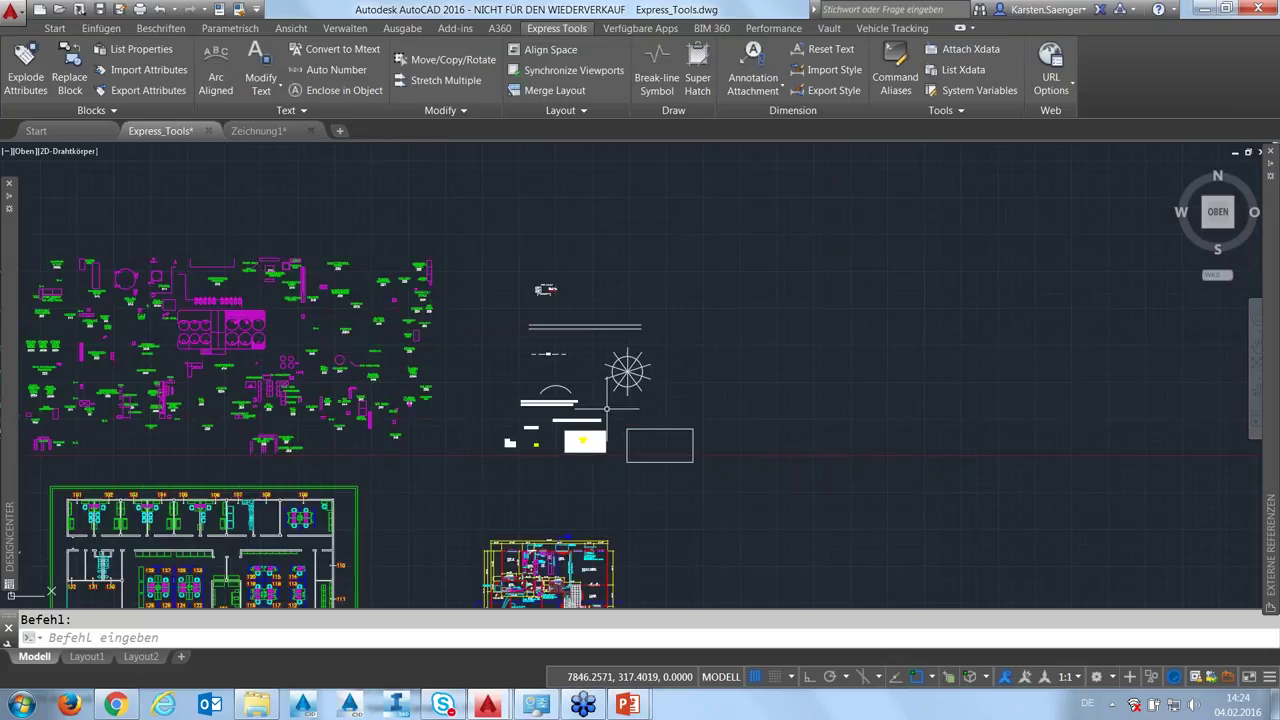
{"action": "scroll", "coordinate": [610, 440], "scroll_direction": "up", "scroll_amount": 4}
{"action": "middle_click_drag", "start_coordinate": [614, 460], "coordinate": [623, 467]}
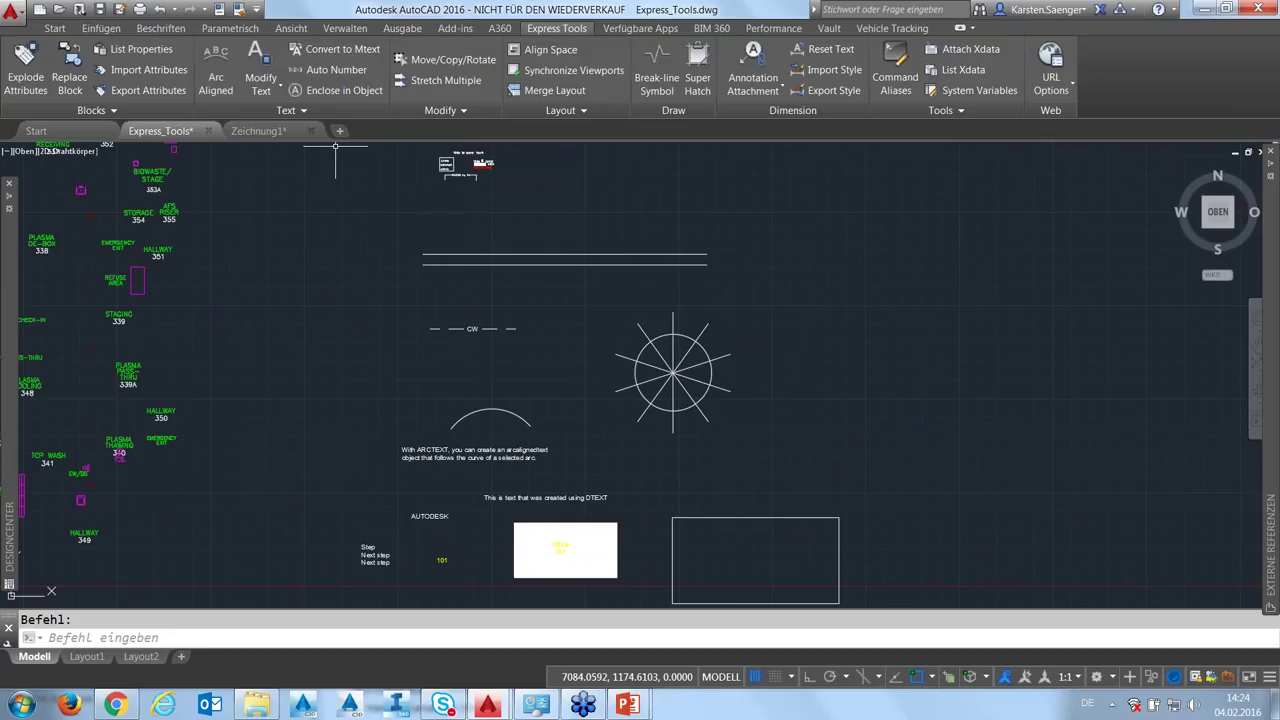
{"action": "middle_click_drag", "start_coordinate": [507, 405], "coordinate": [507, 345]}
{"action": "scroll", "coordinate": [500, 347], "scroll_direction": "up", "scroll_amount": 2}
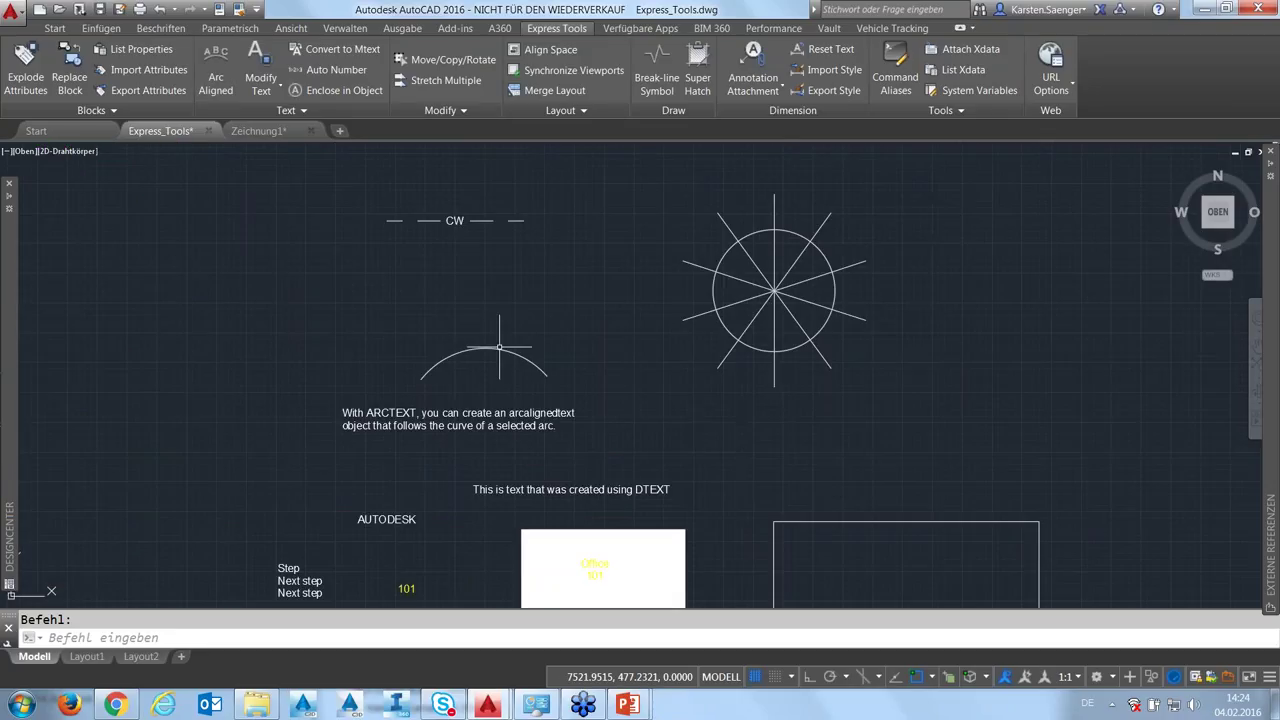
{"action": "scroll", "coordinate": [500, 347], "scroll_direction": "up", "scroll_amount": 2}
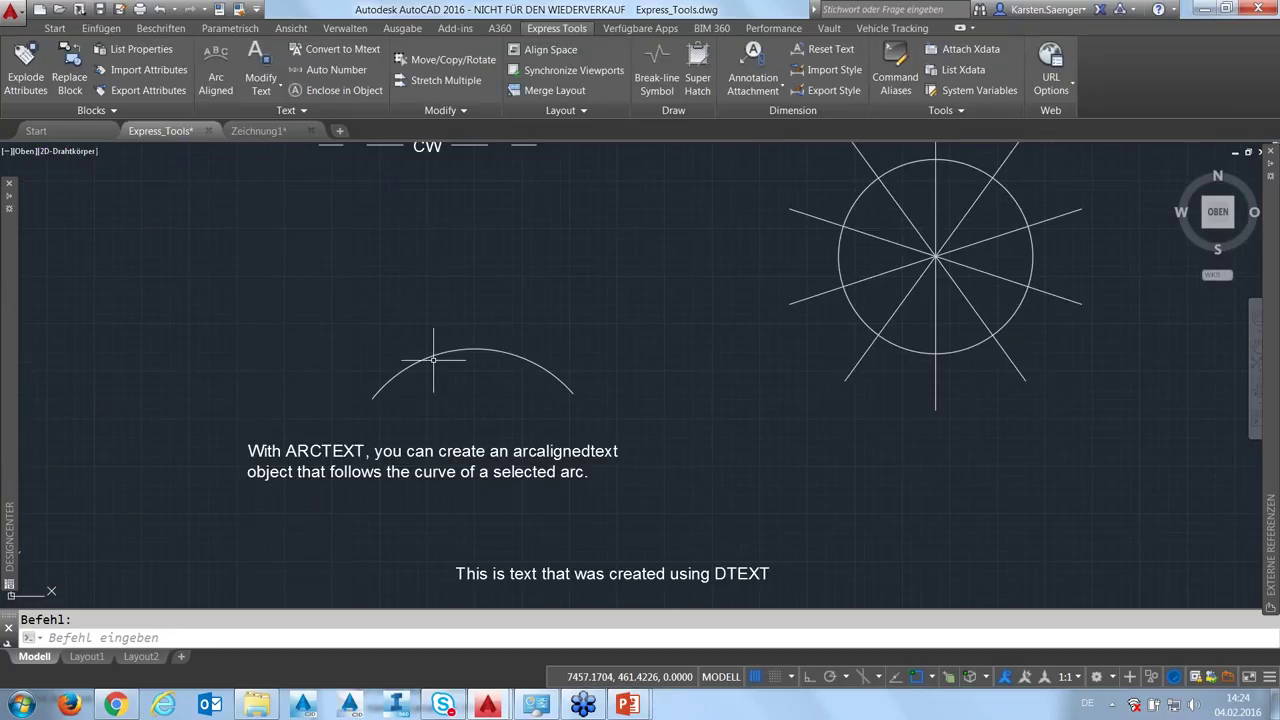
{"action": "scroll", "coordinate": [430, 357], "scroll_direction": "down", "scroll_amount": 2}
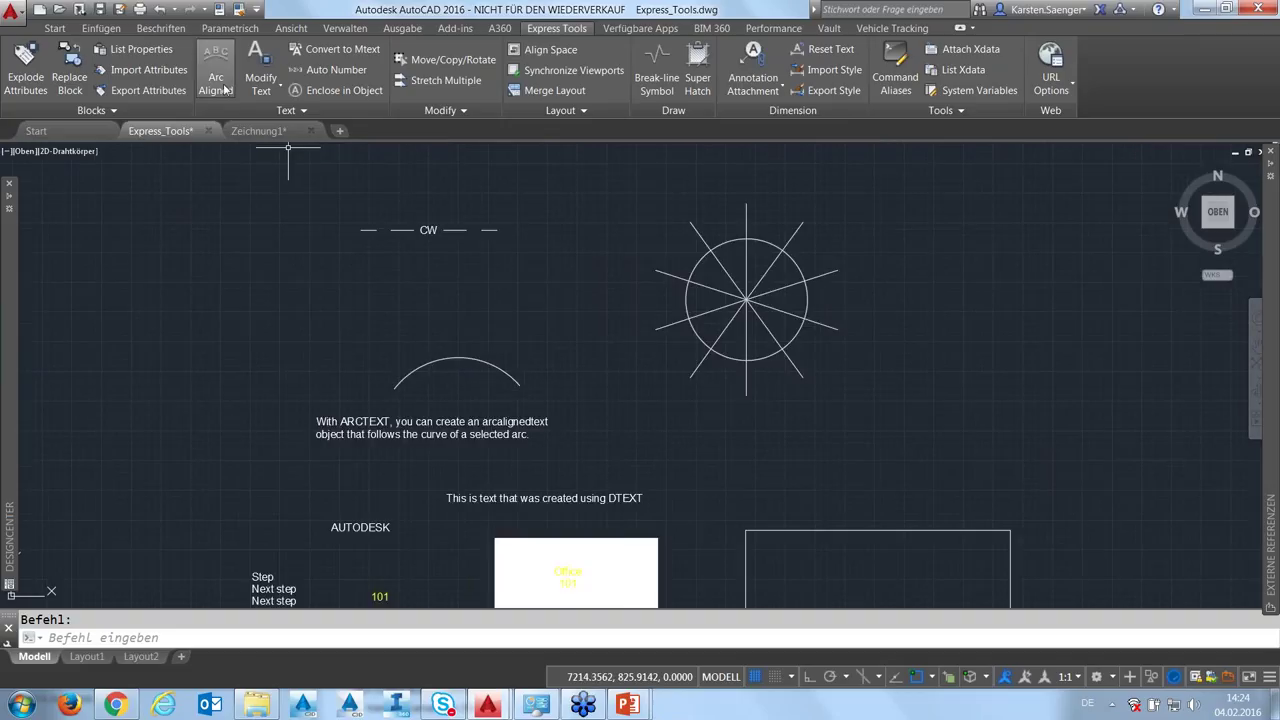
{"action": "middle_click_drag", "start_coordinate": [374, 396], "coordinate": [378, 404]}
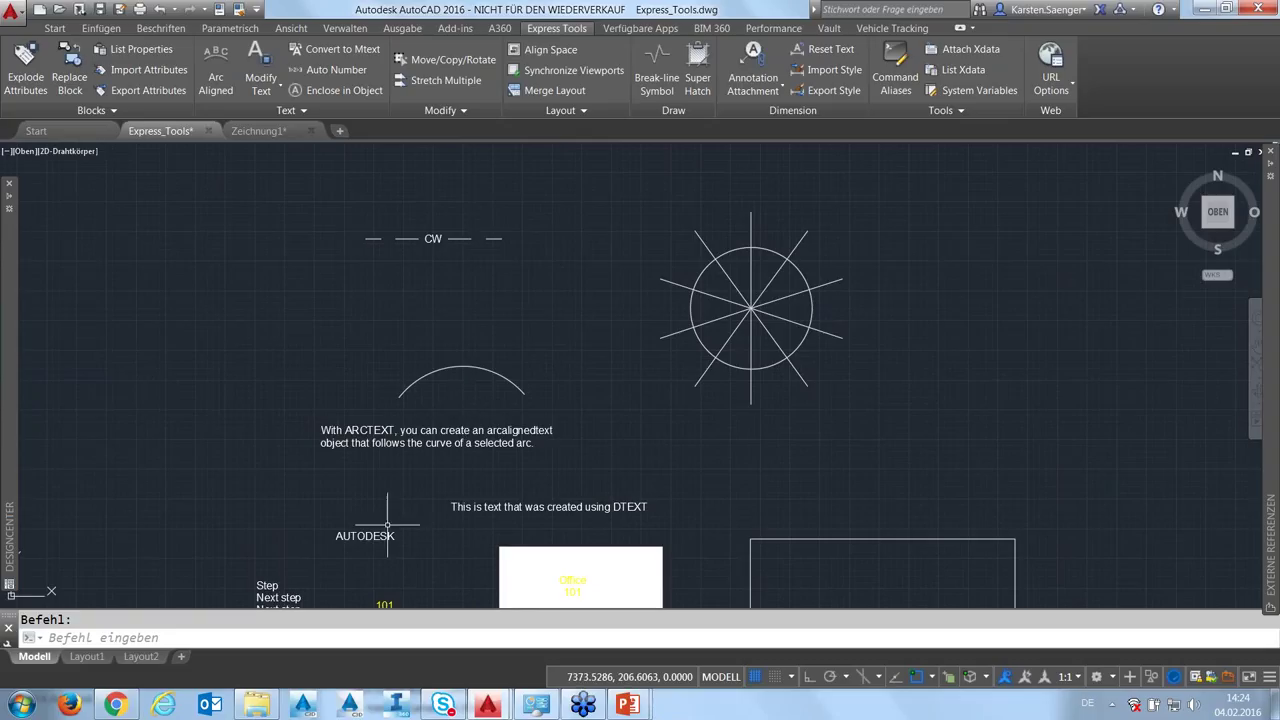
{"action": "left_click", "coordinate": [215, 77]}
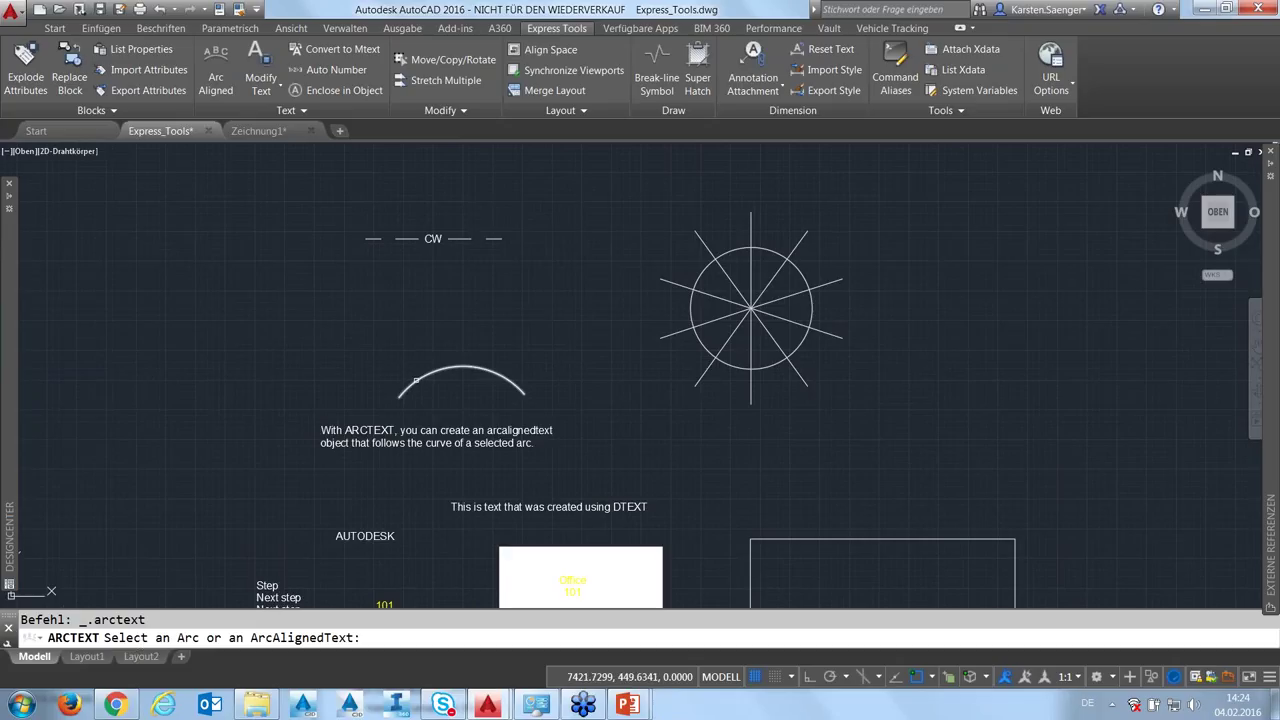
Place AUTODESK along the arc with text height 6 and offset 4 from the arc
{"action": "left_click", "coordinate": [416, 381]}
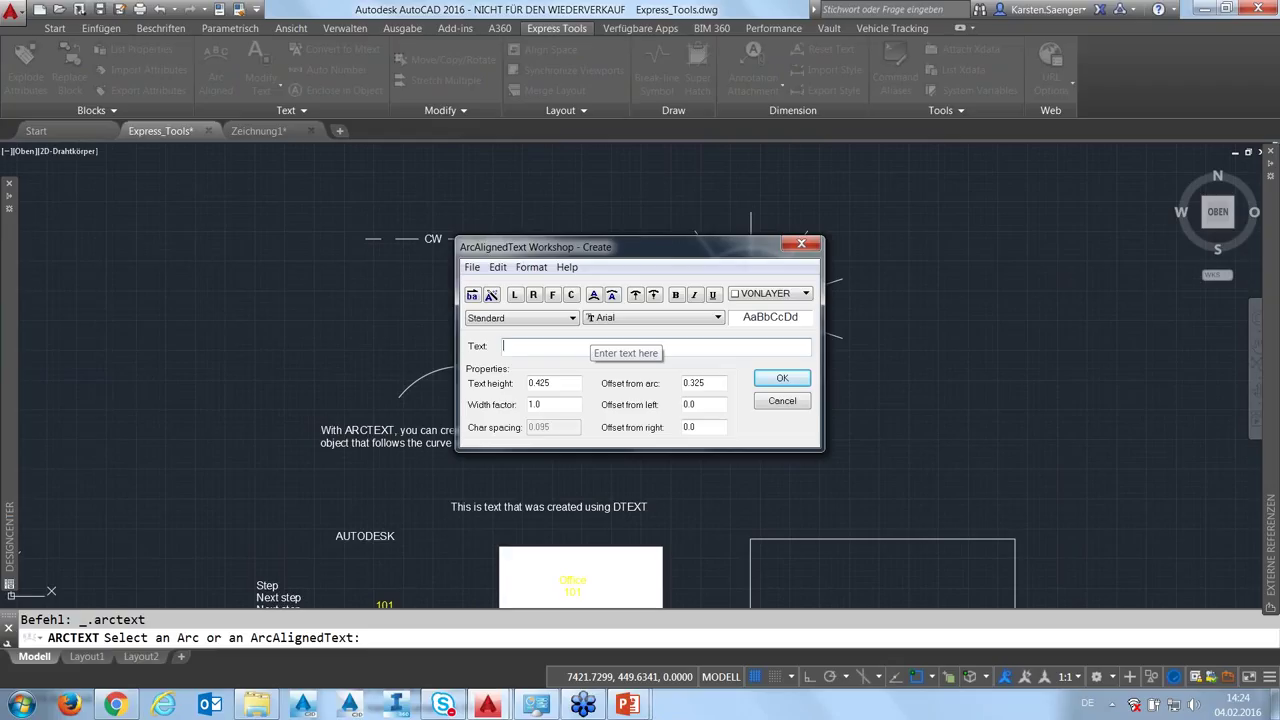
{"action": "double_click", "coordinate": [571, 383]}
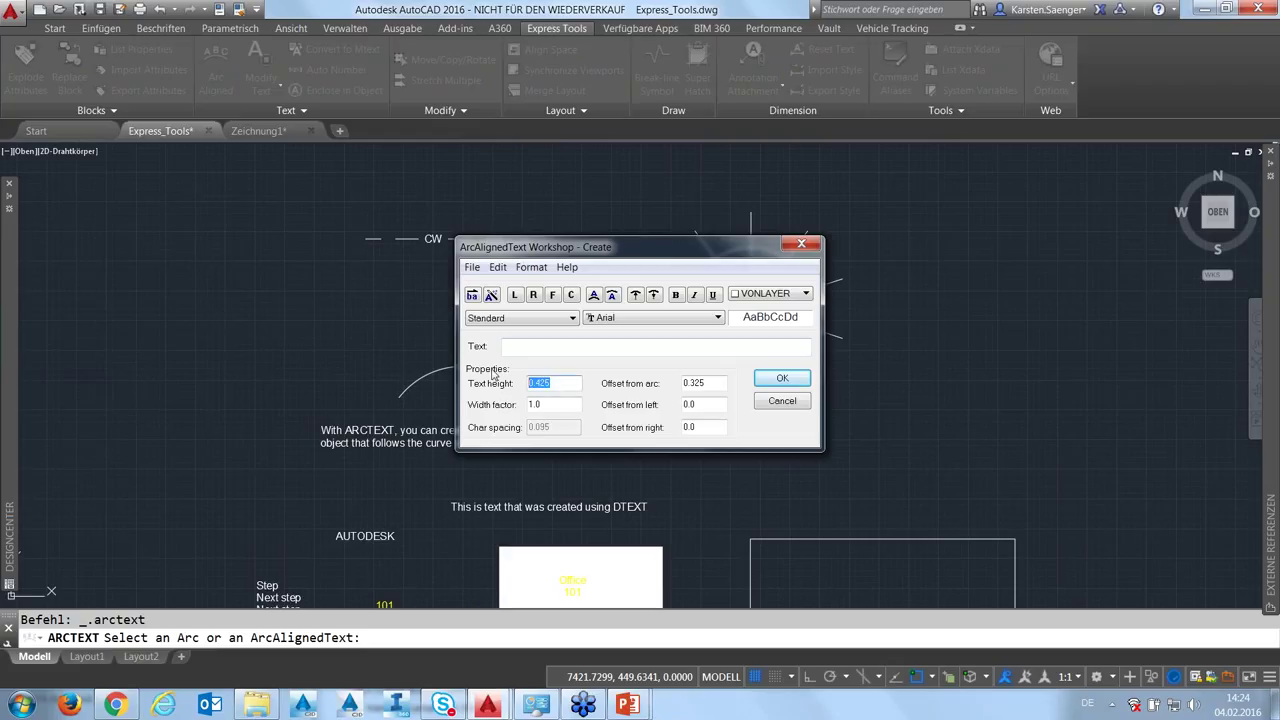
{"action": "type", "text": "6"}
{"action": "double_click", "coordinate": [717, 383]}
{"action": "type", "text": "4"}
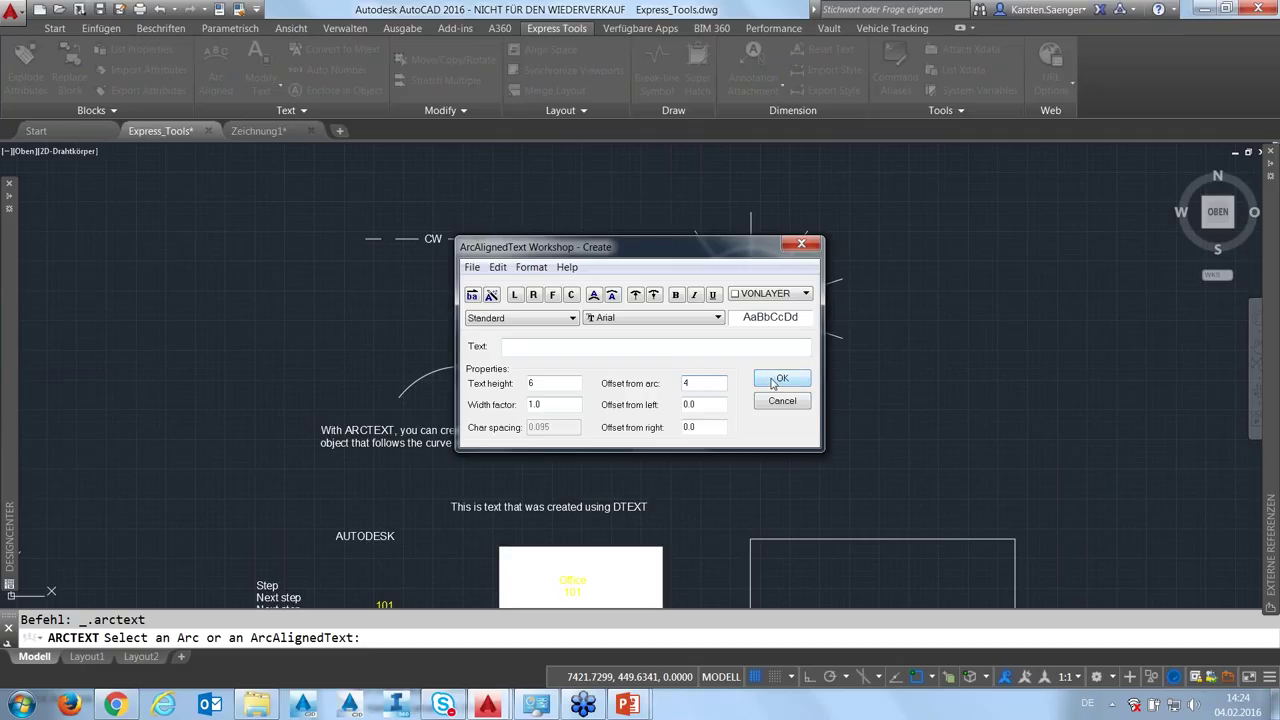
{"action": "left_click", "coordinate": [572, 346]}
{"action": "type", "text": "Au"}
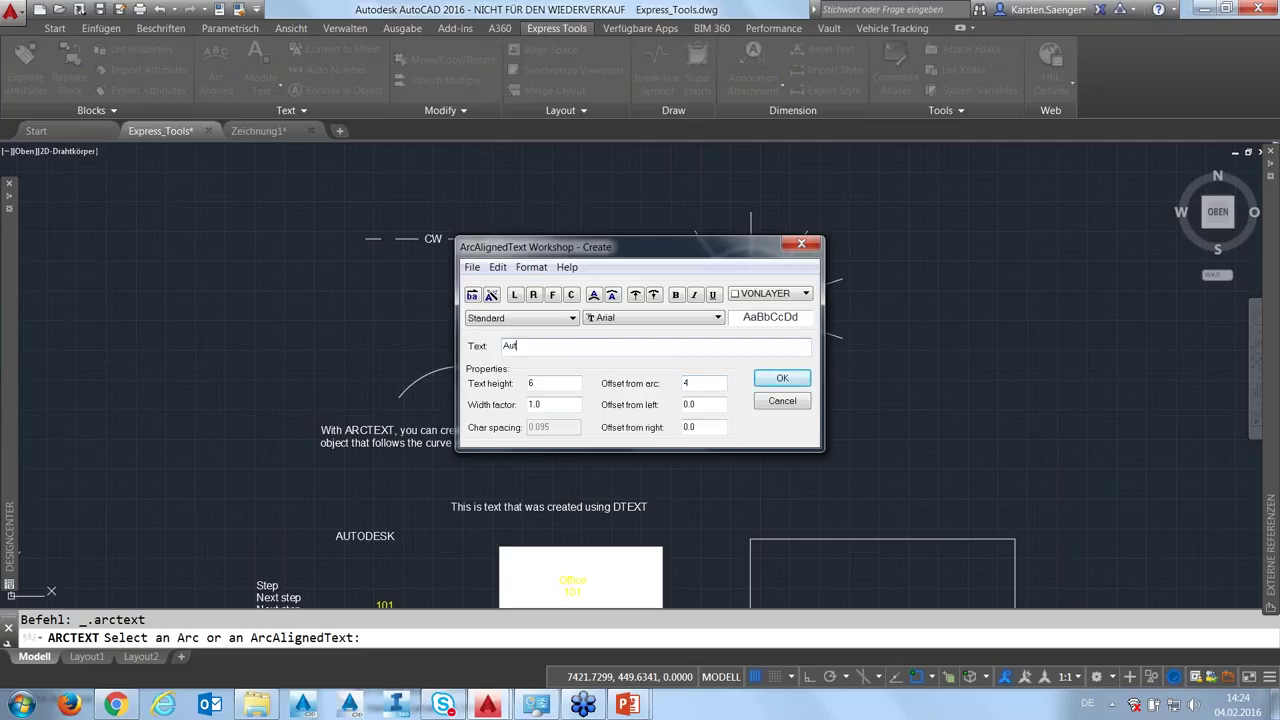
{"action": "key", "text": "BackSpace"}
{"action": "type", "text": "u"}
{"action": "key", "text": "BackSpace"}
{"action": "type", "text": "UTODESK"}
{"action": "left_click", "coordinate": [782, 378]}
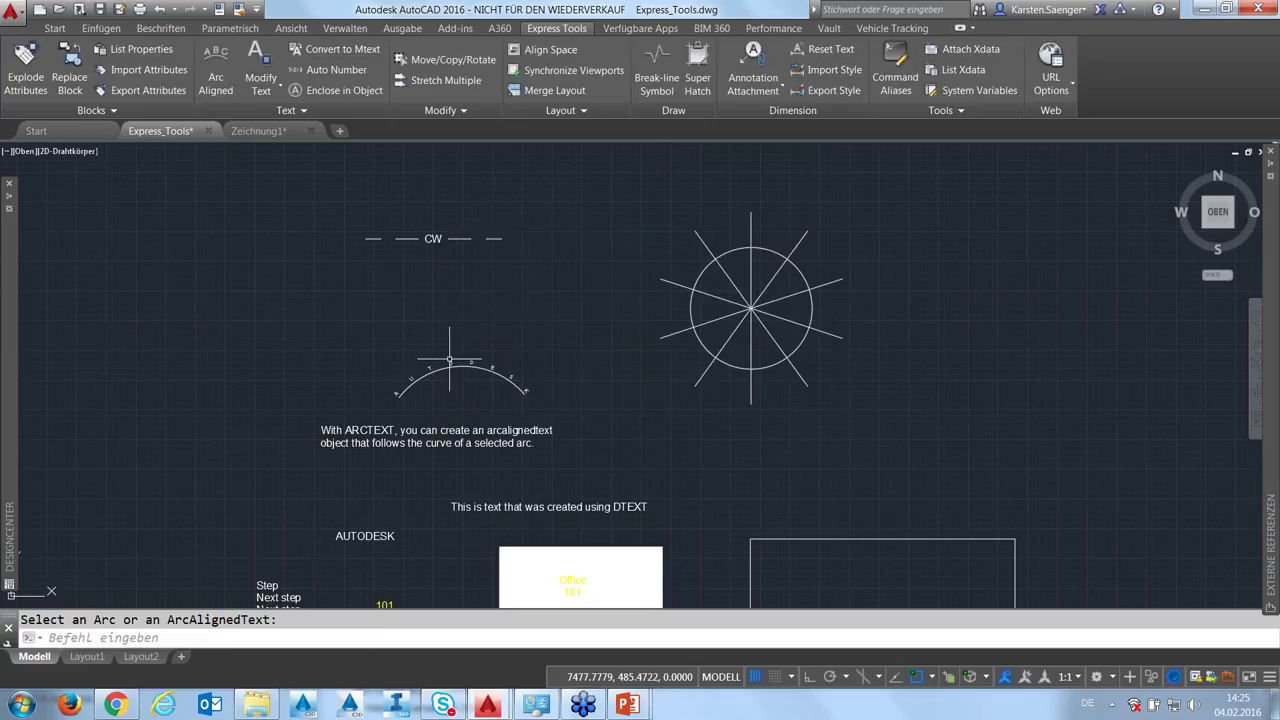
Reopen the AUTODESK arc text in the ArcAlignedText Workshop to review it, then cancel
{"action": "scroll", "coordinate": [449, 360], "scroll_direction": "up", "scroll_amount": 2}
{"action": "scroll", "coordinate": [449, 360], "scroll_direction": "up", "scroll_amount": 3}
{"action": "middle_click_drag", "start_coordinate": [466, 403], "coordinate": [497, 331]}
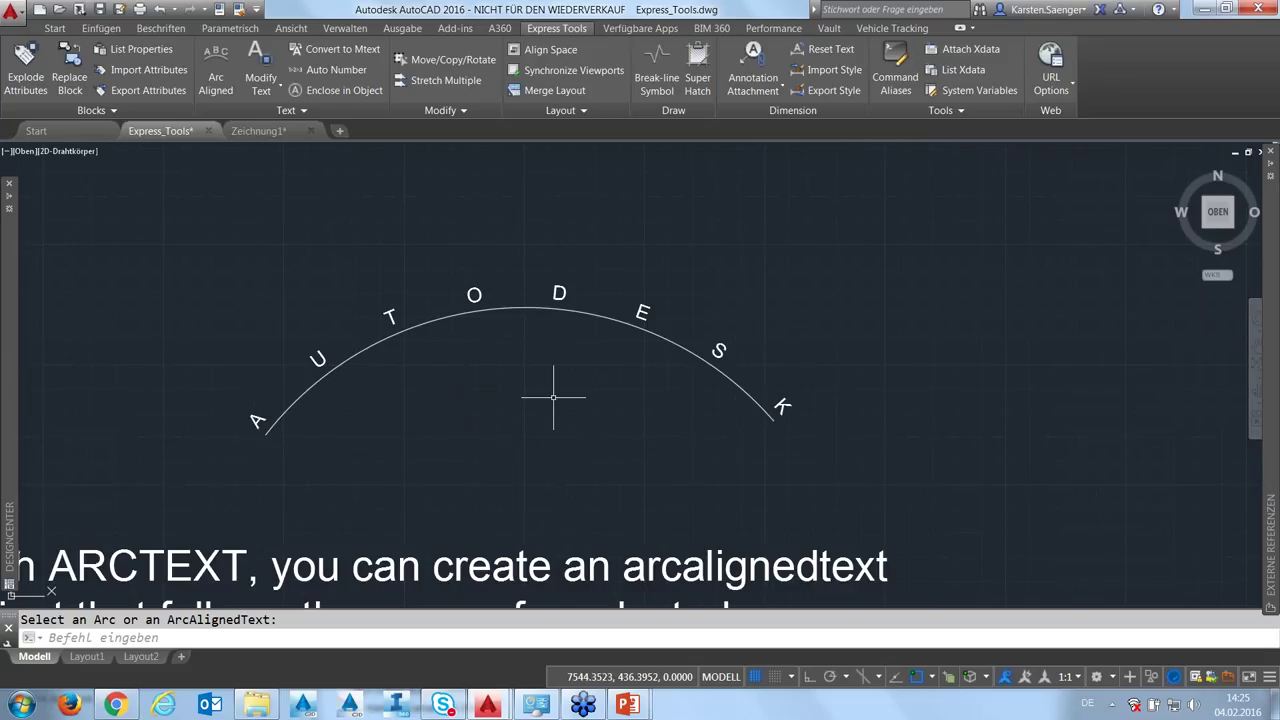
{"action": "left_click", "coordinate": [217, 66]}
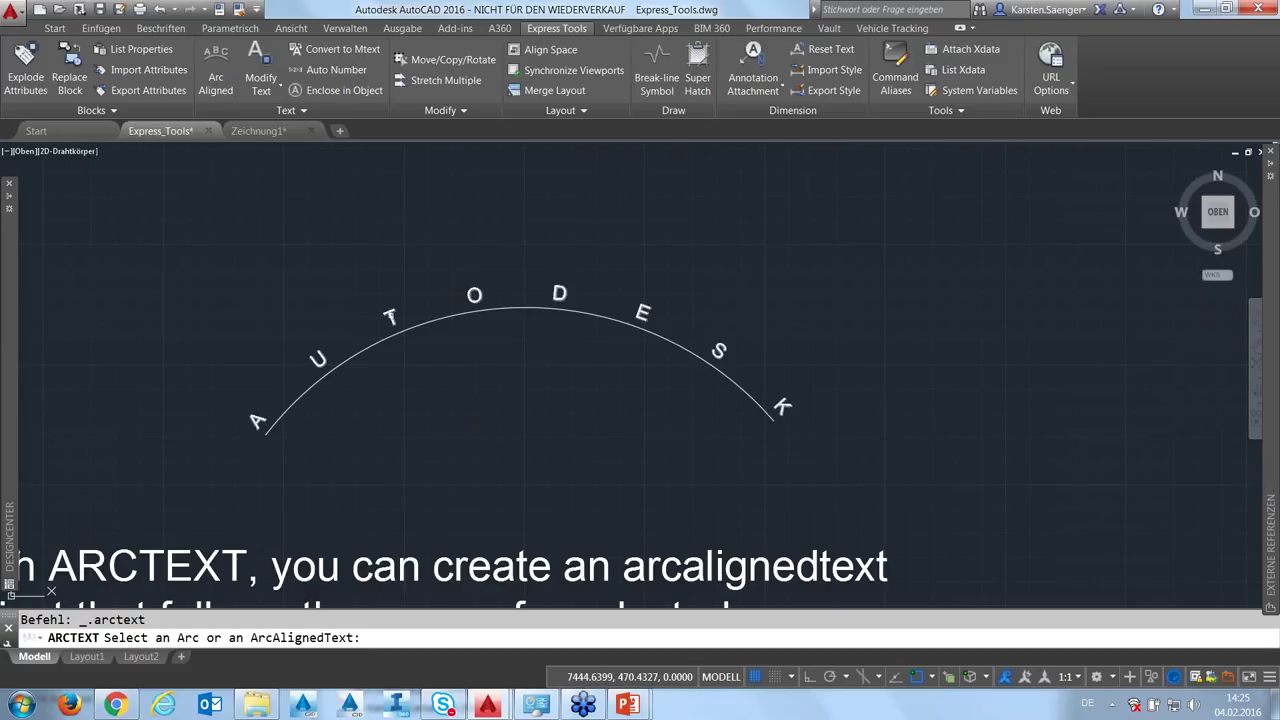
{"action": "left_click", "coordinate": [560, 300]}
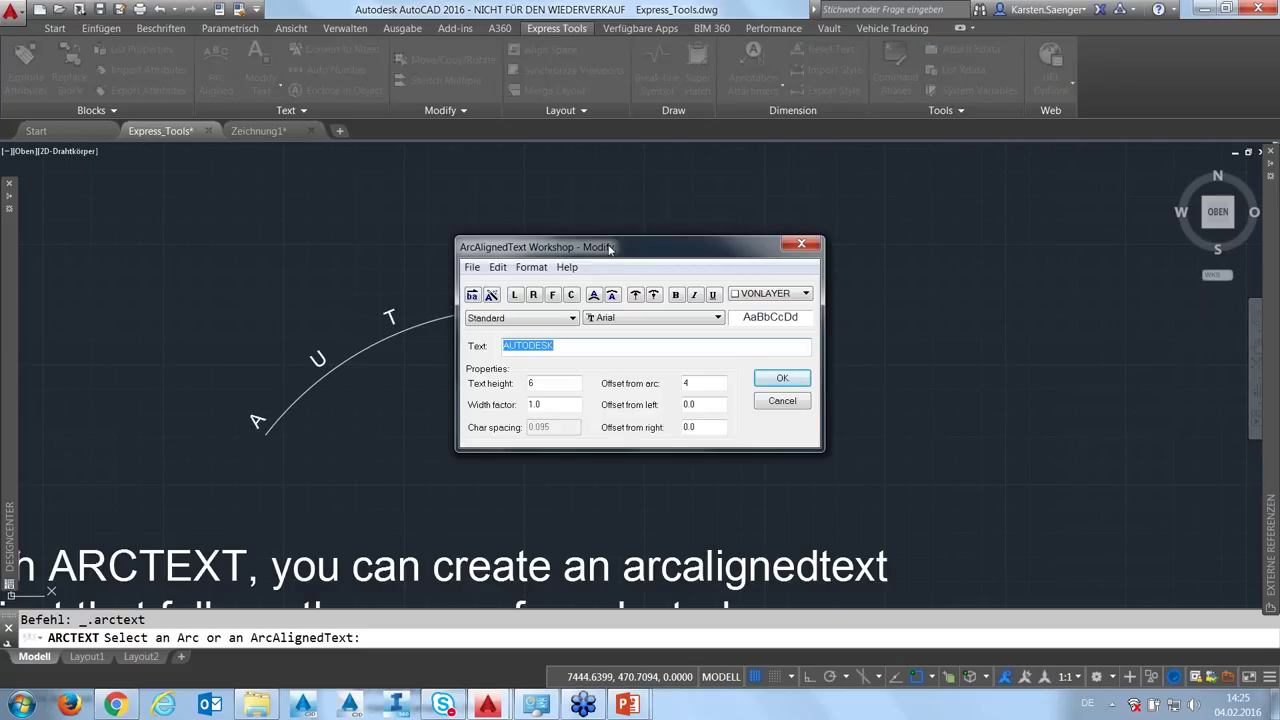
{"action": "left_click", "coordinate": [779, 402]}
{"action": "scroll", "coordinate": [500, 380], "scroll_direction": "down", "scroll_amount": 3}
{"action": "middle_click_drag", "start_coordinate": [360, 290], "coordinate": [379, 181]}
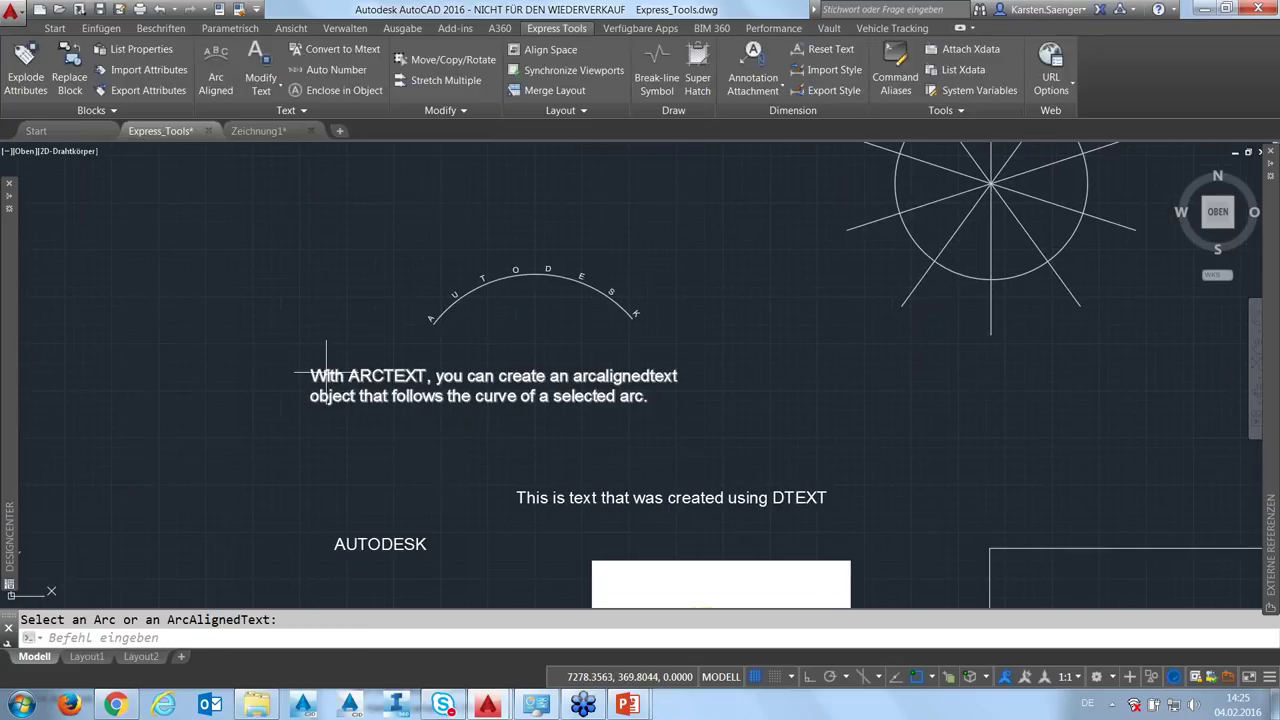
Use Modify Text > Change Case to set the ARCTEXT description paragraph to UPPERCASE
{"action": "left_click", "coordinate": [298, 111]}
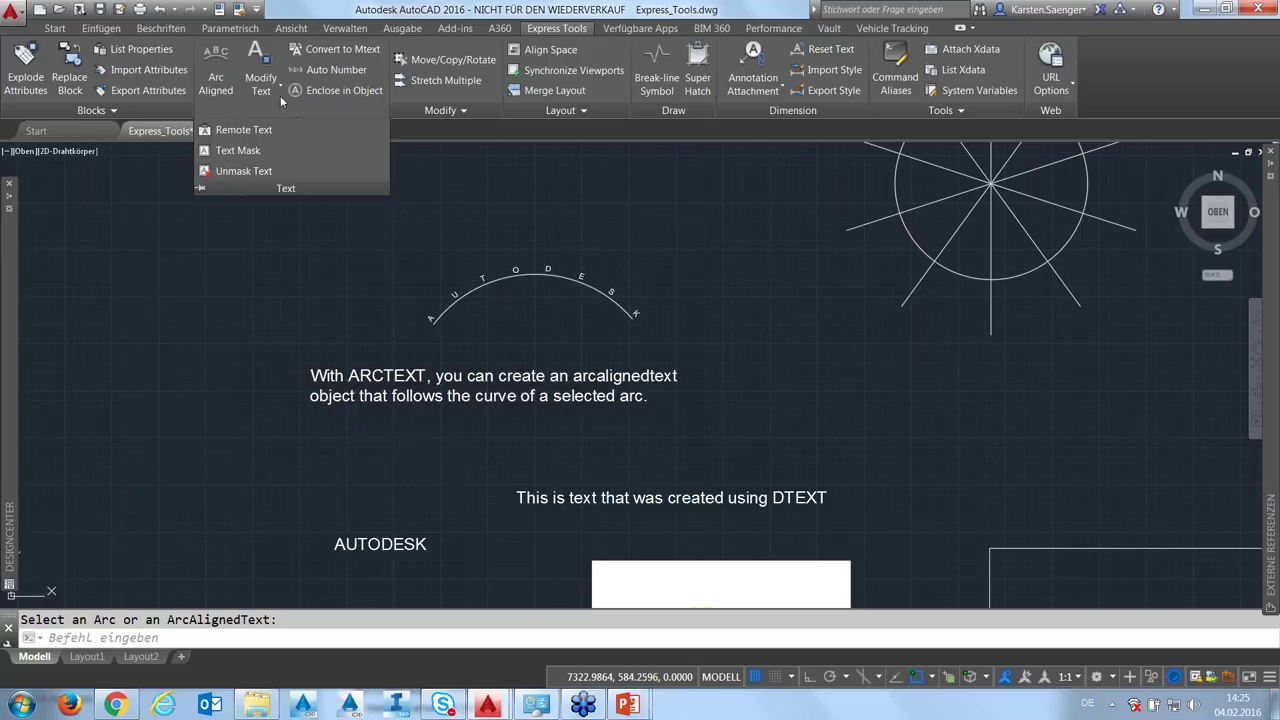
{"action": "left_click", "coordinate": [272, 89]}
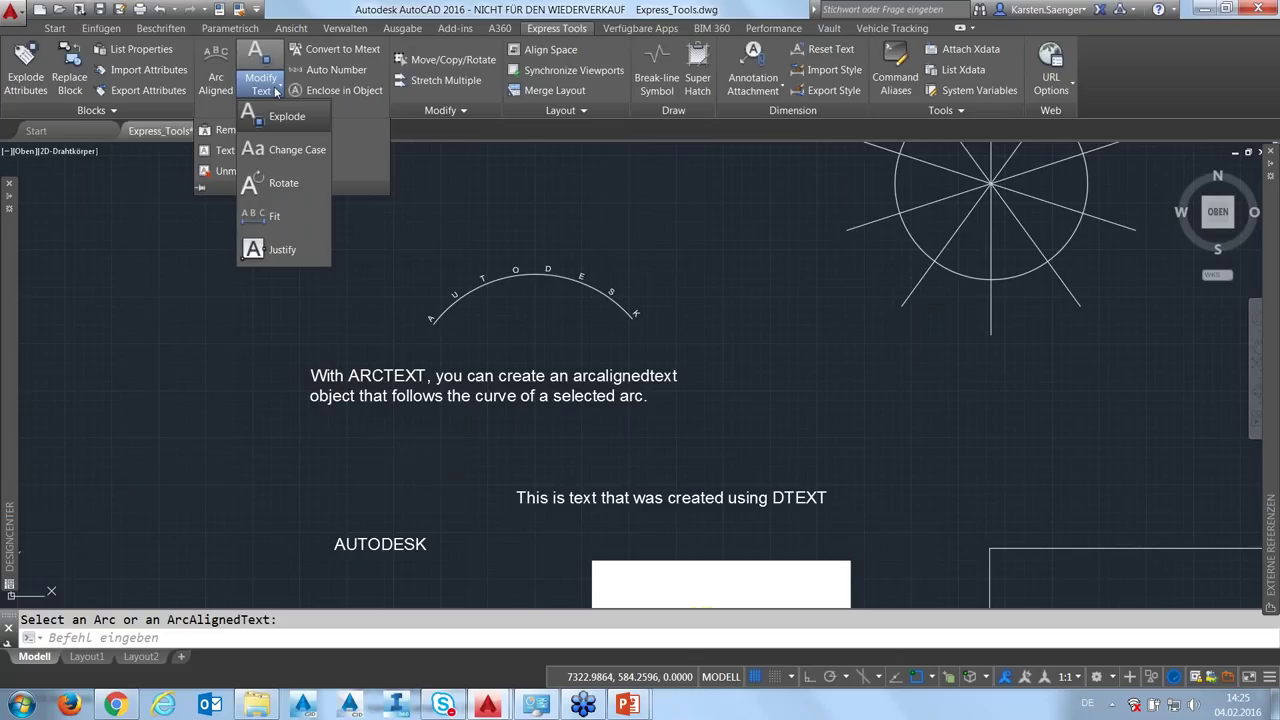
{"action": "left_click", "coordinate": [276, 150]}
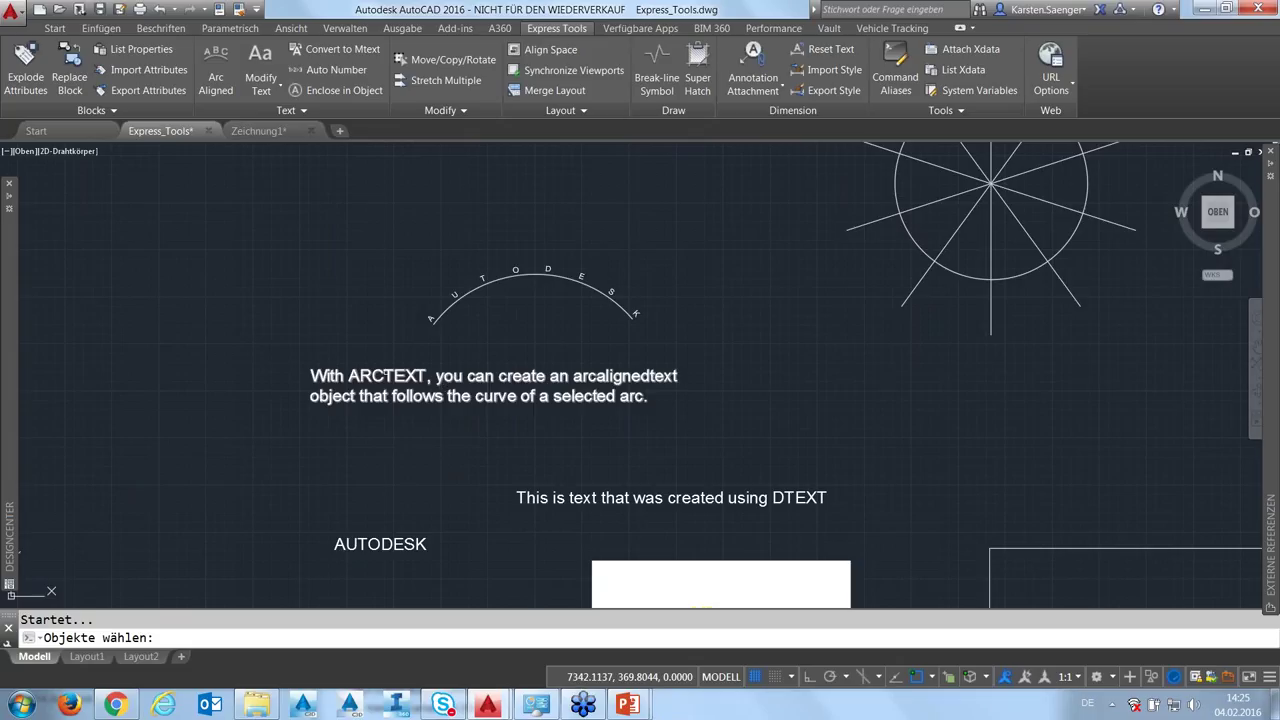
{"action": "left_click", "coordinate": [388, 375]}
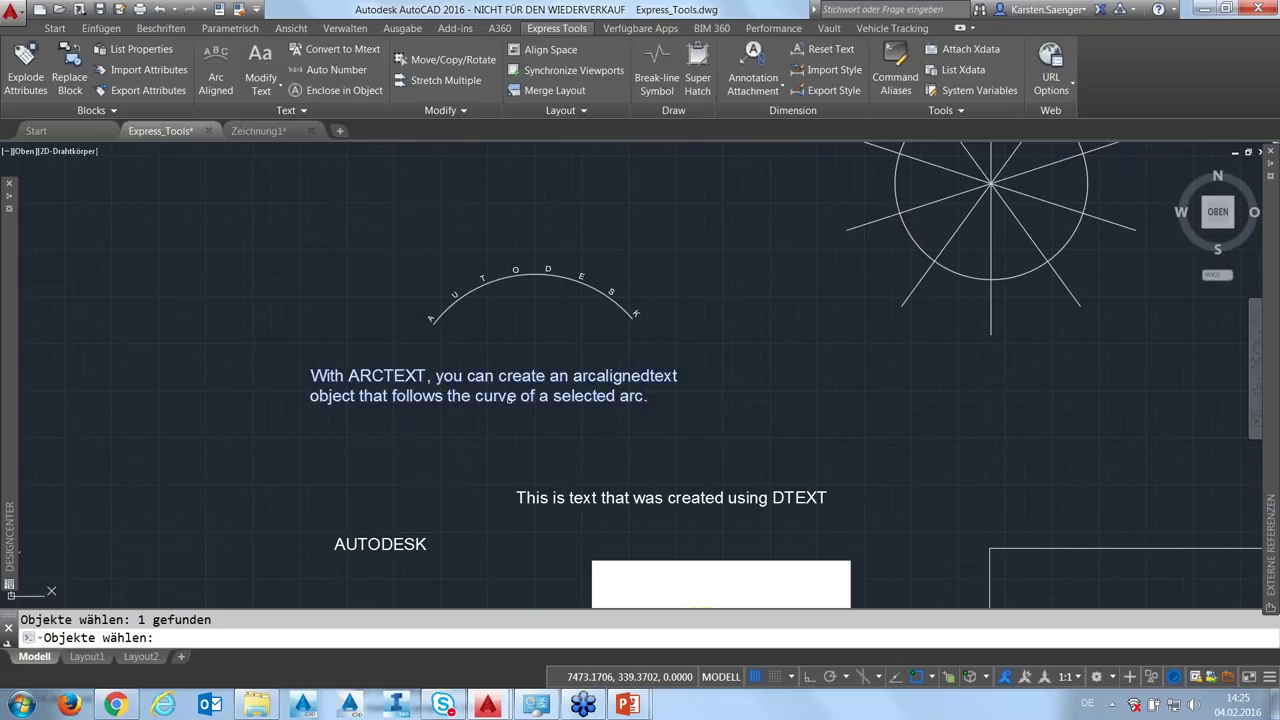
{"action": "key", "text": "Return"}
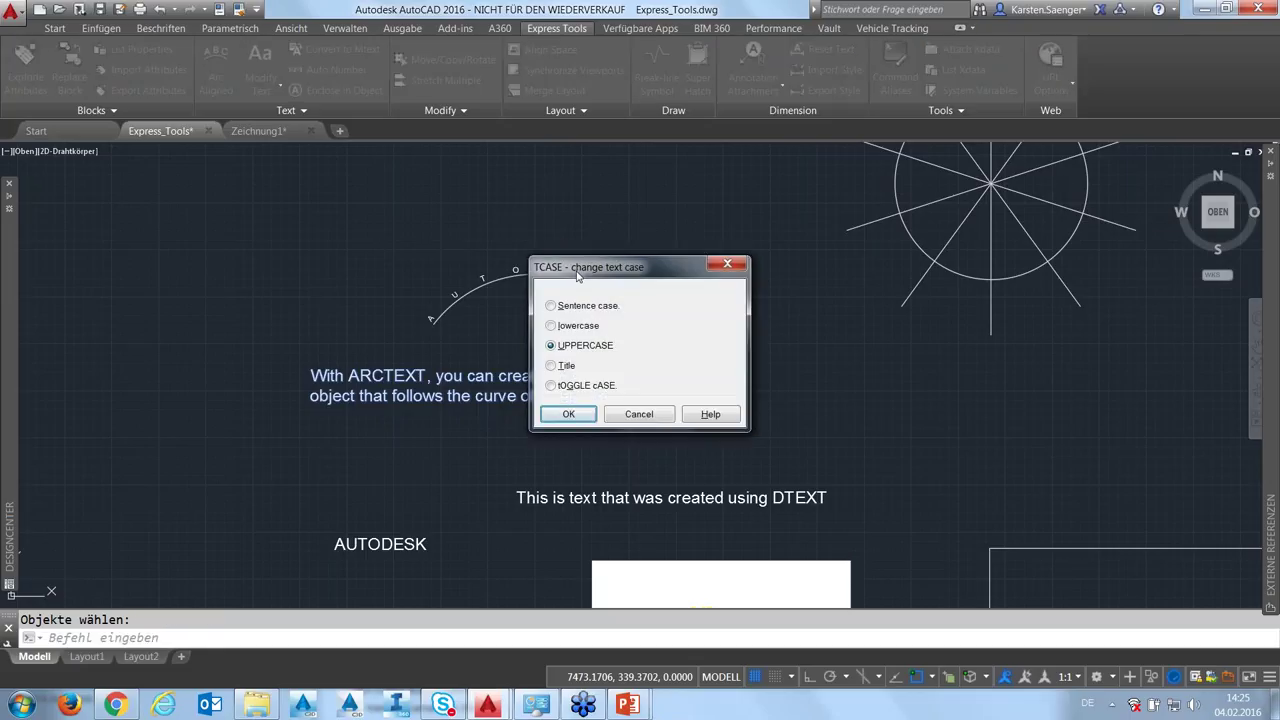
{"action": "left_click_drag", "start_coordinate": [585, 268], "coordinate": [568, 207]}
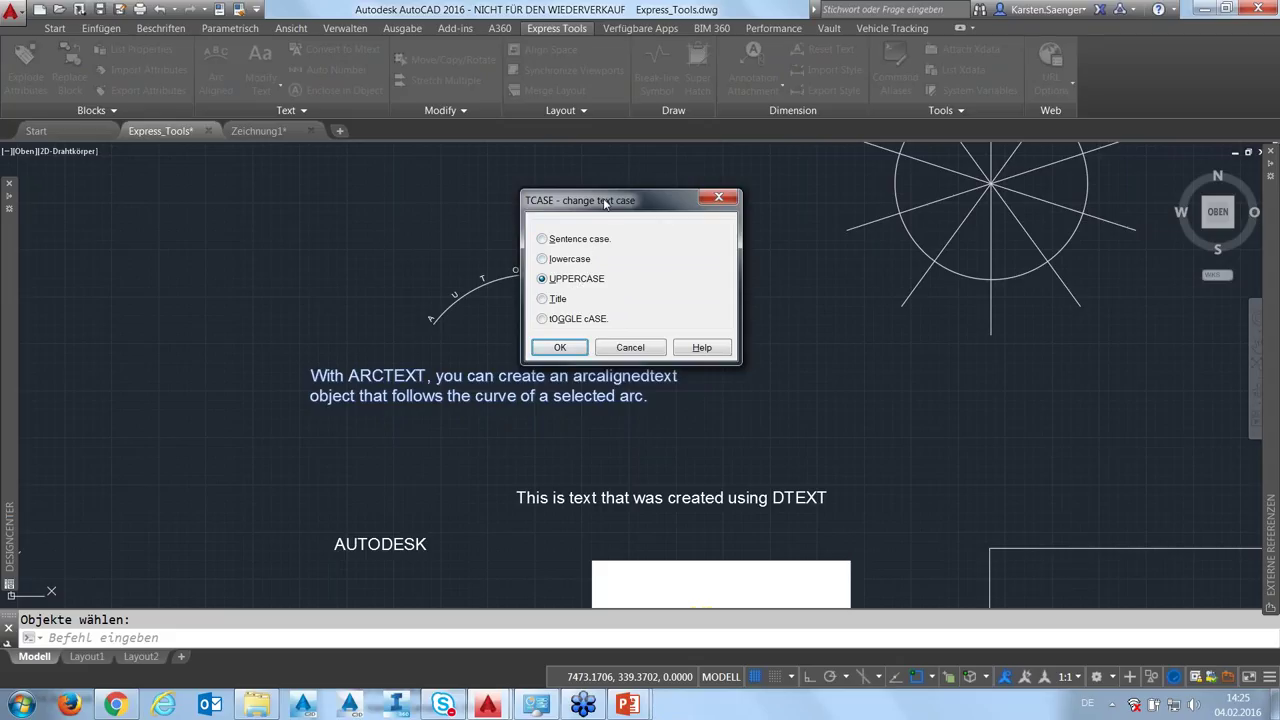
{"action": "left_click_drag", "start_coordinate": [606, 200], "coordinate": [604, 176]}
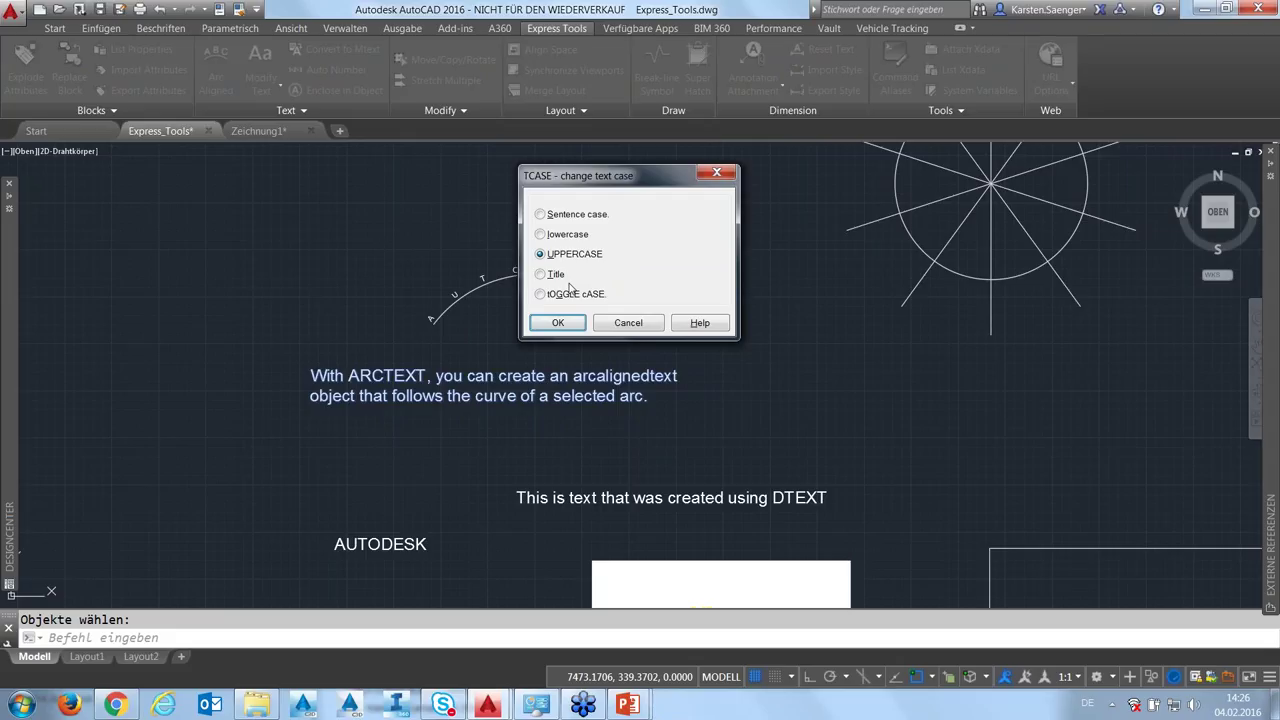
{"action": "left_click", "coordinate": [558, 322]}
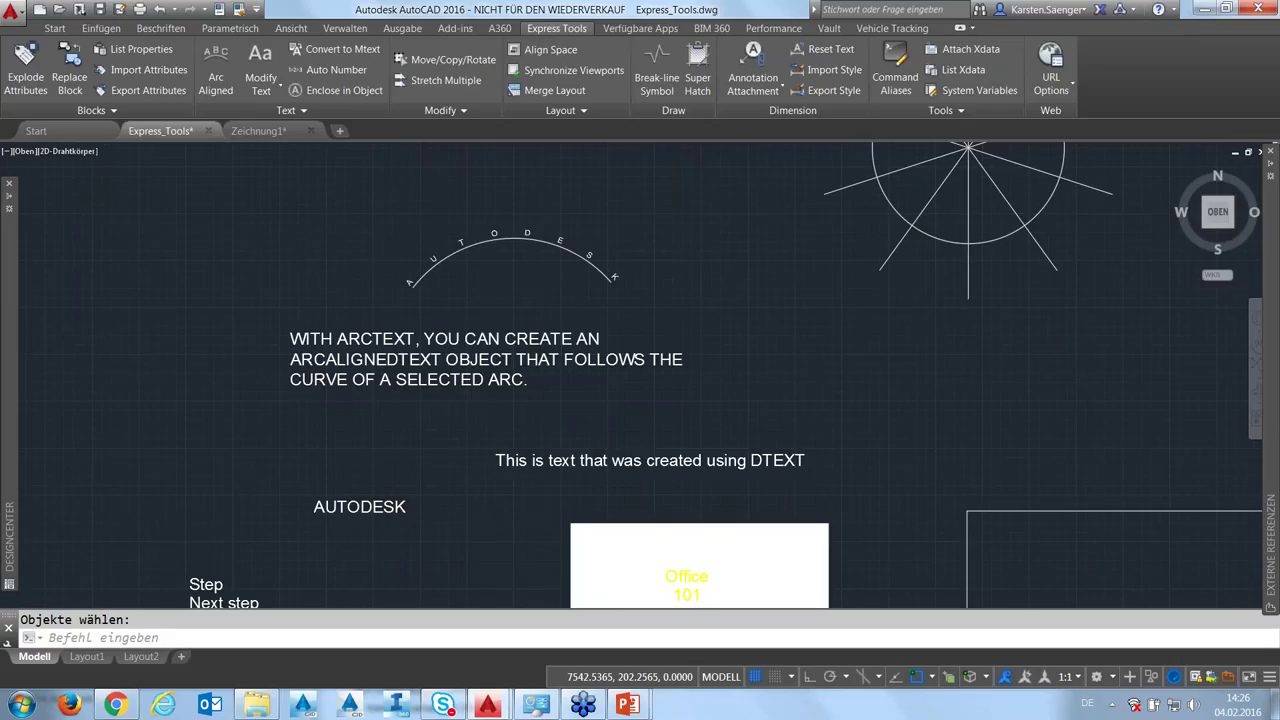
Zoom to the formatted MTEXT sample and change it to UPPERCASE with Change Case
{"action": "scroll", "coordinate": [553, 500], "scroll_direction": "down", "scroll_amount": 3}
{"action": "scroll", "coordinate": [793, 459], "scroll_direction": "down", "scroll_amount": 2}
{"action": "scroll", "coordinate": [650, 380], "scroll_direction": "up", "scroll_amount": 1}
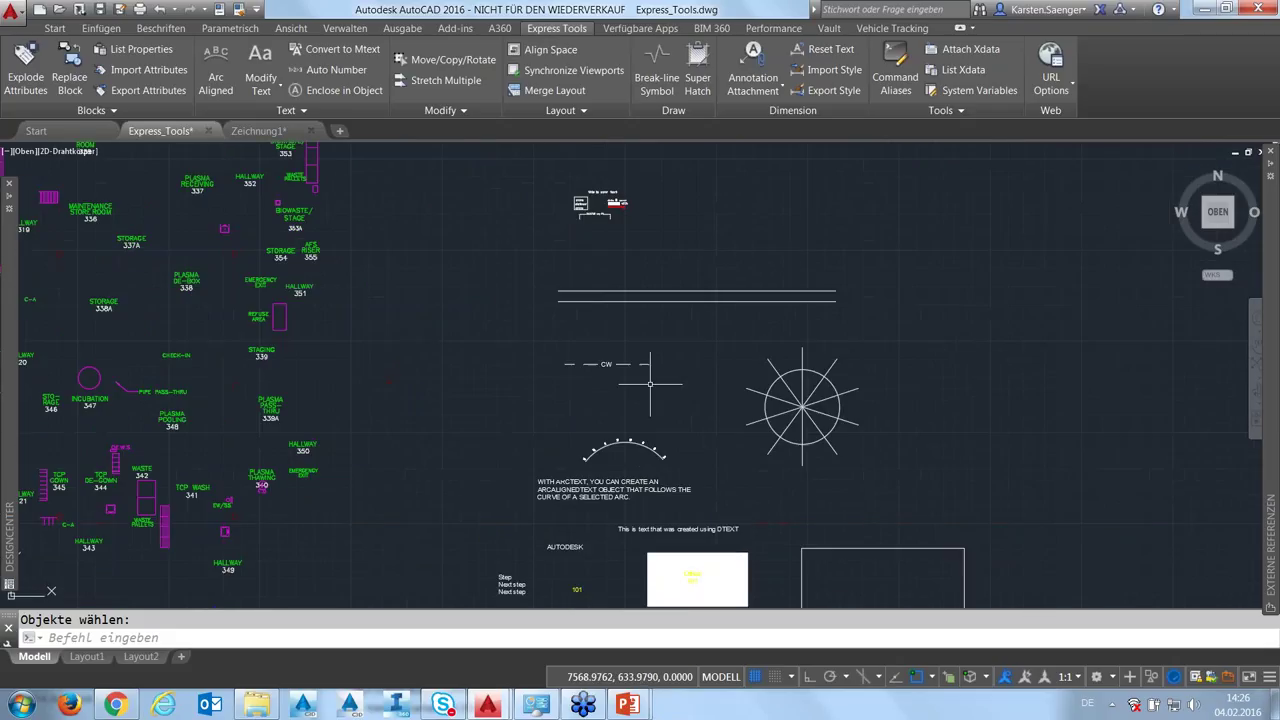
{"action": "scroll", "coordinate": [637, 361], "scroll_direction": "up", "scroll_amount": 1}
{"action": "scroll", "coordinate": [637, 361], "scroll_direction": "up", "scroll_amount": 2}
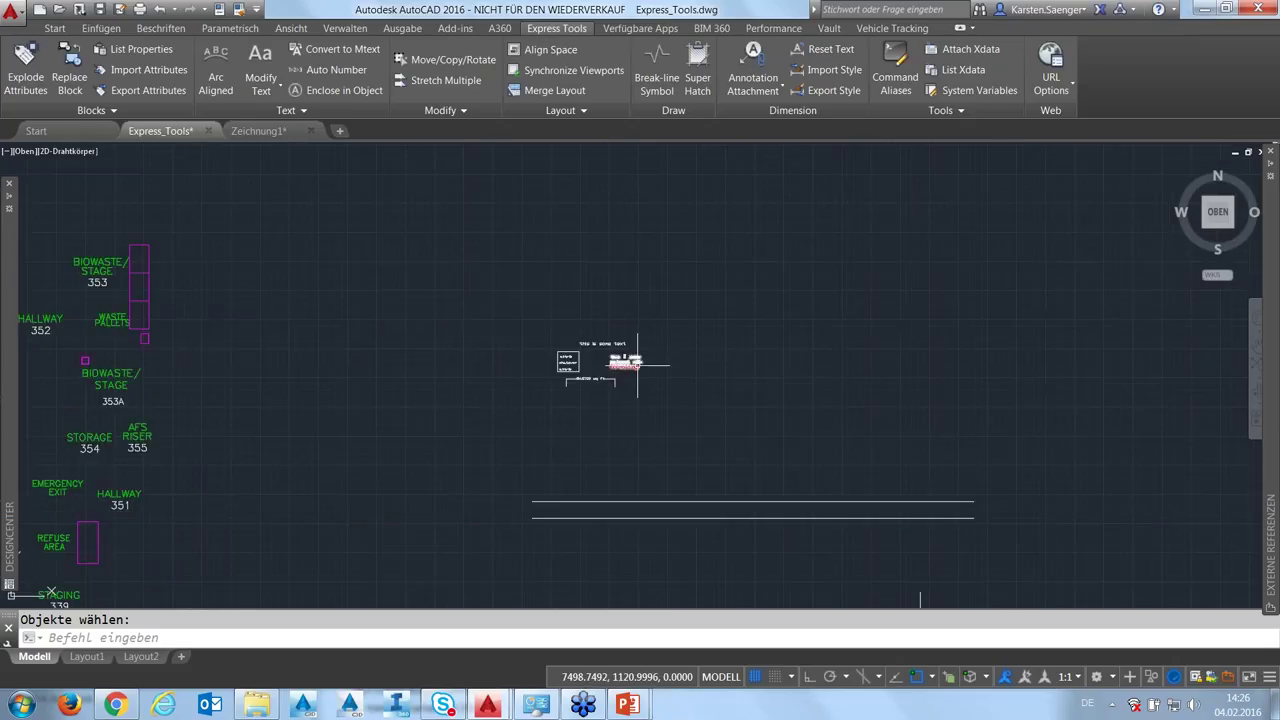
{"action": "scroll", "coordinate": [637, 362], "scroll_direction": "up", "scroll_amount": 4}
{"action": "scroll", "coordinate": [638, 366], "scroll_direction": "up", "scroll_amount": 4}
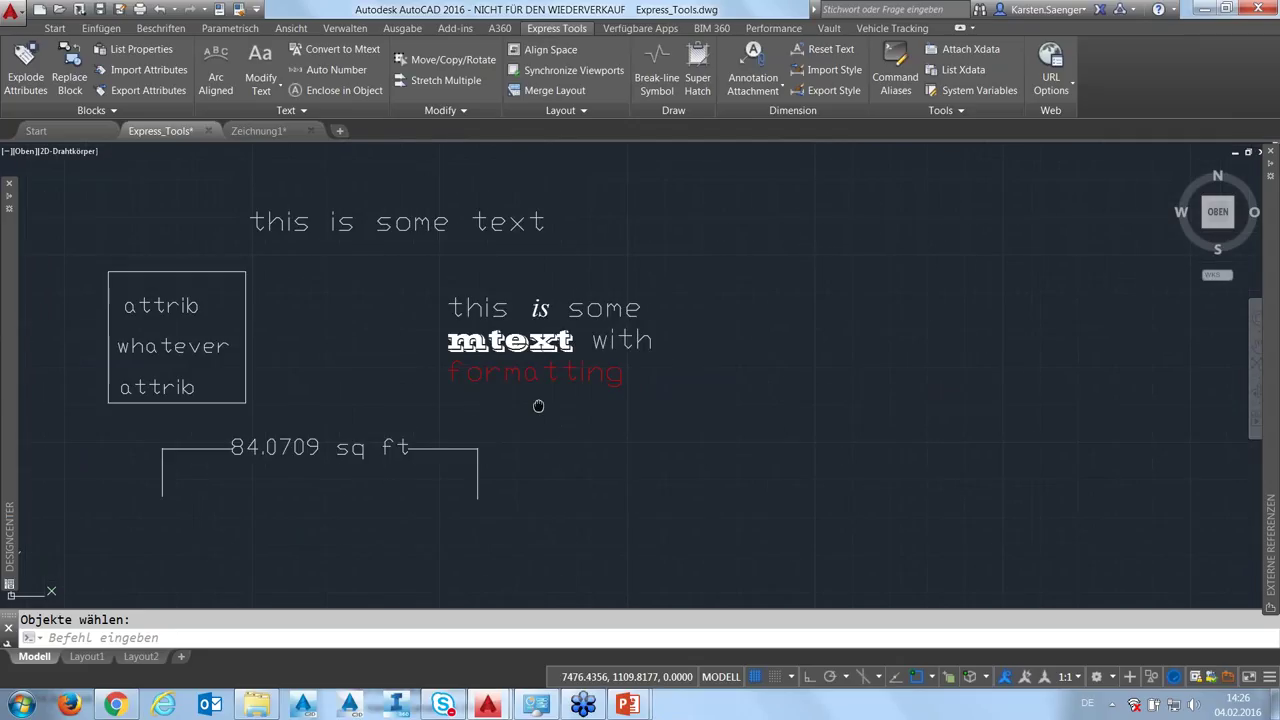
{"action": "middle_click_drag", "start_coordinate": [537, 403], "coordinate": [551, 385]}
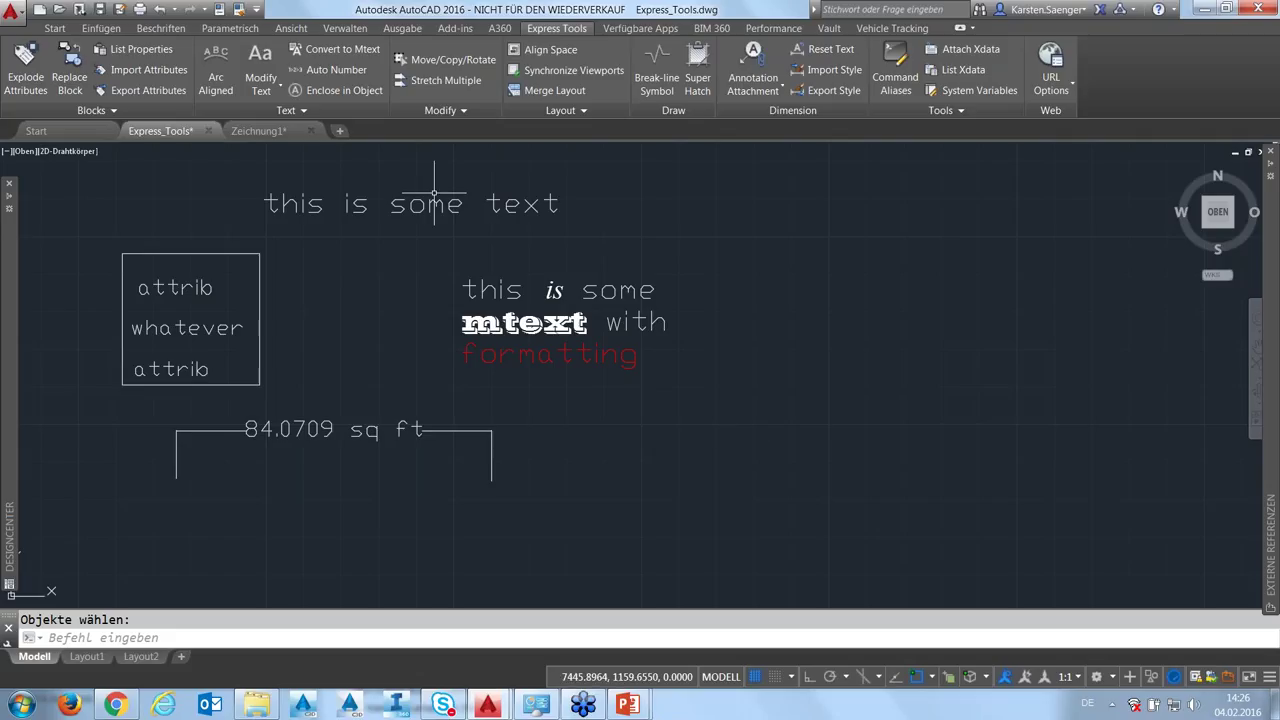
{"action": "left_click", "coordinate": [327, 113]}
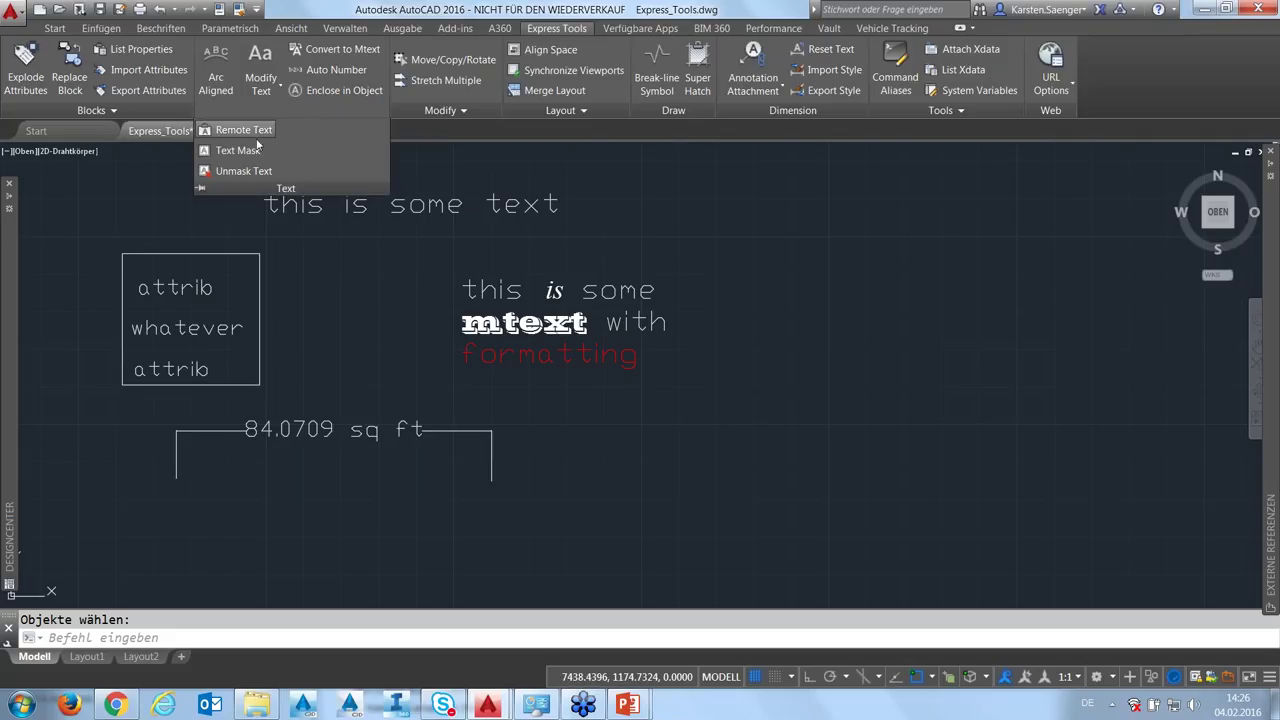
{"action": "left_click", "coordinate": [261, 85]}
{"action": "left_click", "coordinate": [280, 149]}
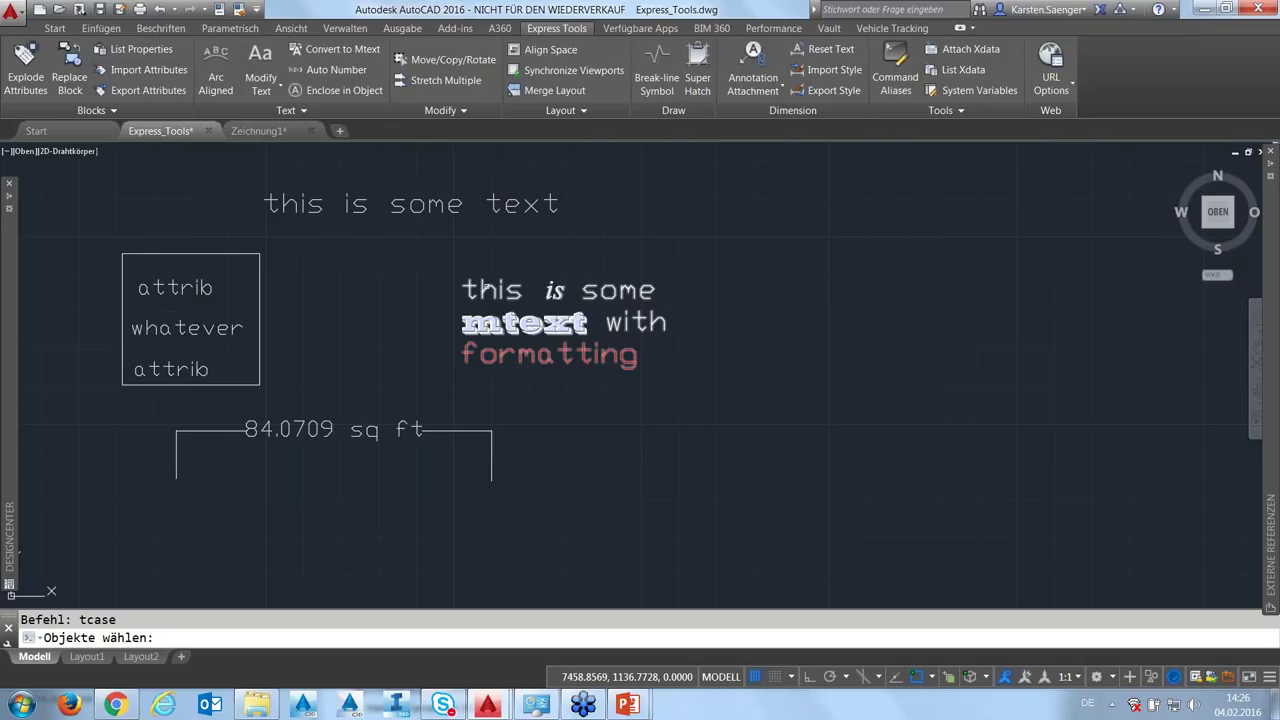
{"action": "left_click", "coordinate": [484, 287]}
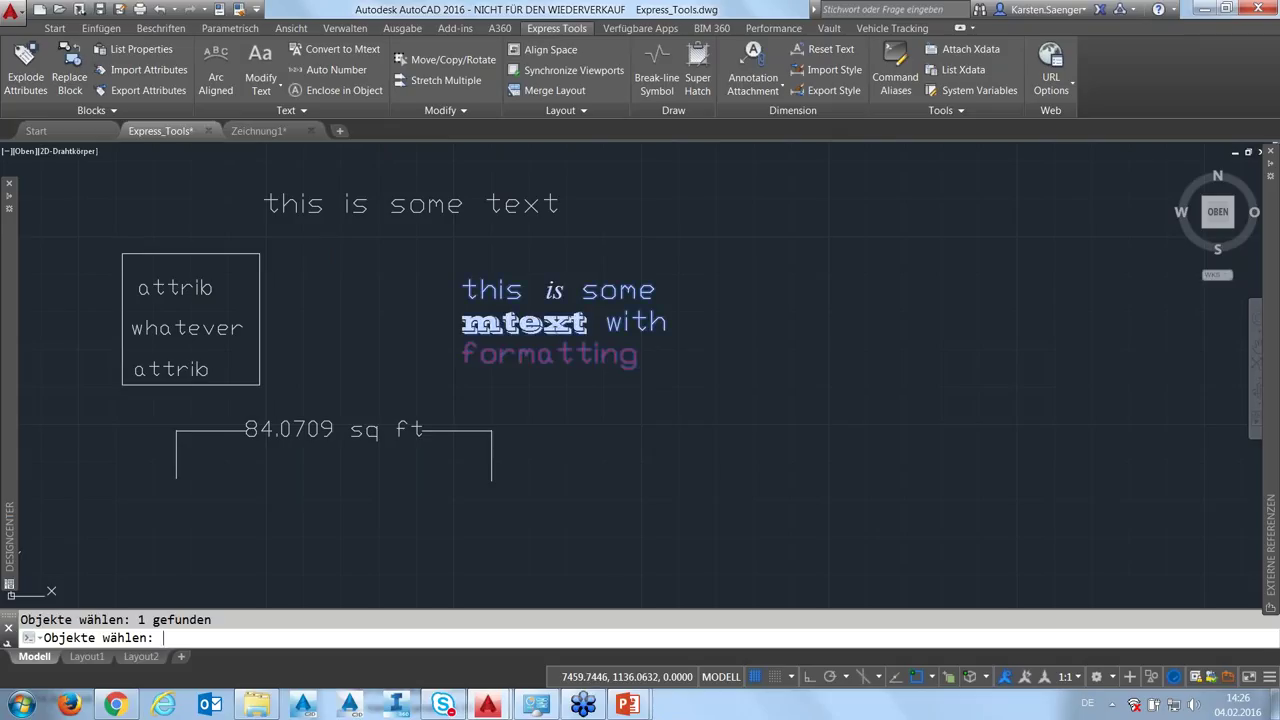
{"action": "key", "text": "Return"}
{"action": "left_click", "coordinate": [567, 413]}
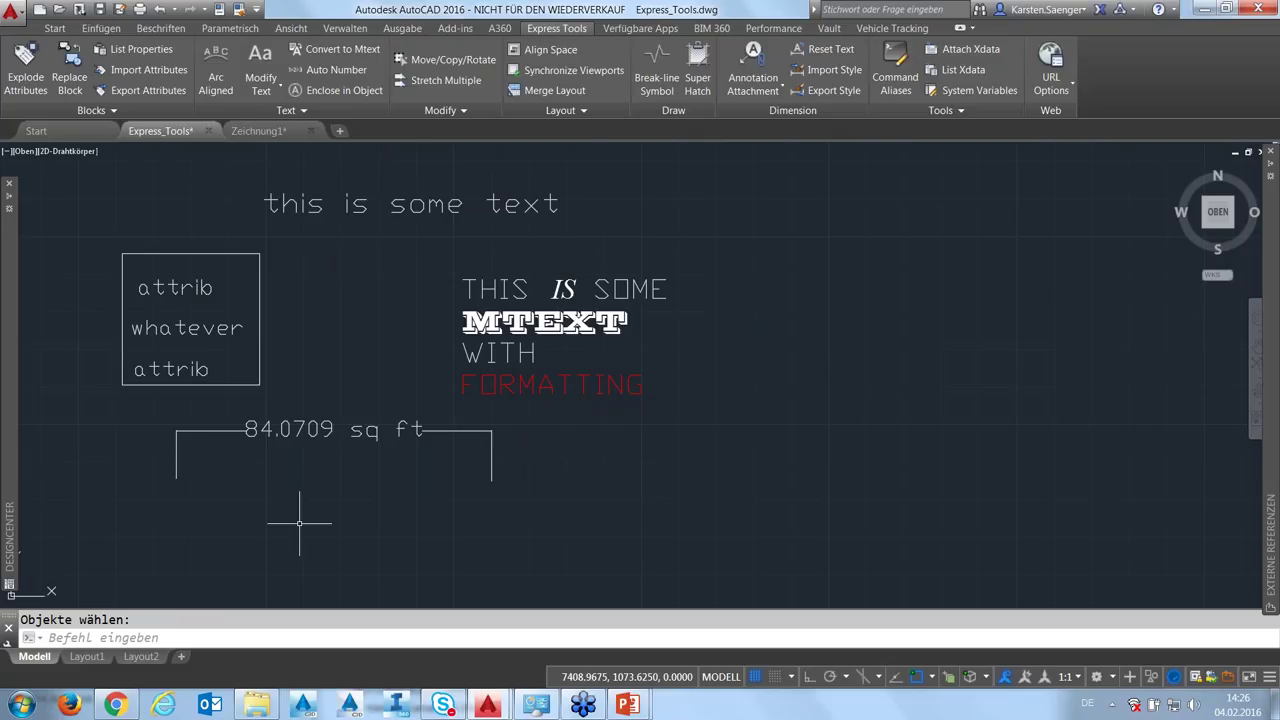
Zoom to the AUTODESK text and explode it into outlines with Modify Text > Explode
{"action": "scroll", "coordinate": [478, 506], "scroll_direction": "down", "scroll_amount": 2}
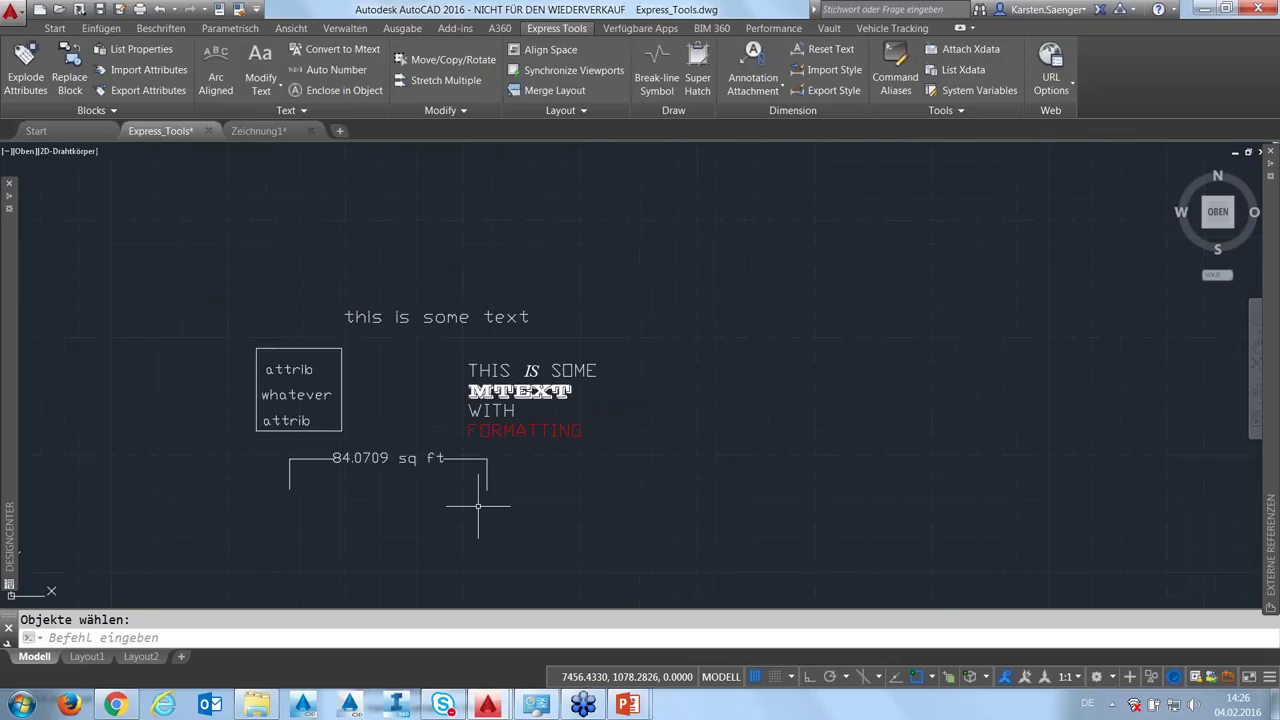
{"action": "scroll", "coordinate": [487, 491], "scroll_direction": "down", "scroll_amount": 2}
{"action": "middle_click_drag", "start_coordinate": [487, 491], "coordinate": [614, 300]}
{"action": "scroll", "coordinate": [614, 300], "scroll_direction": "down", "scroll_amount": 3}
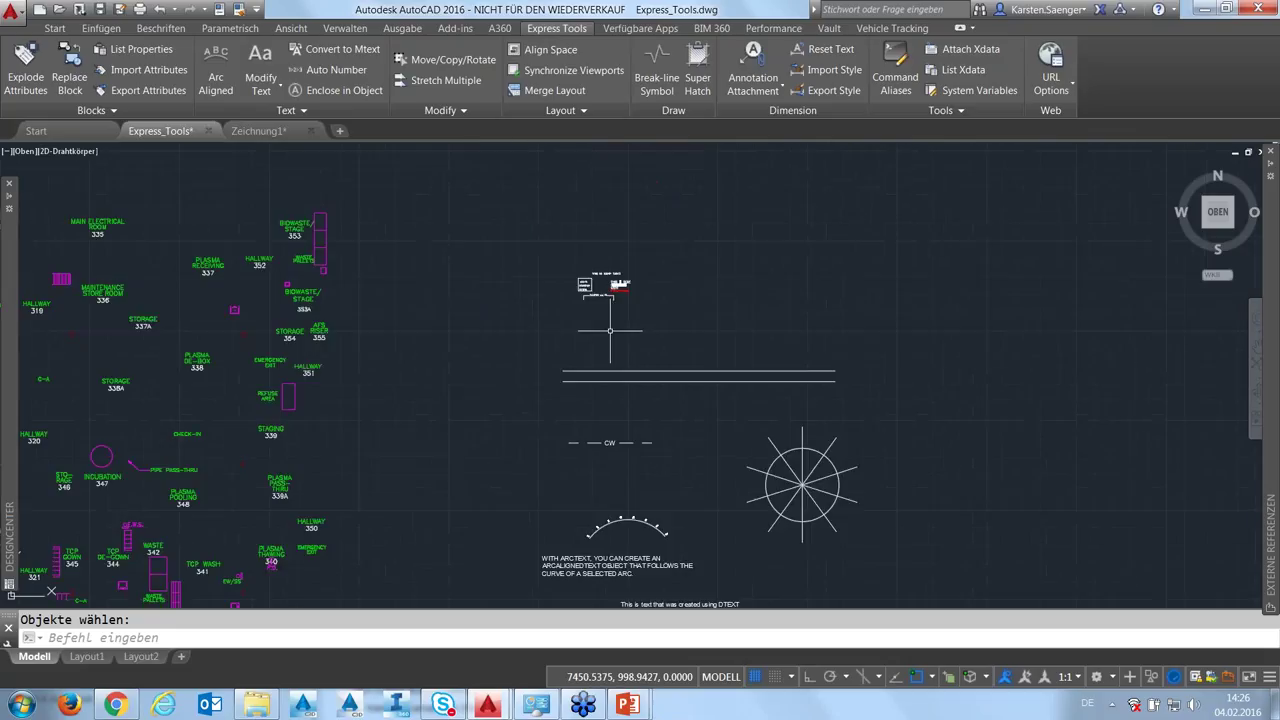
{"action": "middle_click_drag", "start_coordinate": [621, 386], "coordinate": [613, 358]}
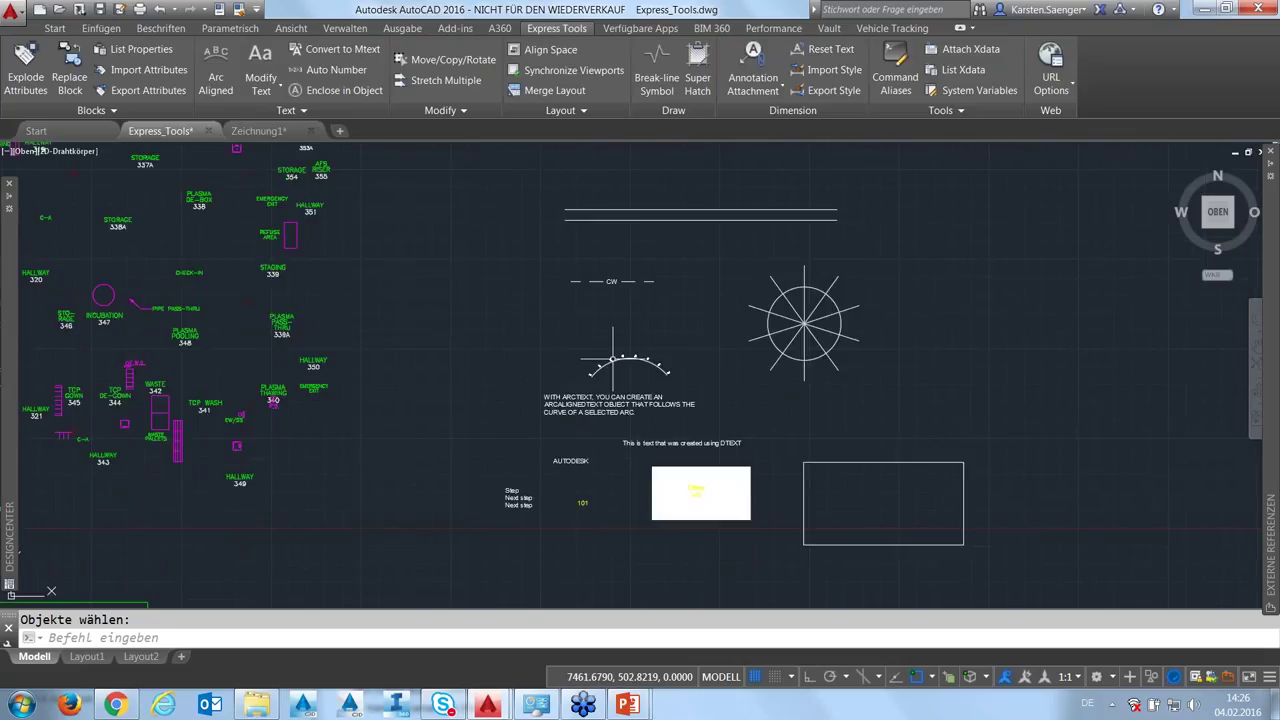
{"action": "scroll", "coordinate": [538, 453], "scroll_direction": "up", "scroll_amount": 2}
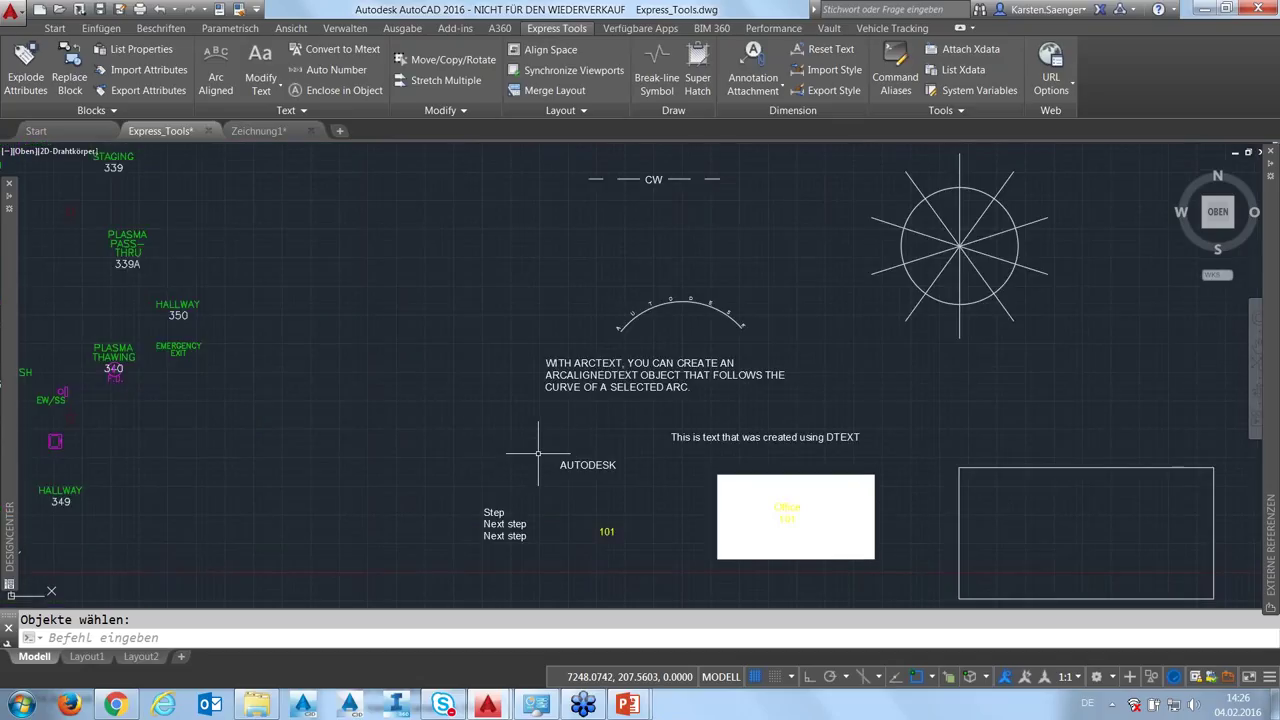
{"action": "scroll", "coordinate": [538, 453], "scroll_direction": "up", "scroll_amount": 4}
{"action": "middle_click_drag", "start_coordinate": [591, 477], "coordinate": [497, 434]}
{"action": "scroll", "coordinate": [497, 434], "scroll_direction": "up", "scroll_amount": 2}
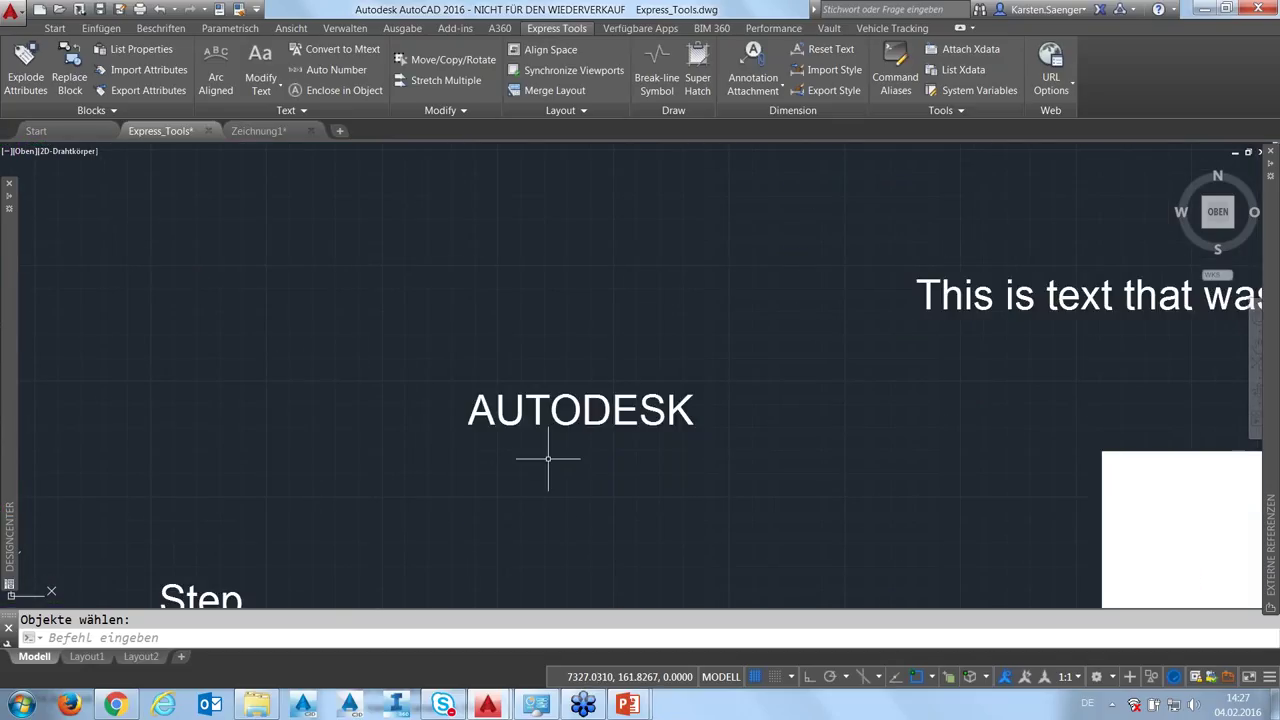
{"action": "left_click", "coordinate": [262, 90]}
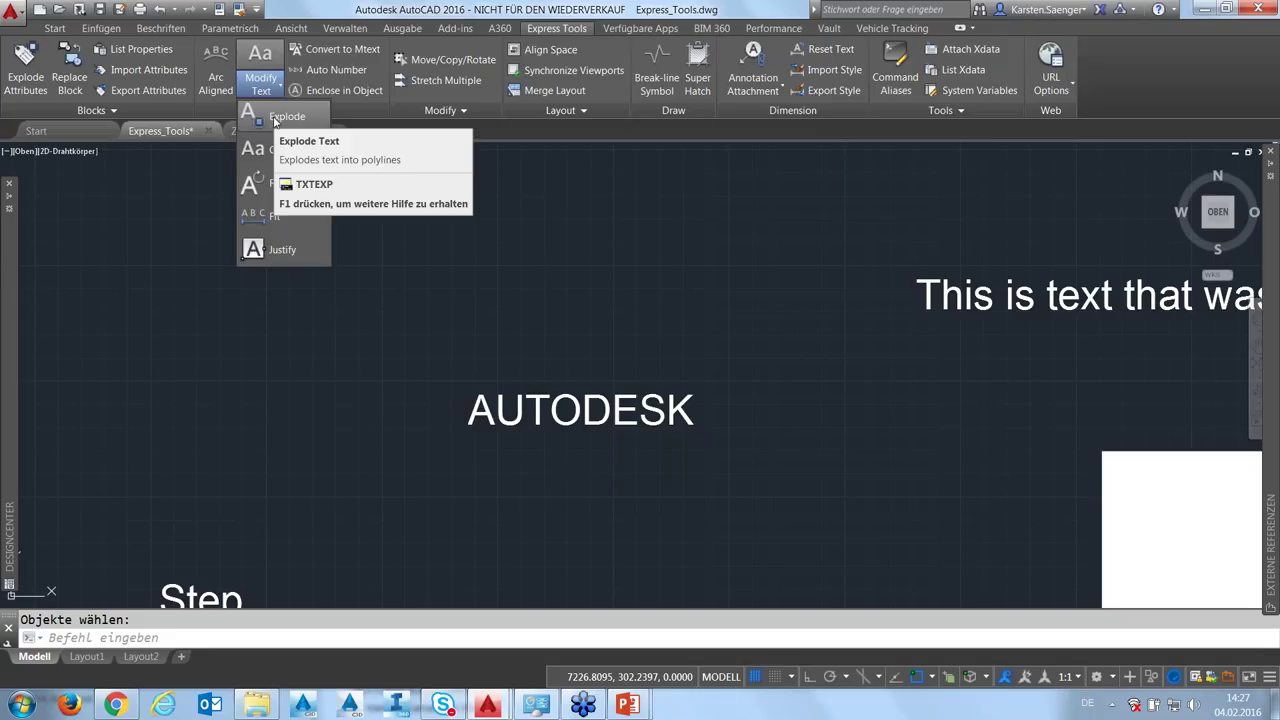
{"action": "left_click", "coordinate": [276, 118]}
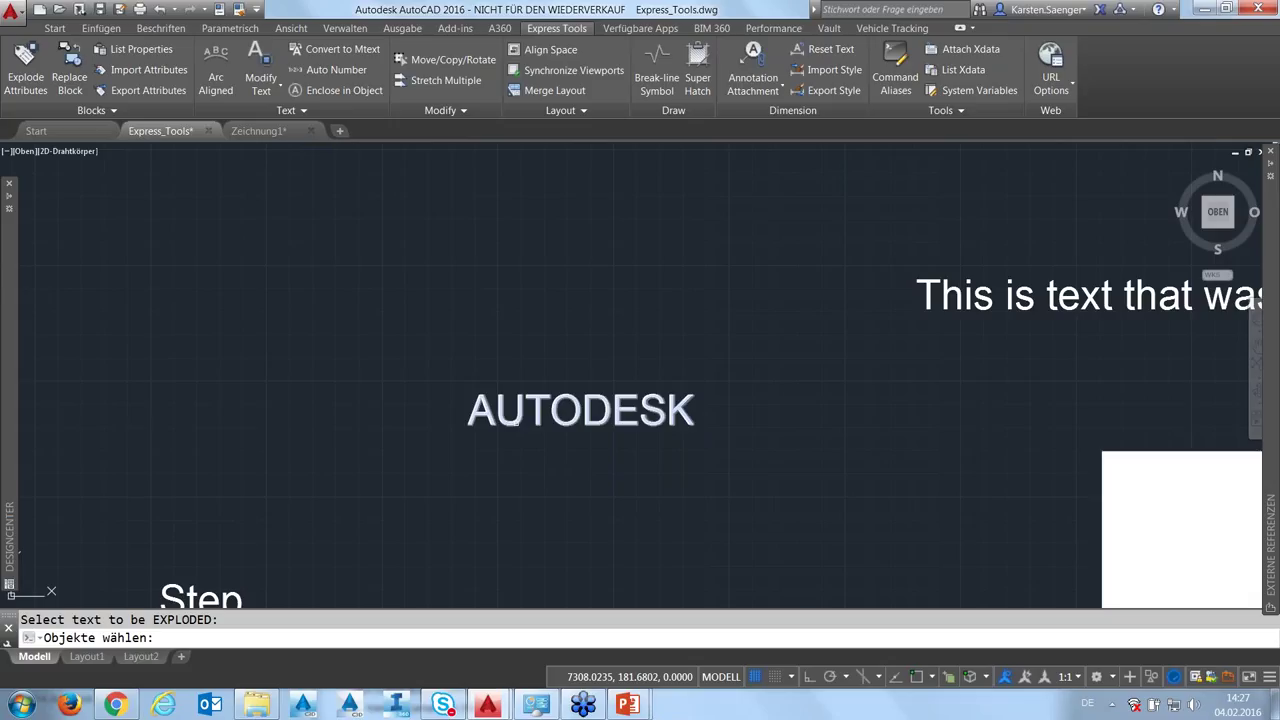
{"action": "left_click", "coordinate": [560, 412]}
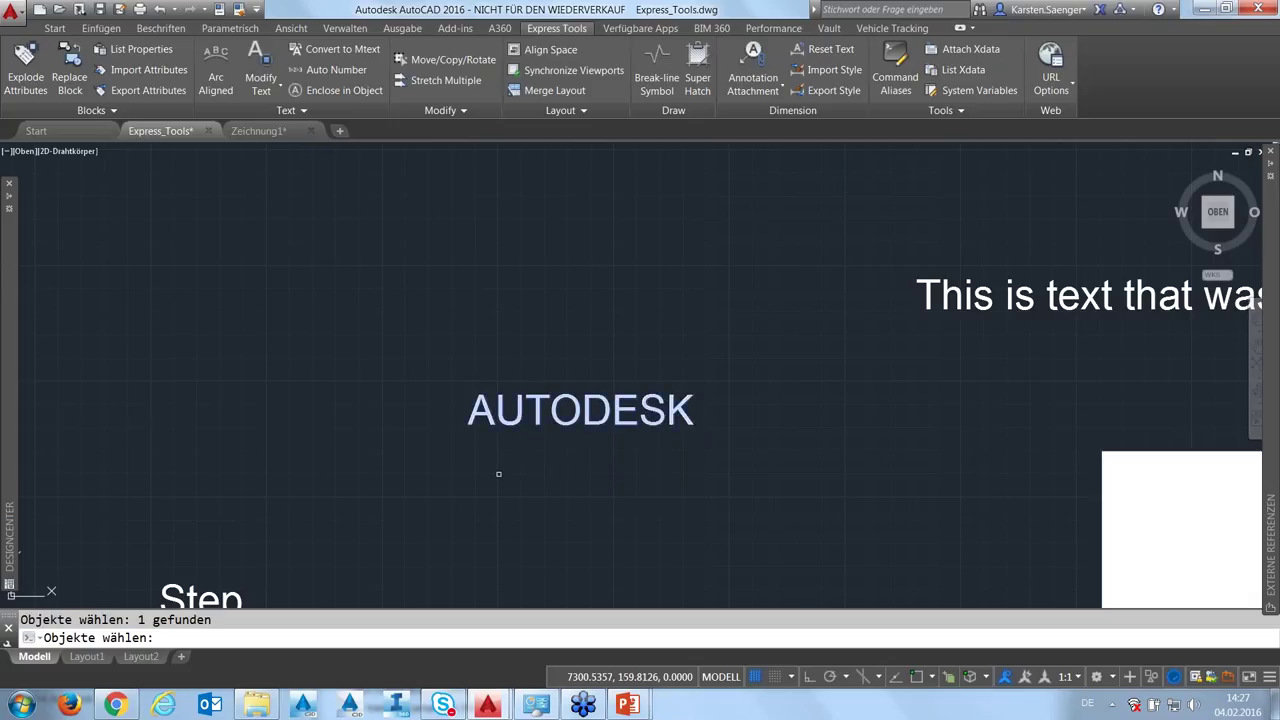
{"action": "key", "text": "Return"}
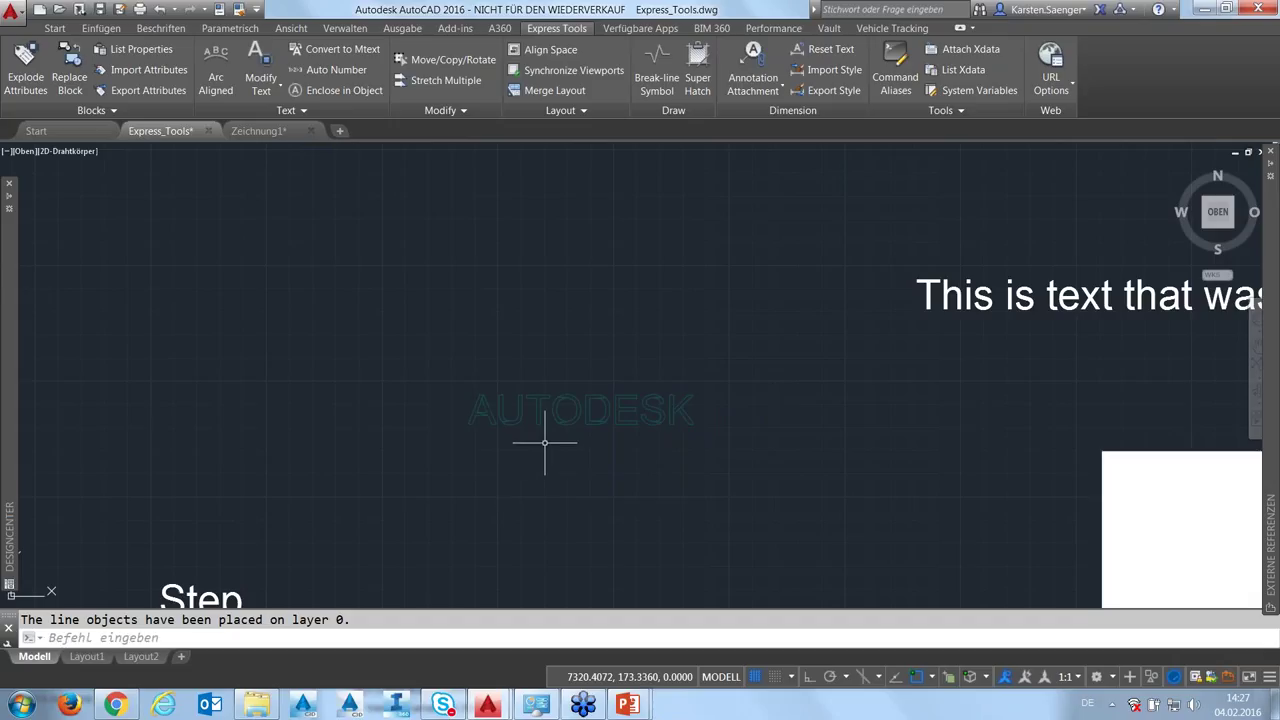
{"action": "scroll", "coordinate": [520, 427], "scroll_direction": "up", "scroll_amount": 3}
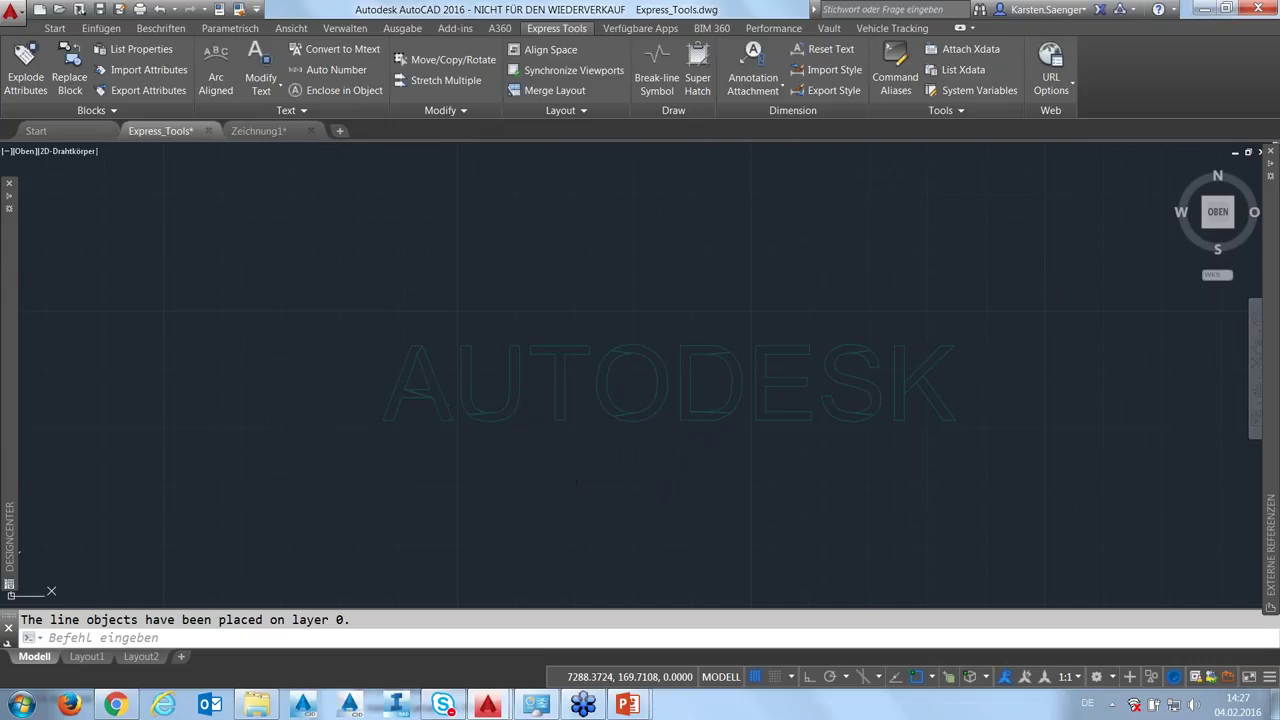
Orbit into a tilted 3D view and zoom in on the AUTODESK outlines
{"action": "mouse_move", "coordinate": [18, 548]}
{"action": "middle_mouse_down", "text": "shift"}
{"action": "mouse_move", "coordinate": [449, 398]}
{"action": "mouse_move", "coordinate": [400, 365]}
{"action": "mouse_move", "coordinate": [440, 380]}
{"action": "middle_mouse_up", "text": "shift"}
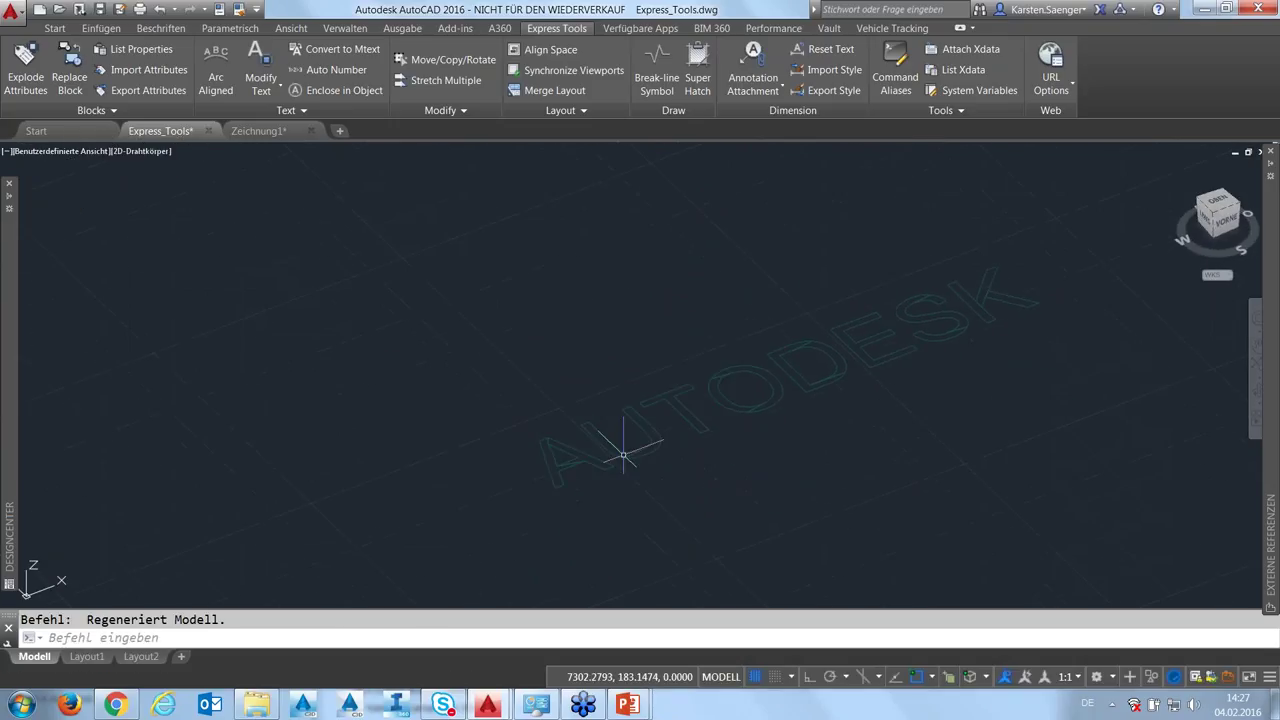
{"action": "scroll", "coordinate": [651, 466], "scroll_direction": "up", "scroll_amount": 3}
{"action": "scroll", "coordinate": [571, 465], "scroll_direction": "up", "scroll_amount": 2}
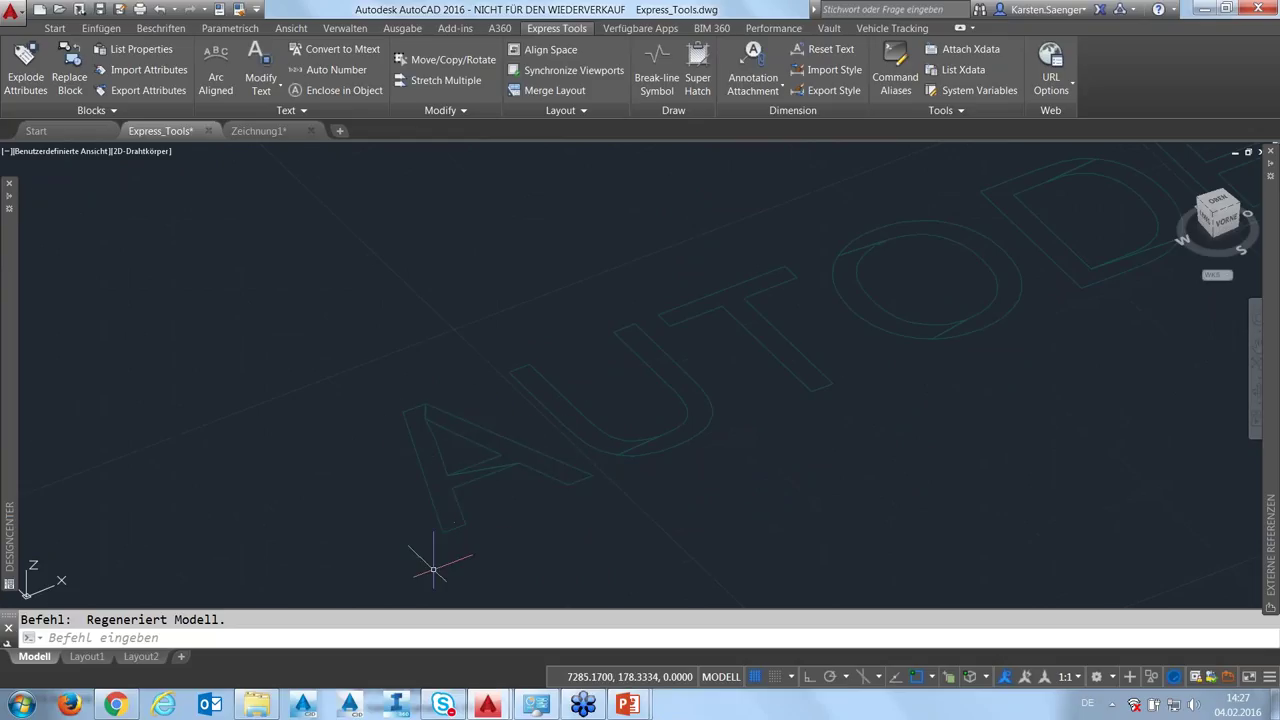
{"action": "left_click", "coordinate": [491, 638]}
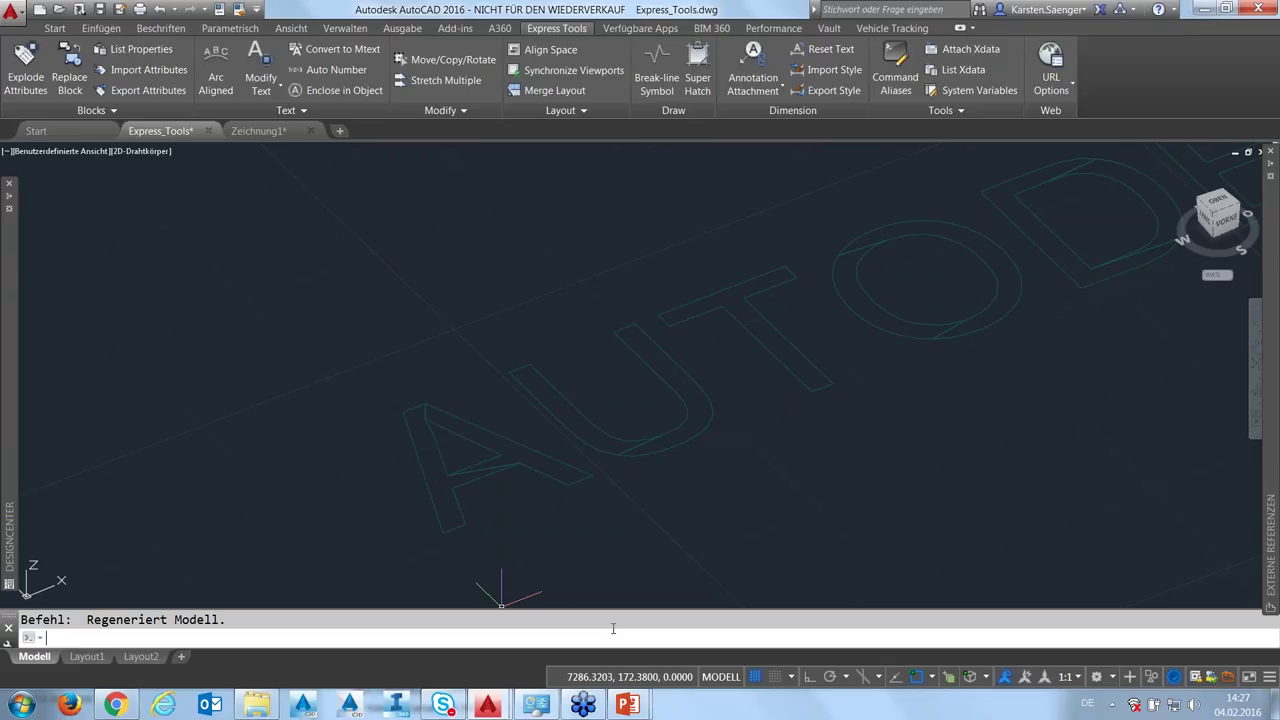
{"action": "type", "text": "PRssp"}
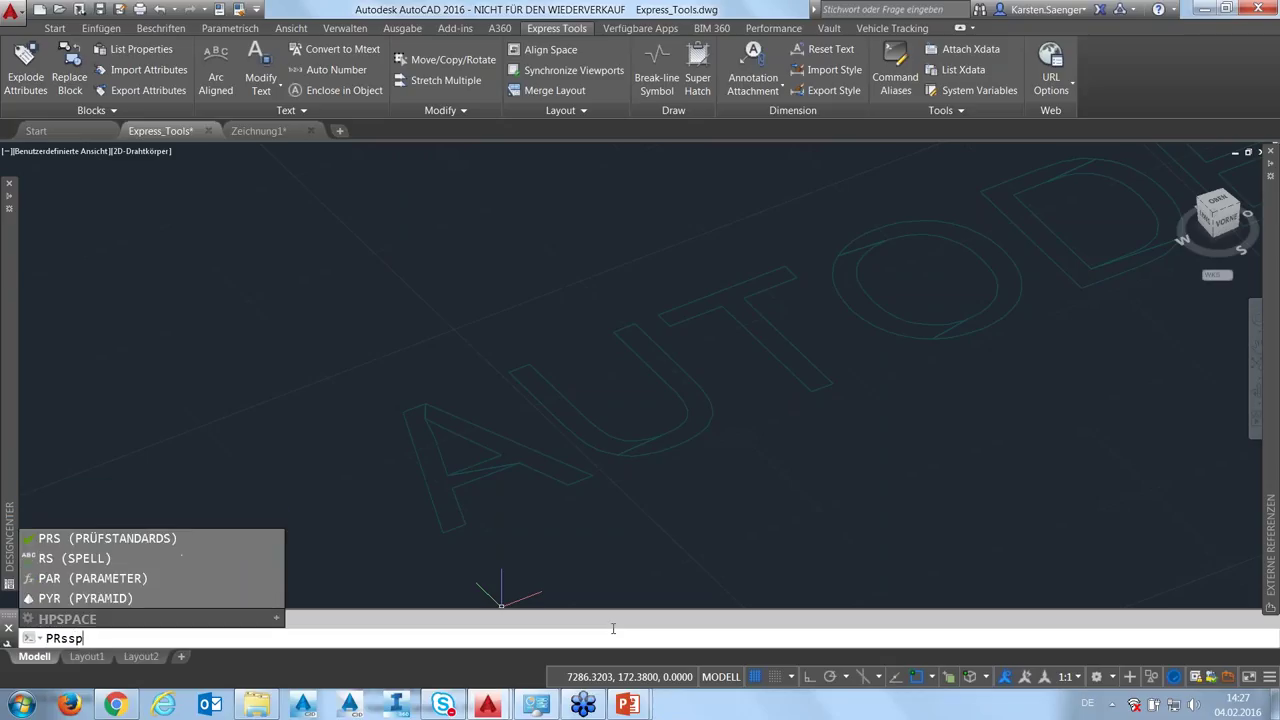
{"action": "type", "text": "ull"}
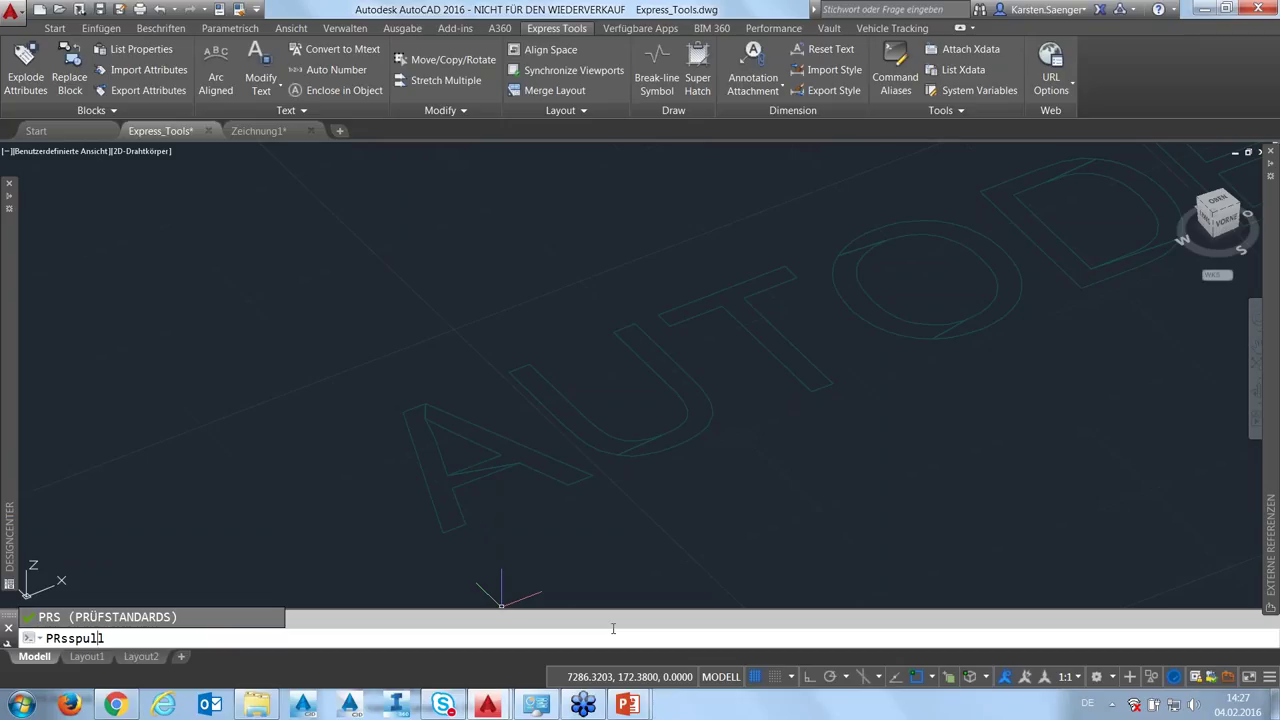
{"action": "key", "text": "Left"}
{"action": "key", "text": "Left"}
{"action": "key", "text": "Left"}
{"action": "type", "text": "e"}
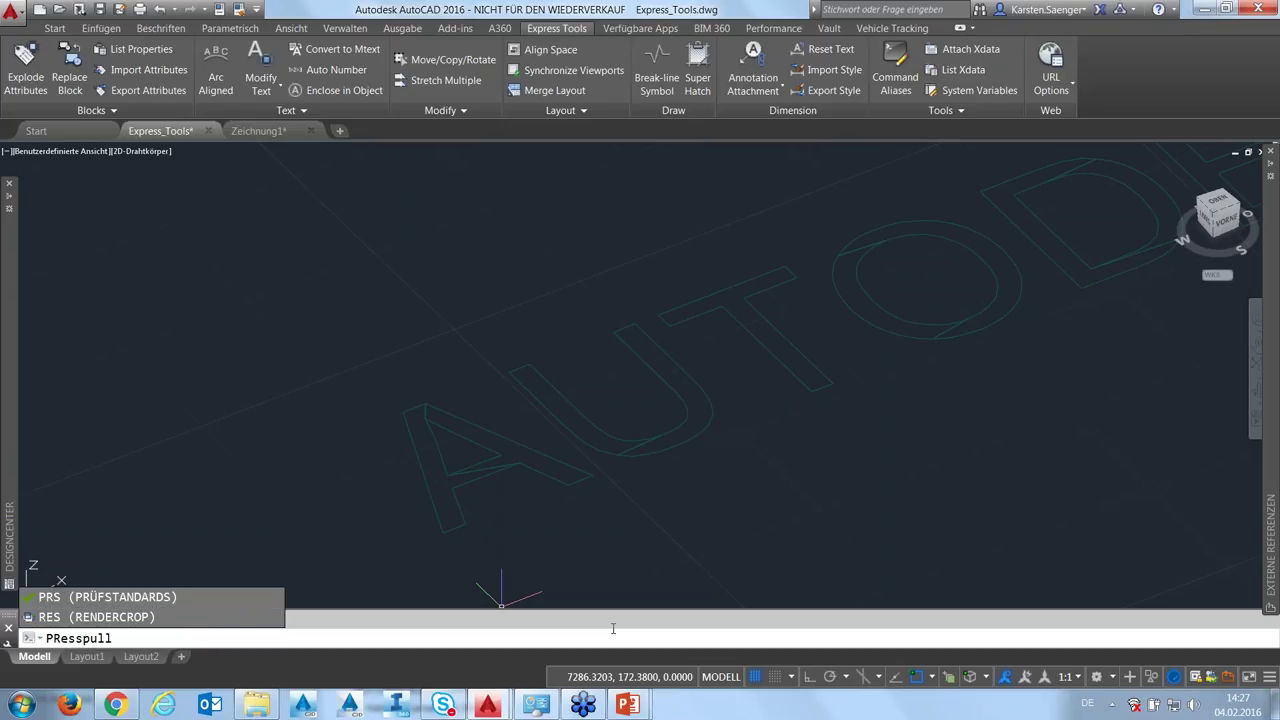
{"action": "key", "text": "Return"}
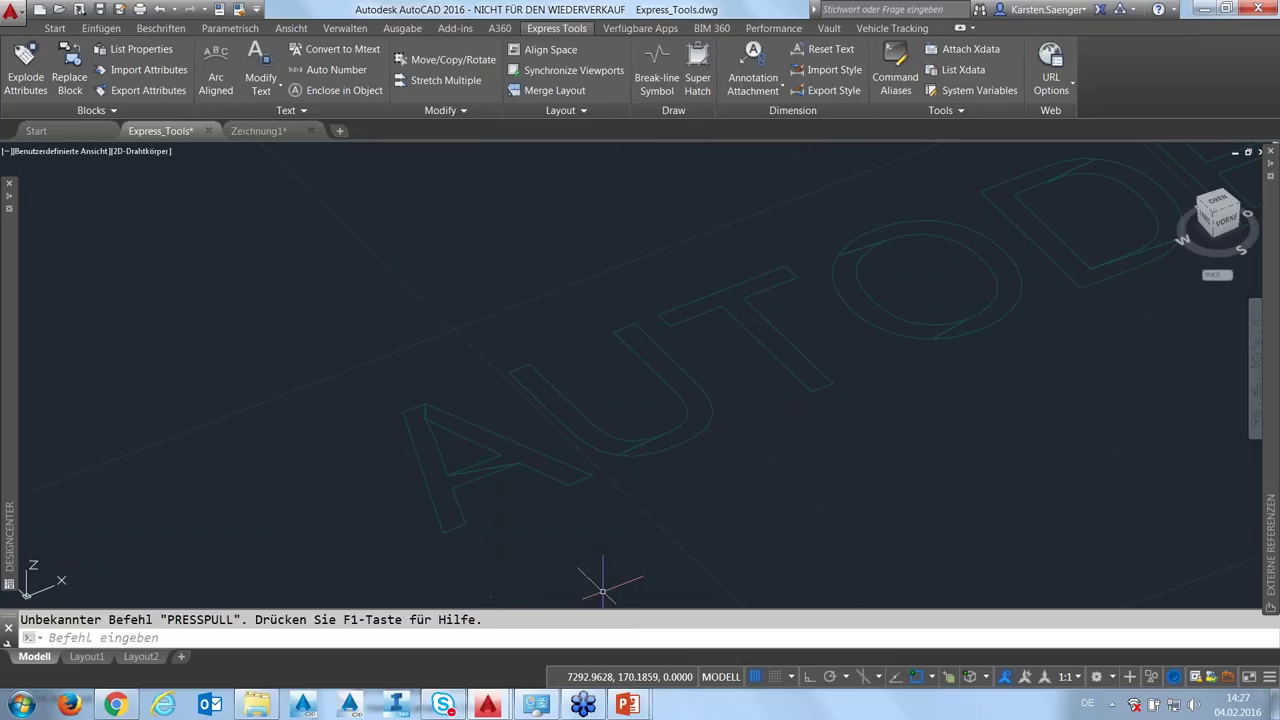
Press-pull both regions of the letter A upward into 3D solids
{"action": "type", "text": "_pressp"}
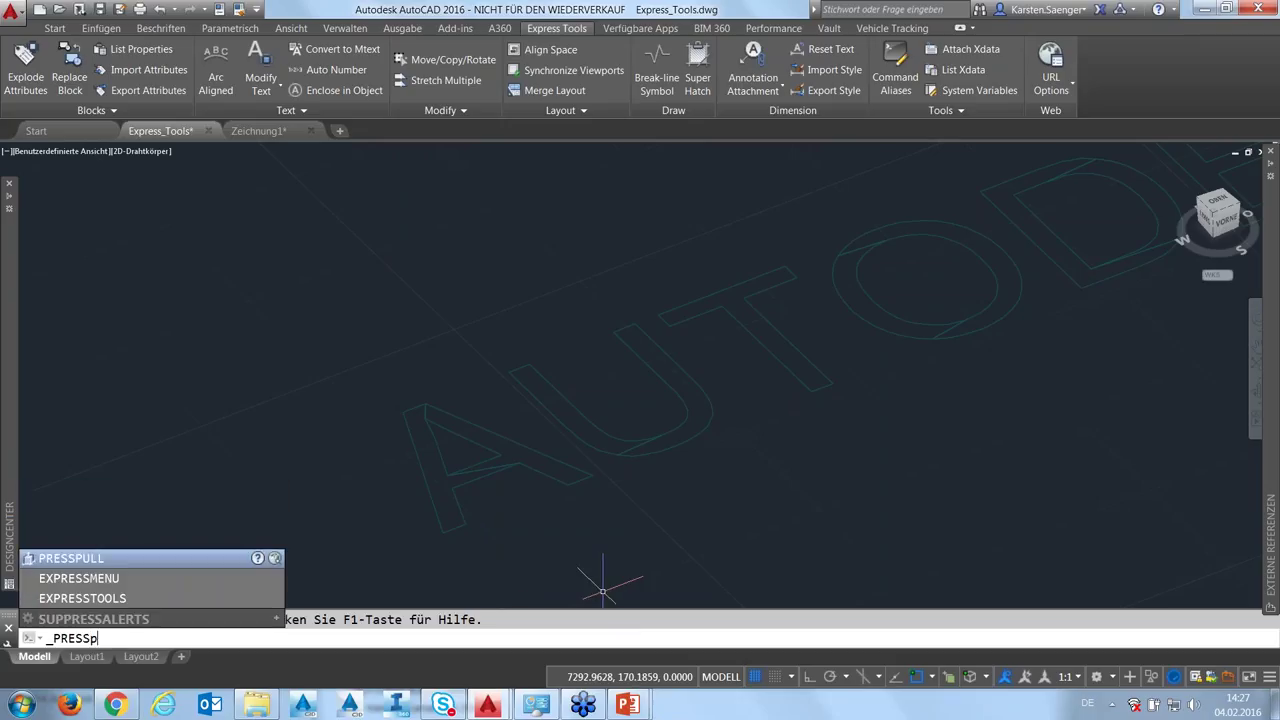
{"action": "type", "text": "ull"}
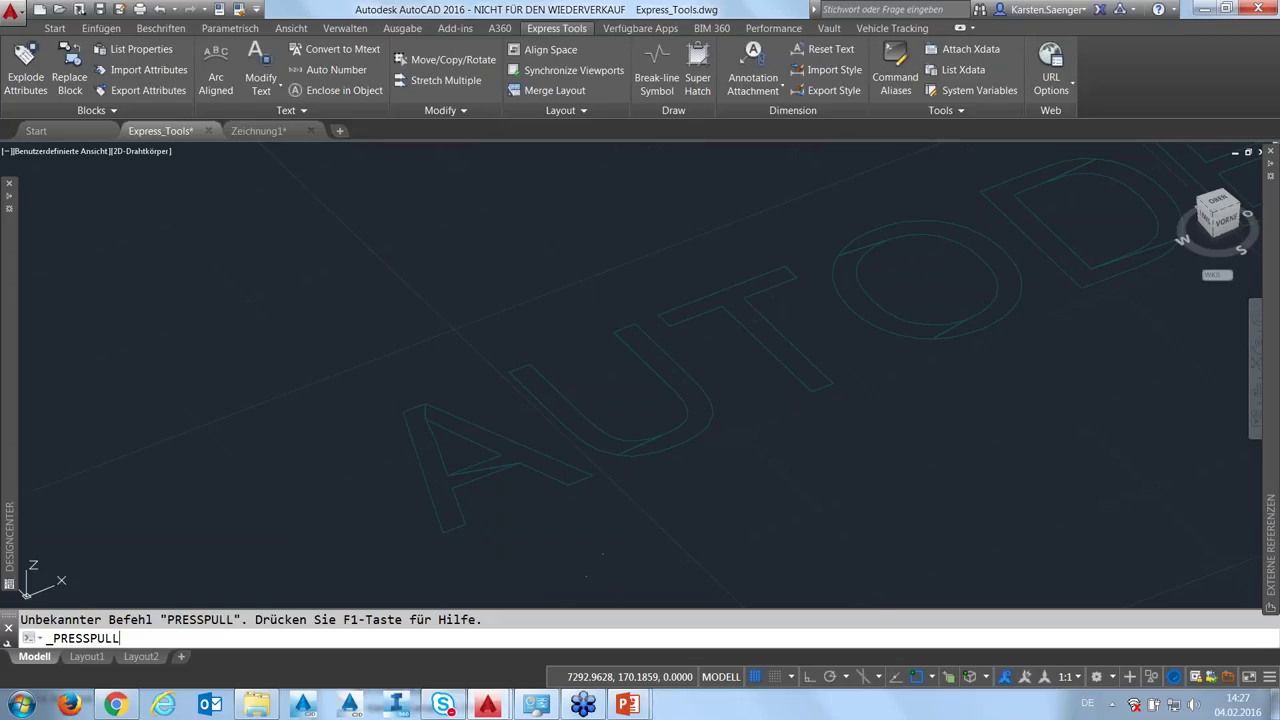
{"action": "key", "text": "Return"}
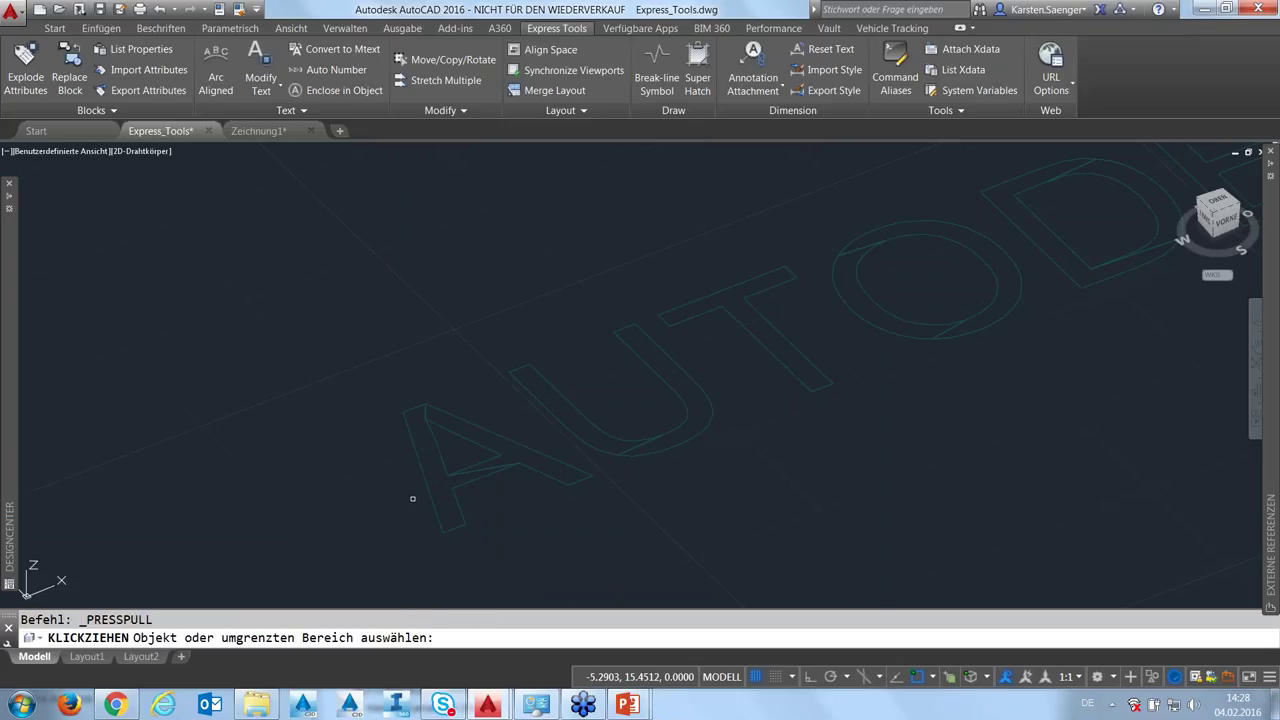
{"action": "left_click", "coordinate": [477, 445]}
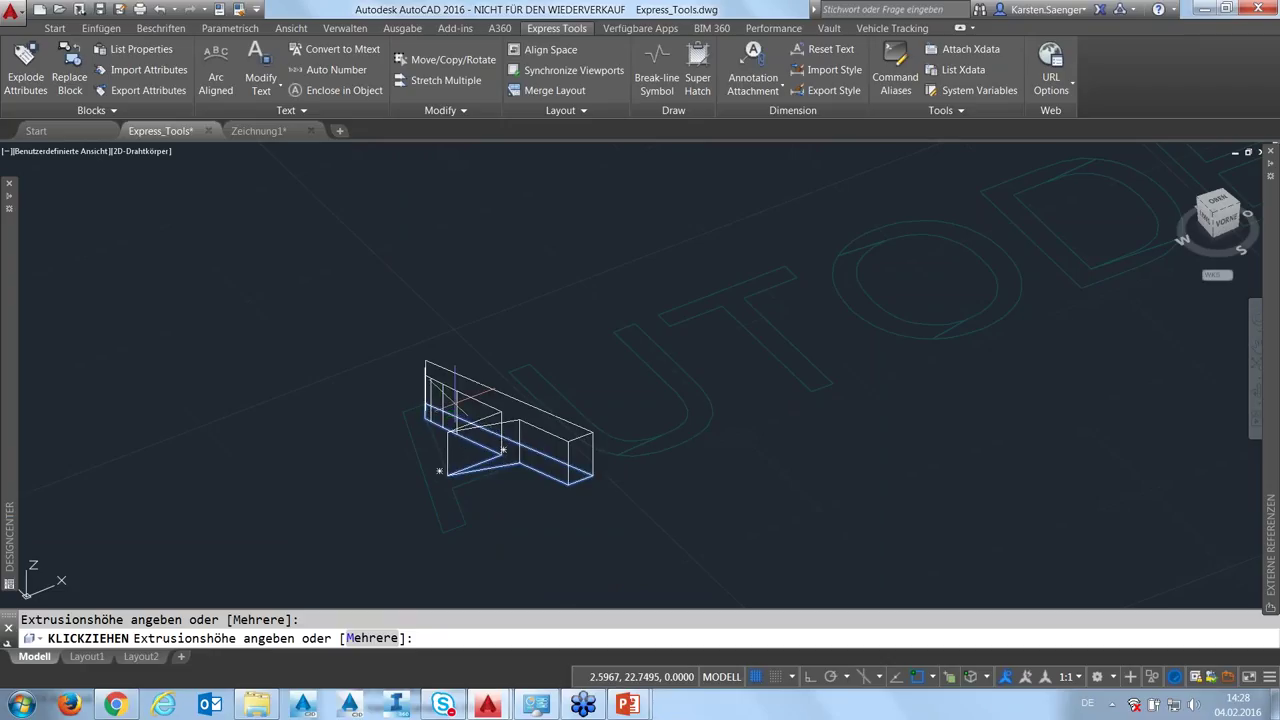
{"action": "left_click", "coordinate": [463, 527]}
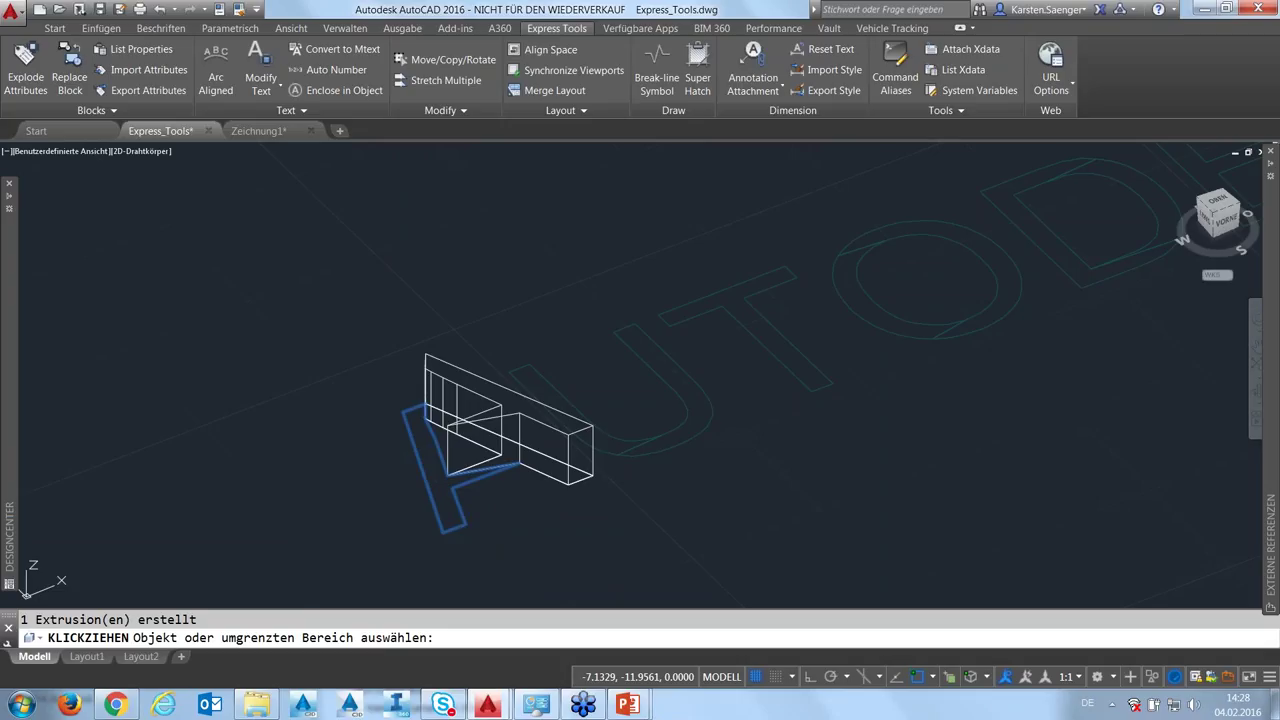
{"action": "left_click", "coordinate": [460, 520]}
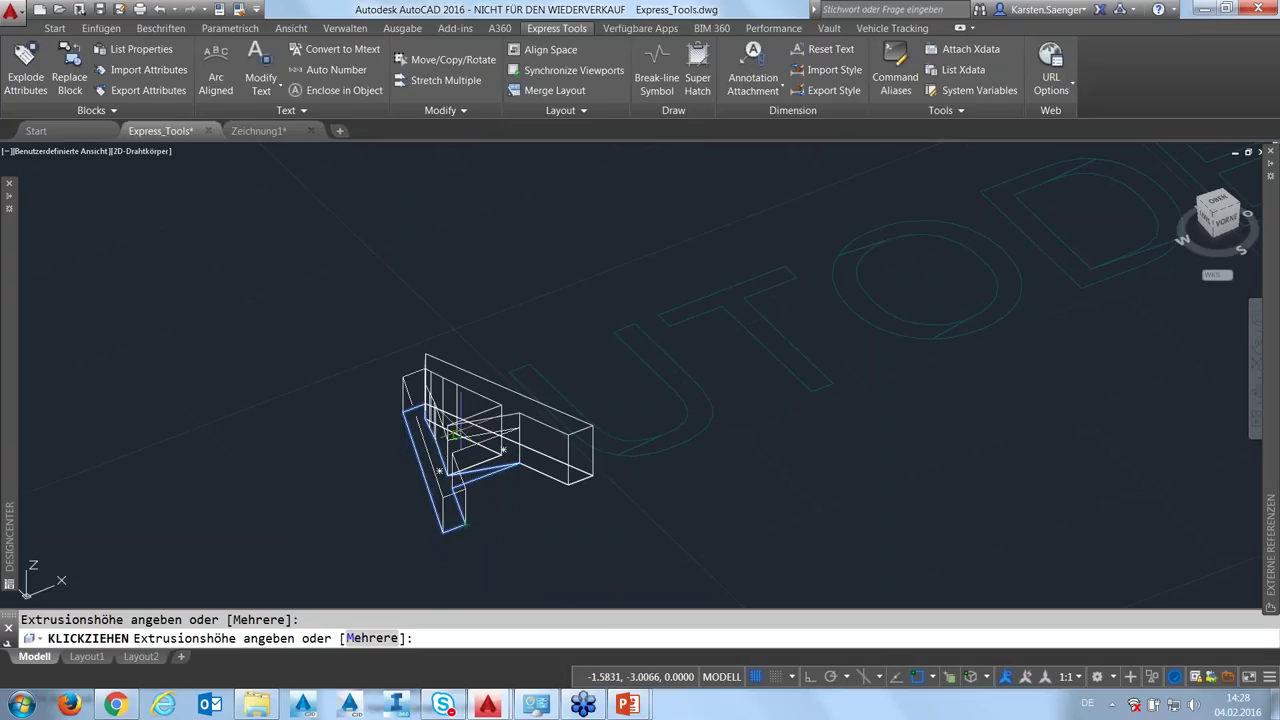
{"action": "left_click", "coordinate": [486, 498]}
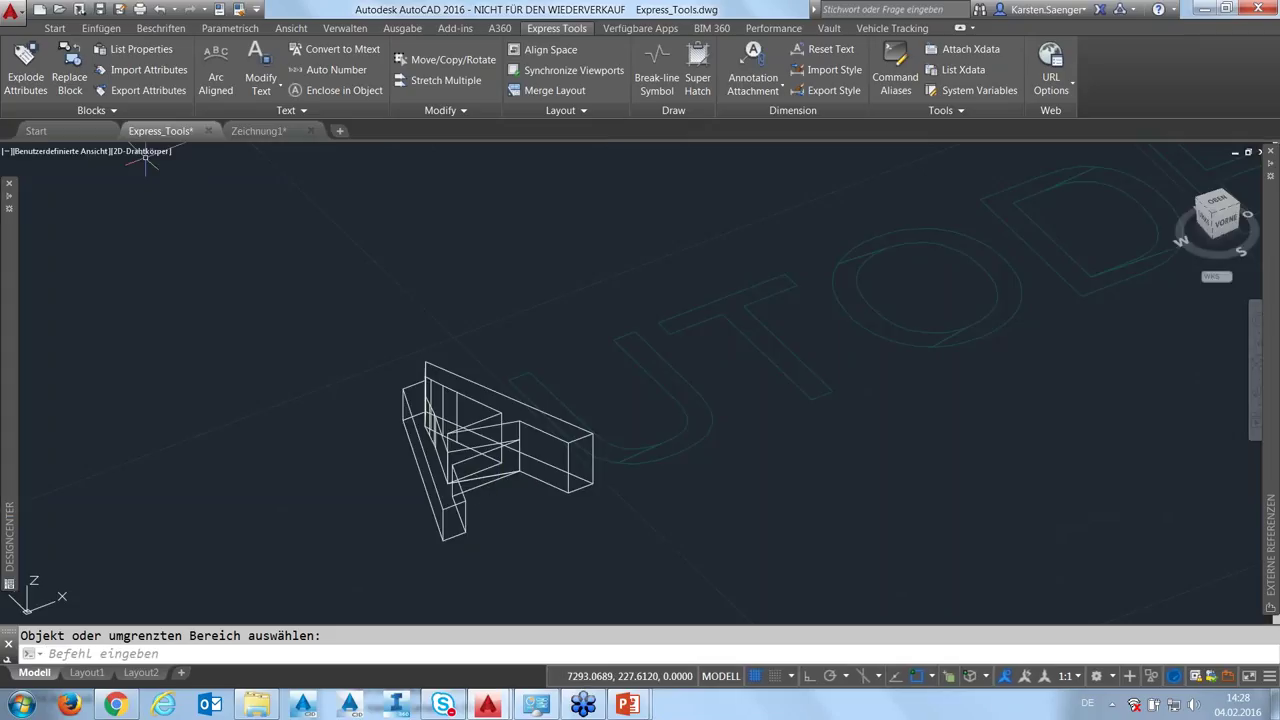
Shade the model in the Konzeptuell visual style and orbit and zoom around the extruded A
{"action": "left_click", "coordinate": [142, 151]}
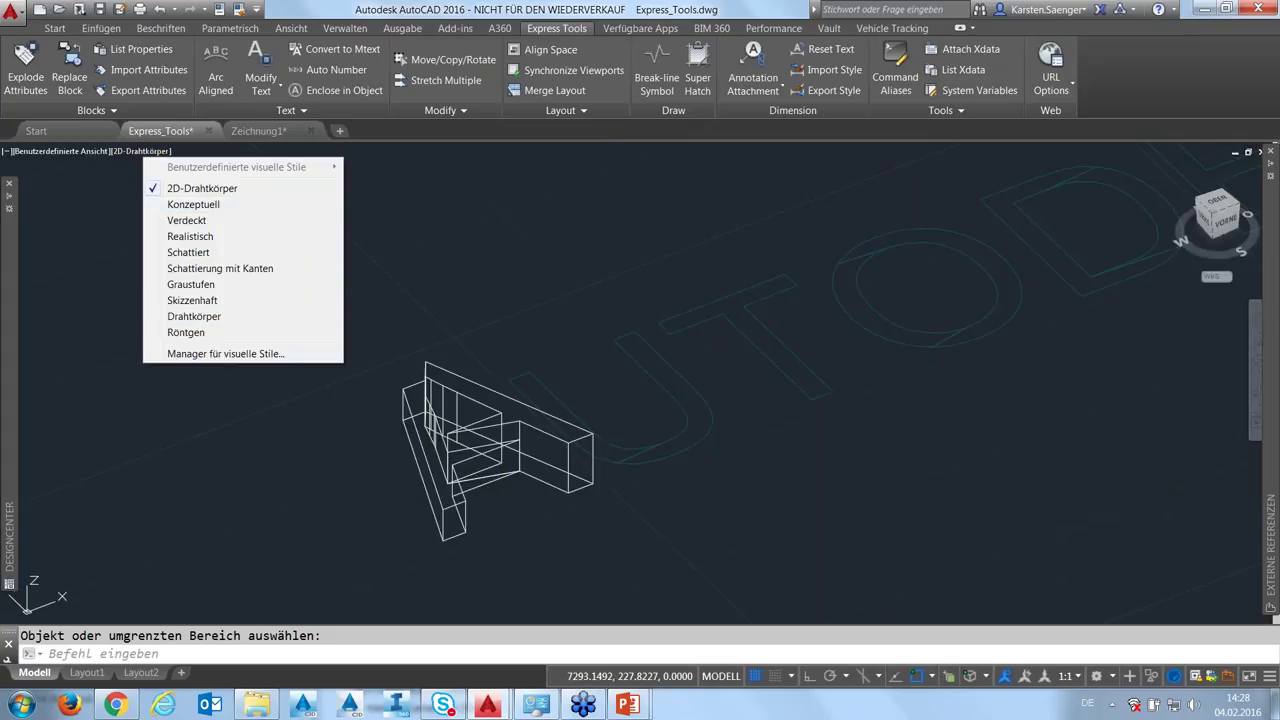
{"action": "left_click", "coordinate": [193, 204]}
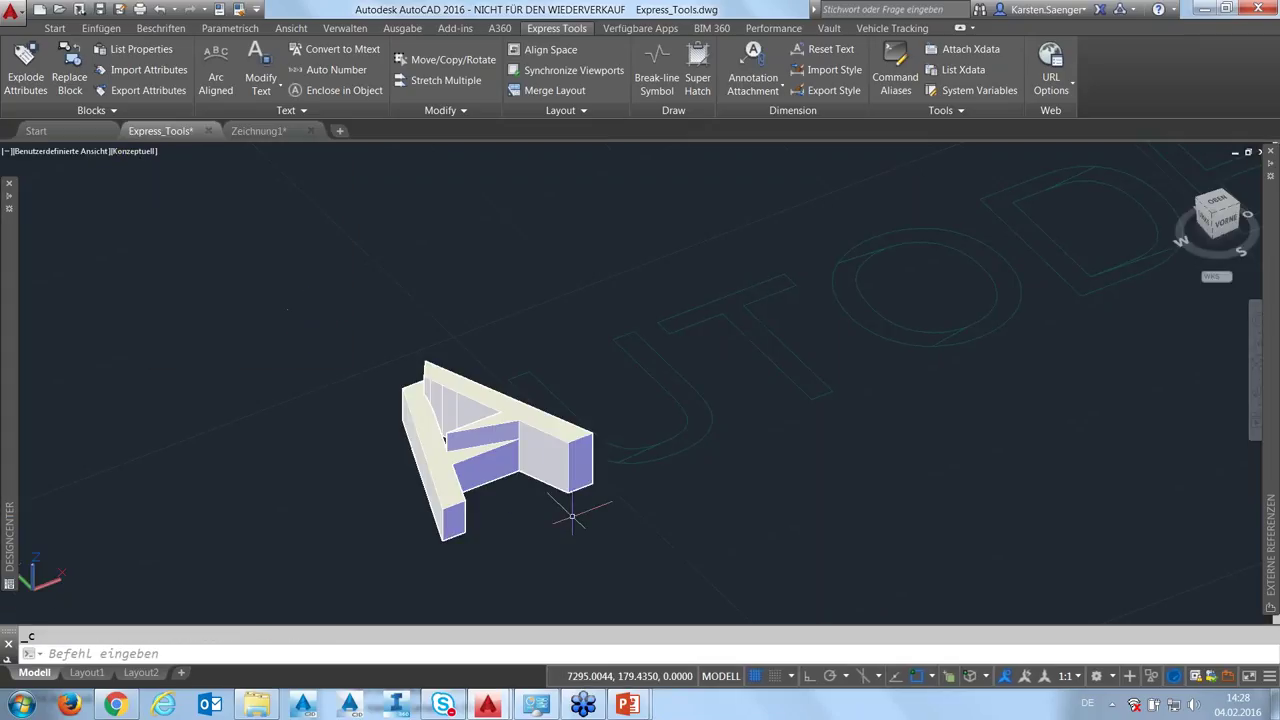
{"action": "mouse_move", "coordinate": [597, 533]}
{"action": "middle_mouse_down", "text": "shift"}
{"action": "mouse_move", "coordinate": [494, 600]}
{"action": "mouse_move", "coordinate": [438, 577]}
{"action": "mouse_move", "coordinate": [427, 558]}
{"action": "mouse_move", "coordinate": [570, 553]}
{"action": "middle_mouse_up", "text": "shift"}
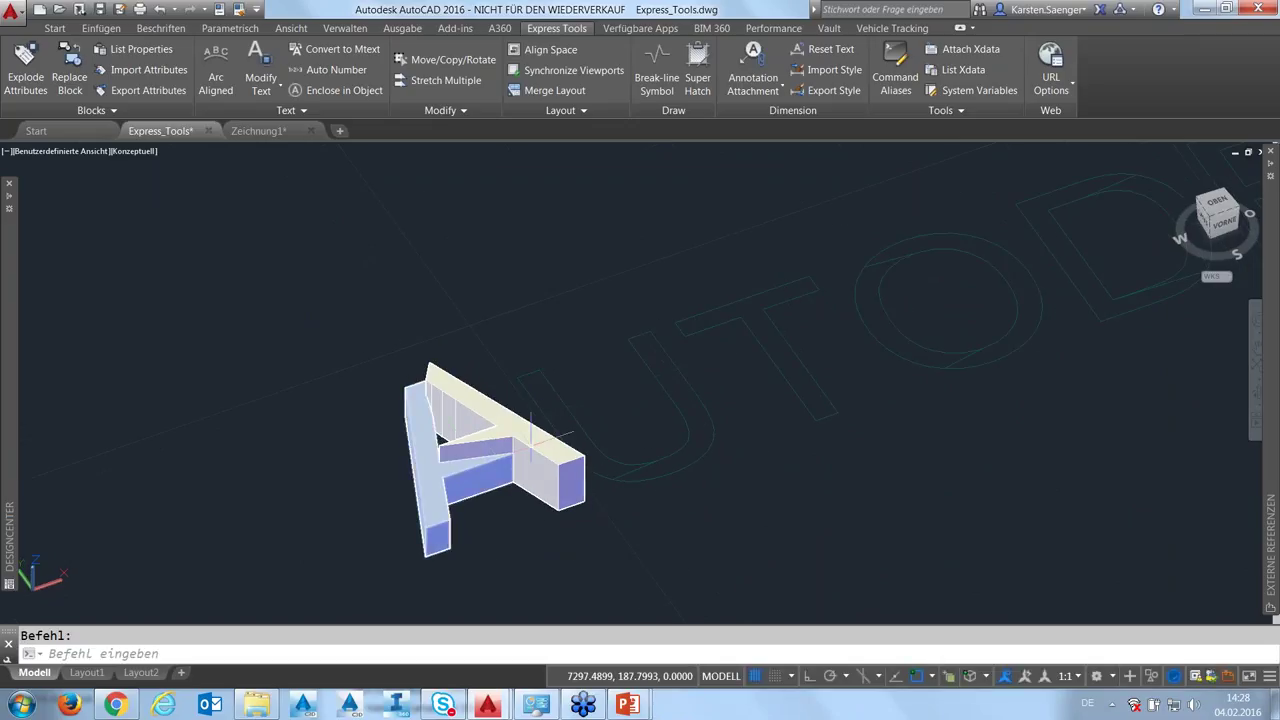
{"action": "scroll", "coordinate": [614, 497], "scroll_direction": "down", "scroll_amount": 2}
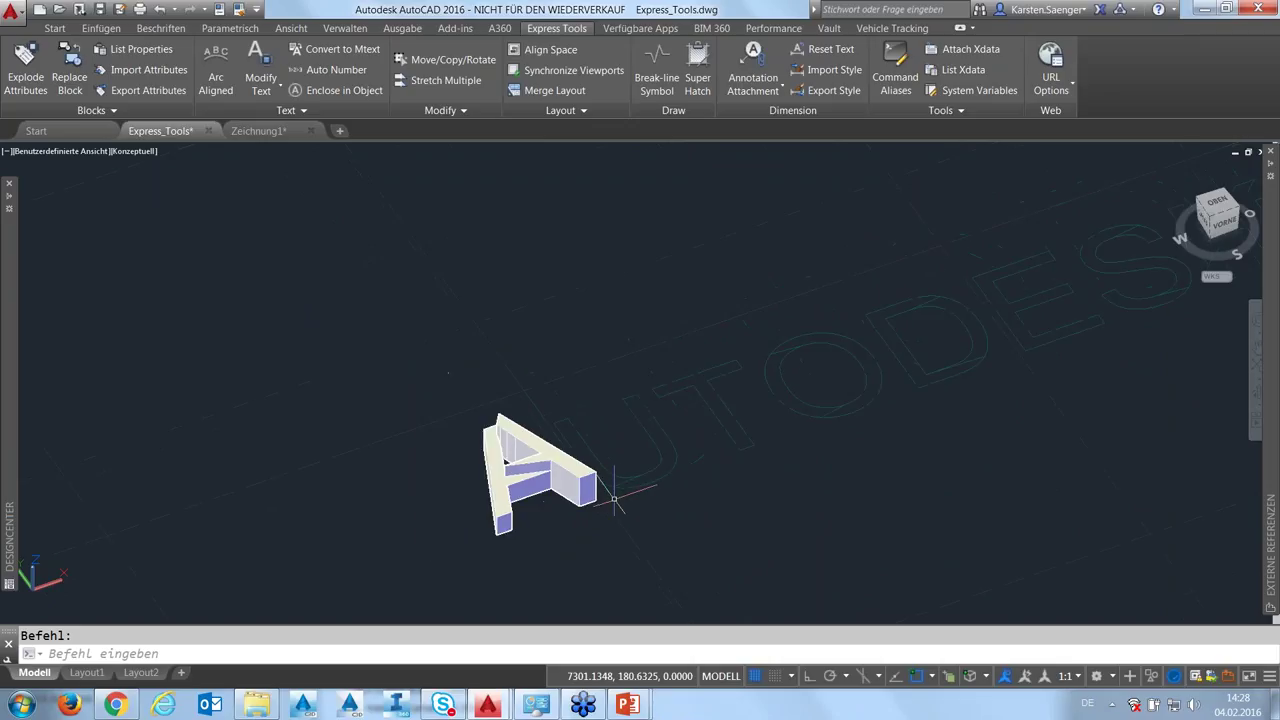
{"action": "scroll", "coordinate": [614, 497], "scroll_direction": "up", "scroll_amount": 1}
{"action": "scroll", "coordinate": [614, 497], "scroll_direction": "up", "scroll_amount": 2}
{"action": "scroll", "coordinate": [614, 497], "scroll_direction": "down", "scroll_amount": 2}
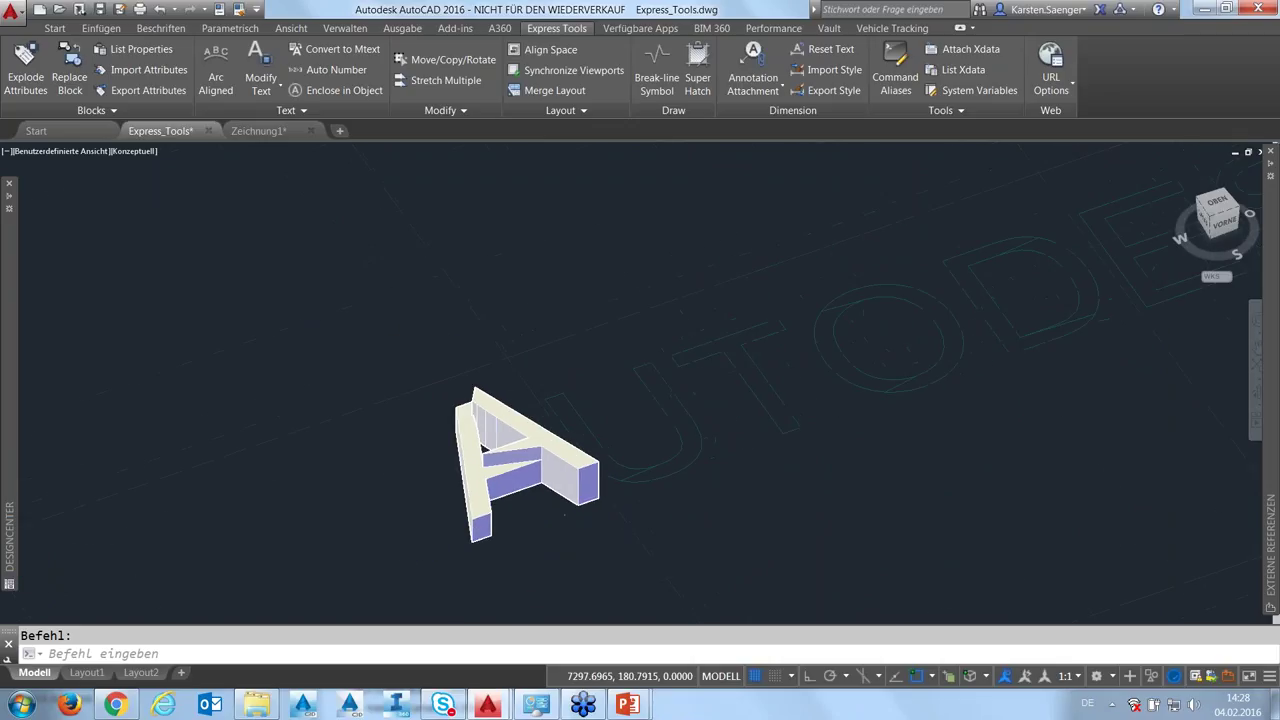
Select the extruded A, zoom out, and return to 2D-Drahtkörper display
{"action": "left_click", "coordinate": [584, 505]}
{"action": "scroll", "coordinate": [582, 495], "scroll_direction": "down", "scroll_amount": 2}
{"action": "scroll", "coordinate": [582, 495], "scroll_direction": "down", "scroll_amount": 2}
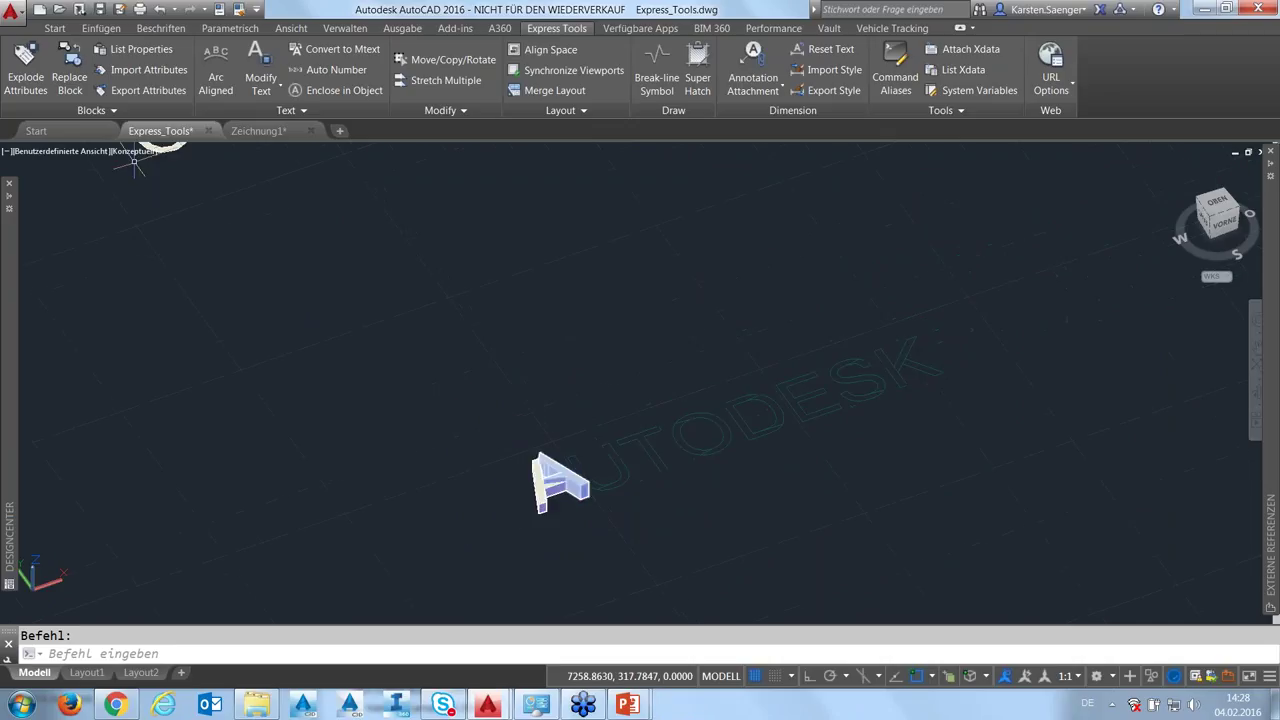
{"action": "left_click", "coordinate": [135, 151]}
{"action": "left_click", "coordinate": [189, 188]}
{"action": "left_click", "coordinate": [49, 151]}
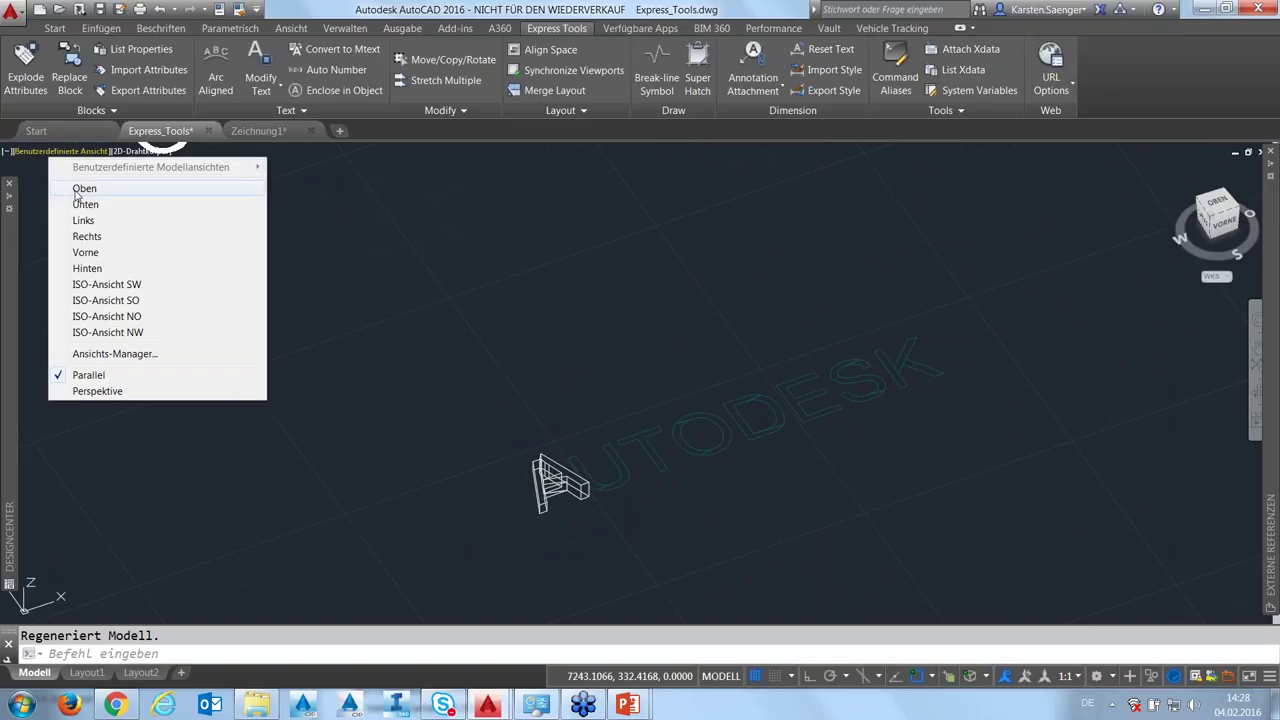
Return to the Oben (top) view and zoom in to pick the DTEXT line for MText conversion
{"action": "left_click", "coordinate": [82, 188]}
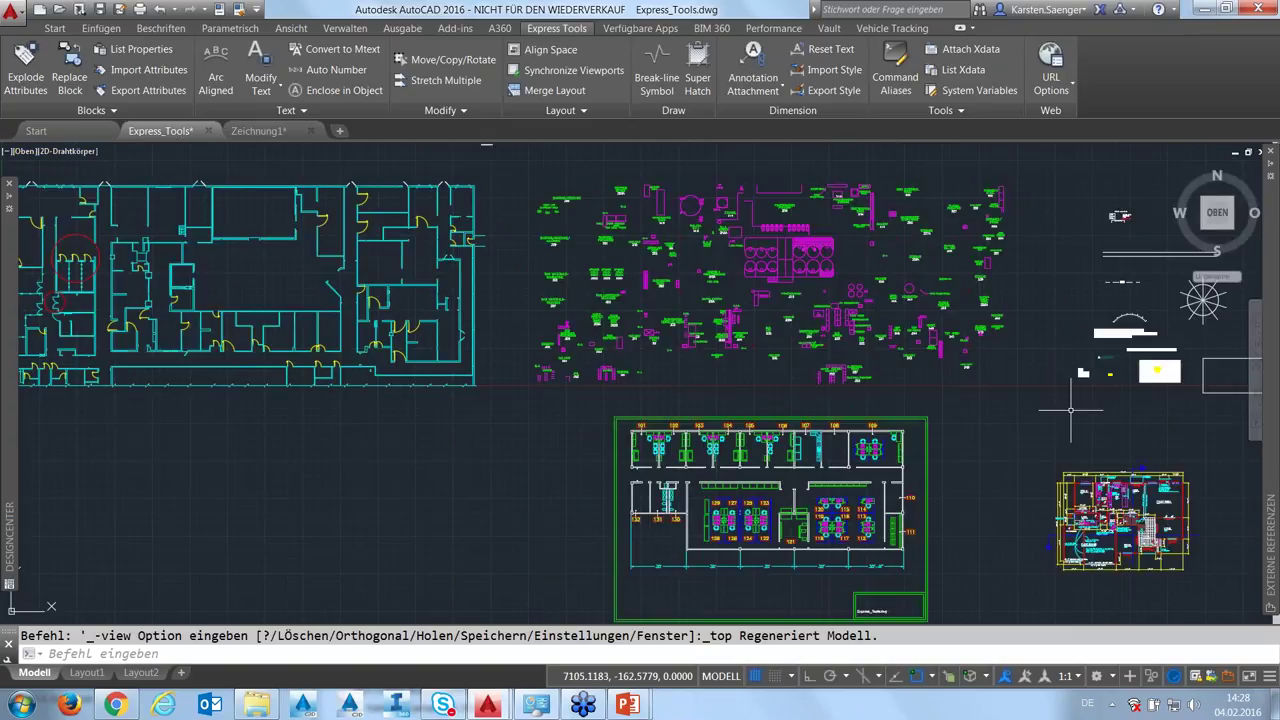
{"action": "mouse_move", "coordinate": [839, 412]}
{"action": "middle_mouse_down"}
{"action": "mouse_move", "coordinate": [560, 360]}
{"action": "mouse_move", "coordinate": [539, 385]}
{"action": "middle_mouse_up"}
{"action": "scroll", "coordinate": [600, 355], "scroll_direction": "up", "scroll_amount": 4}
{"action": "scroll", "coordinate": [580, 334], "scroll_direction": "up", "scroll_amount": 4}
{"action": "scroll", "coordinate": [523, 330], "scroll_direction": "up", "scroll_amount": 2}
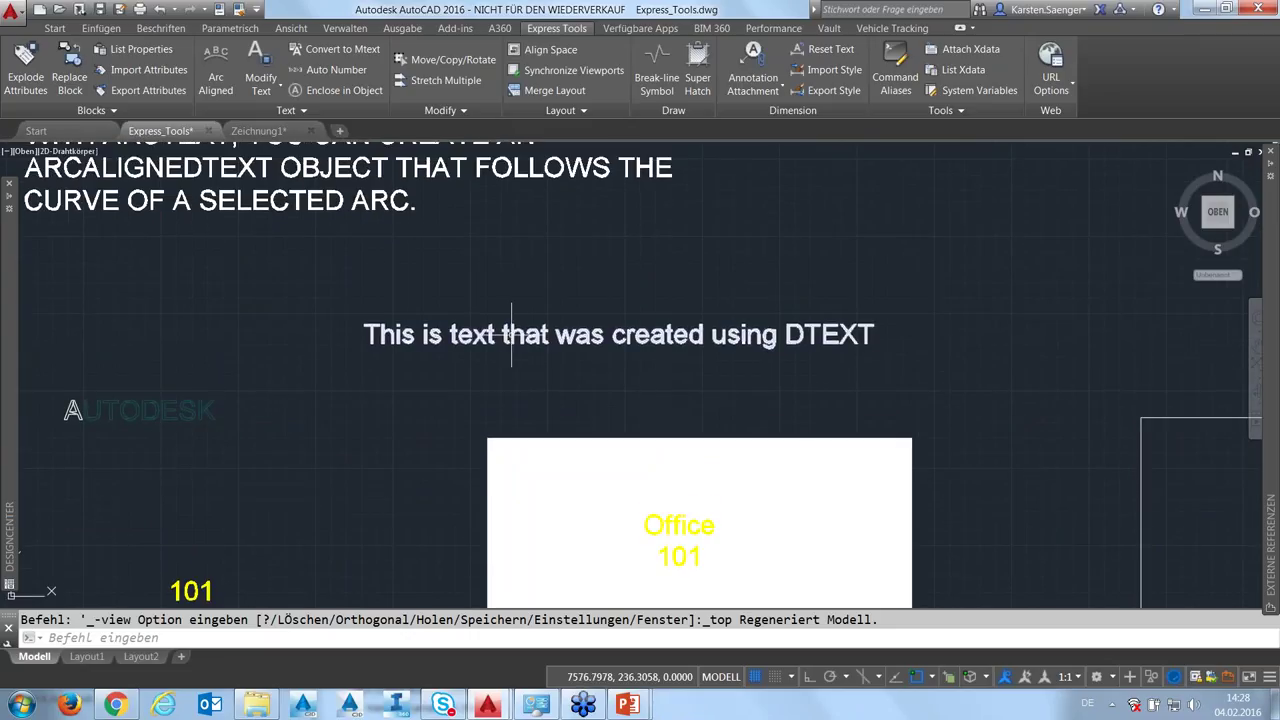
{"action": "left_click", "coordinate": [500, 334]}
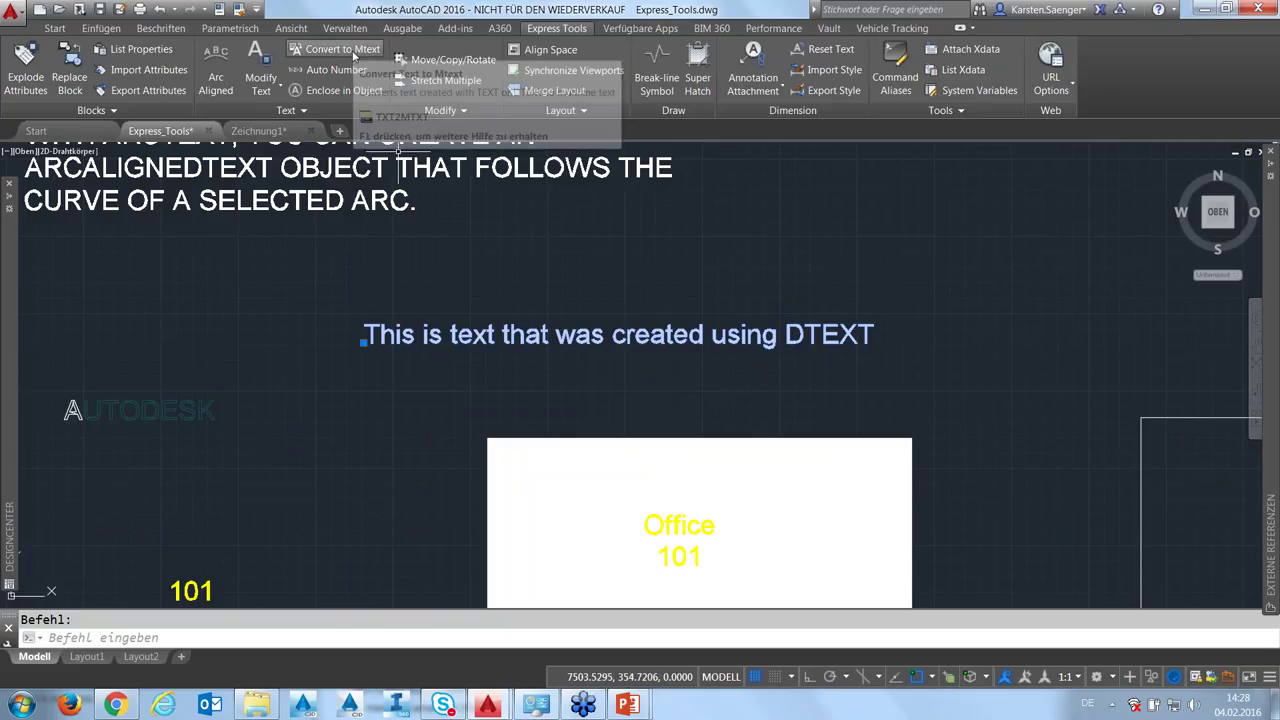
Stretch the converted MText sentence's width grip so it stays on one line
{"action": "left_click", "coordinate": [474, 335]}
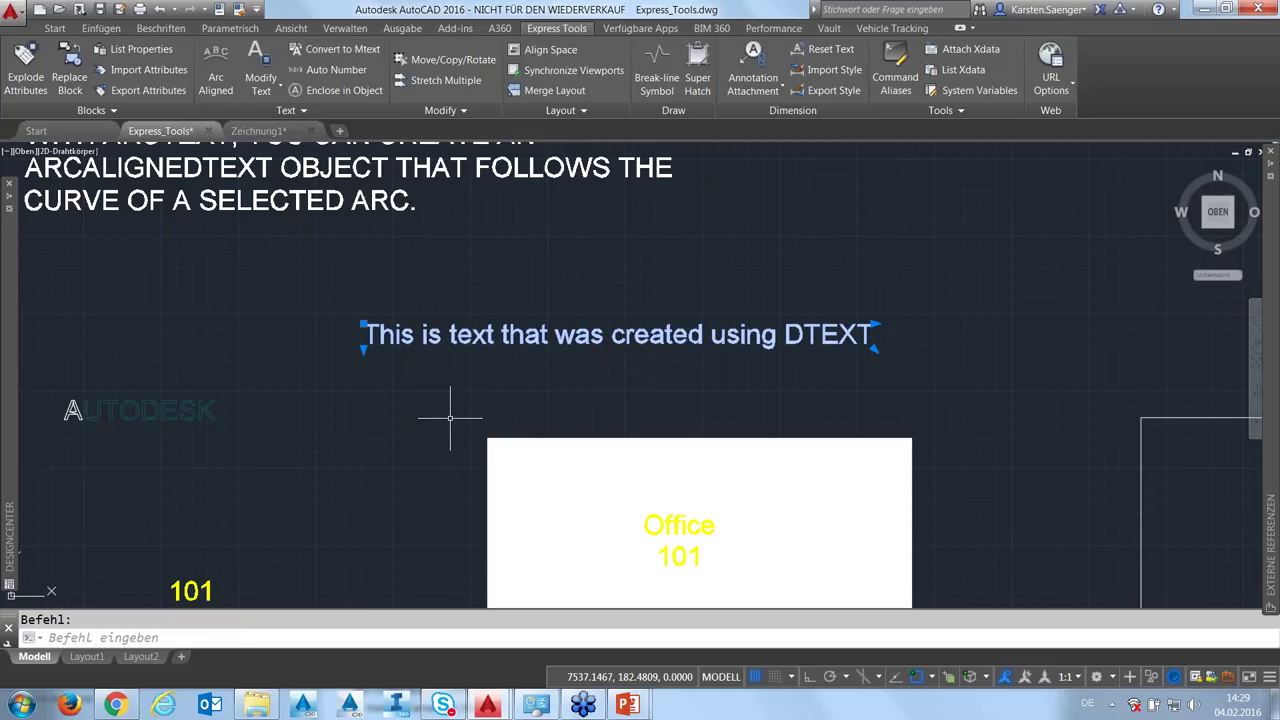
{"action": "left_click", "coordinate": [363, 349]}
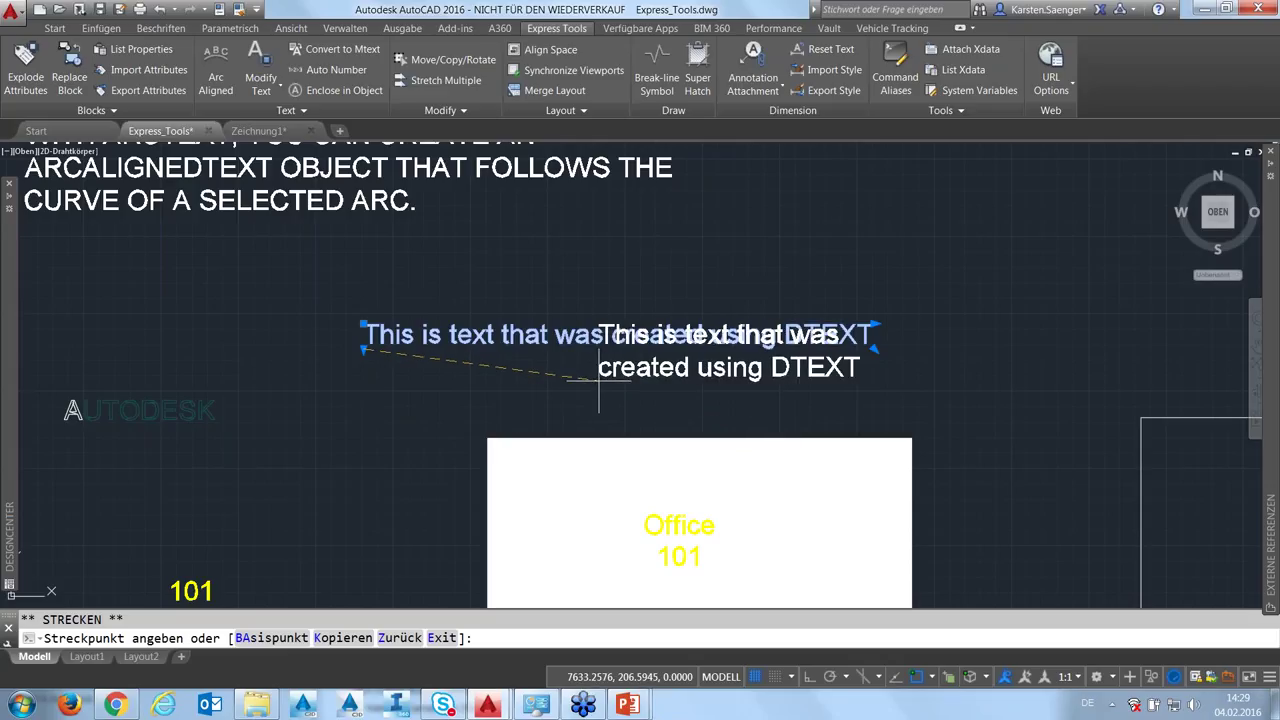
{"action": "left_click", "coordinate": [365, 372]}
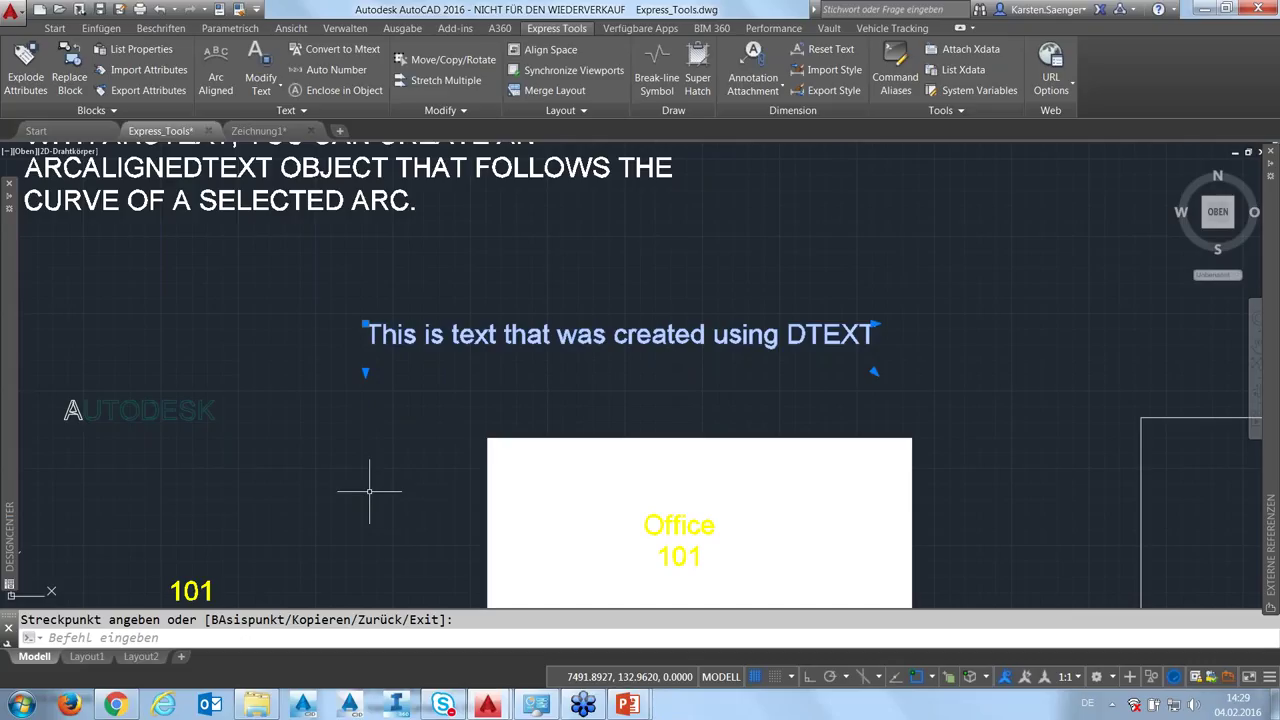
Zoom out and pan to bring the Step and Next step lines into view
{"action": "scroll", "coordinate": [368, 491], "scroll_direction": "down", "scroll_amount": 2}
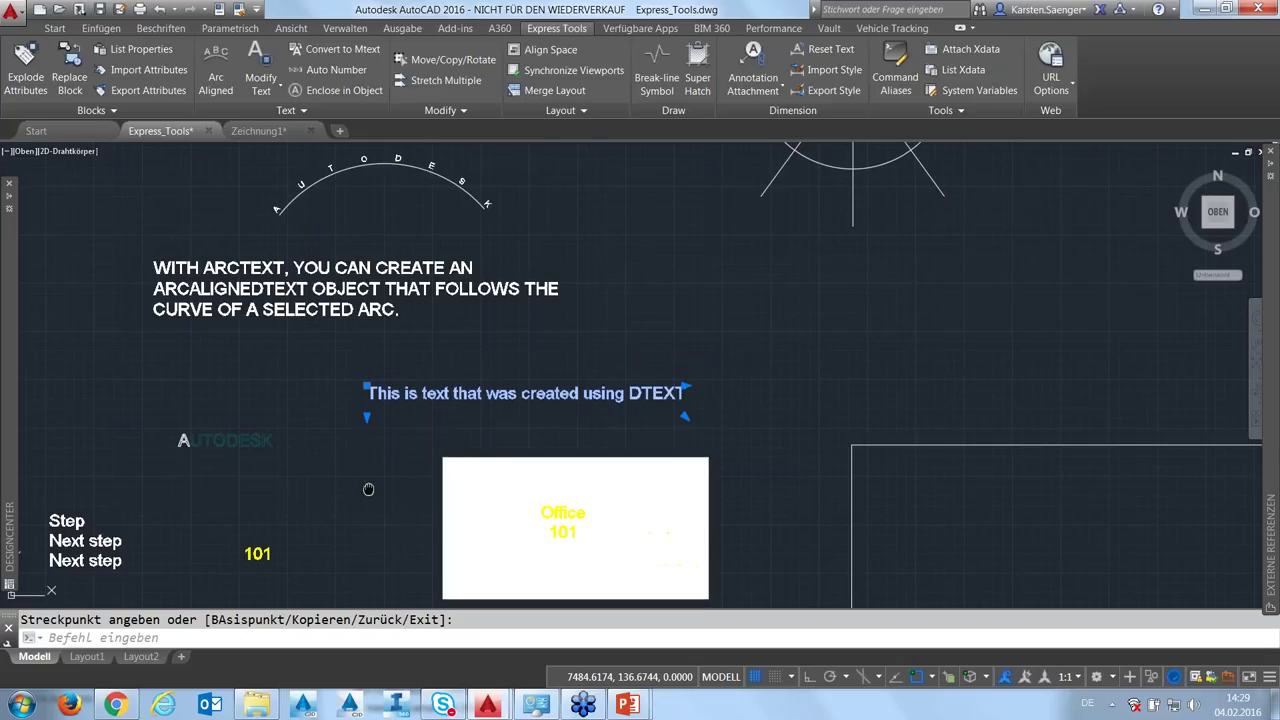
{"action": "middle_click_drag", "start_coordinate": [368, 491], "coordinate": [604, 297]}
{"action": "mouse_move", "coordinate": [251, 423]}
{"action": "middle_mouse_down"}
{"action": "mouse_move", "coordinate": [443, 403]}
{"action": "mouse_move", "coordinate": [543, 457]}
{"action": "middle_mouse_up"}
{"action": "scroll", "coordinate": [480, 410], "scroll_direction": "up", "scroll_amount": 2}
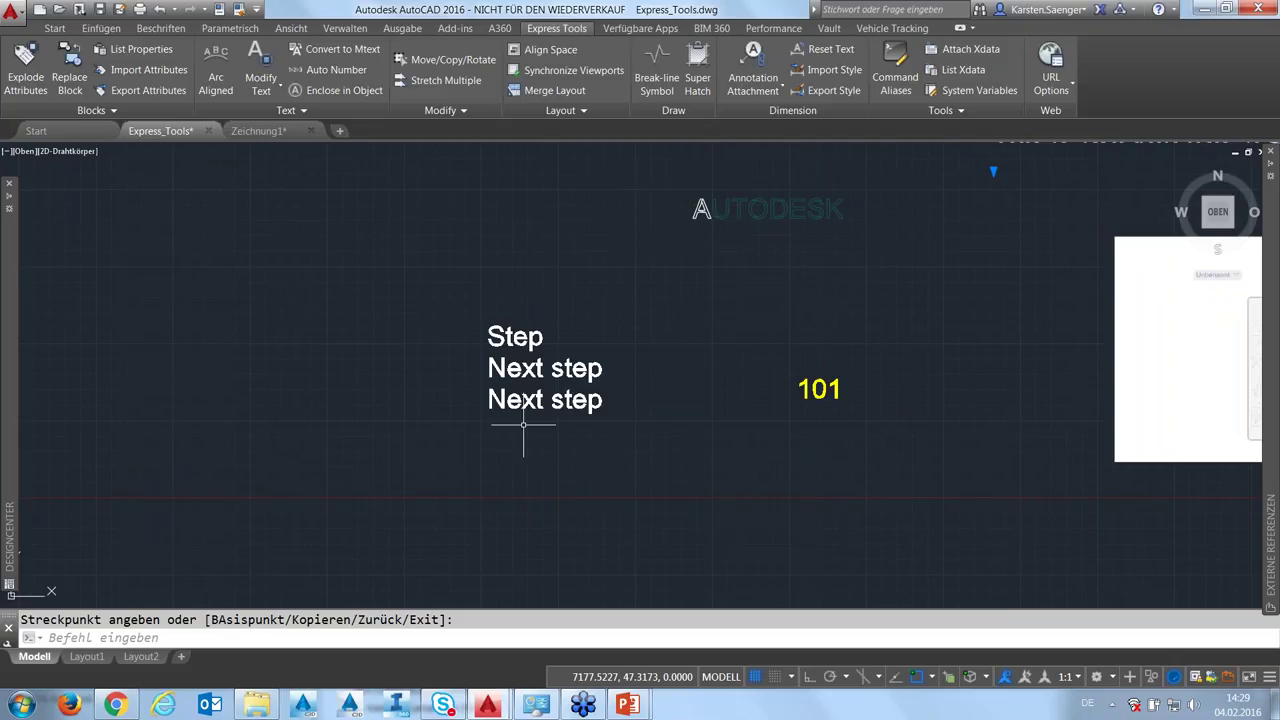
{"action": "left_click", "coordinate": [335, 72]}
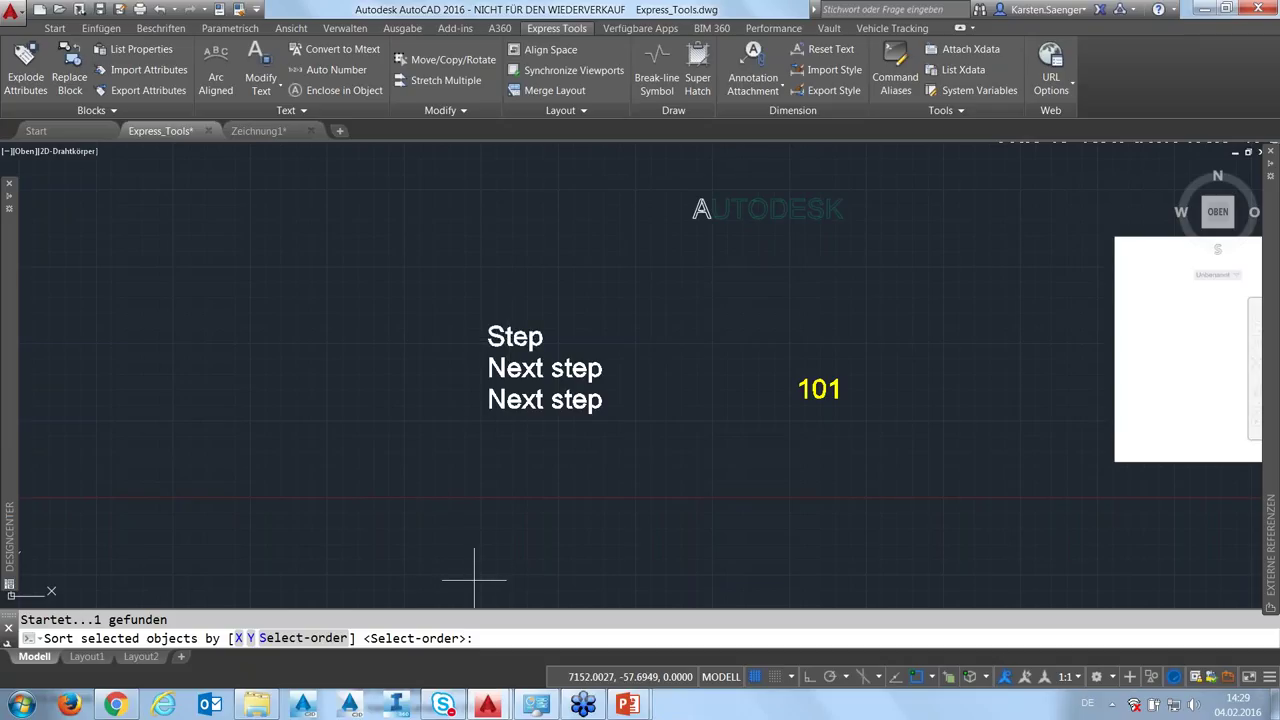
{"action": "left_click", "coordinate": [303, 638]}
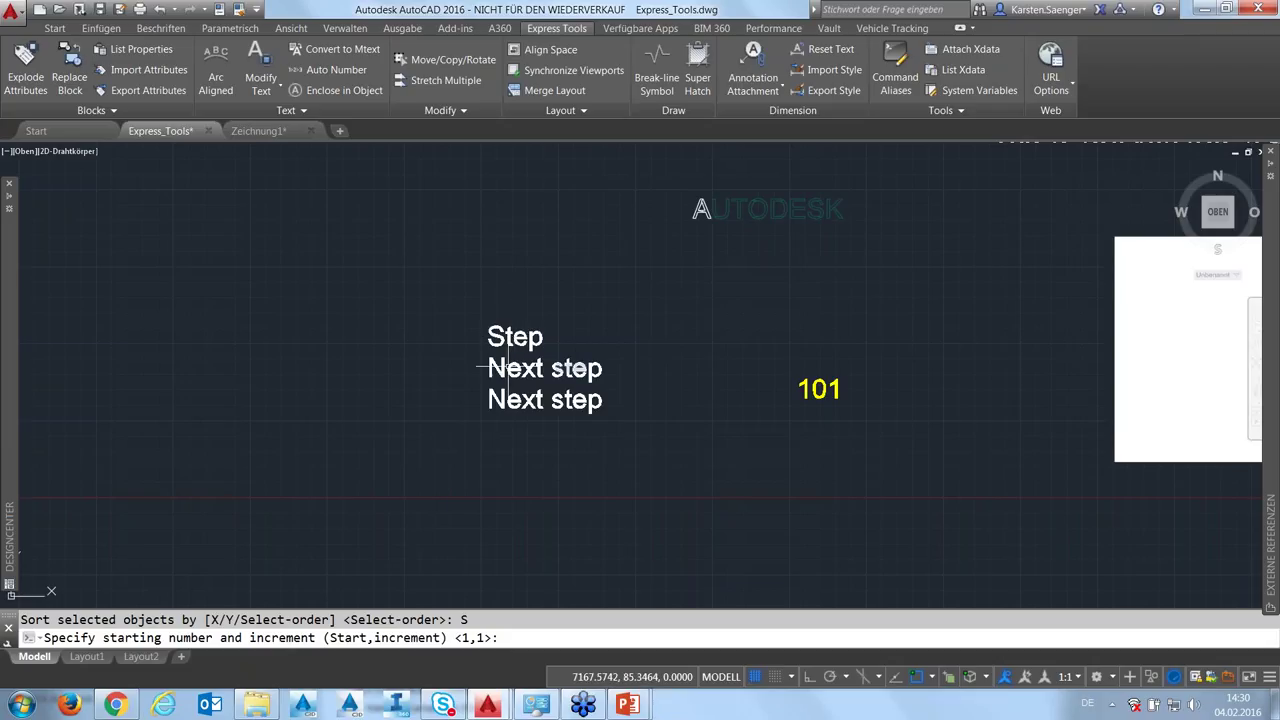
{"action": "key", "text": "Escape"}
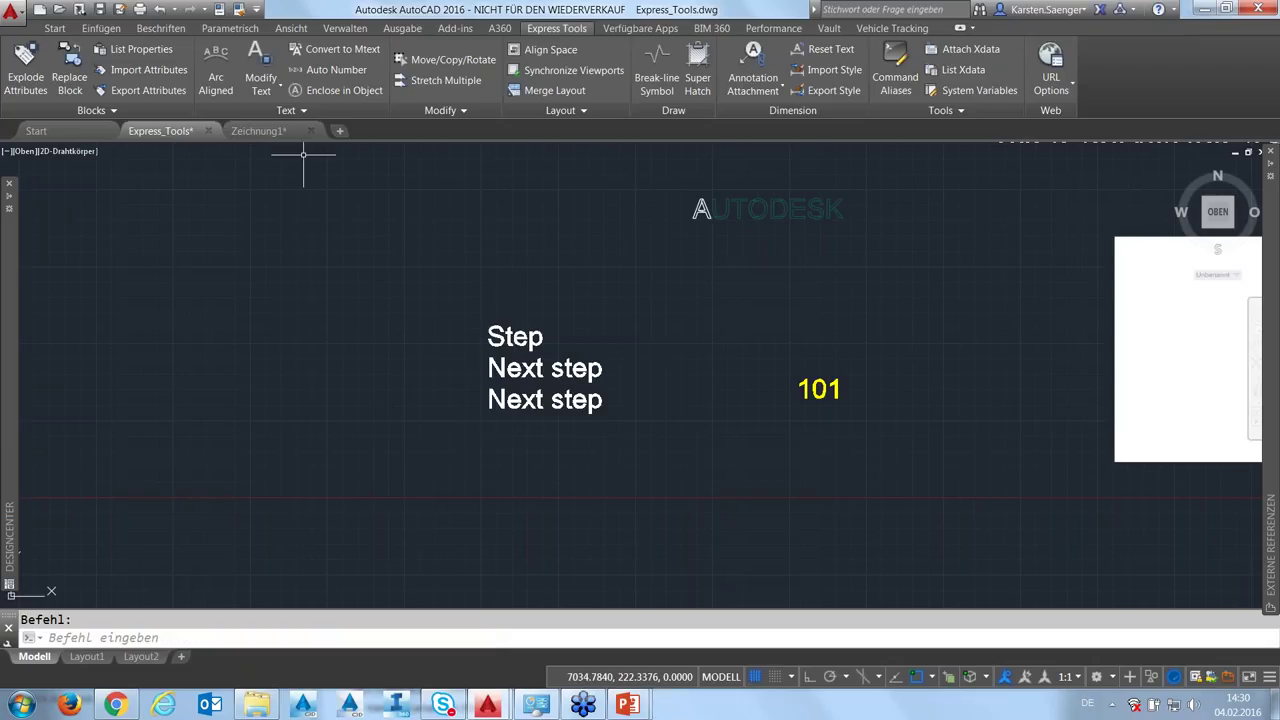
Start Auto Number and pick the Step line and both Next step lines
{"action": "left_click", "coordinate": [326, 72]}
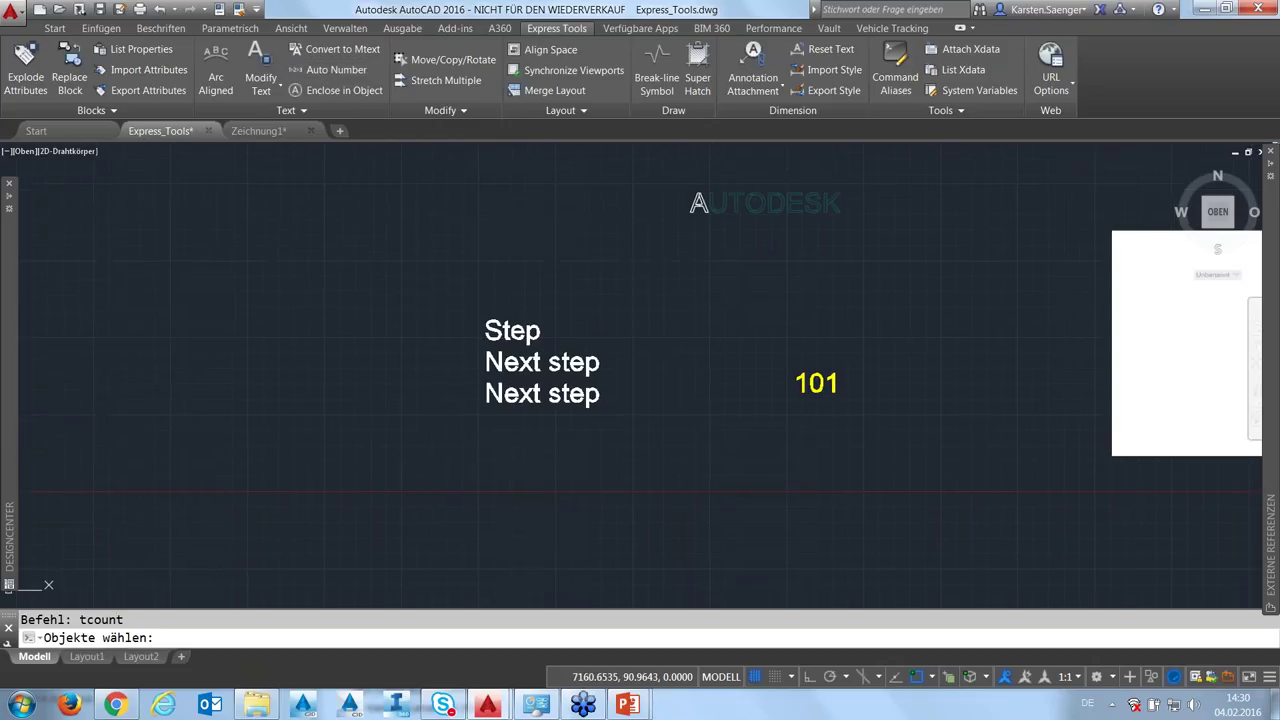
{"action": "scroll", "coordinate": [525, 351], "scroll_direction": "up", "scroll_amount": 2}
{"action": "scroll", "coordinate": [514, 333], "scroll_direction": "down", "scroll_amount": 2}
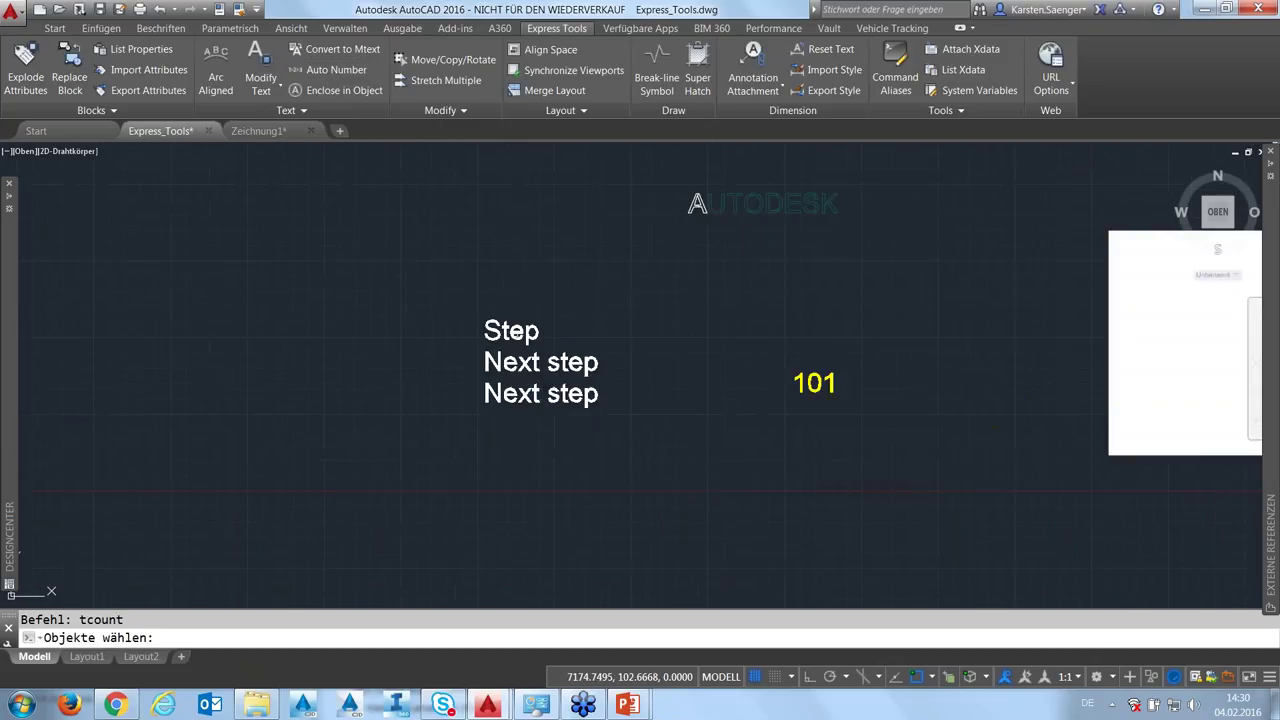
{"action": "left_click", "coordinate": [512, 331]}
{"action": "left_click", "coordinate": [530, 364]}
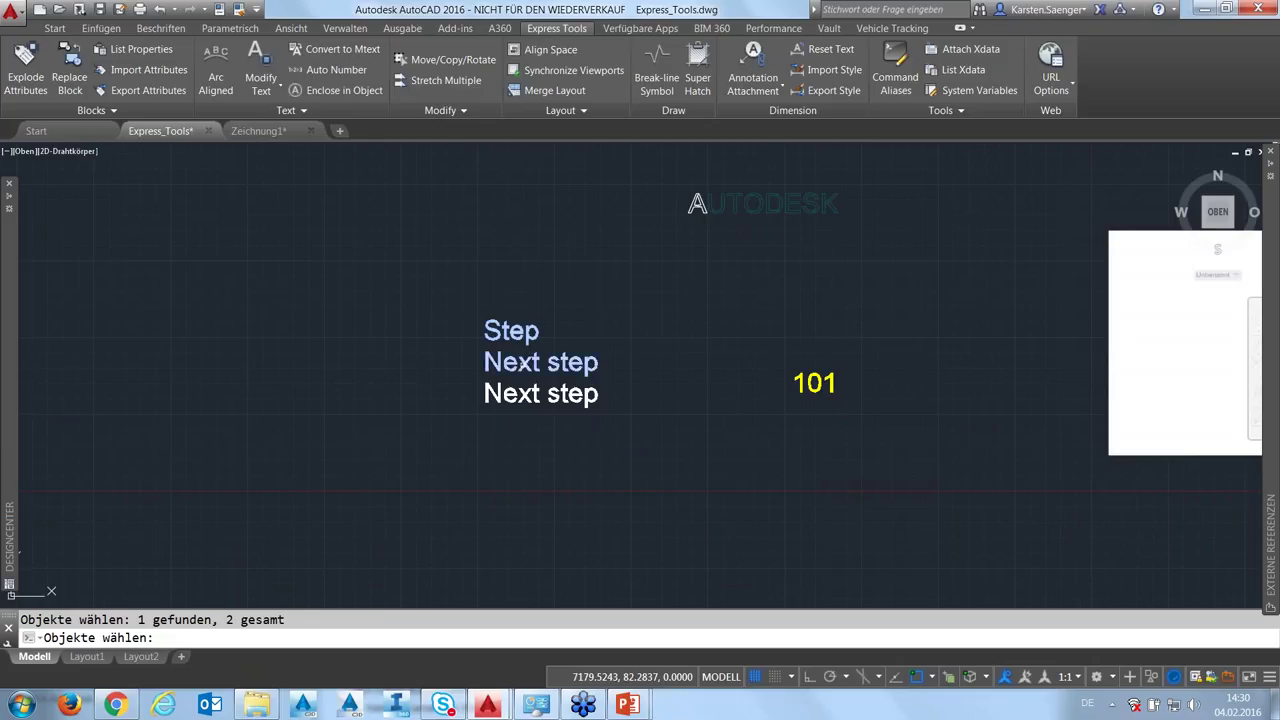
{"action": "left_click", "coordinate": [540, 393]}
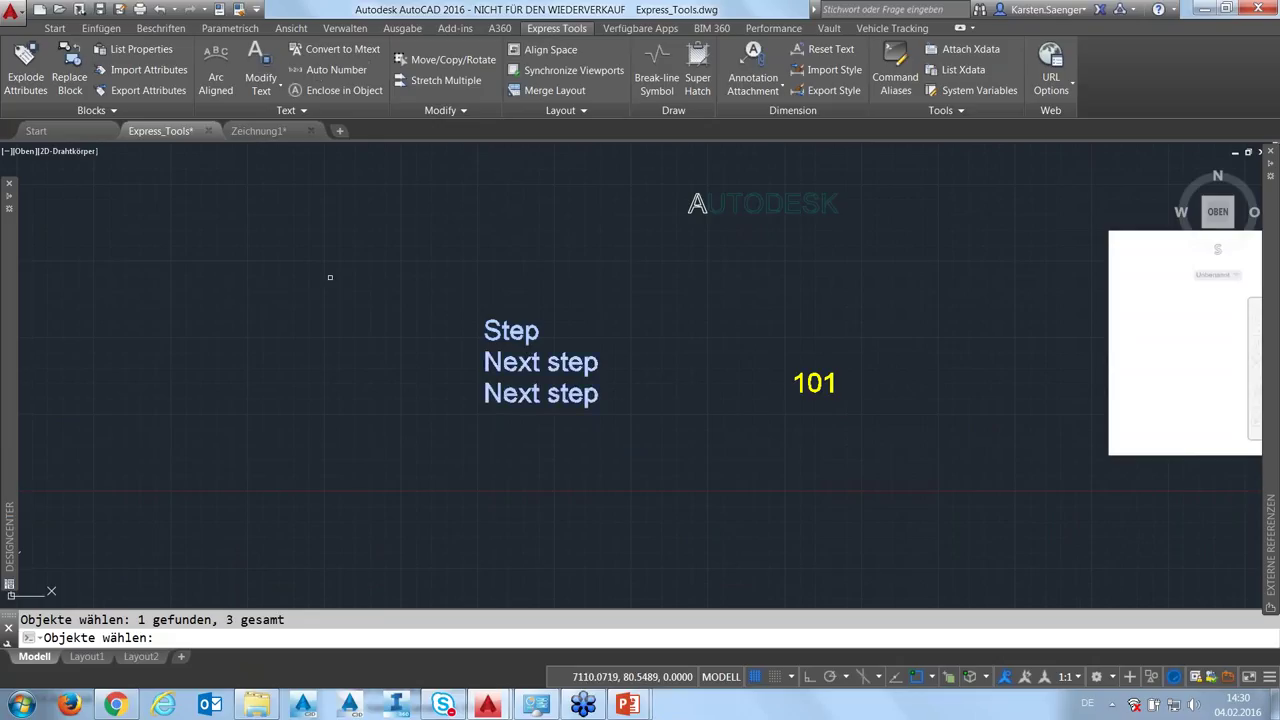
Rerun Auto Number on the three lines in select order, prefixing them 10, 15, 20 (start 10, increment 5)
{"action": "left_click", "coordinate": [317, 70]}
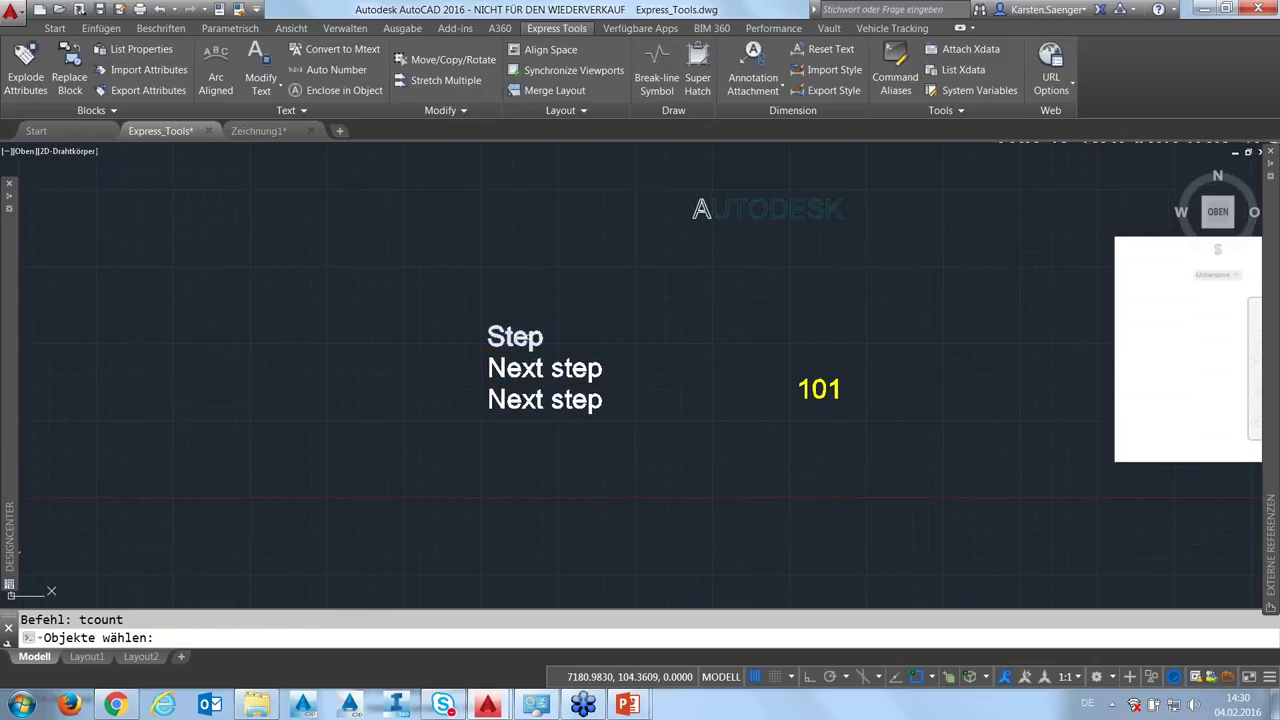
{"action": "left_click", "coordinate": [515, 337]}
{"action": "left_click", "coordinate": [540, 368]}
{"action": "left_click", "coordinate": [540, 399]}
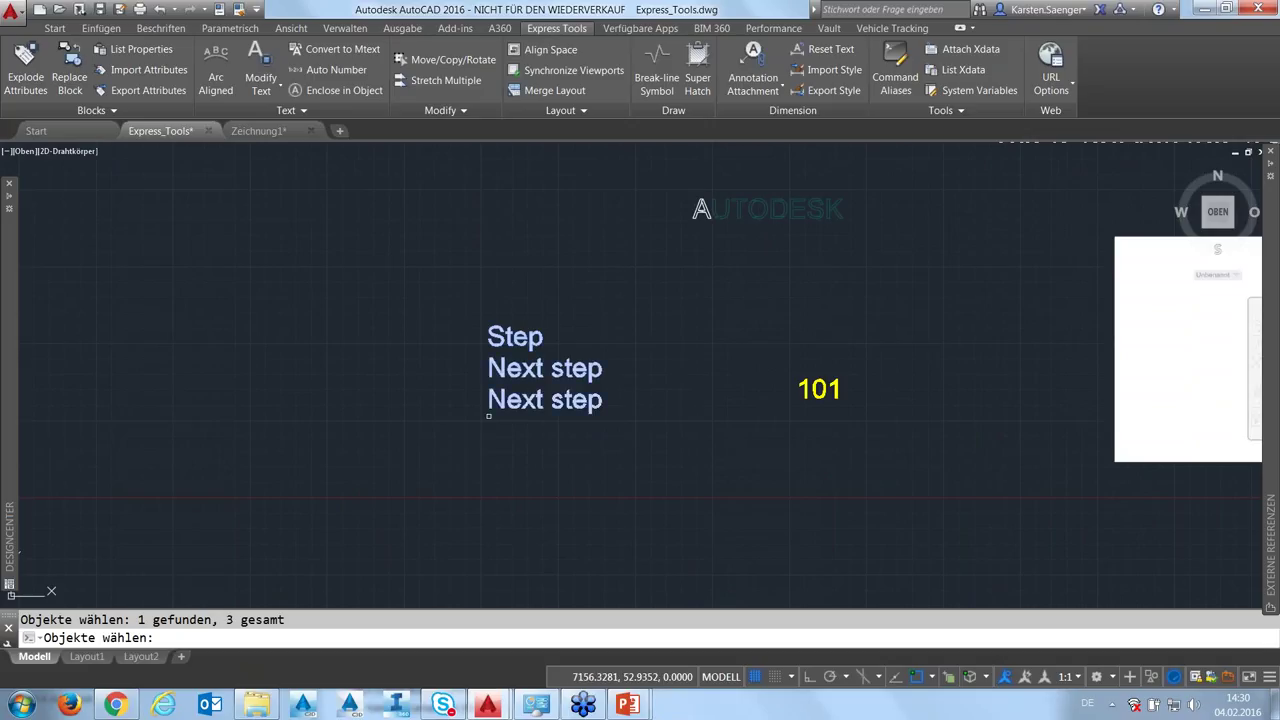
{"action": "key", "text": "Return"}
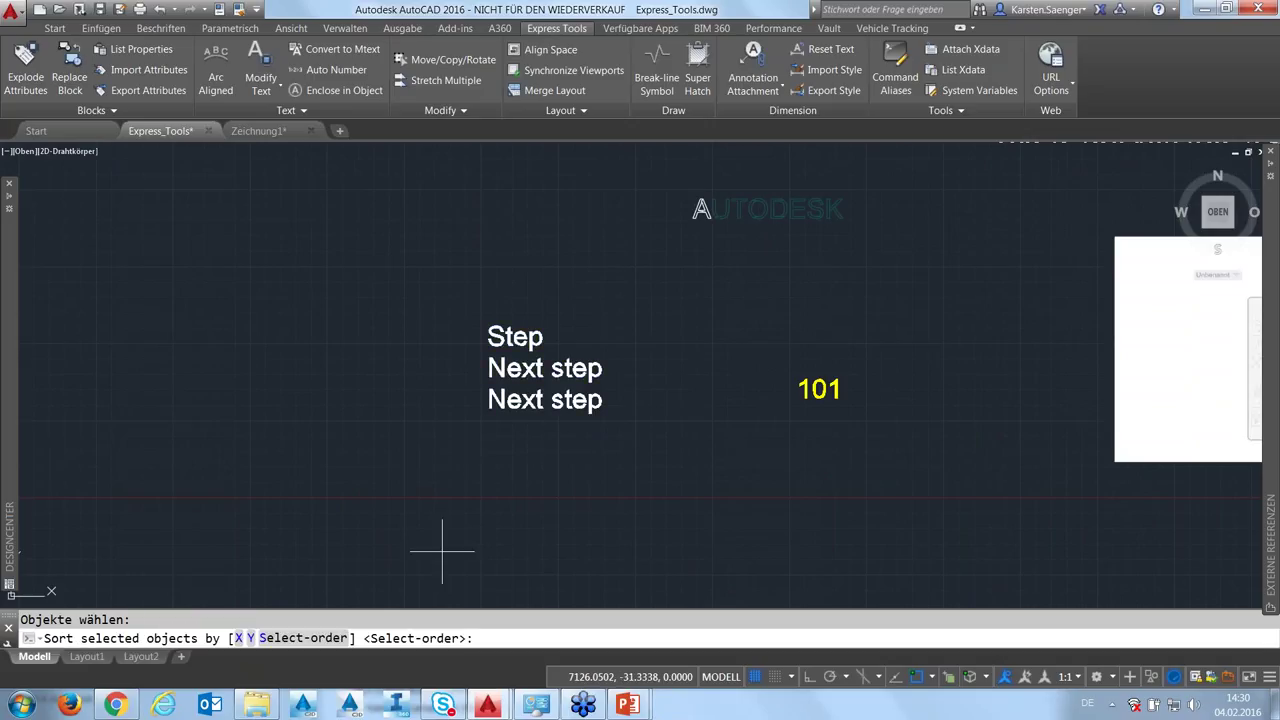
{"action": "left_click", "coordinate": [305, 640]}
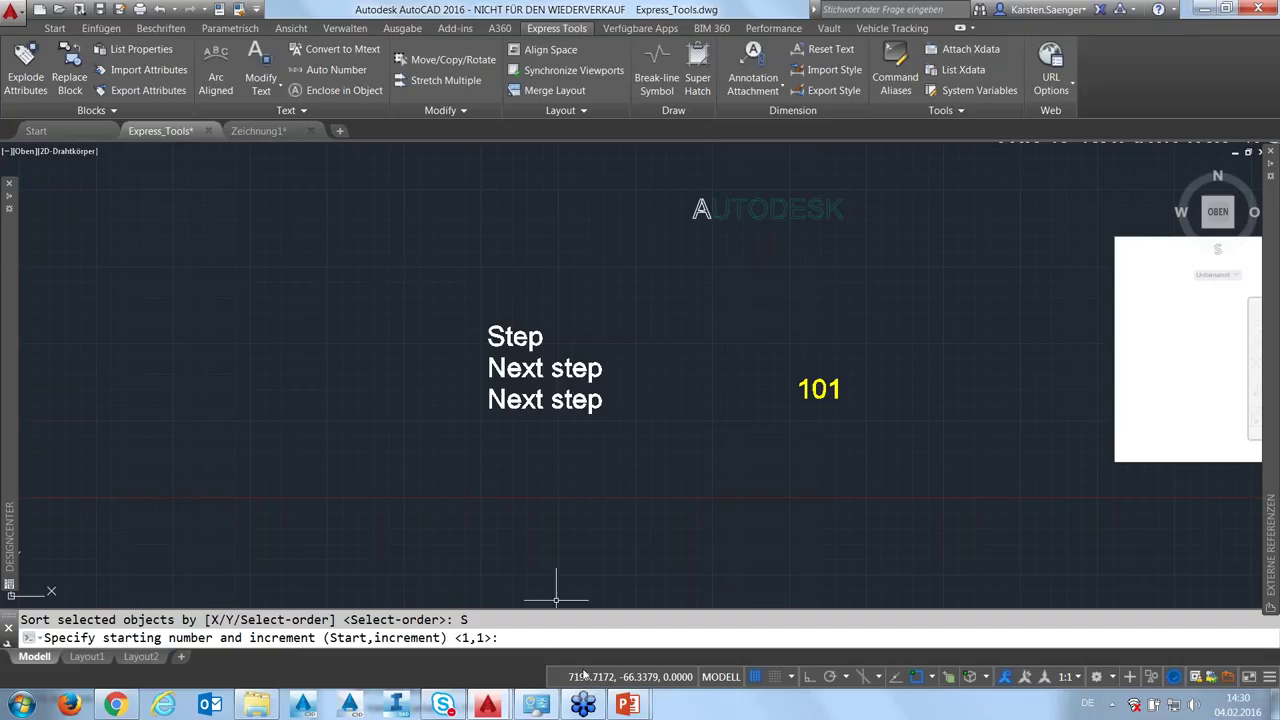
{"action": "type", "text": "10,"}
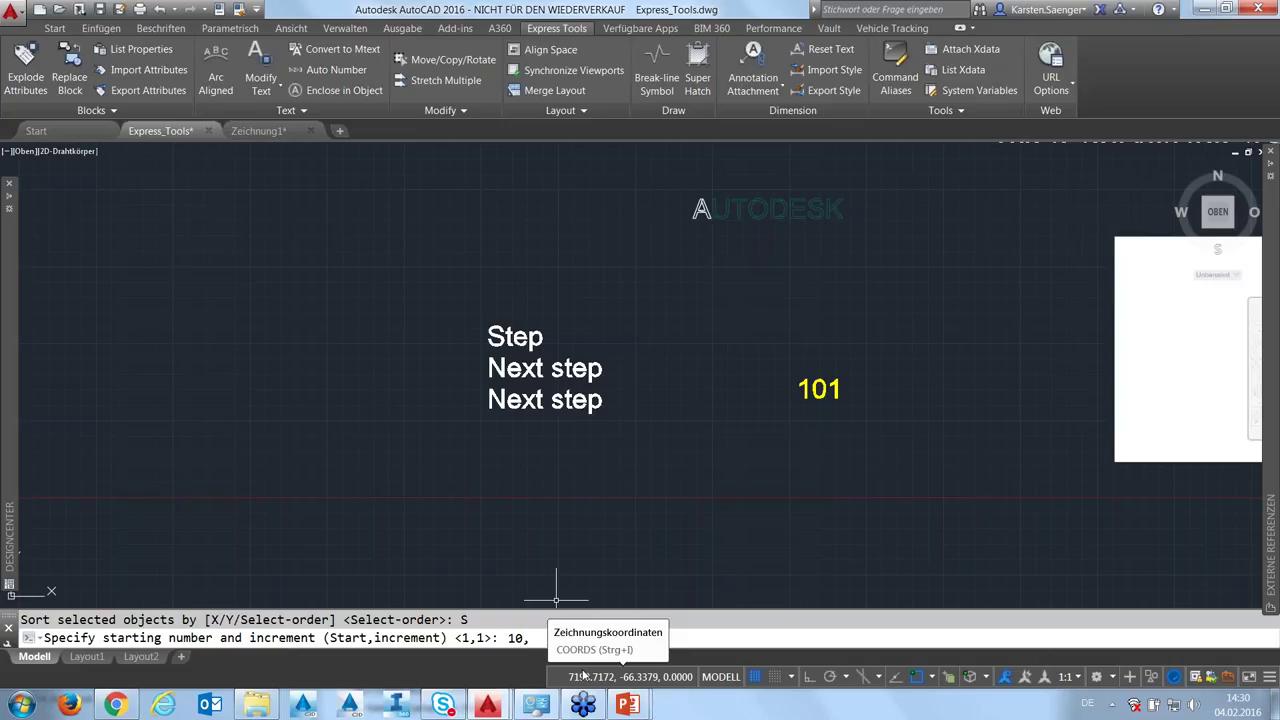
{"action": "type", "text": "5"}
{"action": "key", "text": "Return"}
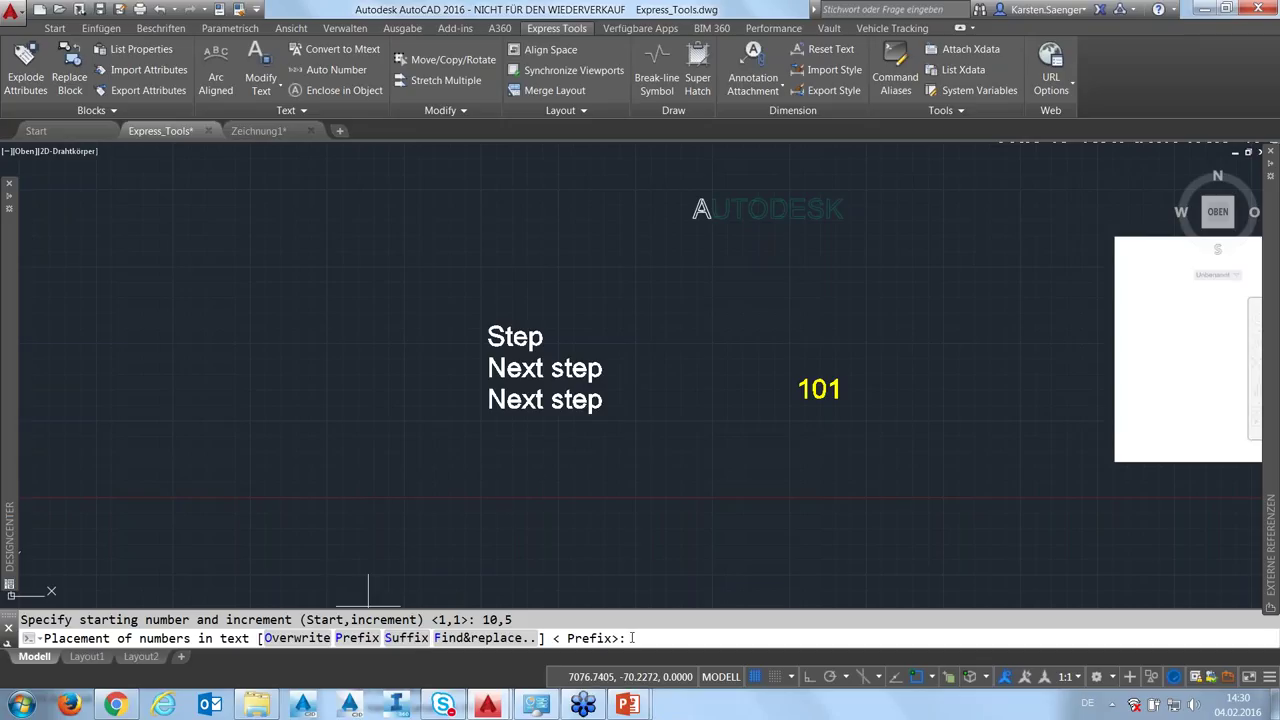
{"action": "key", "text": "Return"}
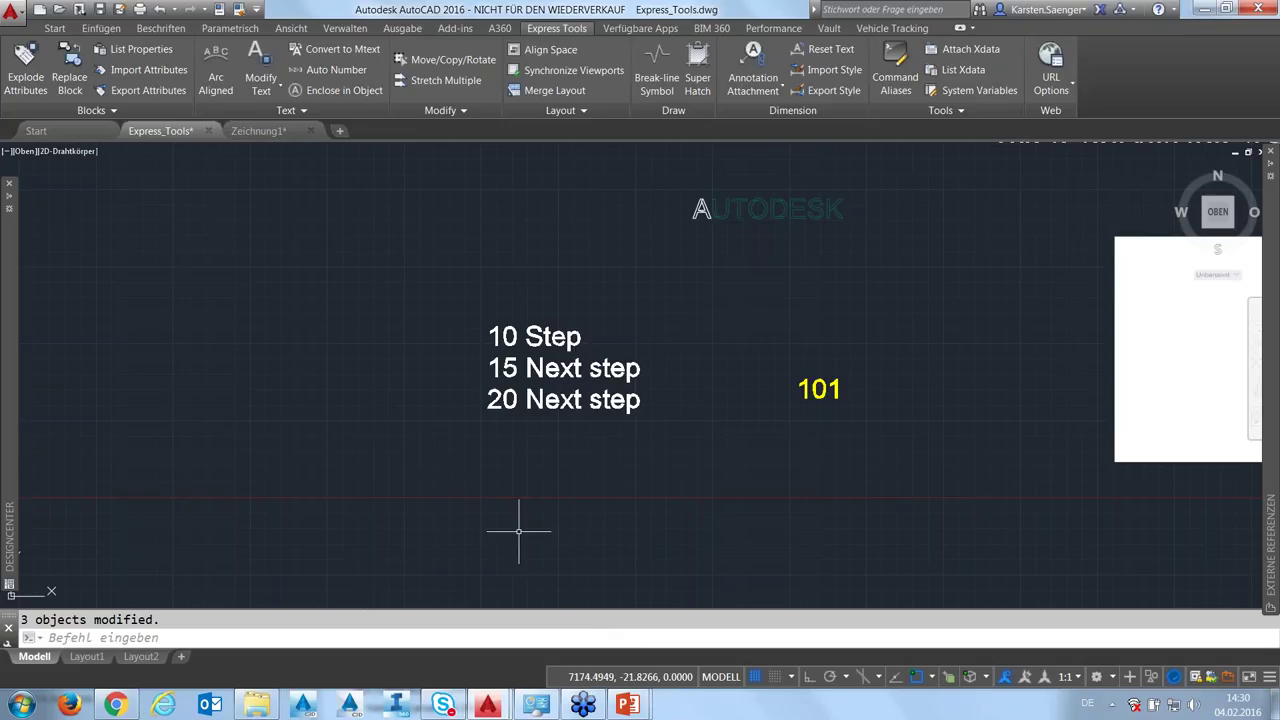
Pan to the Office 101 block and start Text Mask from the expanded Express Text tools
{"action": "middle_click_drag", "start_coordinate": [656, 504], "coordinate": [251, 503]}
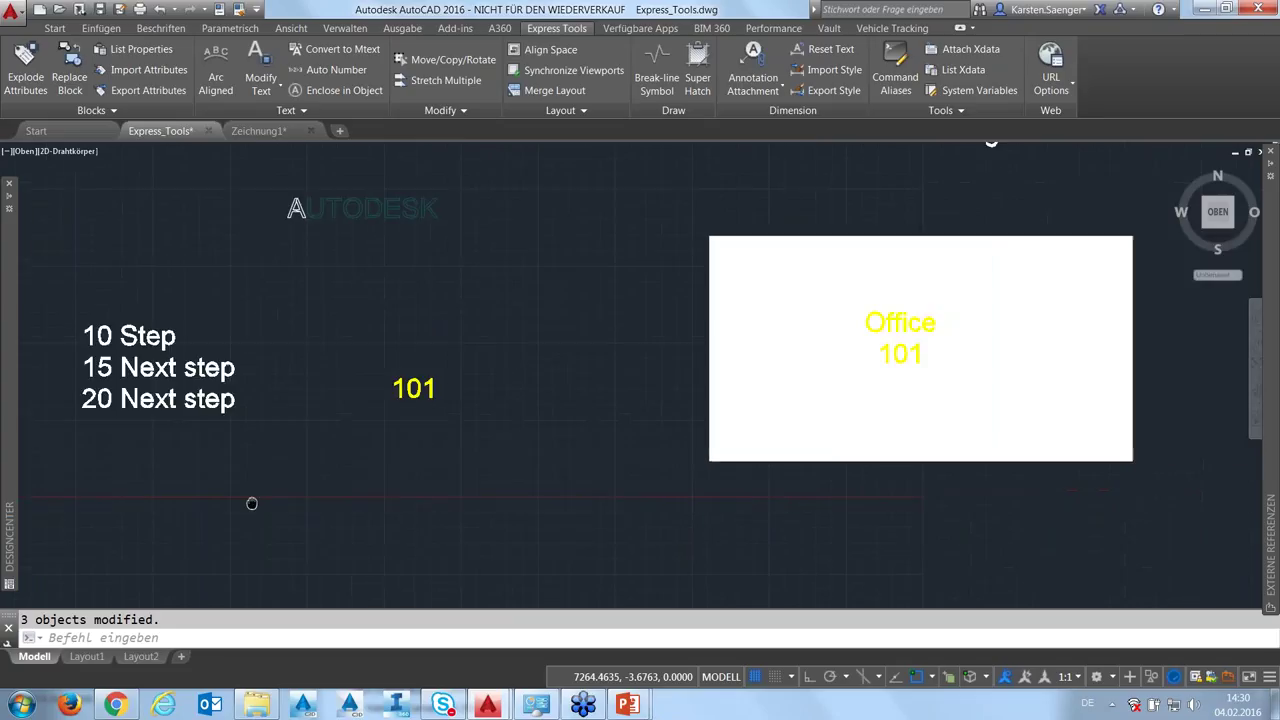
{"action": "middle_click_drag", "start_coordinate": [502, 454], "coordinate": [291, 457]}
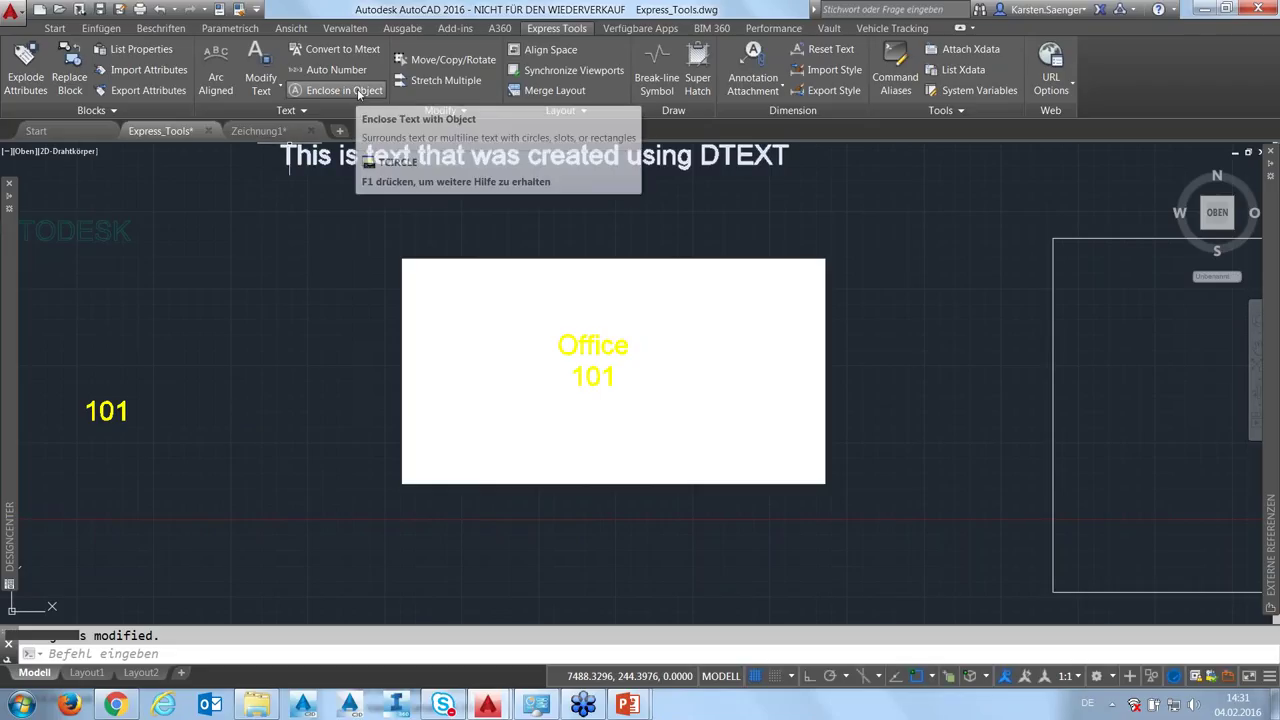
{"action": "left_click", "coordinate": [306, 110]}
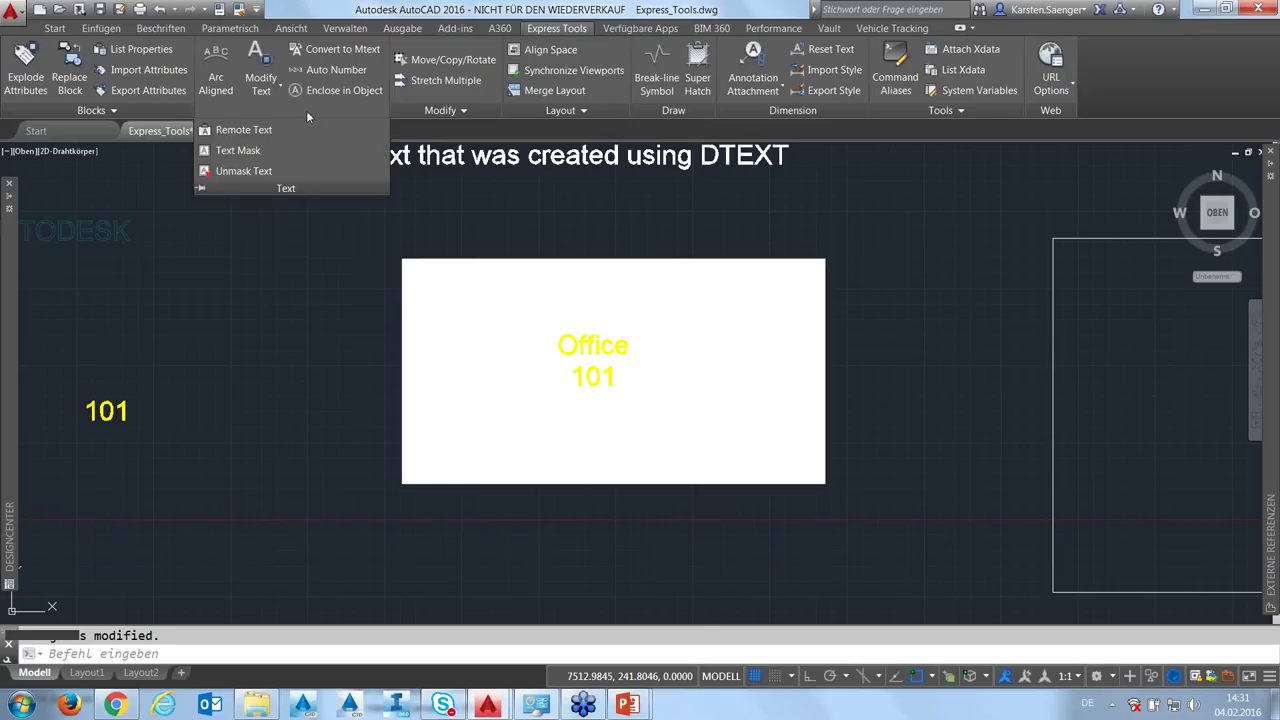
{"action": "left_click", "coordinate": [246, 152]}
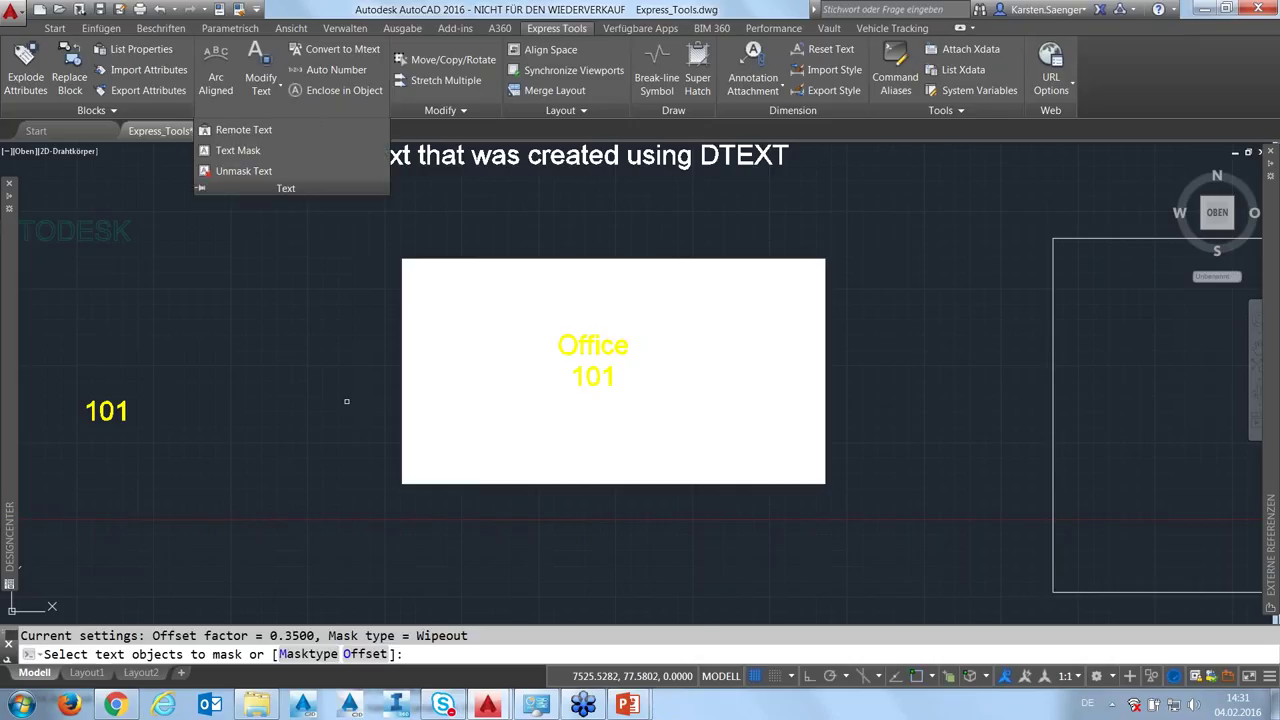
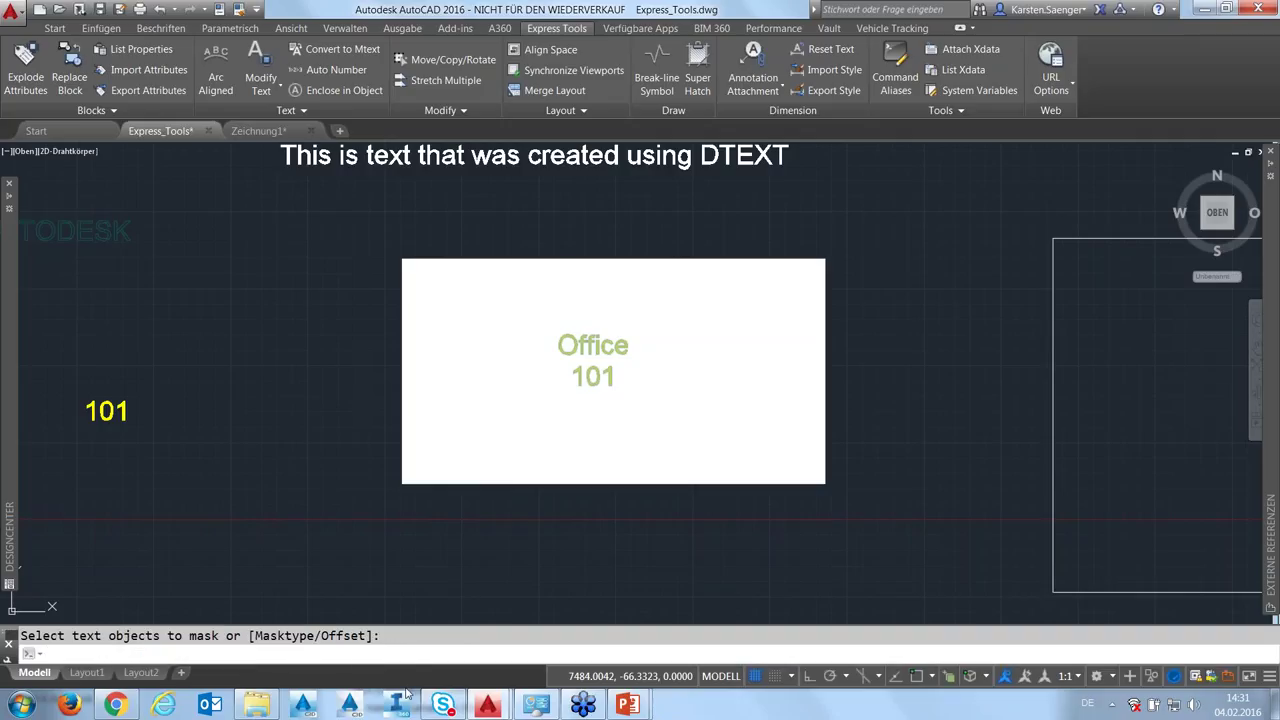
Apply dark wipeout masks behind both Office 101 text lines, then pan to the step list
{"action": "key", "text": "Return"}
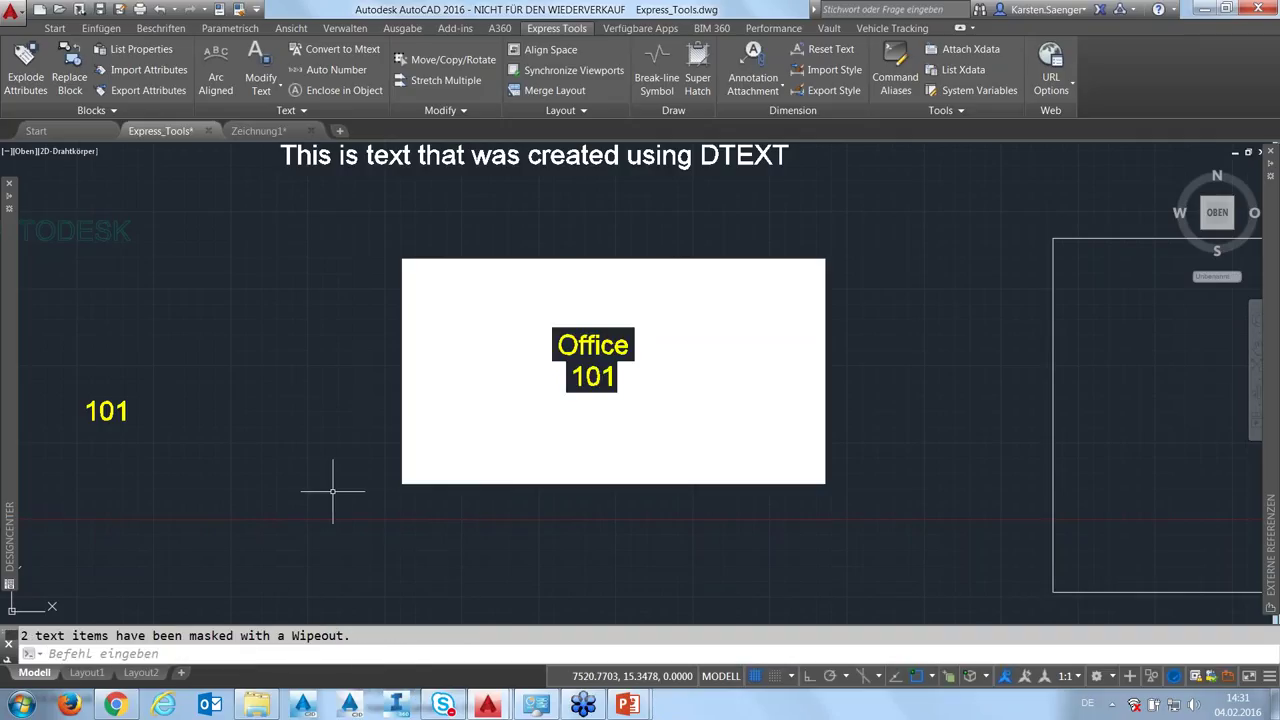
{"action": "middle_click_drag", "start_coordinate": [365, 461], "coordinate": [314, 463]}
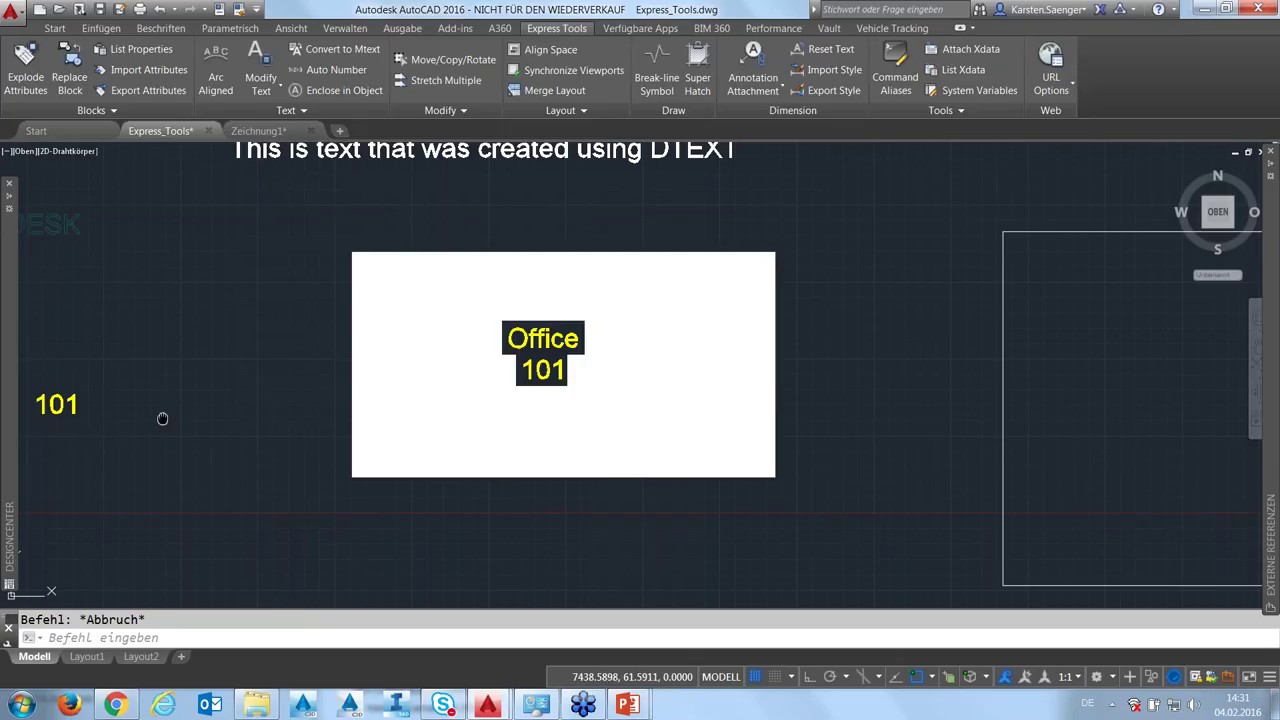
{"action": "middle_click_drag", "start_coordinate": [188, 418], "coordinate": [485, 418]}
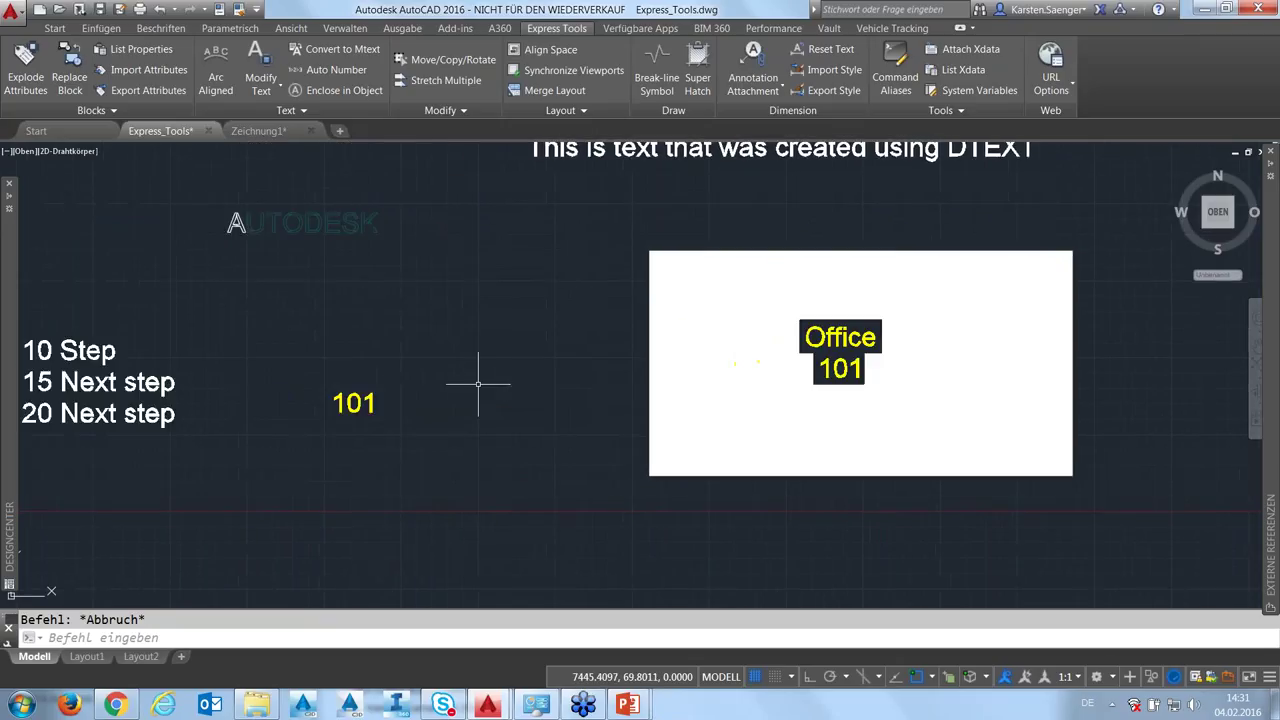
Enclose the yellow 101 text in a variable-size circle with the default 0.35 offset
{"action": "left_click", "coordinate": [340, 90]}
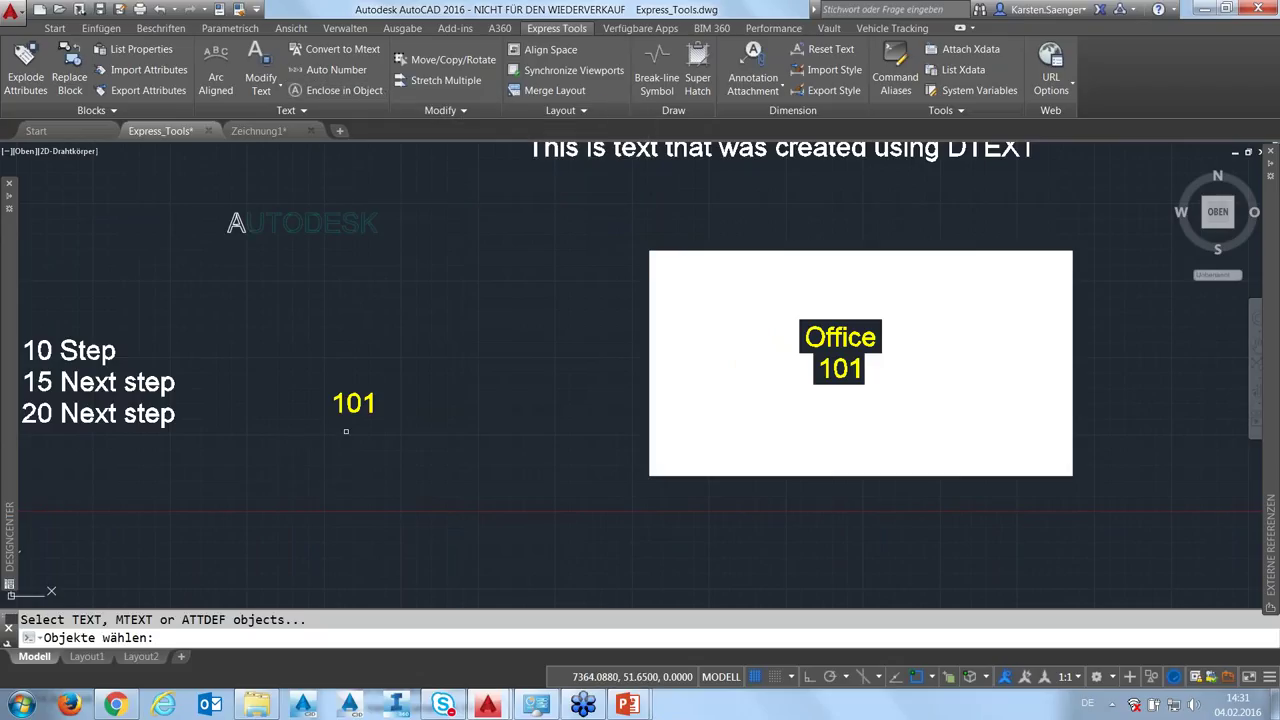
{"action": "left_click", "coordinate": [355, 404]}
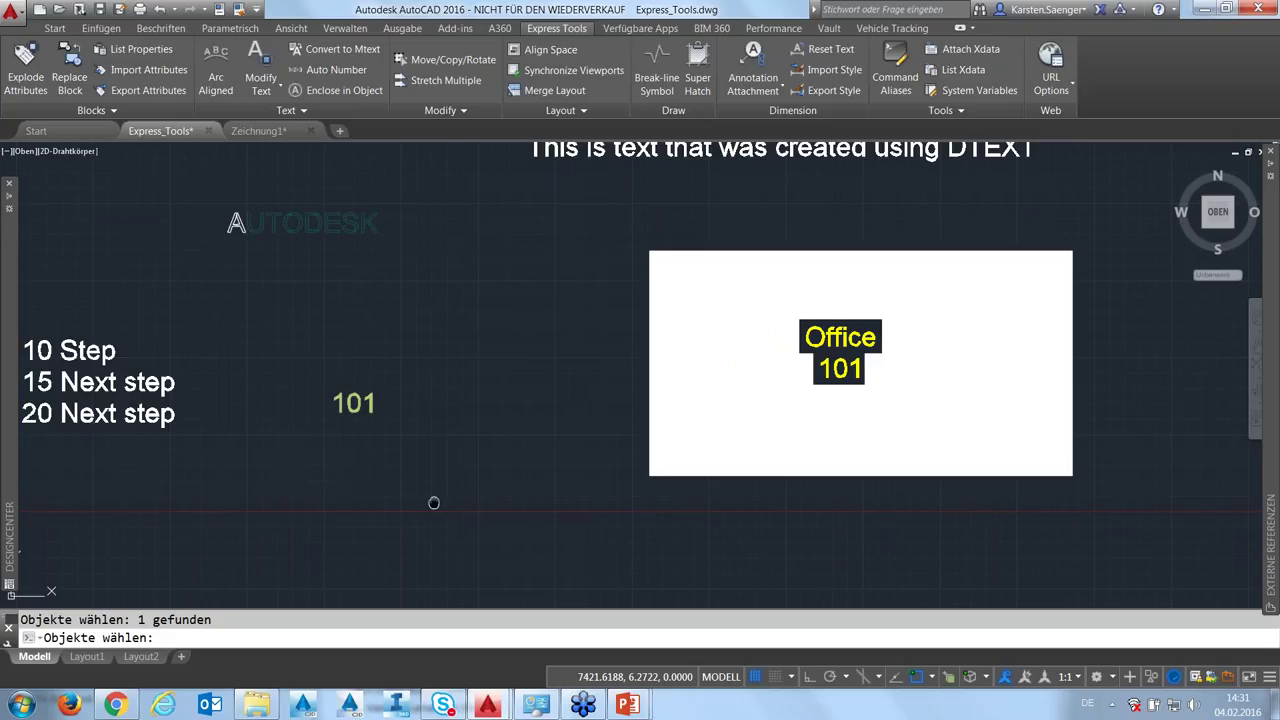
{"action": "middle_click_drag", "start_coordinate": [432, 503], "coordinate": [503, 472]}
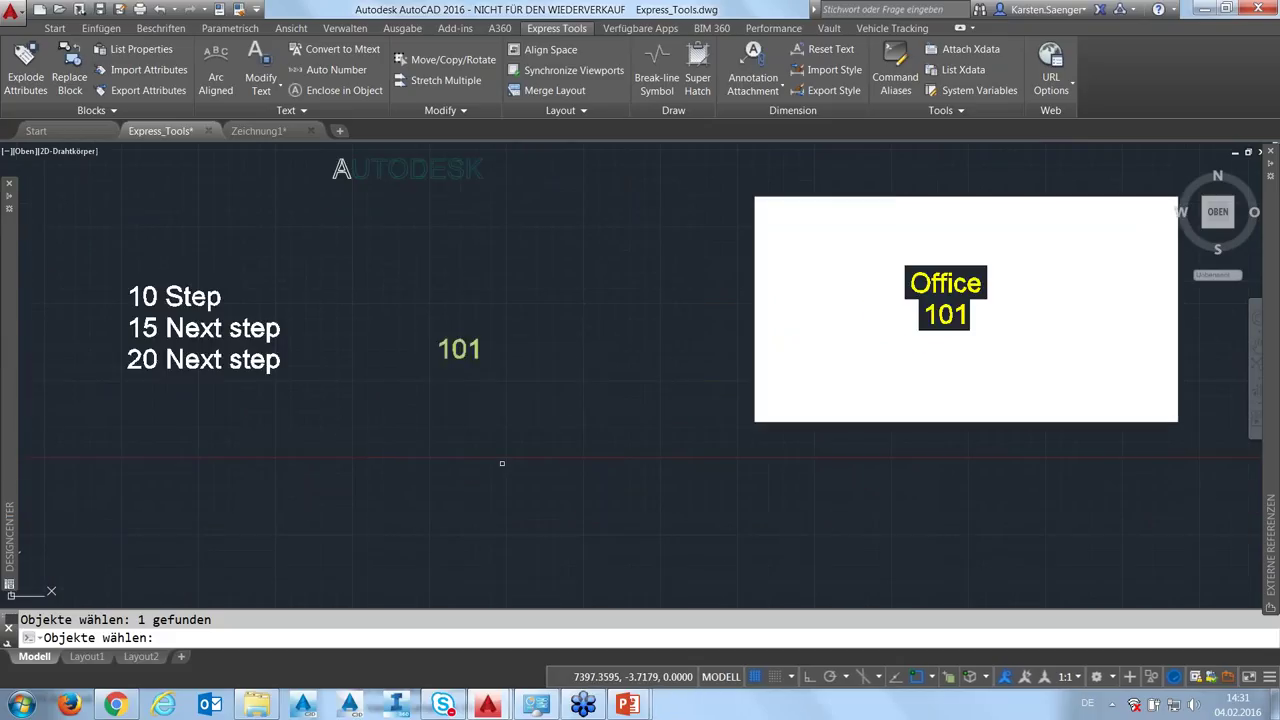
{"action": "key", "text": "Return"}
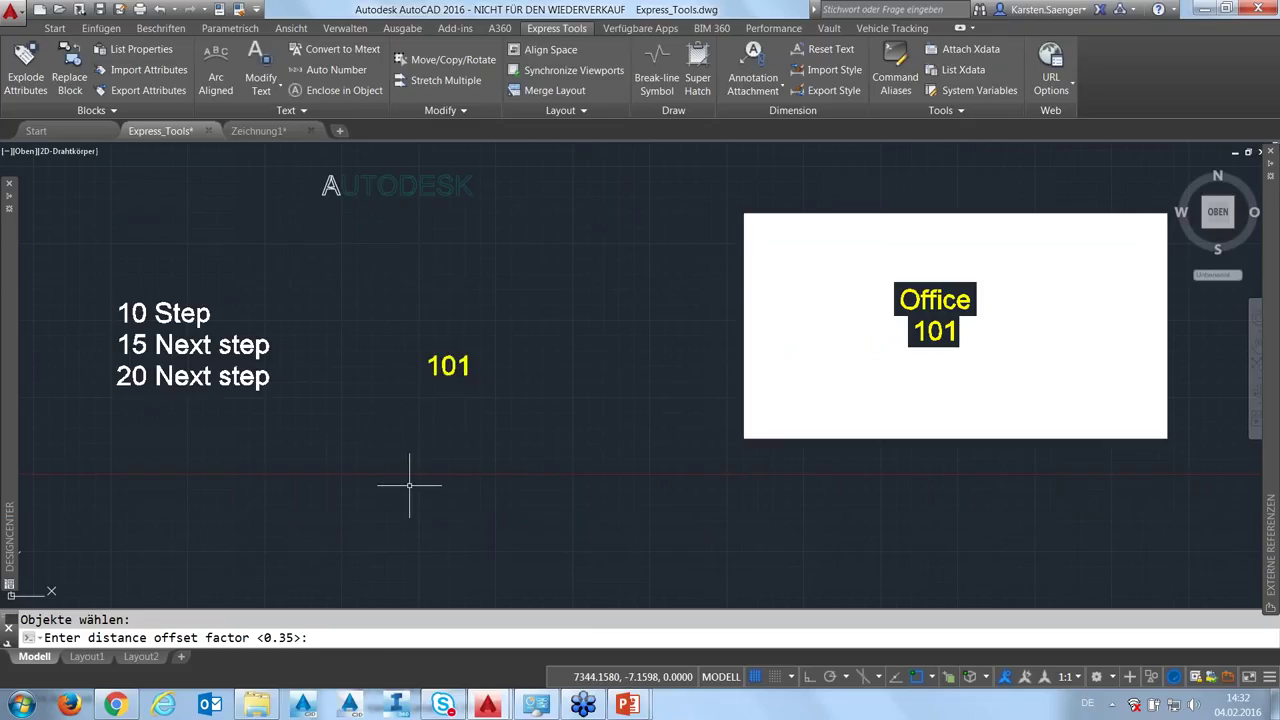
{"action": "key", "text": "Return"}
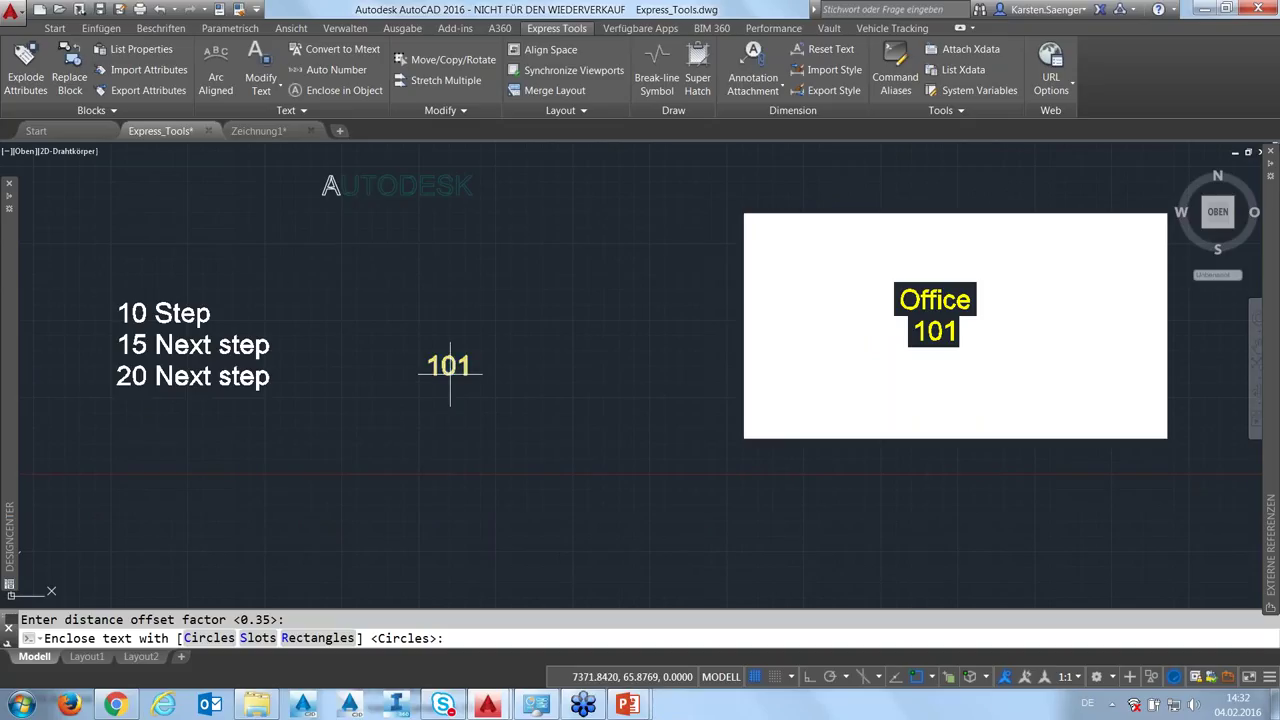
{"action": "left_click", "coordinate": [209, 638]}
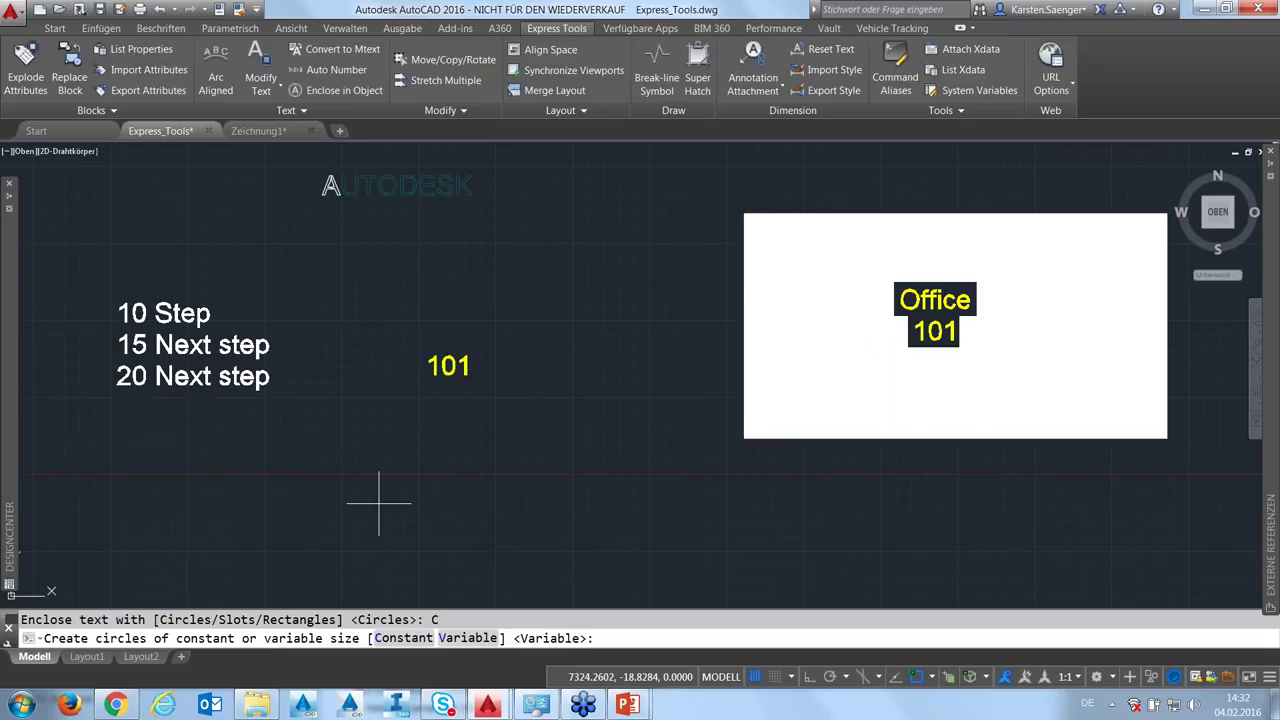
{"action": "key", "text": "Return"}
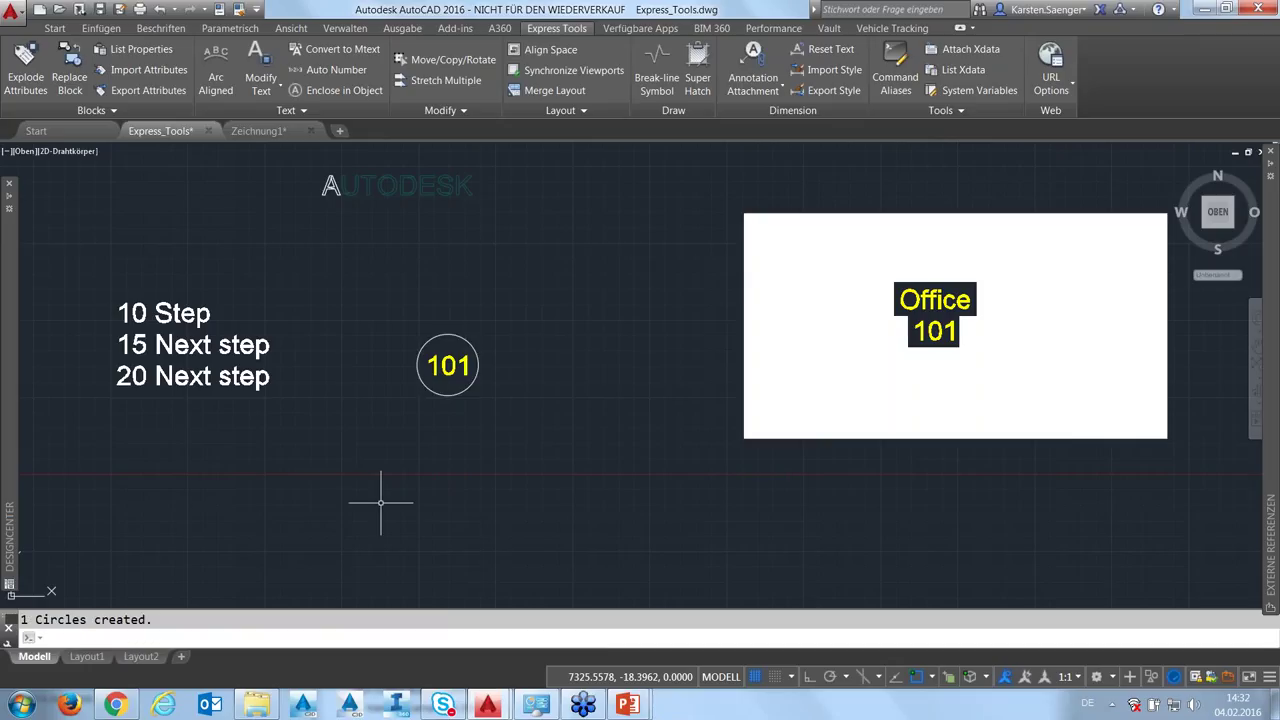
{"action": "scroll", "coordinate": [464, 431], "scroll_direction": "up", "scroll_amount": 2}
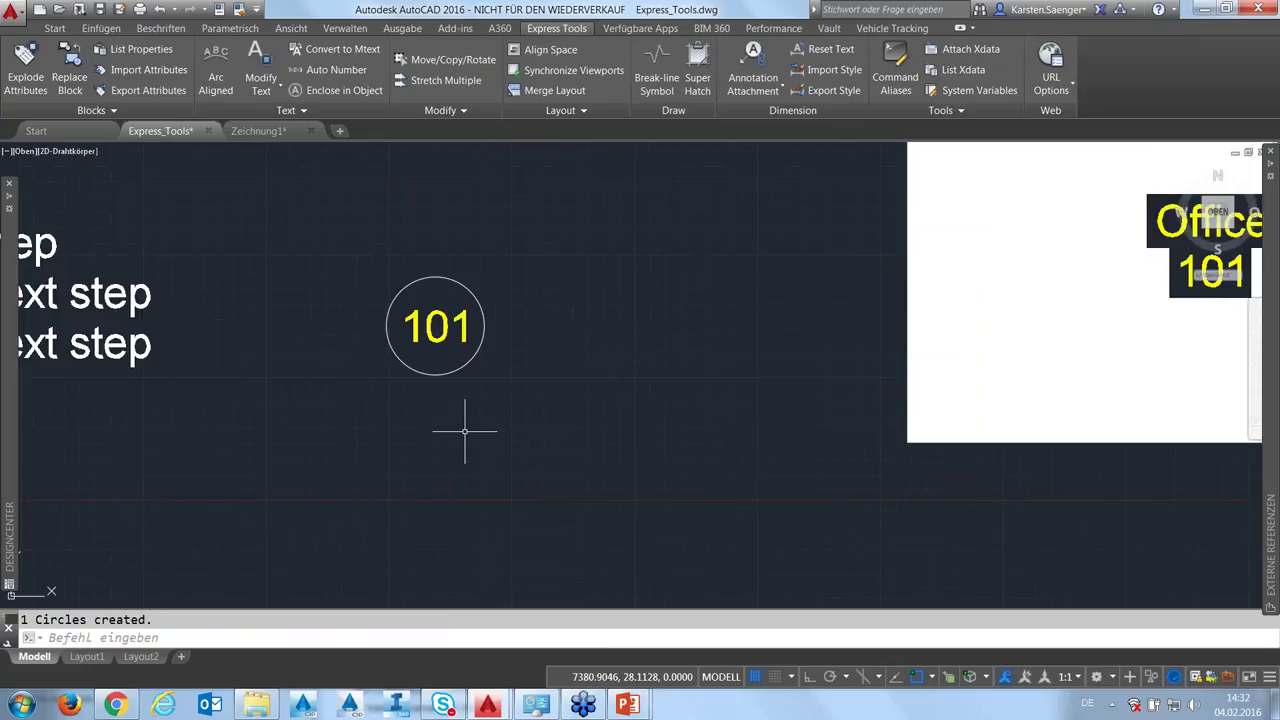
{"action": "scroll", "coordinate": [464, 431], "scroll_direction": "down", "scroll_amount": 2}
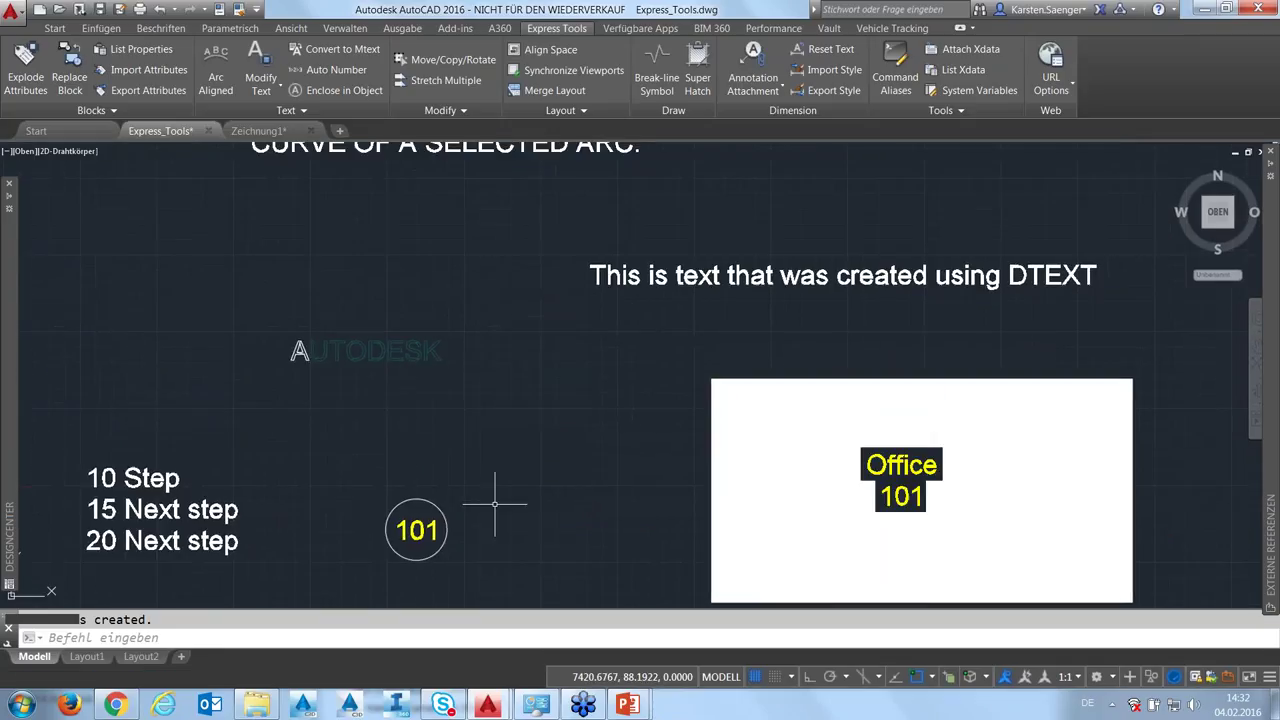
Select the DTEXT sentence and look through the extra text tools, then clear the selection
{"action": "middle_click_drag", "start_coordinate": [571, 429], "coordinate": [386, 497]}
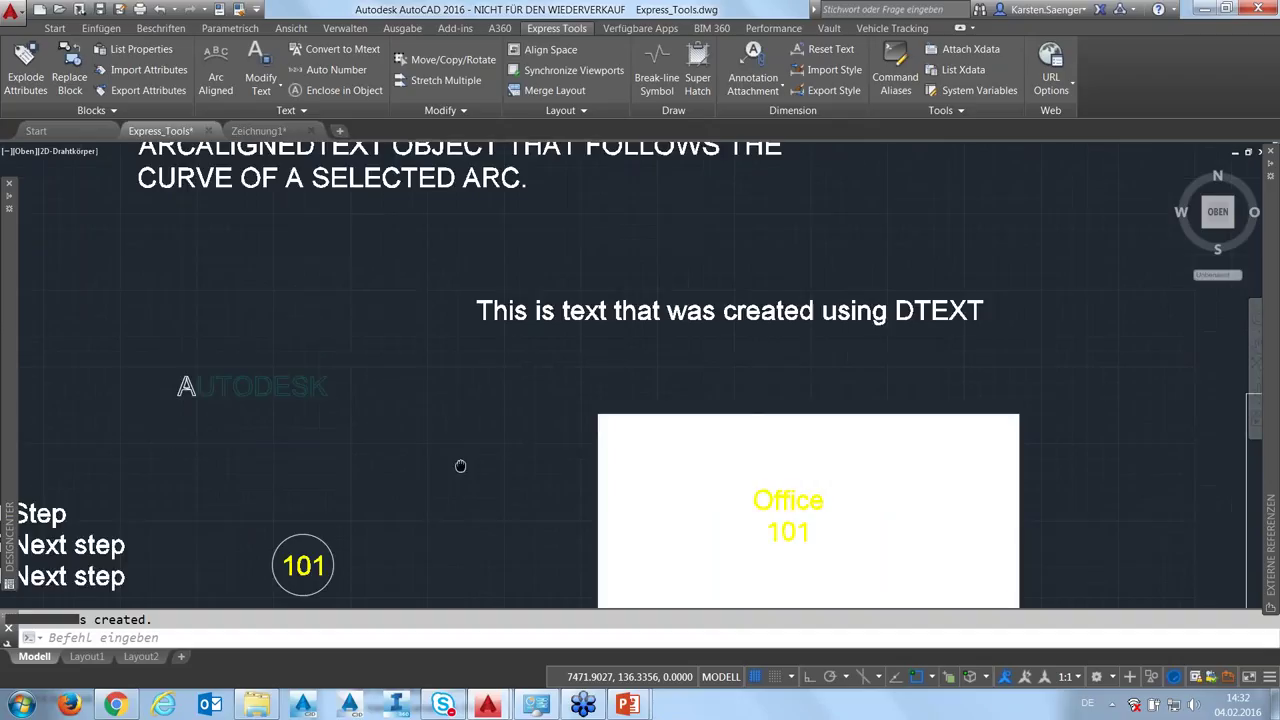
{"action": "left_click", "coordinate": [469, 349]}
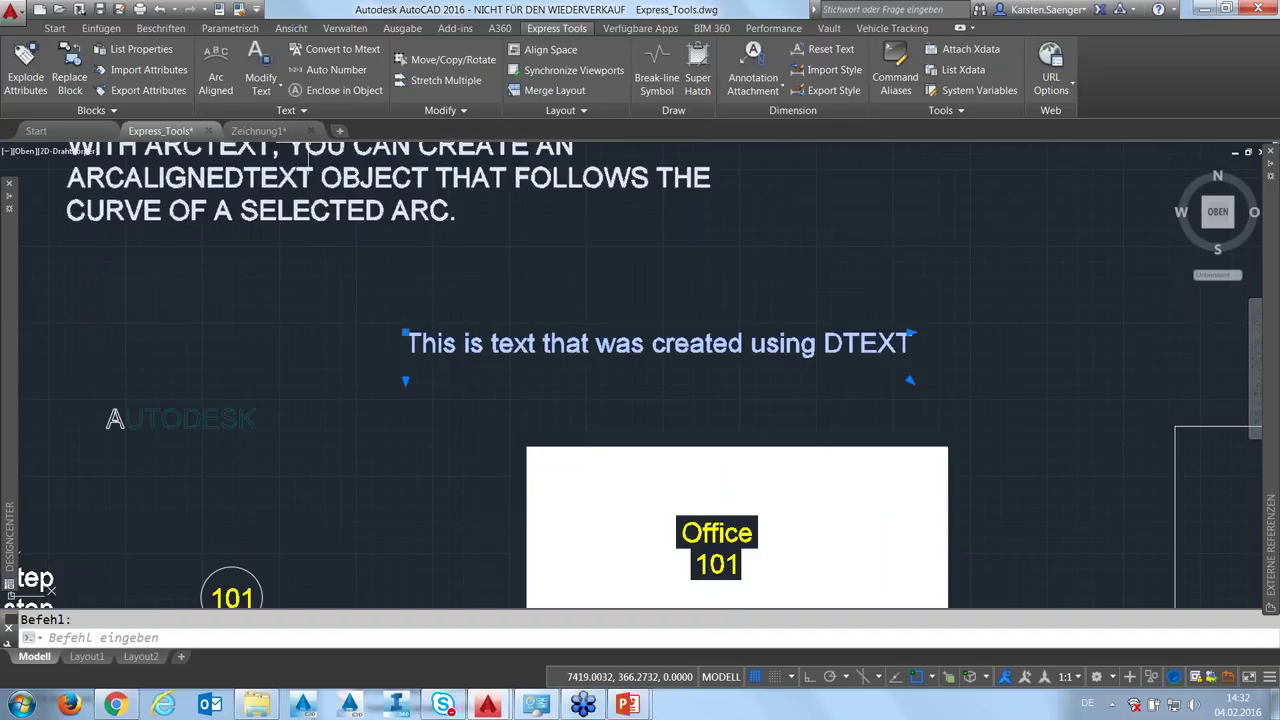
{"action": "left_click", "coordinate": [296, 111]}
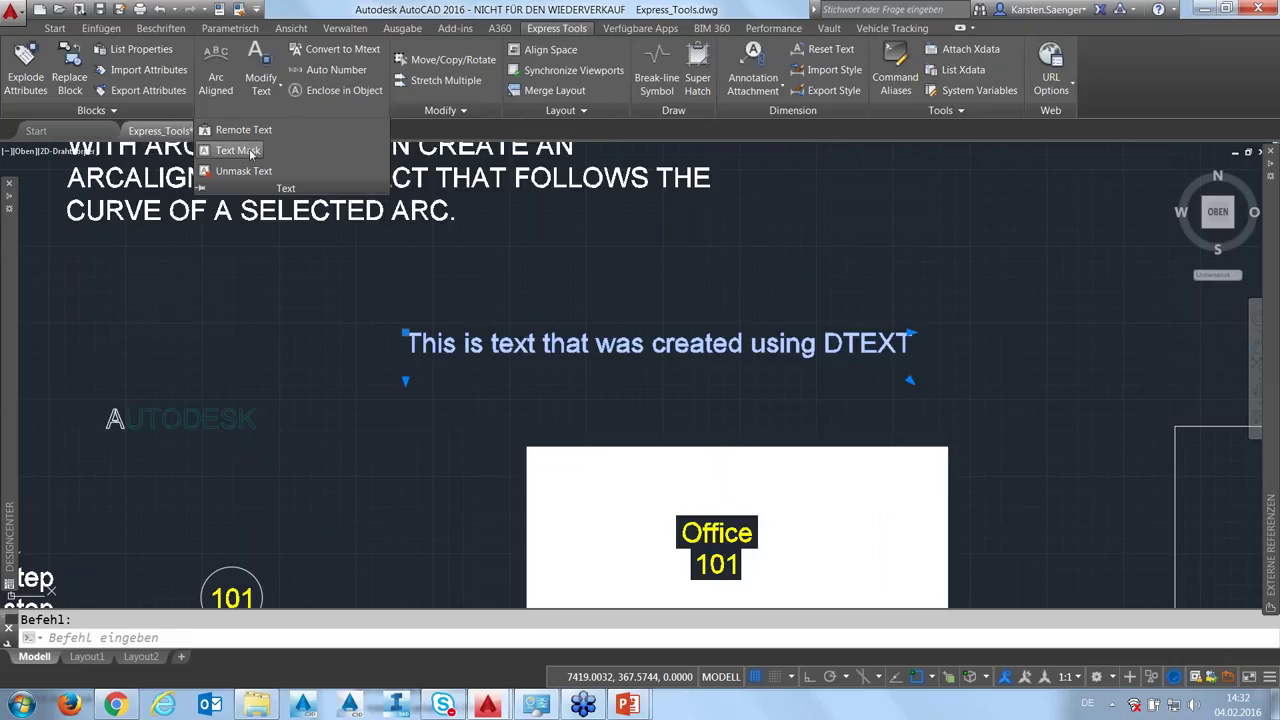
{"action": "key", "text": "Escape"}
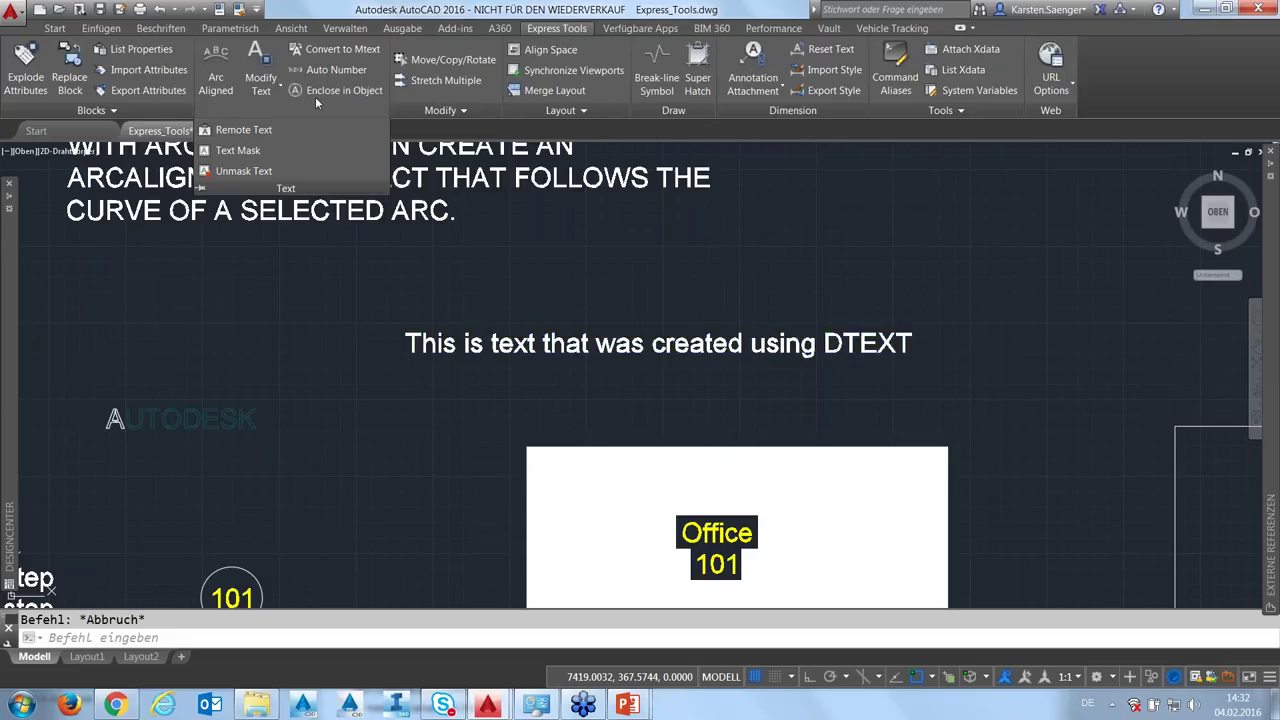
Enclose the DTEXT sentence in a variable-size slot with the default 0.35 offset
{"action": "left_click", "coordinate": [330, 92]}
{"action": "left_click", "coordinate": [560, 343]}
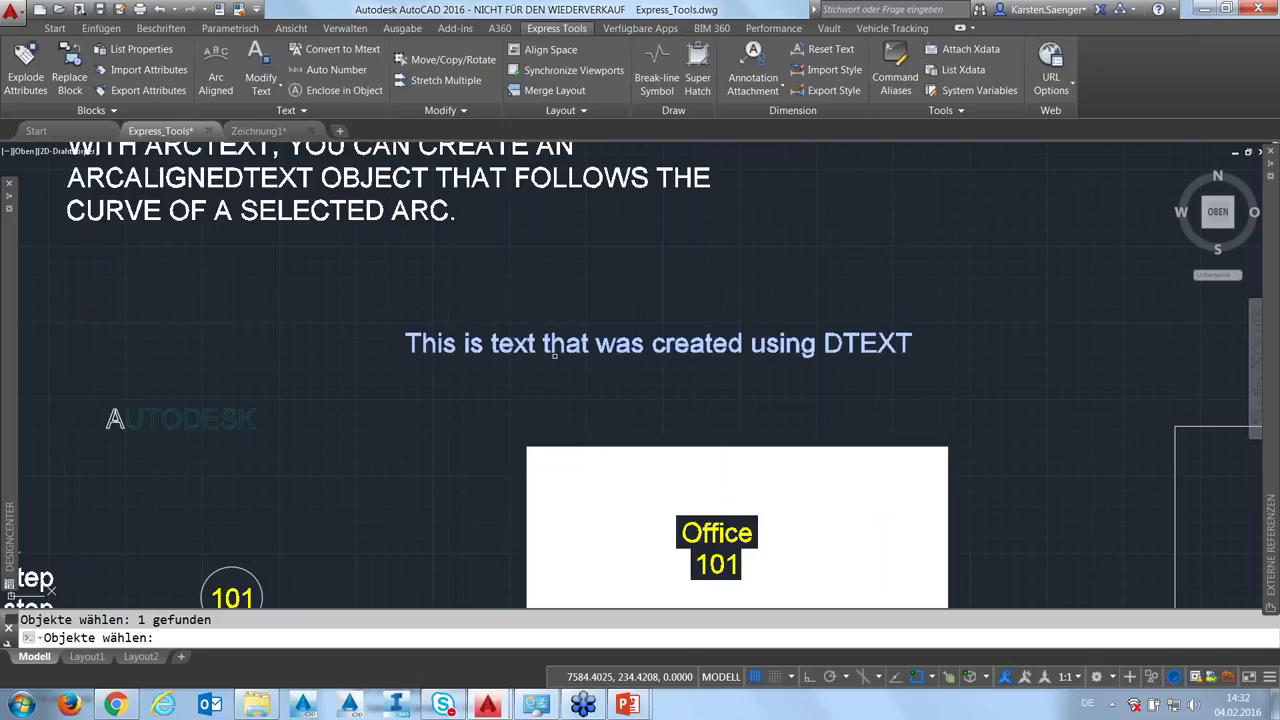
{"action": "key", "text": "Return"}
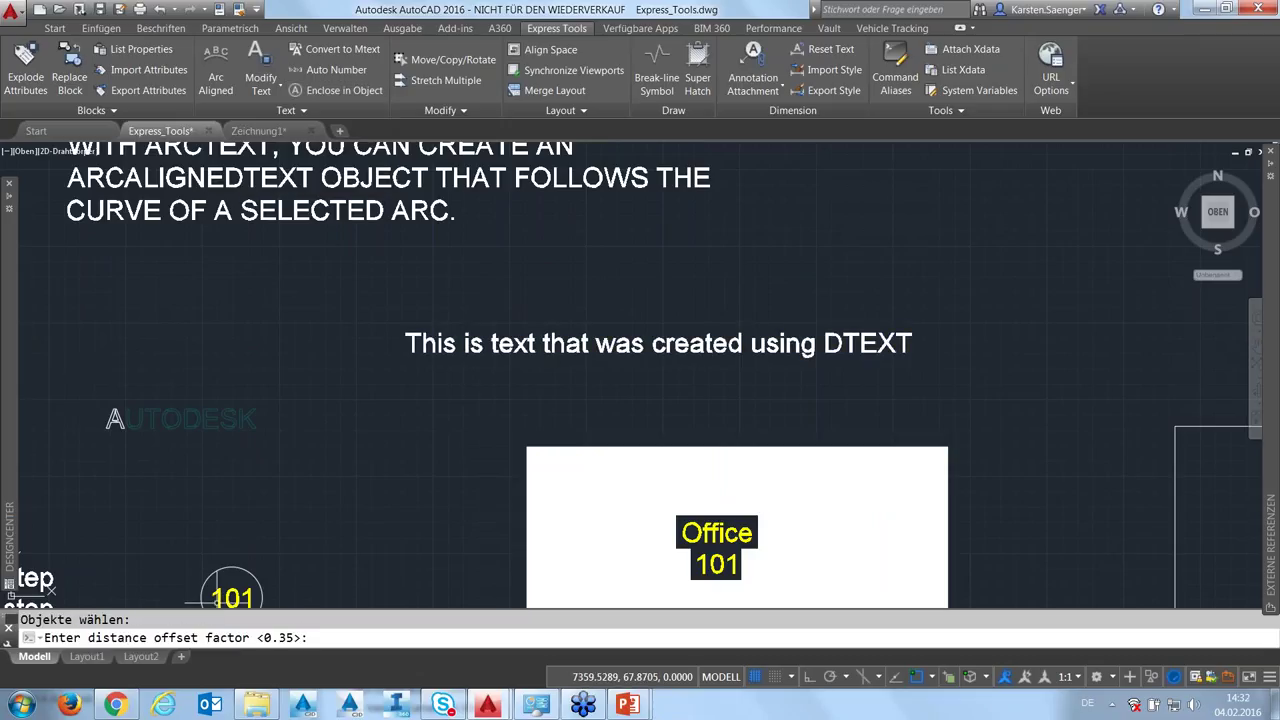
{"action": "key", "text": "Return"}
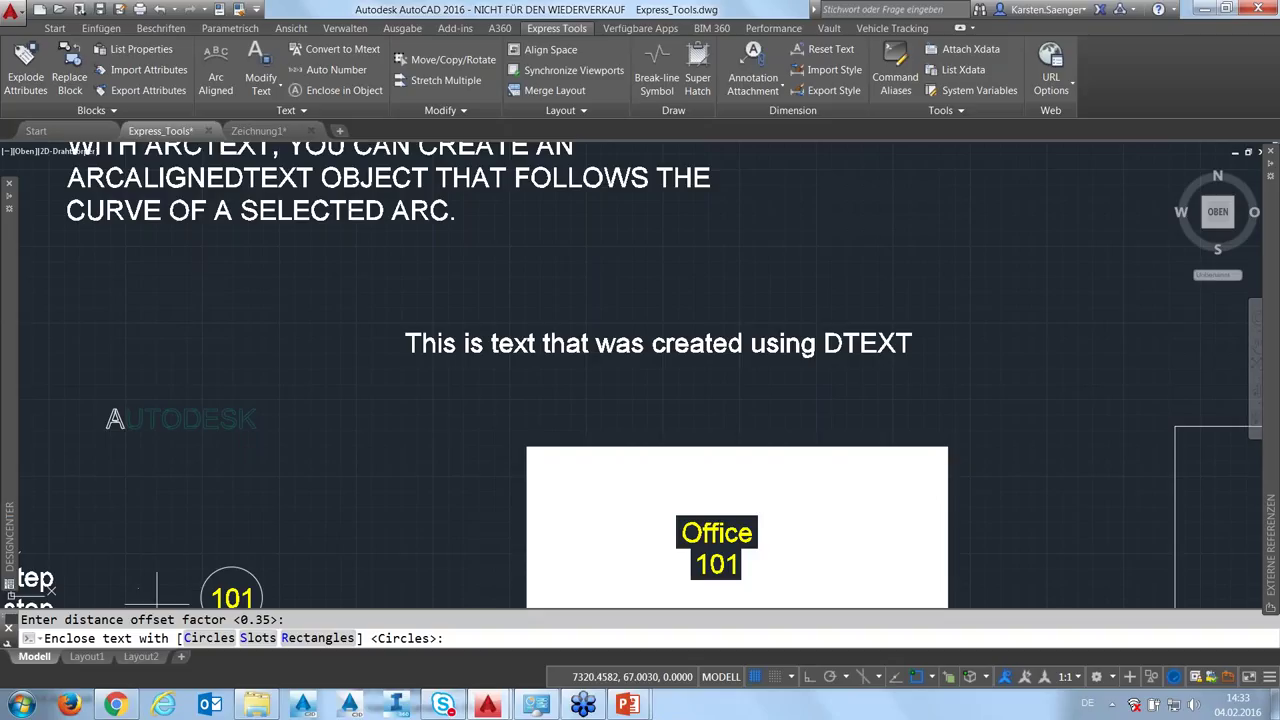
{"action": "left_click", "coordinate": [260, 640]}
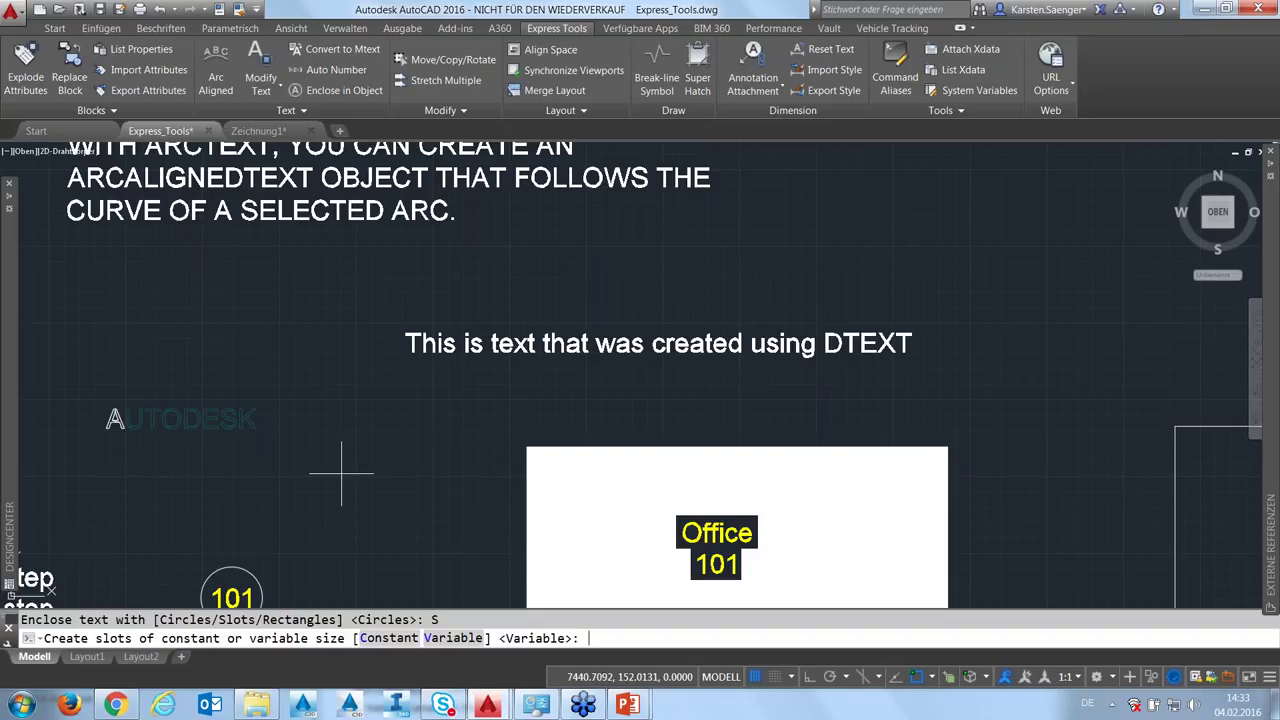
{"action": "key", "text": "Return"}
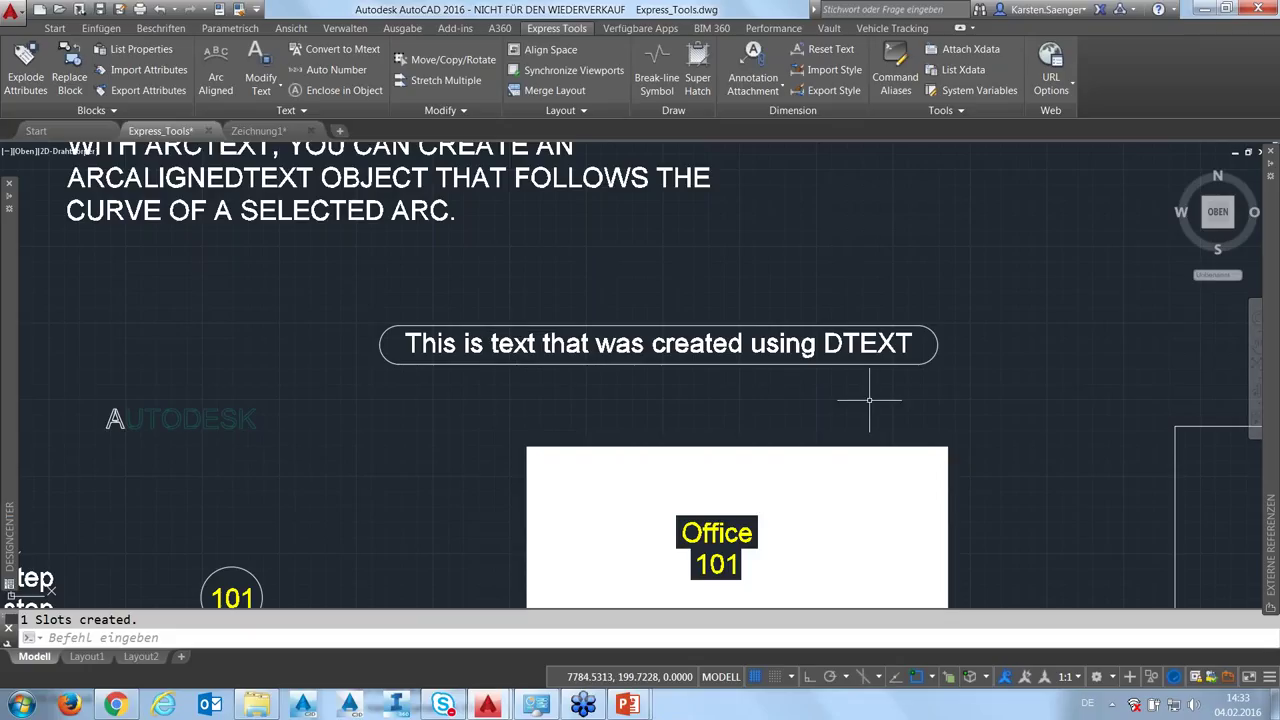
{"action": "scroll", "coordinate": [869, 401], "scroll_direction": "down", "scroll_amount": 2}
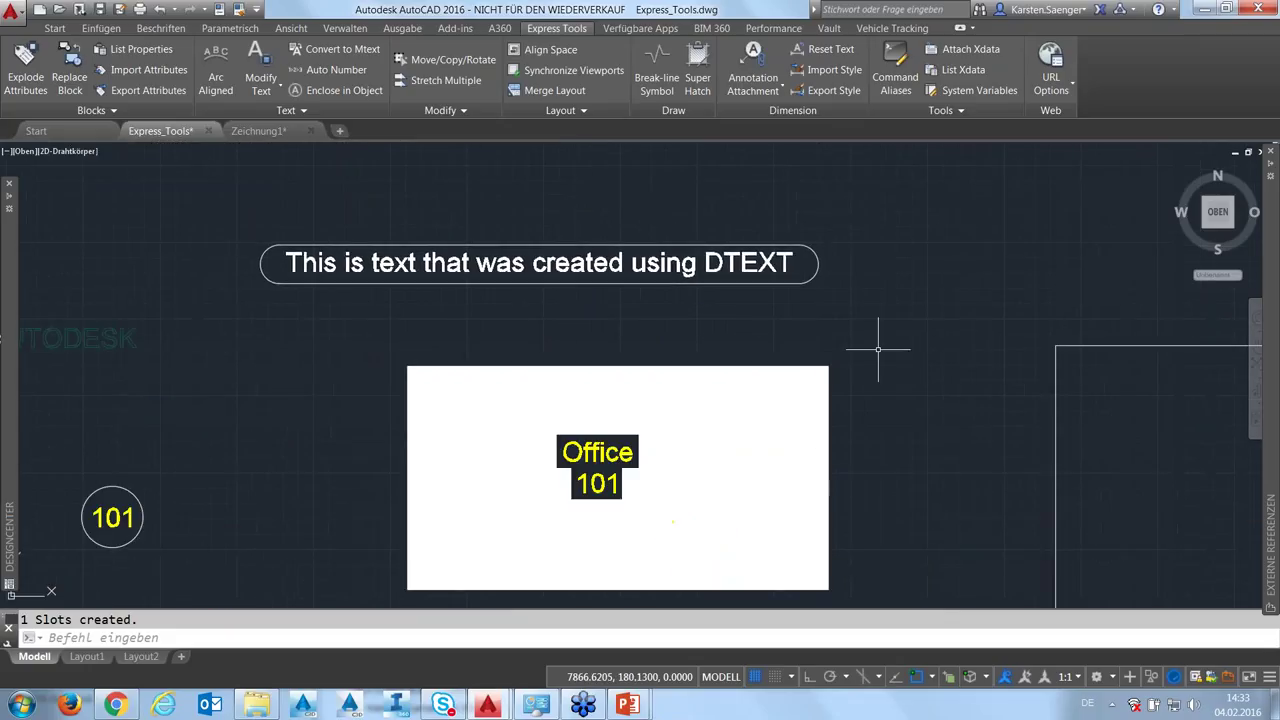
{"action": "scroll", "coordinate": [891, 344], "scroll_direction": "down", "scroll_amount": 2}
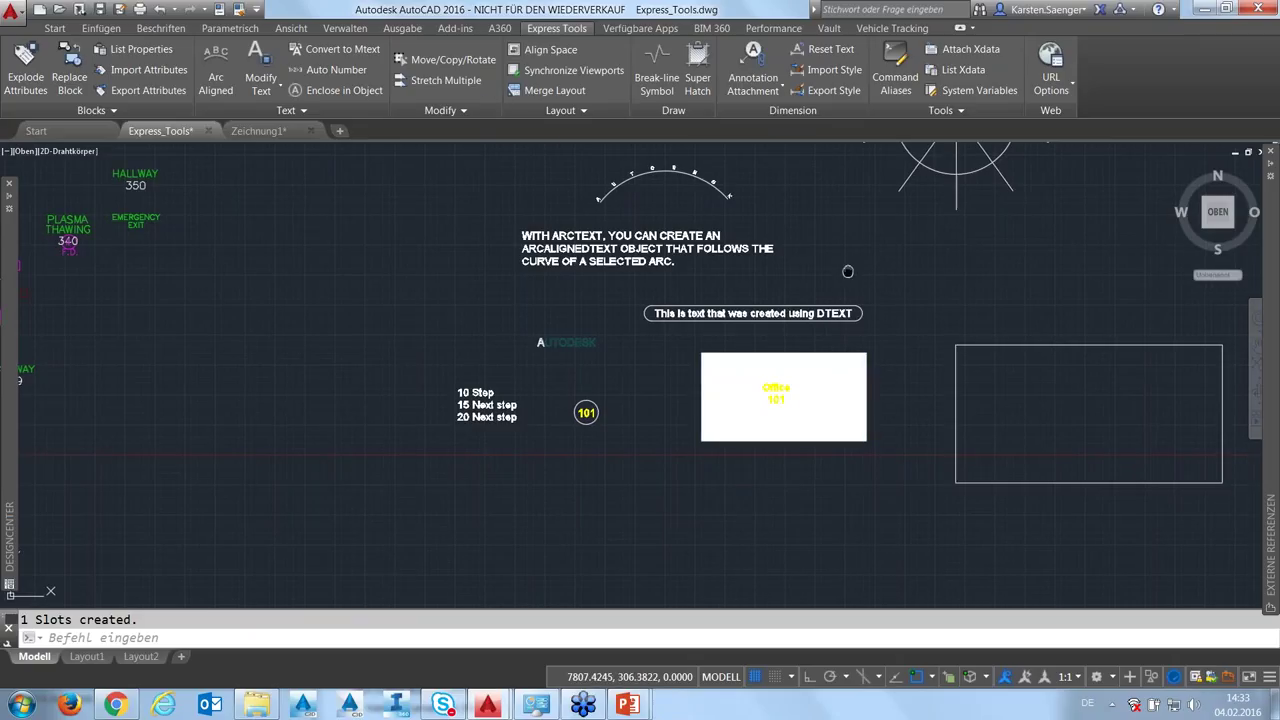
Zoom and pan to frame rooms 104–107 of the office floor plan
{"action": "middle_click_drag", "start_coordinate": [845, 267], "coordinate": [649, 289]}
{"action": "scroll", "coordinate": [657, 286], "scroll_direction": "down", "scroll_amount": 2}
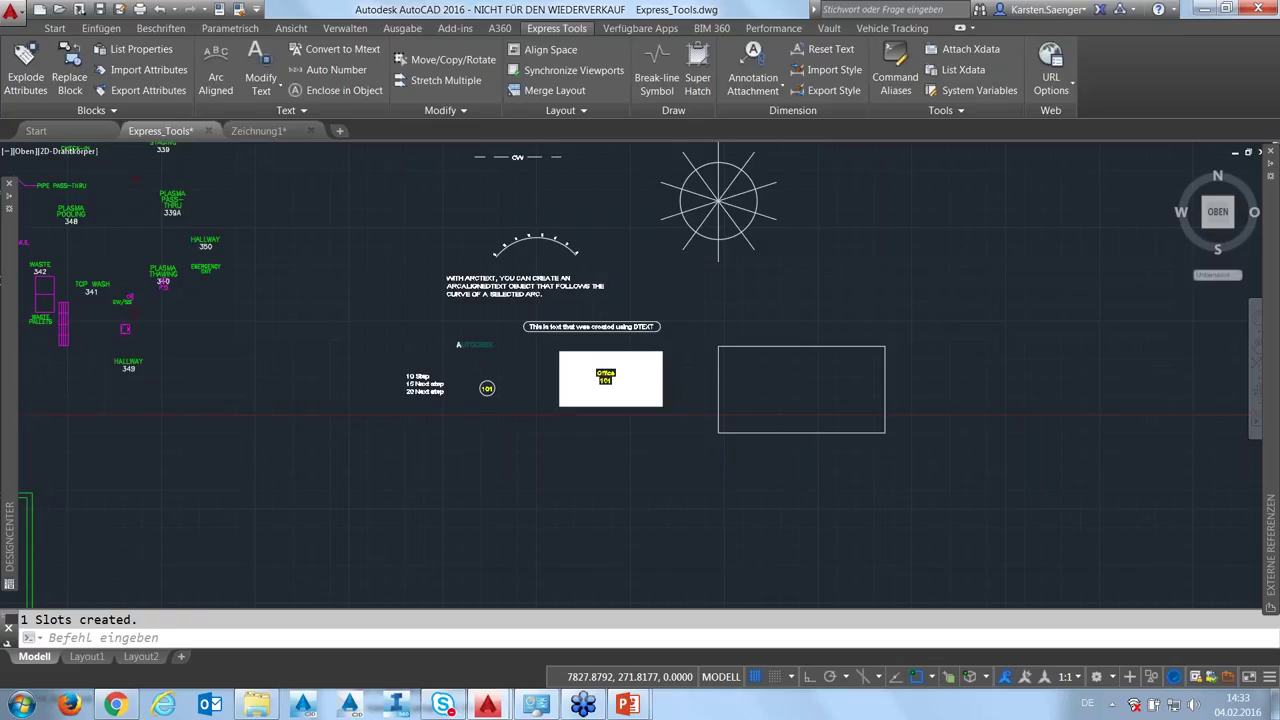
{"action": "scroll", "coordinate": [659, 314], "scroll_direction": "down", "scroll_amount": 2}
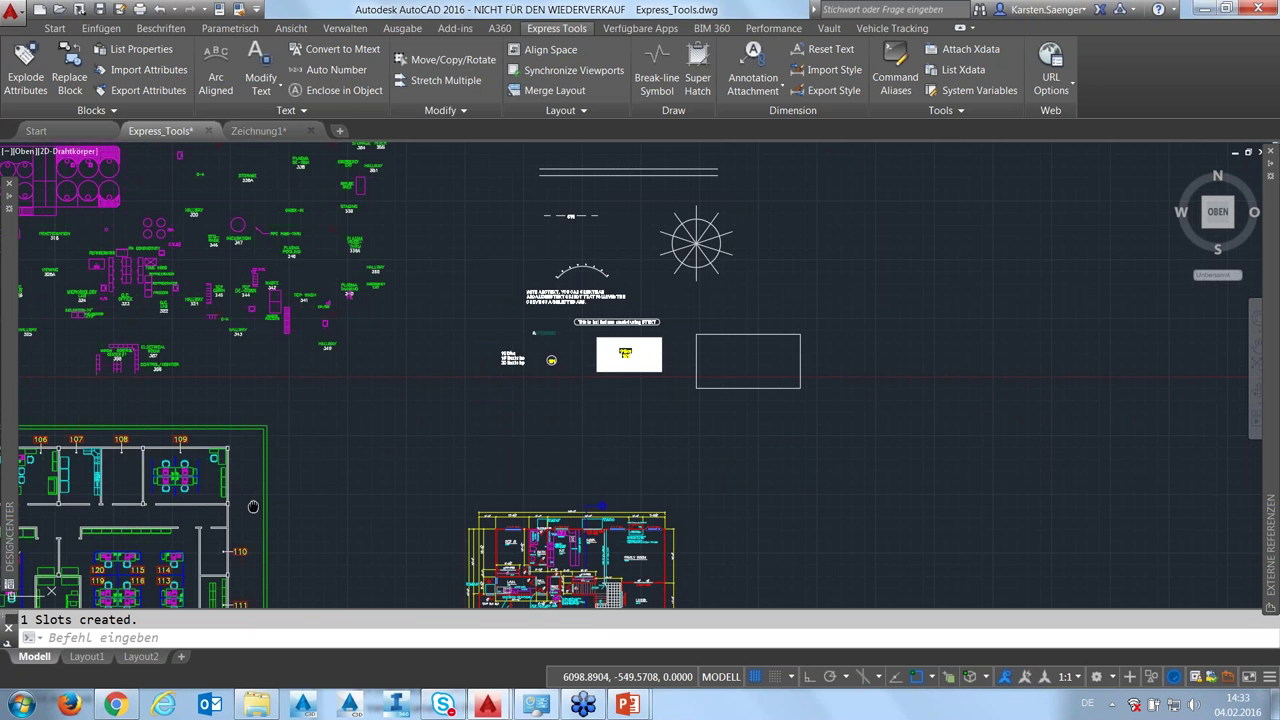
{"action": "middle_click_drag", "start_coordinate": [253, 507], "coordinate": [651, 322]}
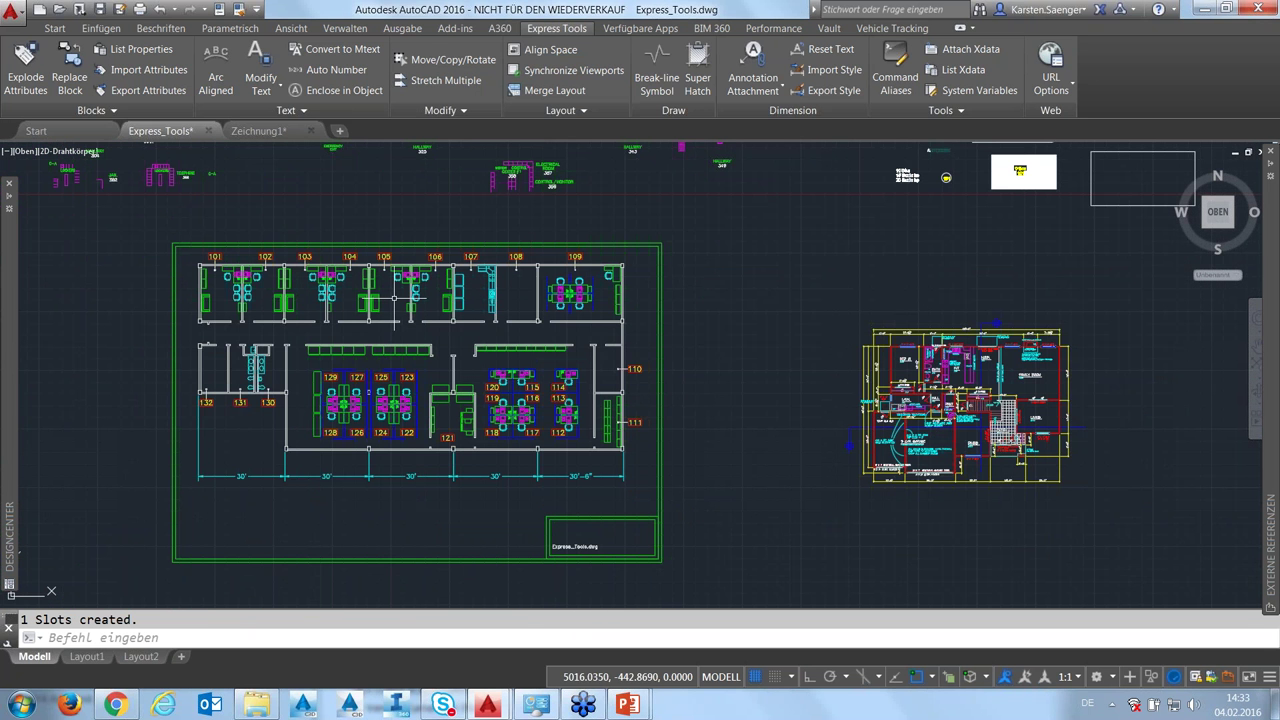
{"action": "scroll", "coordinate": [396, 297], "scroll_direction": "up", "scroll_amount": 3}
{"action": "middle_click_drag", "start_coordinate": [396, 297], "coordinate": [420, 260]}
{"action": "scroll", "coordinate": [490, 450], "scroll_direction": "up", "scroll_amount": 2}
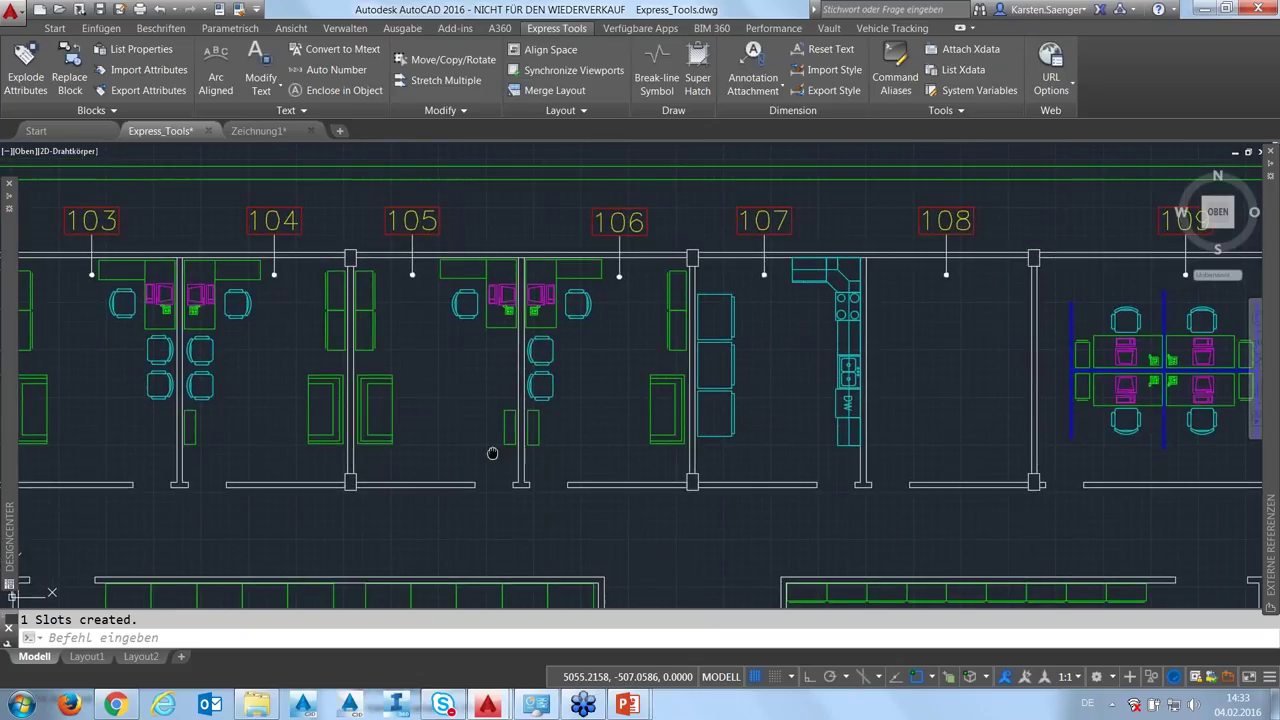
{"action": "scroll", "coordinate": [500, 449], "scroll_direction": "up", "scroll_amount": 2}
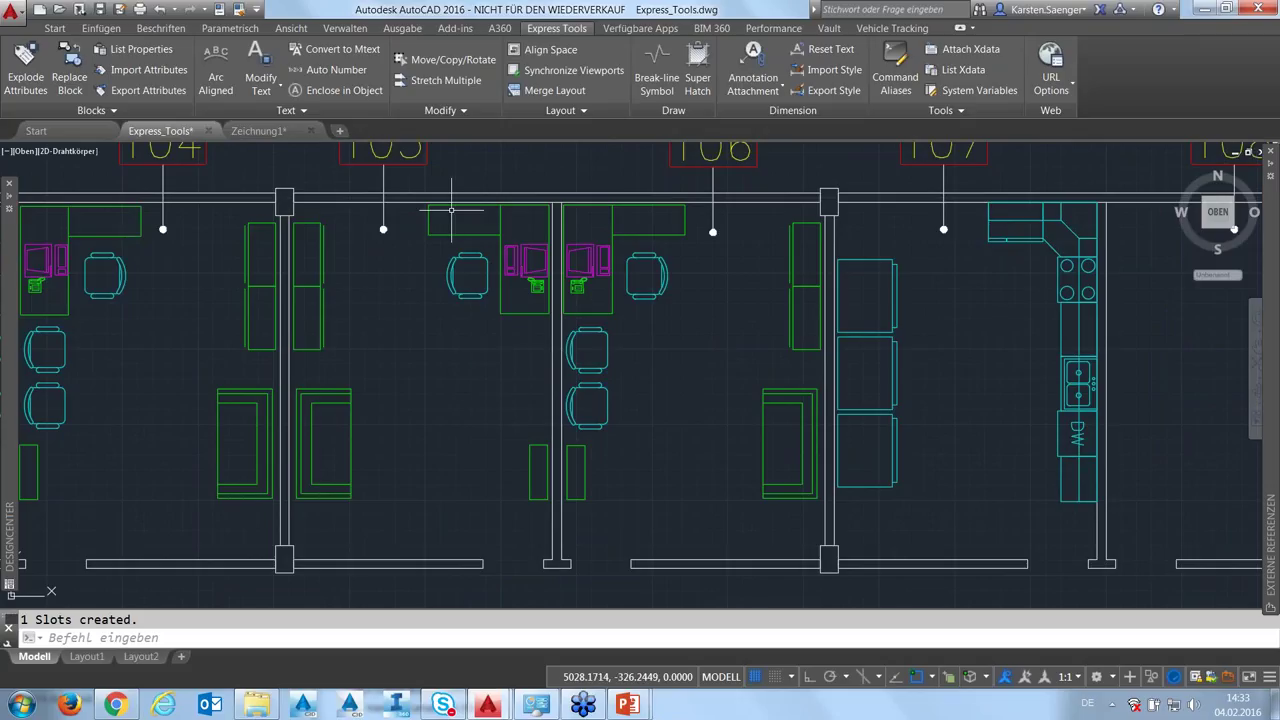
With Move/Copy/Rotate, copy the left chair to the middle of the room
{"action": "left_click", "coordinate": [445, 60]}
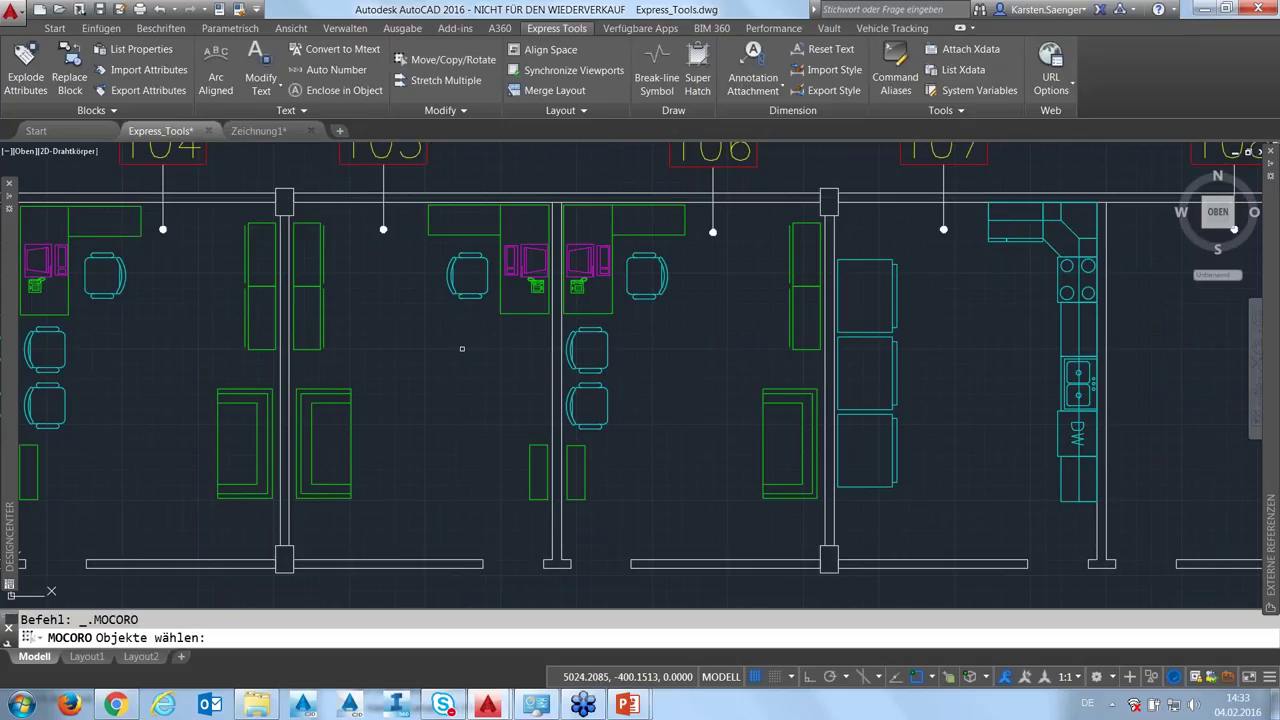
{"action": "scroll", "coordinate": [437, 315], "scroll_direction": "up", "scroll_amount": 2}
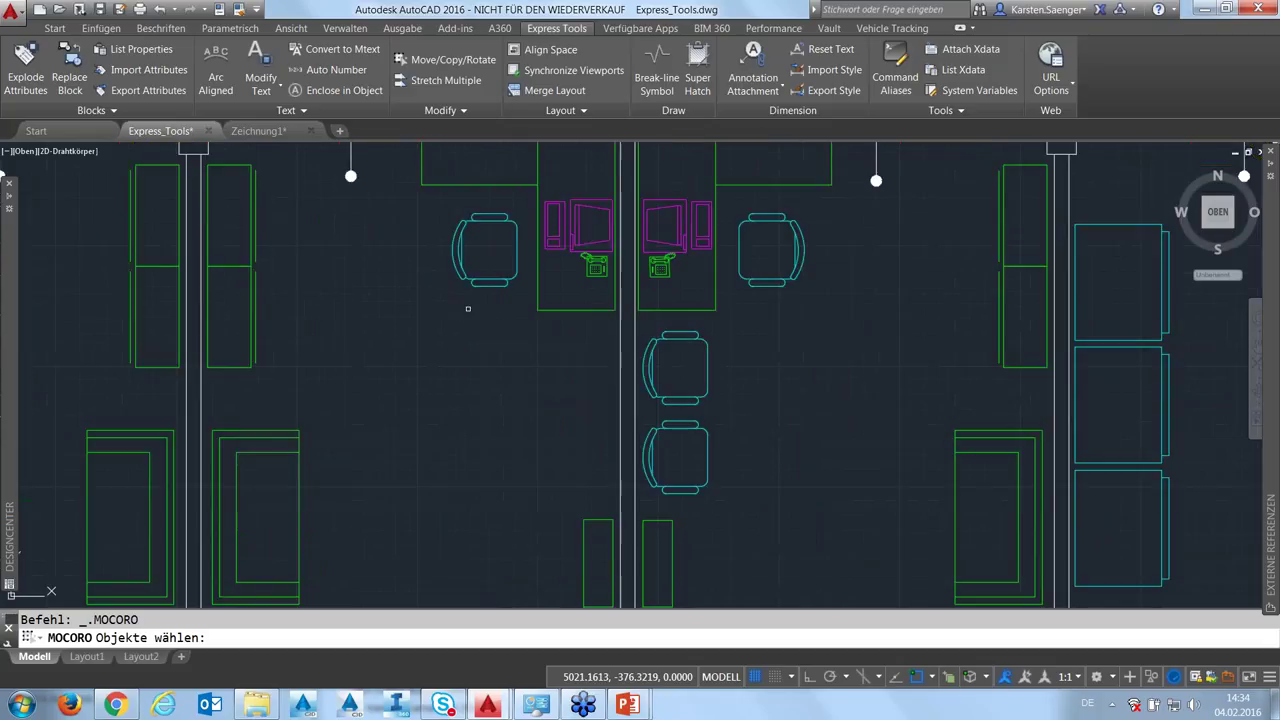
{"action": "middle_click_drag", "start_coordinate": [467, 308], "coordinate": [437, 299]}
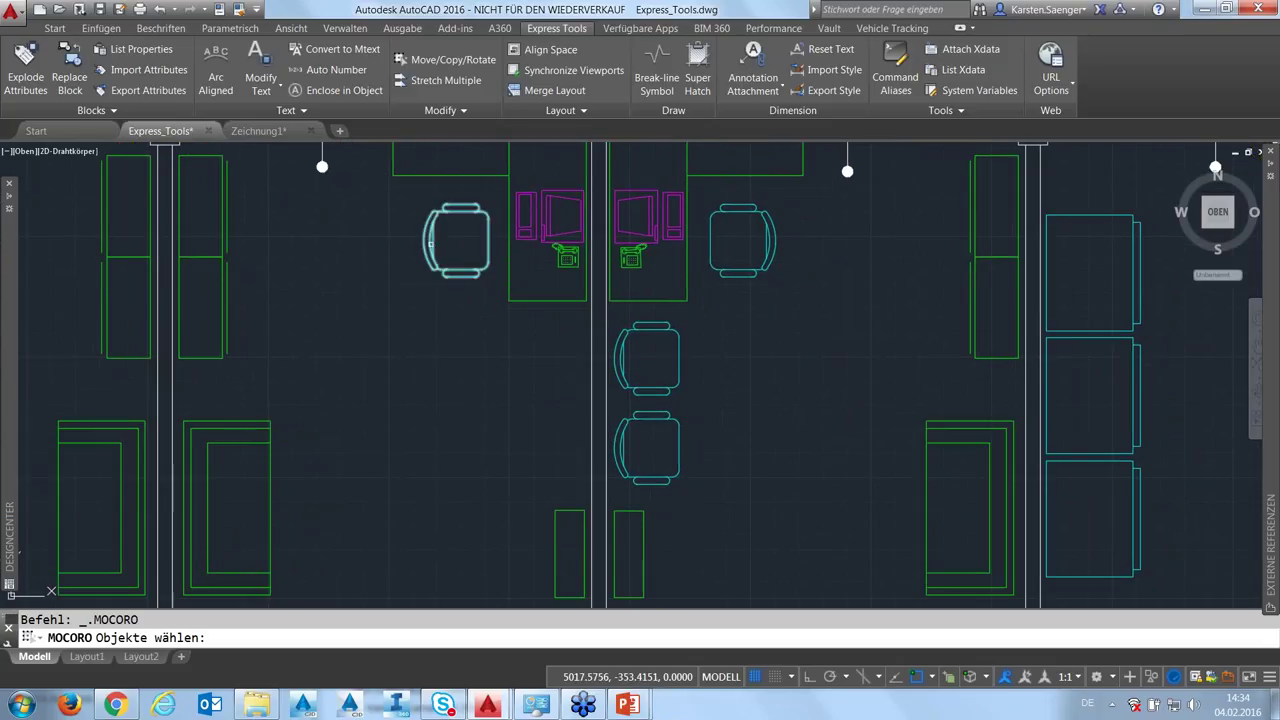
{"action": "left_click", "coordinate": [430, 244]}
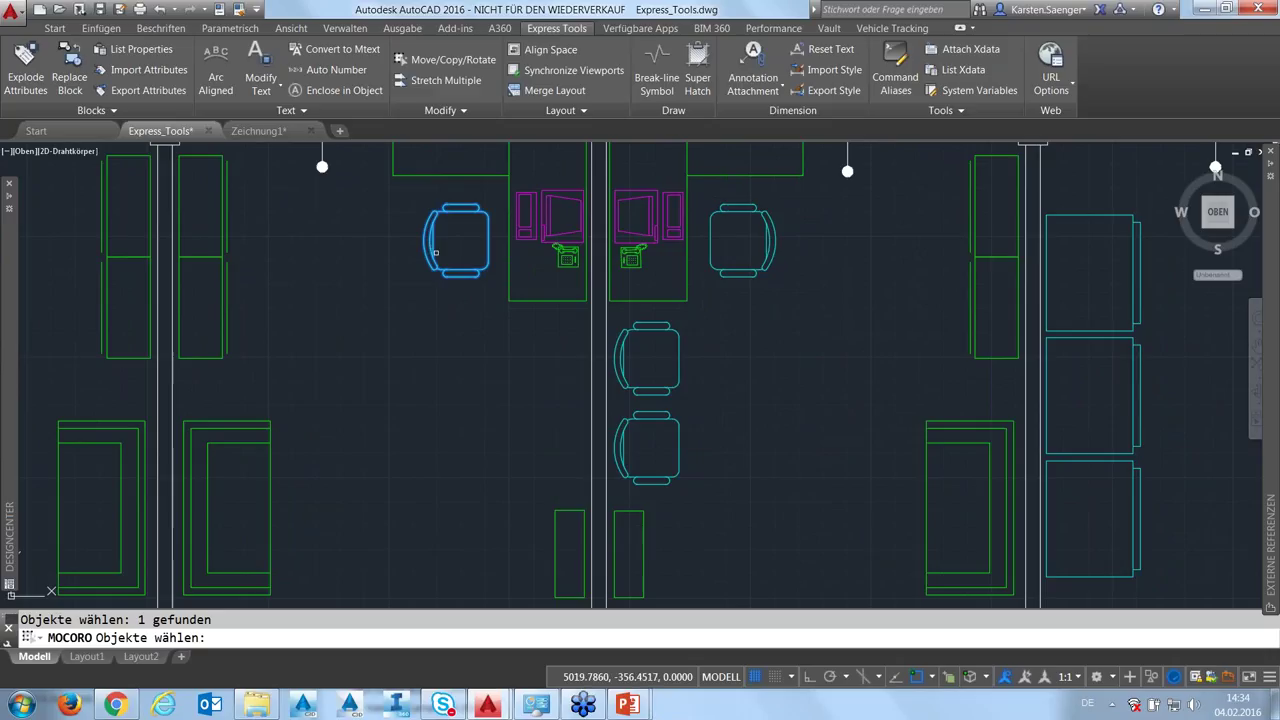
{"action": "key", "text": "Return"}
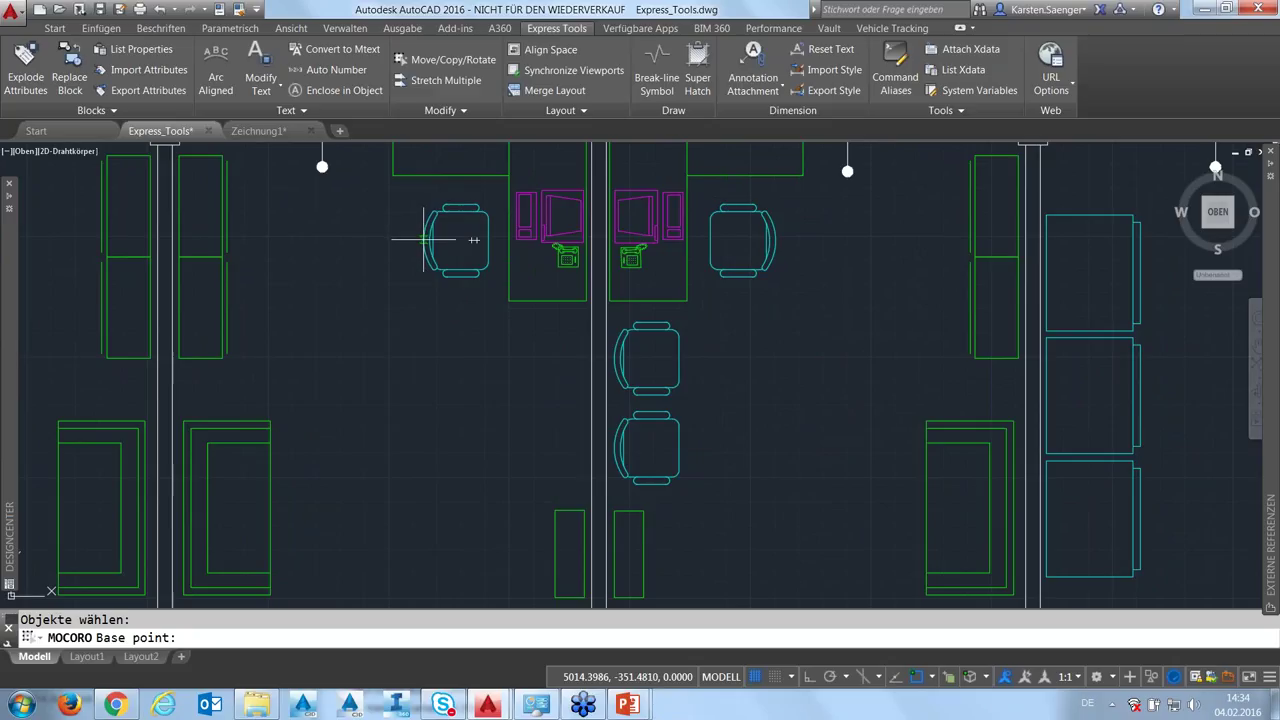
{"action": "left_click", "coordinate": [424, 240]}
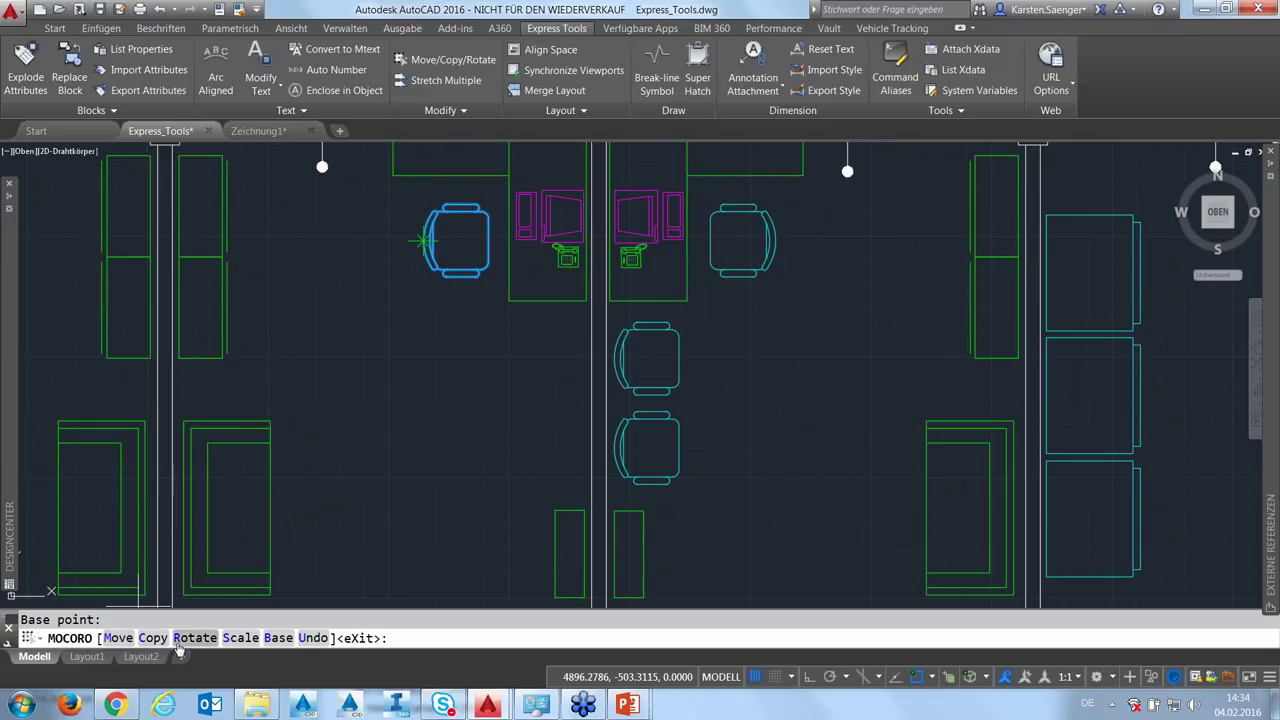
{"action": "left_click", "coordinate": [153, 640]}
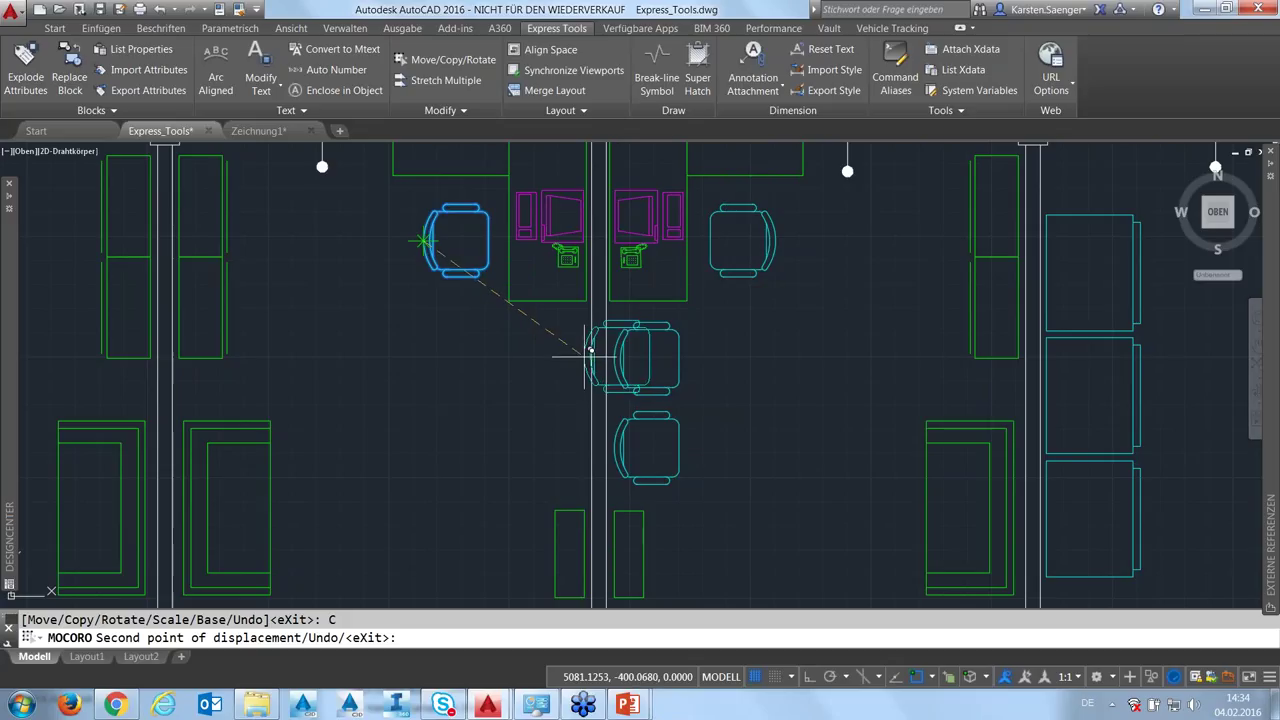
{"action": "left_click", "coordinate": [590, 355]}
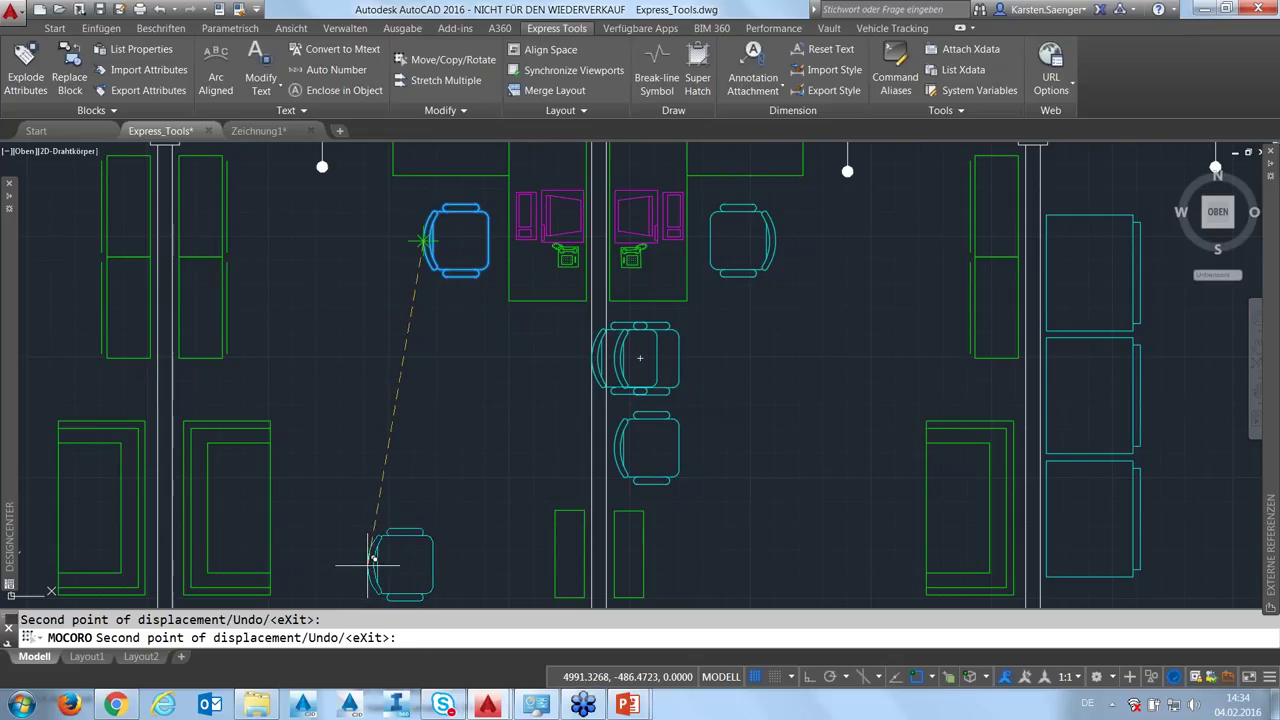
{"action": "key", "text": "Return"}
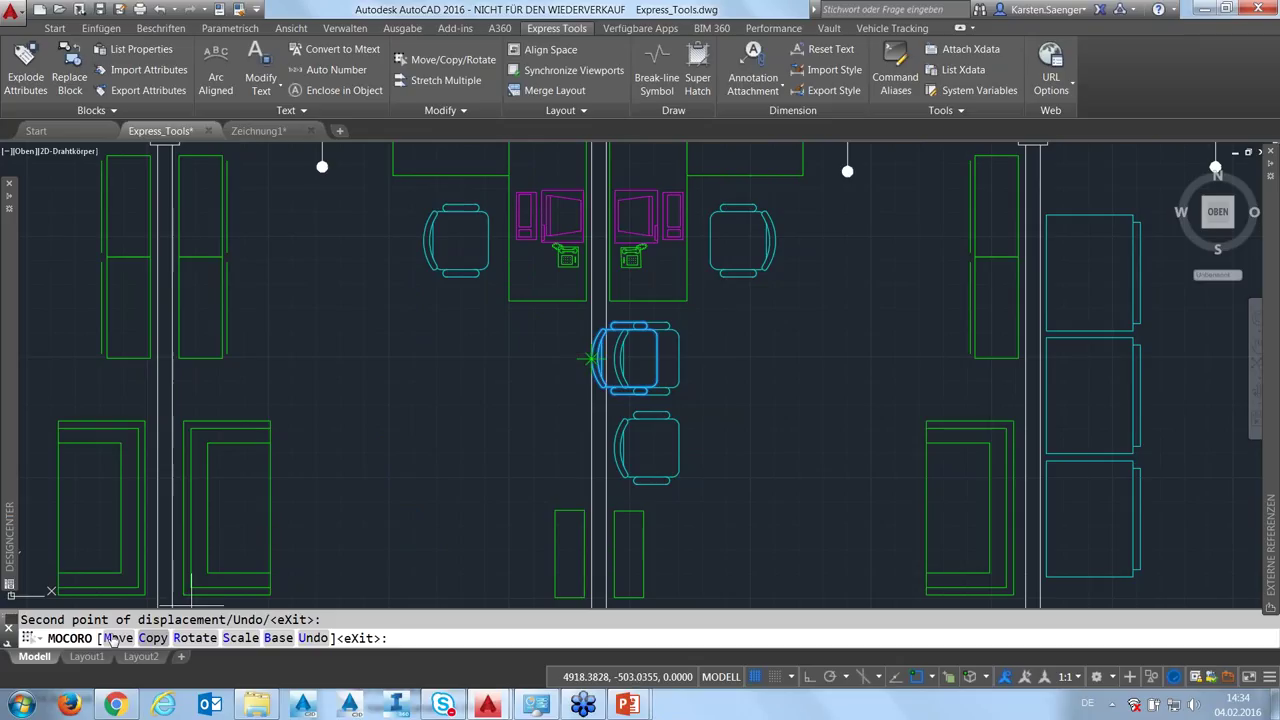
Rotate the chair 180° and place a second copy below the first, facing the existing pair
{"action": "left_click", "coordinate": [195, 638]}
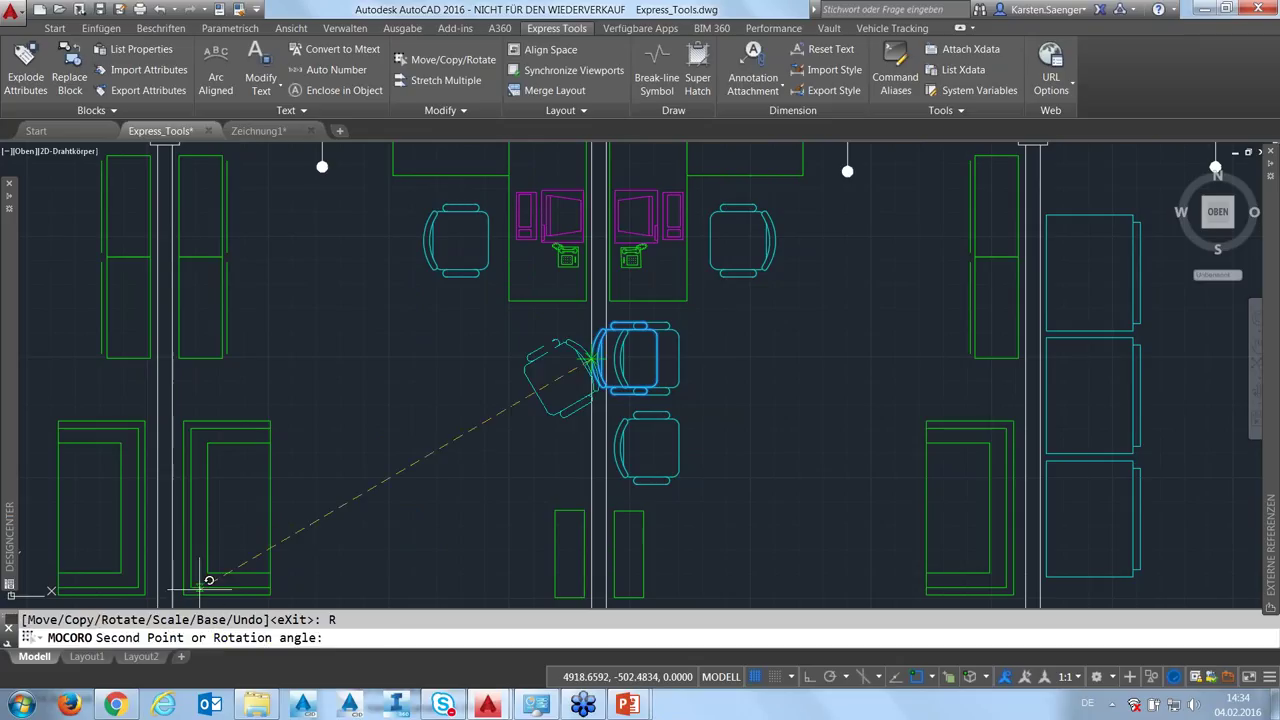
{"action": "type", "text": "180"}
{"action": "key", "text": "Return"}
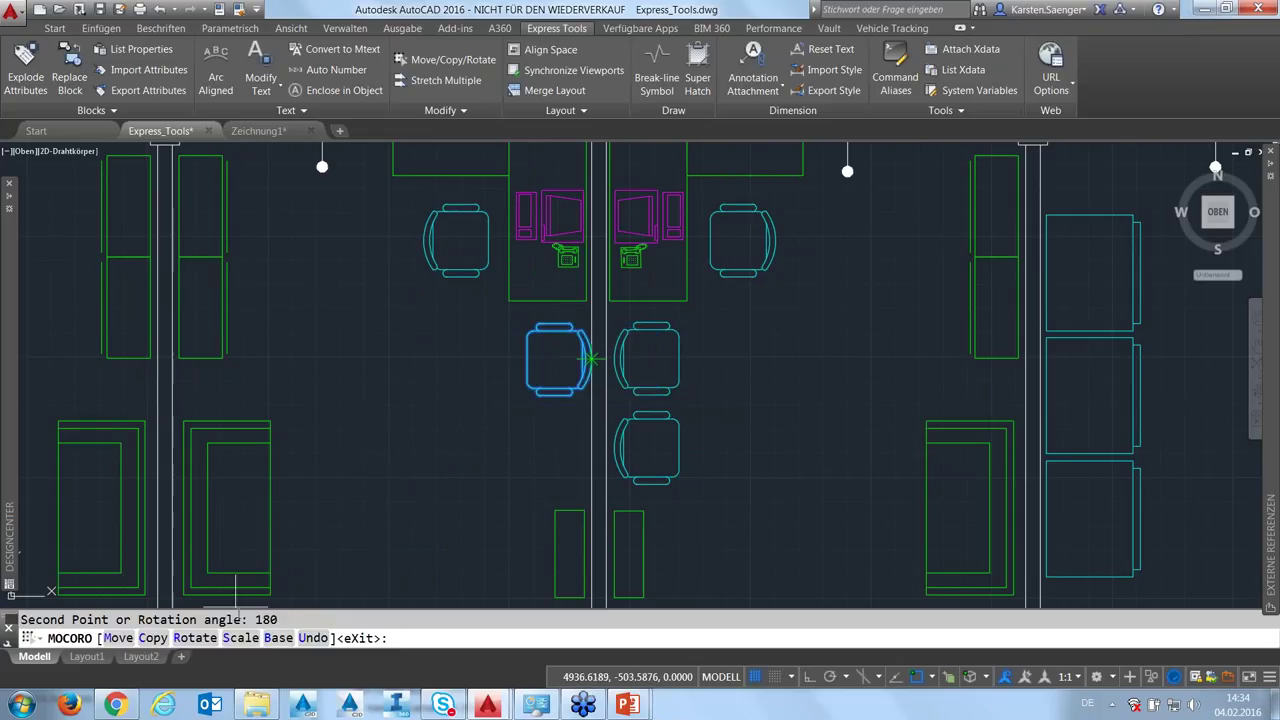
{"action": "left_click", "coordinate": [155, 640]}
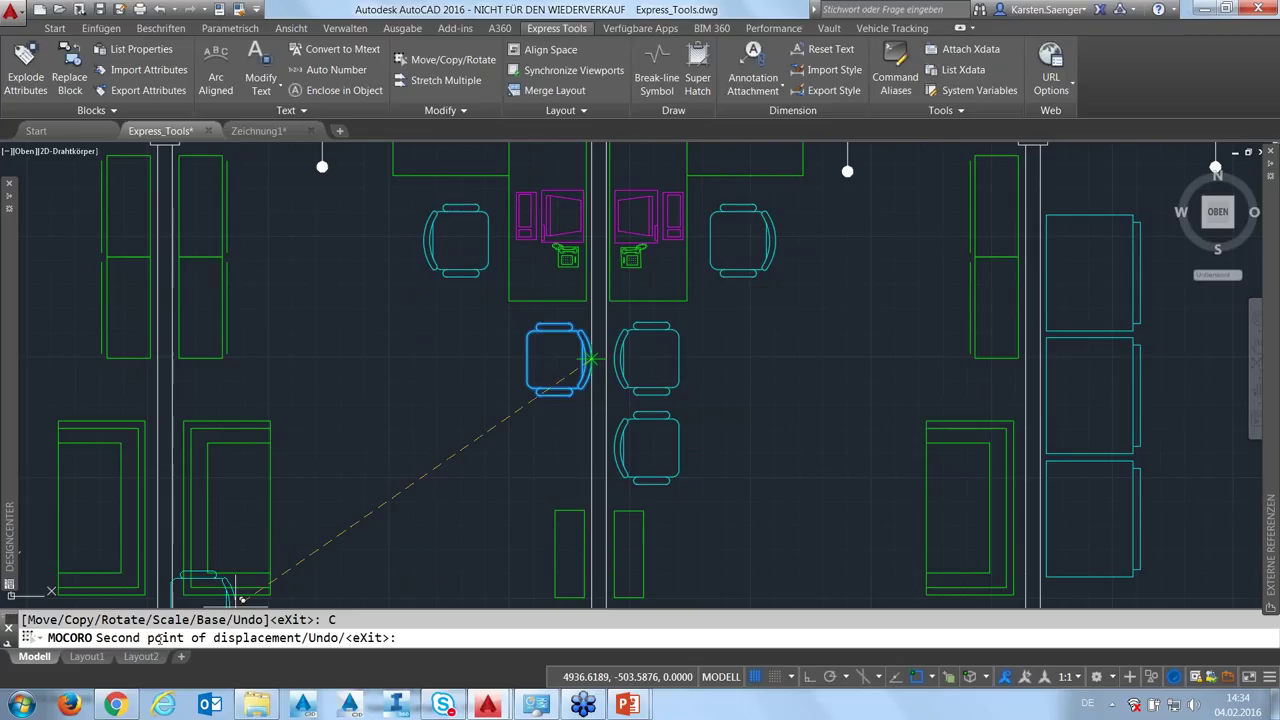
{"action": "left_click", "coordinate": [590, 447]}
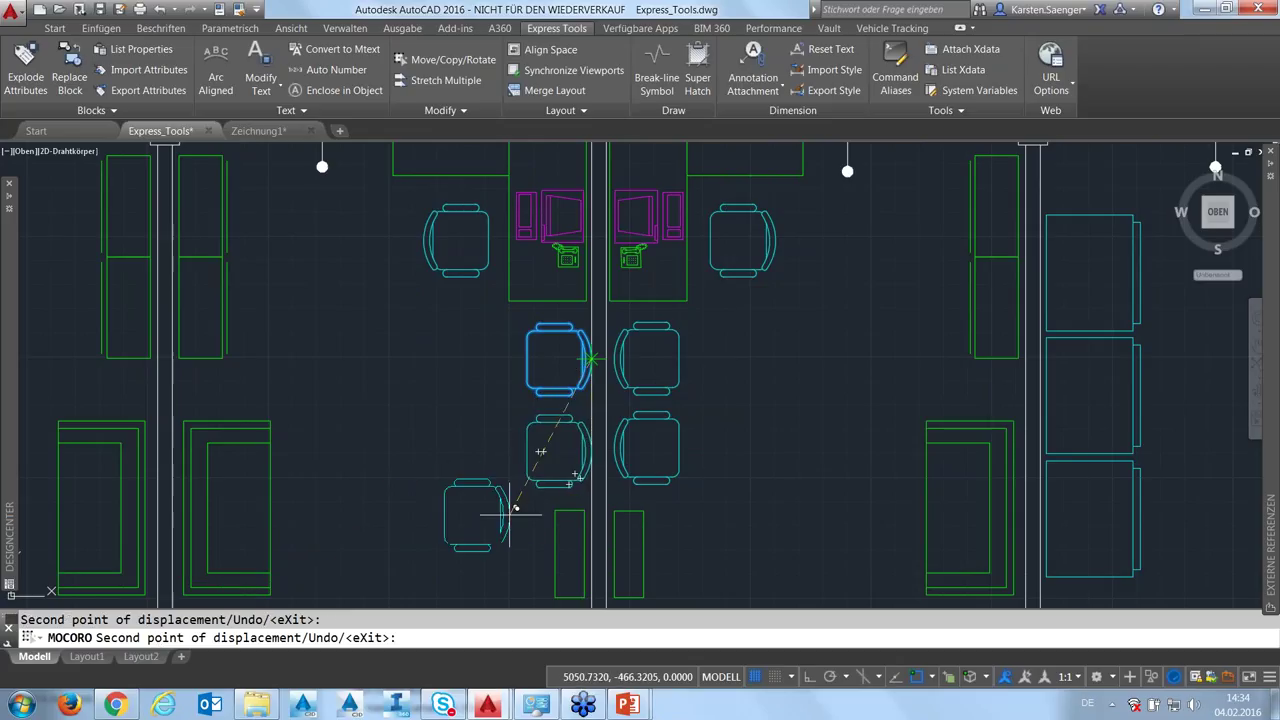
{"action": "key", "text": "Return"}
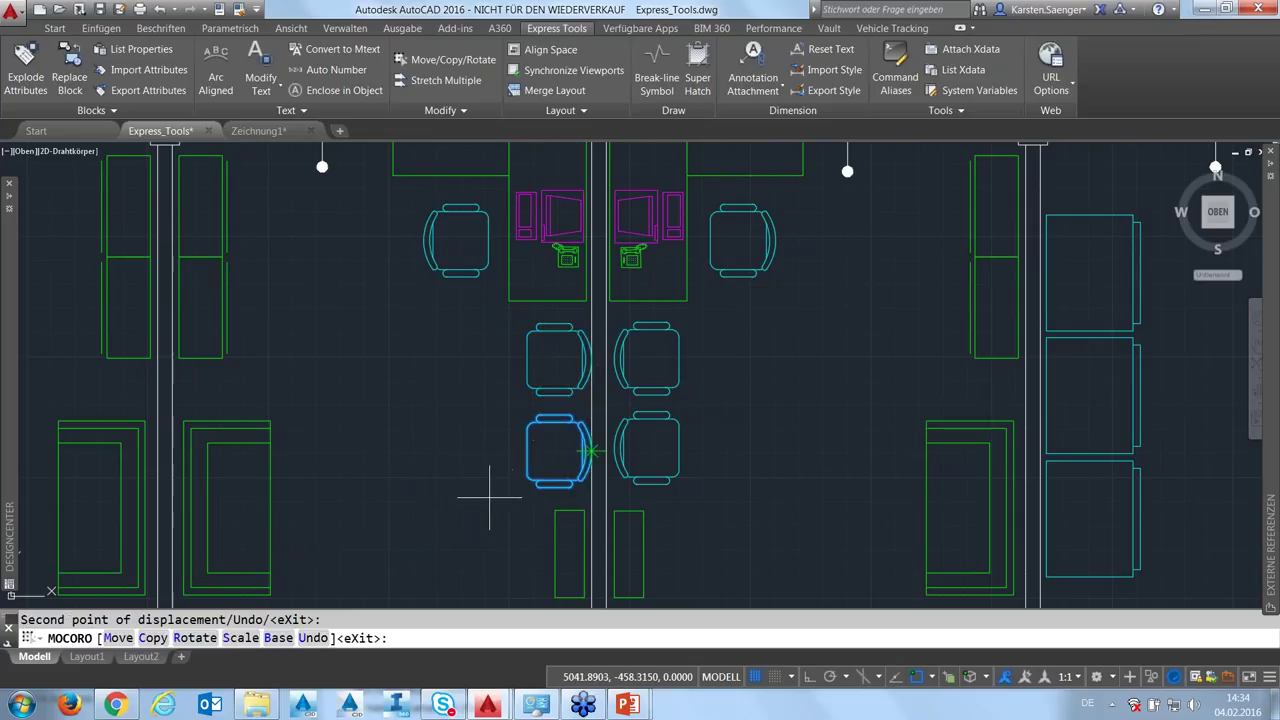
{"action": "key", "text": "Escape"}
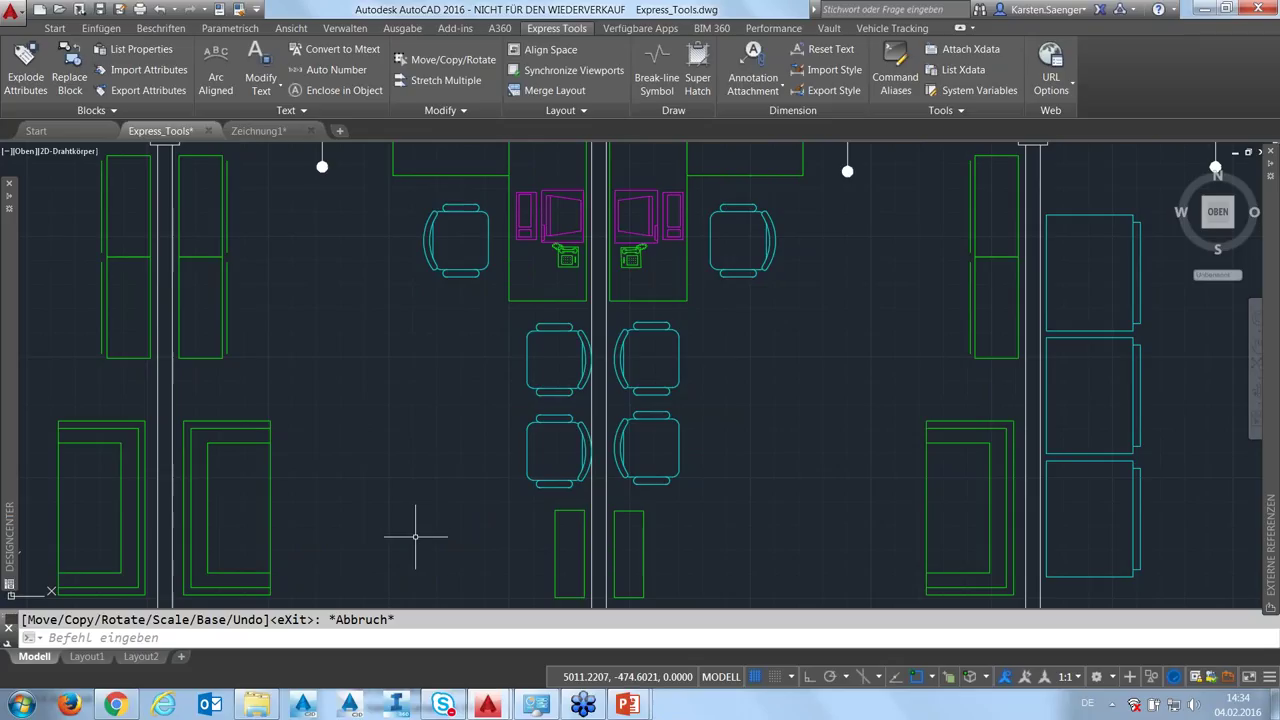
{"action": "scroll", "coordinate": [415, 536], "scroll_direction": "down", "scroll_amount": 2}
{"action": "middle_click_drag", "start_coordinate": [429, 520], "coordinate": [459, 428]}
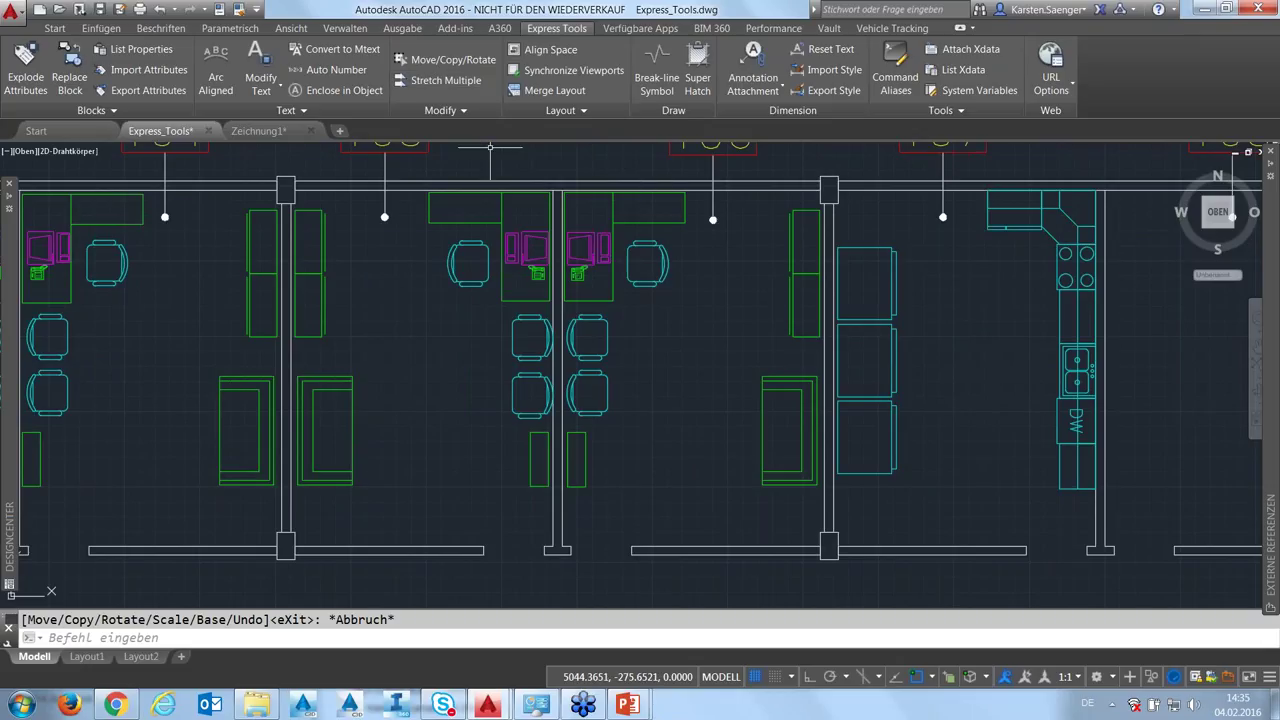
Zoom and pan to the compass and Express Tools sample objects beside the floor plans
{"action": "left_click", "coordinate": [425, 111]}
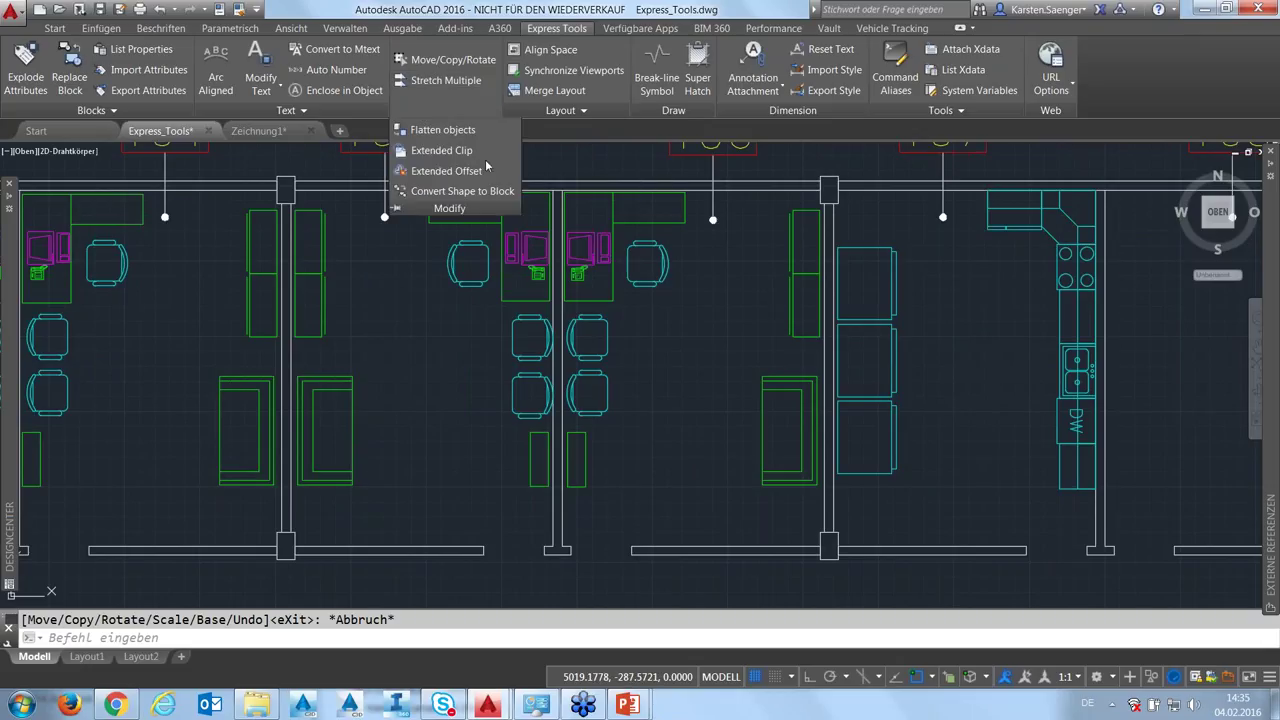
{"action": "key", "text": "Escape"}
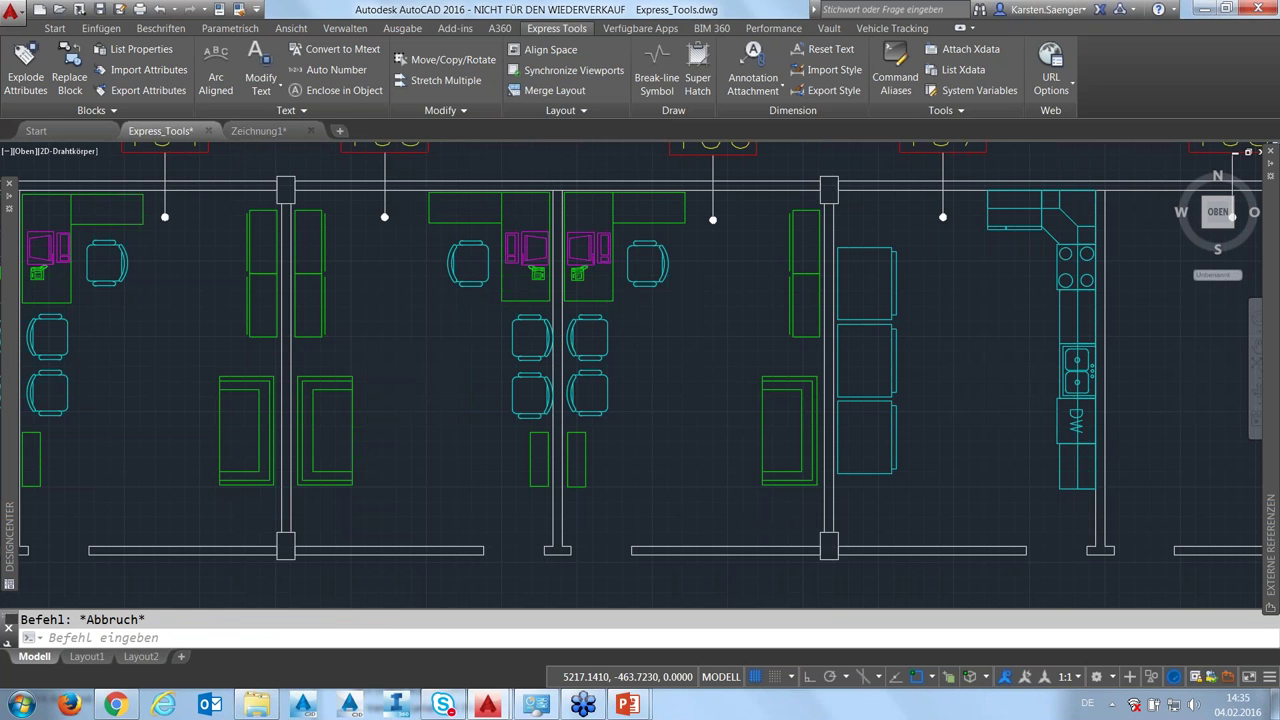
{"action": "scroll", "coordinate": [753, 432], "scroll_direction": "down", "scroll_amount": 4}
{"action": "middle_click_drag", "start_coordinate": [753, 432], "coordinate": [360, 307]}
{"action": "scroll", "coordinate": [360, 307], "scroll_direction": "down", "scroll_amount": 2}
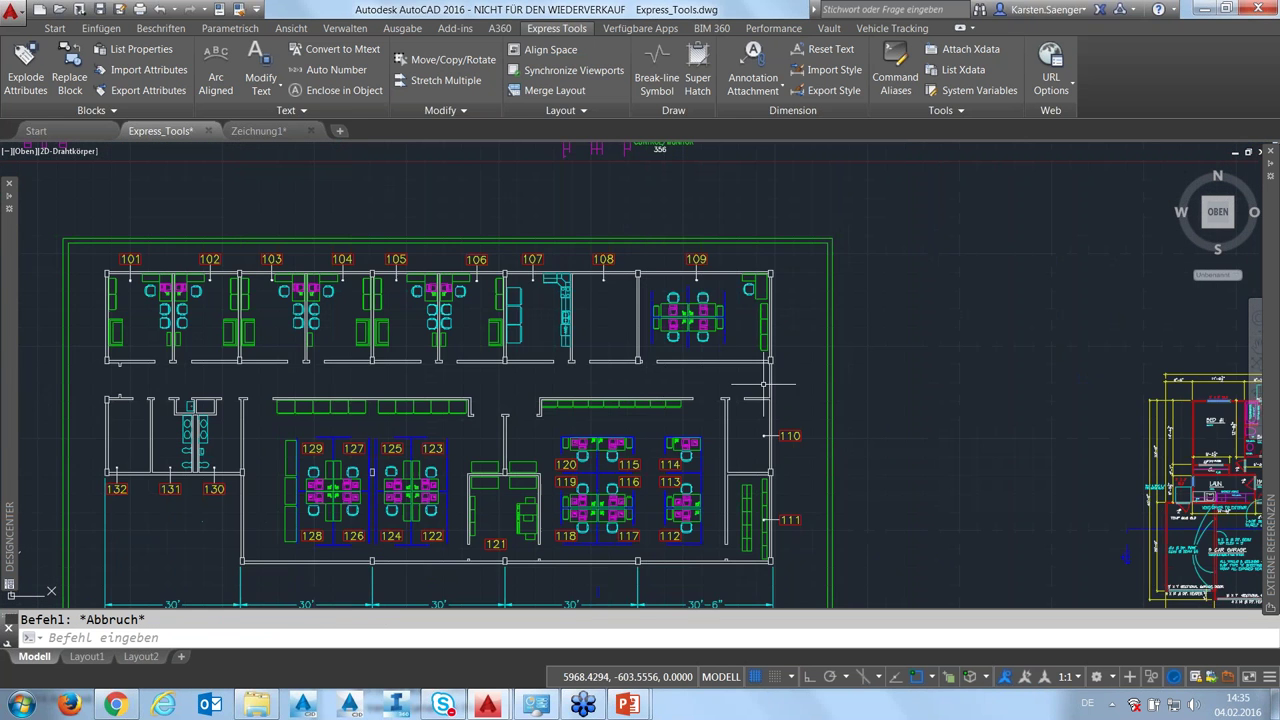
{"action": "scroll", "coordinate": [849, 379], "scroll_direction": "down", "scroll_amount": 2}
{"action": "middle_click_drag", "start_coordinate": [849, 379], "coordinate": [586, 451]}
{"action": "scroll", "coordinate": [824, 350], "scroll_direction": "down", "scroll_amount": 2}
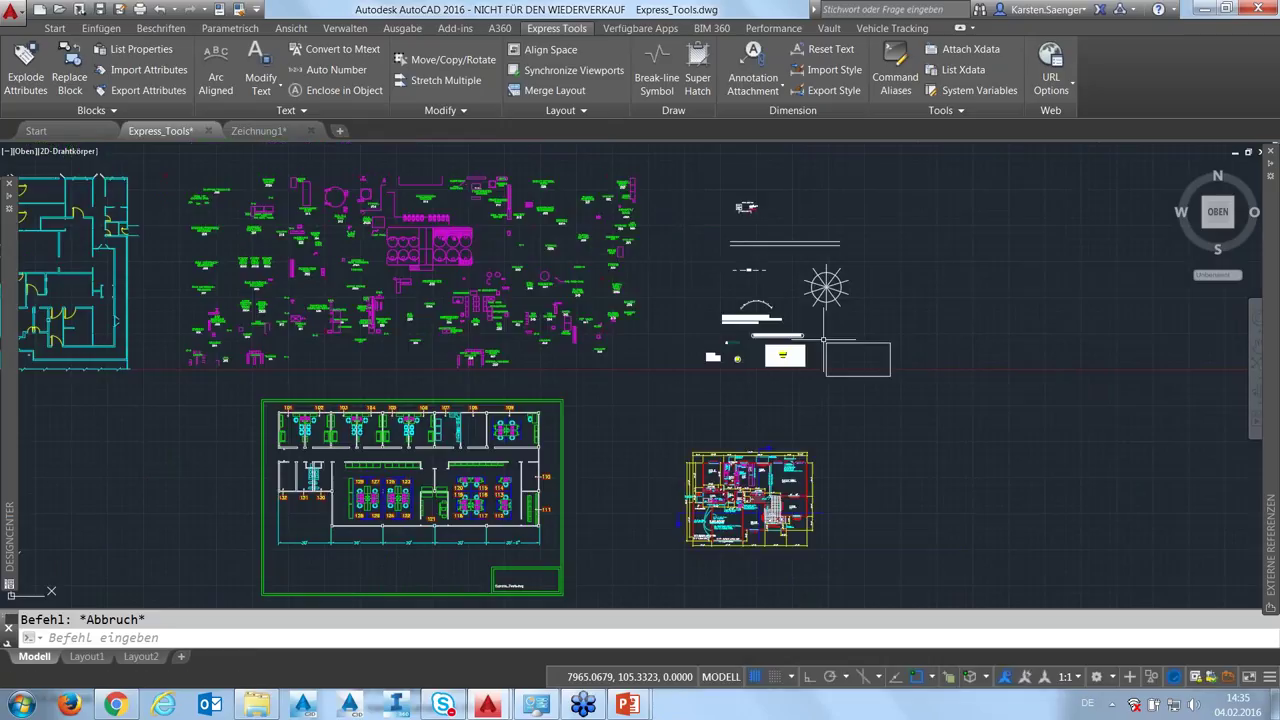
{"action": "scroll", "coordinate": [824, 340], "scroll_direction": "up", "scroll_amount": 2}
{"action": "scroll", "coordinate": [710, 362], "scroll_direction": "up", "scroll_amount": 2}
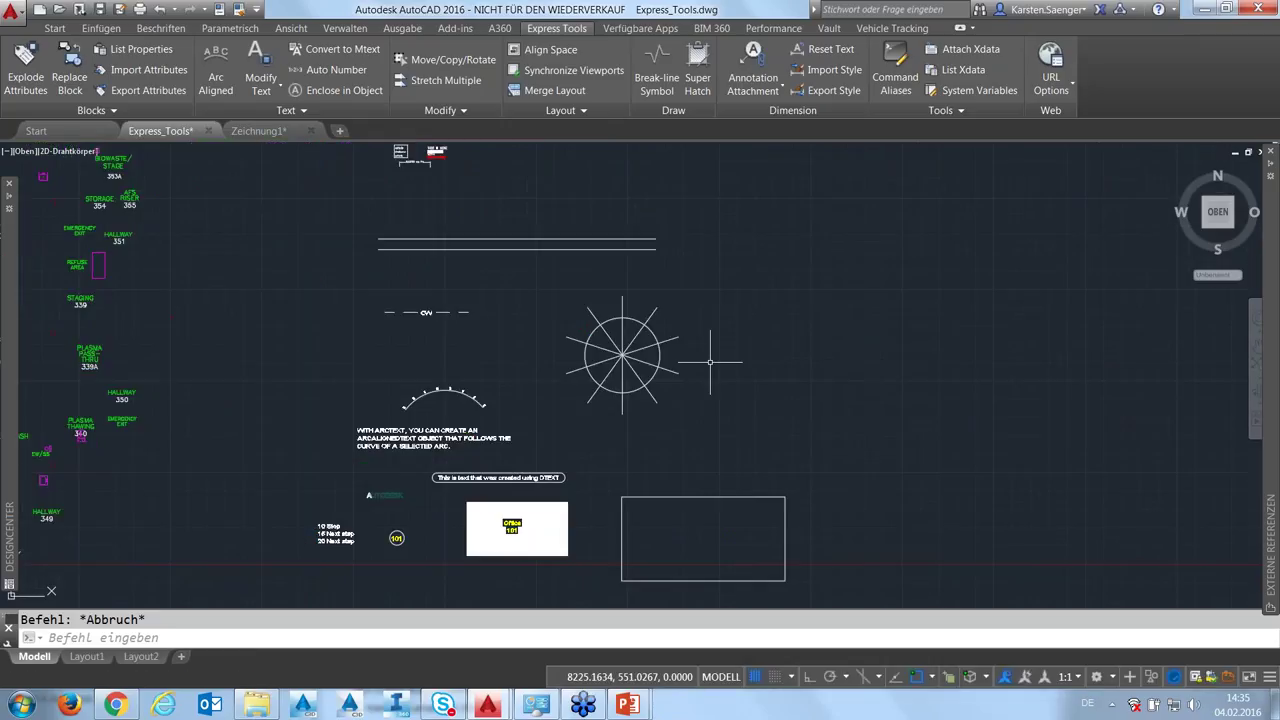
{"action": "scroll", "coordinate": [710, 362], "scroll_direction": "up", "scroll_amount": 2}
{"action": "scroll", "coordinate": [684, 342], "scroll_direction": "down", "scroll_amount": 2}
{"action": "scroll", "coordinate": [671, 337], "scroll_direction": "down", "scroll_amount": 1}
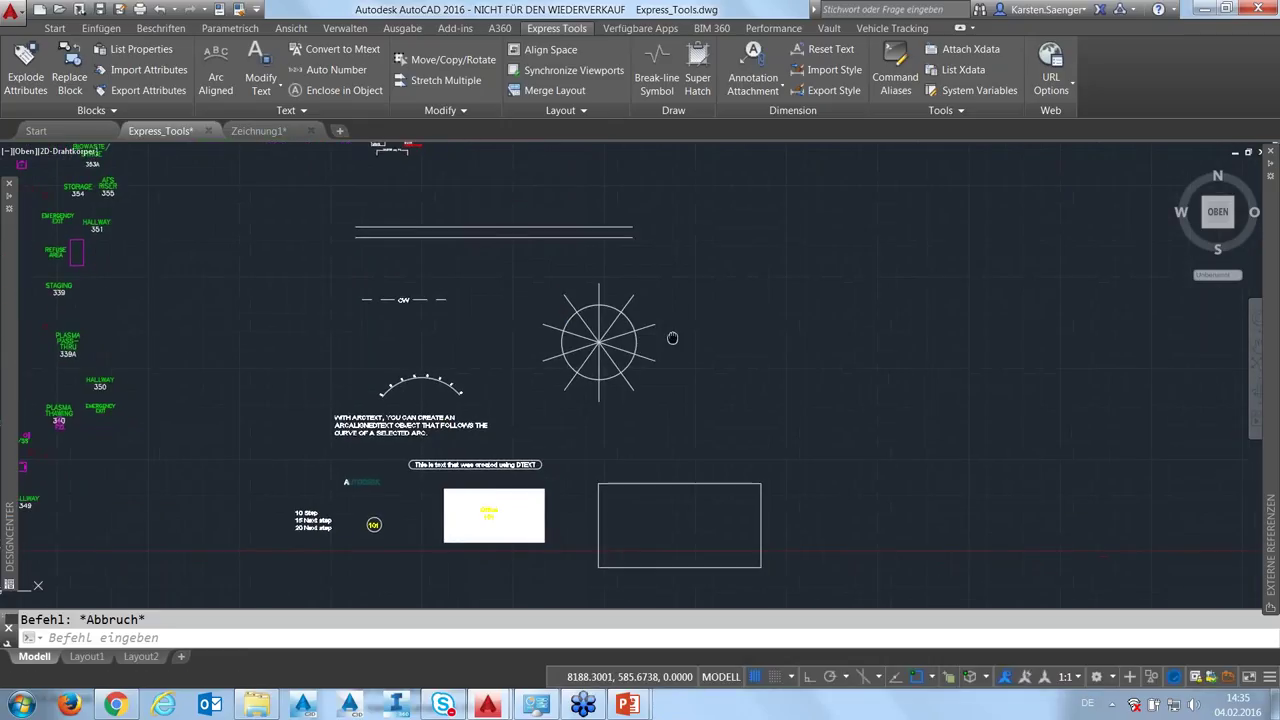
{"action": "scroll", "coordinate": [650, 260], "scroll_direction": "down", "scroll_amount": 1}
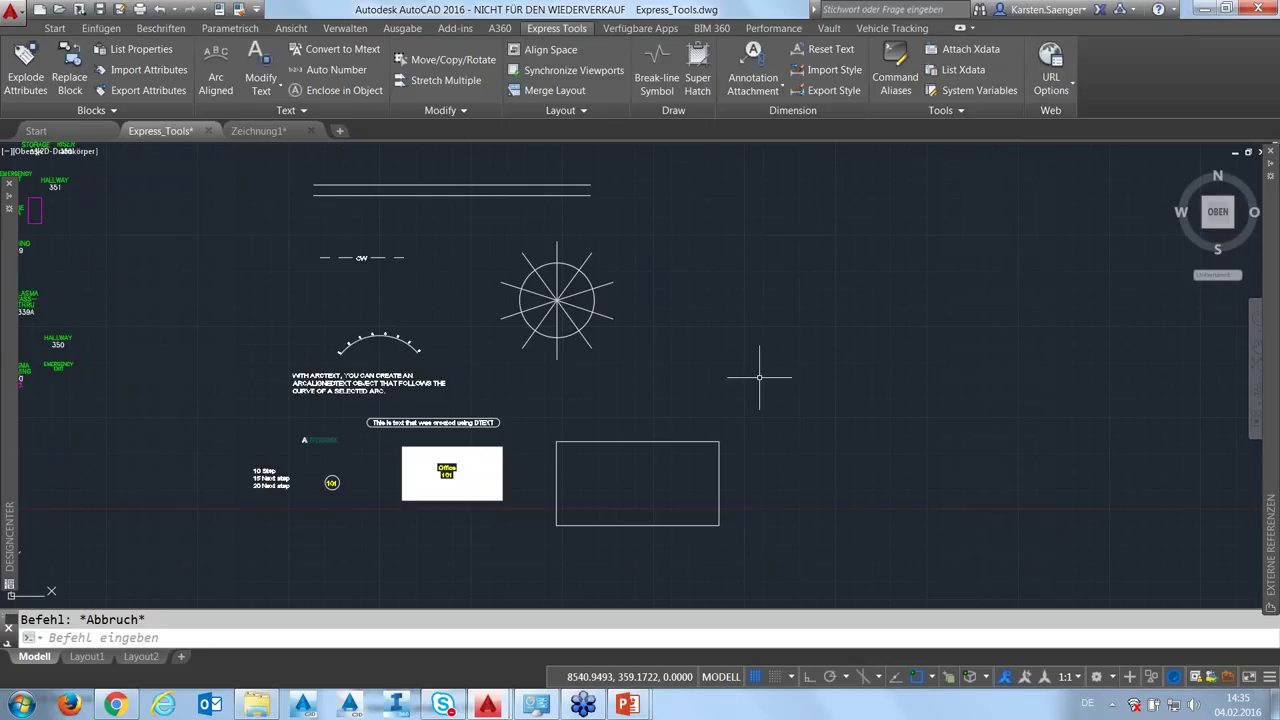
Stretch the top double line and the rectangle about 574 units right using two crossing windows
{"action": "left_click", "coordinate": [440, 80]}
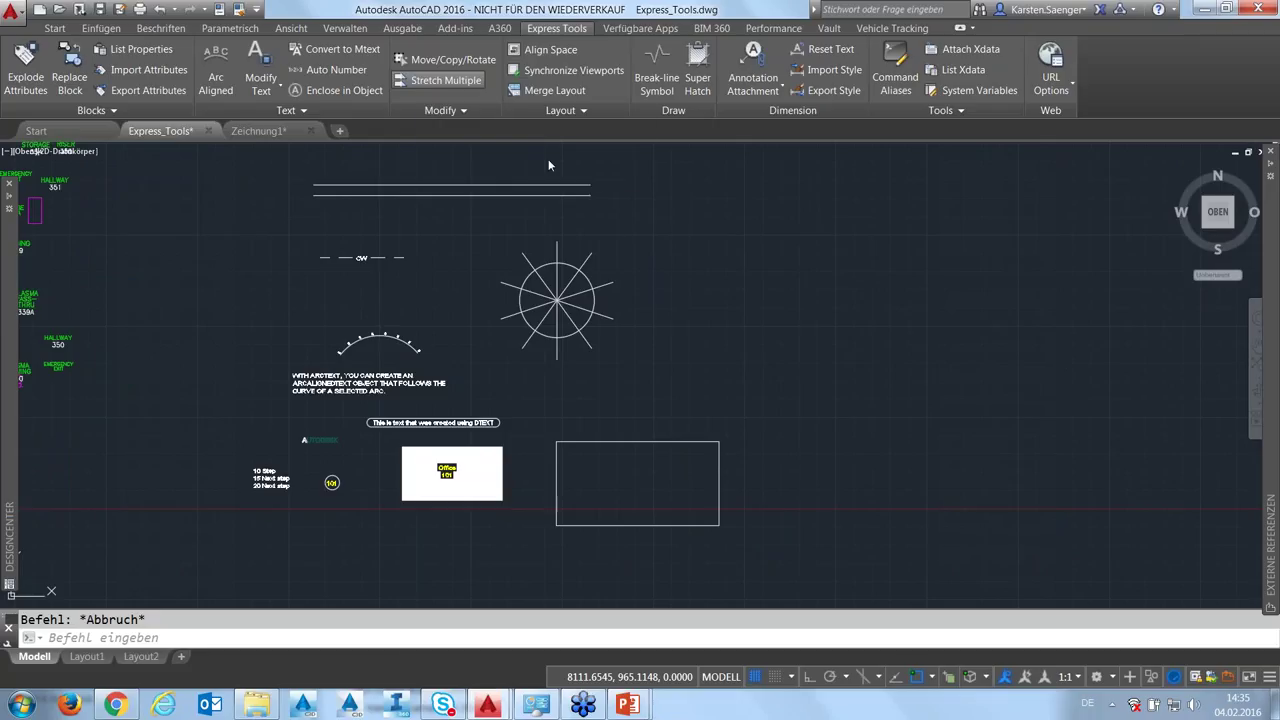
{"action": "left_click", "coordinate": [616, 166]}
{"action": "left_click", "coordinate": [575, 220]}
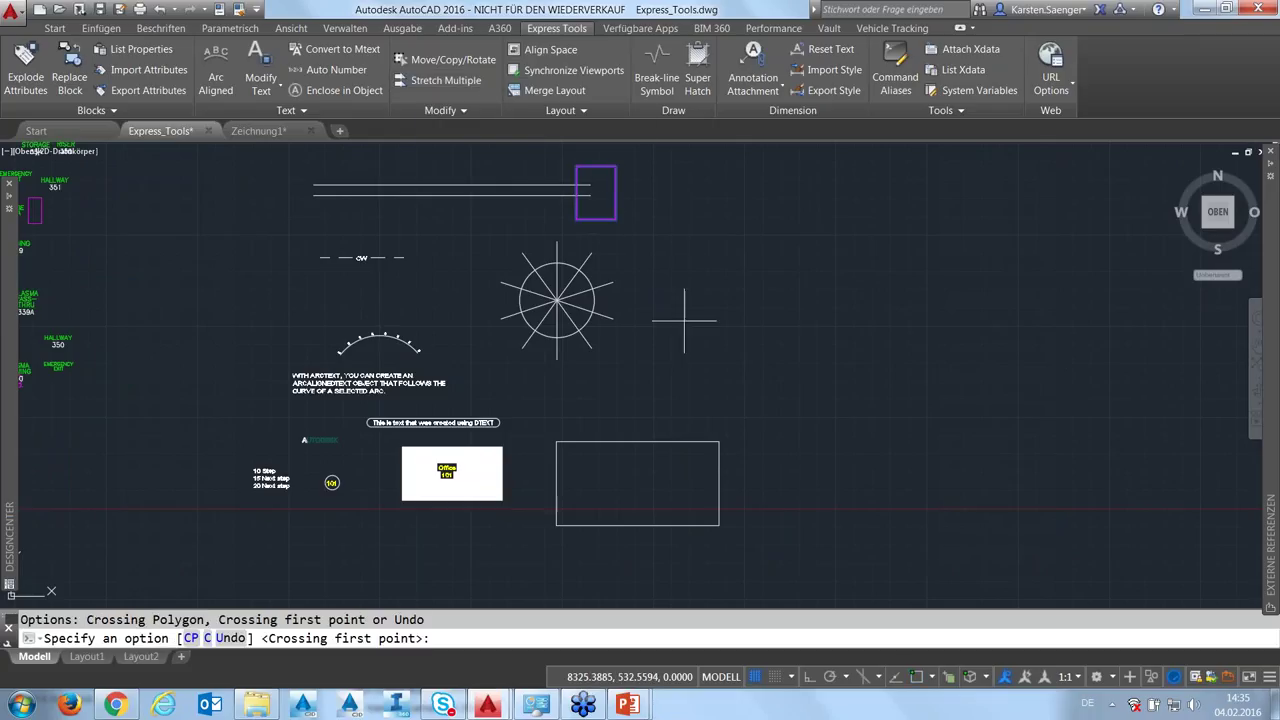
{"action": "left_click", "coordinate": [740, 410]}
{"action": "left_click", "coordinate": [686, 549]}
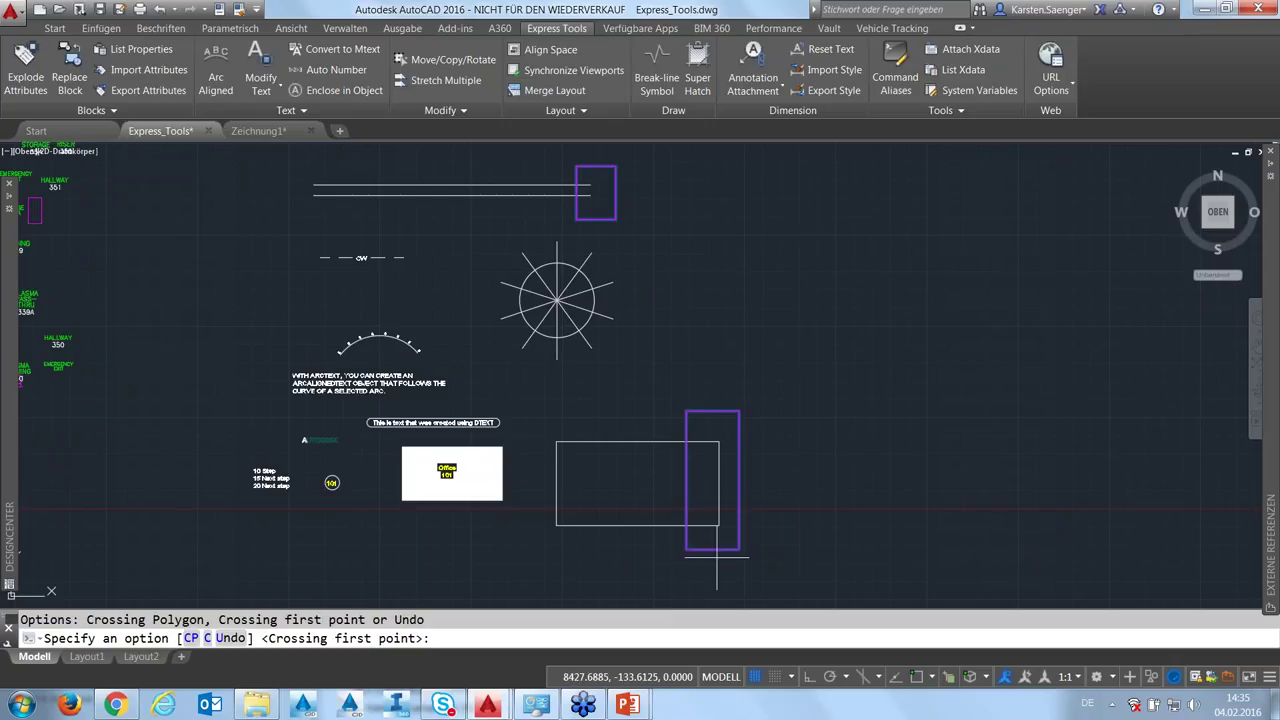
{"action": "key", "text": "Return"}
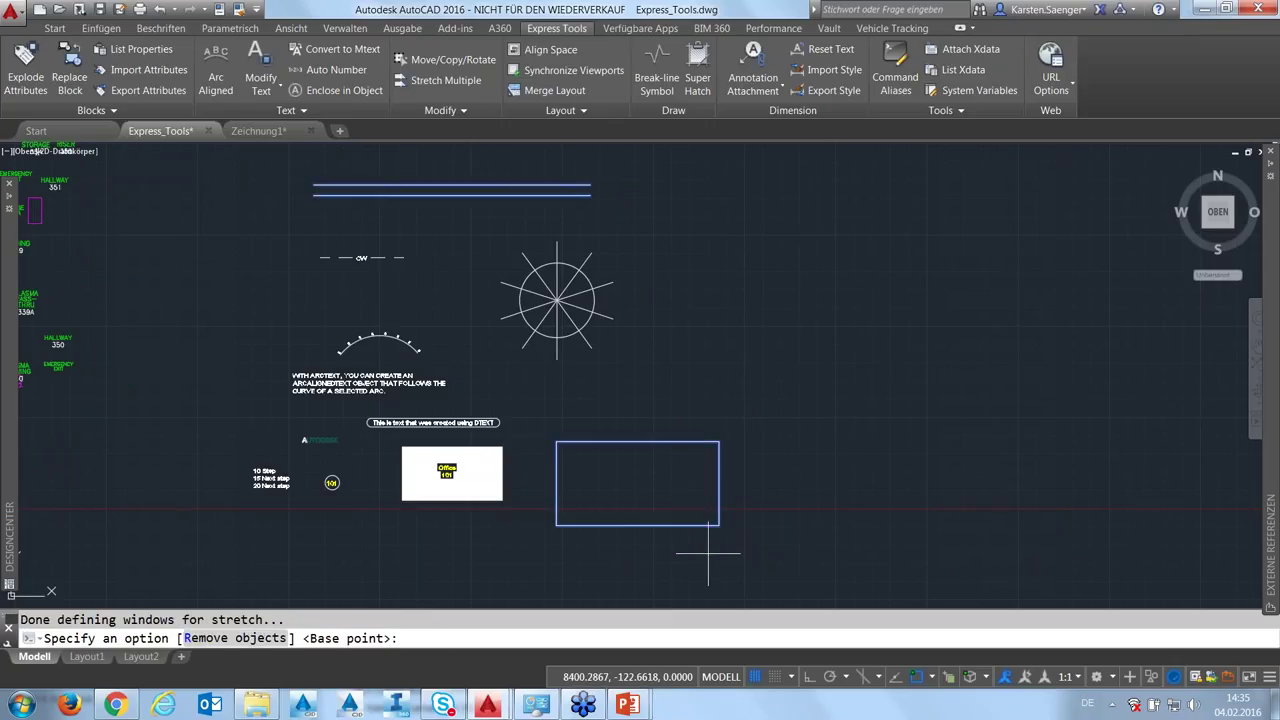
{"action": "left_click", "coordinate": [590, 195]}
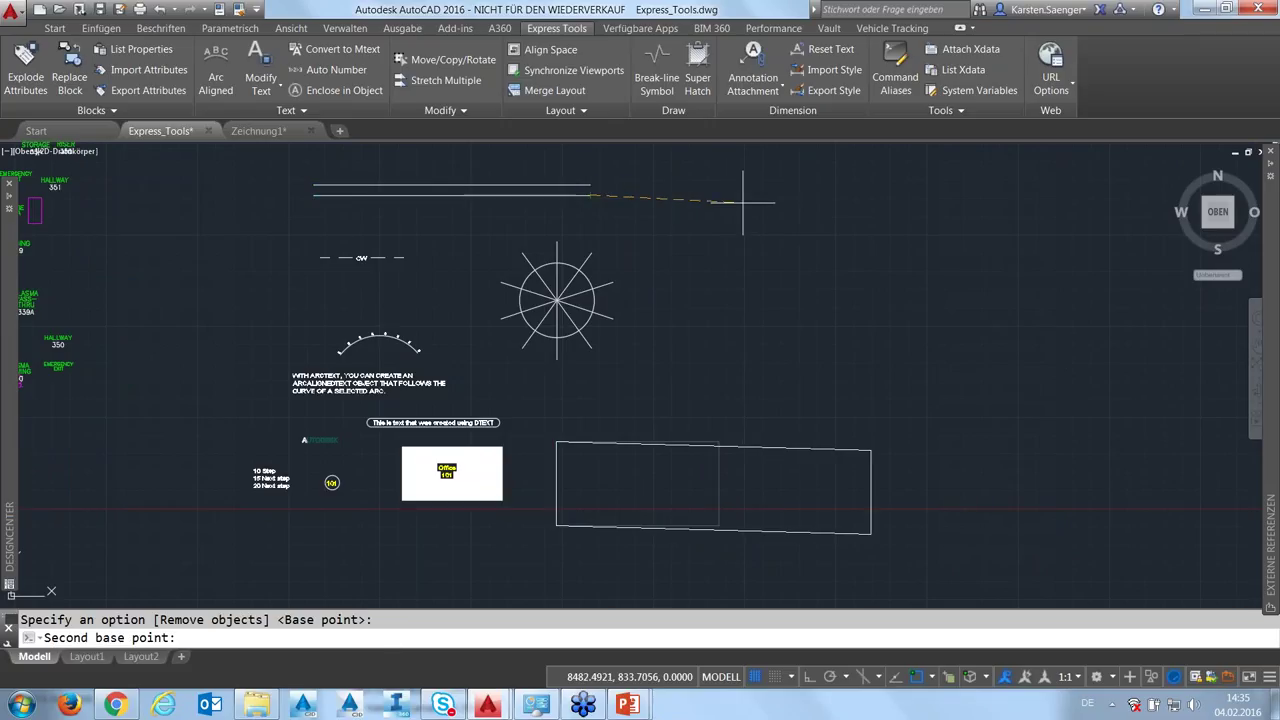
{"action": "left_click", "coordinate": [799, 194]}
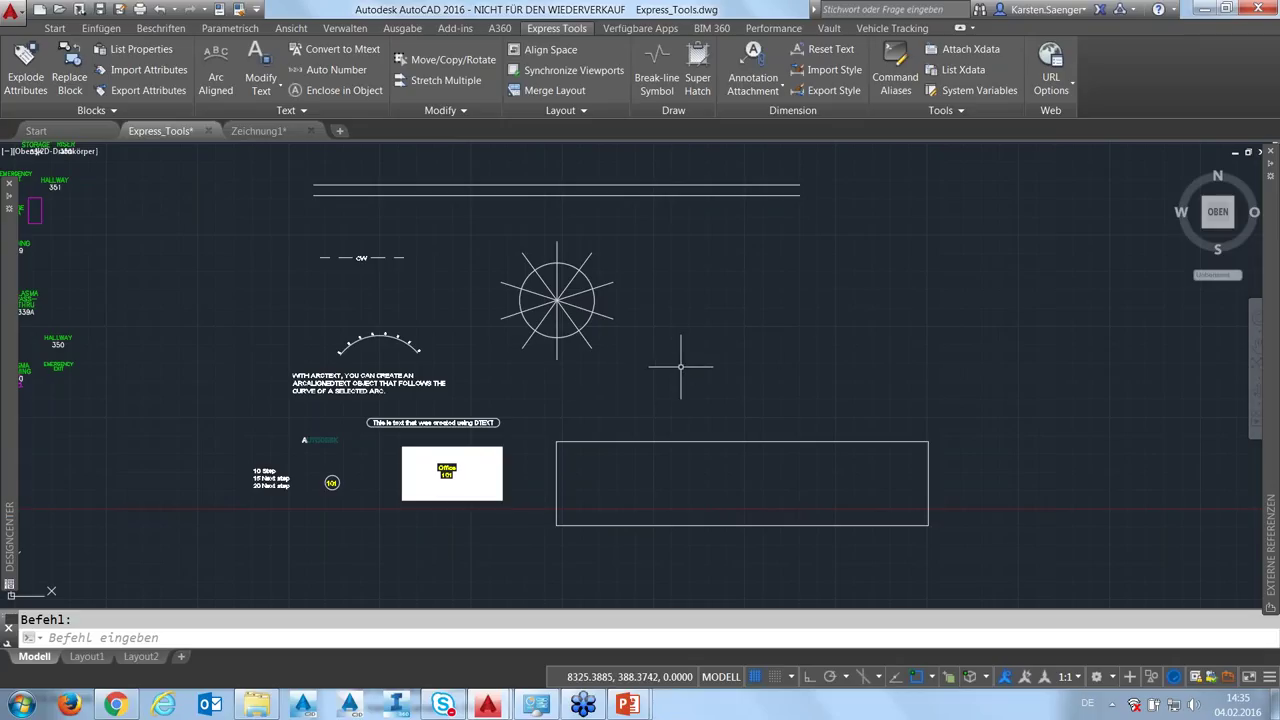
{"action": "scroll", "coordinate": [680, 367], "scroll_direction": "up", "scroll_amount": 1}
{"action": "scroll", "coordinate": [597, 375], "scroll_direction": "up", "scroll_amount": 3}
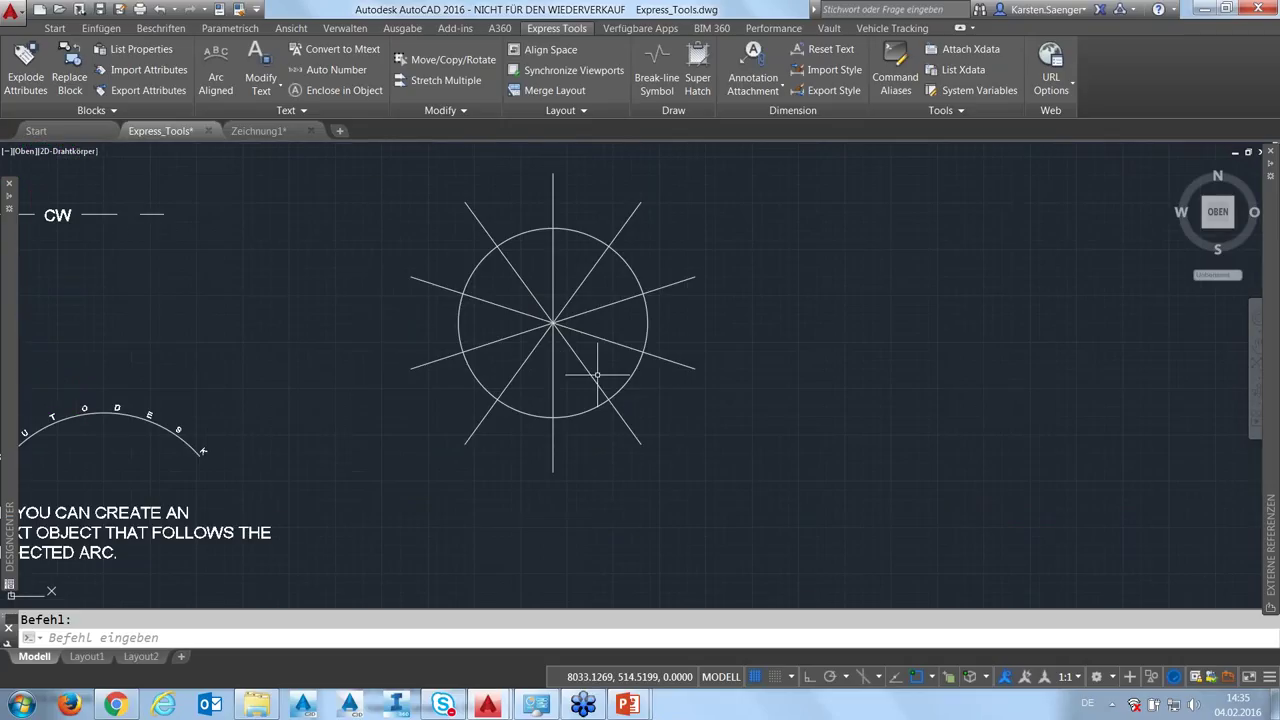
{"action": "middle_click_drag", "start_coordinate": [608, 371], "coordinate": [611, 405]}
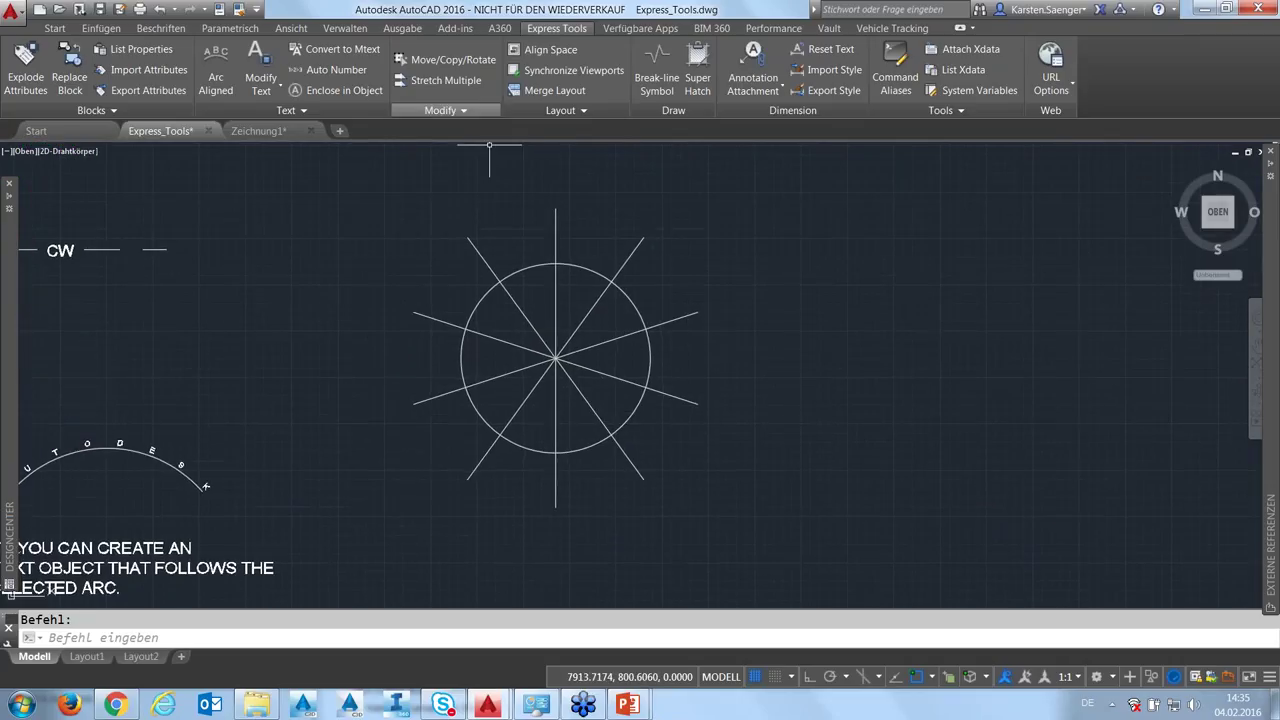
{"action": "left_click", "coordinate": [489, 110]}
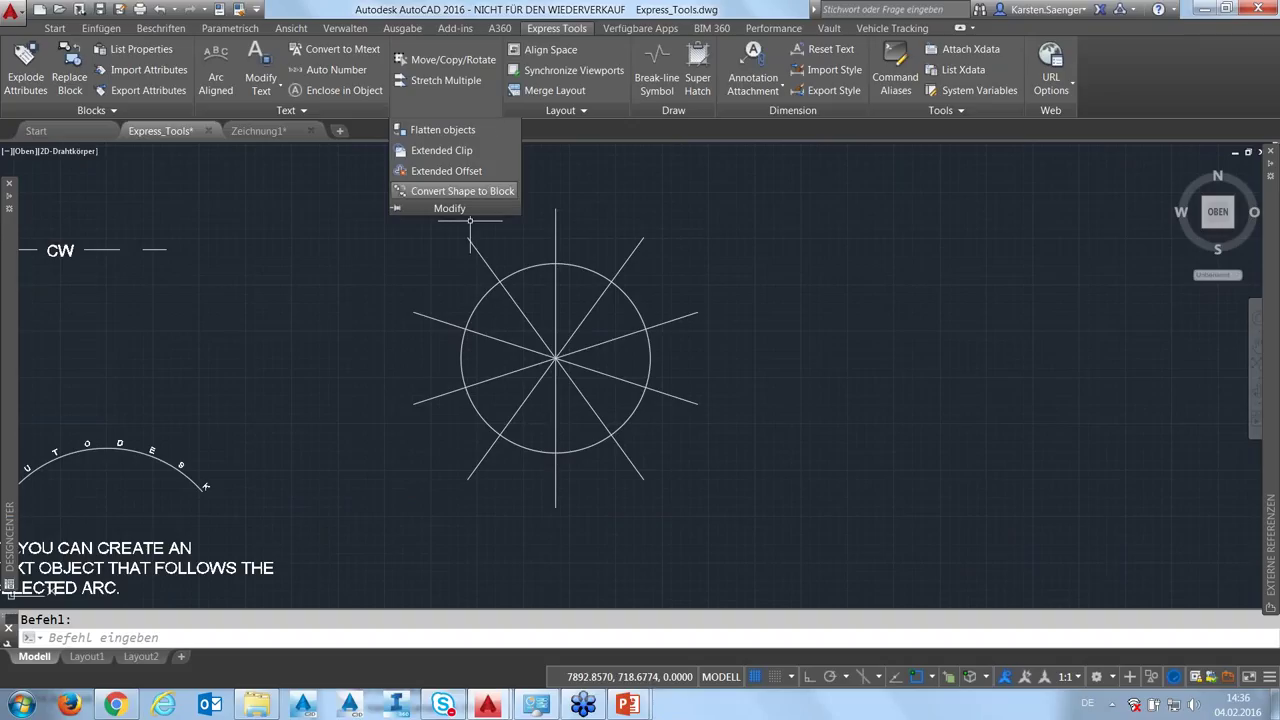
{"action": "left_click", "coordinate": [301, 640]}
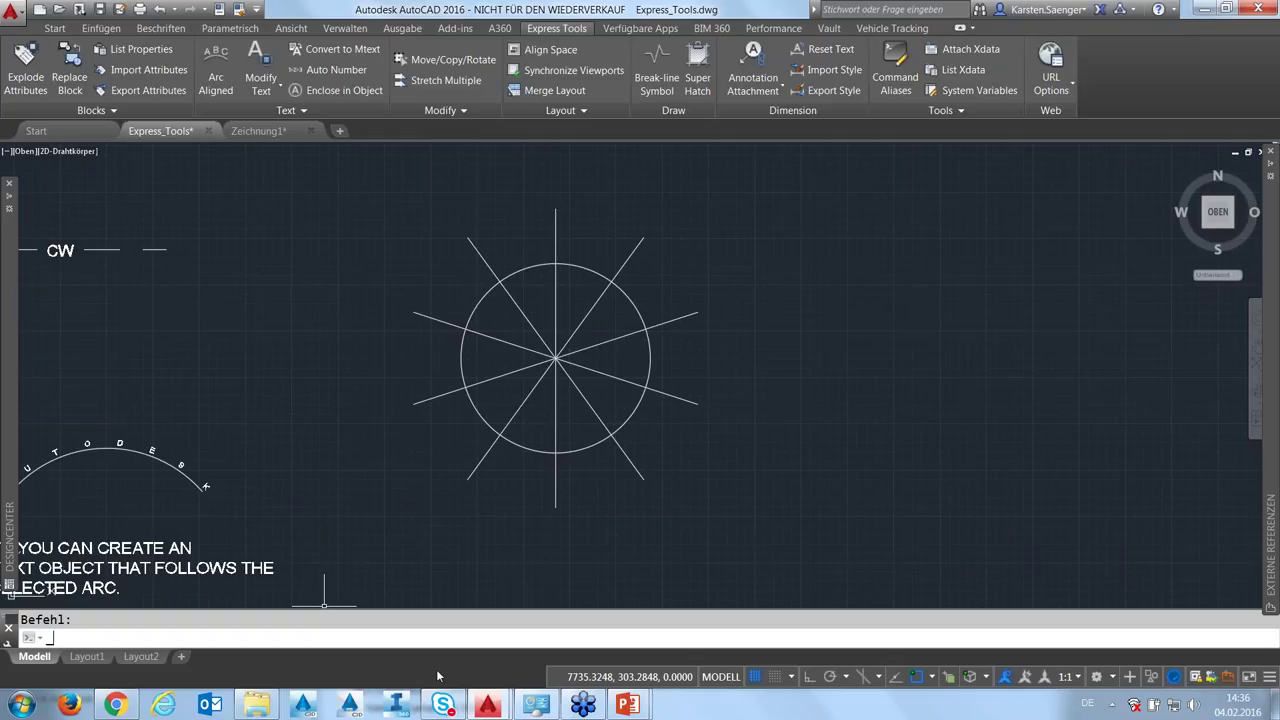
{"action": "type", "text": "_trim"}
{"action": "key", "text": "Return"}
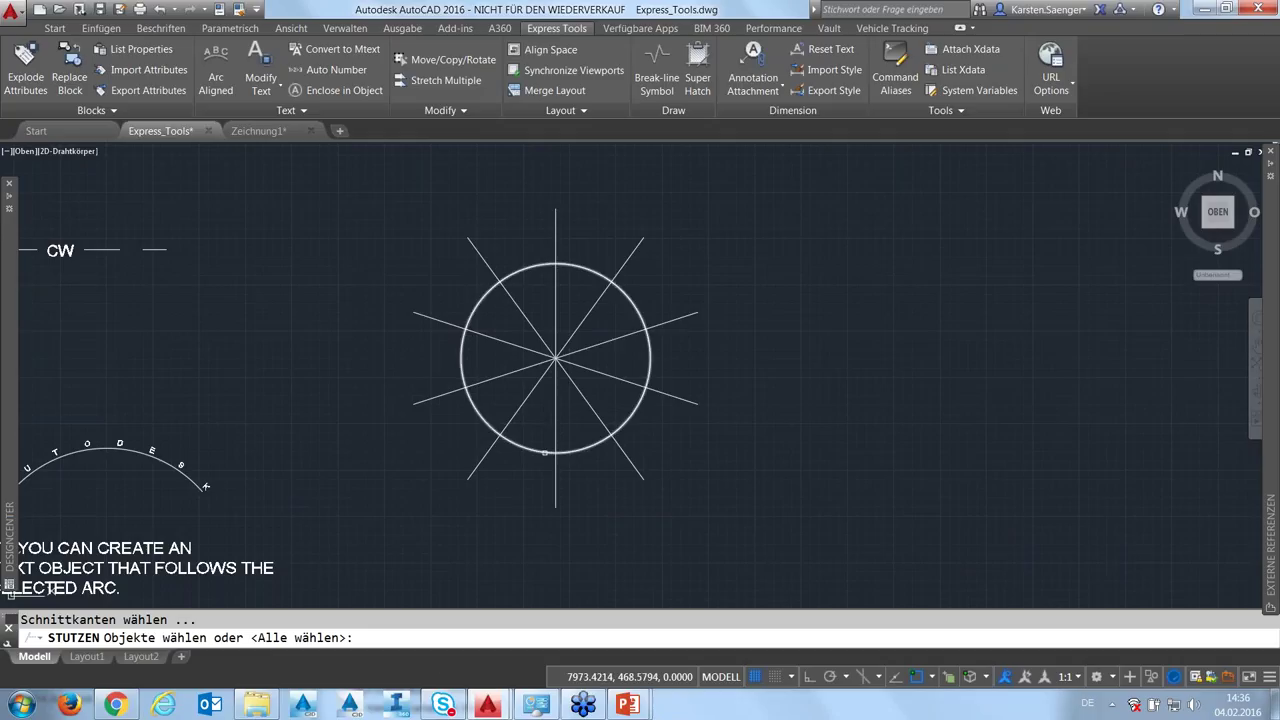
{"action": "left_click", "coordinate": [543, 451]}
{"action": "key", "text": "Return"}
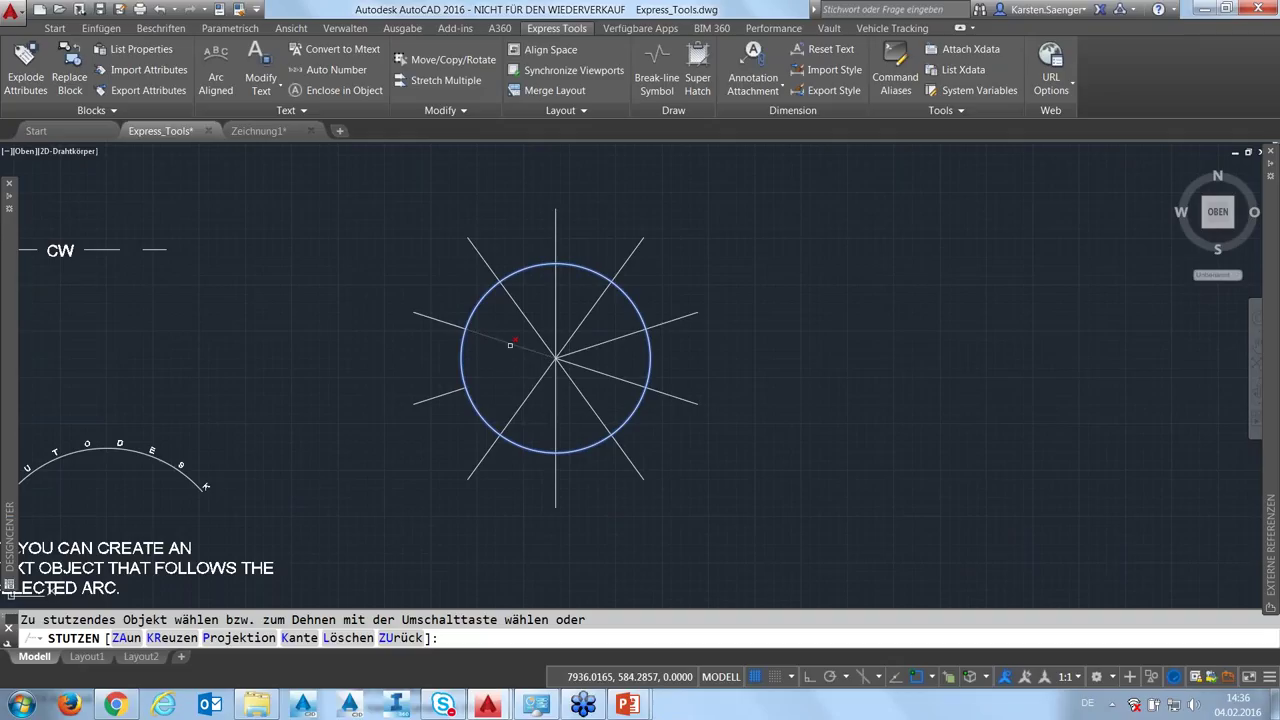
{"action": "left_click", "coordinate": [510, 344]}
{"action": "left_click", "coordinate": [528, 318]}
{"action": "key", "text": "Escape"}
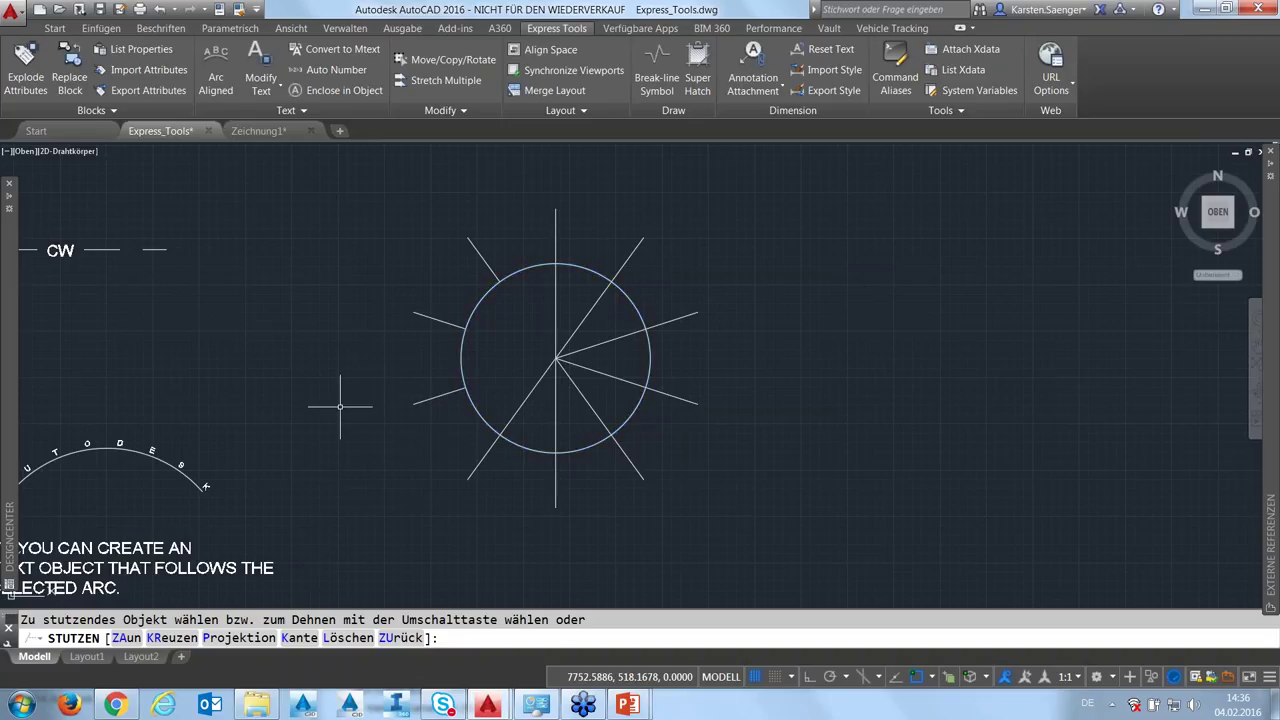
{"action": "key", "text": "ctrl+z"}
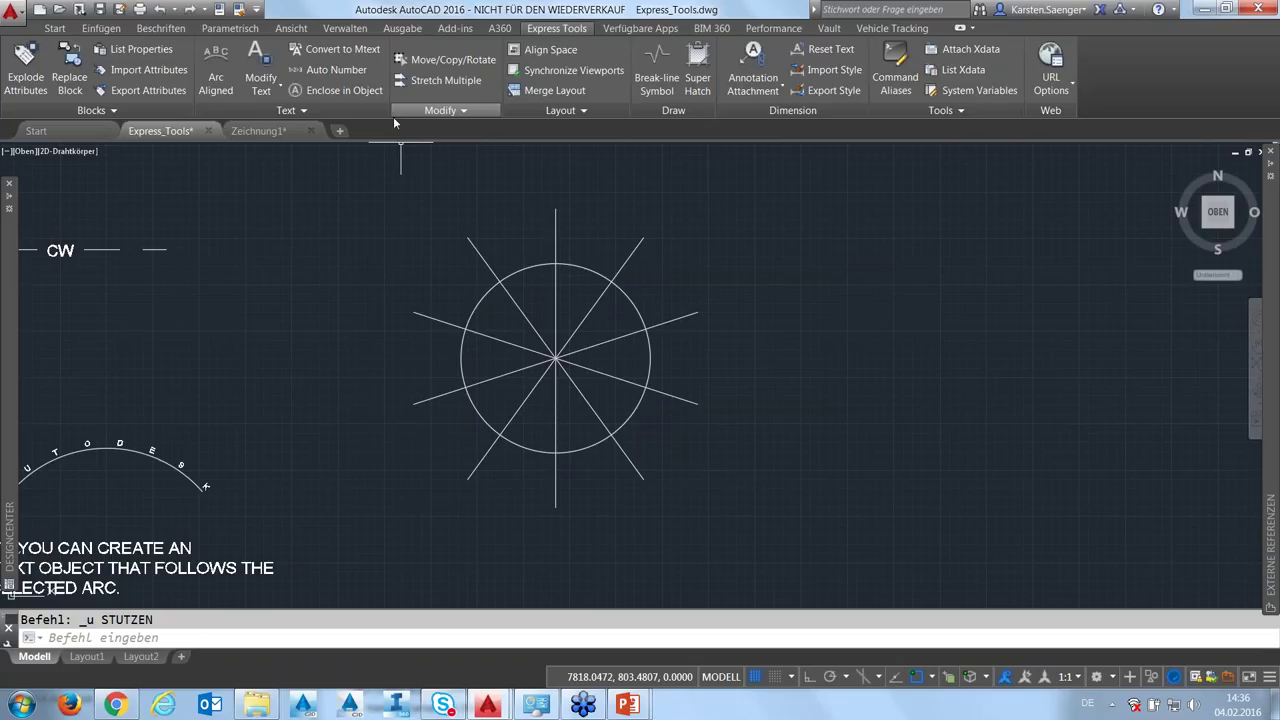
Use EXTRIM with the circle as cutting edge to remove all lines inside it
{"action": "type", "text": "extrim"}
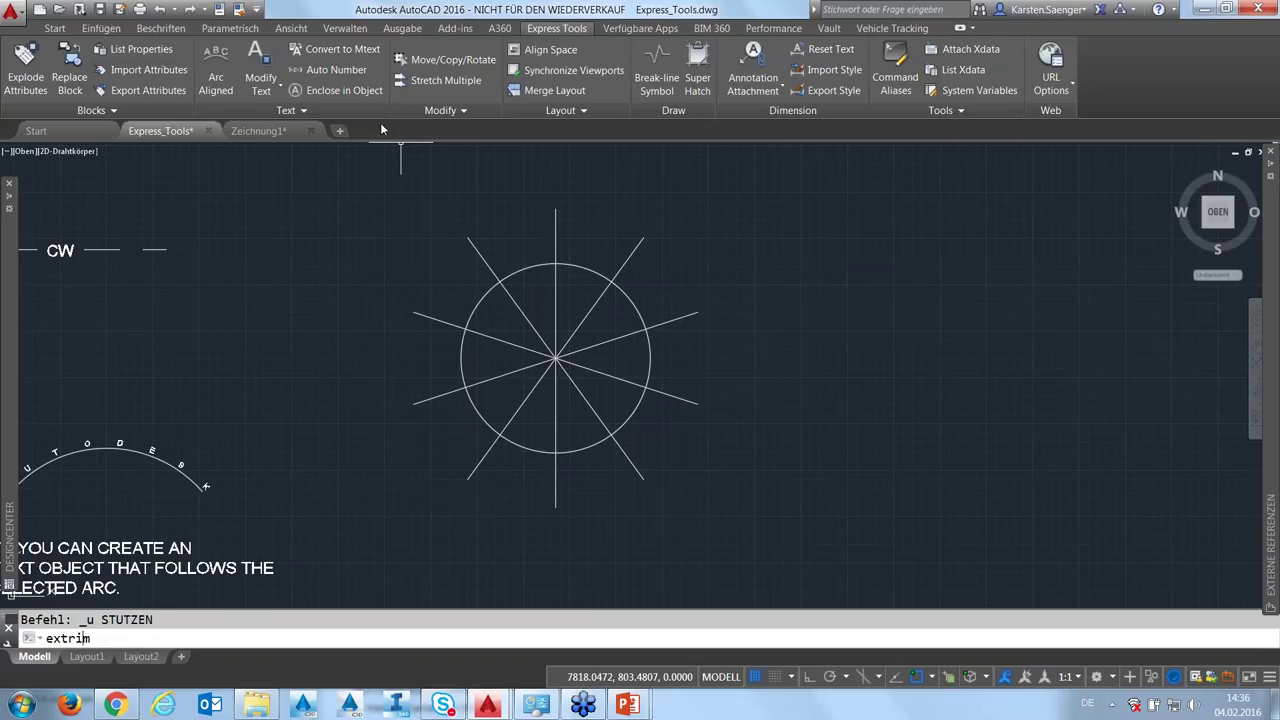
{"action": "key", "text": "Return"}
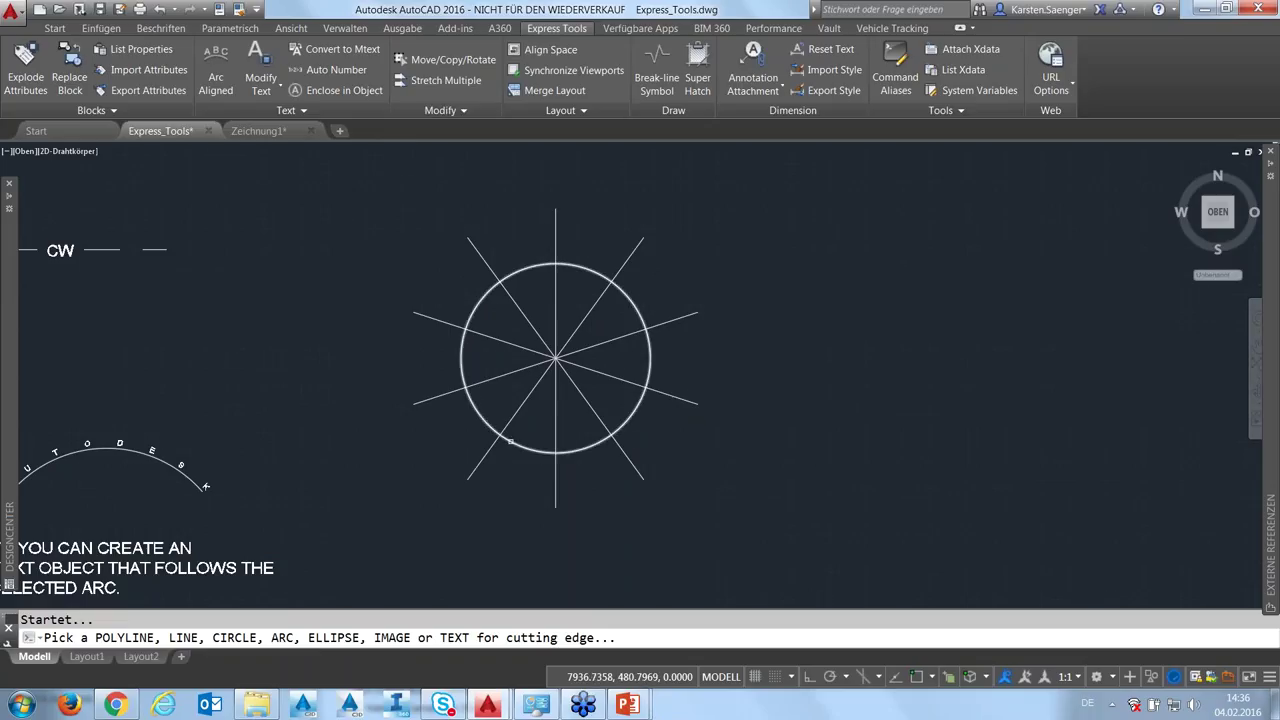
{"action": "left_click", "coordinate": [510, 441]}
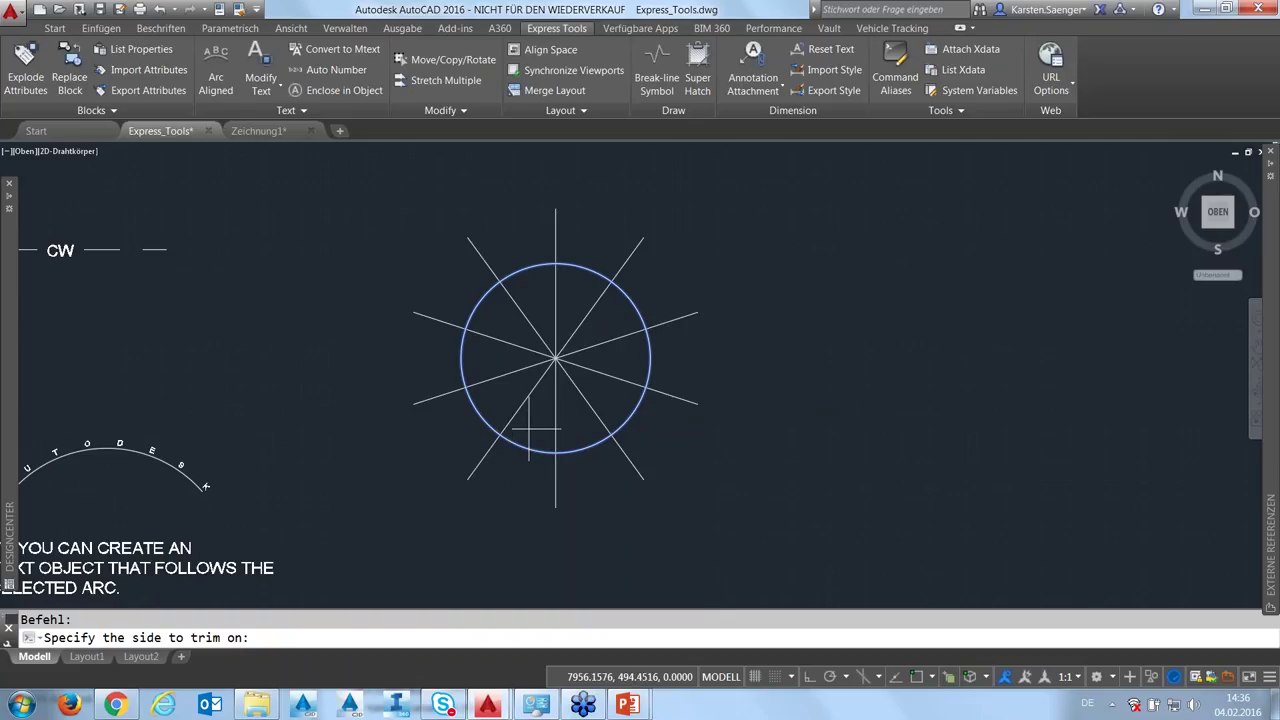
{"action": "left_click", "coordinate": [519, 425]}
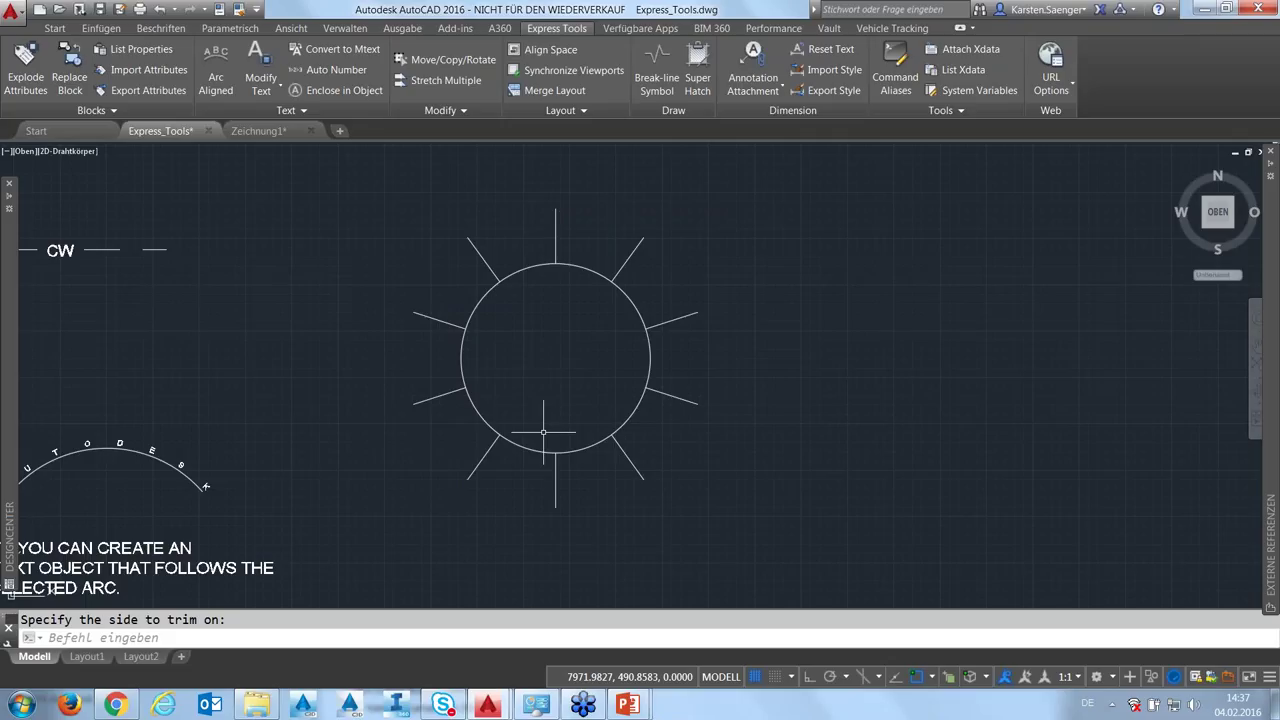
Preview flatten.dwg from DesignCenter and orbit the guitar model in 3D
{"action": "left_click", "coordinate": [479, 108]}
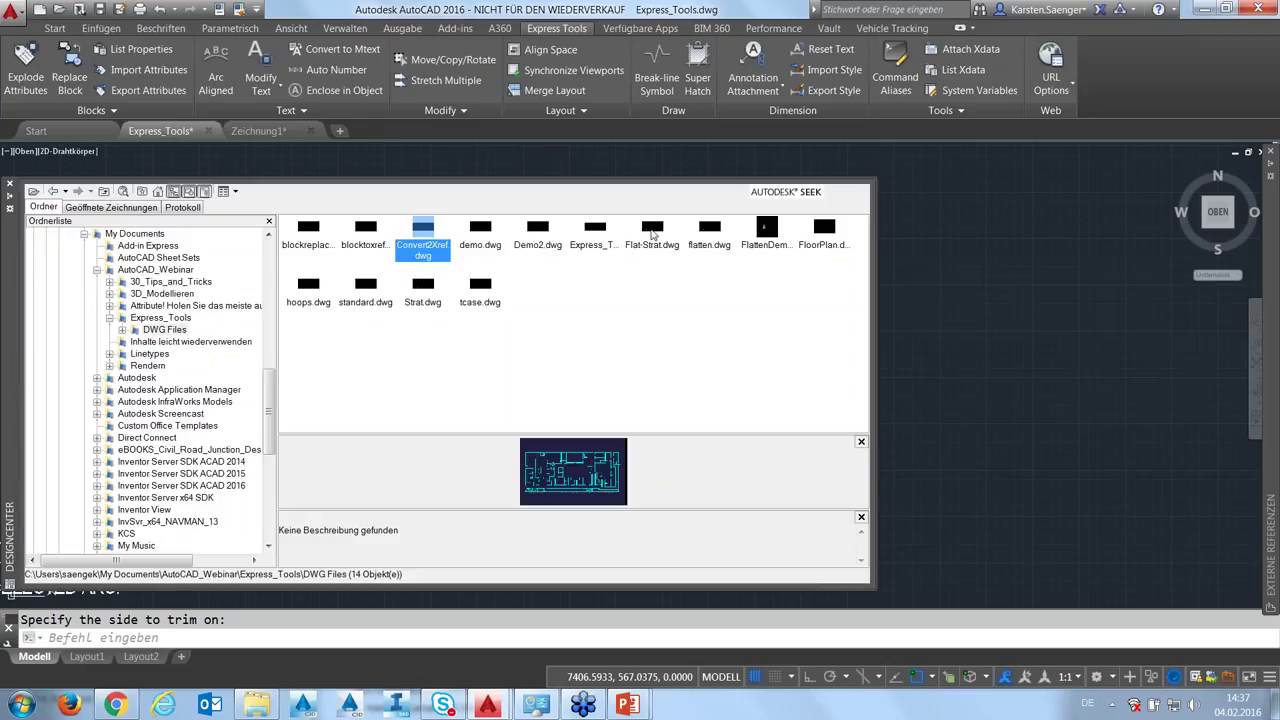
{"action": "left_click", "coordinate": [709, 232]}
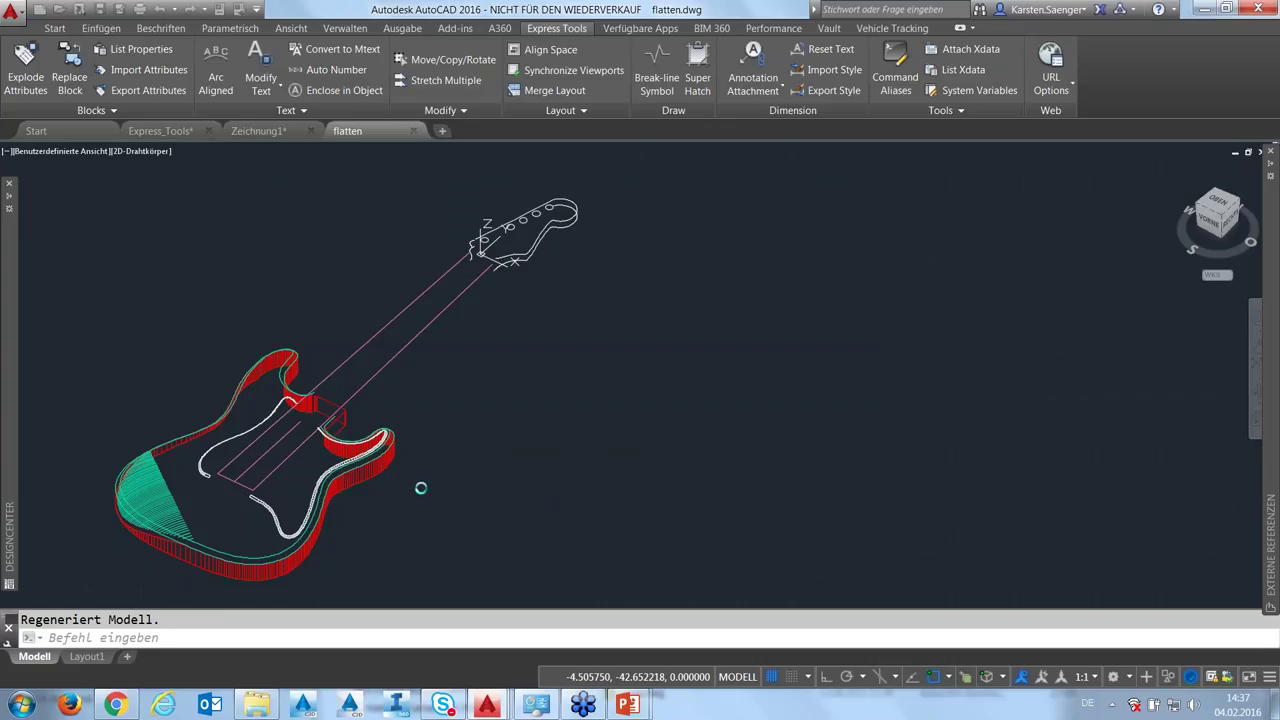
{"action": "middle_click_drag", "start_coordinate": [469, 460], "coordinate": [522, 429]}
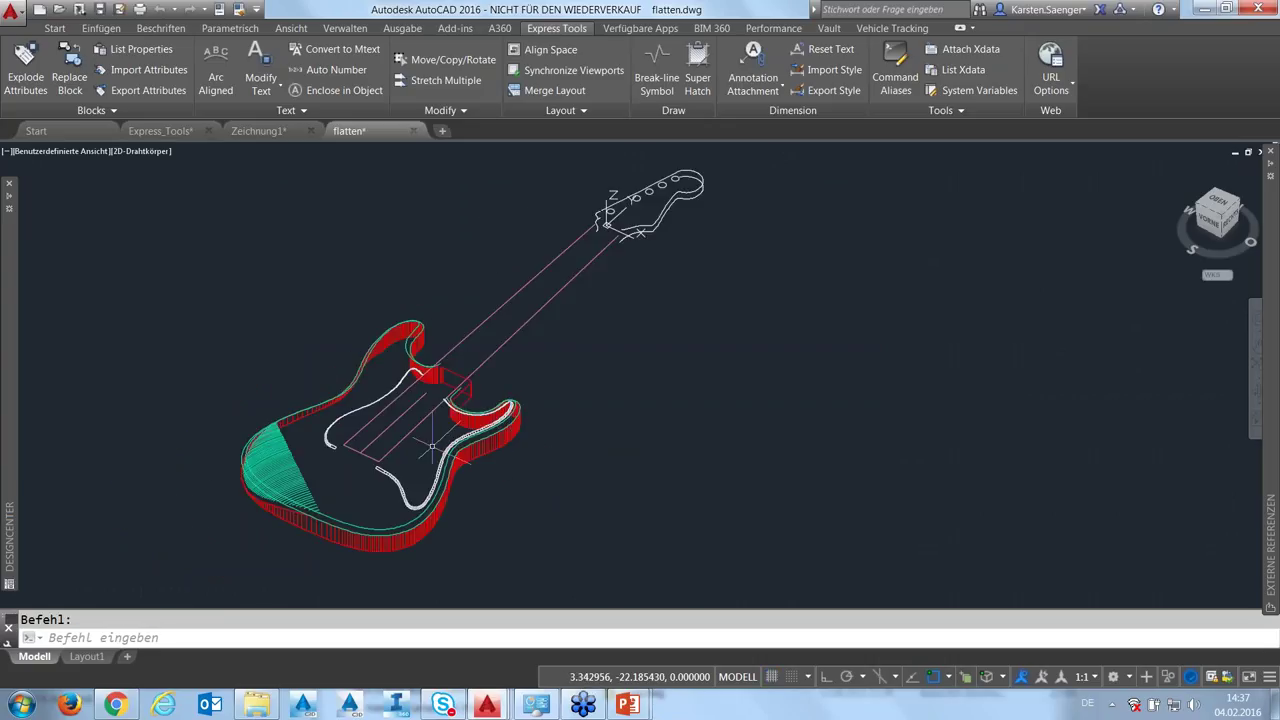
{"action": "mouse_move", "coordinate": [444, 432]}
{"action": "middle_mouse_down", "text": "shift"}
{"action": "mouse_move", "coordinate": [284, 403]}
{"action": "mouse_move", "coordinate": [277, 486]}
{"action": "mouse_move", "coordinate": [298, 495]}
{"action": "mouse_move", "coordinate": [400, 460]}
{"action": "mouse_move", "coordinate": [407, 470]}
{"action": "mouse_move", "coordinate": [400, 457]}
{"action": "middle_mouse_up", "text": "shift"}
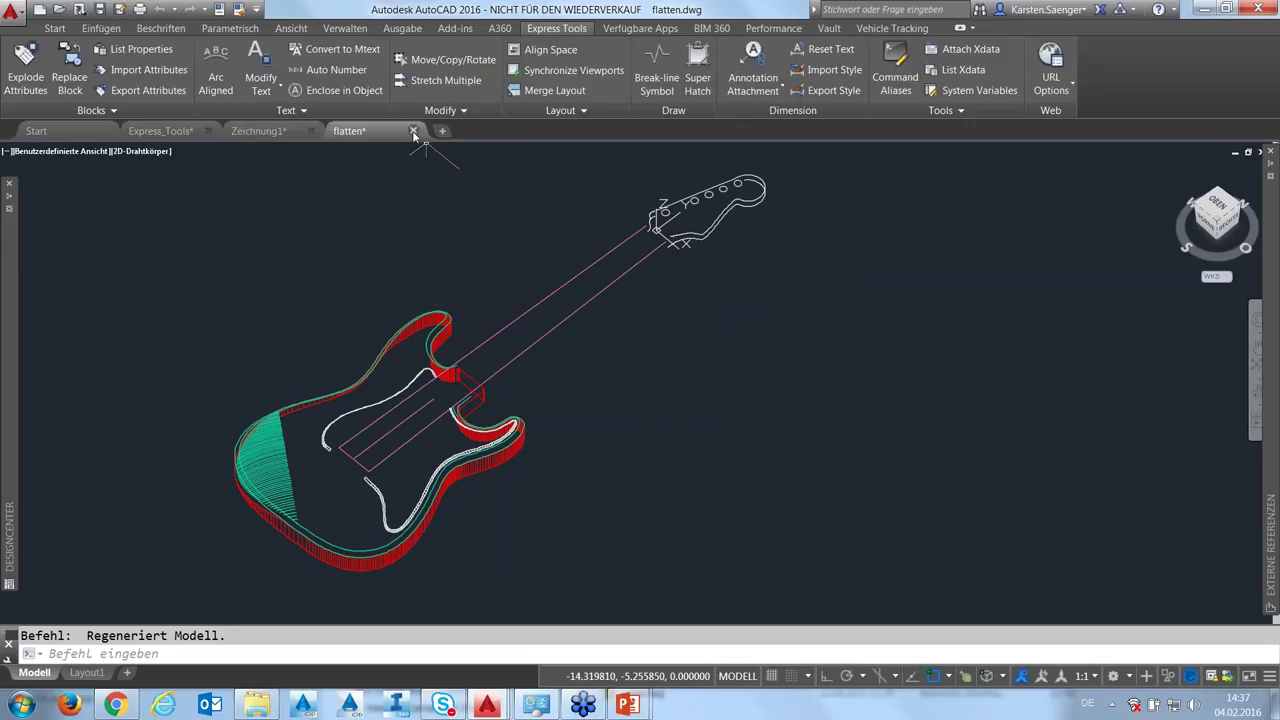
{"action": "mouse_move", "coordinate": [9, 536]}
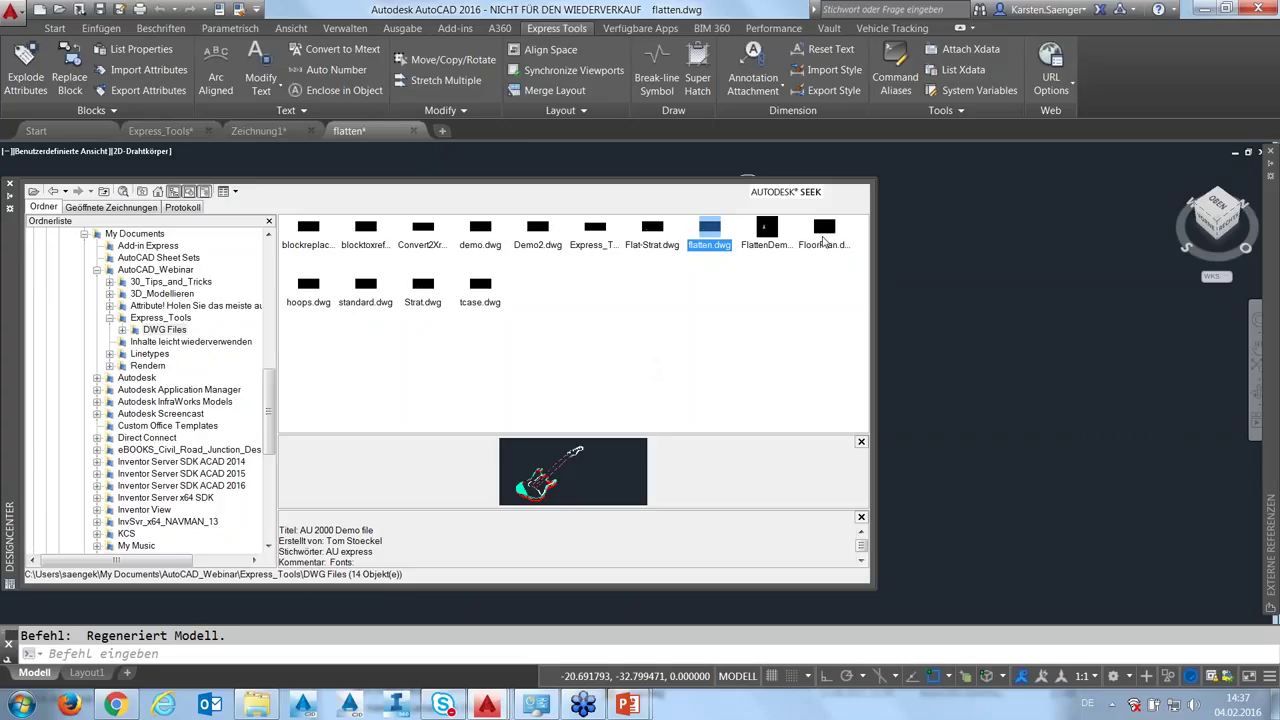
Open FlattenDemo.dwg and flatten its cylinder, box and wedge into 2D linework
{"action": "left_click", "coordinate": [768, 229]}
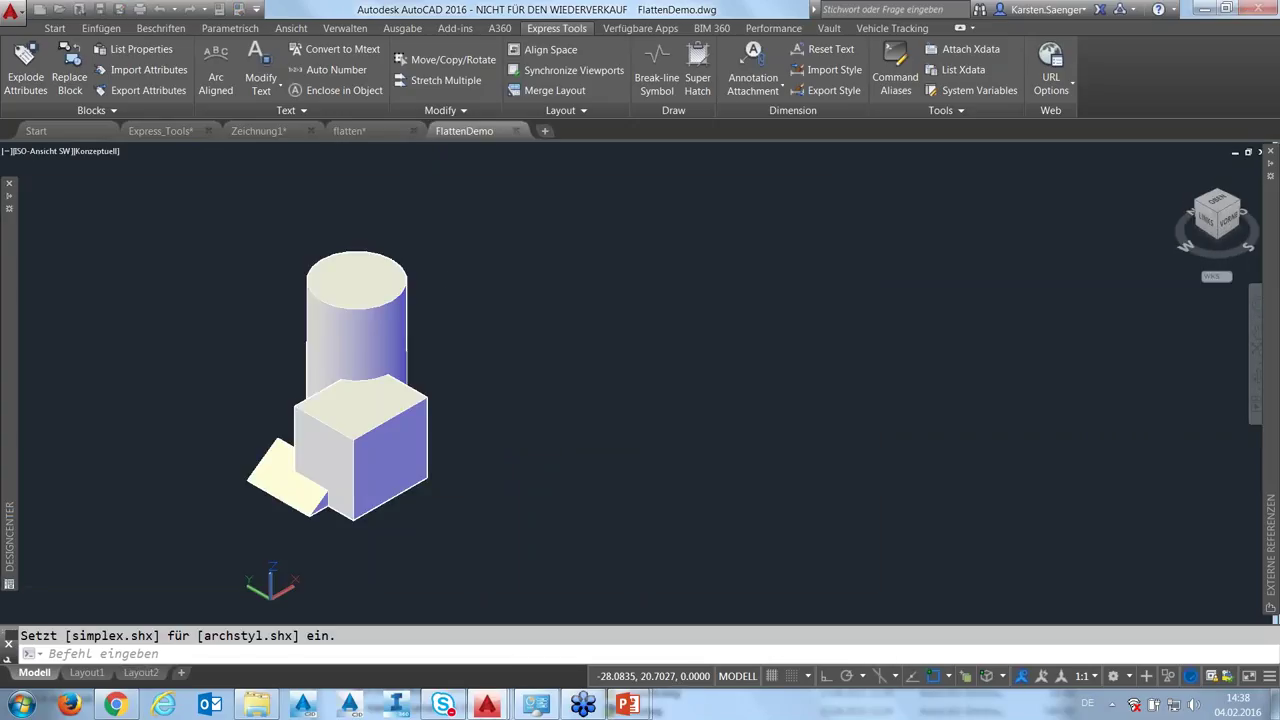
{"action": "mouse_move", "coordinate": [482, 438]}
{"action": "middle_mouse_down"}
{"action": "mouse_move", "coordinate": [597, 404]}
{"action": "mouse_move", "coordinate": [695, 406]}
{"action": "mouse_move", "coordinate": [700, 429]}
{"action": "mouse_move", "coordinate": [614, 500]}
{"action": "mouse_move", "coordinate": [471, 491]}
{"action": "mouse_move", "coordinate": [466, 465]}
{"action": "mouse_move", "coordinate": [377, 449]}
{"action": "mouse_move", "coordinate": [547, 474]}
{"action": "middle_mouse_up"}
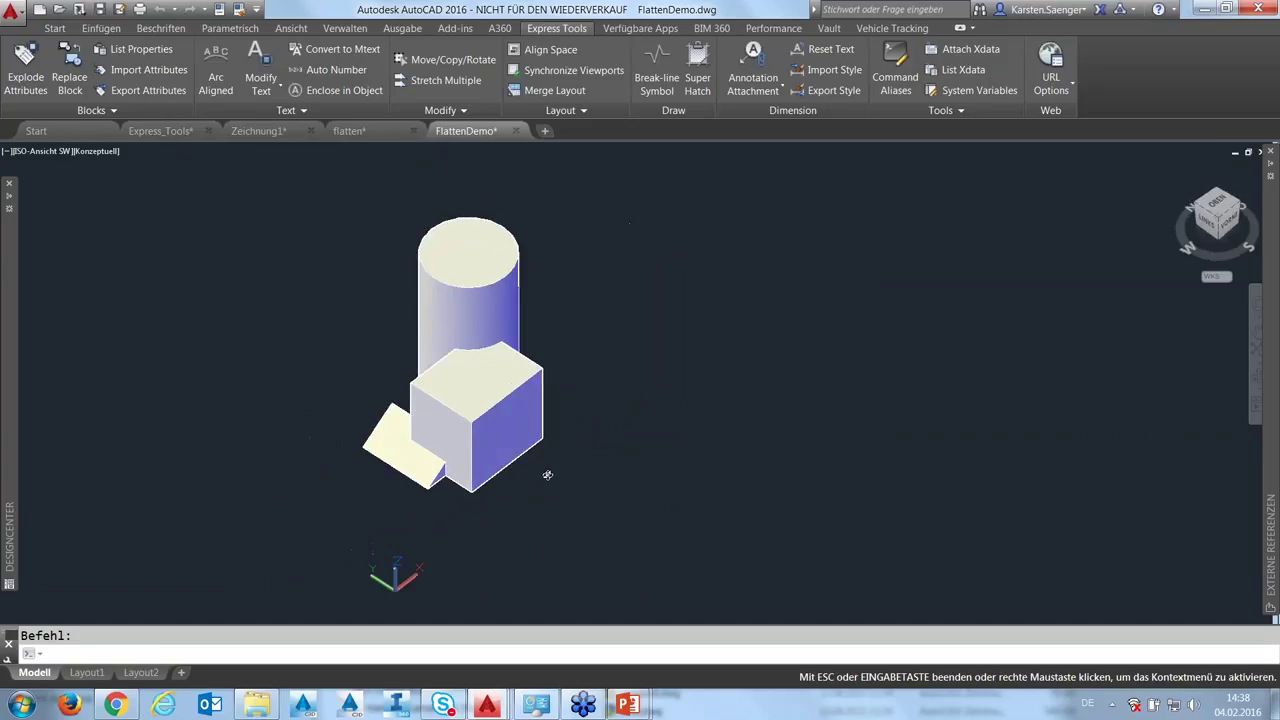
{"action": "left_click", "coordinate": [423, 111]}
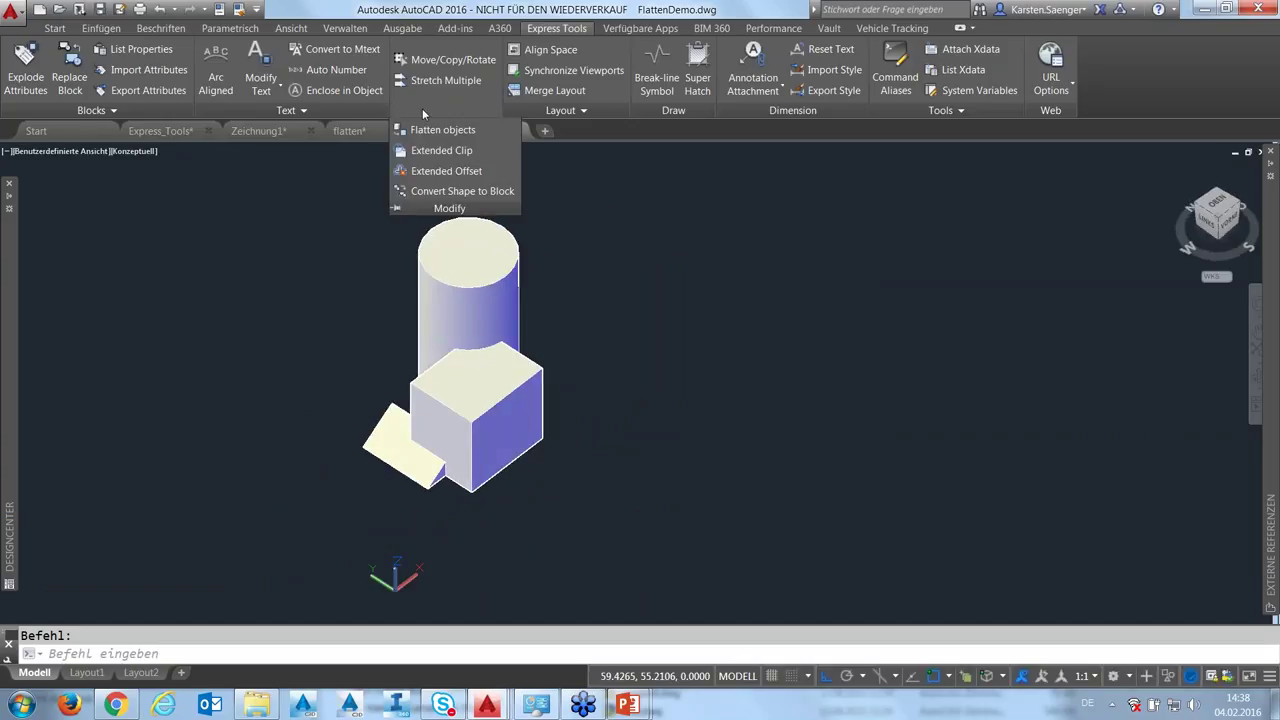
{"action": "left_click", "coordinate": [432, 130]}
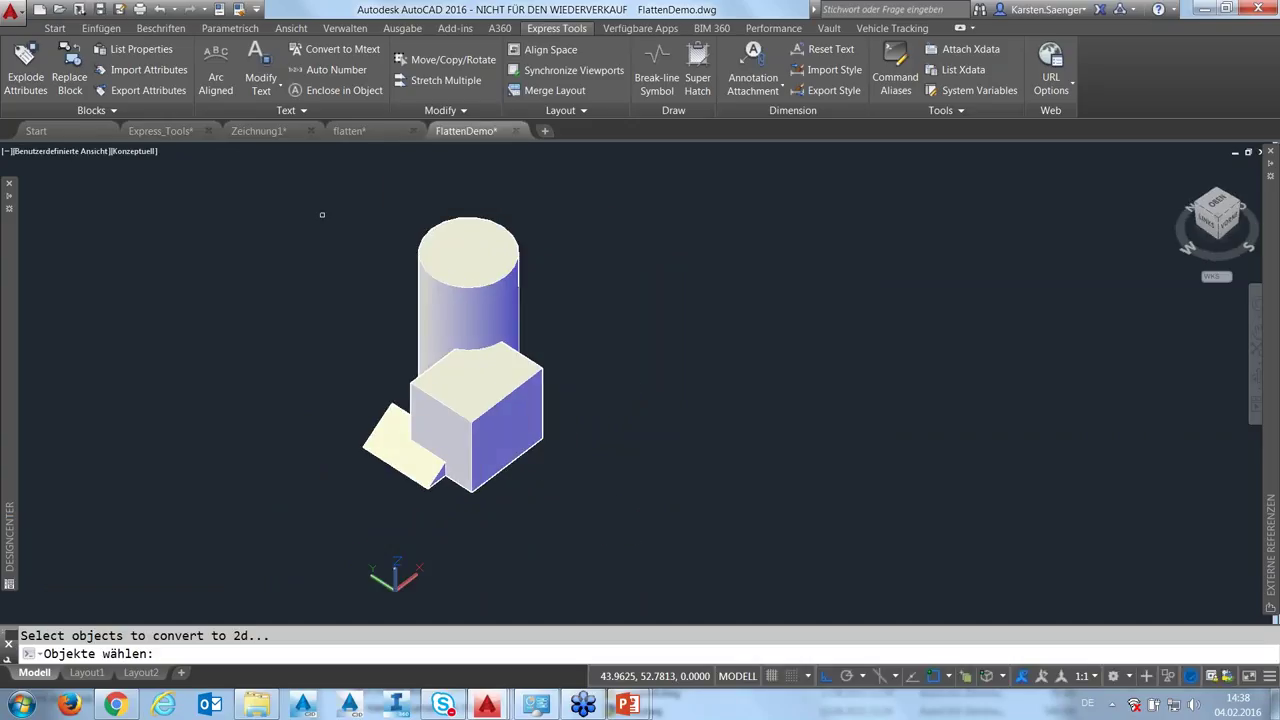
{"action": "left_click", "coordinate": [610, 515]}
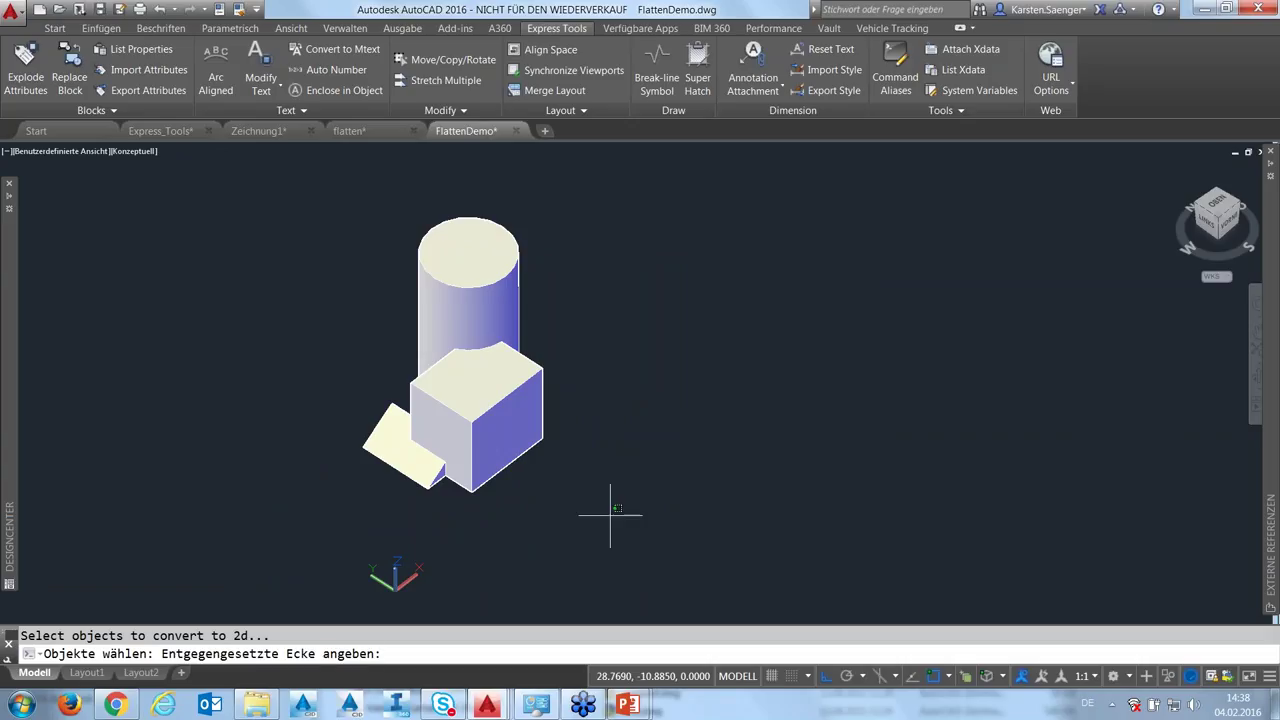
{"action": "left_click", "coordinate": [309, 218]}
{"action": "key", "text": "Return"}
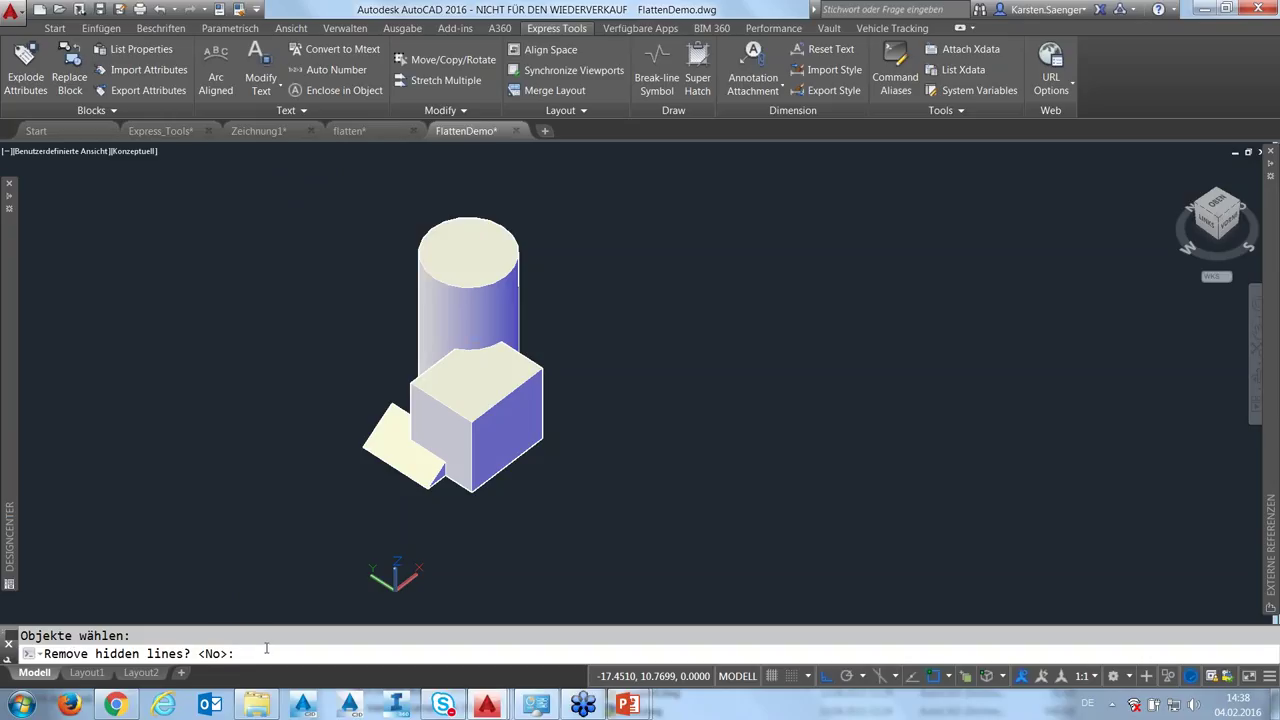
{"action": "key", "text": "Return"}
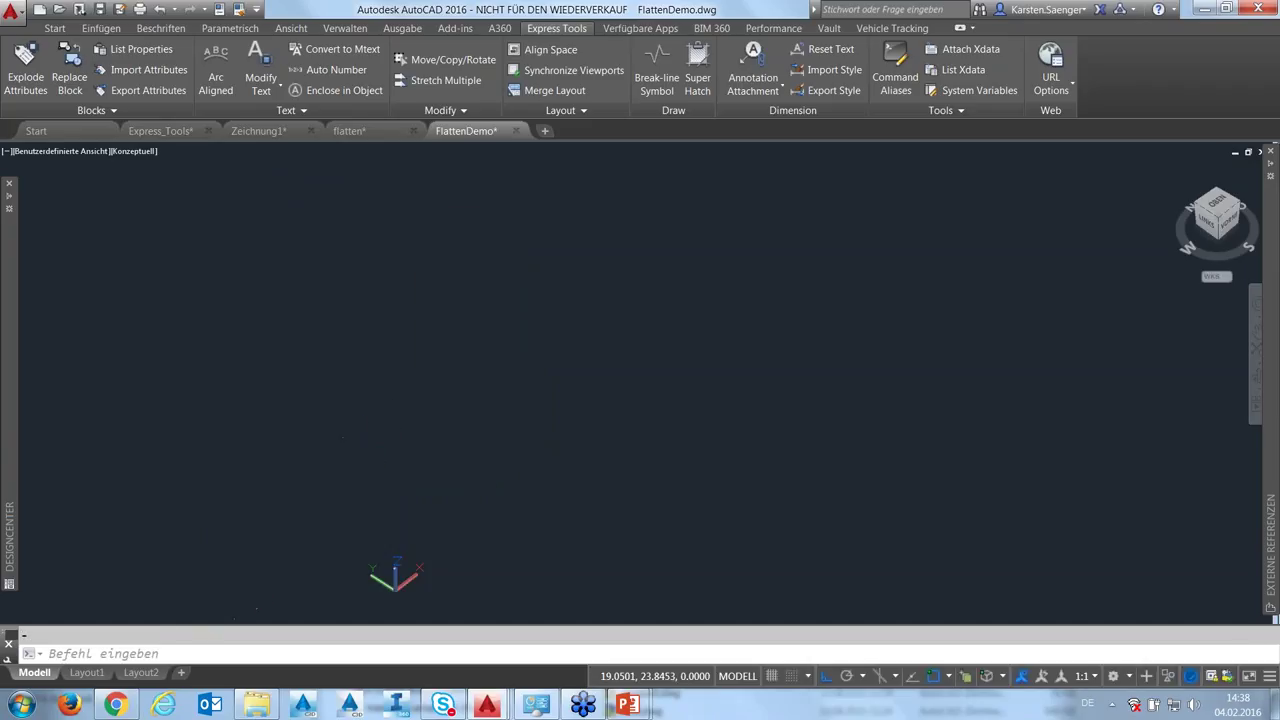
Pan, zoom and orbit to confirm the flattened model is now flat
{"action": "mouse_move", "coordinate": [365, 453]}
{"action": "middle_mouse_down"}
{"action": "mouse_move", "coordinate": [295, 323]}
{"action": "mouse_move", "coordinate": [423, 426]}
{"action": "middle_mouse_up"}
{"action": "scroll", "coordinate": [445, 485], "scroll_direction": "up", "scroll_amount": 1}
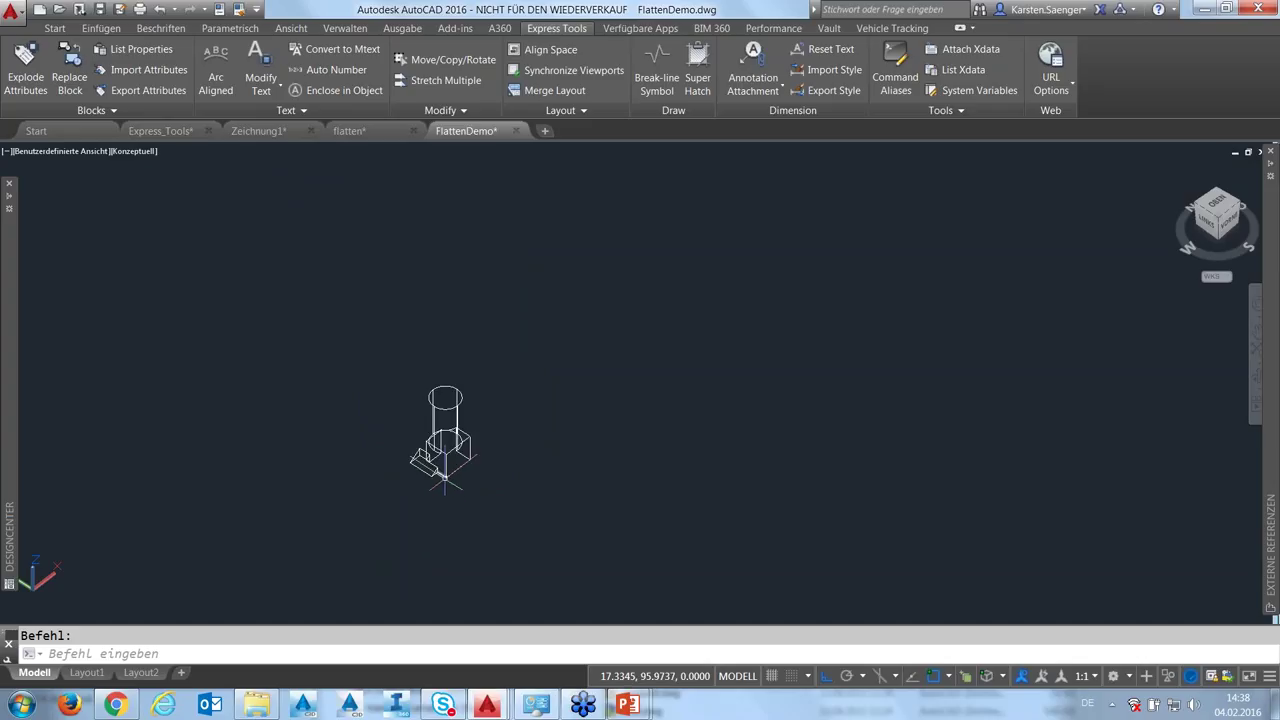
{"action": "scroll", "coordinate": [480, 470], "scroll_direction": "up", "scroll_amount": 5}
{"action": "middle_click_drag", "start_coordinate": [506, 471], "coordinate": [579, 511]}
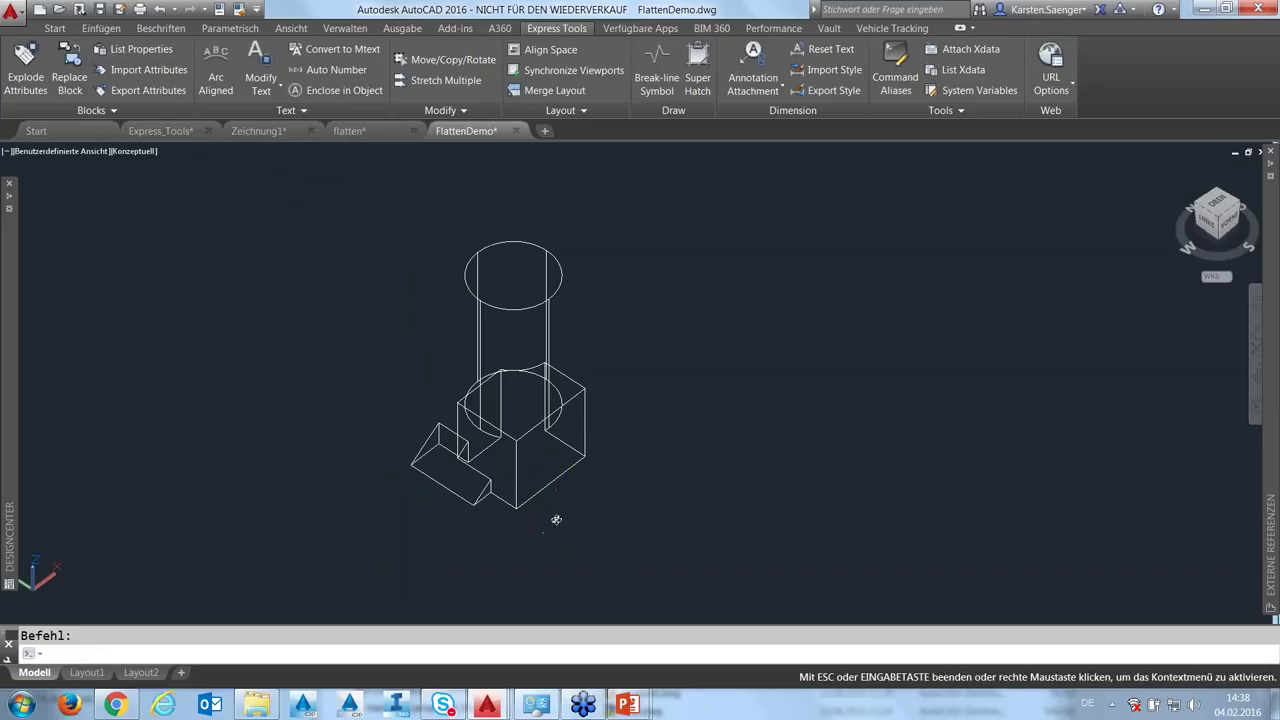
{"action": "middle_click_drag", "start_coordinate": [556, 524], "coordinate": [553, 338], "text": "shift"}
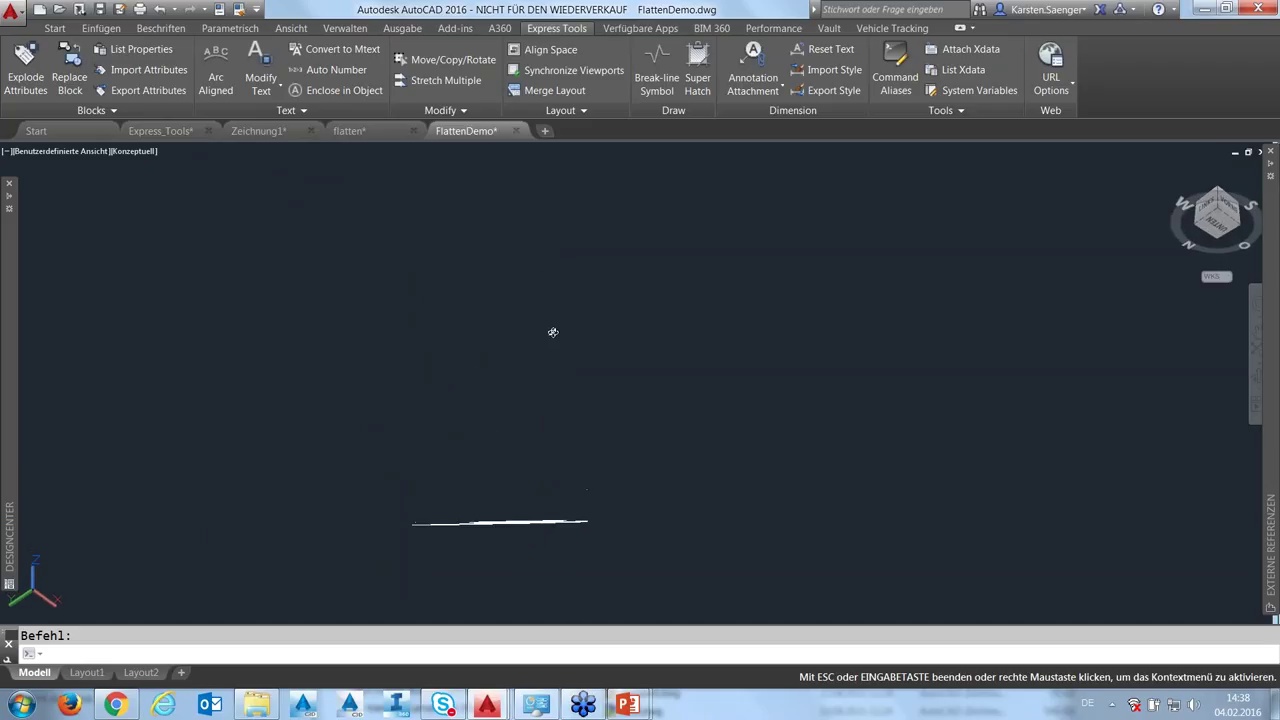
{"action": "mouse_move", "coordinate": [553, 338]}
{"action": "middle_mouse_down", "text": "shift"}
{"action": "mouse_move", "coordinate": [526, 478]}
{"action": "mouse_move", "coordinate": [550, 494]}
{"action": "middle_mouse_up", "text": "shift"}
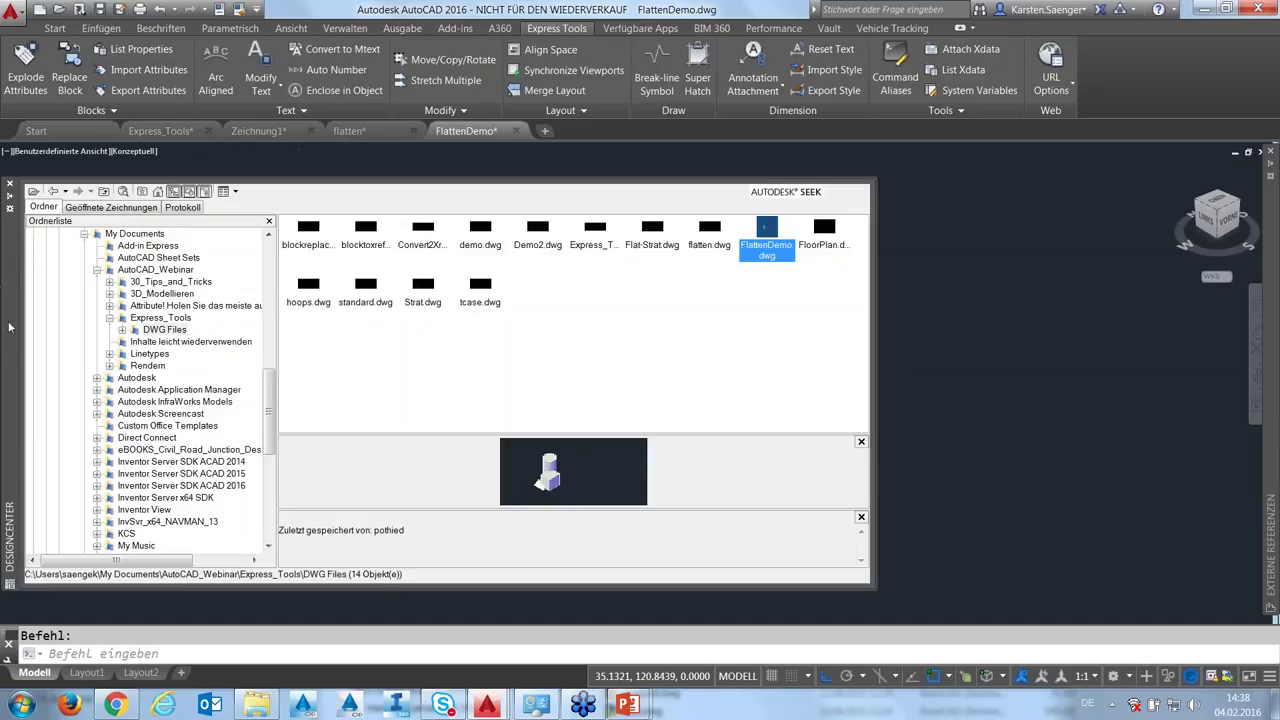
{"action": "mouse_move", "coordinate": [9, 535]}
{"action": "left_click", "coordinate": [654, 237]}
{"action": "left_click_drag", "start_coordinate": [575, 135], "coordinate": [575, 135]}
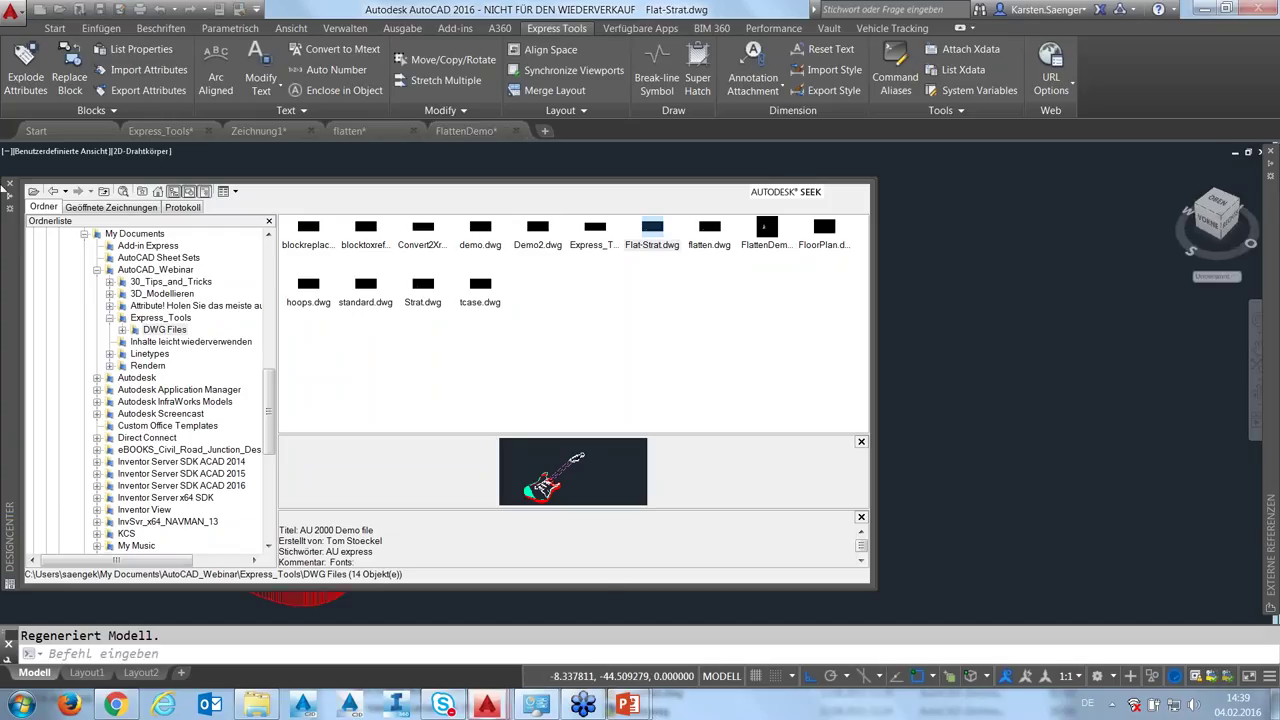
{"action": "key", "text": "ctrl+2"}
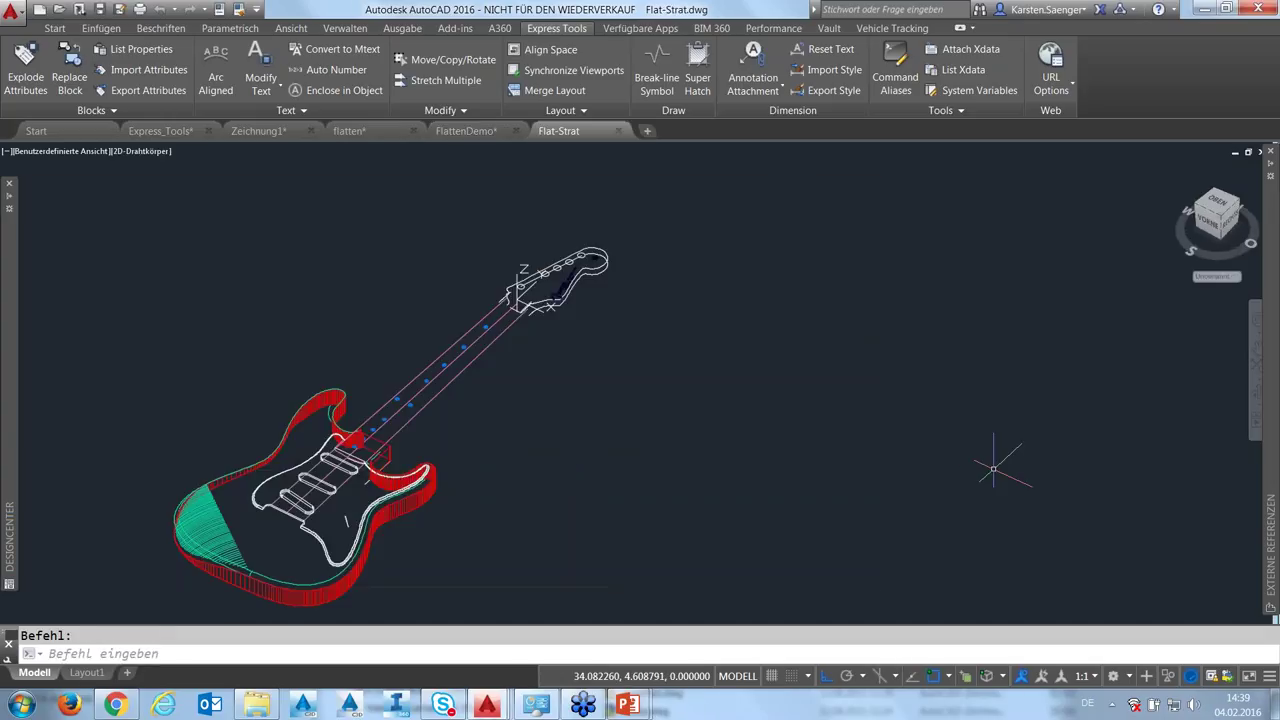
{"action": "middle_click_drag", "start_coordinate": [547, 477], "coordinate": [685, 432]}
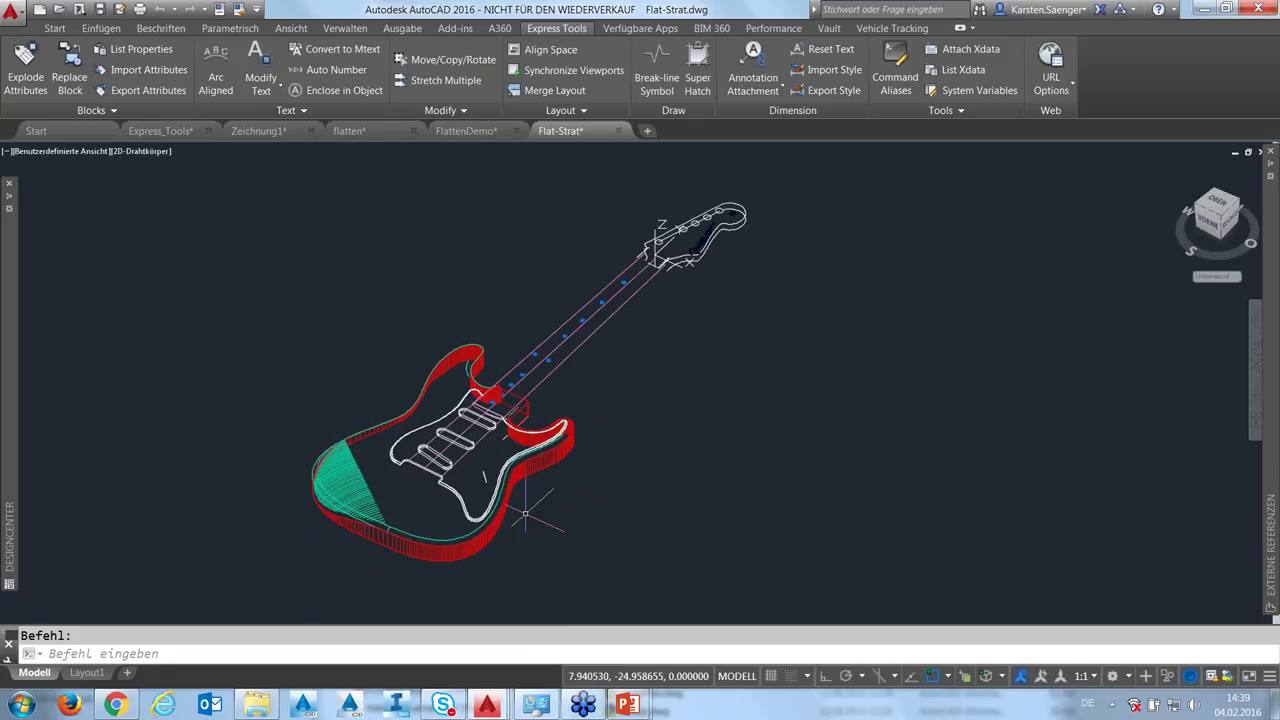
{"action": "mouse_move", "coordinate": [528, 515]}
{"action": "middle_mouse_down", "text": "shift"}
{"action": "mouse_move", "coordinate": [535, 533]}
{"action": "mouse_move", "coordinate": [543, 357]}
{"action": "middle_mouse_up", "text": "shift"}
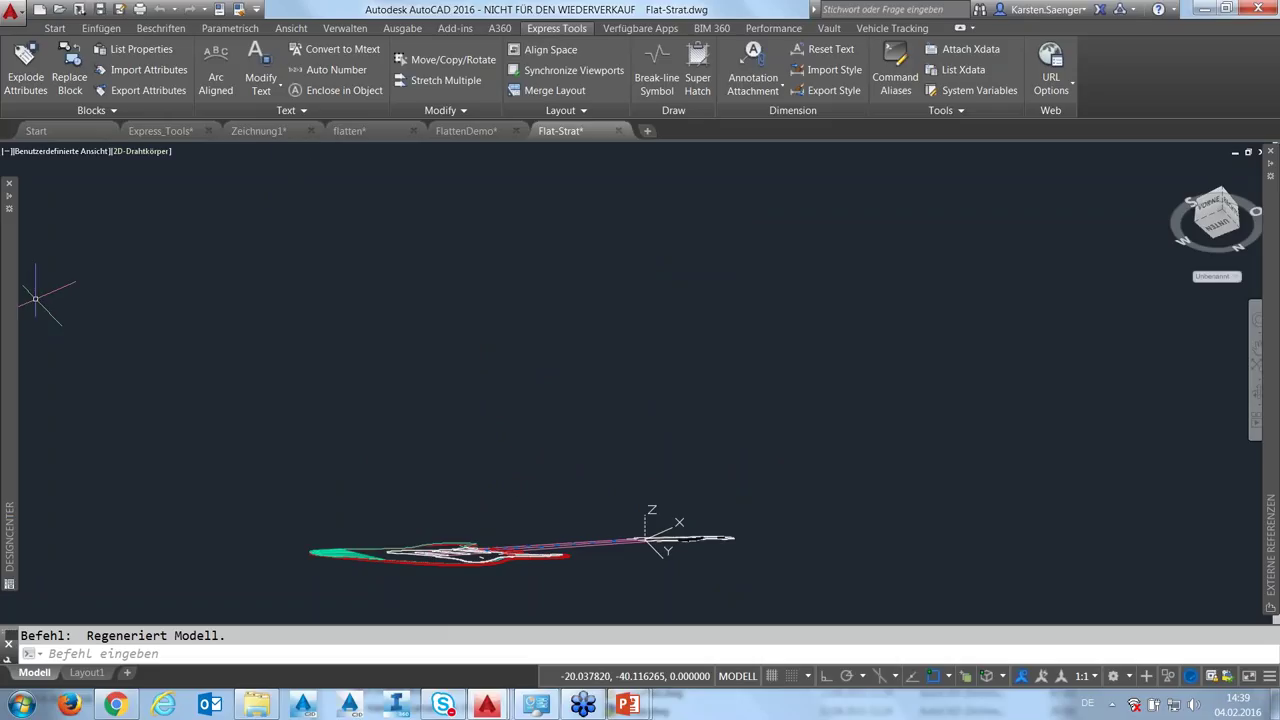
{"action": "left_click", "coordinate": [170, 654]}
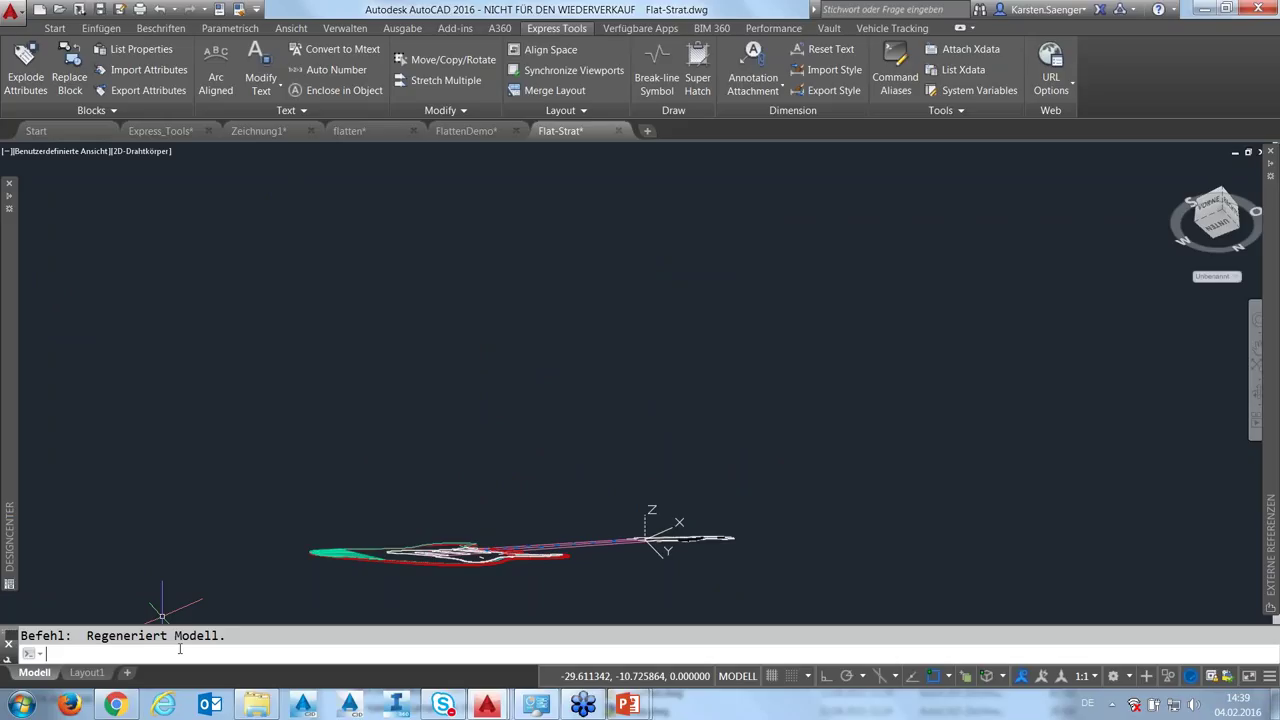
Start QQUIT, cancel at the save-changes prompt, and return to the Express_Tools drawing
{"action": "type", "text": "save"}
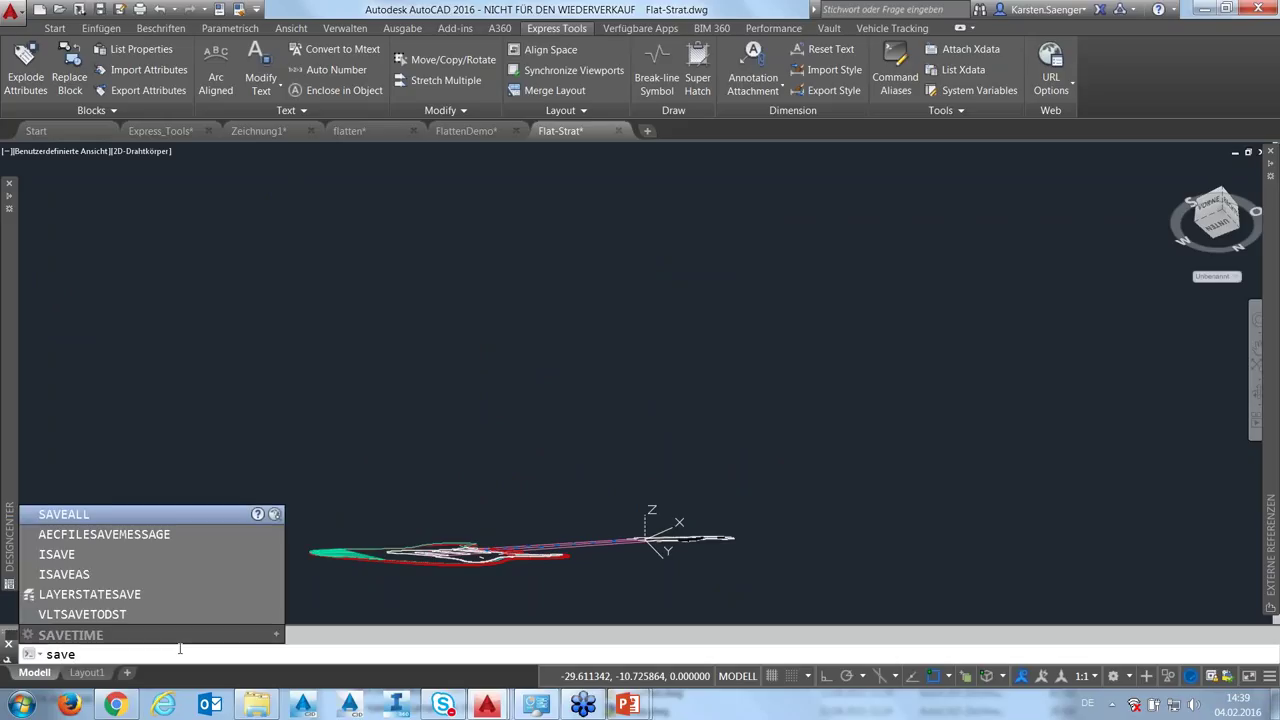
{"action": "key", "text": "Tab"}
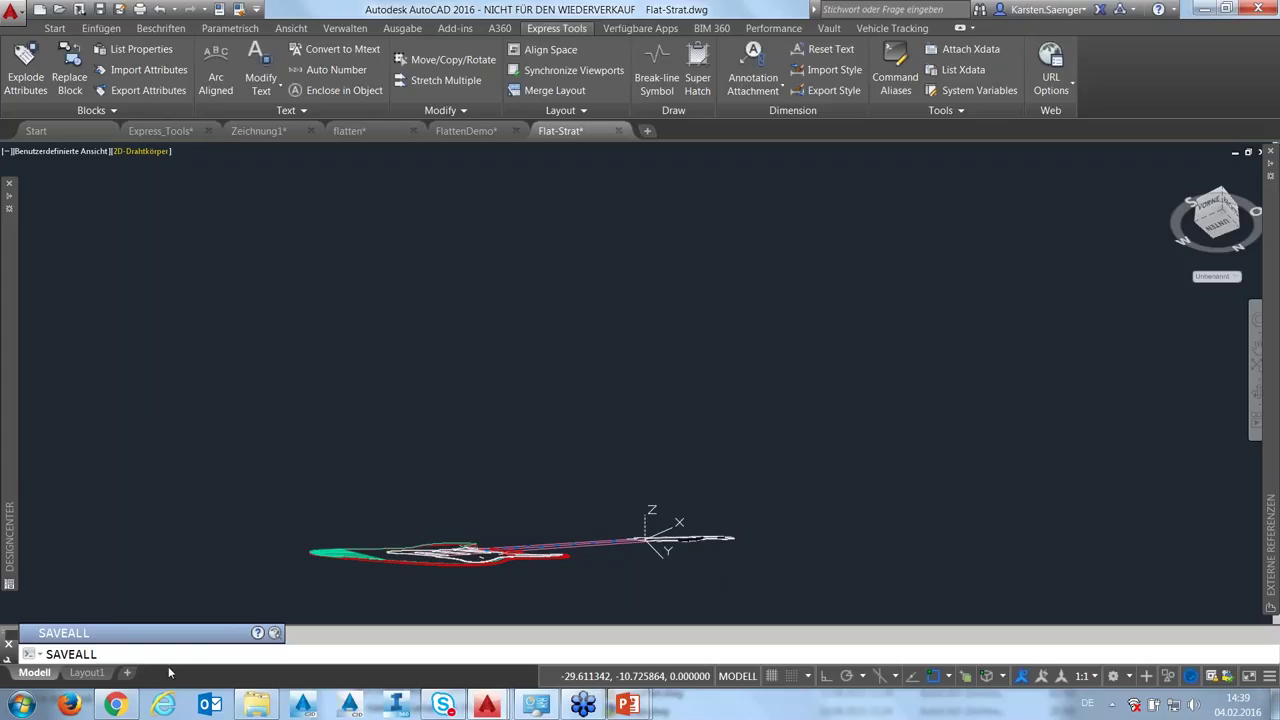
{"action": "left_click_drag", "start_coordinate": [98, 654], "coordinate": [45, 654]}
{"action": "type", "text": "QQUIT"}
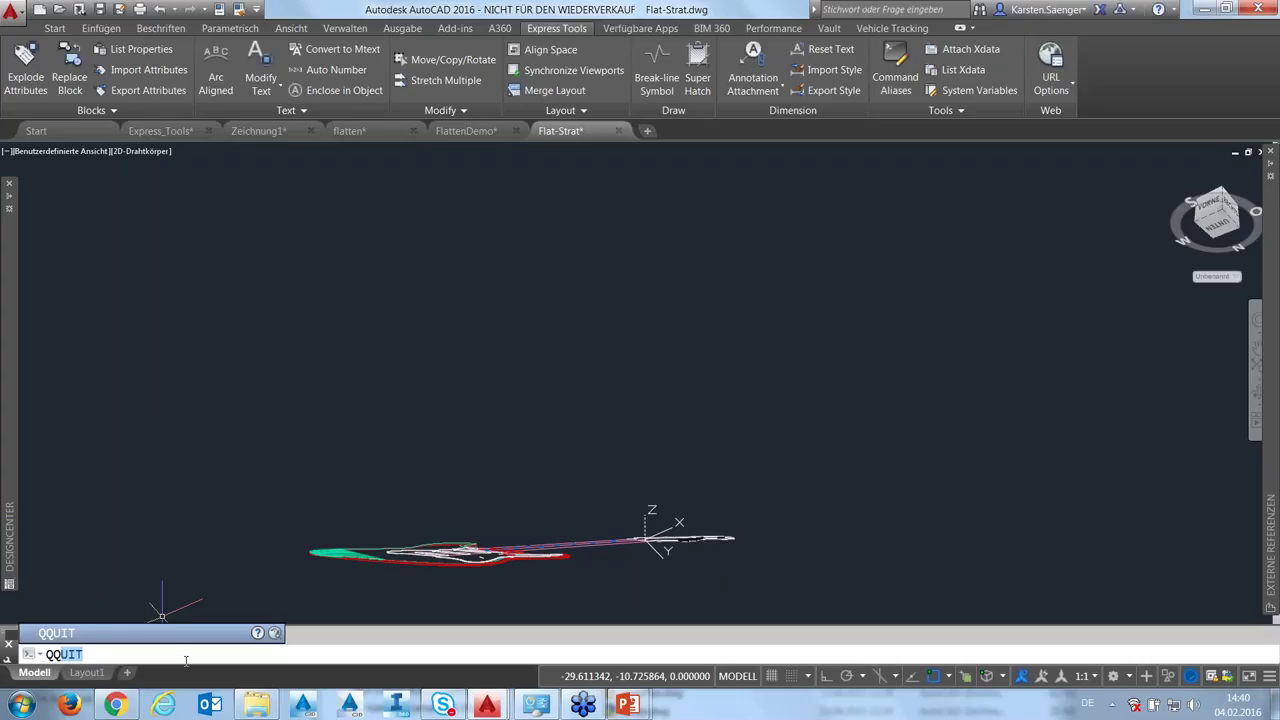
{"action": "key", "text": "Return"}
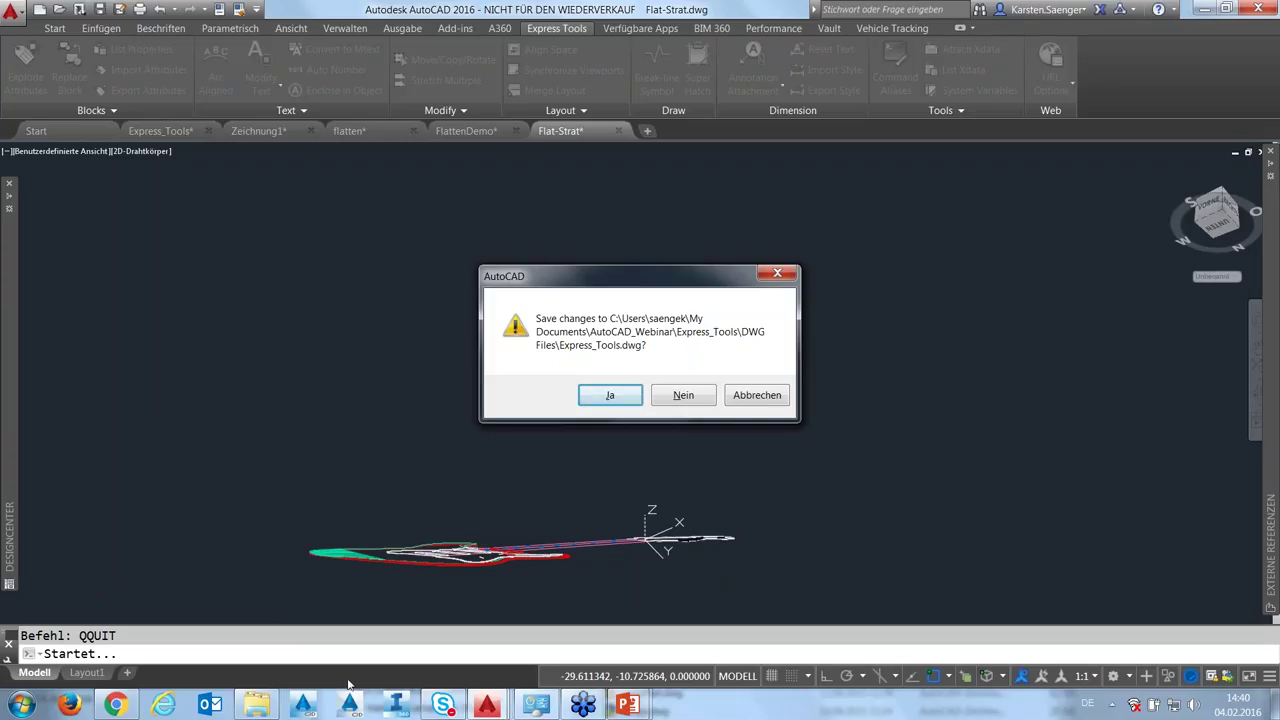
{"action": "left_click", "coordinate": [754, 399]}
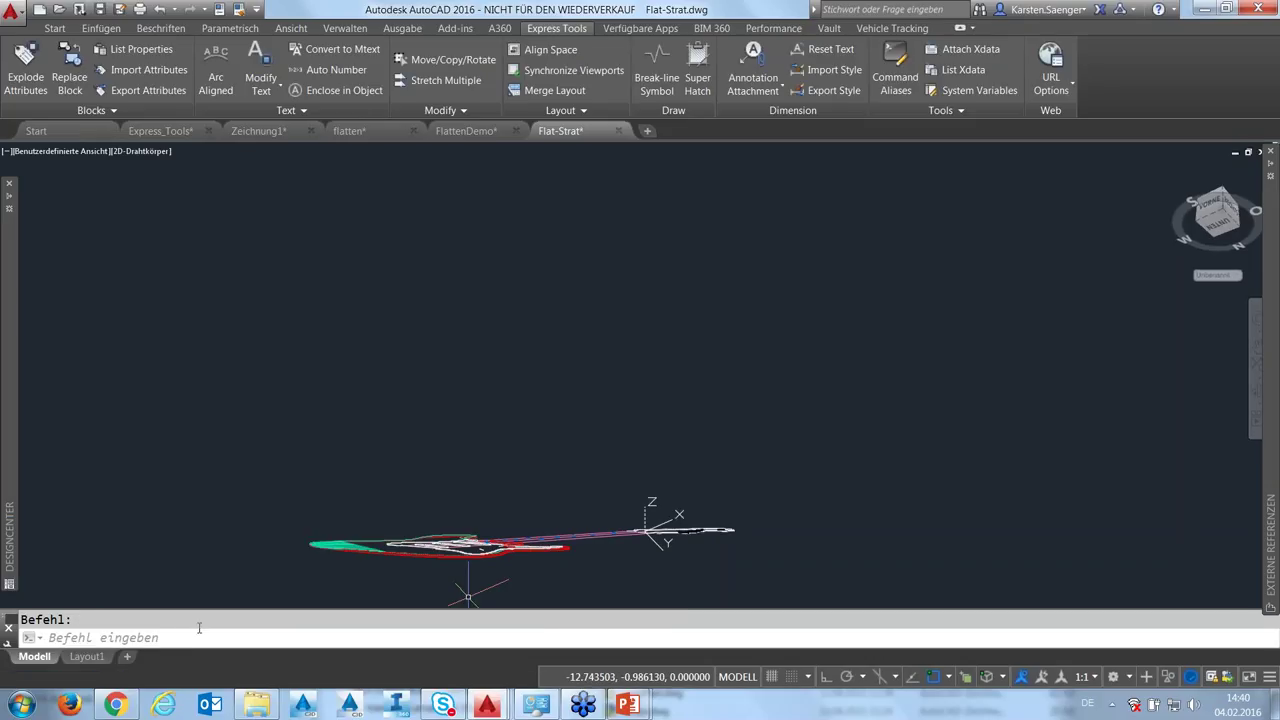
{"action": "left_click", "coordinate": [160, 131]}
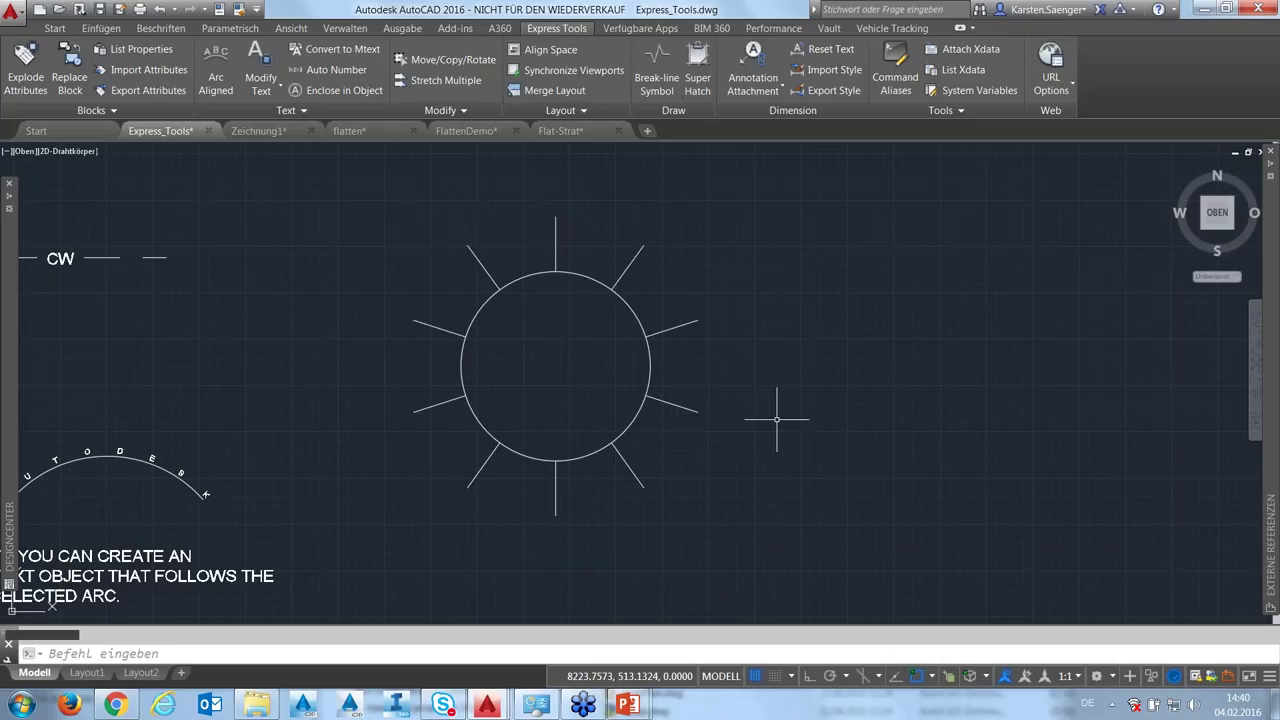
Zoom and pan to centre the large empty rectangle in view
{"action": "scroll", "coordinate": [776, 418], "scroll_direction": "down", "scroll_amount": 2}
{"action": "scroll", "coordinate": [610, 376], "scroll_direction": "down", "scroll_amount": 2}
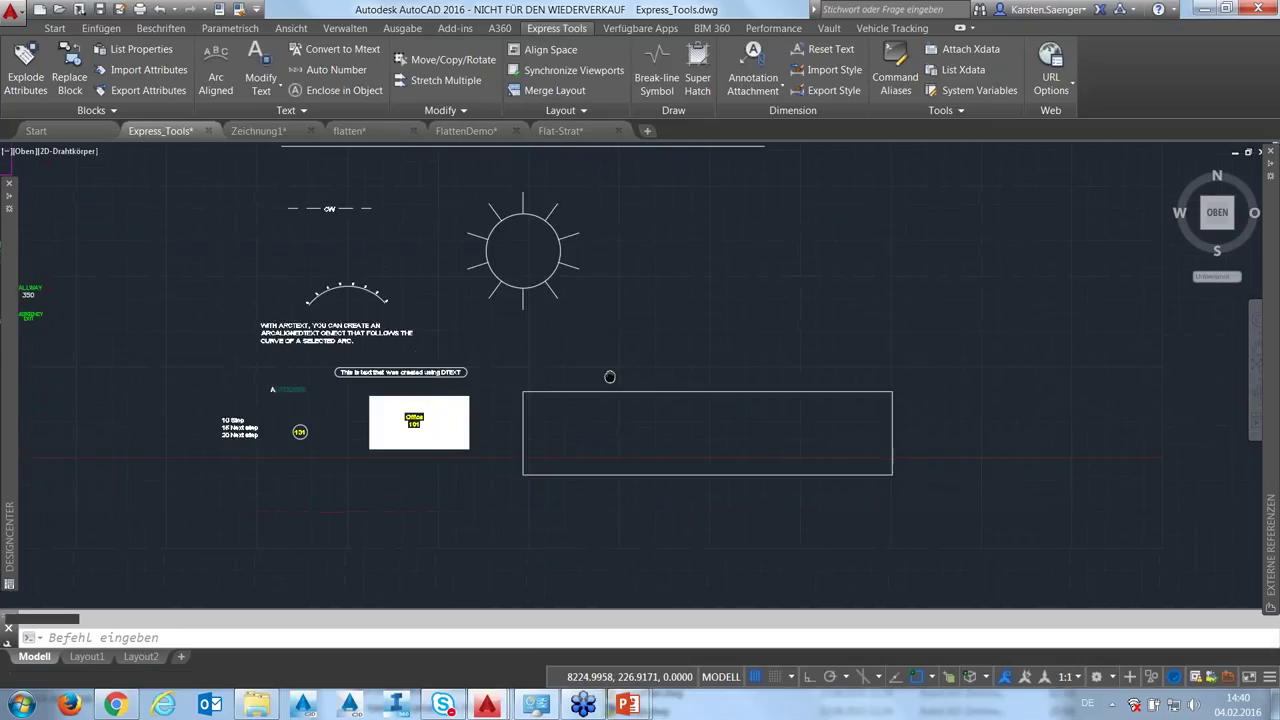
{"action": "scroll", "coordinate": [707, 431], "scroll_direction": "up", "scroll_amount": 4}
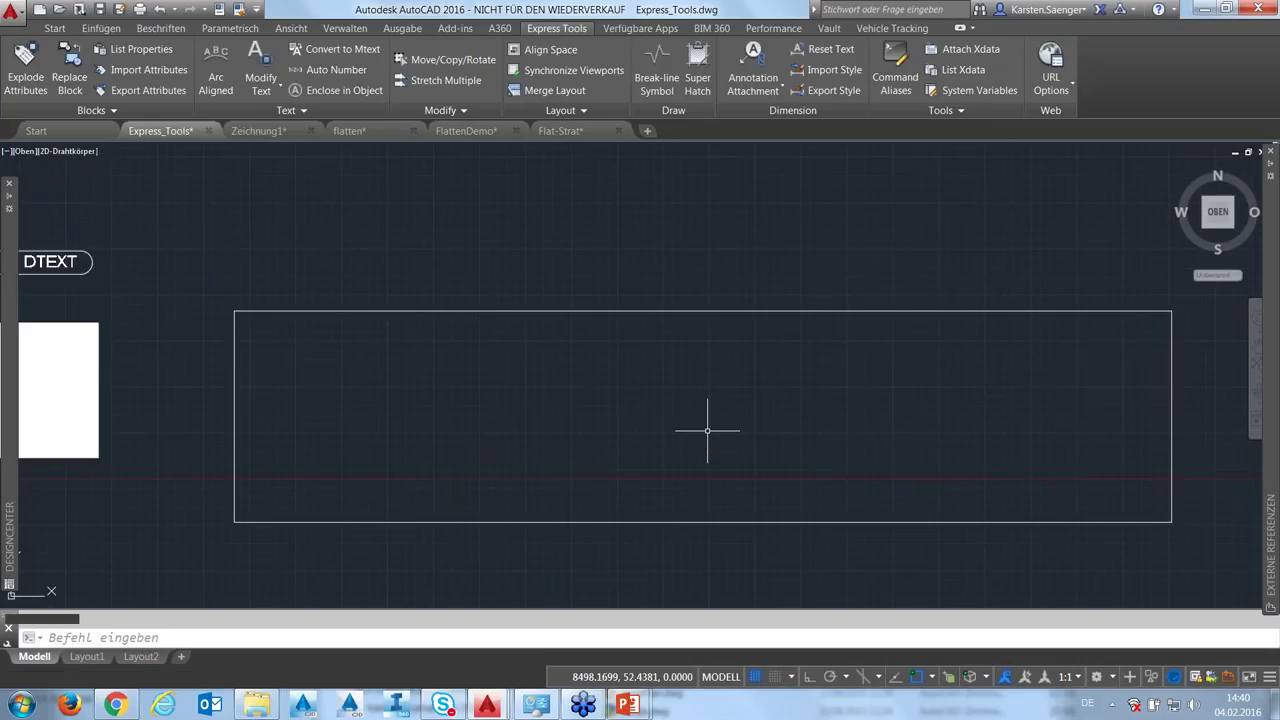
{"action": "scroll", "coordinate": [707, 431], "scroll_direction": "down", "scroll_amount": 2}
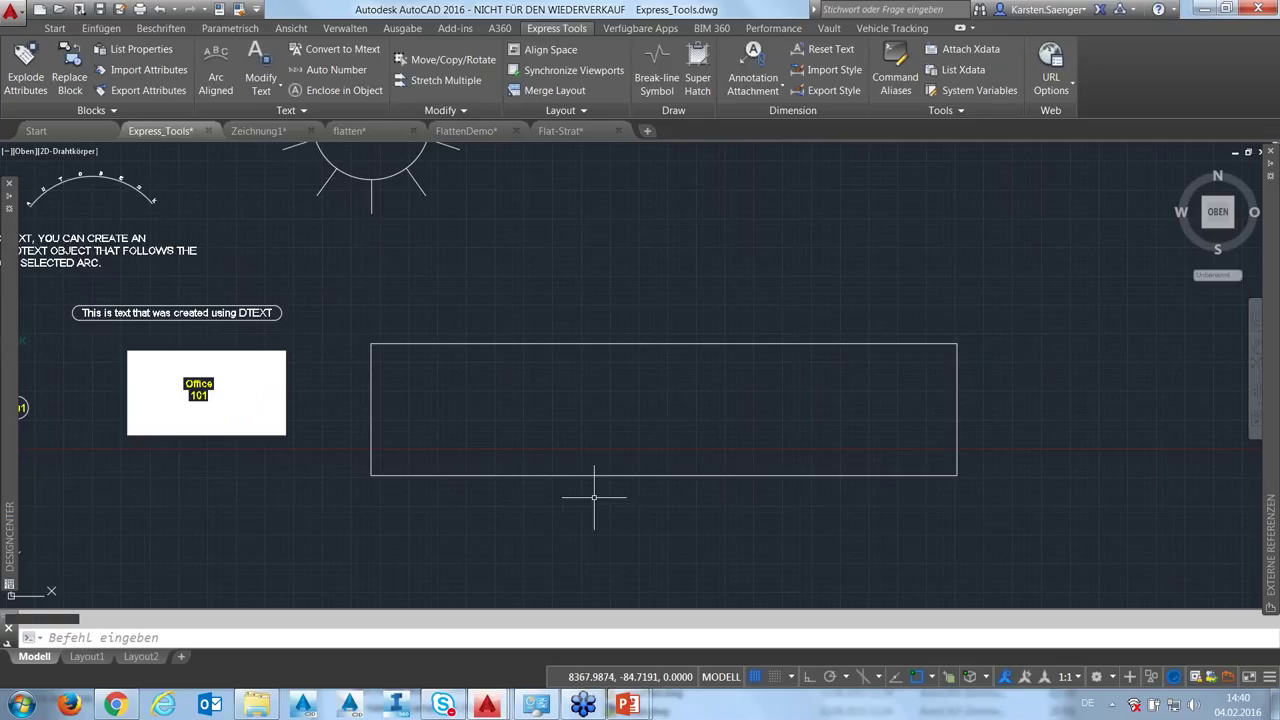
{"action": "scroll", "coordinate": [556, 460], "scroll_direction": "up", "scroll_amount": 2}
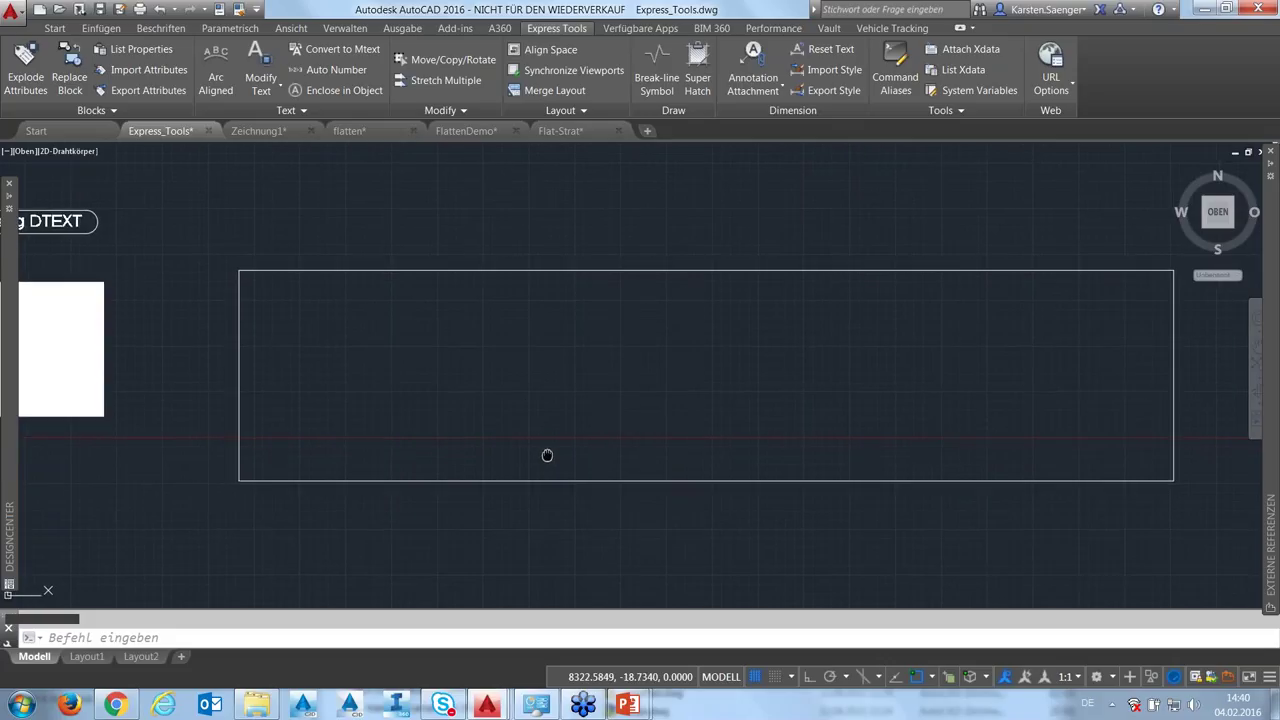
{"action": "middle_click_drag", "start_coordinate": [552, 456], "coordinate": [515, 451]}
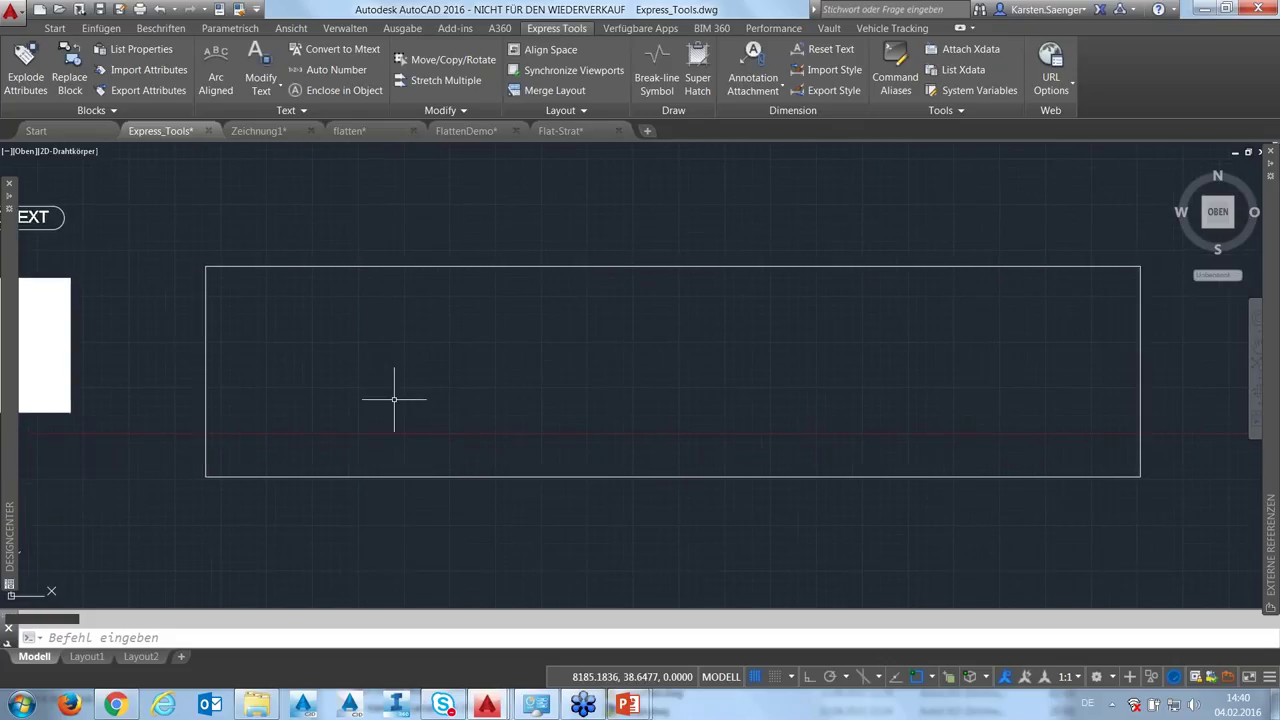
{"action": "left_click", "coordinate": [698, 72]}
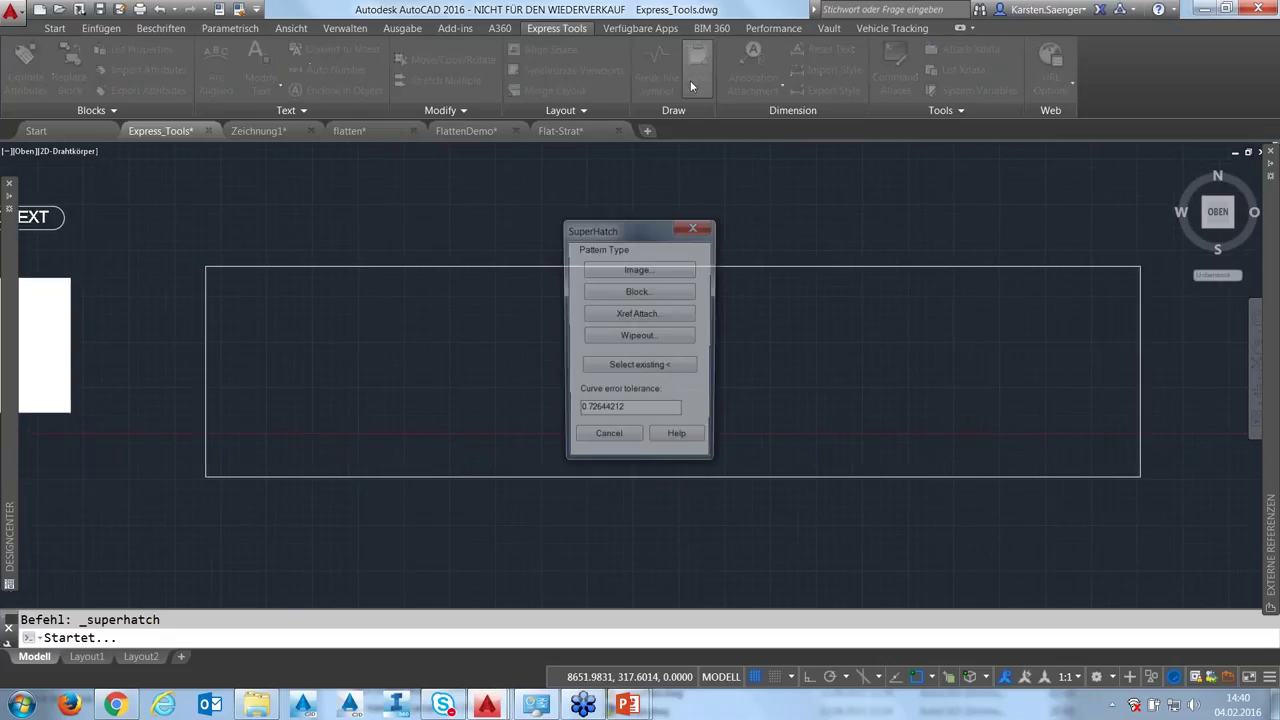
{"action": "left_click_drag", "start_coordinate": [606, 227], "coordinate": [493, 176]}
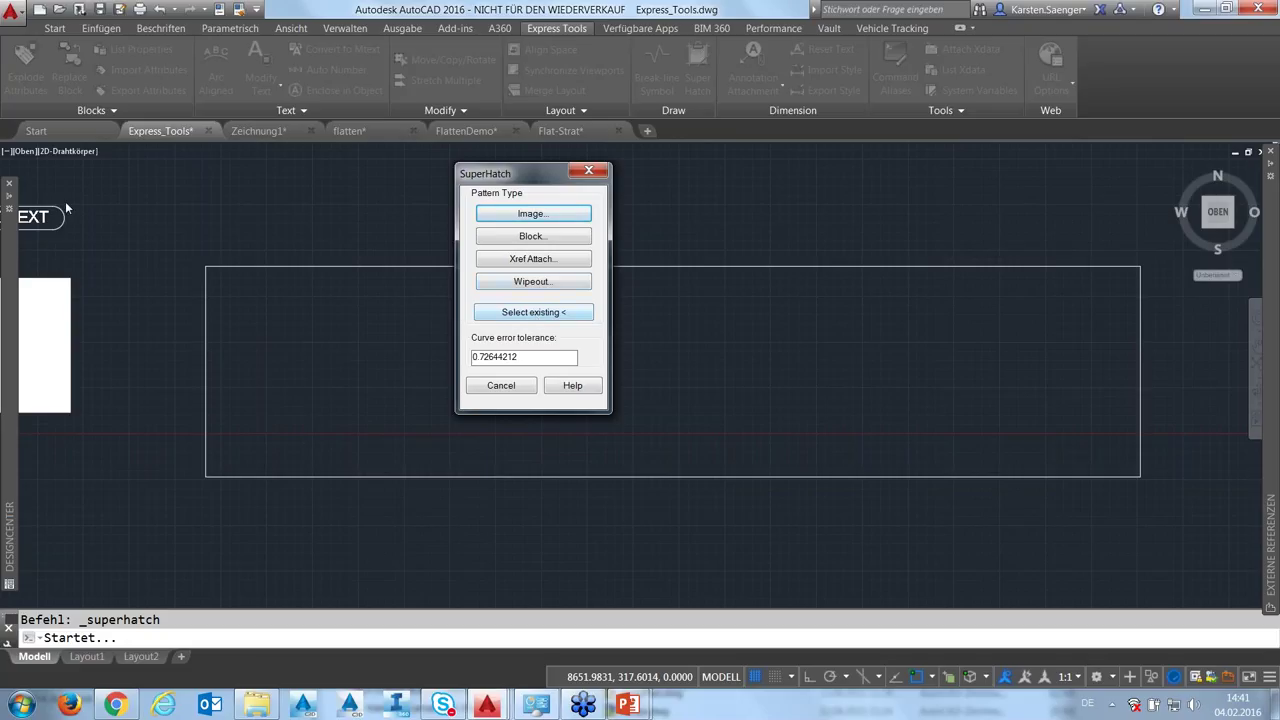
{"action": "left_click", "coordinate": [531, 238]}
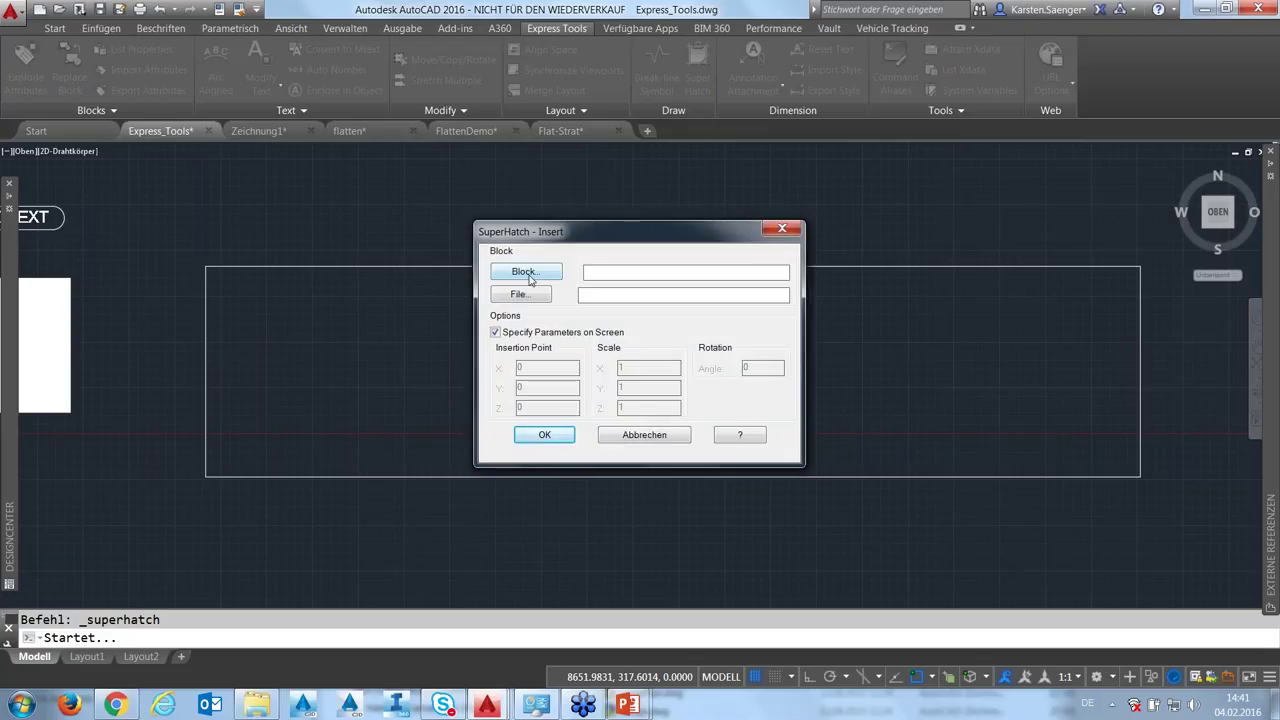
{"action": "left_click", "coordinate": [530, 278]}
{"action": "left_click_drag", "start_coordinate": [727, 312], "coordinate": [728, 355]}
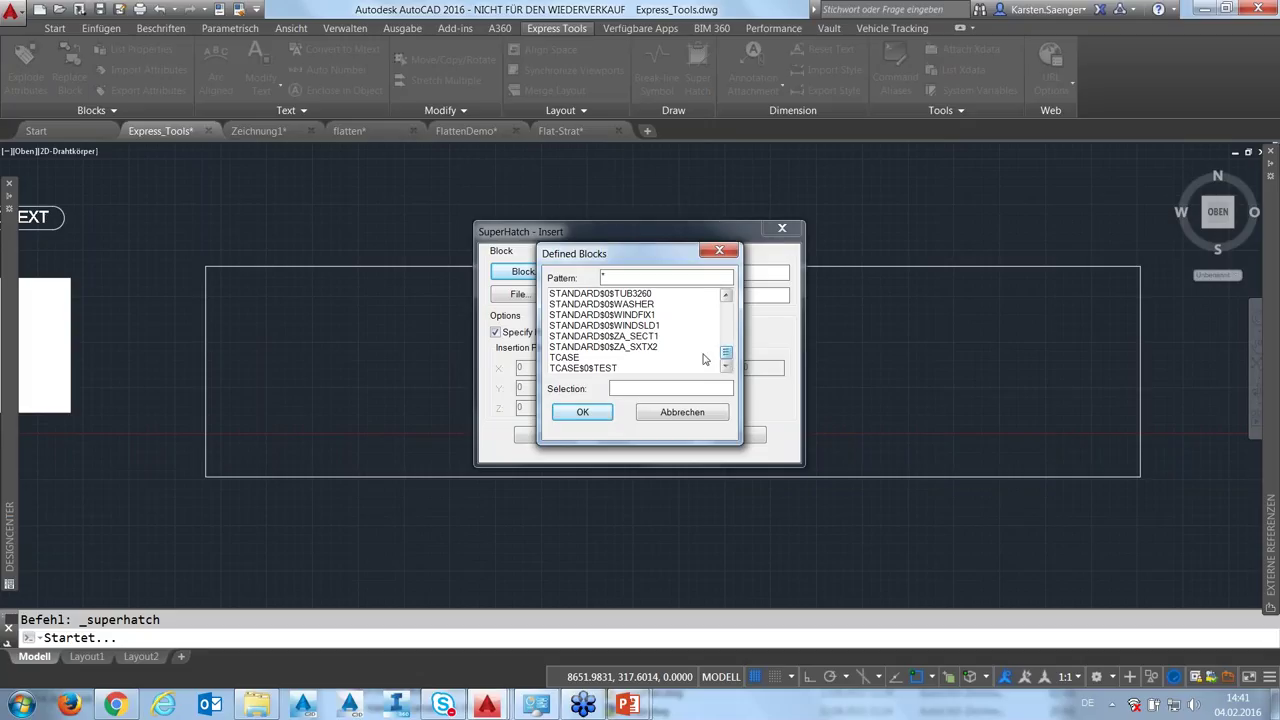
{"action": "left_click", "coordinate": [730, 327]}
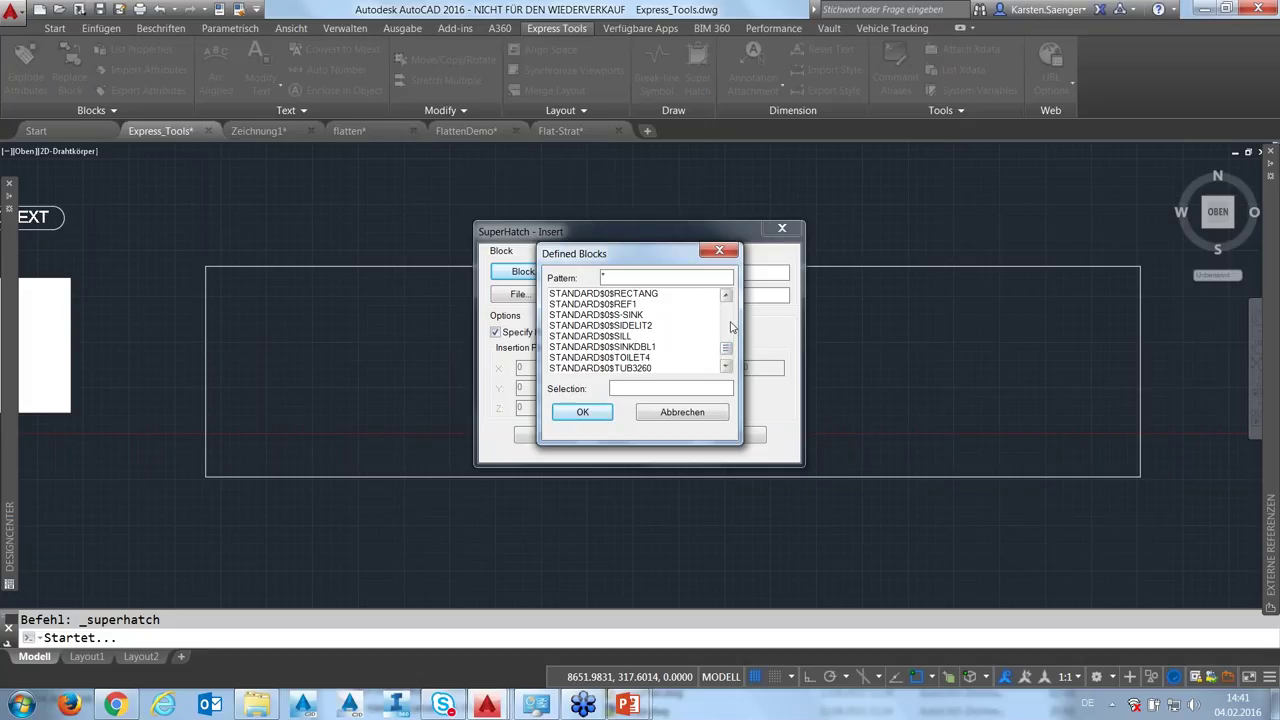
{"action": "left_click", "coordinate": [730, 327]}
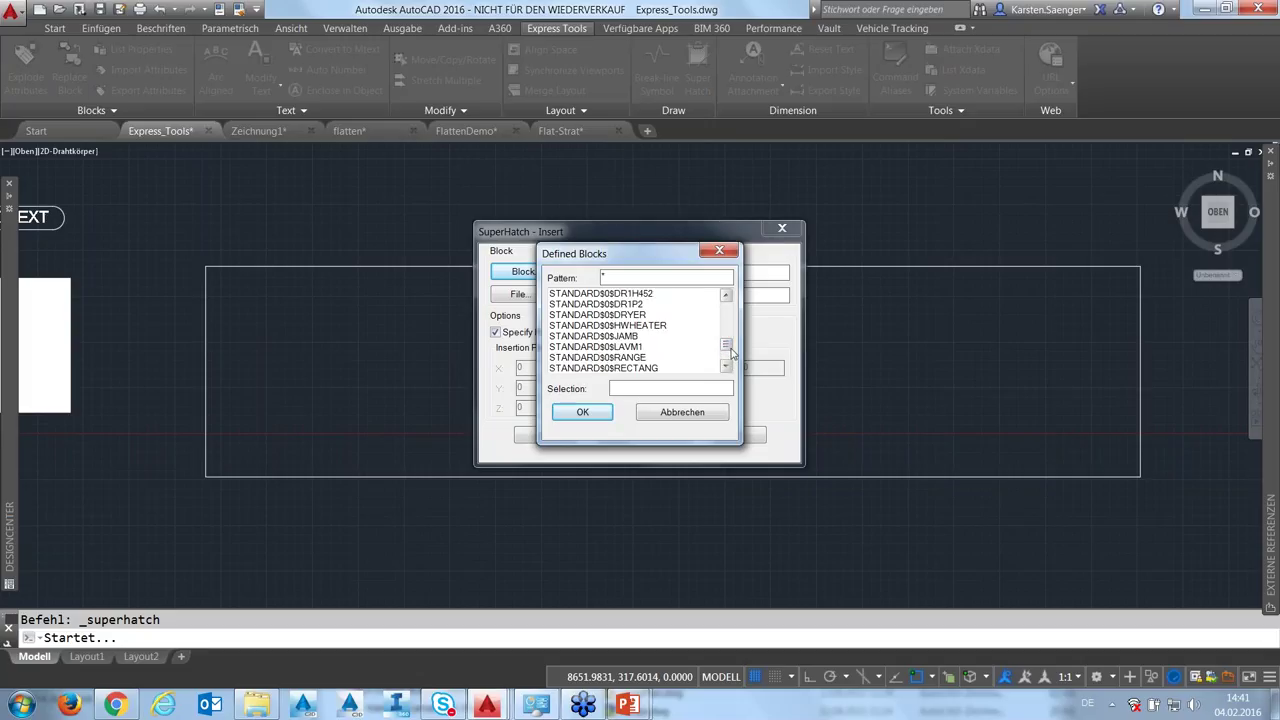
{"action": "mouse_move", "coordinate": [729, 352]}
{"action": "left_mouse_down"}
{"action": "mouse_move", "coordinate": [734, 315]}
{"action": "mouse_move", "coordinate": [733, 368]}
{"action": "left_mouse_up"}
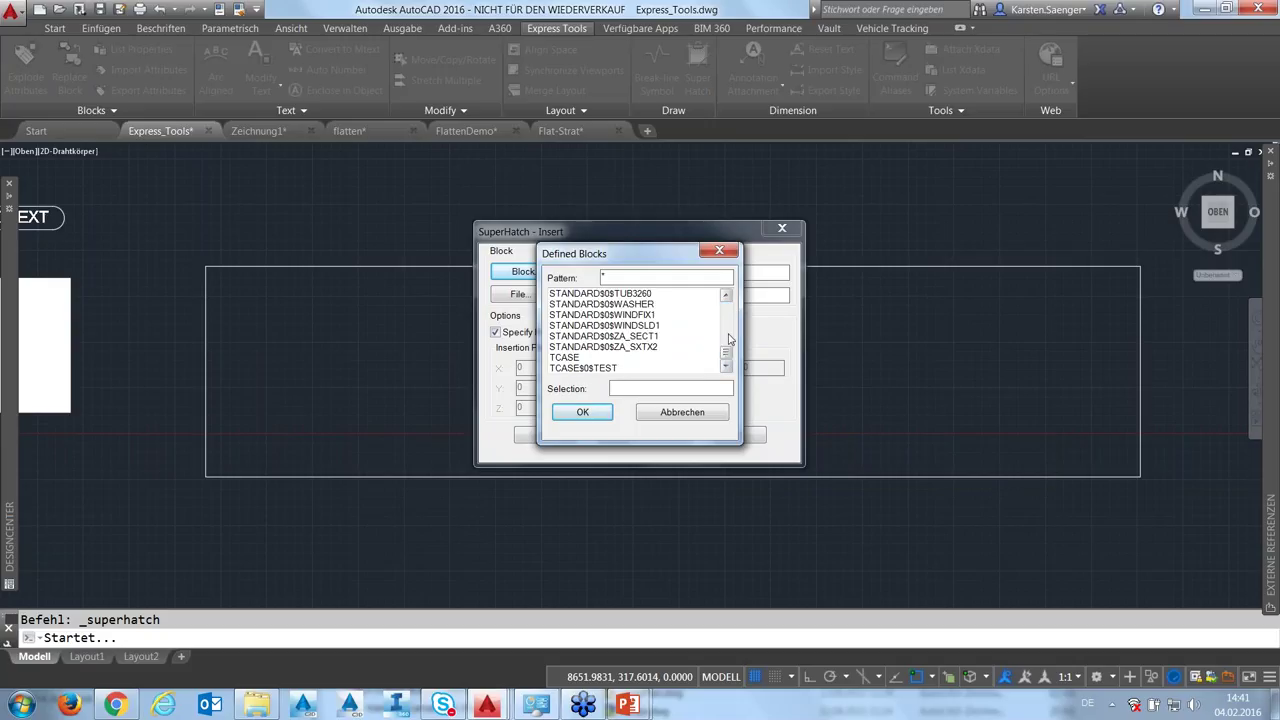
{"action": "left_click", "coordinate": [727, 335]}
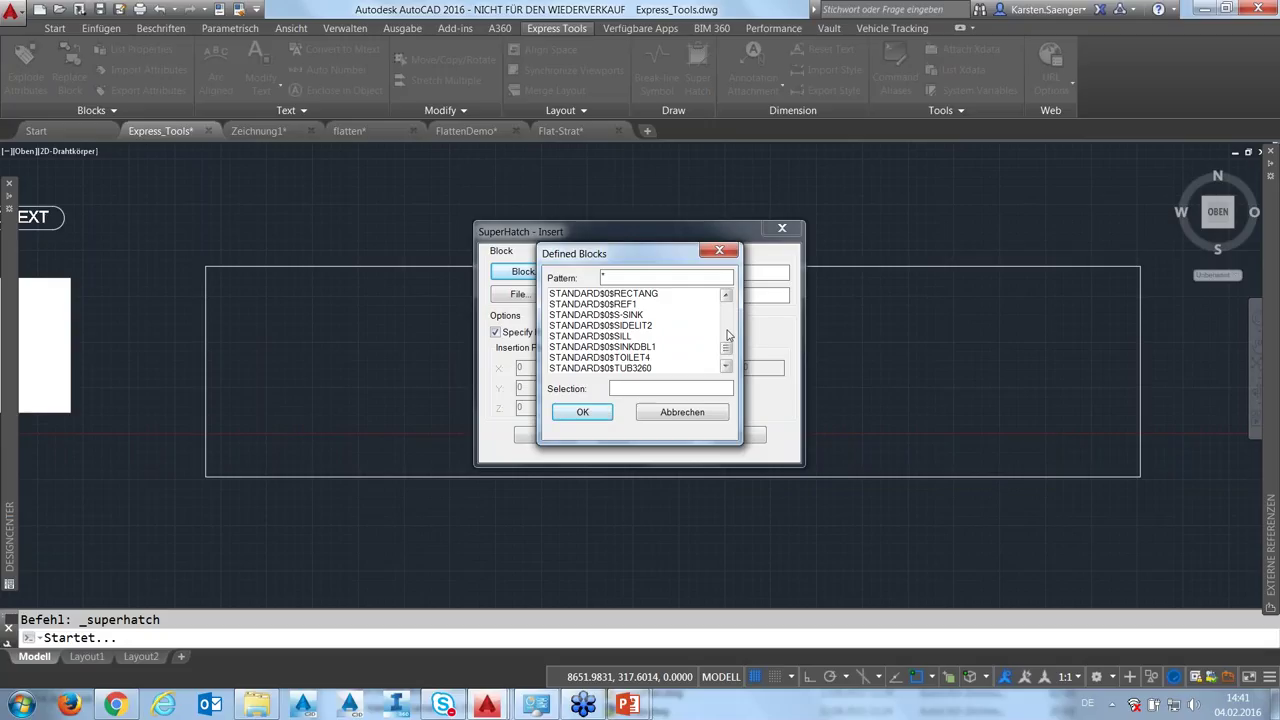
{"action": "left_click", "coordinate": [727, 335]}
{"action": "left_click", "coordinate": [727, 335]}
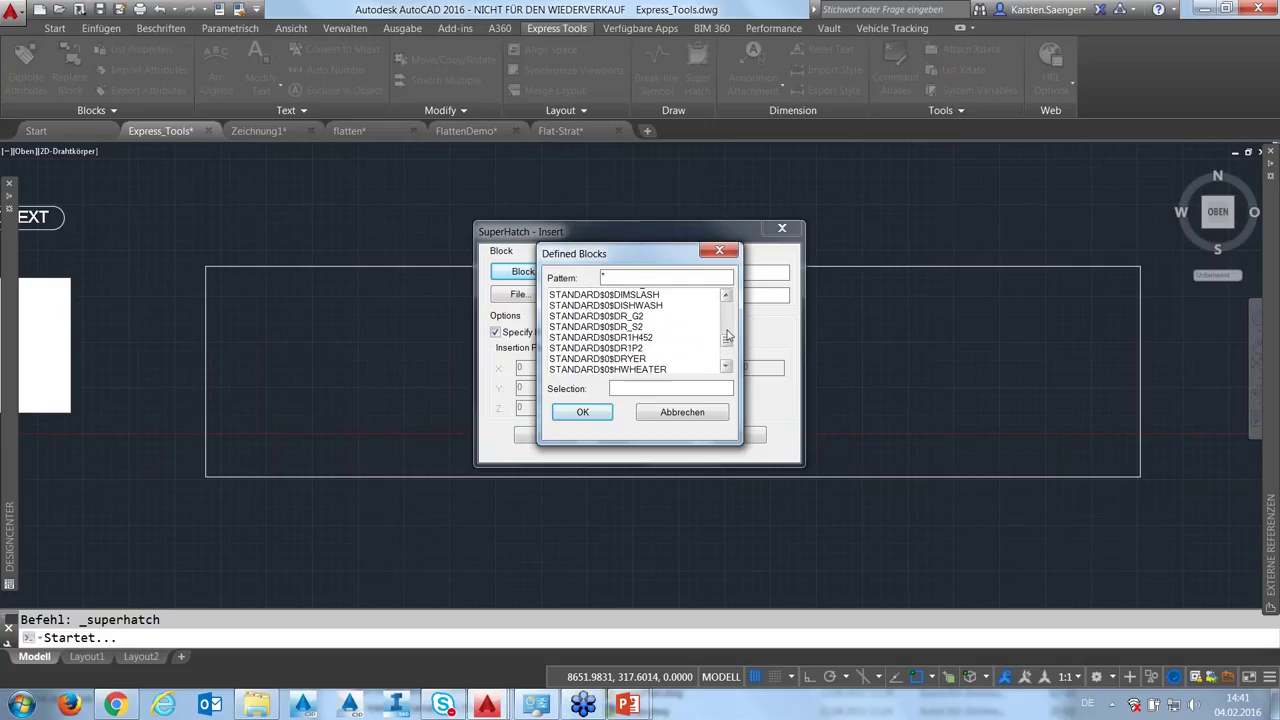
{"action": "left_click", "coordinate": [727, 335]}
{"action": "left_click", "coordinate": [730, 352]}
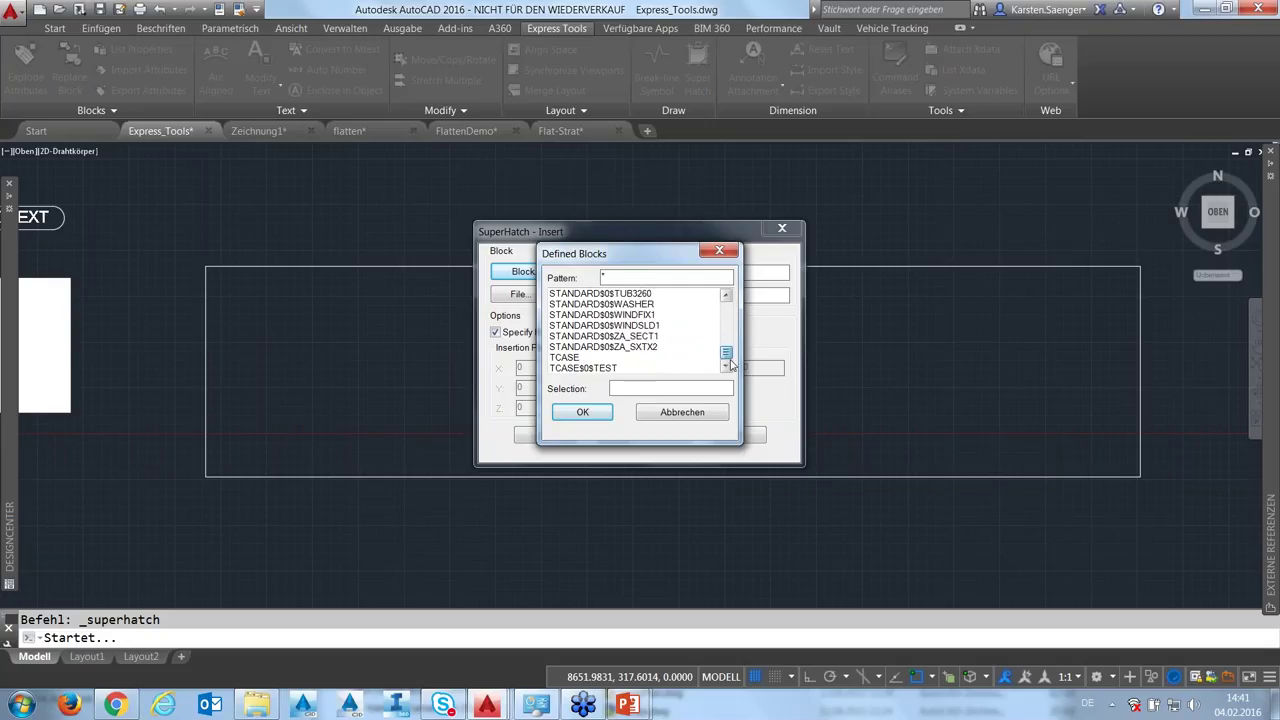
{"action": "left_click", "coordinate": [694, 414]}
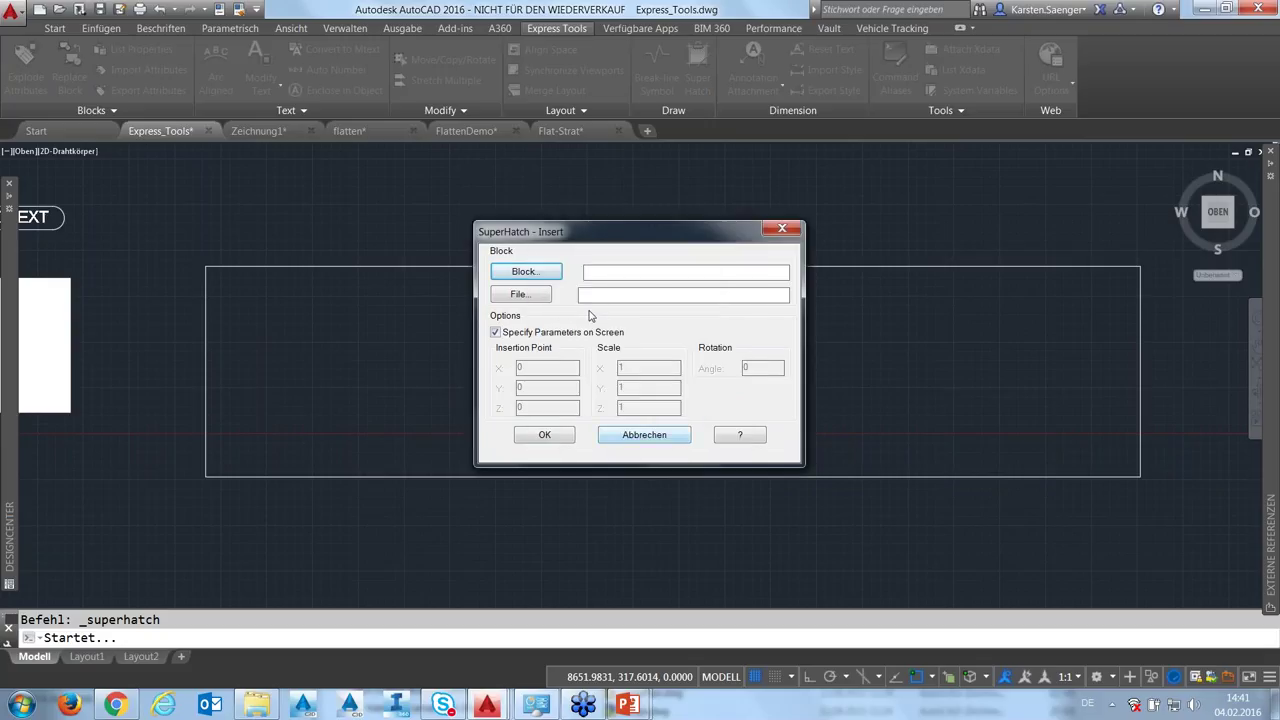
{"action": "left_click", "coordinate": [623, 440]}
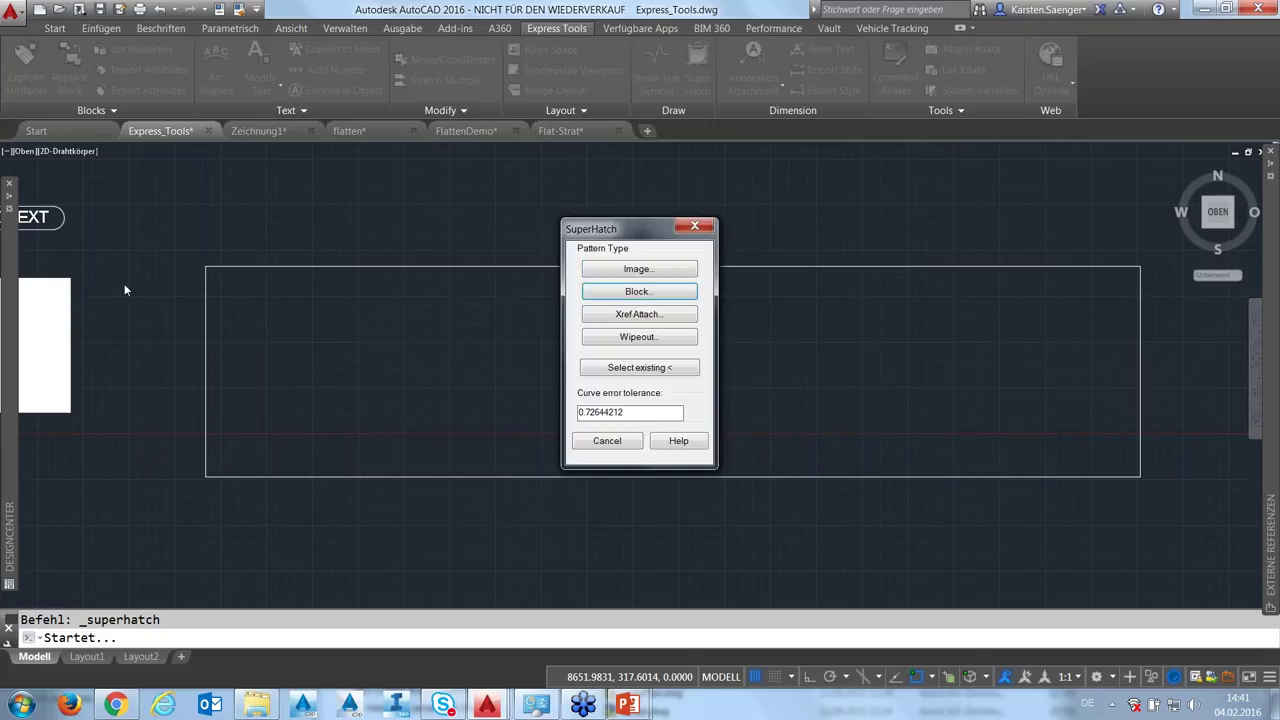
Cancel SuperHatch and open hoops.dwg from DesignCenter by dragging it onto the tab bar
{"action": "left_click", "coordinate": [596, 449]}
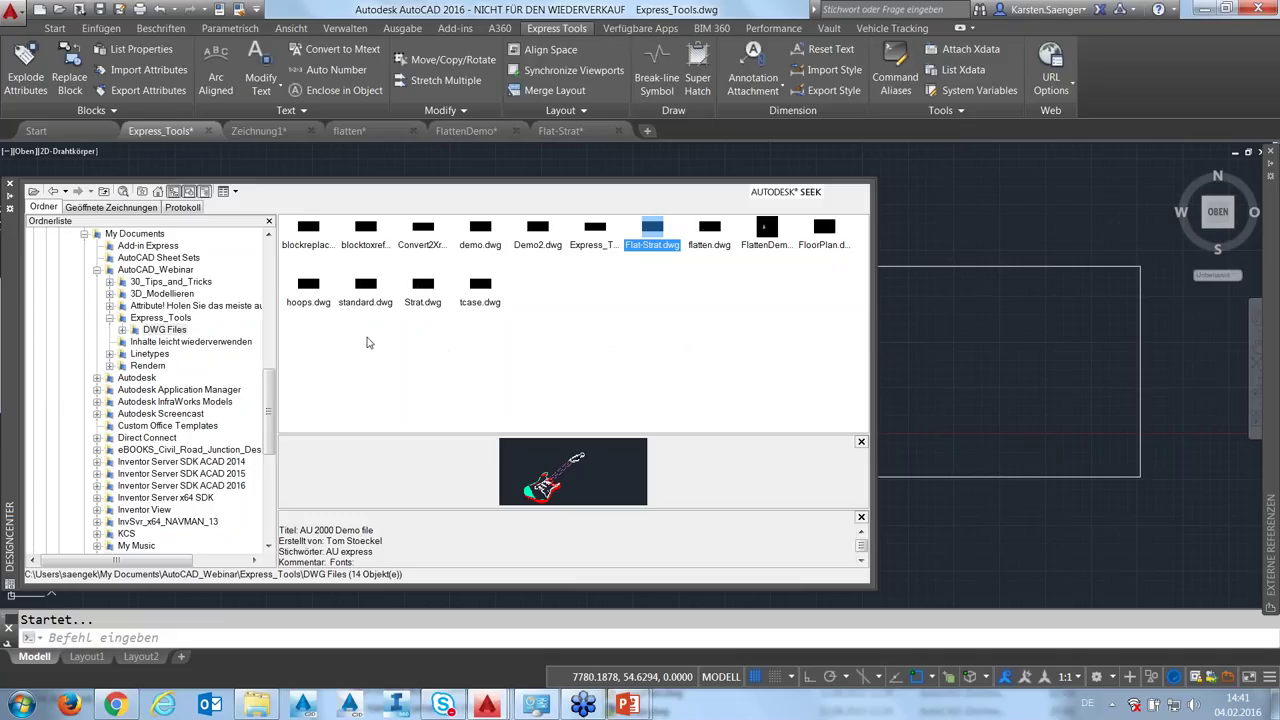
{"action": "left_click", "coordinate": [309, 286]}
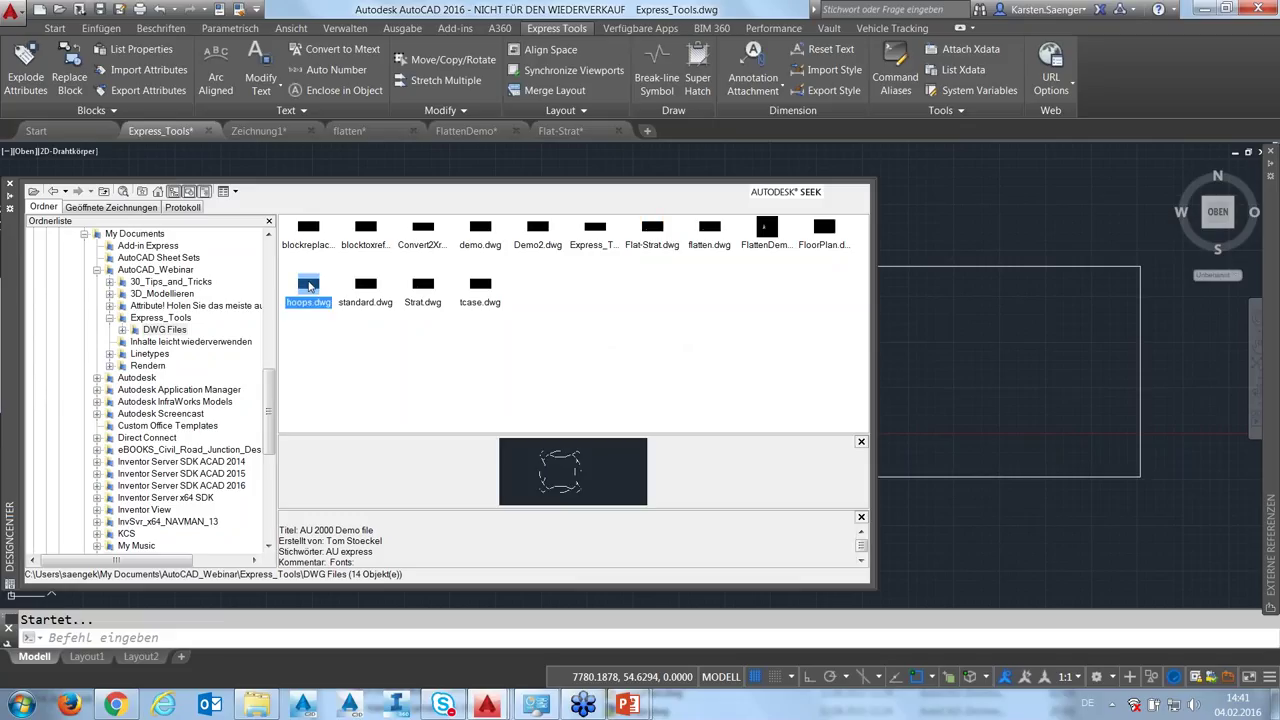
{"action": "left_click_drag", "start_coordinate": [309, 286], "coordinate": [697, 132]}
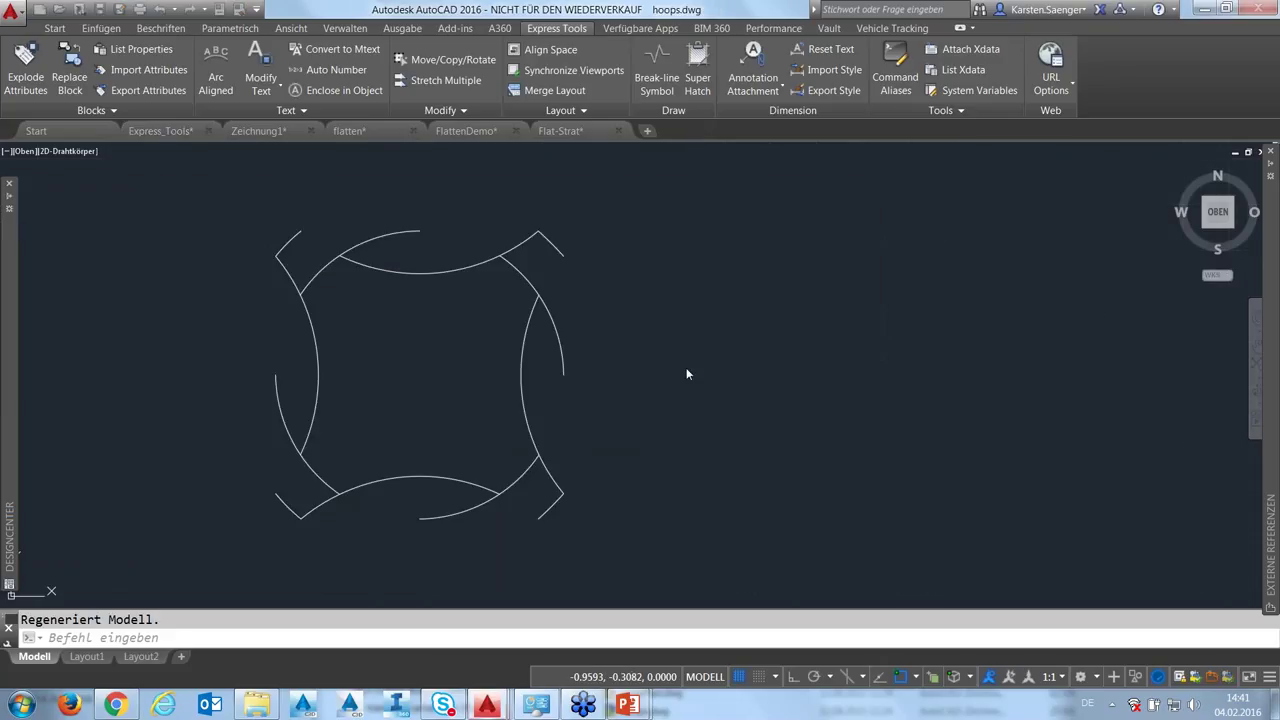
{"action": "scroll", "coordinate": [743, 375], "scroll_direction": "down", "scroll_amount": 5}
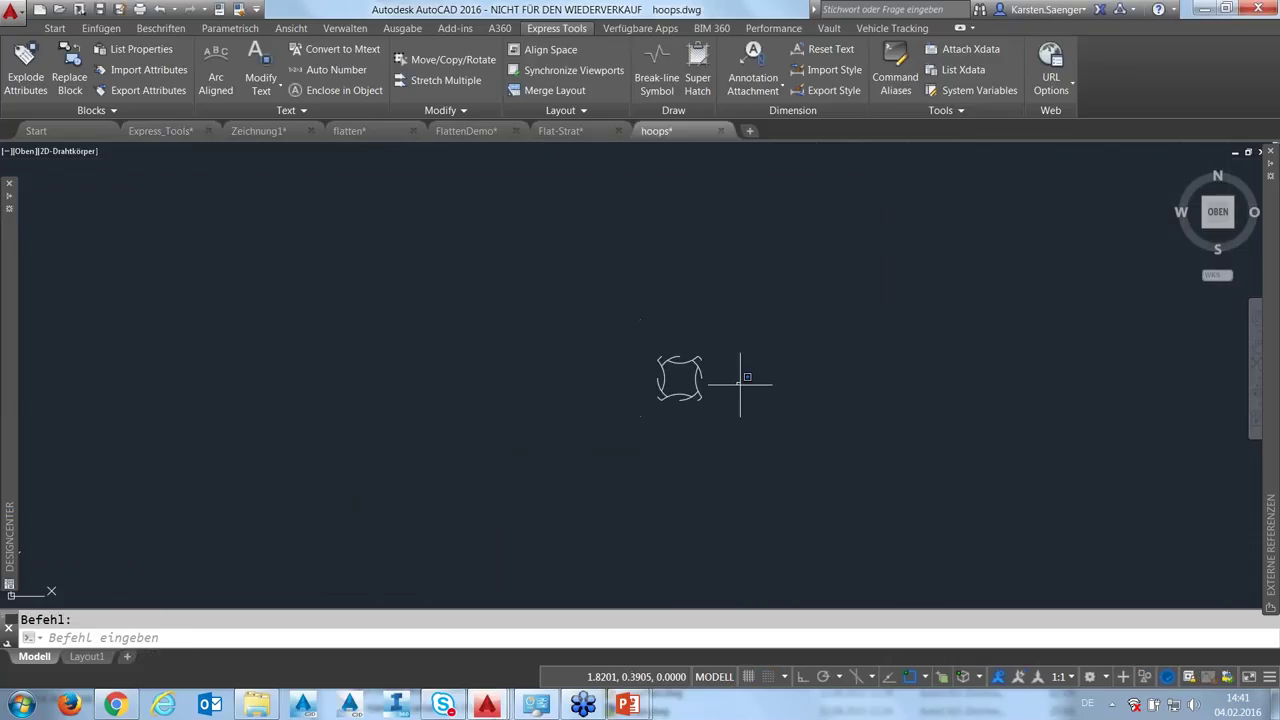
{"action": "left_click", "coordinate": [740, 384]}
{"action": "scroll", "coordinate": [740, 384], "scroll_direction": "down", "scroll_amount": 4}
{"action": "middle_click_drag", "start_coordinate": [806, 397], "coordinate": [744, 362]}
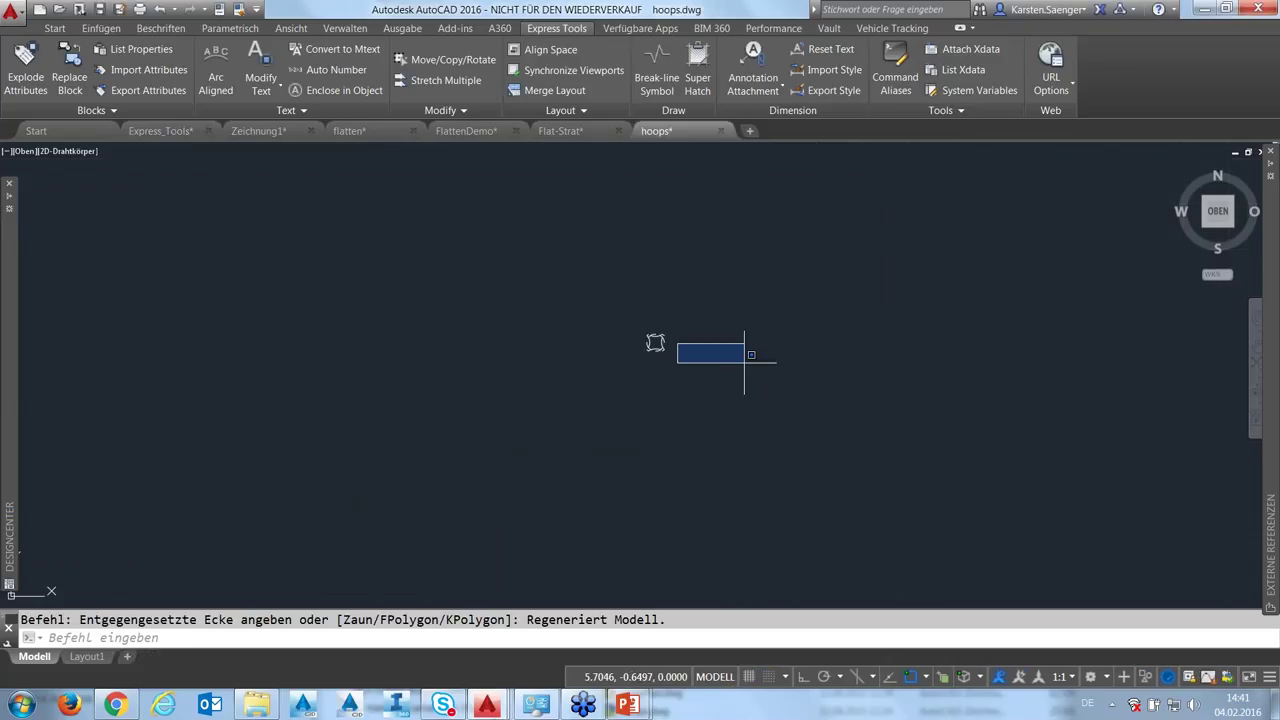
Draw a large rectangle (REC) to the right of the hoops figure
{"action": "left_click", "coordinate": [54, 28]}
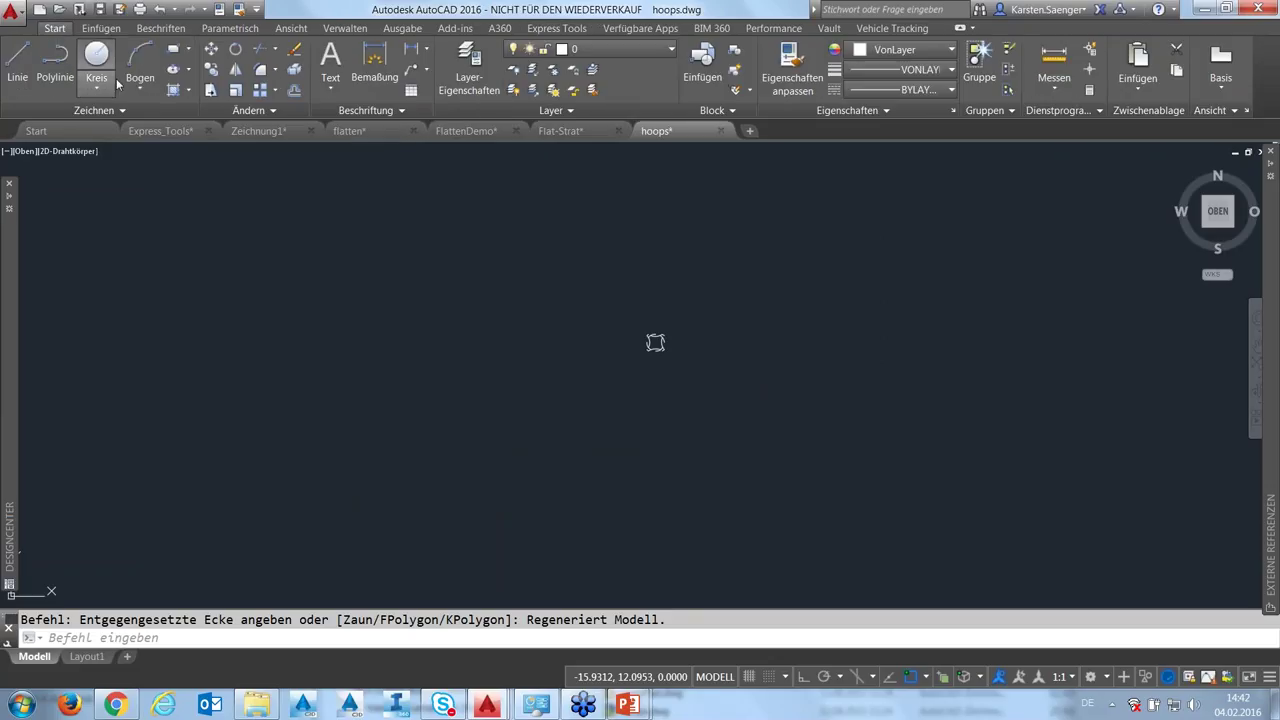
{"action": "type", "text": "rec"}
{"action": "key", "text": "Return"}
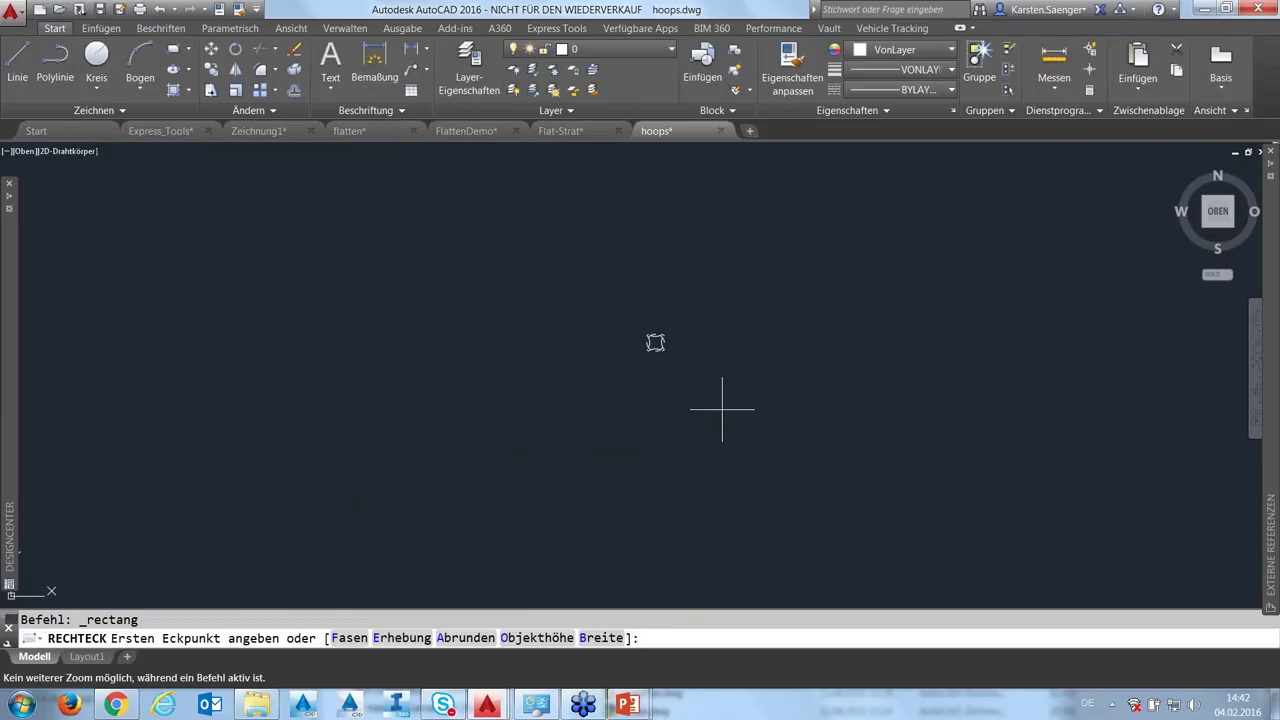
{"action": "left_click", "coordinate": [566, 232]}
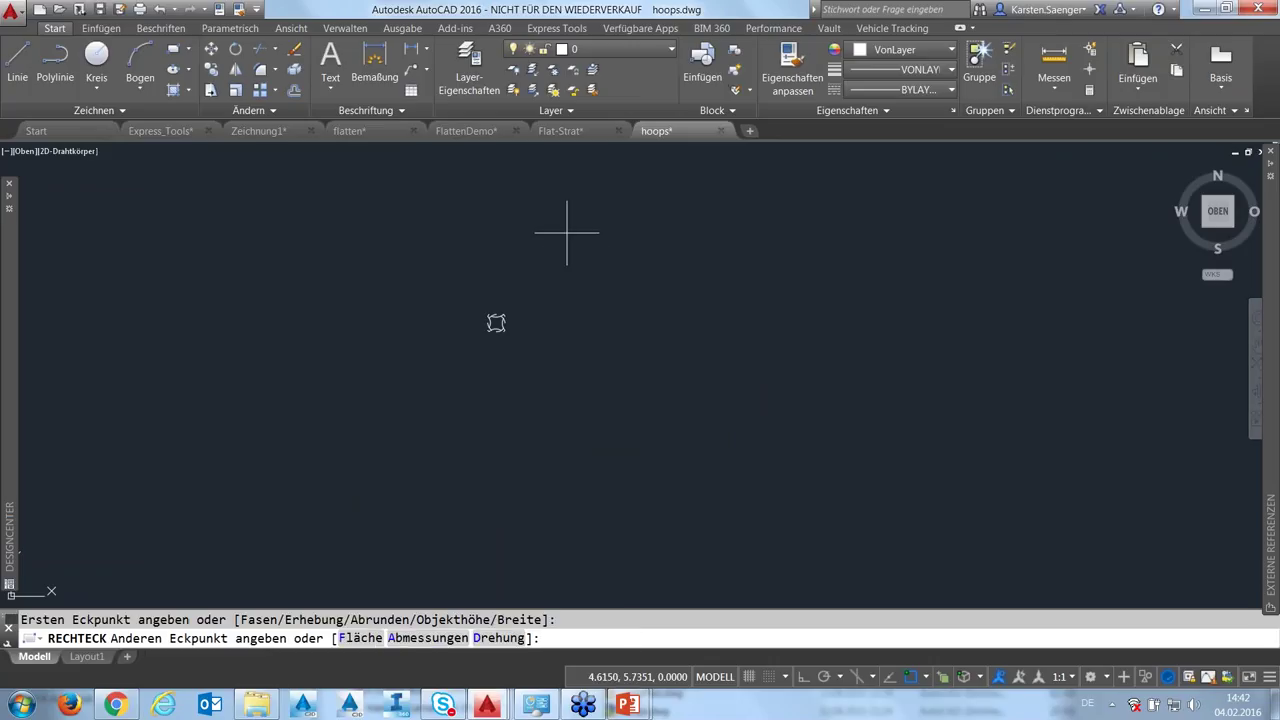
{"action": "left_click", "coordinate": [1173, 537]}
{"action": "key", "text": "Return"}
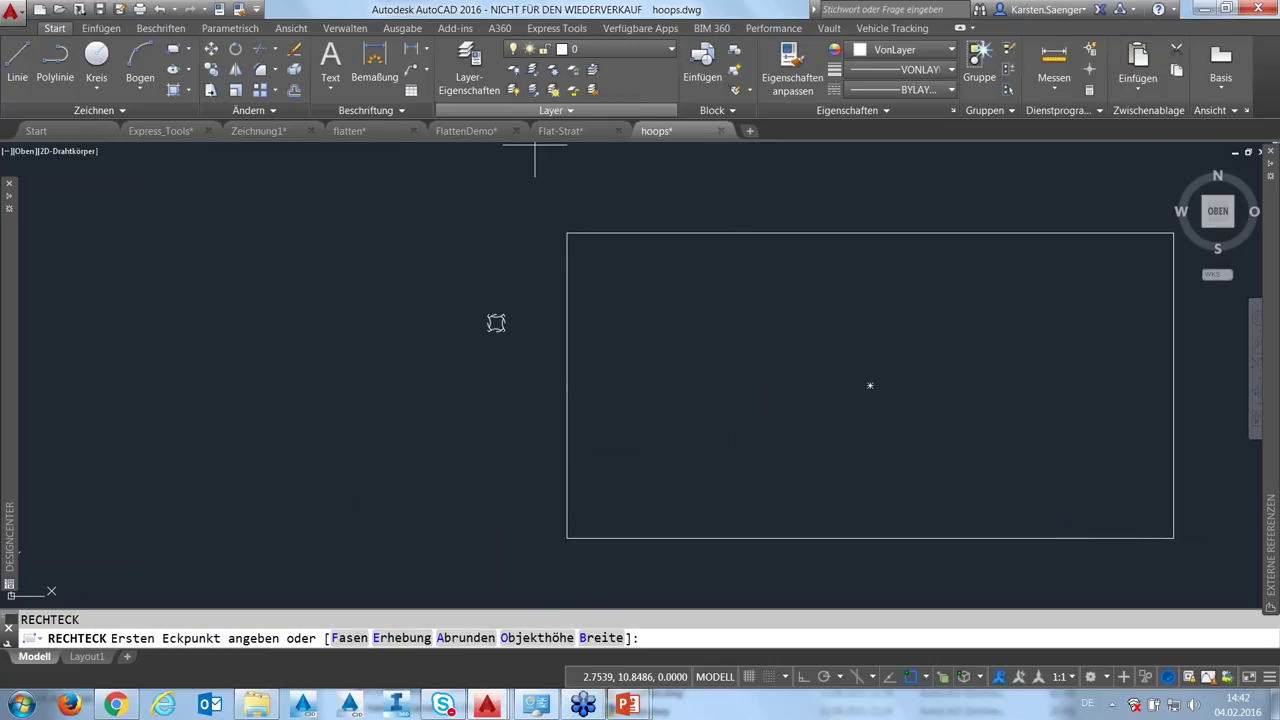
Try a Super Hatch with an on-screen pattern pick, then cancel it
{"action": "left_click", "coordinate": [555, 29]}
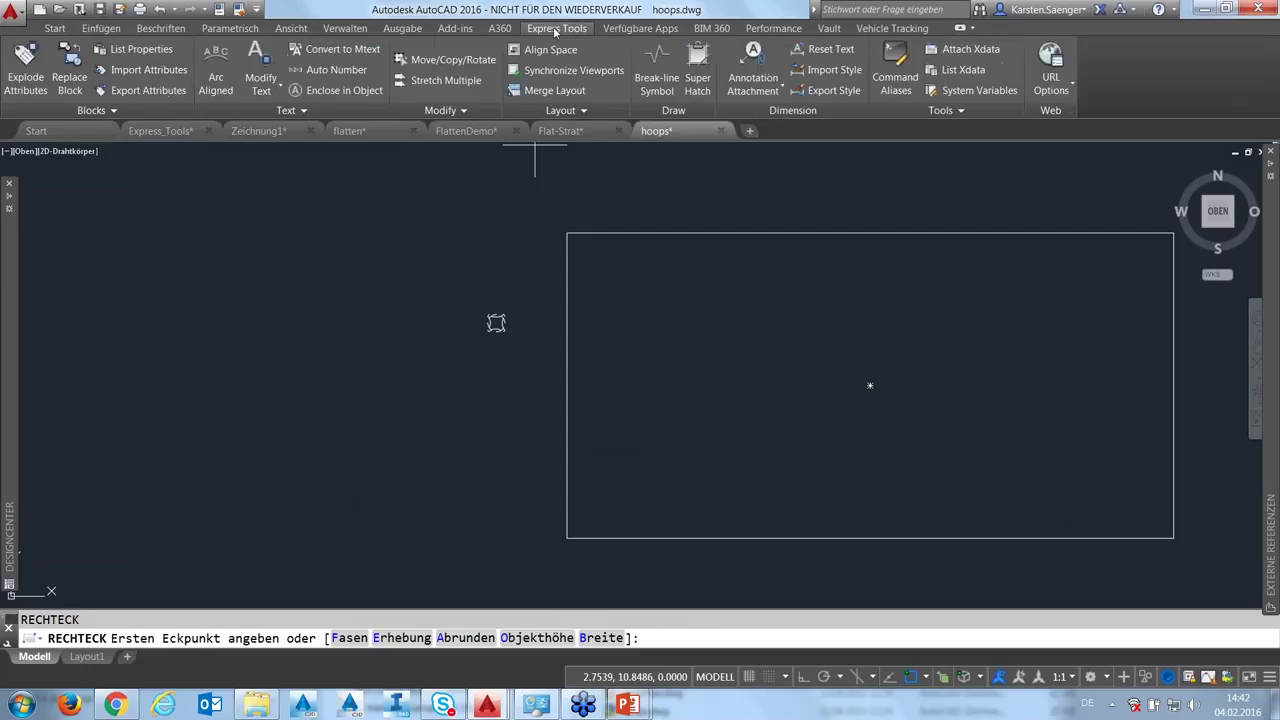
{"action": "left_click", "coordinate": [697, 72]}
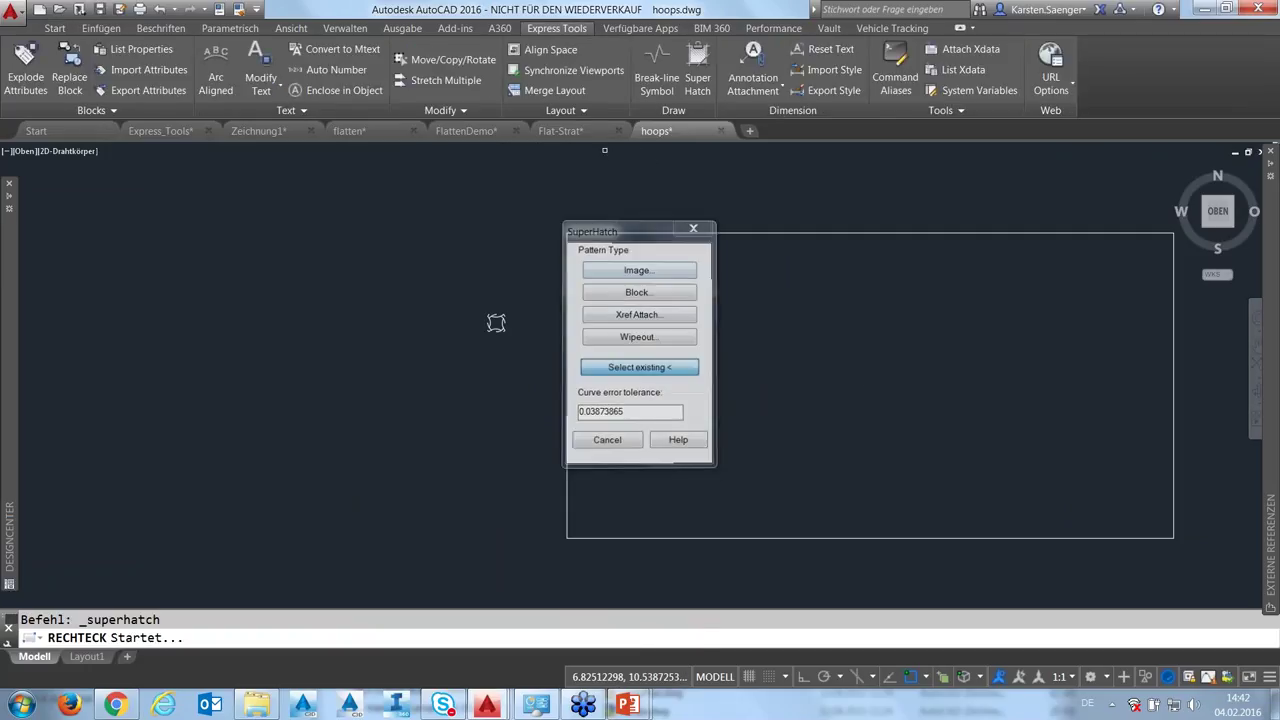
{"action": "key", "text": "Return"}
{"action": "left_click", "coordinate": [488, 412]}
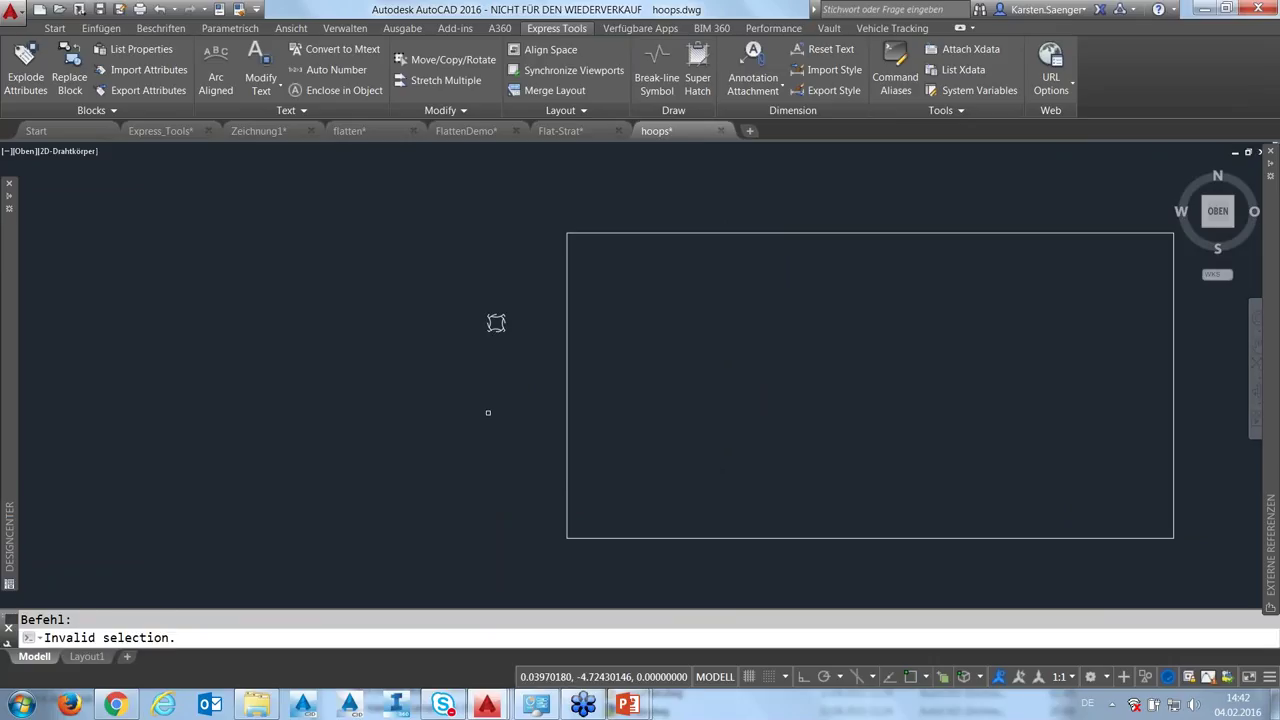
{"action": "left_click", "coordinate": [511, 365]}
{"action": "left_click", "coordinate": [474, 409]}
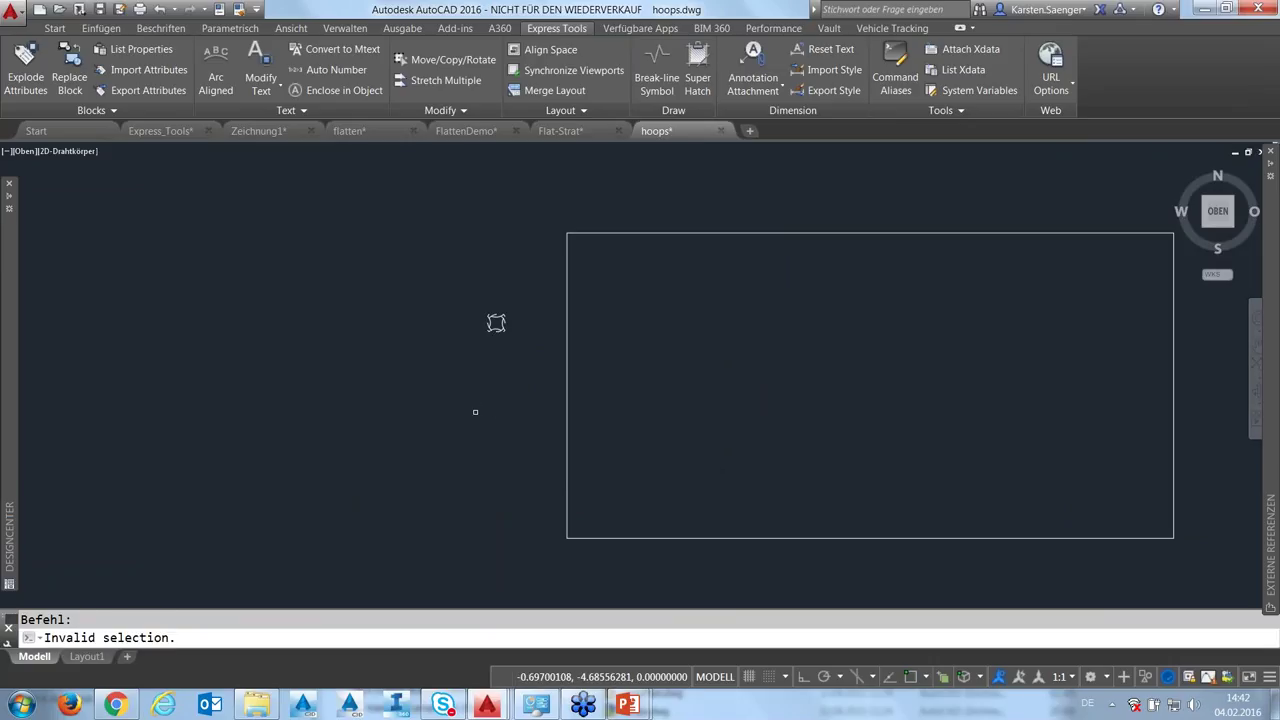
{"action": "key", "text": "Escape"}
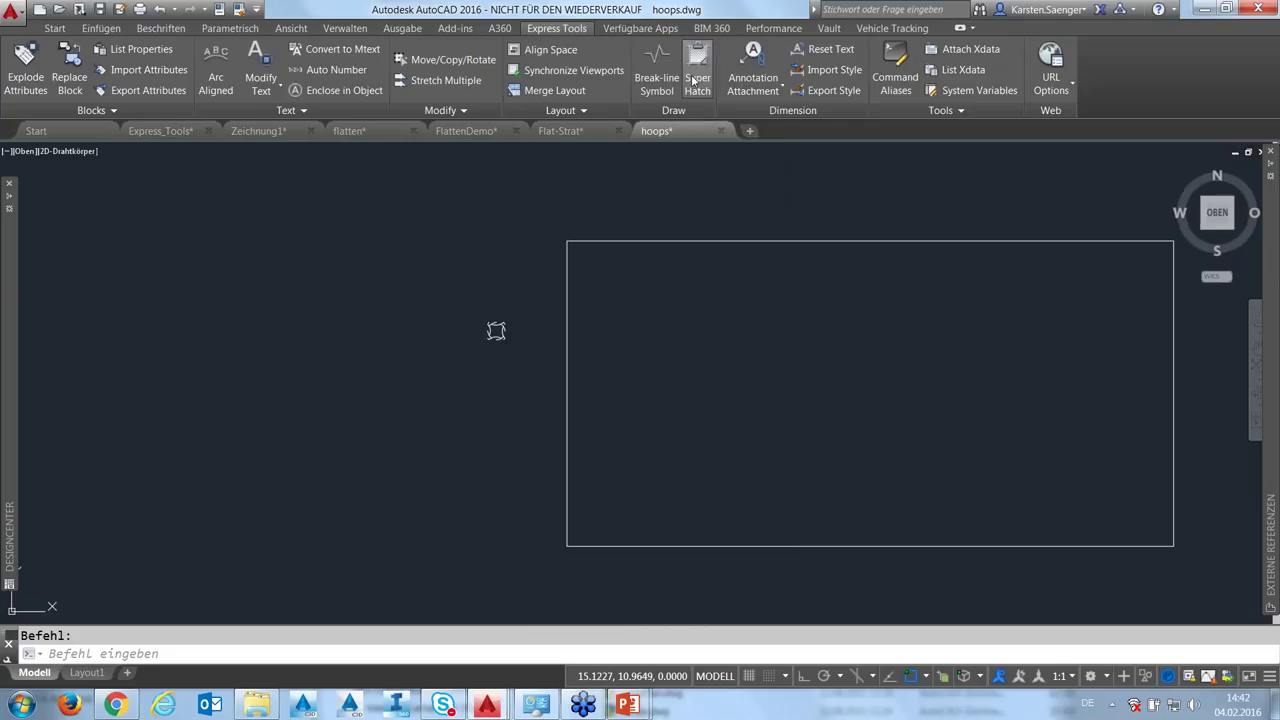
{"action": "left_click", "coordinate": [700, 78]}
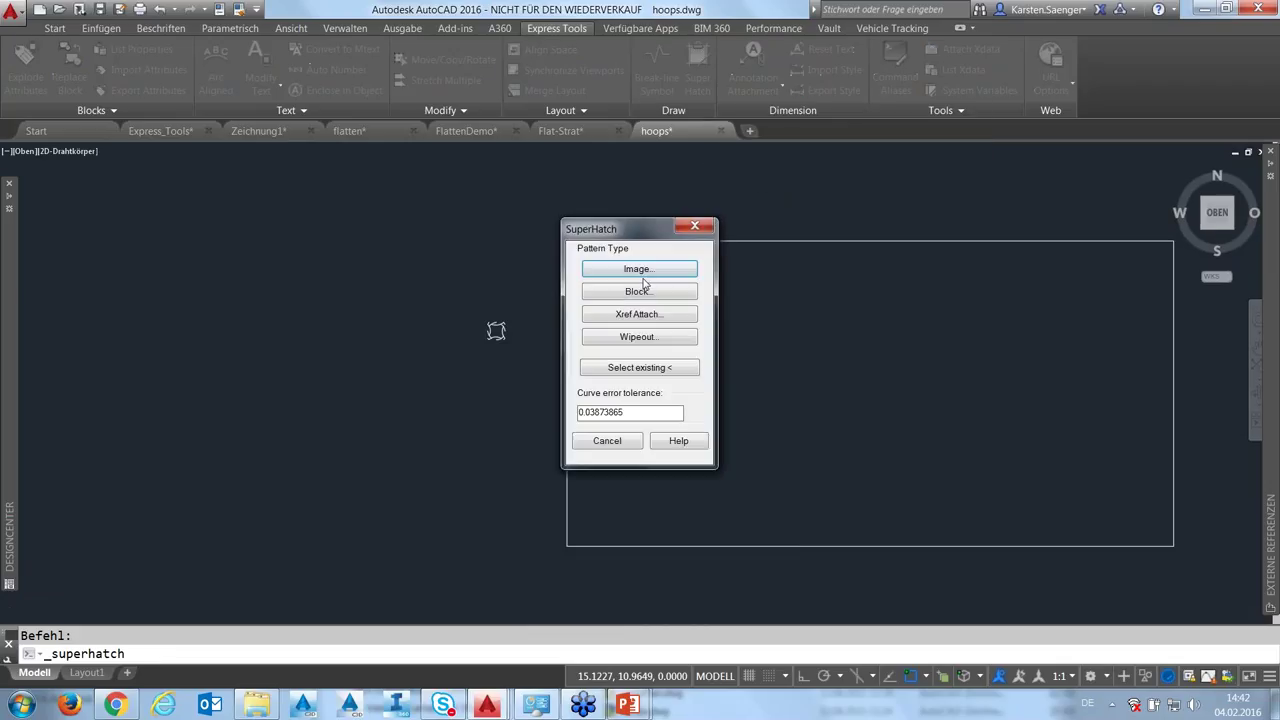
{"action": "left_click", "coordinate": [645, 291]}
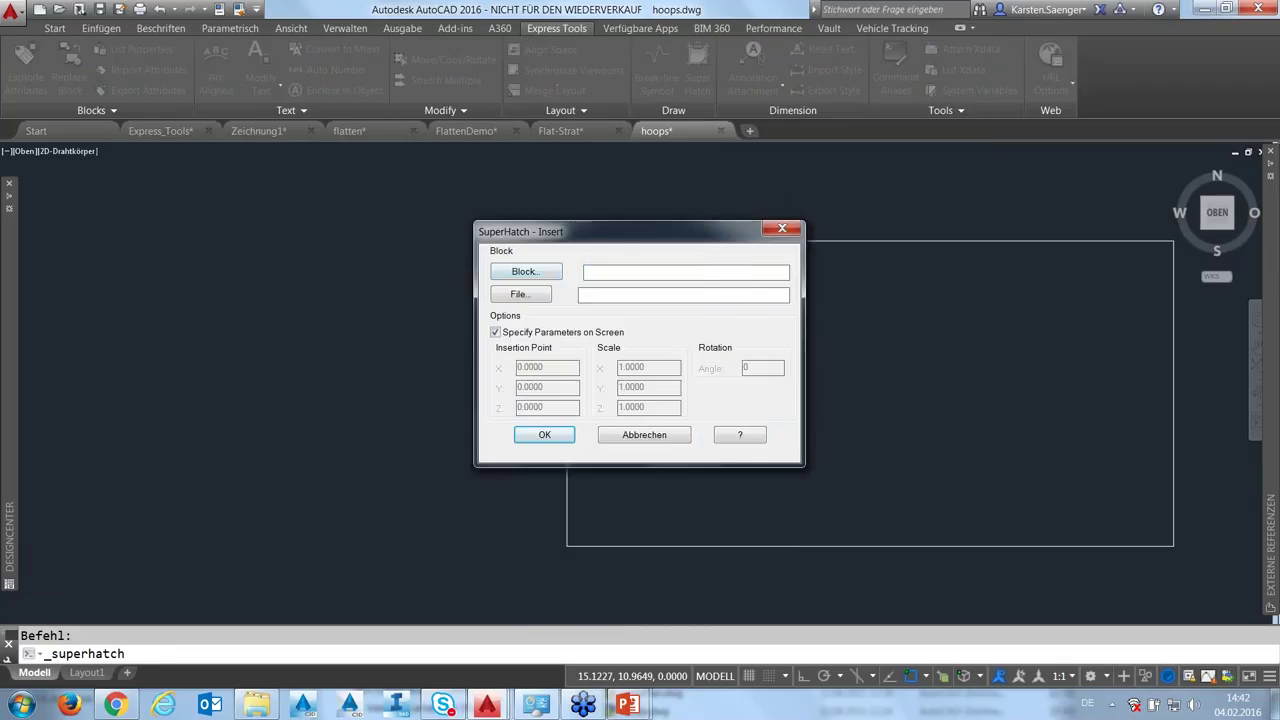
{"action": "left_click", "coordinate": [525, 271]}
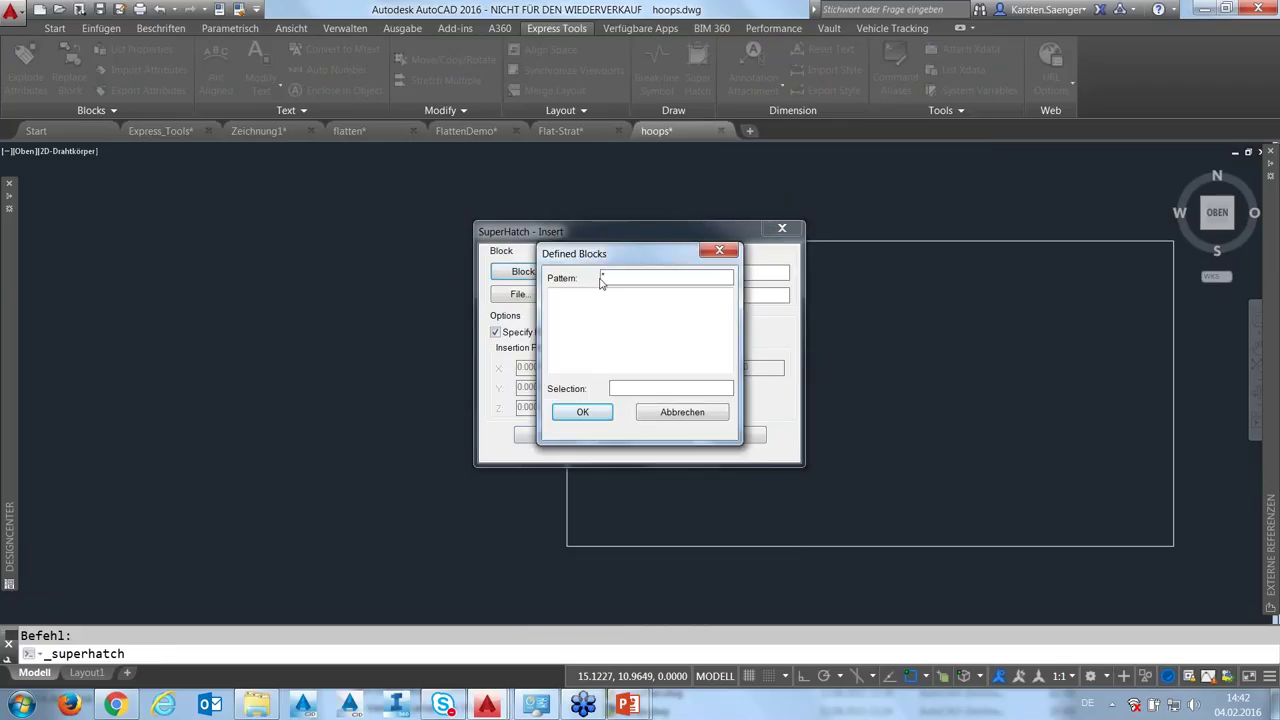
{"action": "left_click", "coordinate": [582, 412]}
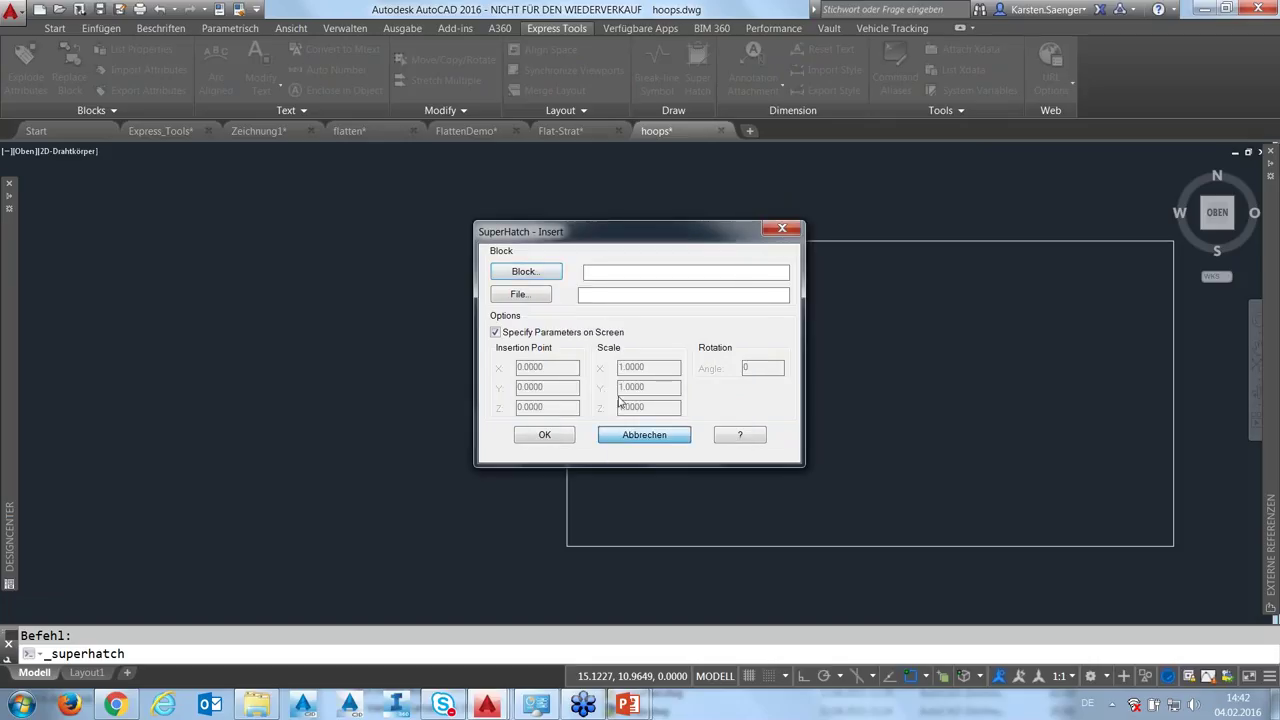
{"action": "left_click", "coordinate": [651, 434]}
{"action": "left_click", "coordinate": [603, 434]}
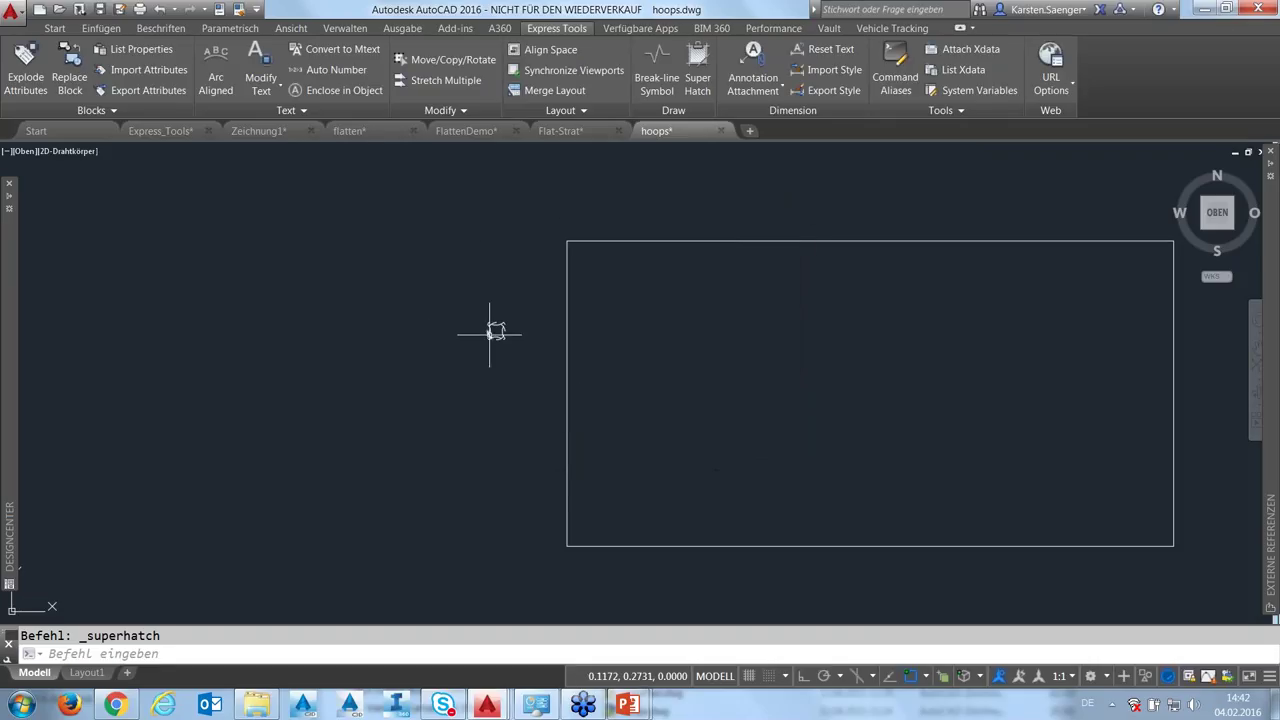
{"action": "key", "text": "Escape"}
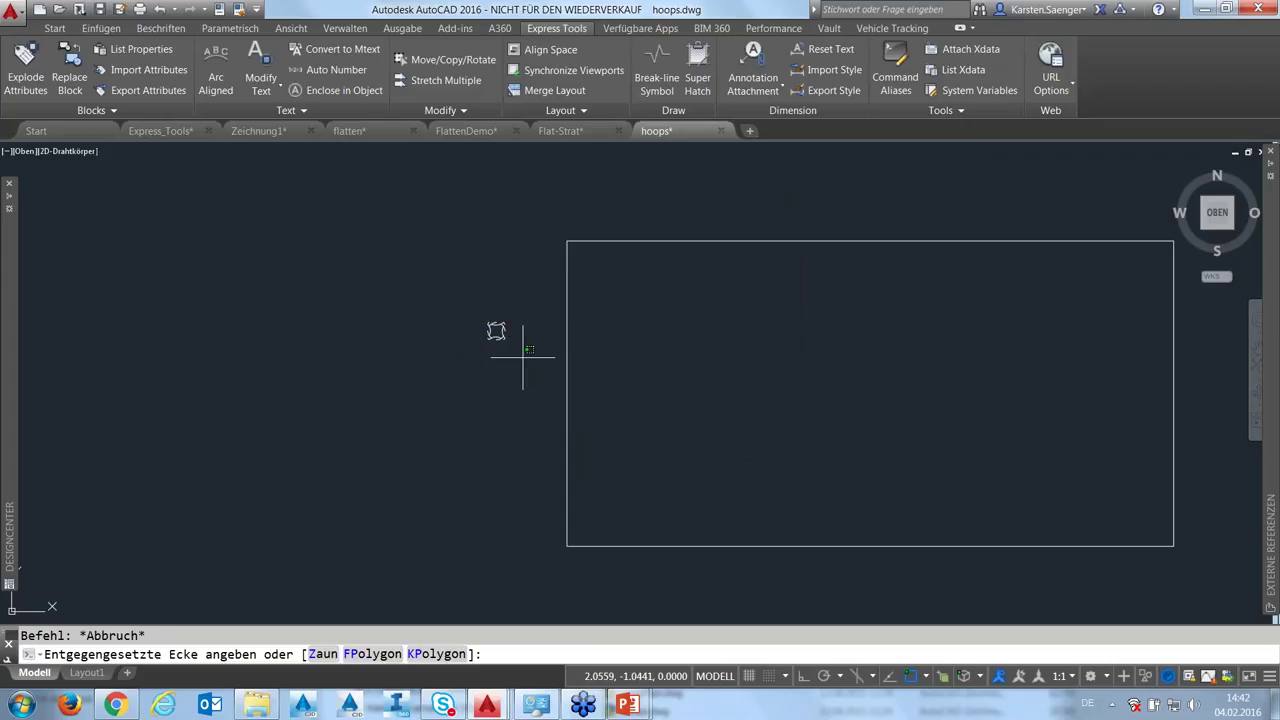
{"action": "mouse_move", "coordinate": [522, 356]}
{"action": "left_mouse_down"}
{"action": "mouse_move", "coordinate": [449, 291]}
{"action": "mouse_move", "coordinate": [494, 331]}
{"action": "left_mouse_up"}
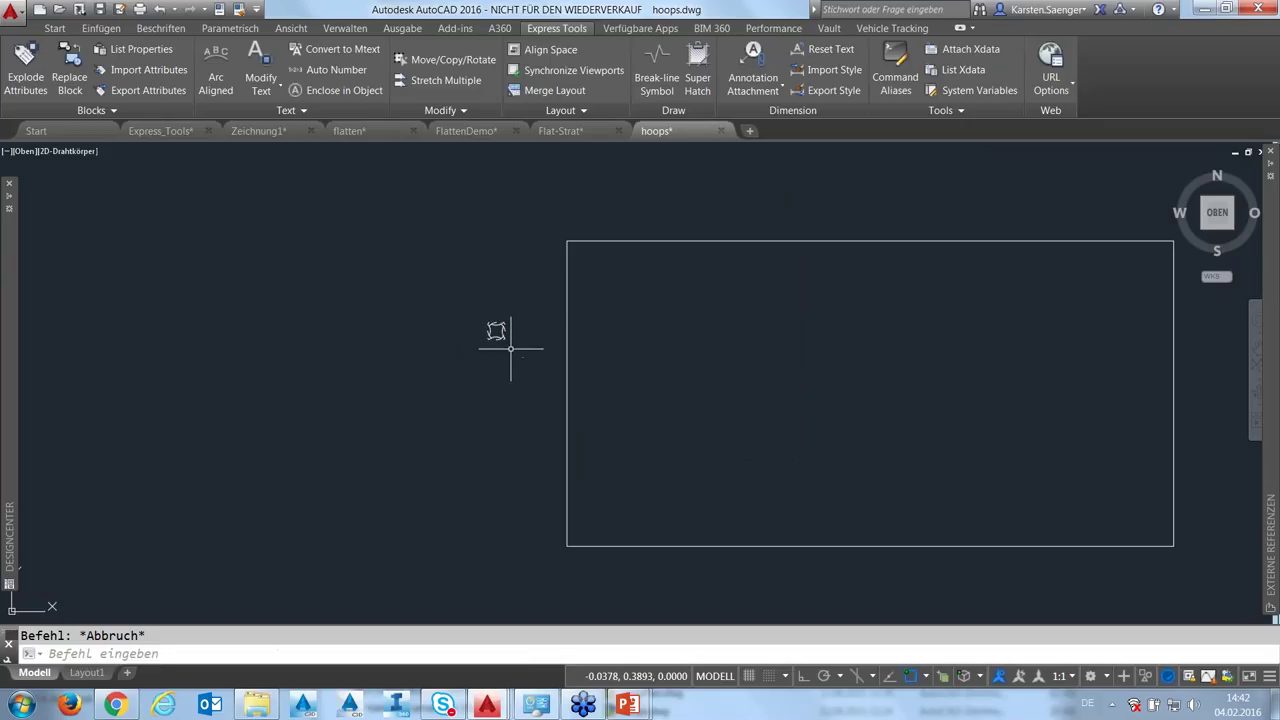
{"action": "left_click", "coordinate": [523, 360]}
{"action": "left_click", "coordinate": [443, 294]}
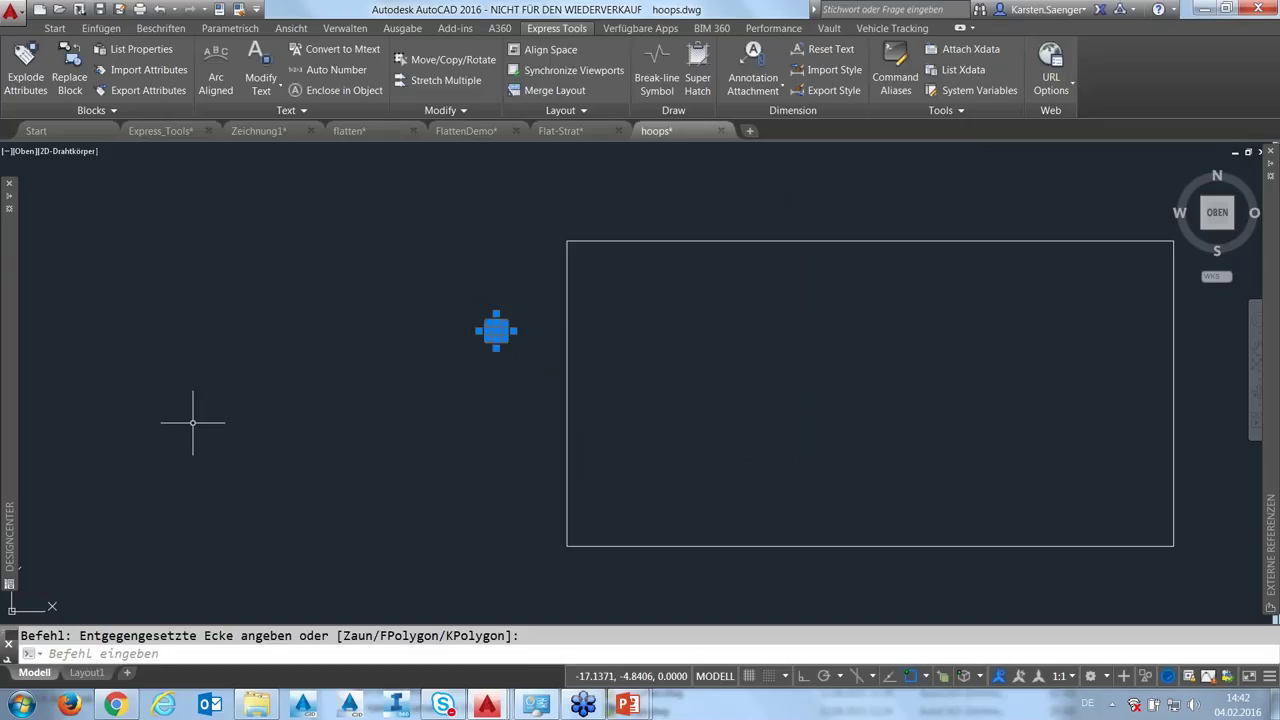
Define the hoops figure as block 'test' and confirm it in the Insert block gallery
{"action": "type", "text": "b"}
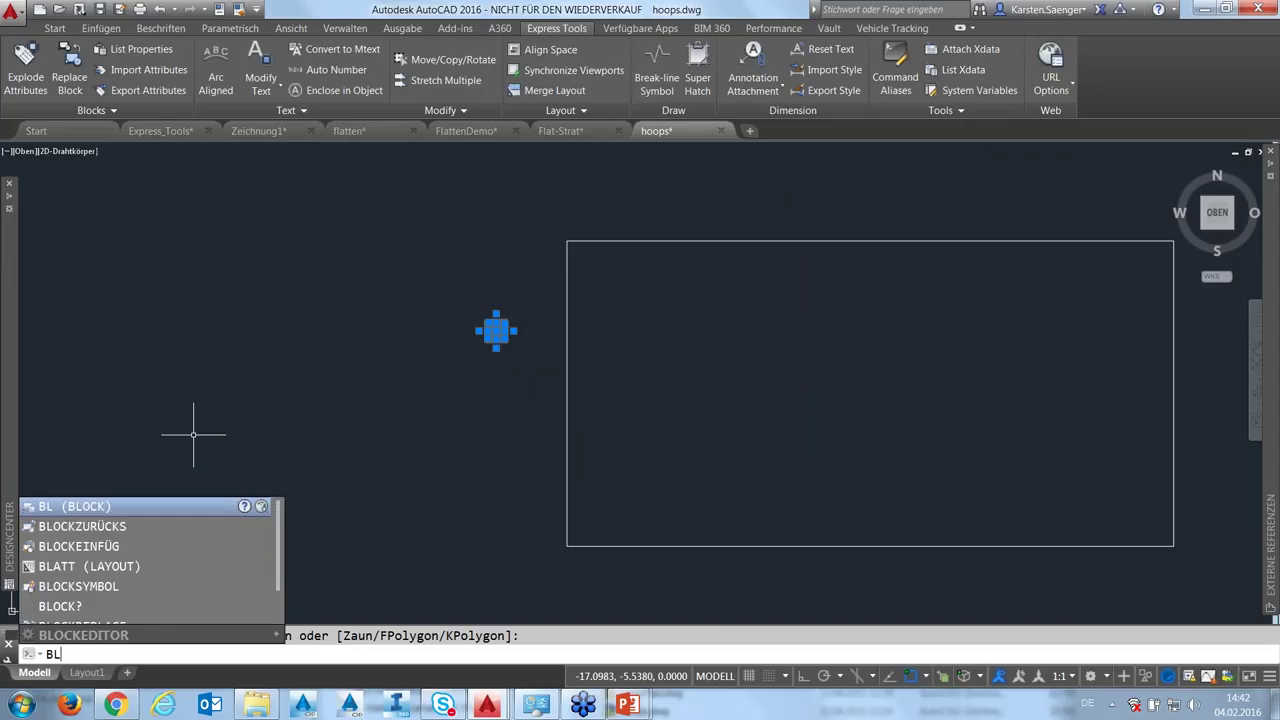
{"action": "key", "text": "Return"}
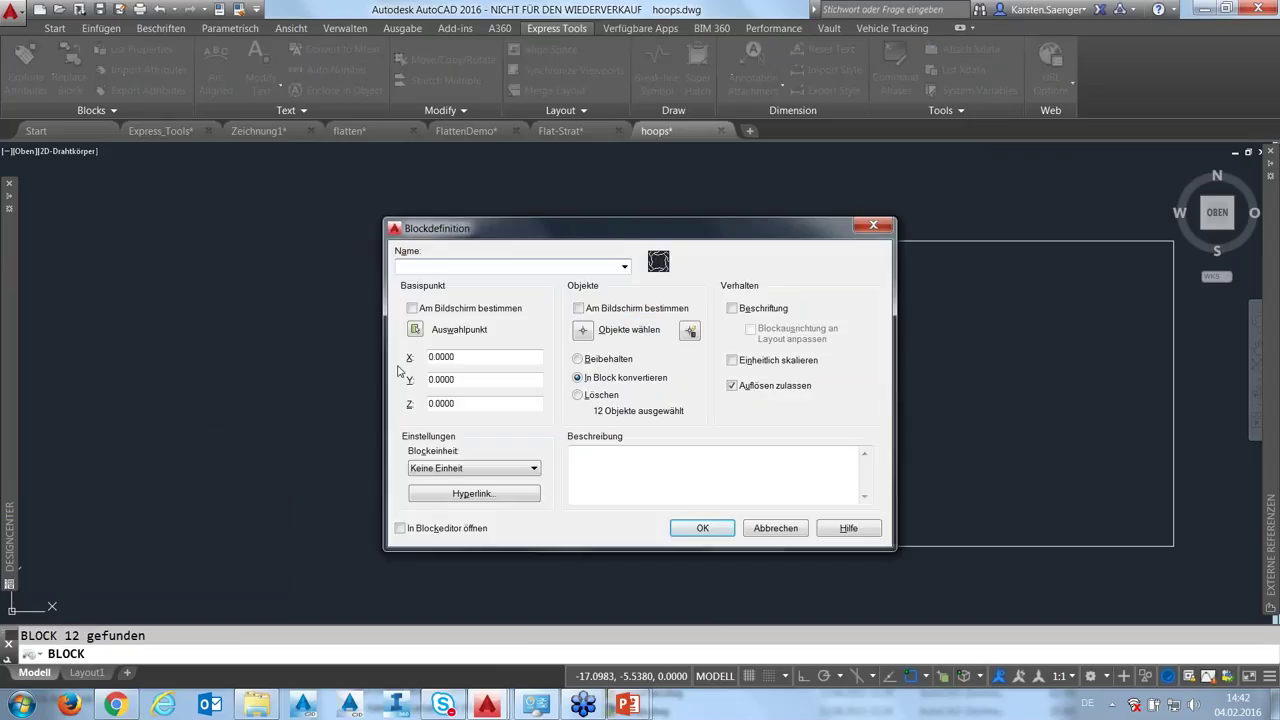
{"action": "type", "text": "test"}
{"action": "left_click", "coordinate": [433, 311]}
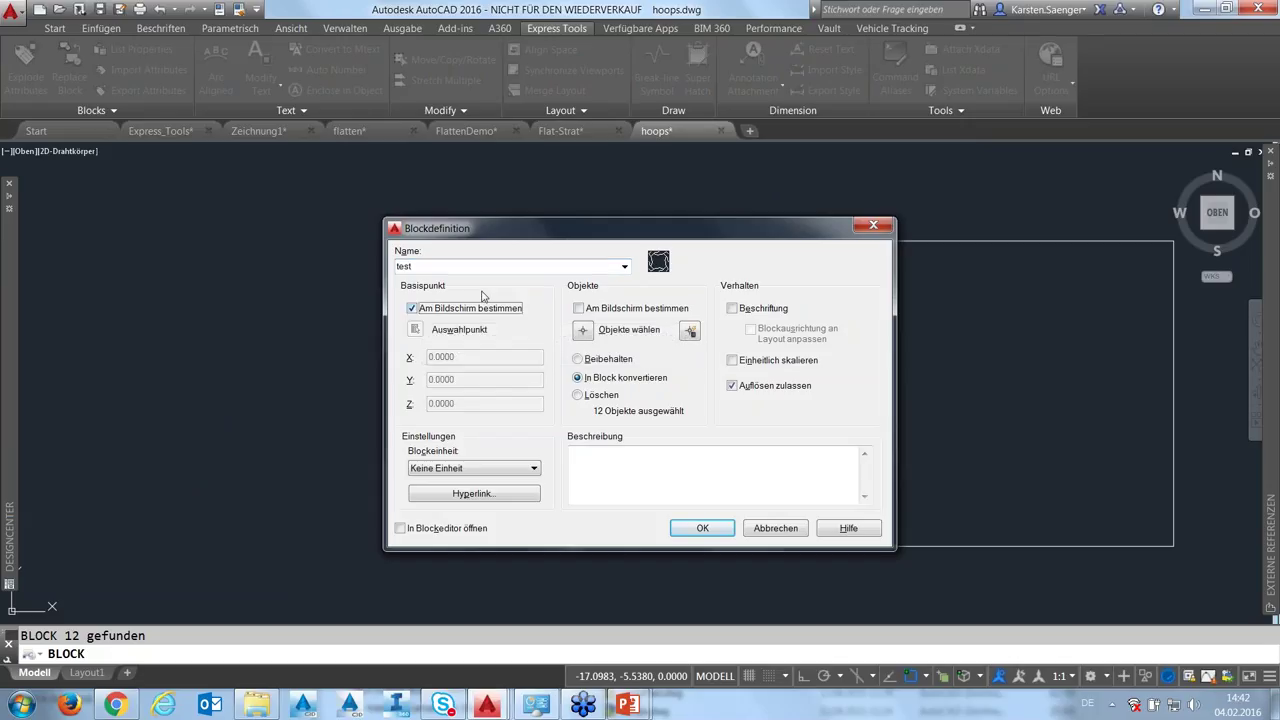
{"action": "left_click", "coordinate": [585, 312]}
{"action": "left_click", "coordinate": [579, 308]}
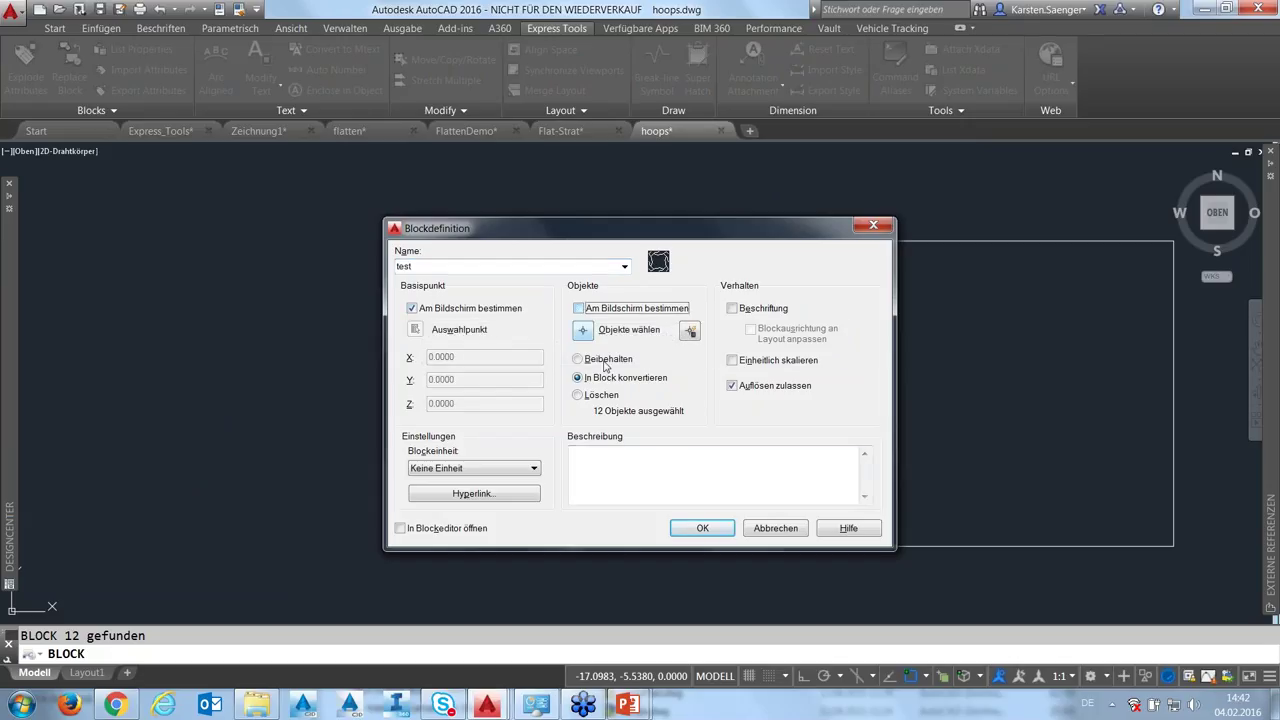
{"action": "left_click", "coordinate": [702, 528]}
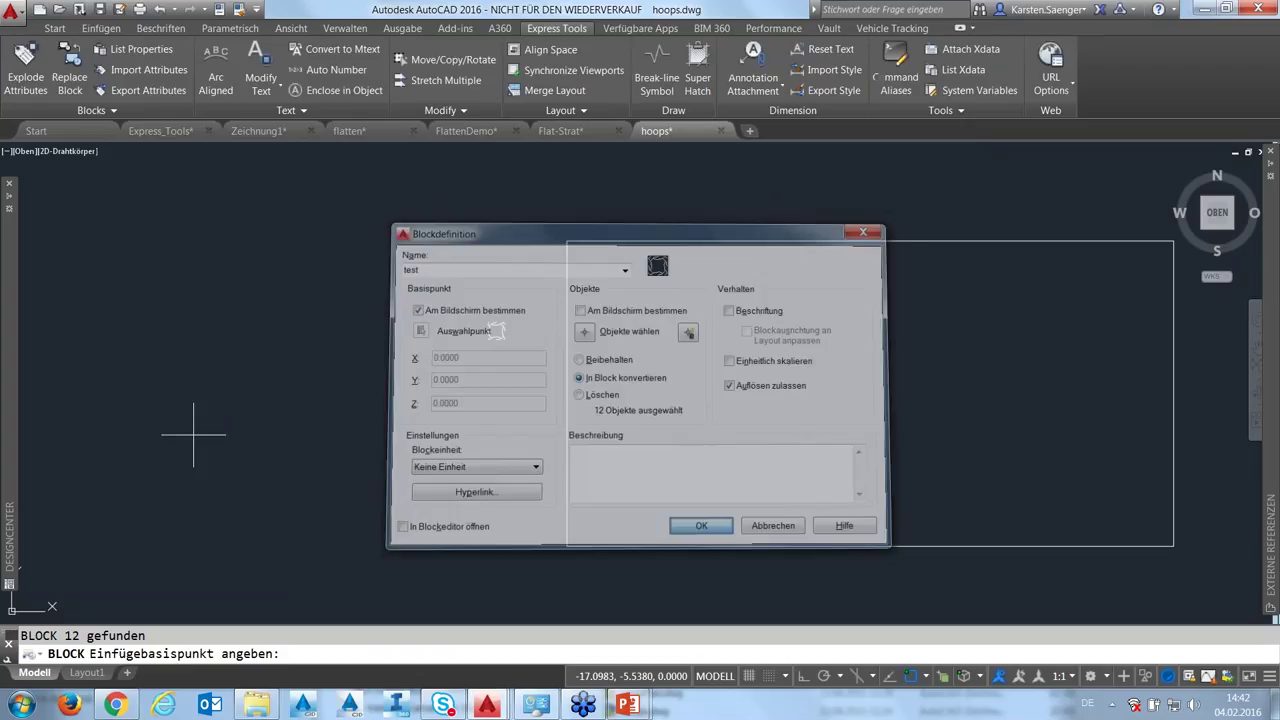
{"action": "key", "text": "Escape"}
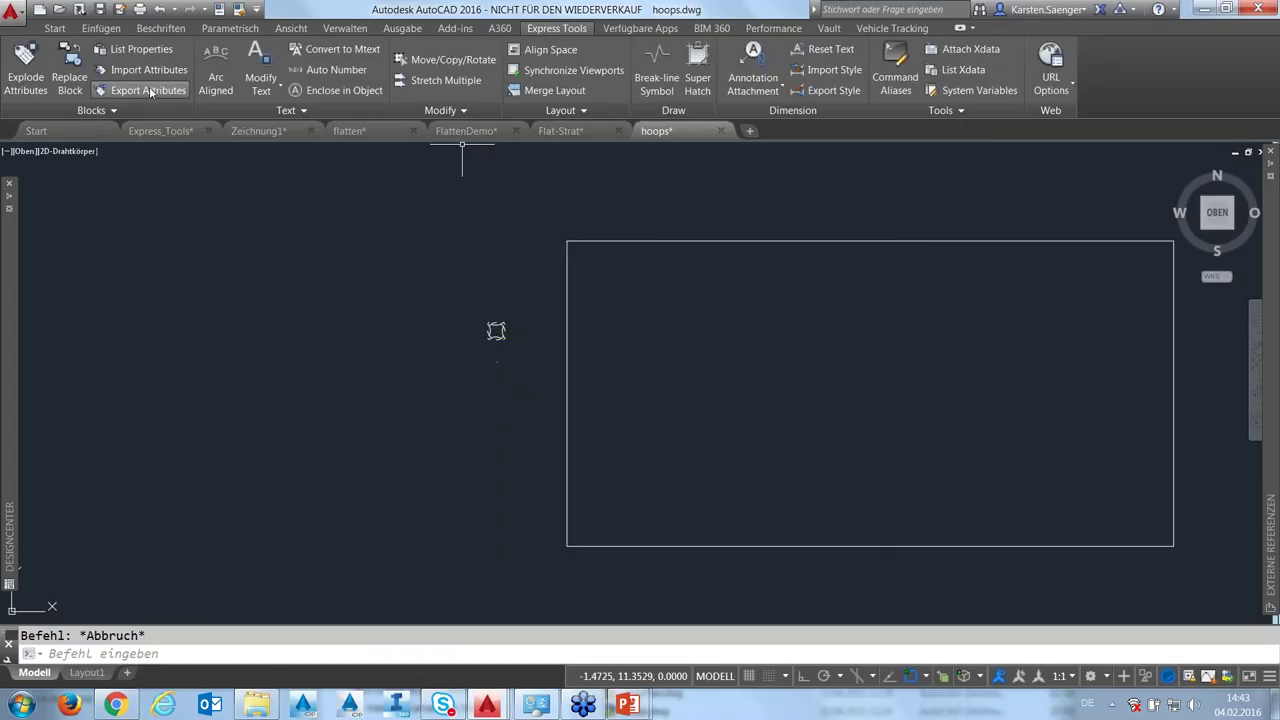
{"action": "left_click", "coordinate": [101, 28]}
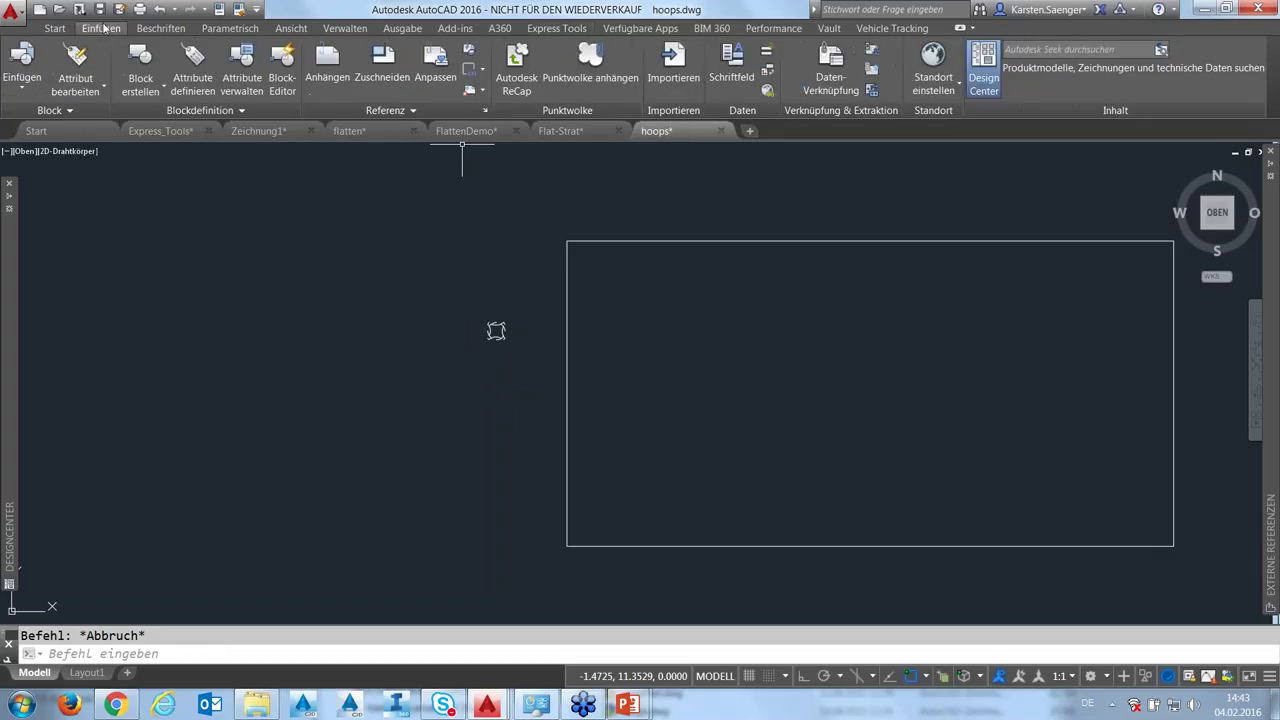
{"action": "left_click", "coordinate": [21, 62]}
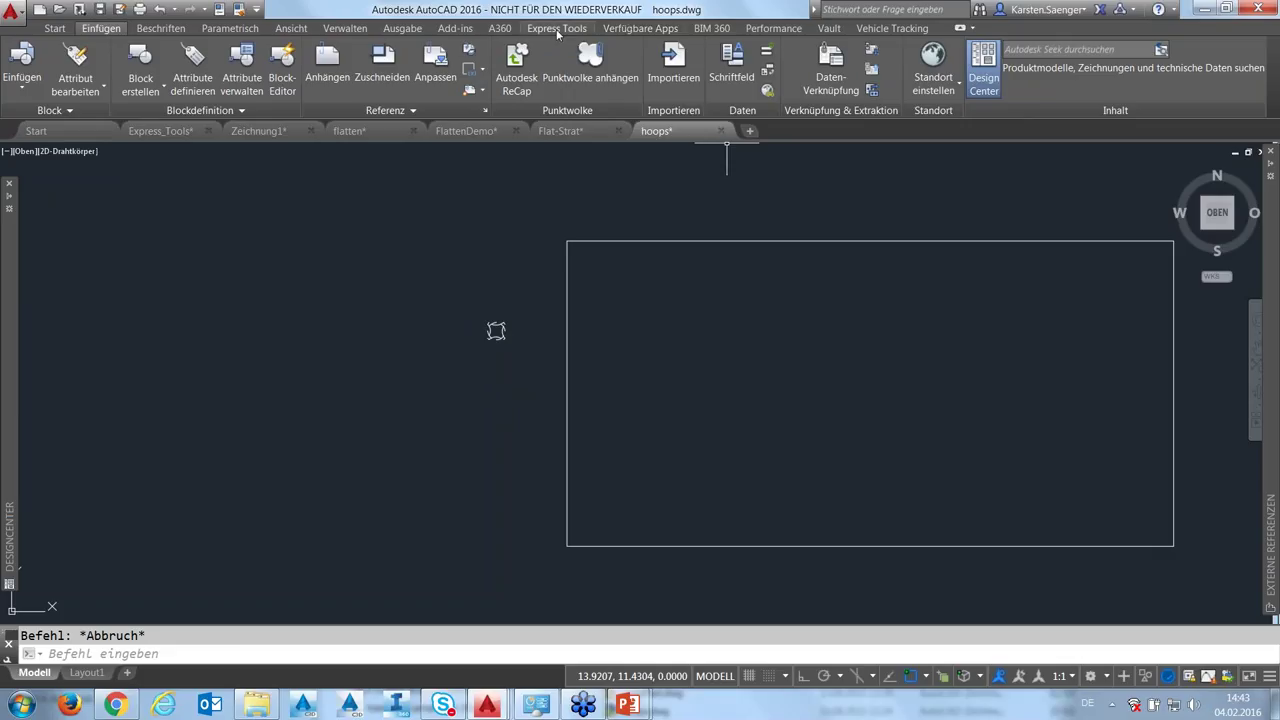
Place the test block in the rectangle at default scale, slightly rotated, as the Super Hatch tile
{"action": "left_click", "coordinate": [556, 28]}
{"action": "left_click", "coordinate": [697, 78]}
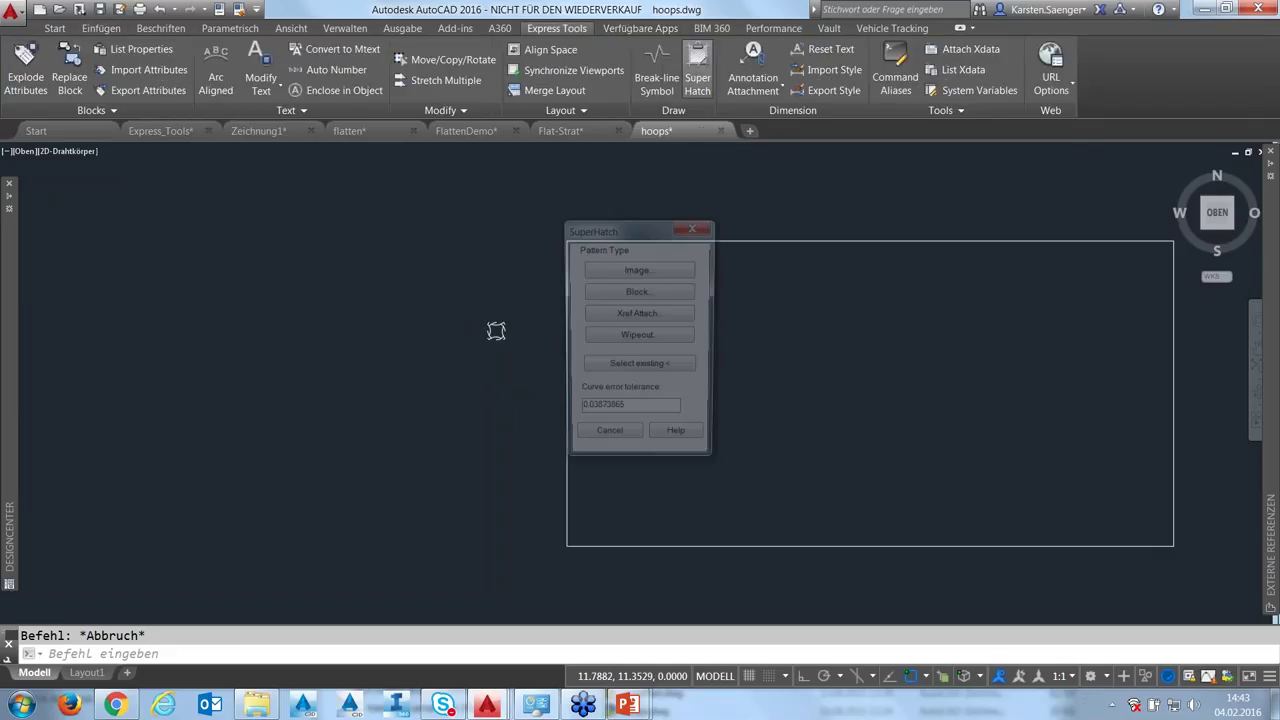
{"action": "left_click", "coordinate": [641, 300]}
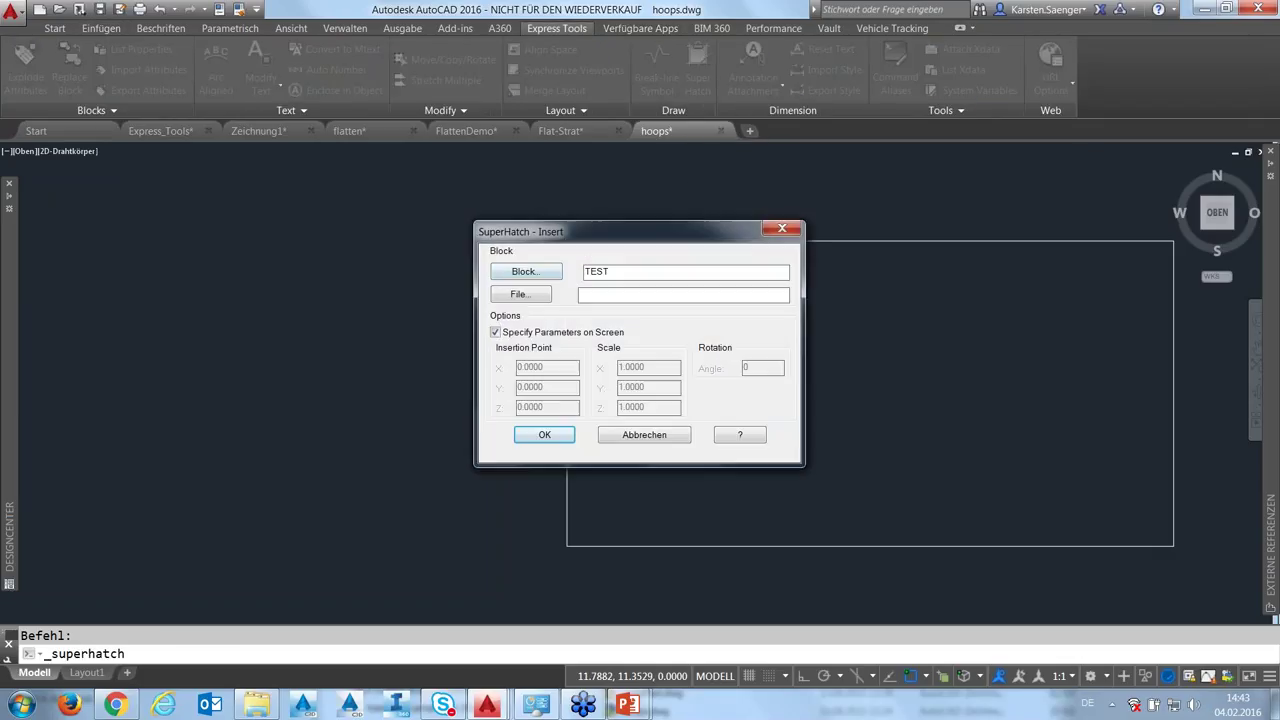
{"action": "left_click", "coordinate": [536, 440]}
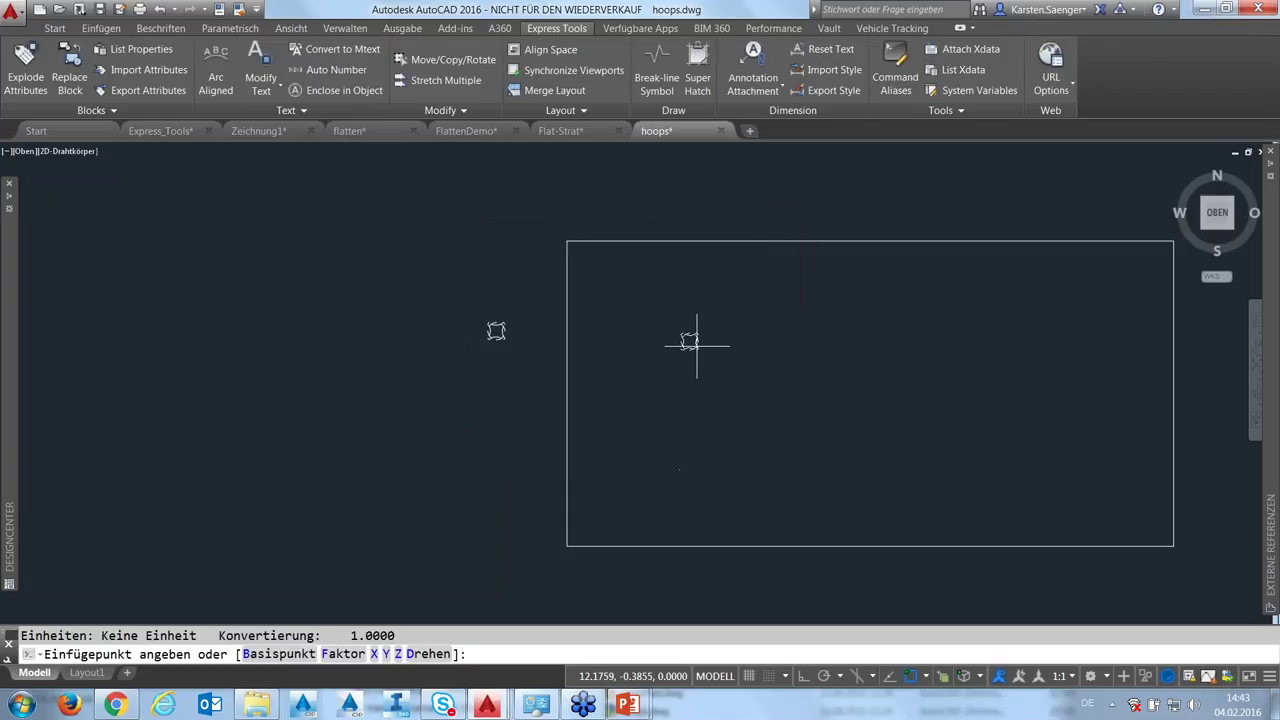
{"action": "left_click", "coordinate": [697, 346]}
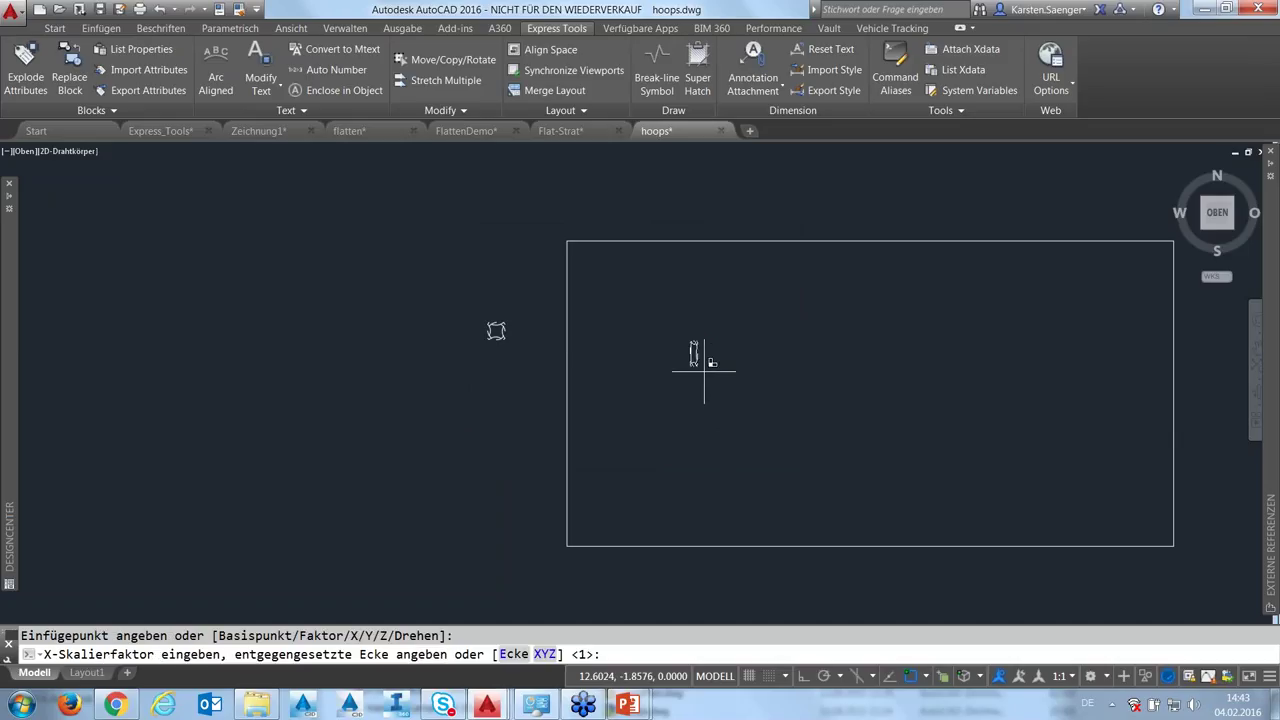
{"action": "key", "text": "Return"}
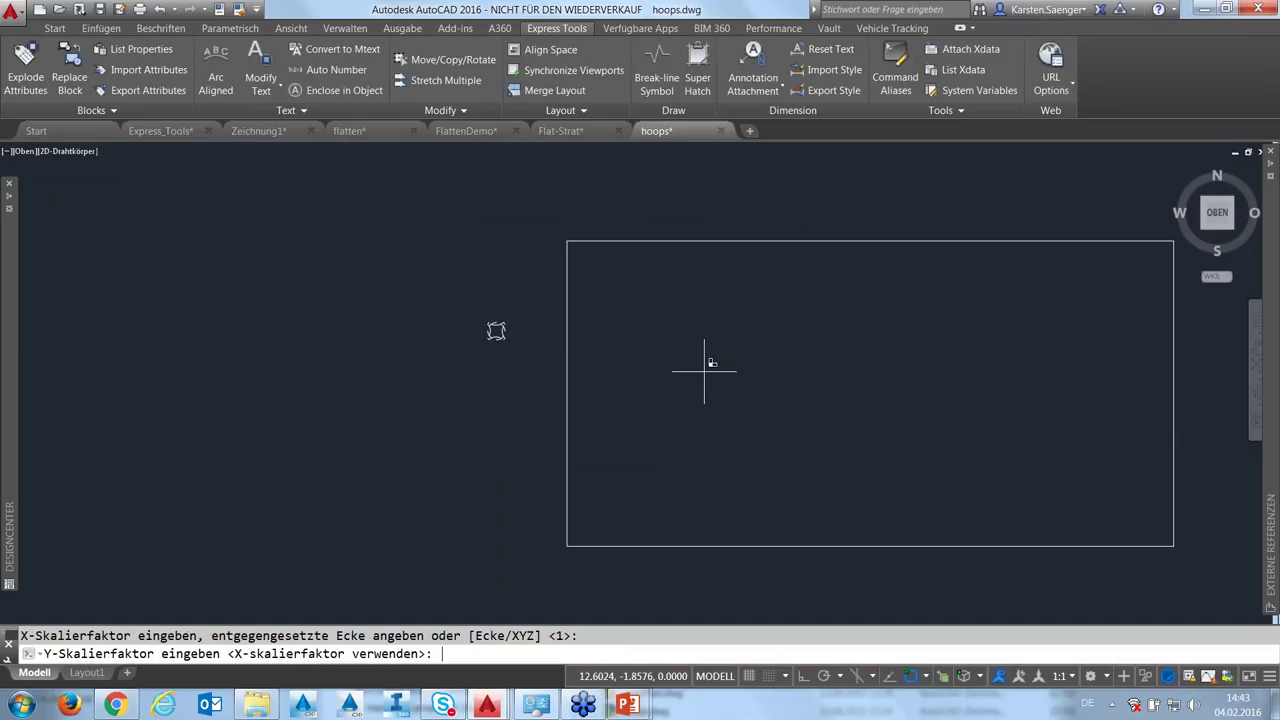
{"action": "key", "text": "Return"}
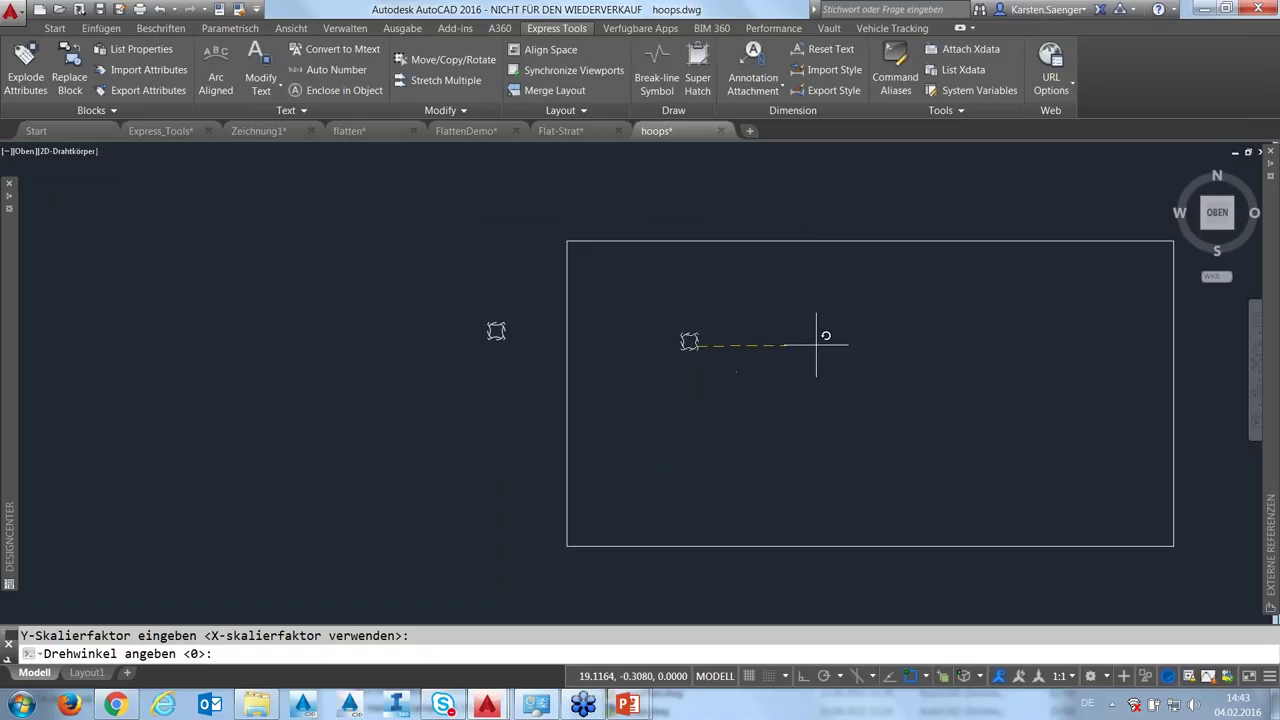
{"action": "left_click", "coordinate": [767, 392]}
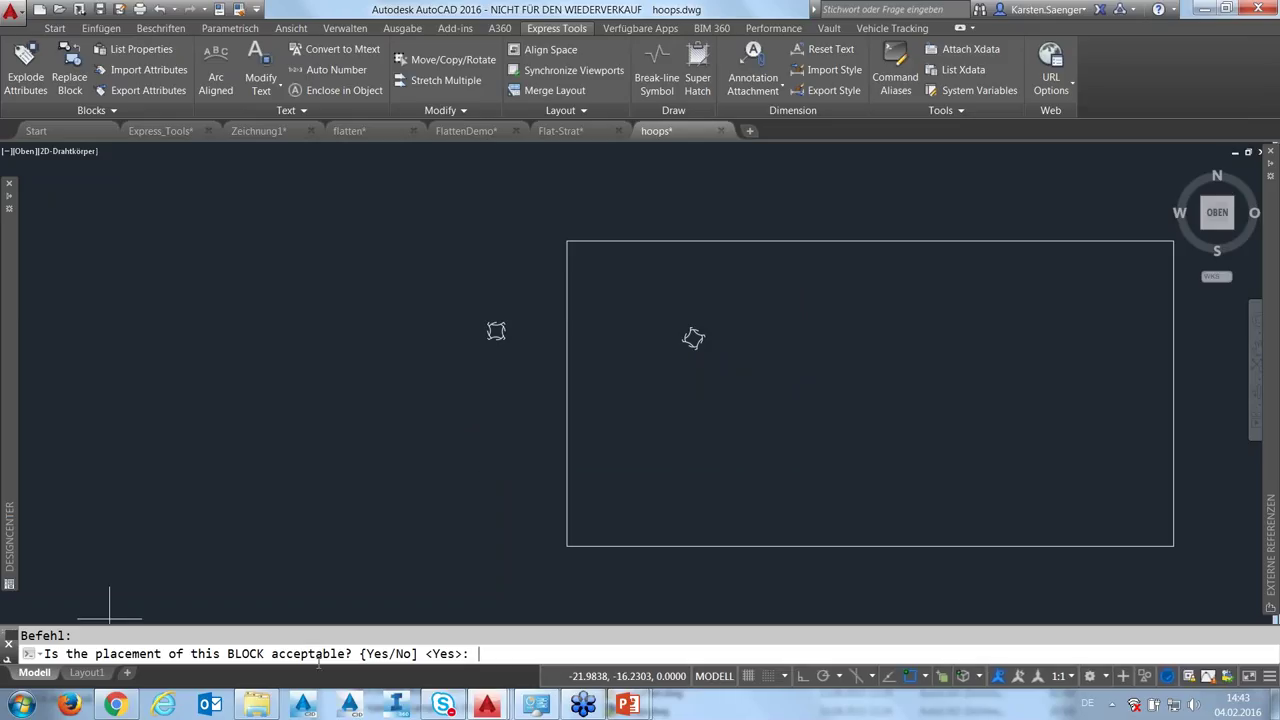
{"action": "key", "text": "Return"}
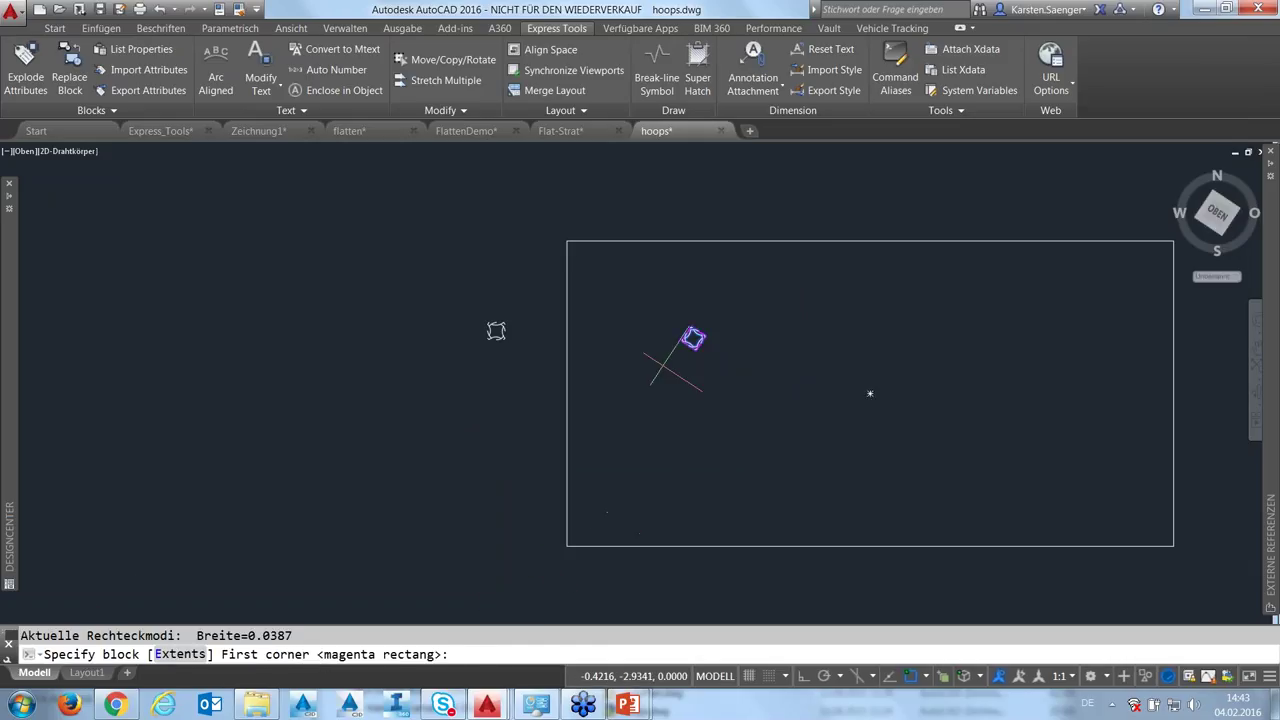
Pick the rectangle's interior as the fill area and confirm the hoop-block hatch
{"action": "scroll", "coordinate": [680, 342], "scroll_direction": "up", "scroll_amount": 2}
{"action": "scroll", "coordinate": [686, 341], "scroll_direction": "up", "scroll_amount": 3}
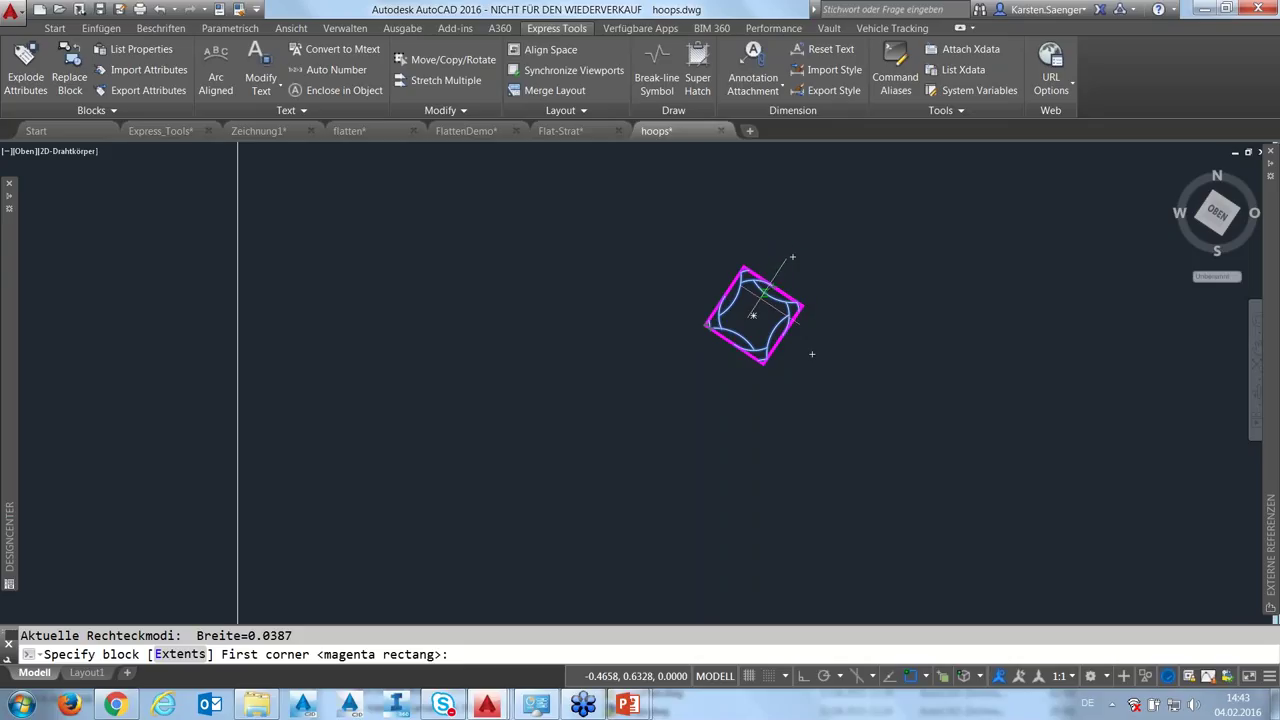
{"action": "scroll", "coordinate": [713, 433], "scroll_direction": "down", "scroll_amount": 4}
{"action": "scroll", "coordinate": [713, 455], "scroll_direction": "down", "scroll_amount": 2}
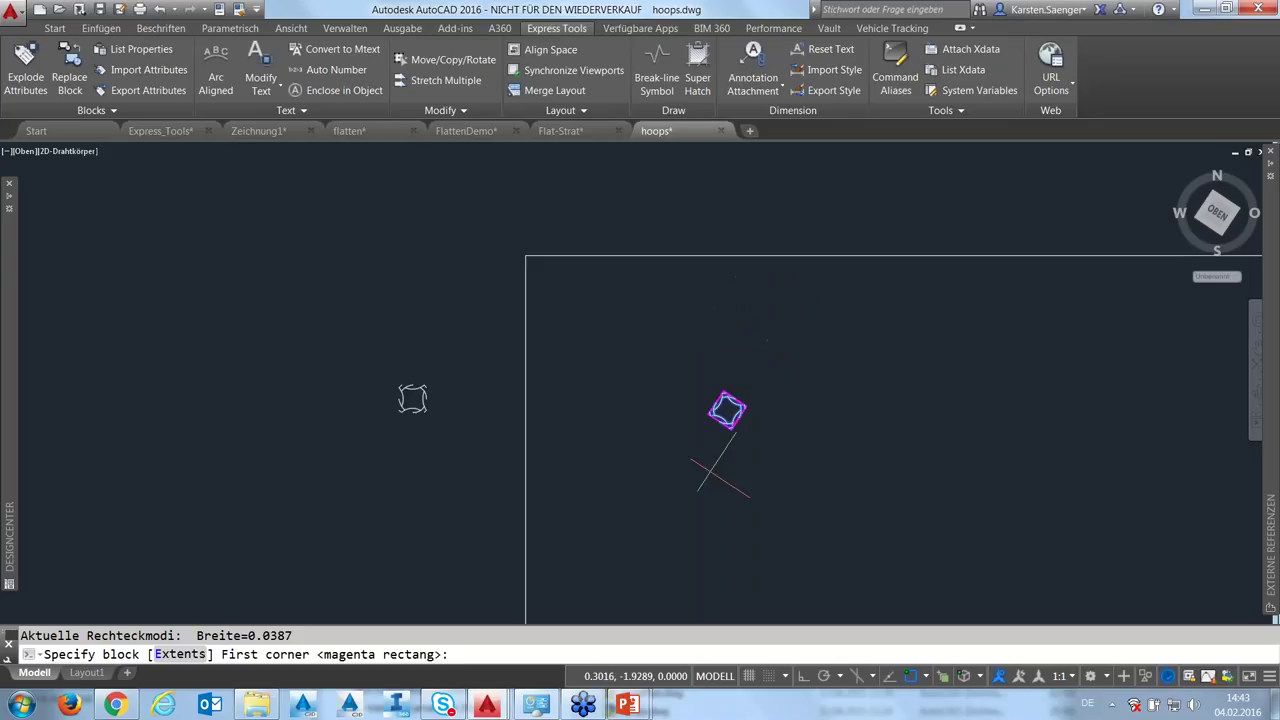
{"action": "middle_click_drag", "start_coordinate": [710, 470], "coordinate": [682, 392]}
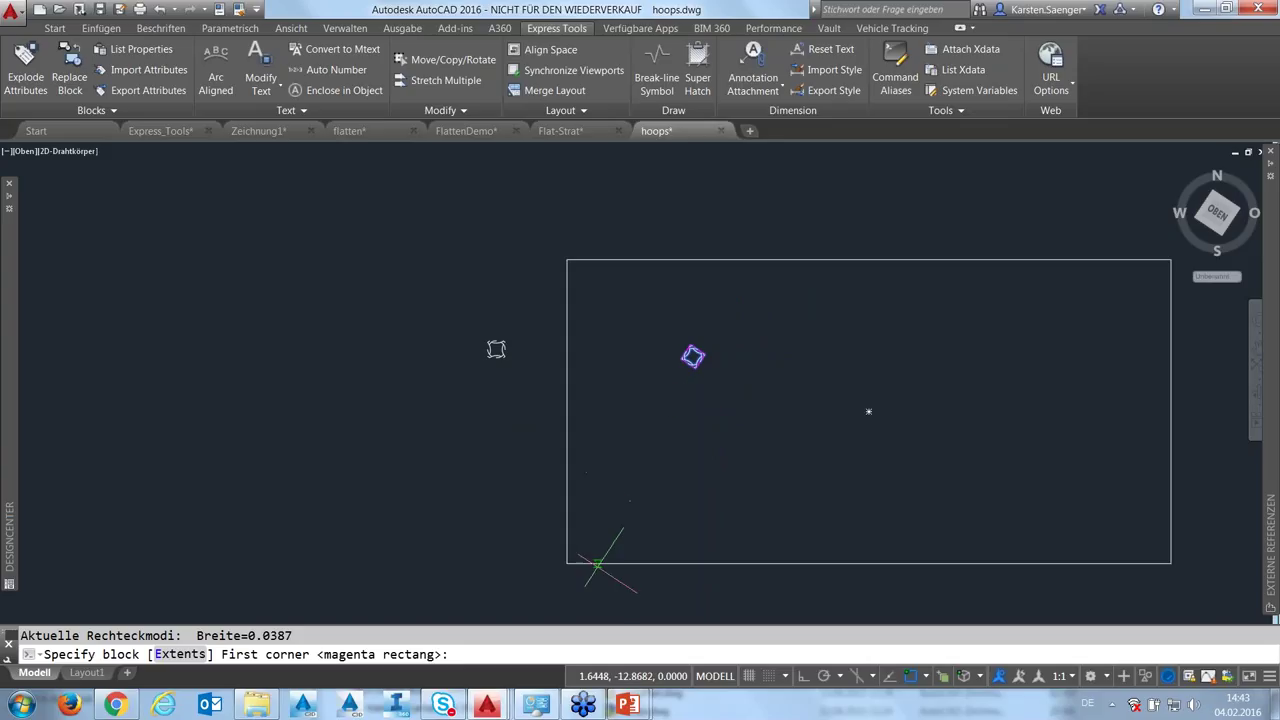
{"action": "left_click", "coordinate": [595, 563]}
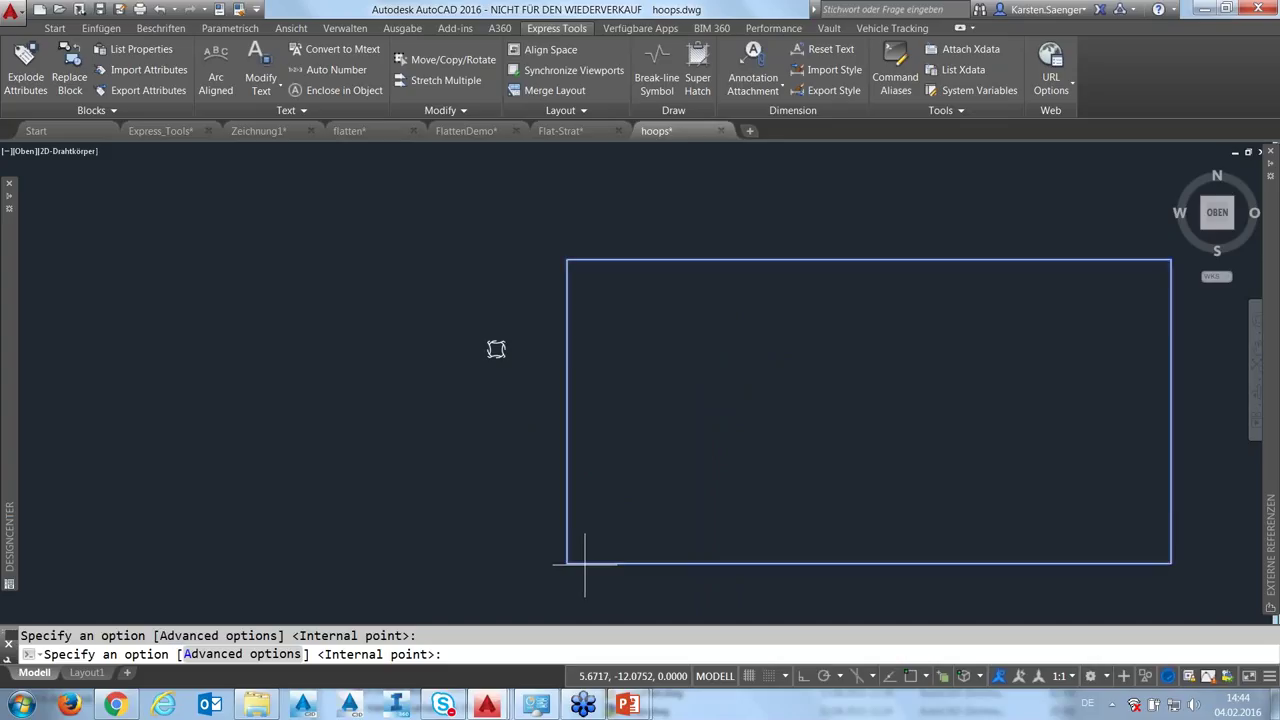
{"action": "key", "text": "Return"}
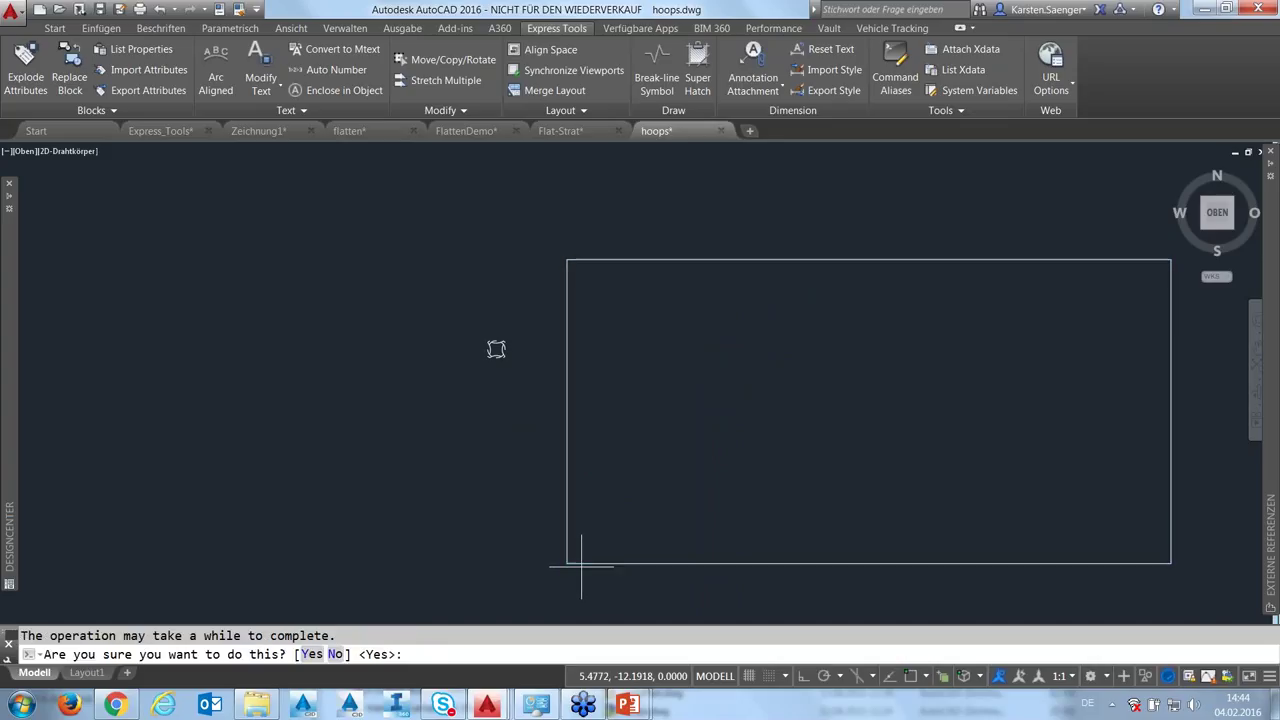
{"action": "key", "text": "Return"}
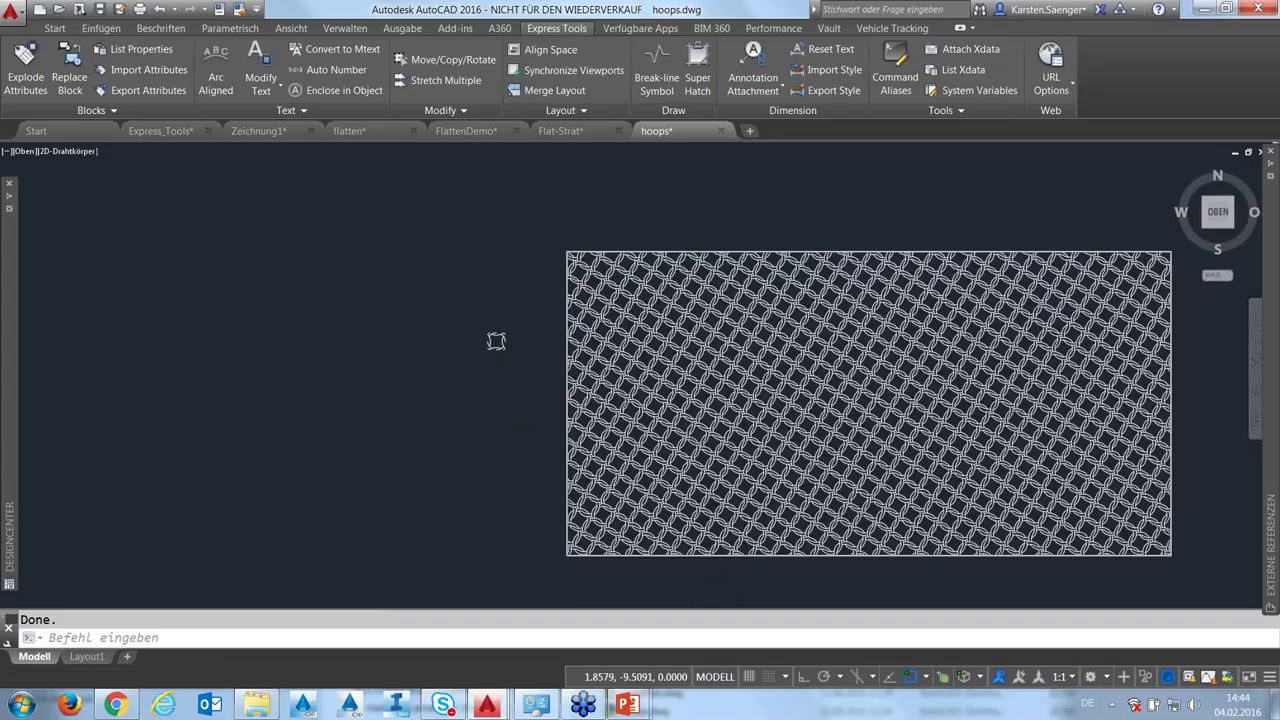
Zoom and pan around the hatched rectangle to inspect the hoop pattern
{"action": "scroll", "coordinate": [520, 512], "scroll_direction": "down", "scroll_amount": 2}
{"action": "middle_click_drag", "start_coordinate": [505, 405], "coordinate": [420, 351]}
{"action": "scroll", "coordinate": [323, 304], "scroll_direction": "up", "scroll_amount": 2}
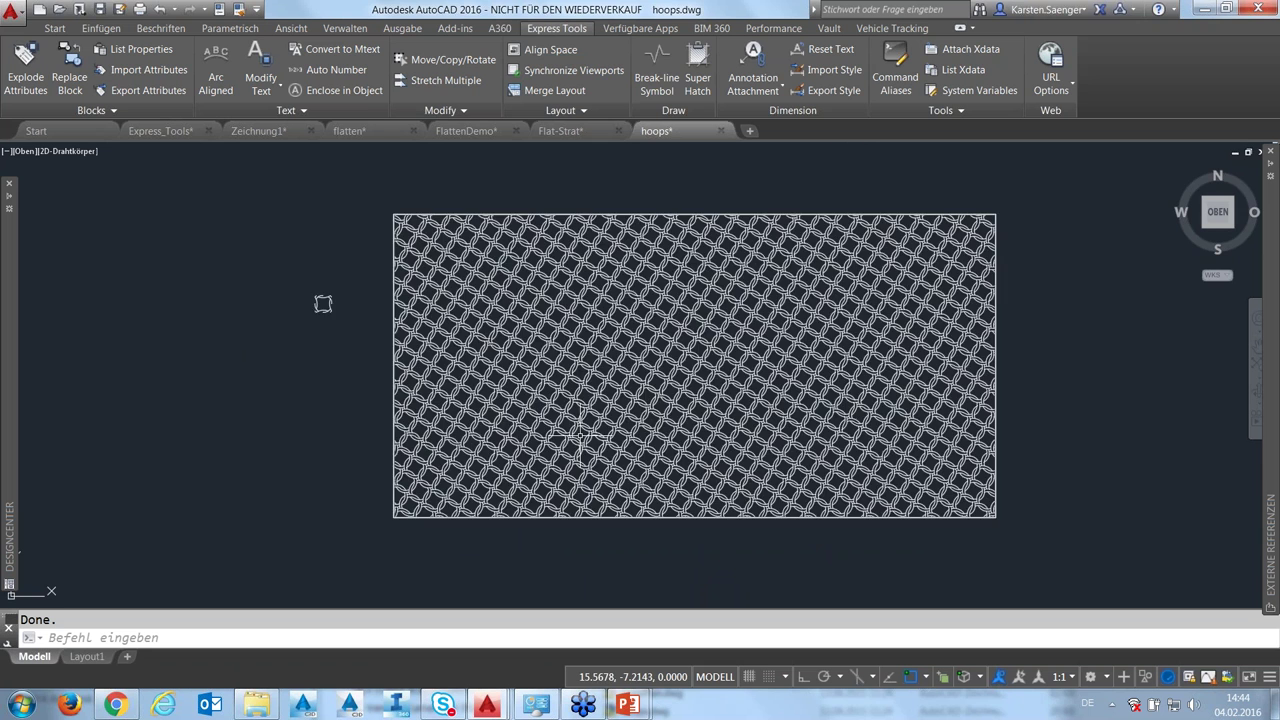
{"action": "scroll", "coordinate": [580, 437], "scroll_direction": "up", "scroll_amount": 2}
{"action": "scroll", "coordinate": [580, 432], "scroll_direction": "down", "scroll_amount": 2}
{"action": "middle_click_drag", "start_coordinate": [580, 432], "coordinate": [590, 460]}
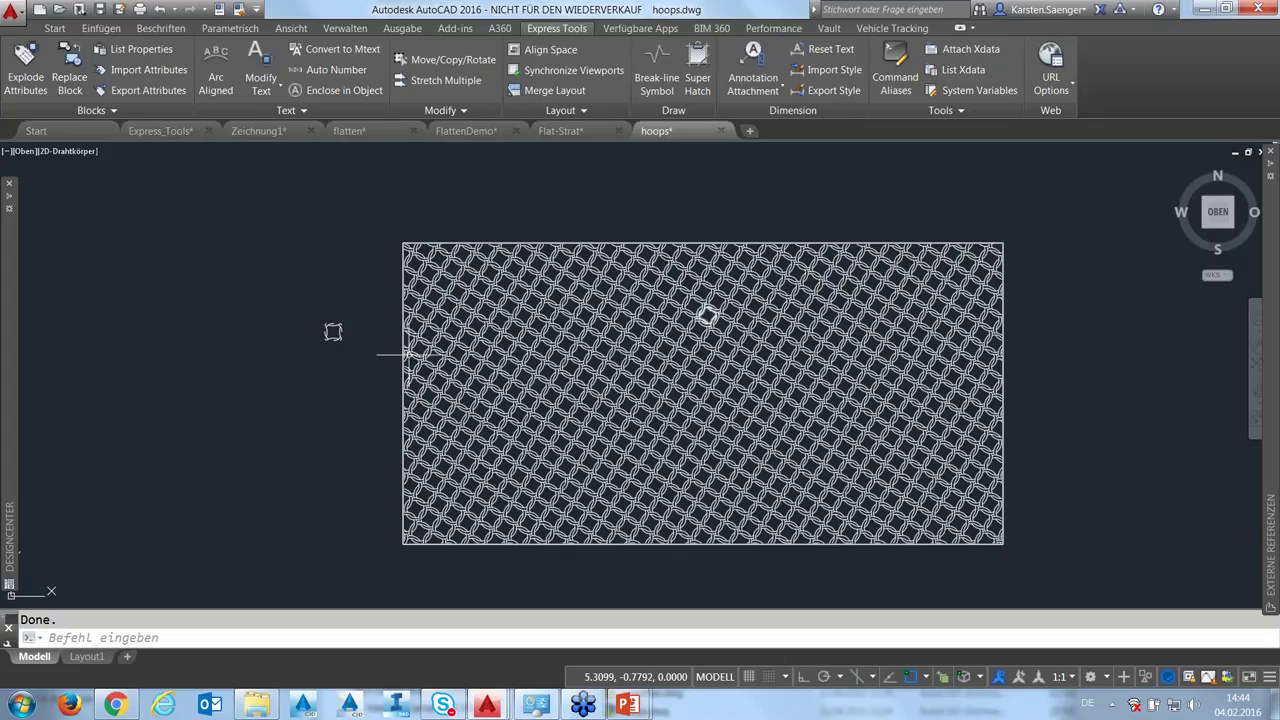
{"action": "scroll", "coordinate": [300, 423], "scroll_direction": "down", "scroll_amount": 1}
{"action": "middle_click_drag", "start_coordinate": [320, 366], "coordinate": [385, 361]}
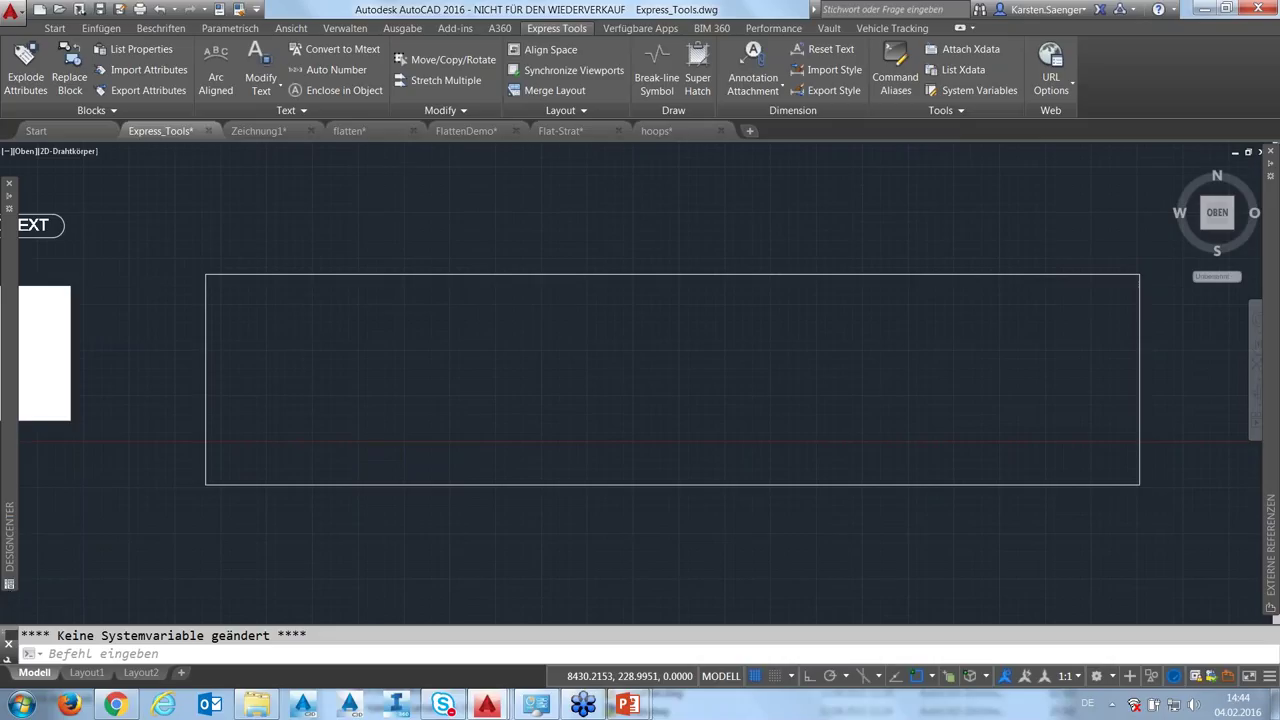
Add a Break-line Symbol across the double lines, placed at the midpoint
{"action": "scroll", "coordinate": [613, 230], "scroll_direction": "down", "scroll_amount": 2}
{"action": "scroll", "coordinate": [626, 314], "scroll_direction": "down", "scroll_amount": 2}
{"action": "scroll", "coordinate": [593, 360], "scroll_direction": "down", "scroll_amount": 1}
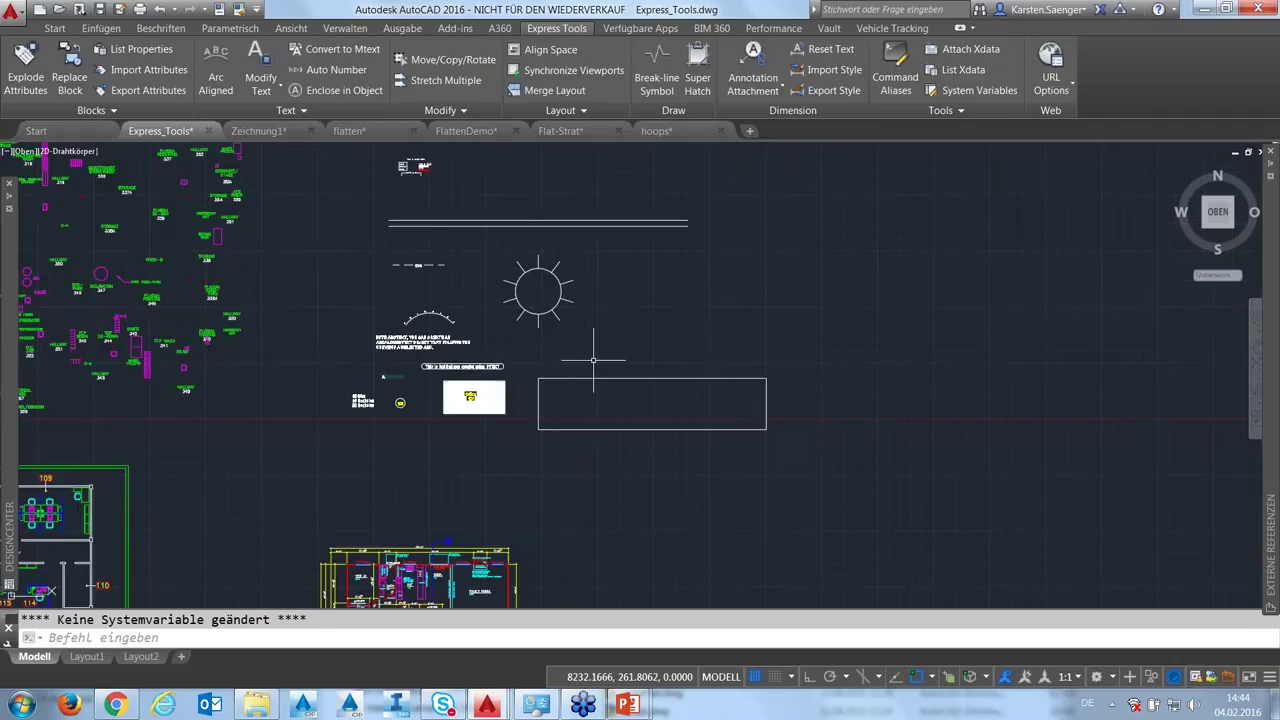
{"action": "scroll", "coordinate": [586, 288], "scroll_direction": "up", "scroll_amount": 4}
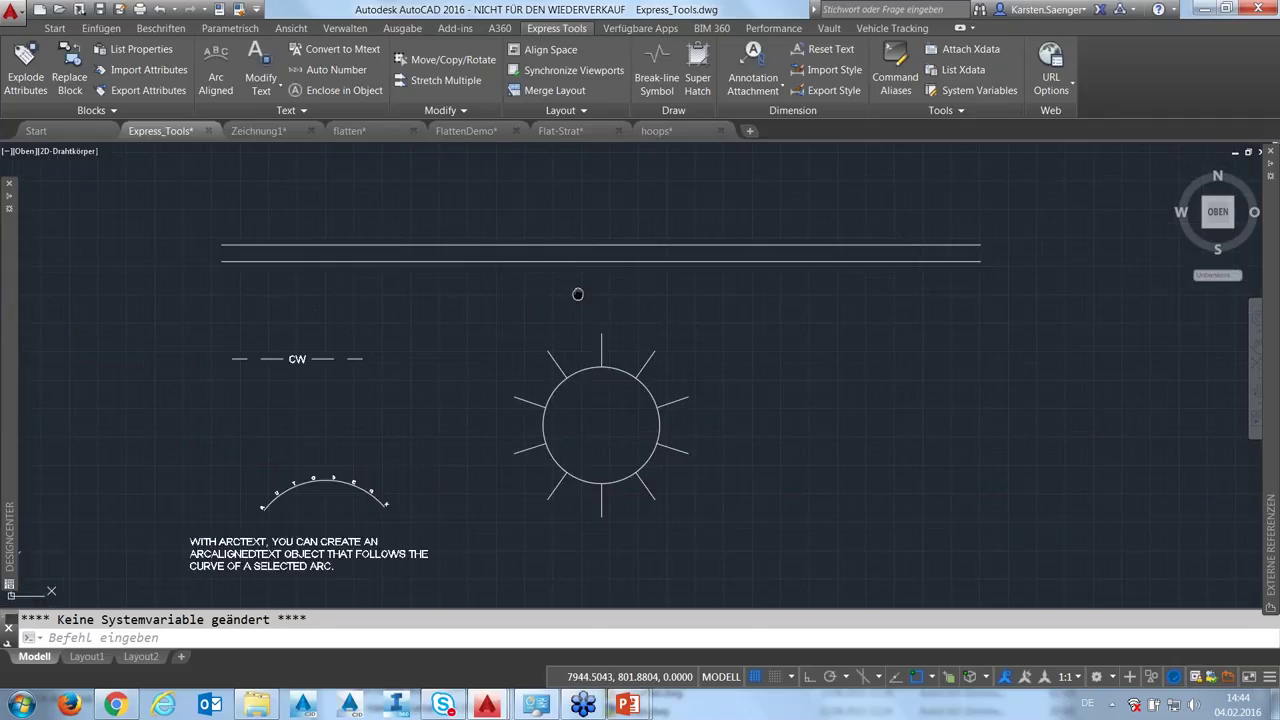
{"action": "scroll", "coordinate": [605, 345], "scroll_direction": "up", "scroll_amount": 1}
{"action": "scroll", "coordinate": [609, 340], "scroll_direction": "up", "scroll_amount": 2}
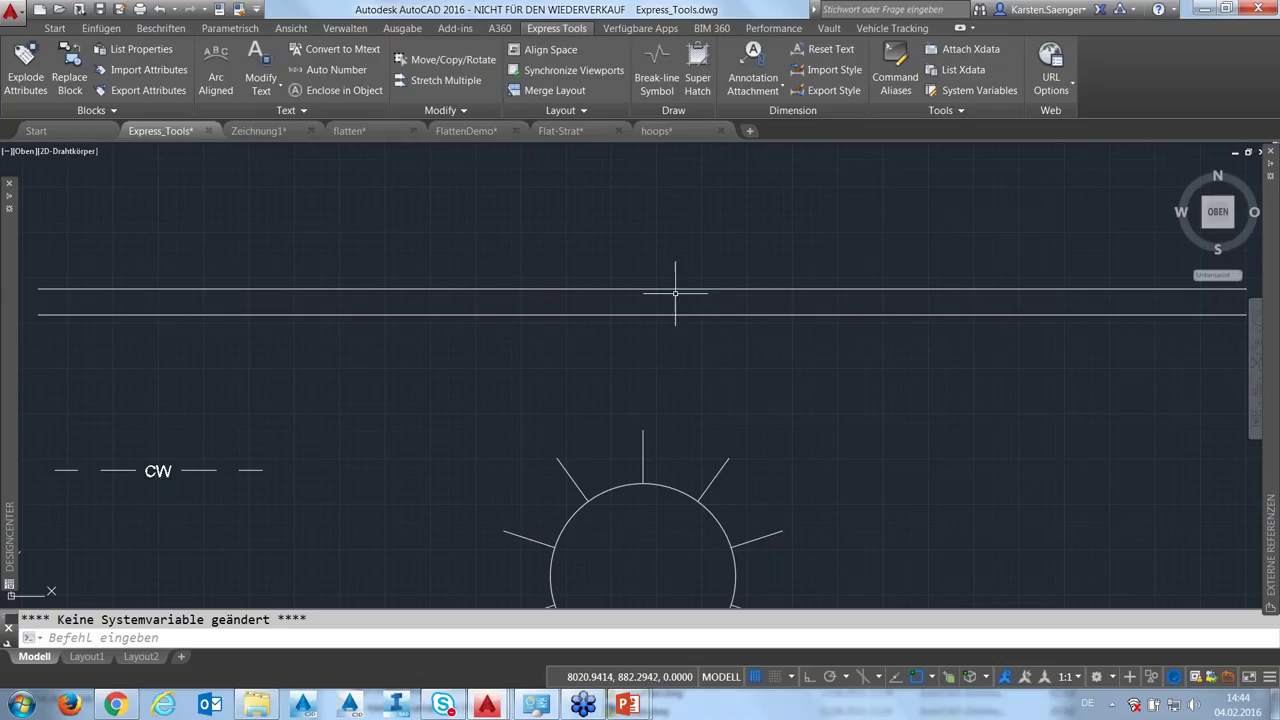
{"action": "left_click", "coordinate": [656, 65]}
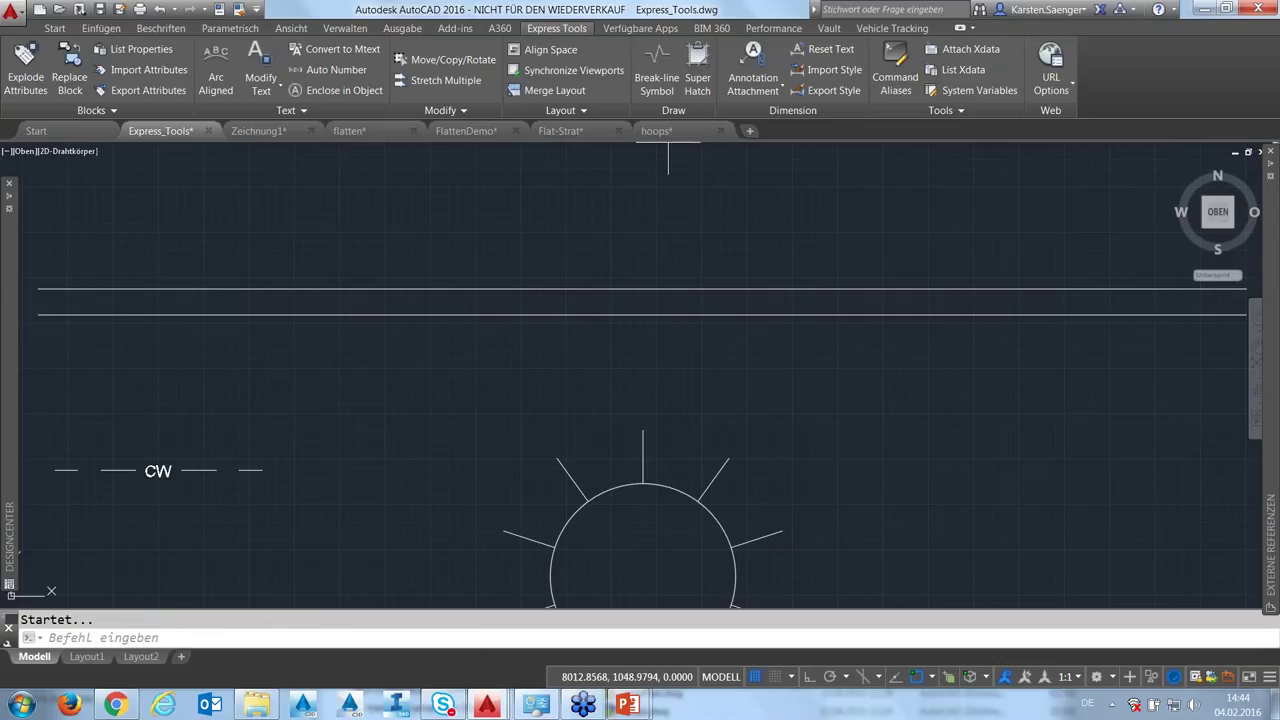
{"action": "left_click", "coordinate": [610, 256]}
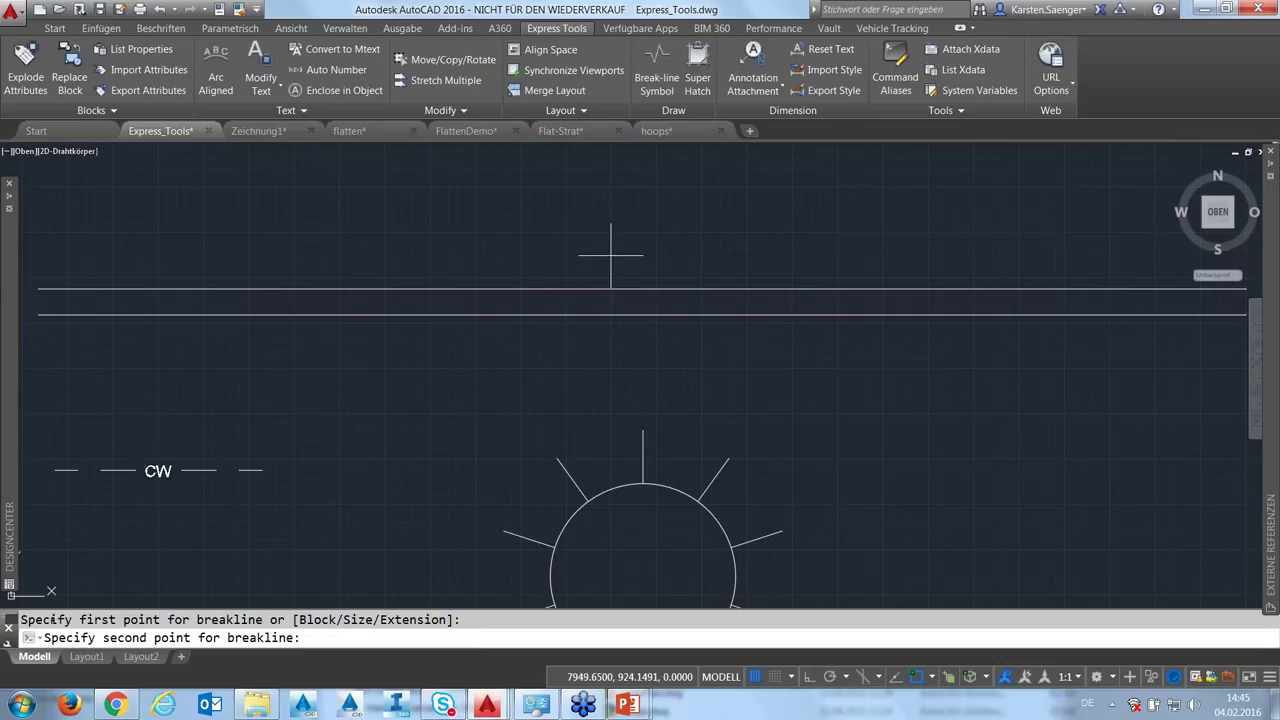
{"action": "left_click", "coordinate": [610, 347]}
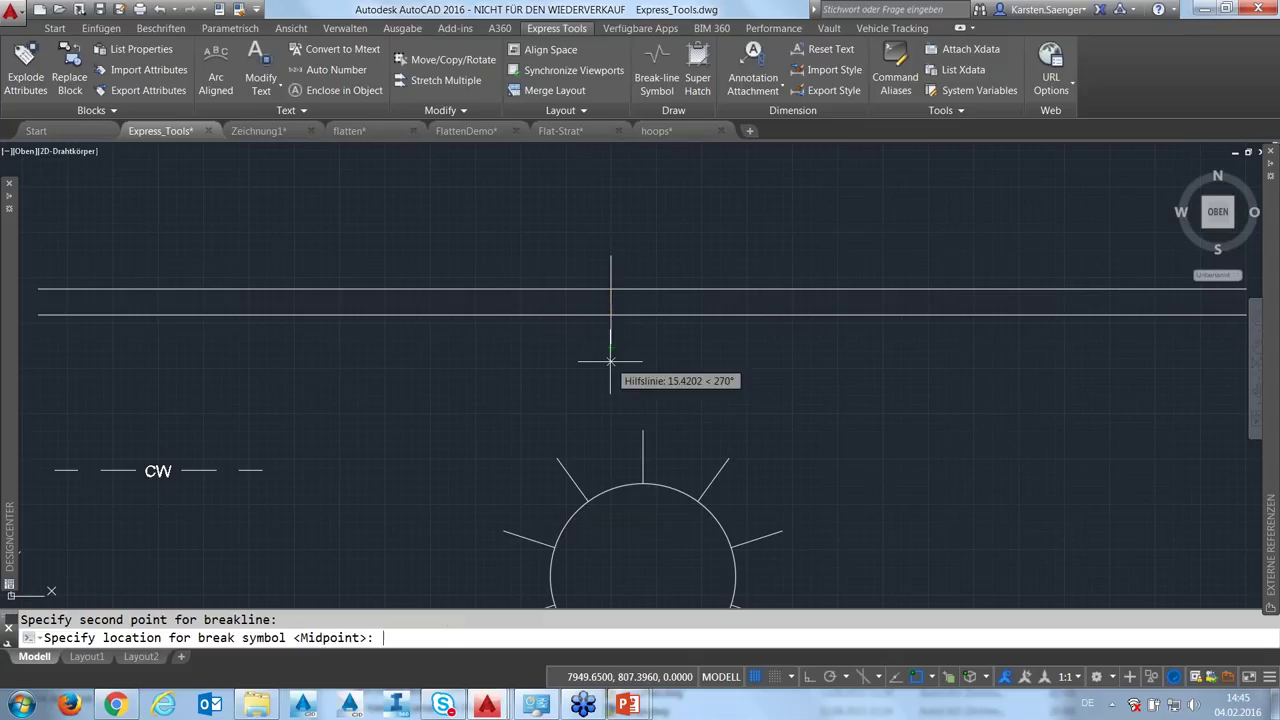
{"action": "key", "text": "Return"}
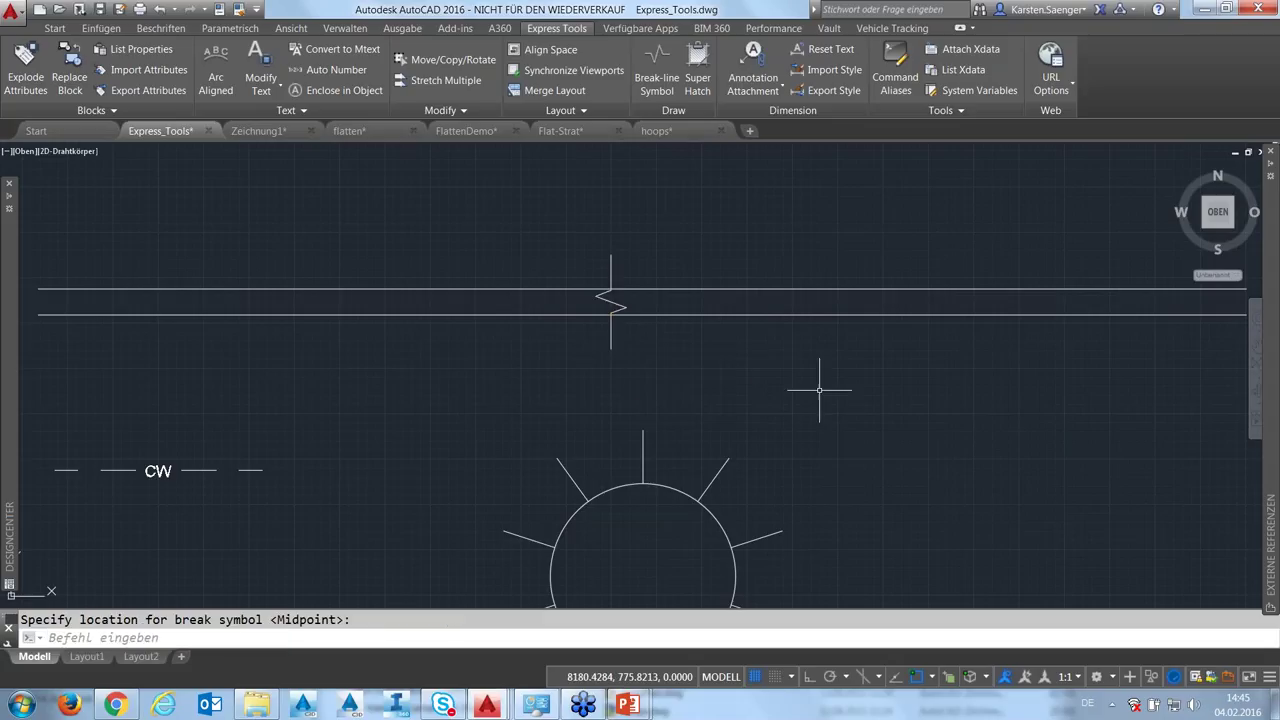
Add a second break-line symbol further right across the lines, then end the command
{"action": "left_click", "coordinate": [657, 68]}
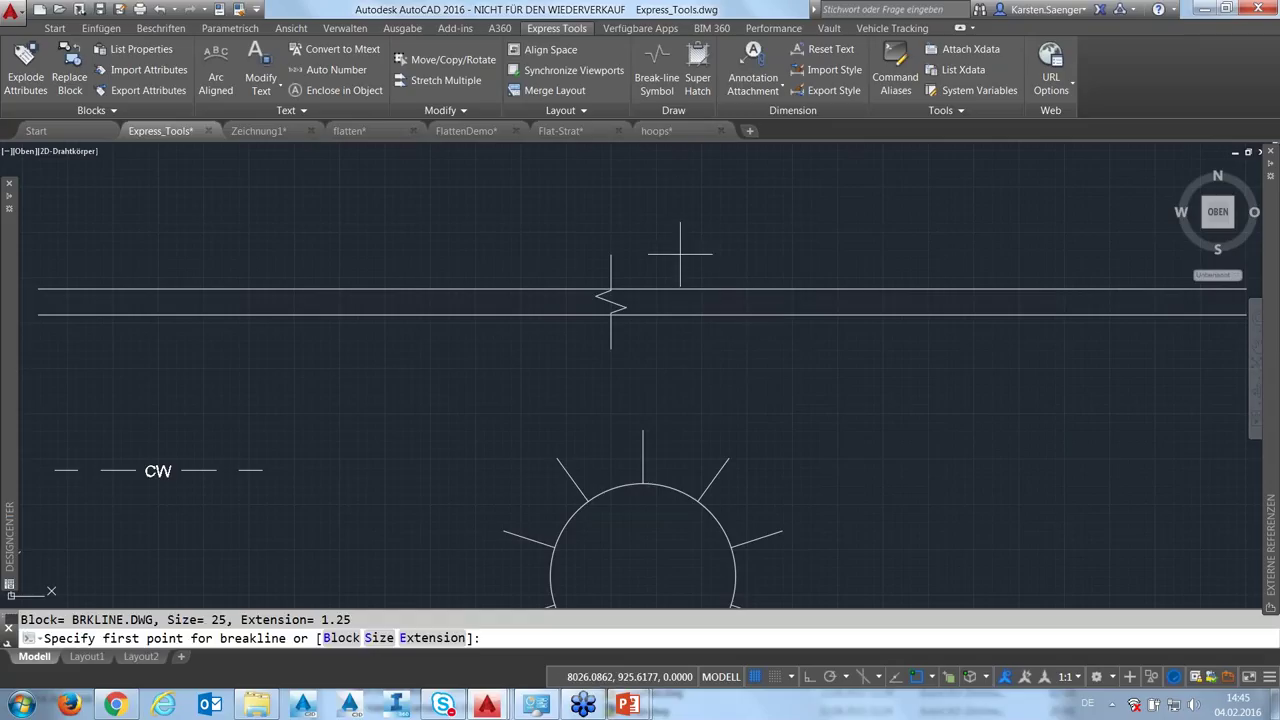
{"action": "left_click", "coordinate": [681, 257]}
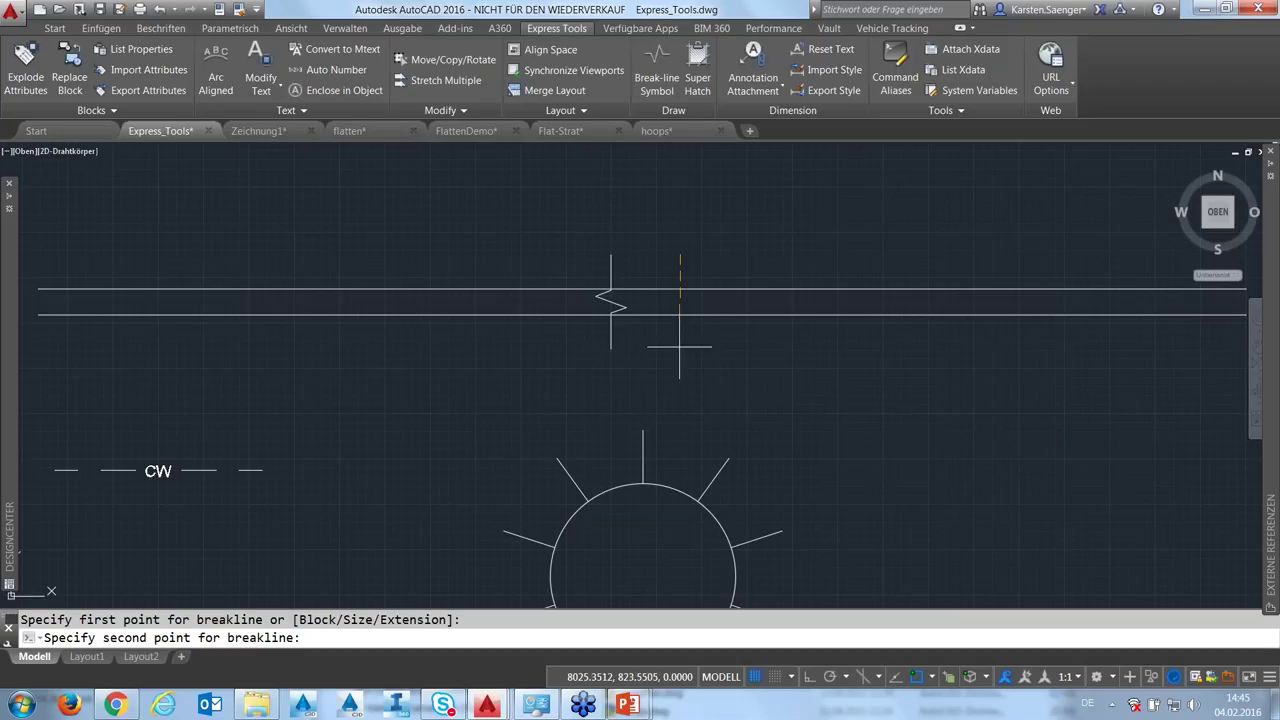
{"action": "left_click", "coordinate": [680, 347]}
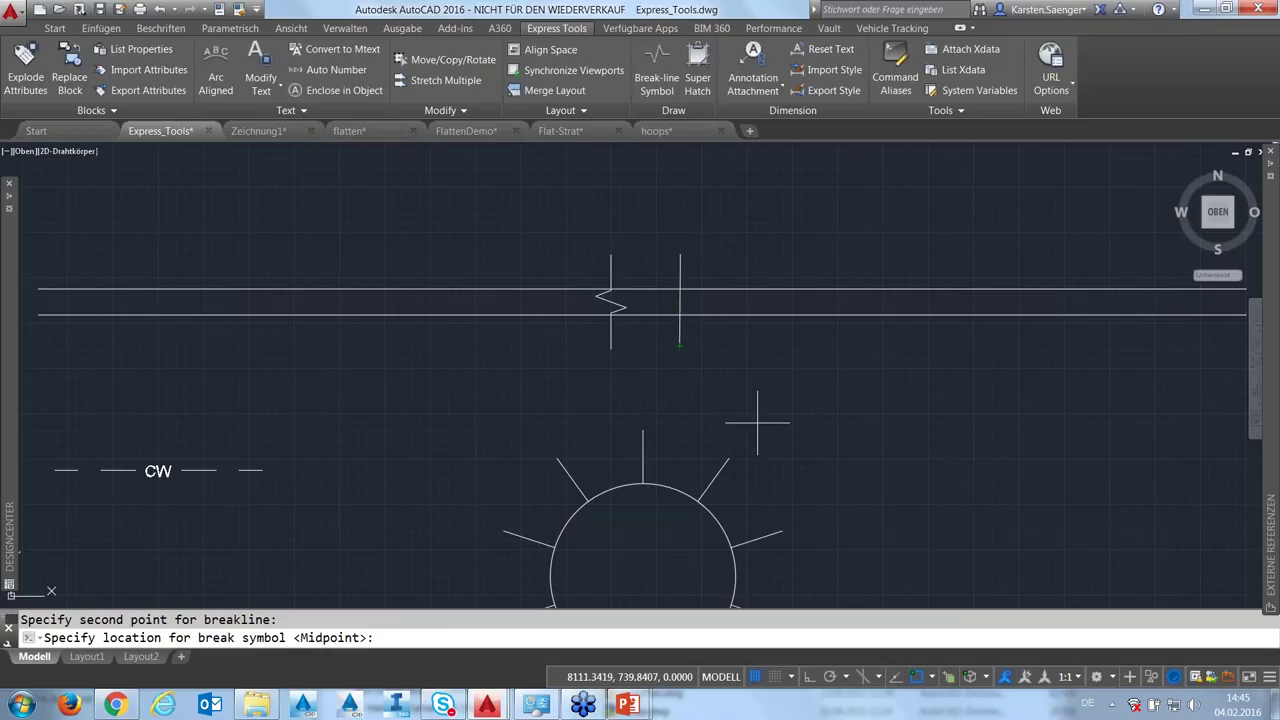
{"action": "key", "text": "Return"}
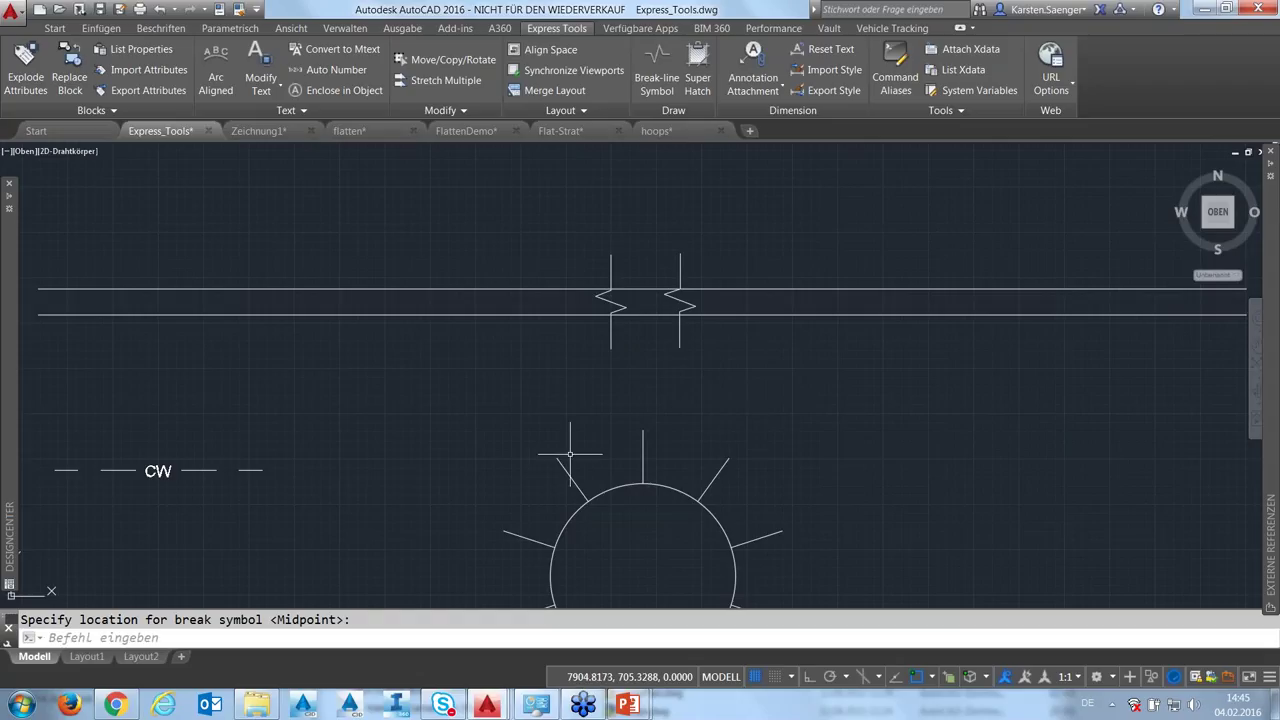
{"action": "key", "text": "Escape"}
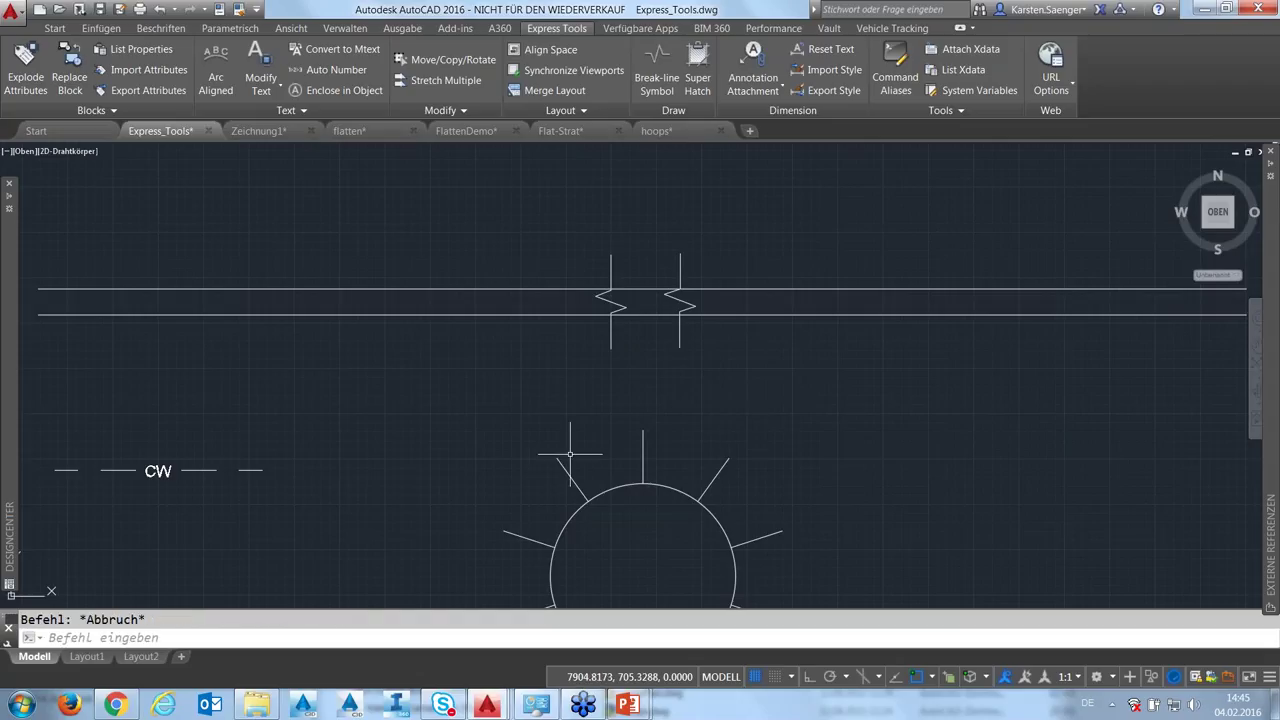
Start a TRIM with both break symbols as cutting edges, then cancel it and zoom out
{"action": "type", "text": "_t"}
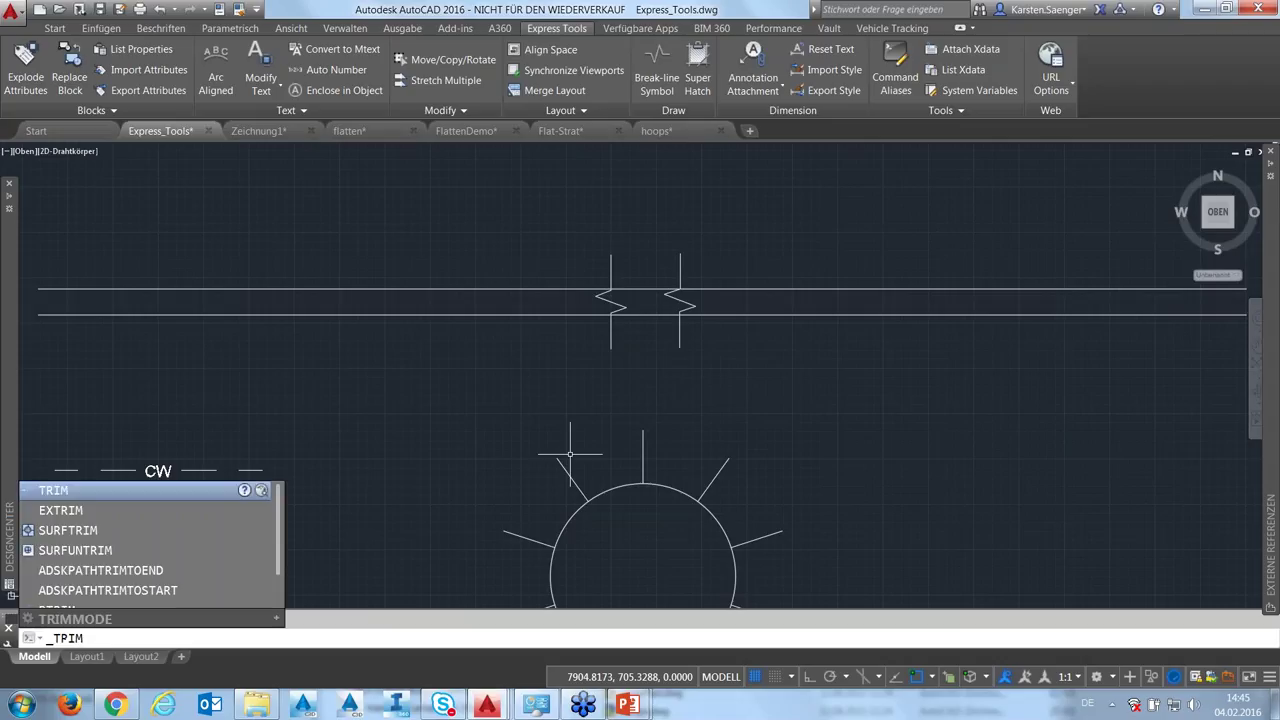
{"action": "key", "text": "Return"}
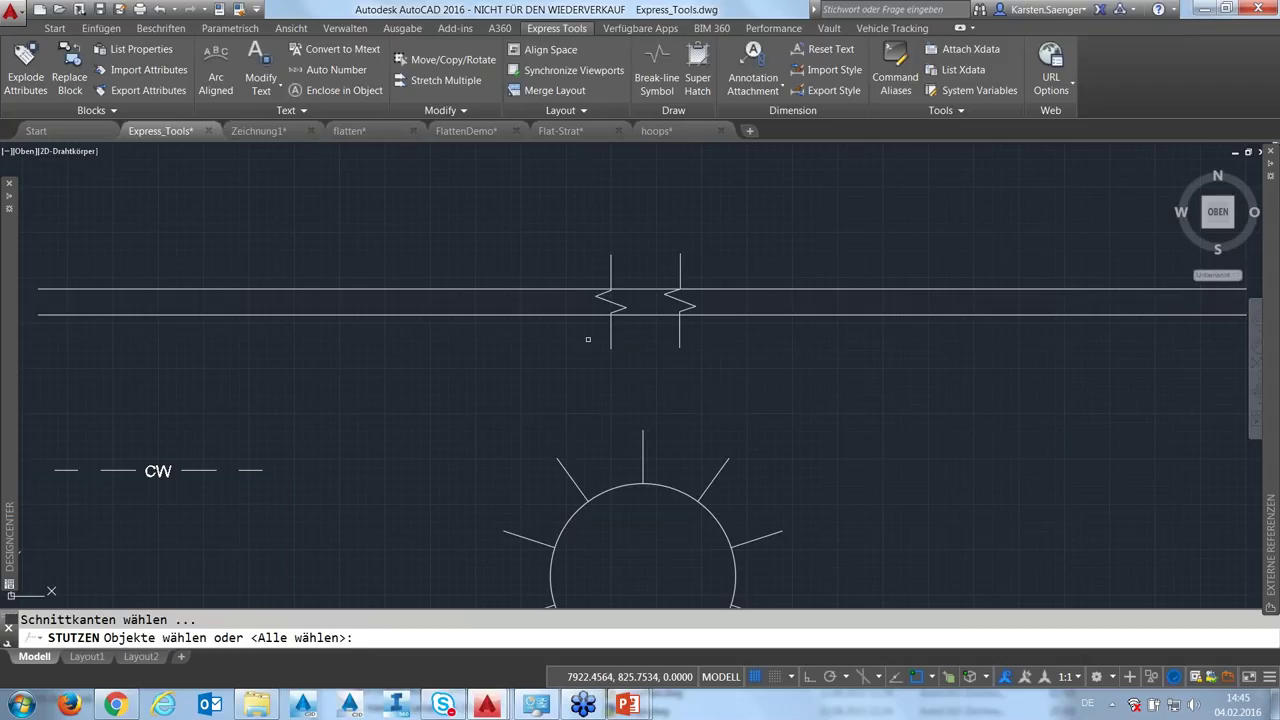
{"action": "left_click", "coordinate": [612, 300]}
{"action": "left_click", "coordinate": [687, 300]}
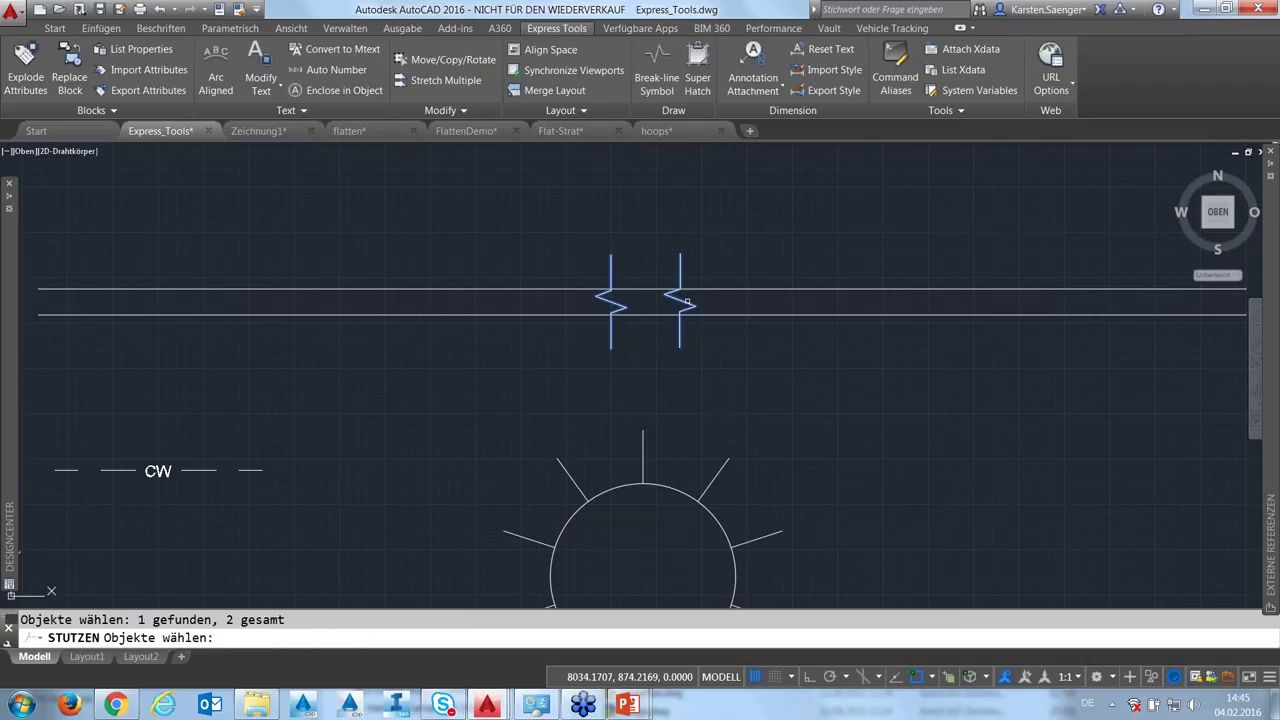
{"action": "key", "text": "Return"}
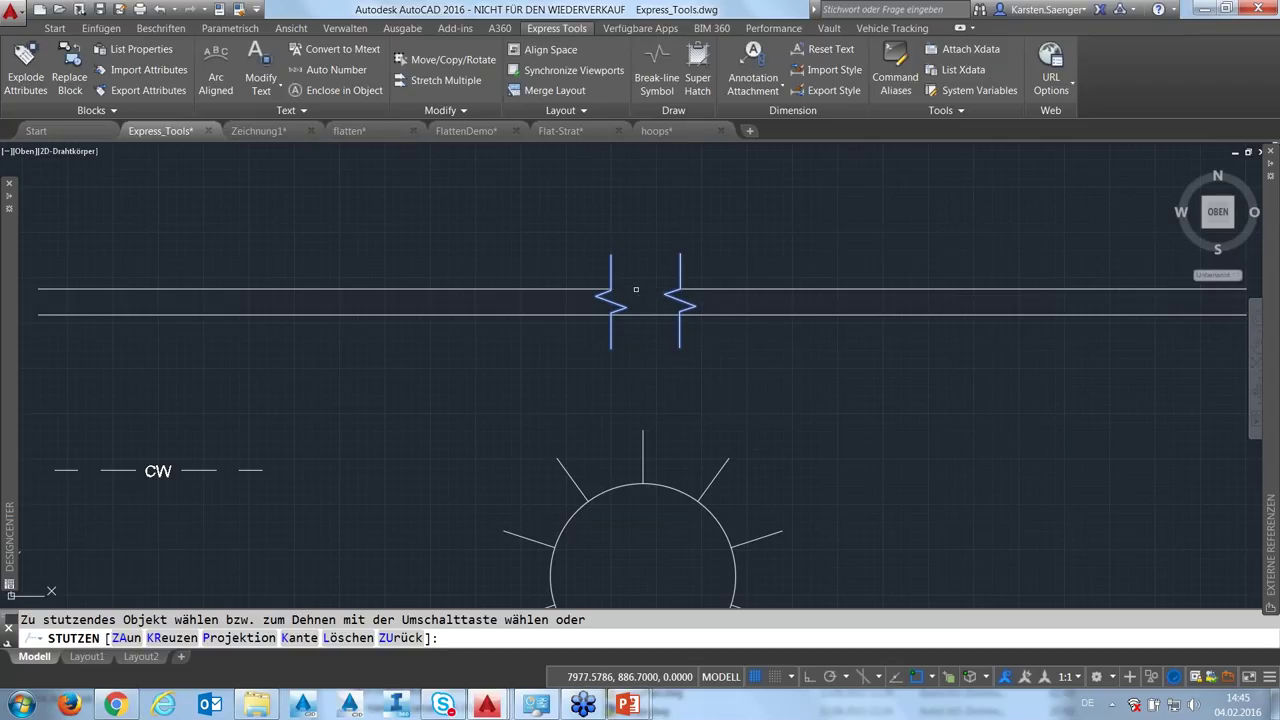
{"action": "scroll", "coordinate": [631, 369], "scroll_direction": "down", "scroll_amount": 3}
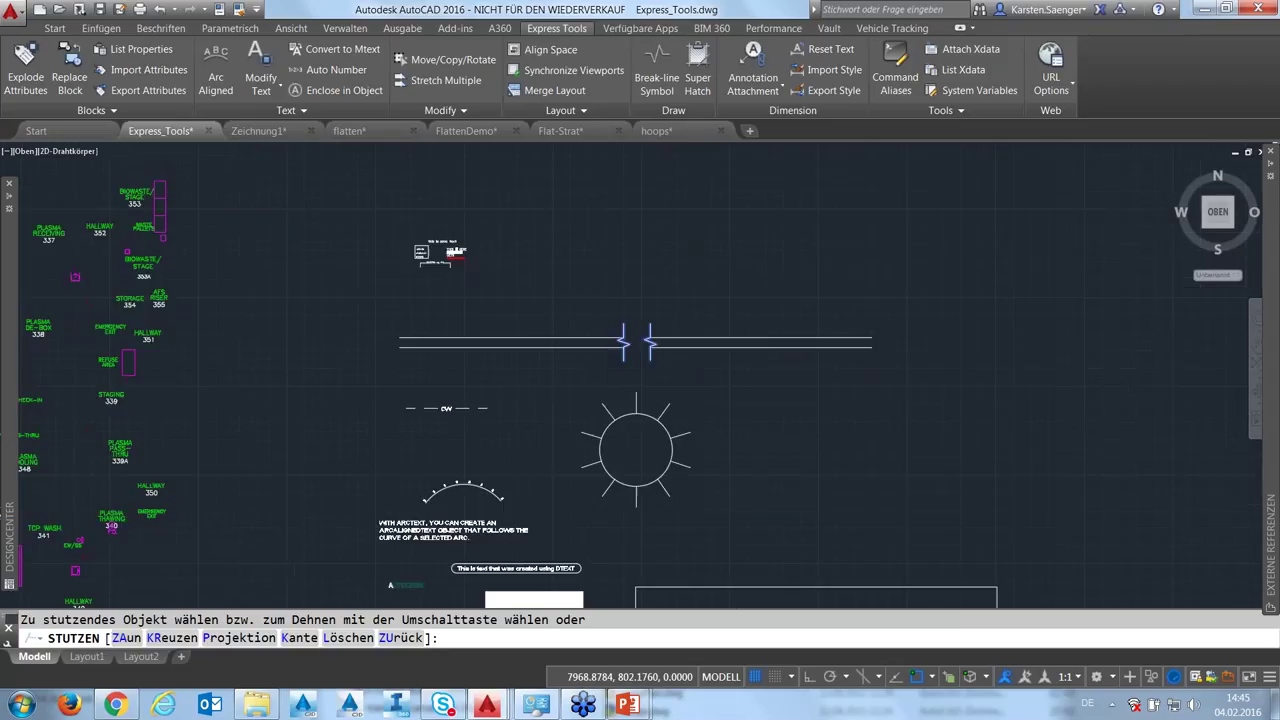
{"action": "key", "text": "Escape"}
{"action": "scroll", "coordinate": [636, 364], "scroll_direction": "down", "scroll_amount": 2}
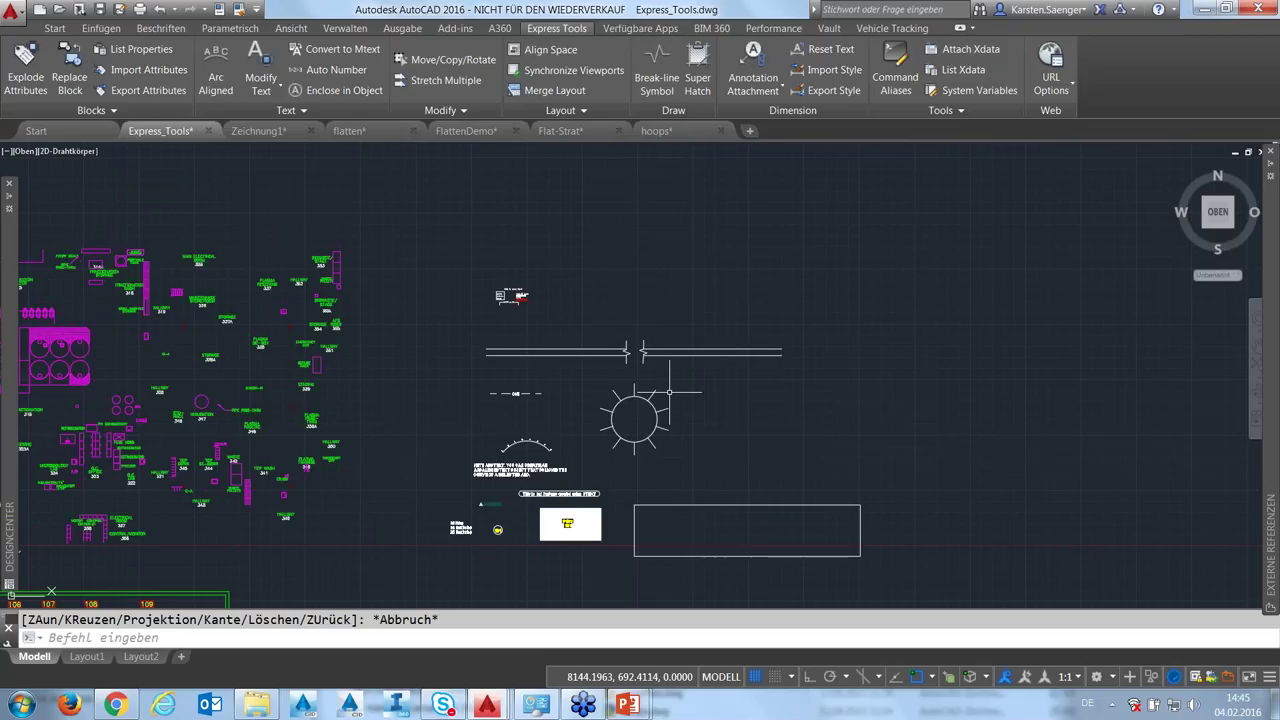
Centre the view on the CW sample line and expand the Express Tools Tools panel to show Make Linetype
{"action": "scroll", "coordinate": [669, 392], "scroll_direction": "up", "scroll_amount": 2}
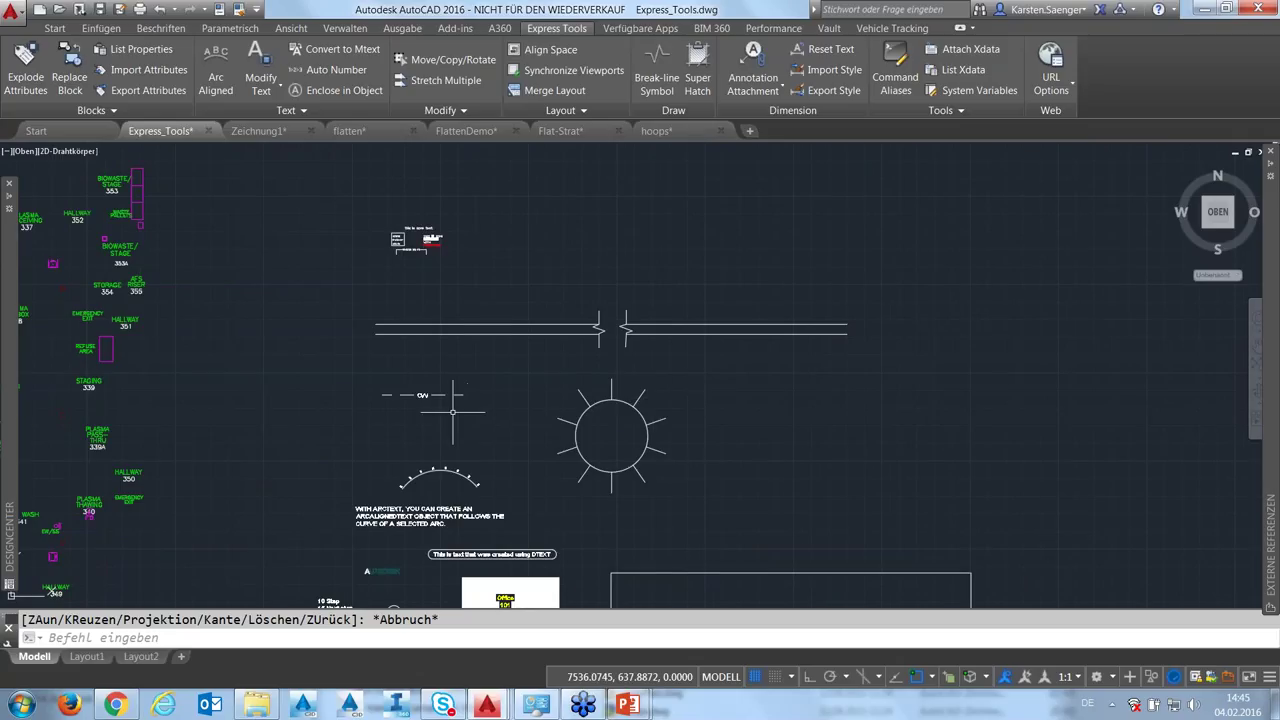
{"action": "middle_click_drag", "start_coordinate": [466, 413], "coordinate": [674, 390]}
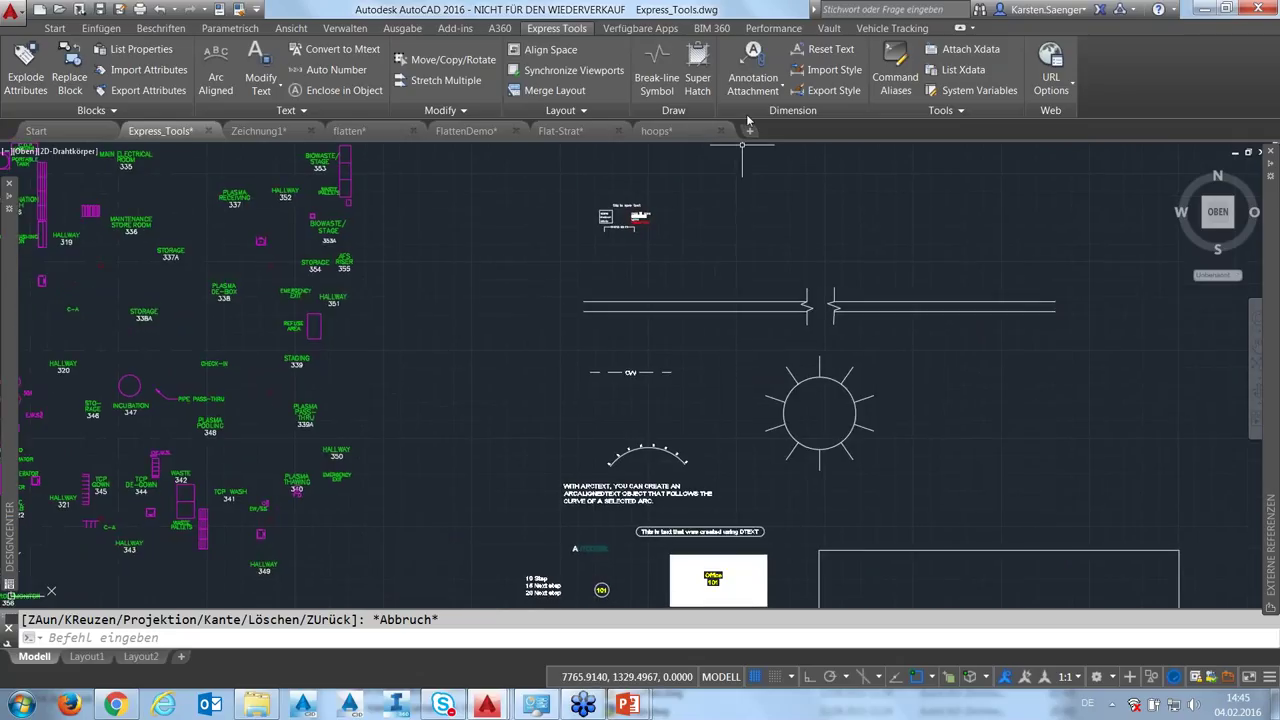
{"action": "left_click", "coordinate": [882, 113]}
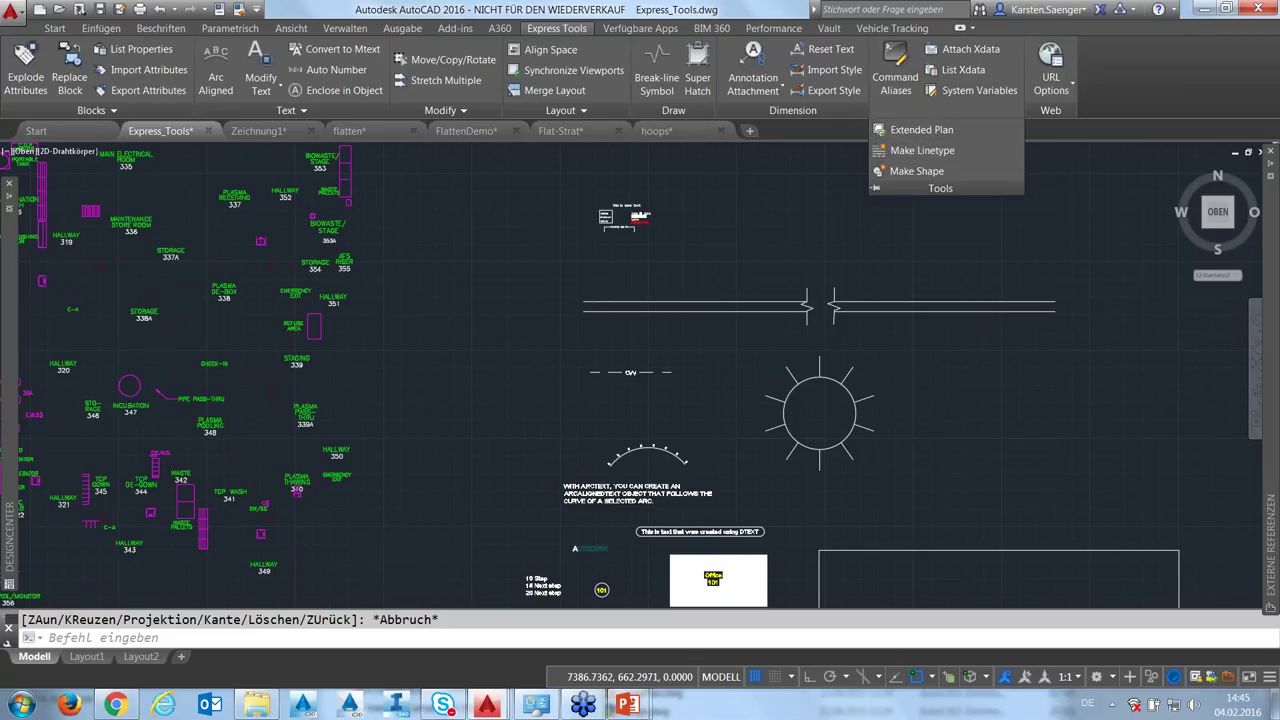
{"action": "scroll", "coordinate": [615, 385], "scroll_direction": "up", "scroll_amount": 5}
{"action": "mouse_move", "coordinate": [646, 403]}
{"action": "middle_mouse_down"}
{"action": "mouse_move", "coordinate": [591, 423]}
{"action": "mouse_move", "coordinate": [605, 415]}
{"action": "middle_mouse_up"}
{"action": "scroll", "coordinate": [591, 423], "scroll_direction": "down", "scroll_amount": 2}
{"action": "scroll", "coordinate": [599, 431], "scroll_direction": "down", "scroll_amount": 2}
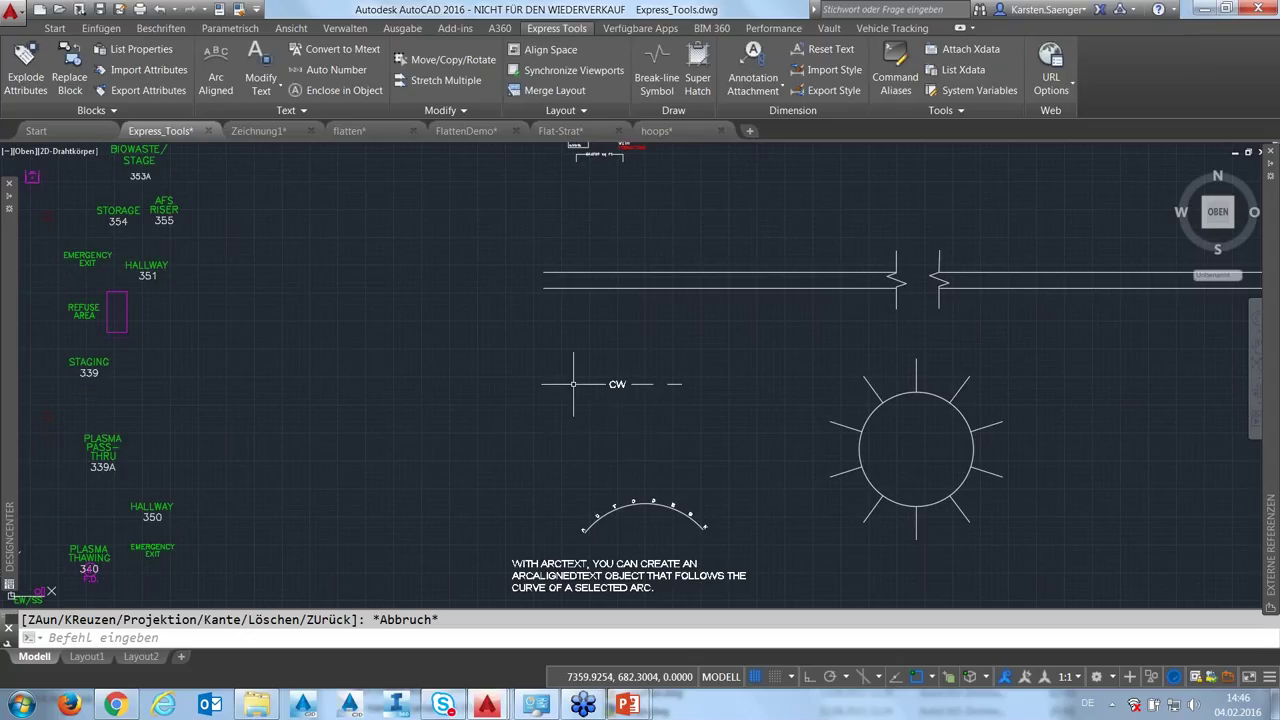
{"action": "scroll", "coordinate": [615, 419], "scroll_direction": "up", "scroll_amount": 2}
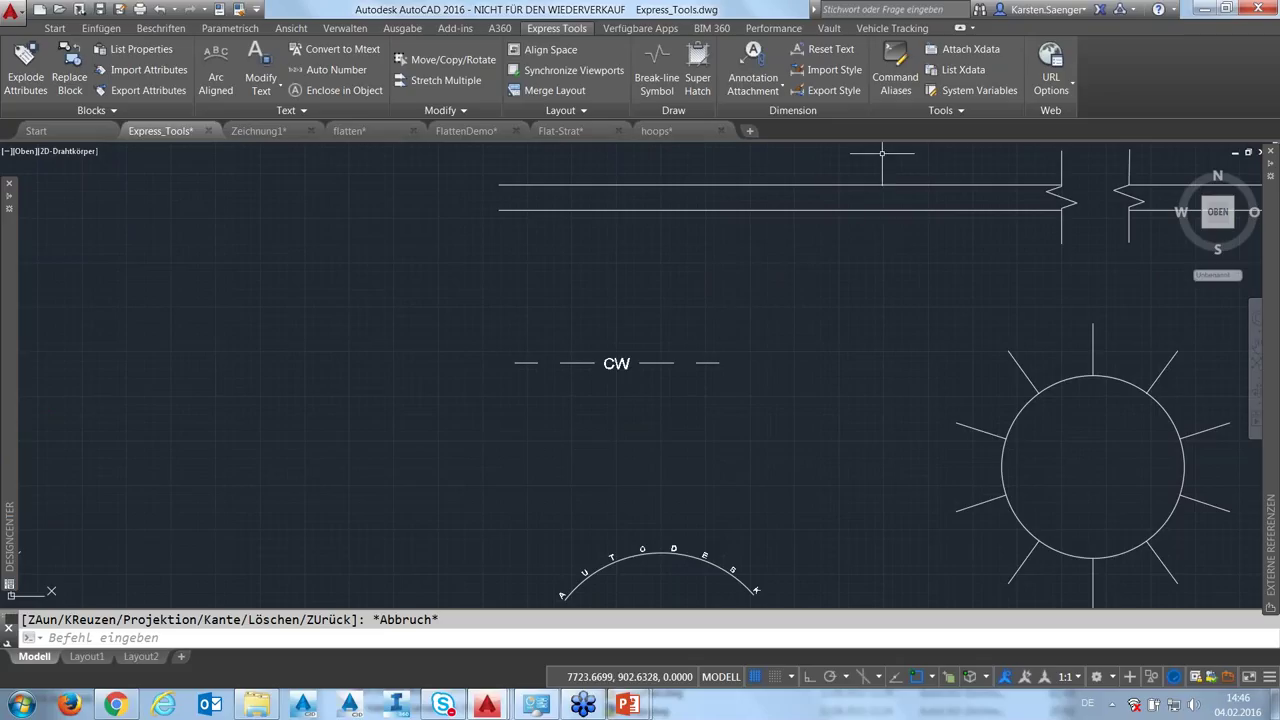
{"action": "left_click", "coordinate": [945, 110]}
{"action": "left_click", "coordinate": [945, 110]}
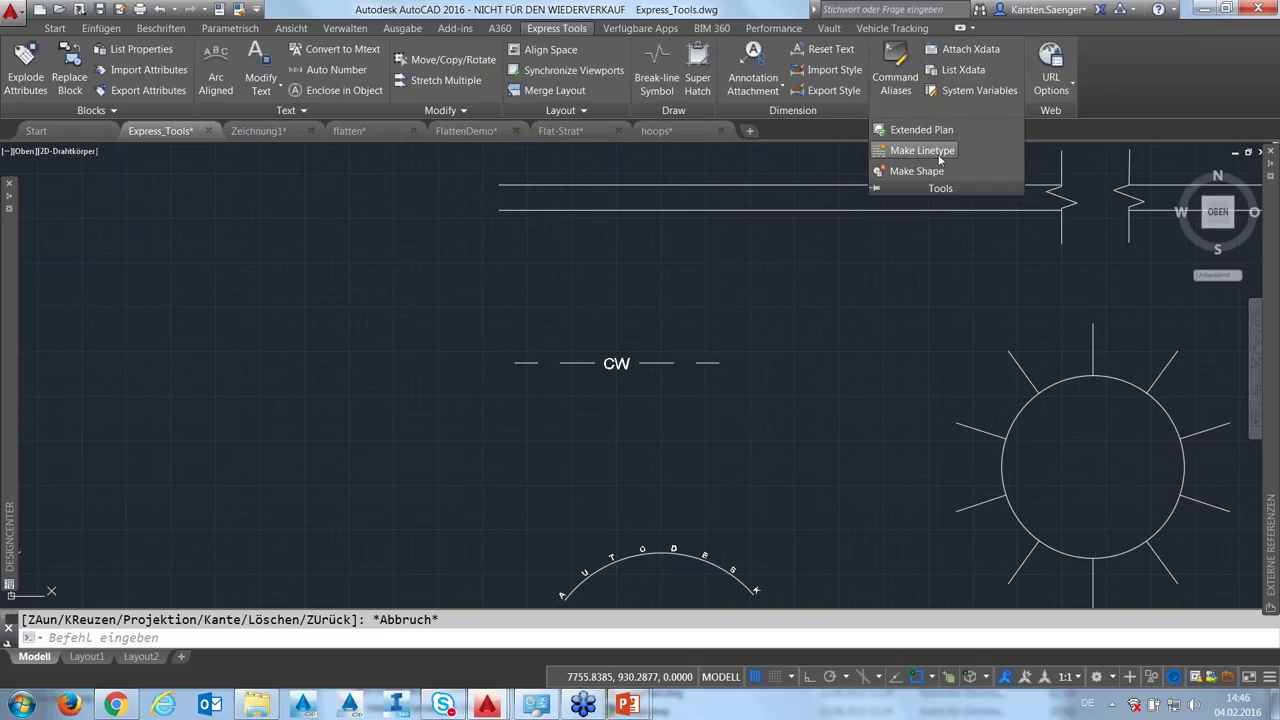
Start Make Linetype, saving to Express_Tools.lin with the name Cold_Water and no description
{"action": "left_click", "coordinate": [950, 150]}
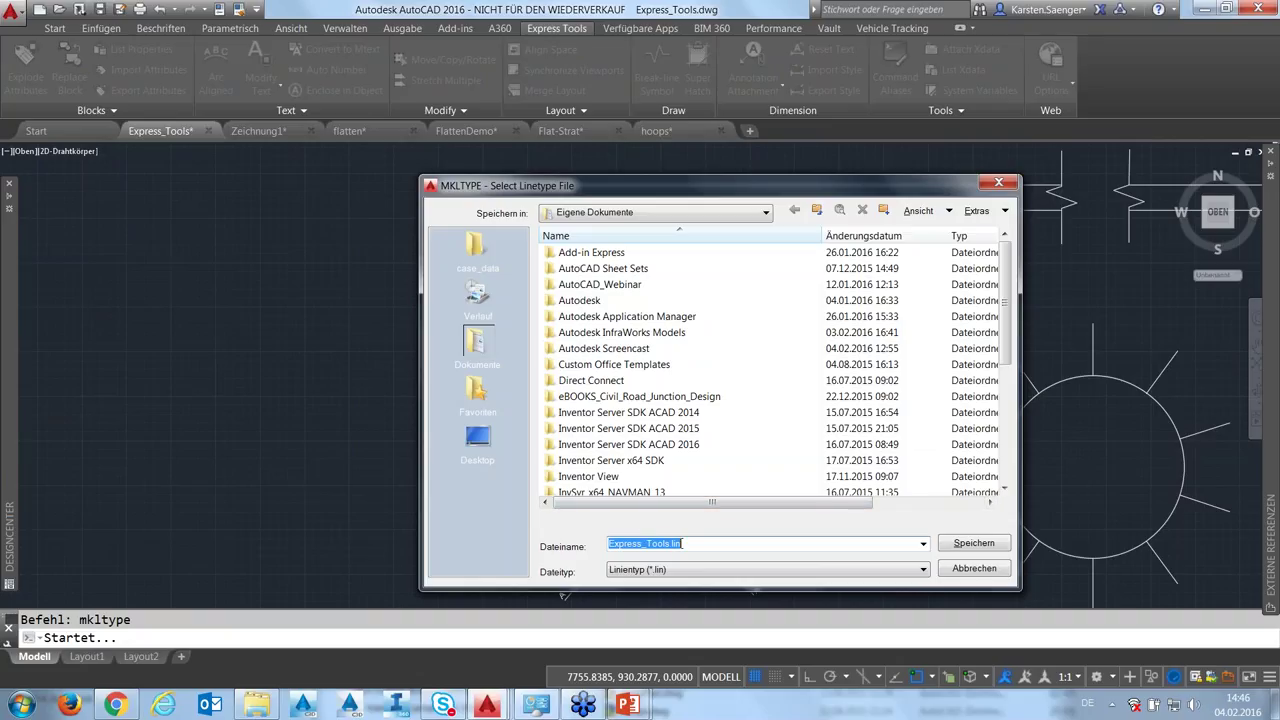
{"action": "double_click", "coordinate": [598, 285]}
{"action": "double_click", "coordinate": [590, 301]}
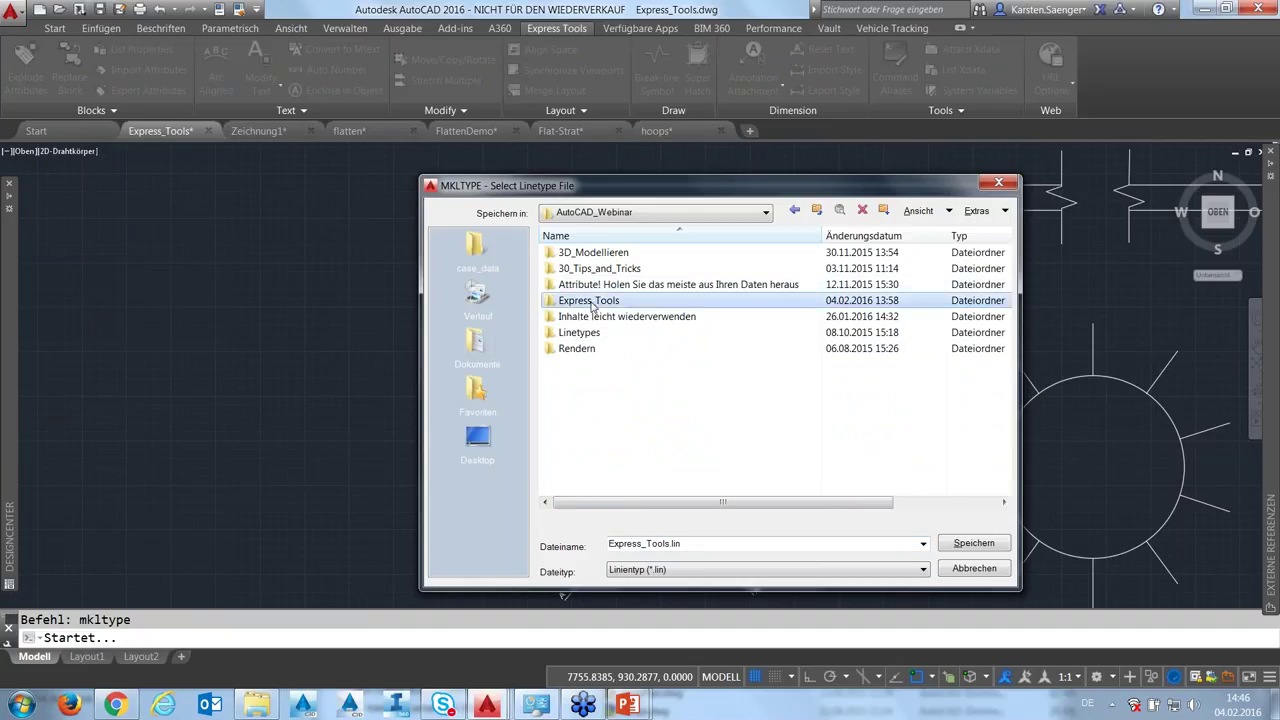
{"action": "left_click", "coordinate": [949, 547]}
{"action": "left_click", "coordinate": [252, 633]}
{"action": "type", "text": "Cold_Water"}
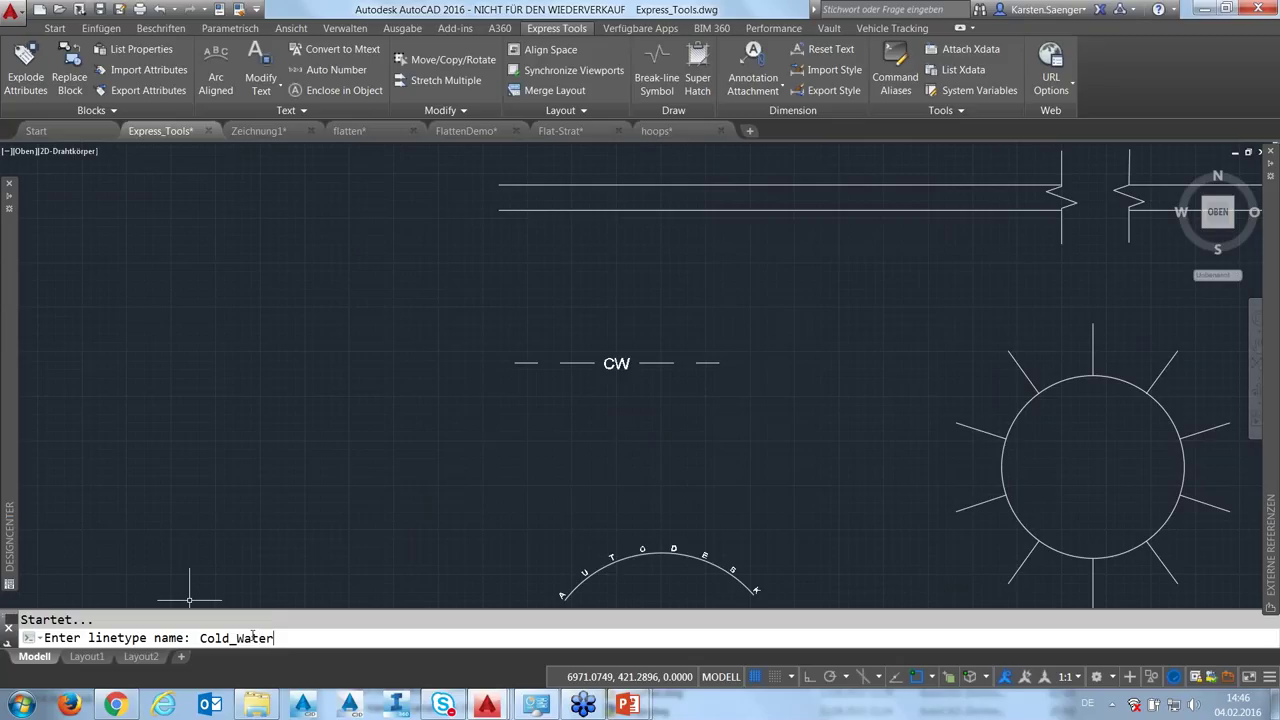
{"action": "key", "text": "Return"}
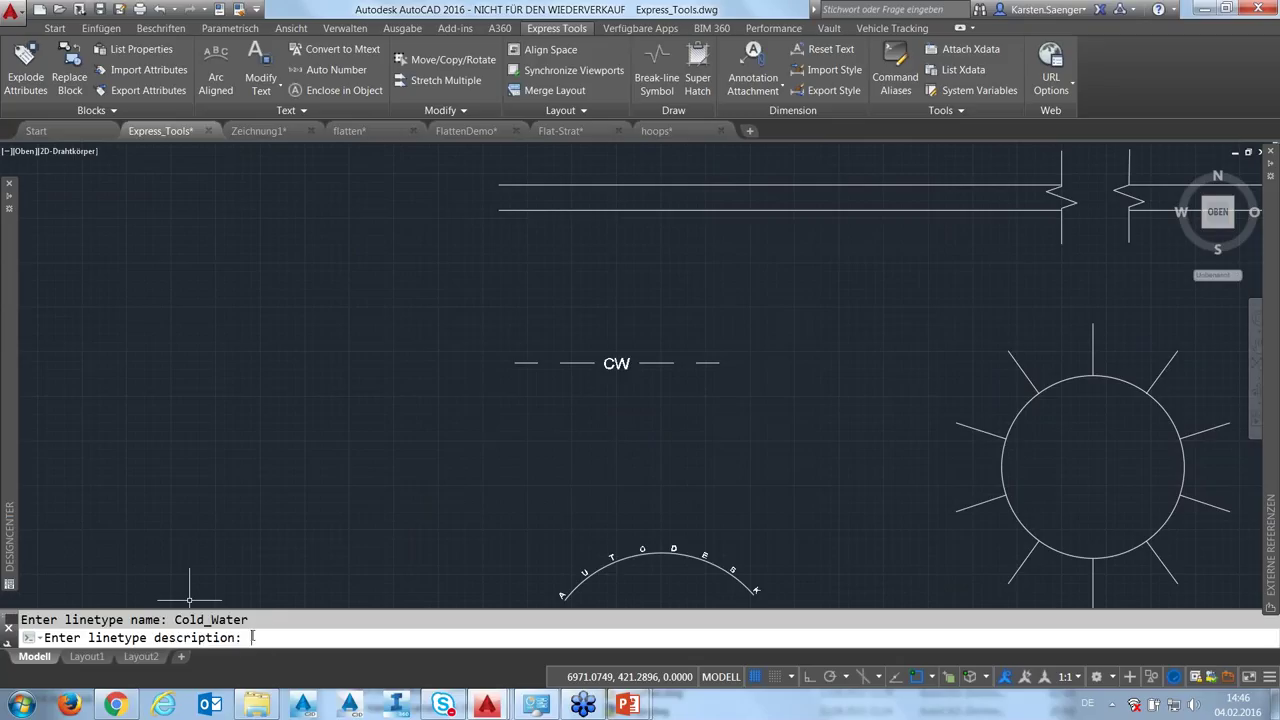
{"action": "key", "text": "Return"}
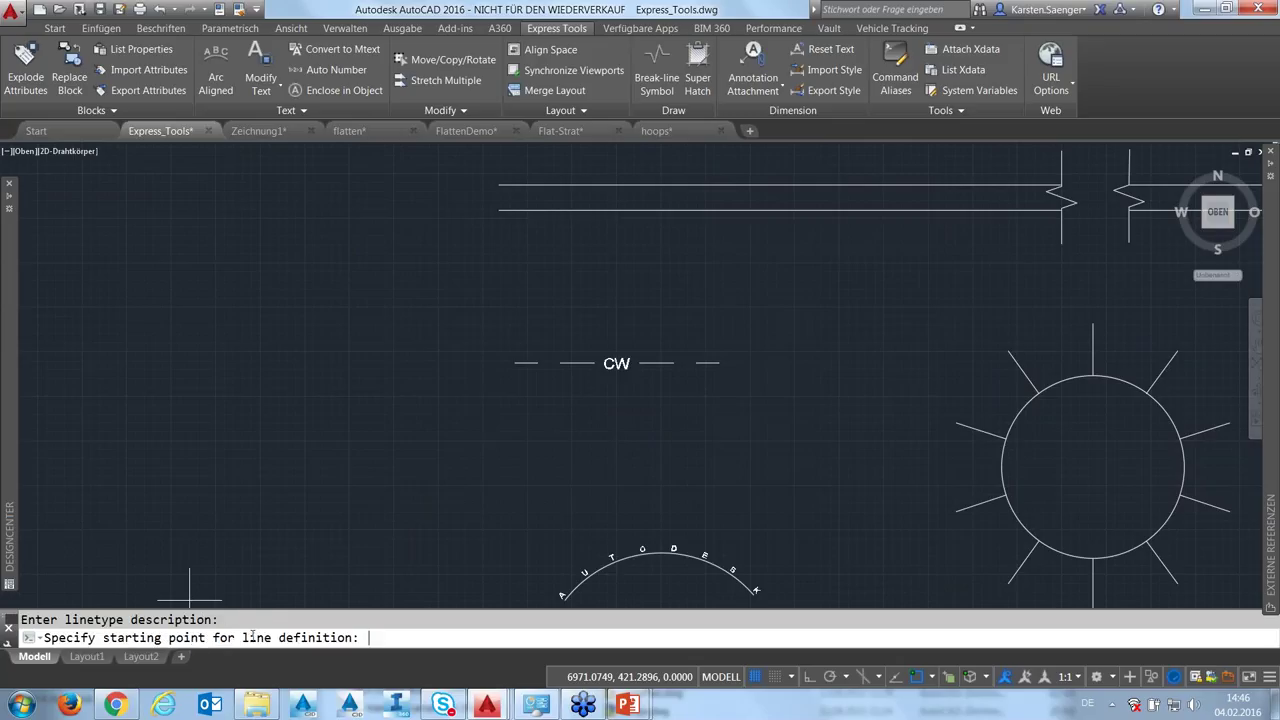
Pick the CW line's left and right ends and select the CW sample line and text
{"action": "left_click", "coordinate": [527, 362]}
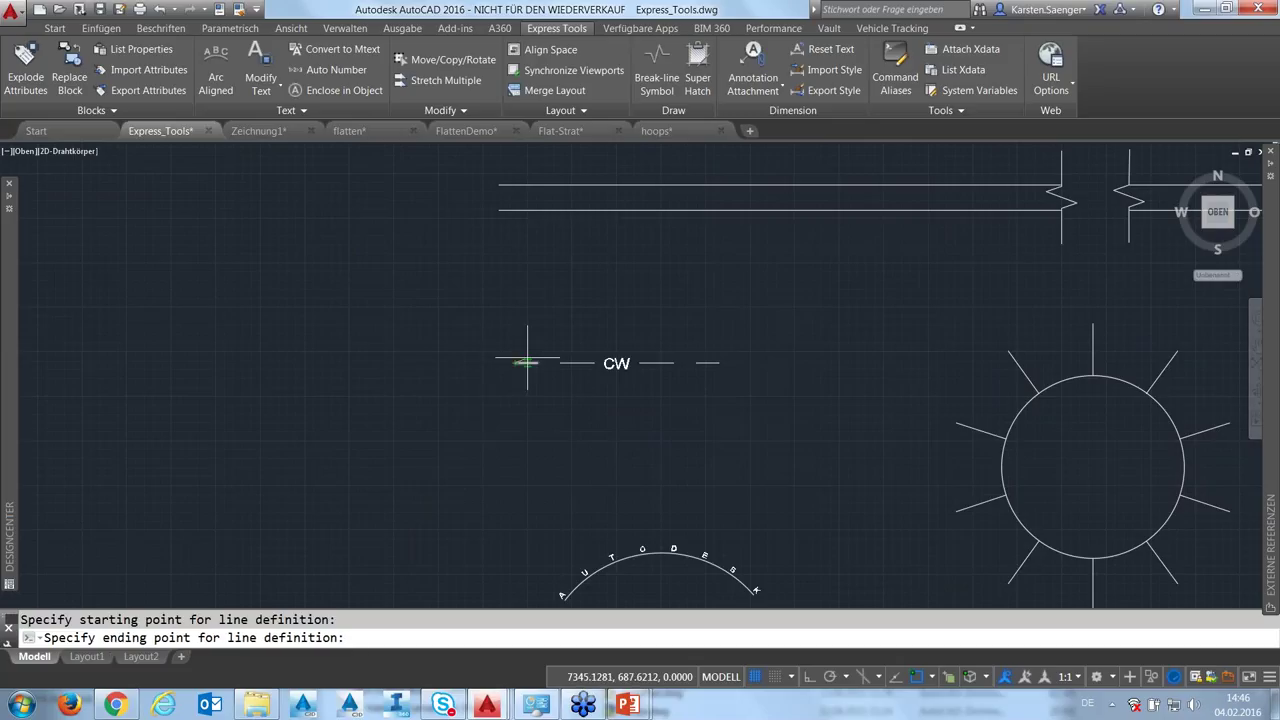
{"action": "left_click", "coordinate": [718, 362]}
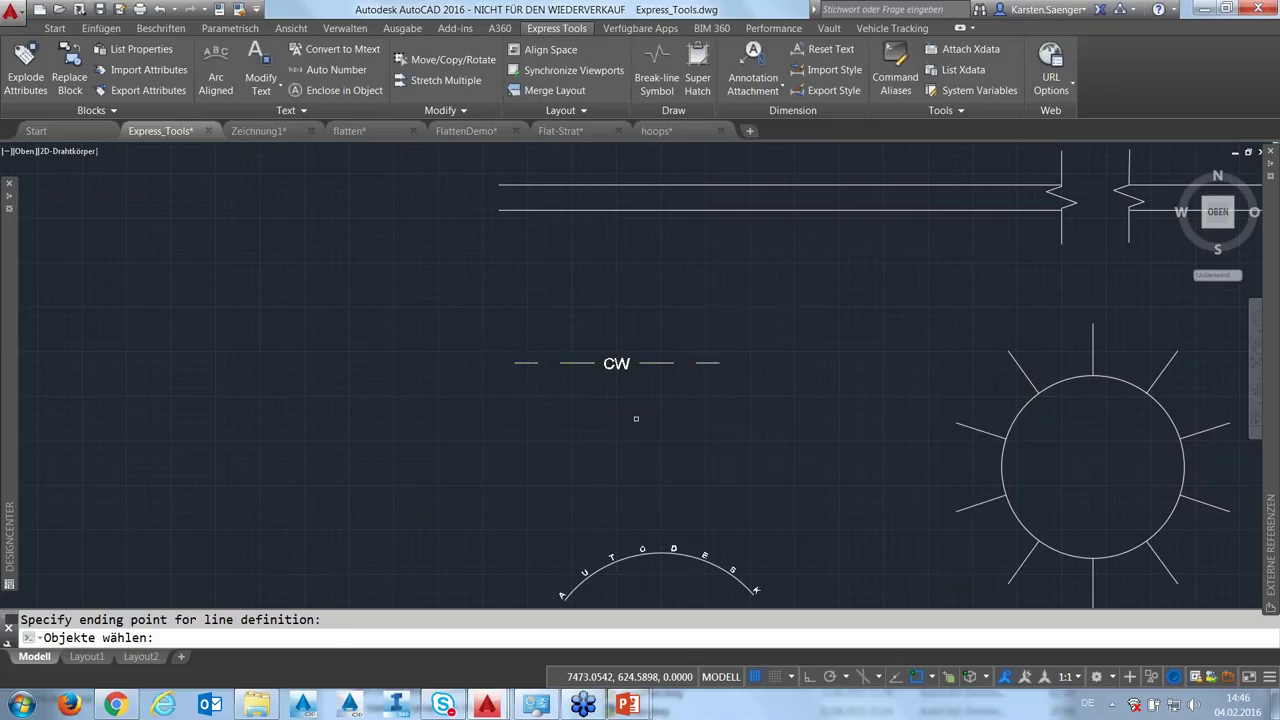
{"action": "key", "text": "Return"}
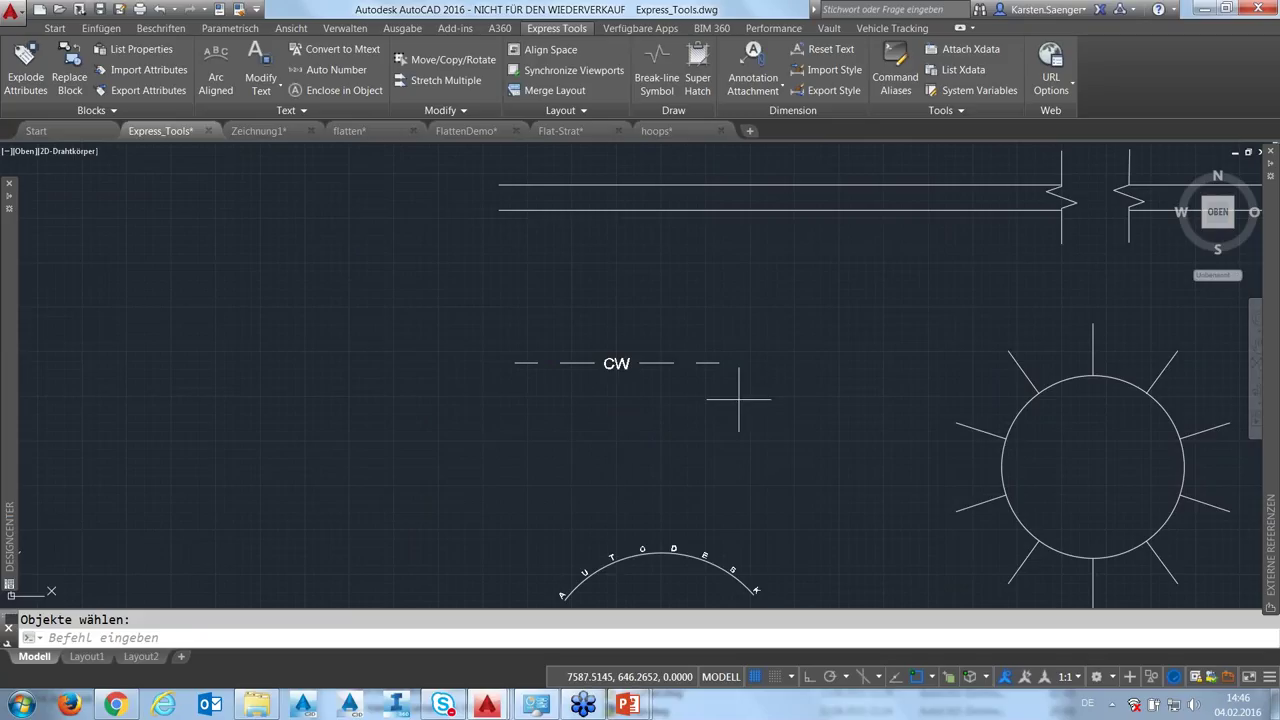
{"action": "mouse_move", "coordinate": [739, 399]}
{"action": "left_mouse_down"}
{"action": "mouse_move", "coordinate": [533, 290]}
{"action": "mouse_move", "coordinate": [714, 290]}
{"action": "left_mouse_up"}
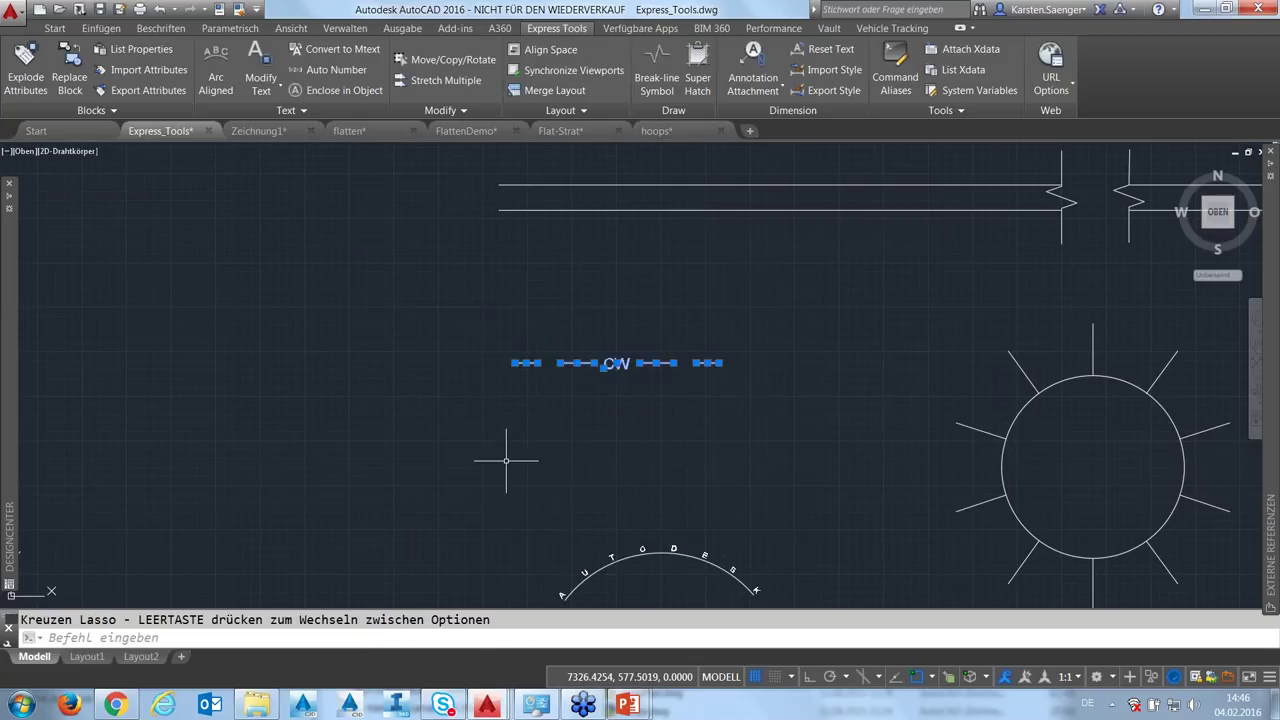
Rerun MKLTYPE and cancel it, then confirm in the Linetype Manager that Cold_Water isn't loaded
{"action": "type", "text": "MKLTYPE"}
{"action": "key", "text": "Return"}
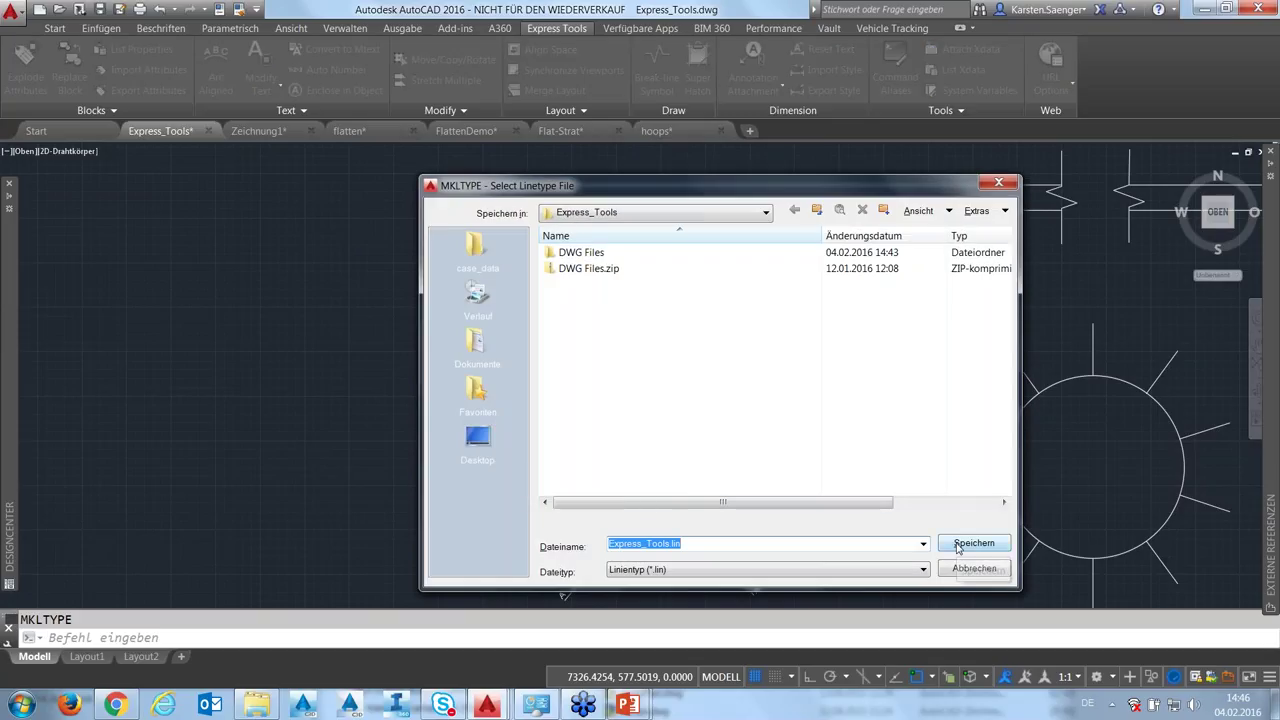
{"action": "left_click", "coordinate": [965, 570]}
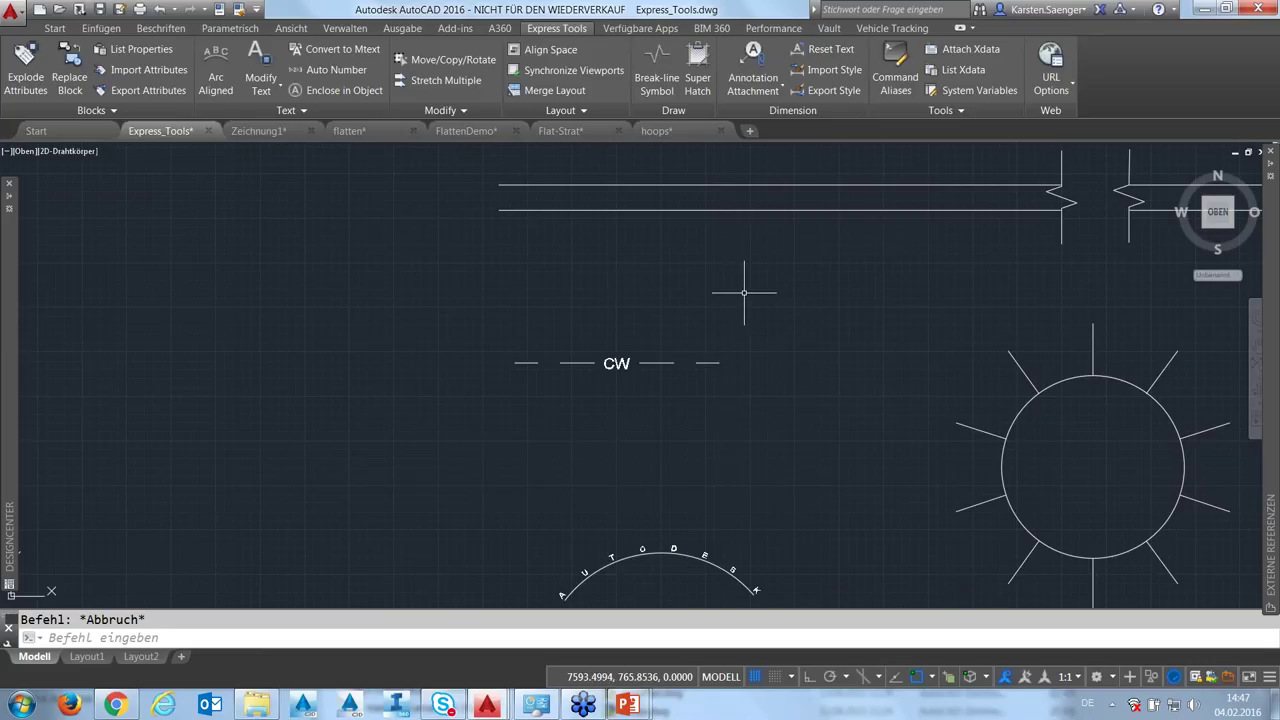
{"action": "type", "text": "lt"}
{"action": "key", "text": "Return"}
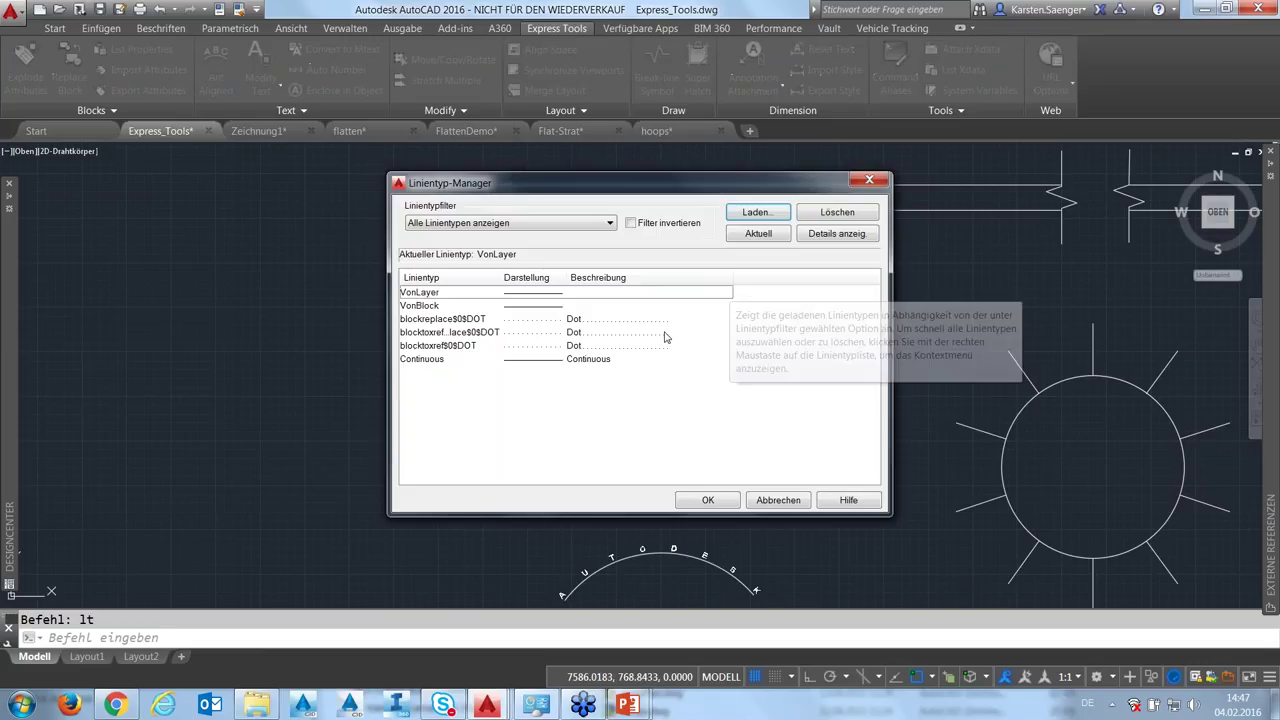
{"action": "left_click", "coordinate": [758, 502]}
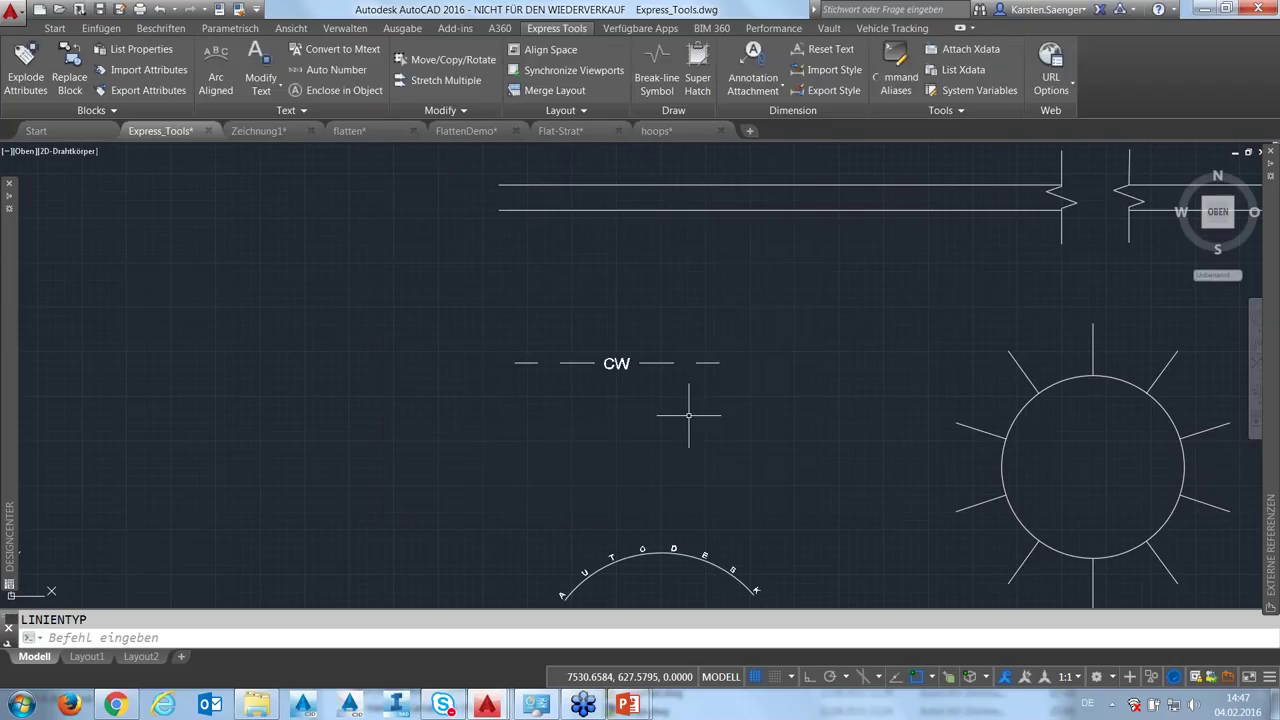
{"action": "left_click", "coordinate": [956, 111]}
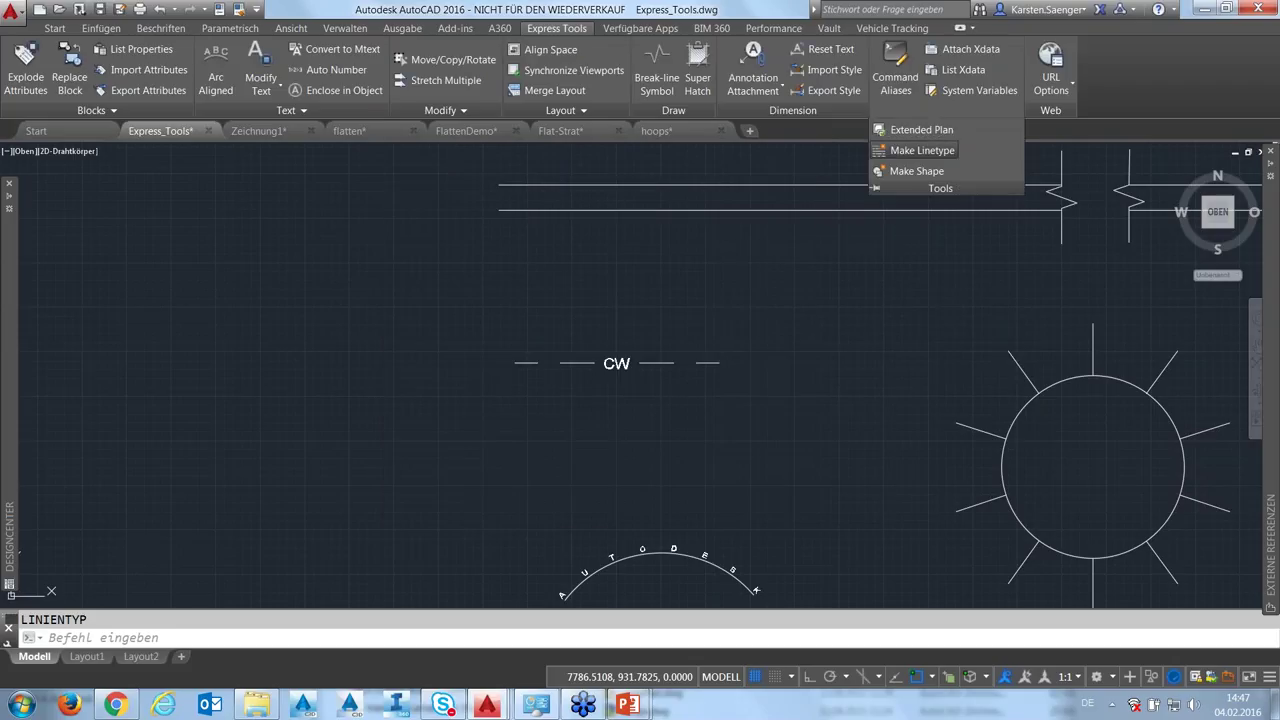
Rerun Make Linetype, saving to Express_Tools.lin under the name cold_water with no description
{"action": "left_click", "coordinate": [915, 150]}
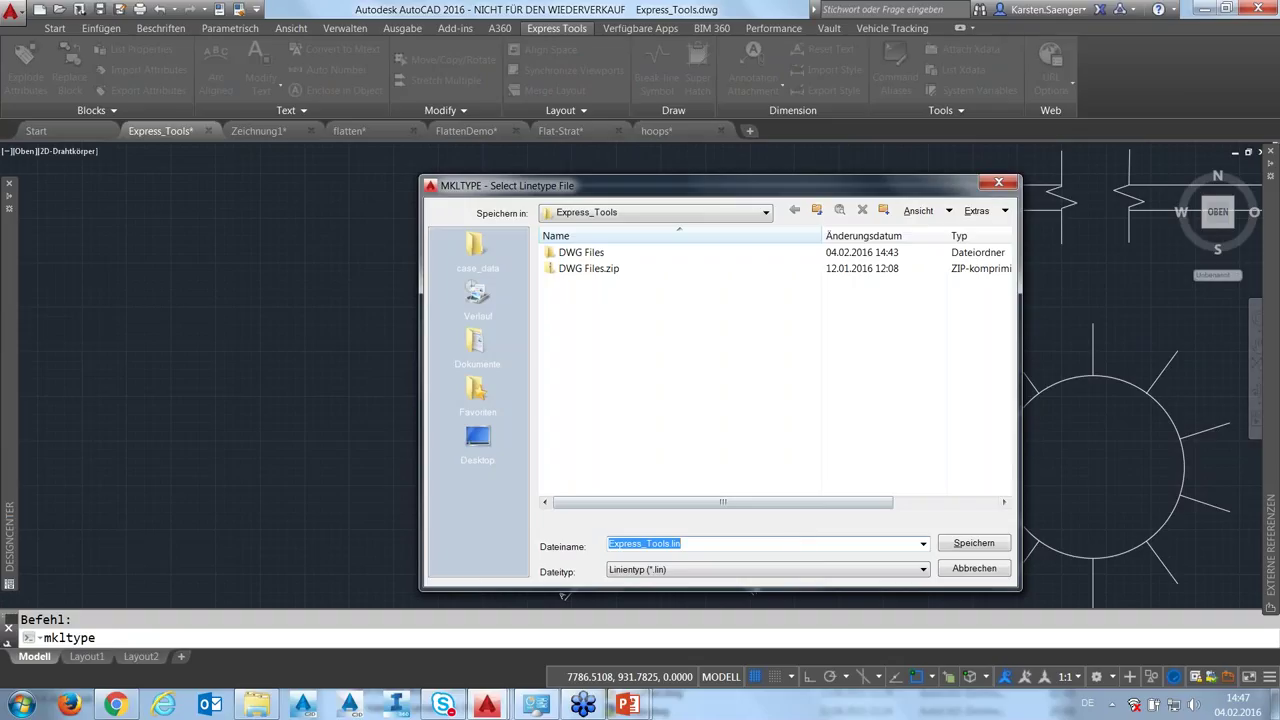
{"action": "left_click", "coordinate": [971, 545]}
{"action": "type", "text": "c"}
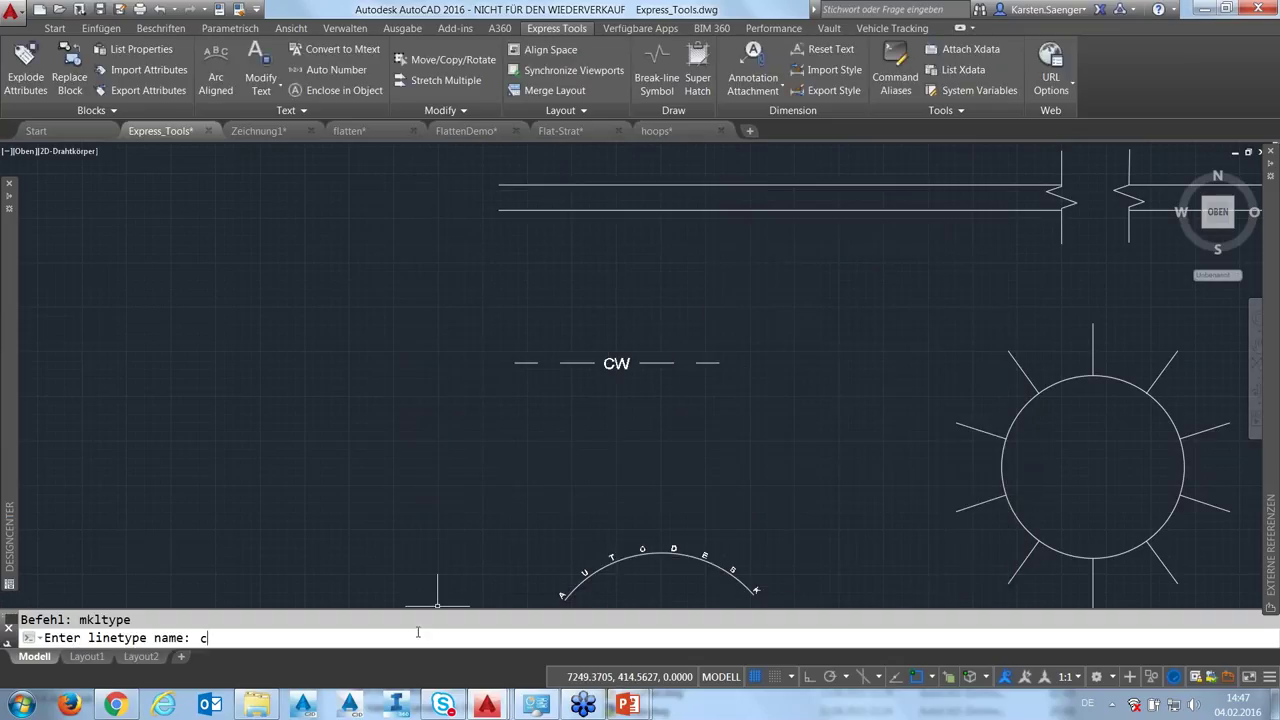
{"action": "type", "text": "old_water"}
{"action": "key", "text": "Return"}
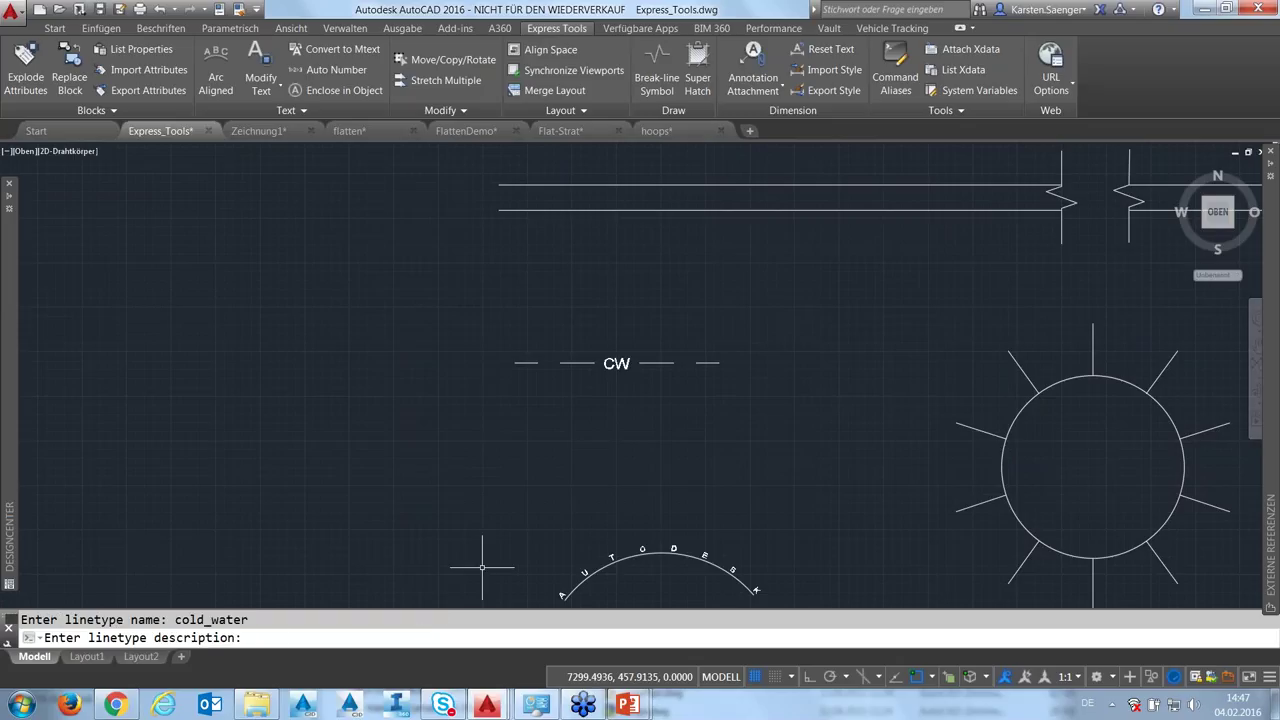
{"action": "key", "text": "Return"}
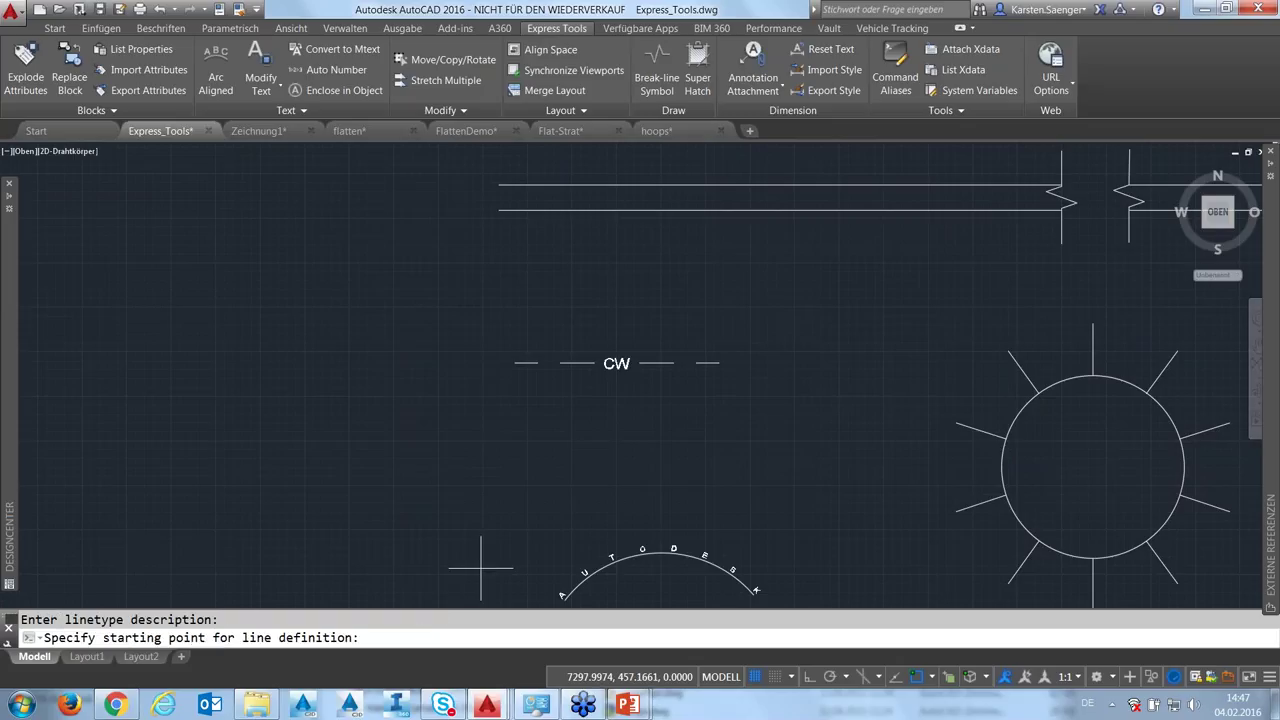
Pick the CW line's ends and window-select the sample objects to create COLD_WATER
{"action": "left_click", "coordinate": [515, 363]}
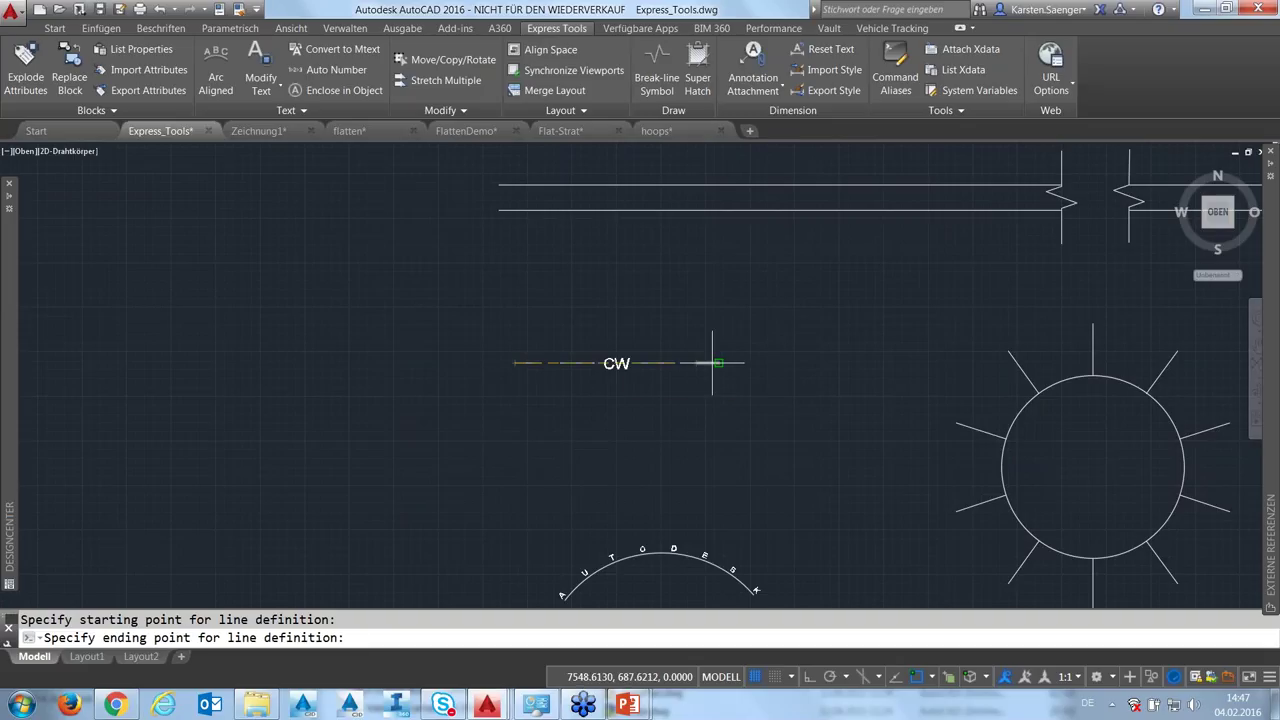
{"action": "left_click", "coordinate": [712, 363]}
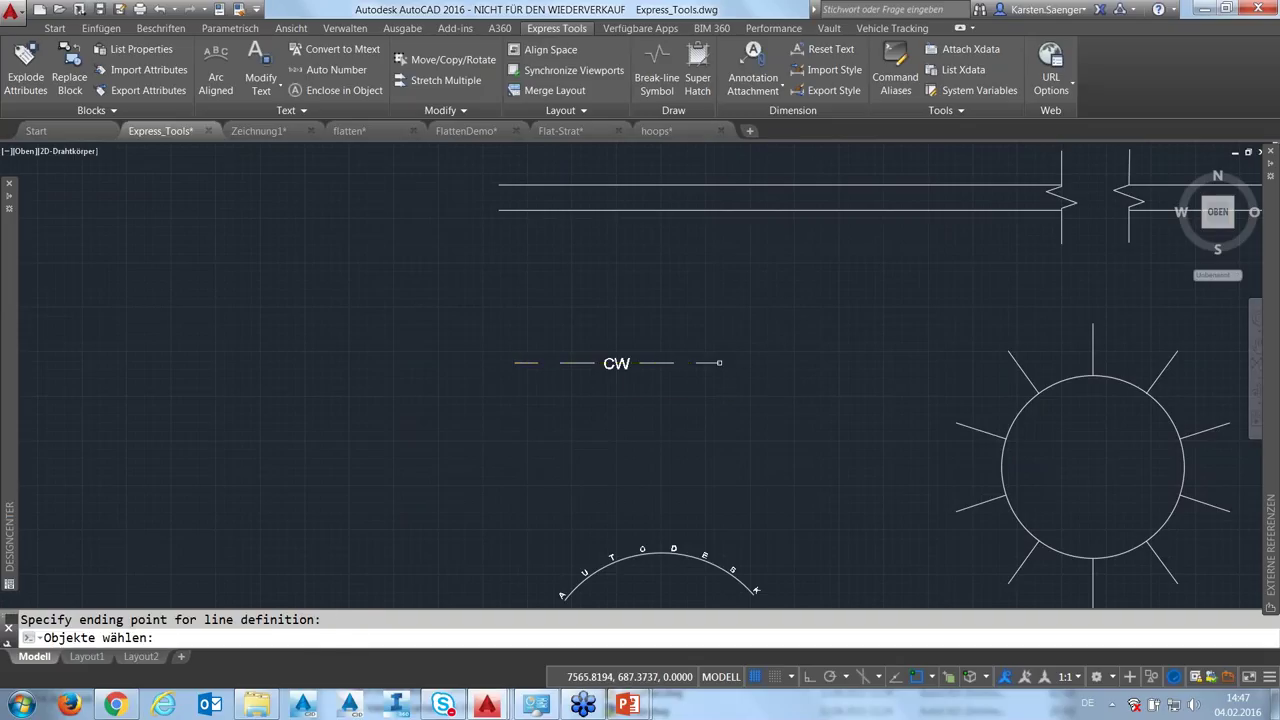
{"action": "left_click", "coordinate": [478, 300]}
{"action": "left_click", "coordinate": [808, 448]}
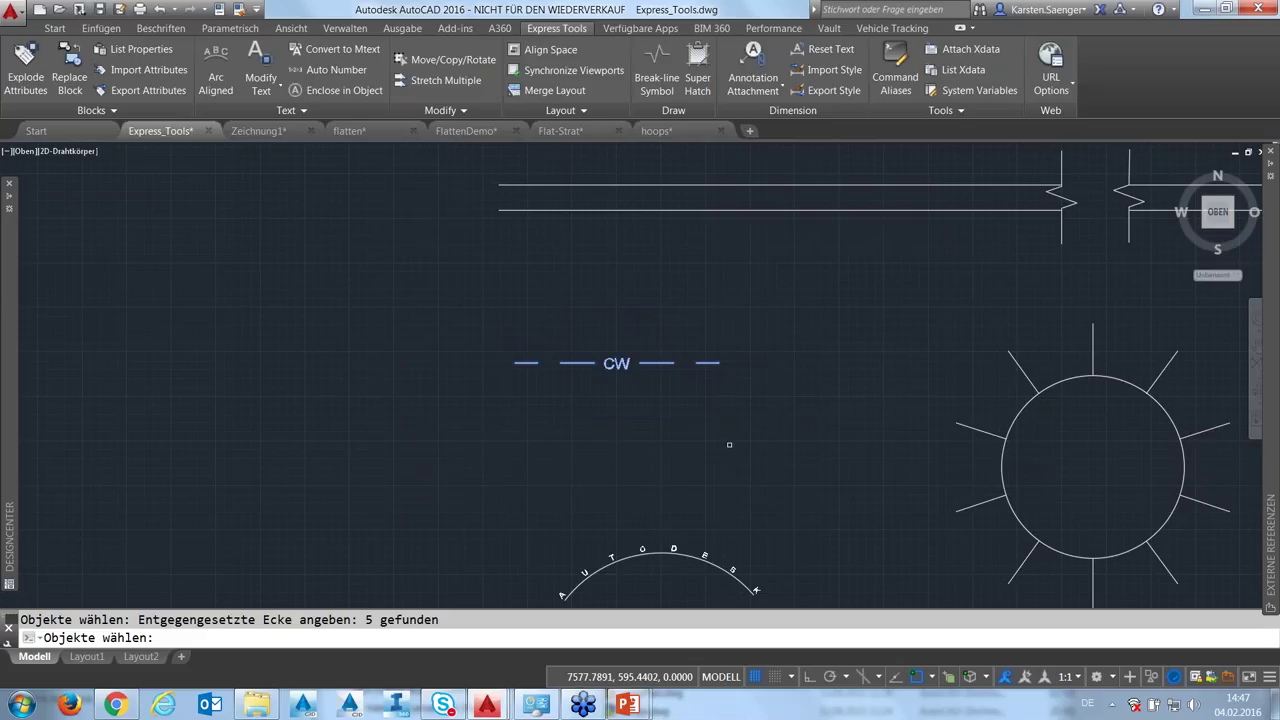
{"action": "key", "text": "Return"}
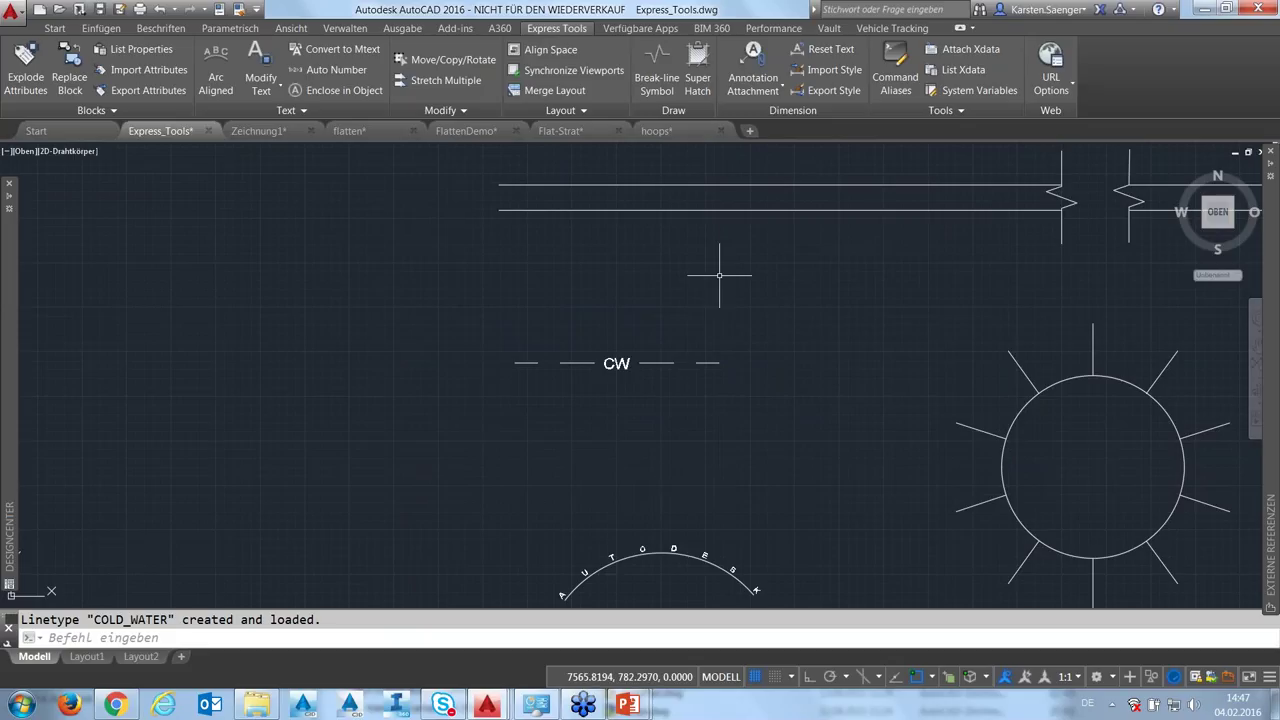
Check the linetype list, then create a new layer Layer1 and make it current
{"action": "type", "text": "lt"}
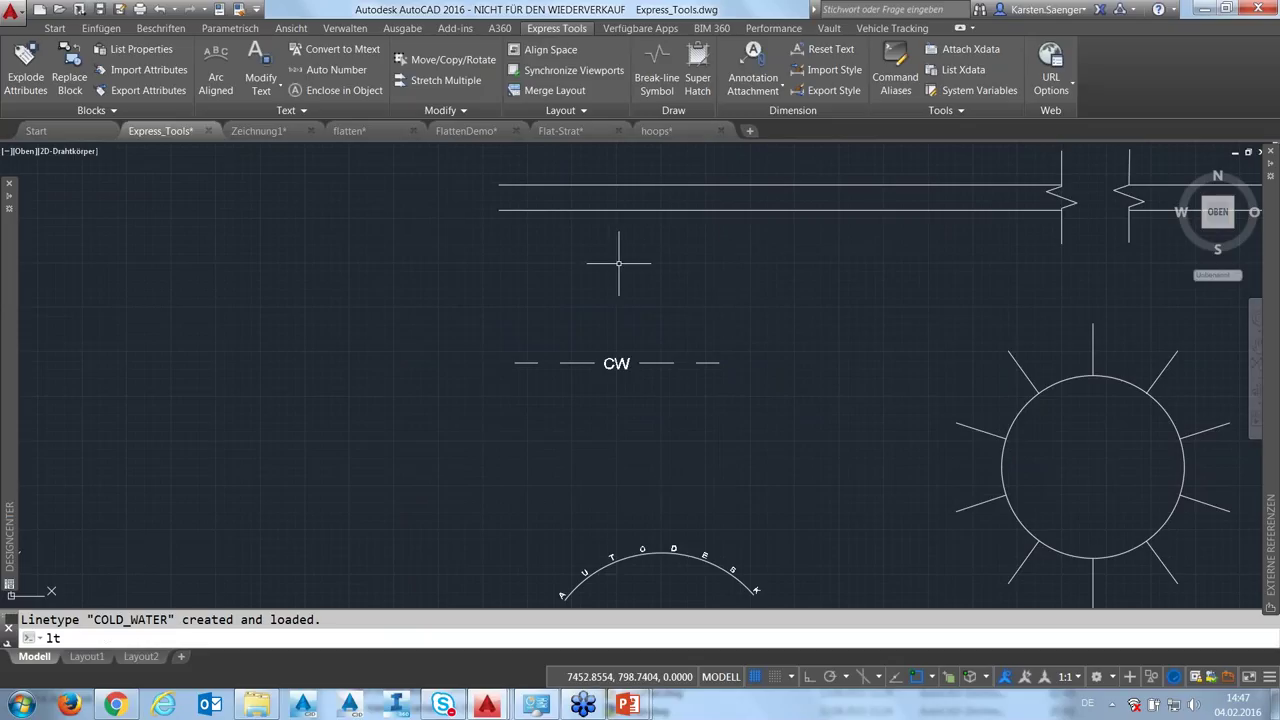
{"action": "key", "text": "Return"}
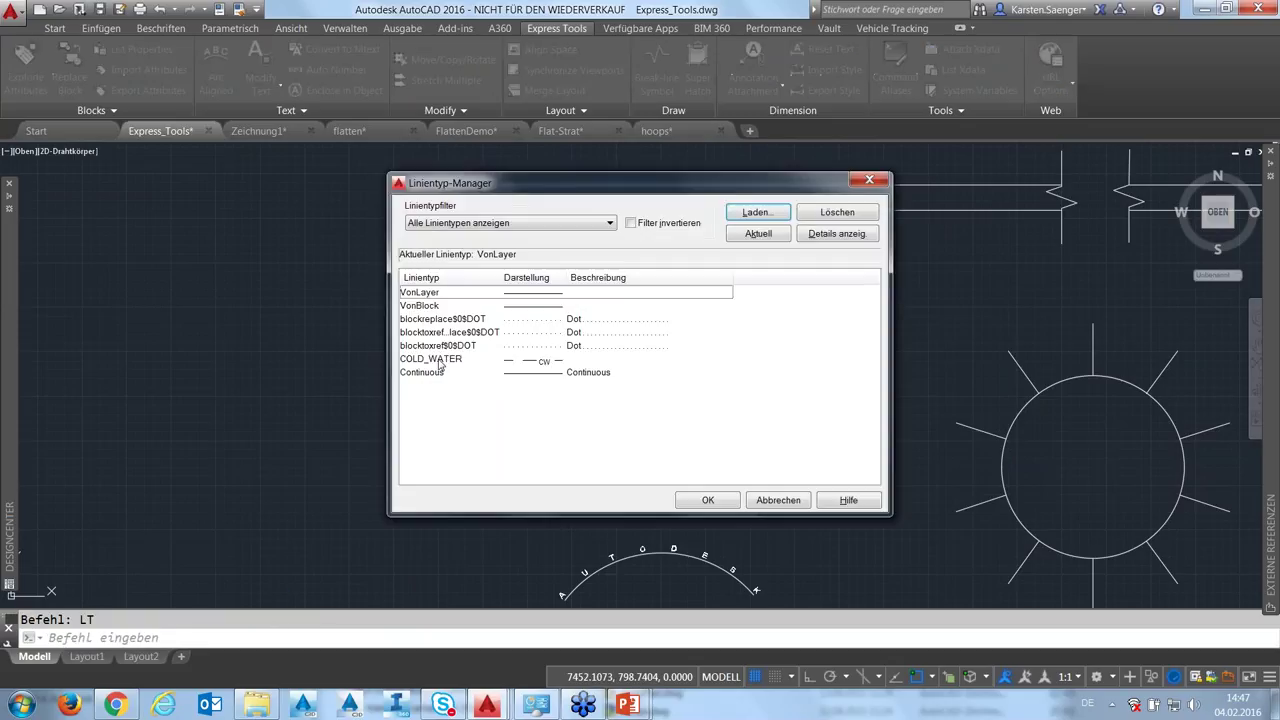
{"action": "left_click", "coordinate": [773, 502]}
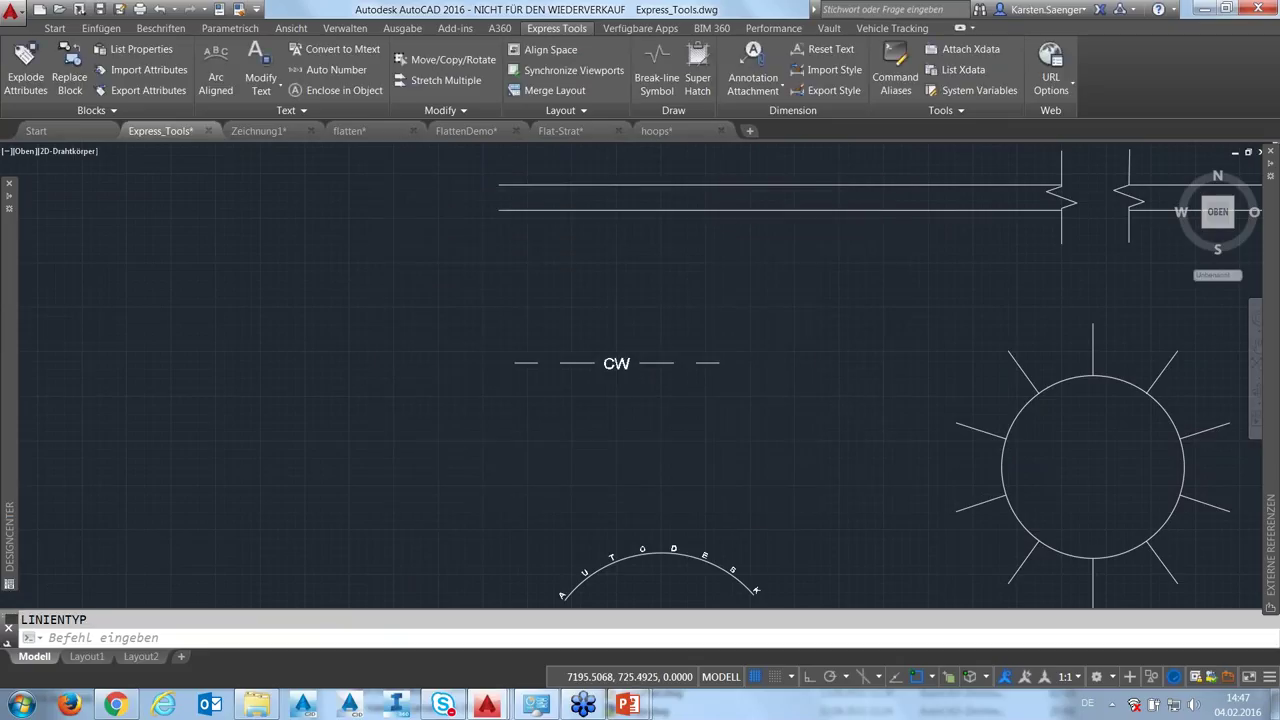
{"action": "scroll", "coordinate": [402, 329], "scroll_direction": "down", "scroll_amount": 2}
{"action": "scroll", "coordinate": [402, 329], "scroll_direction": "down", "scroll_amount": 2}
{"action": "type", "text": "la"}
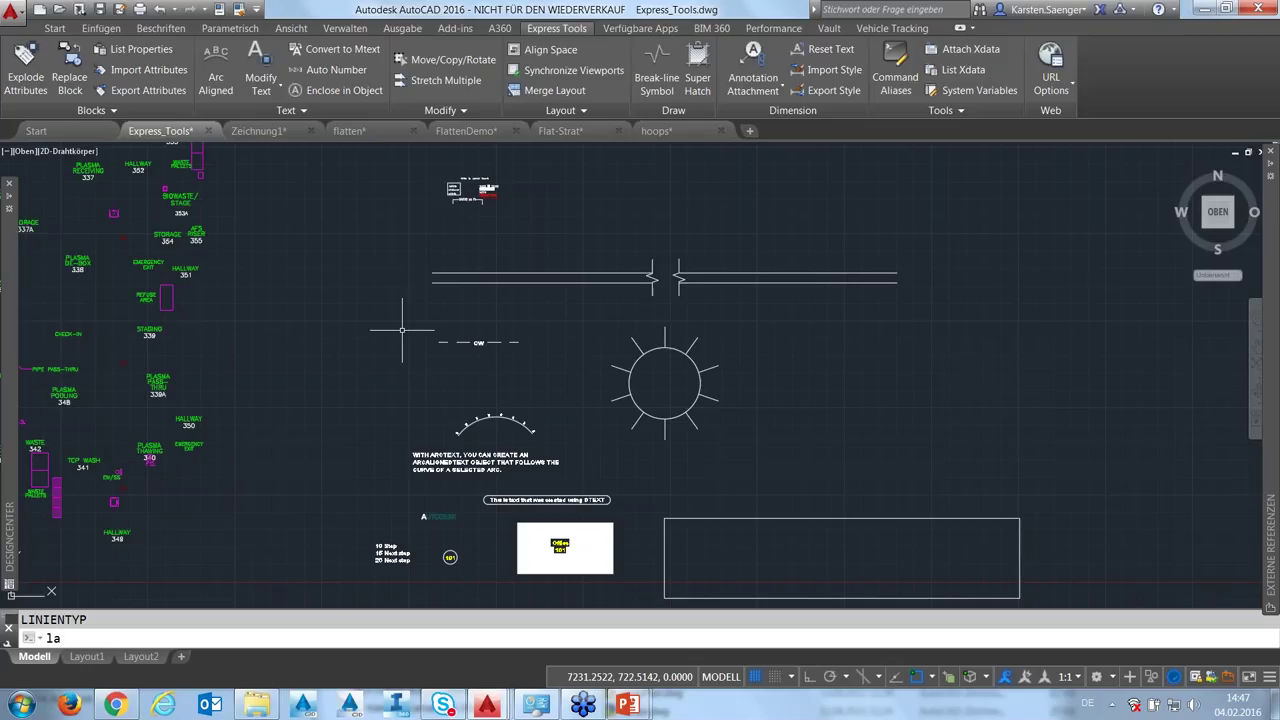
{"action": "key", "text": "Return"}
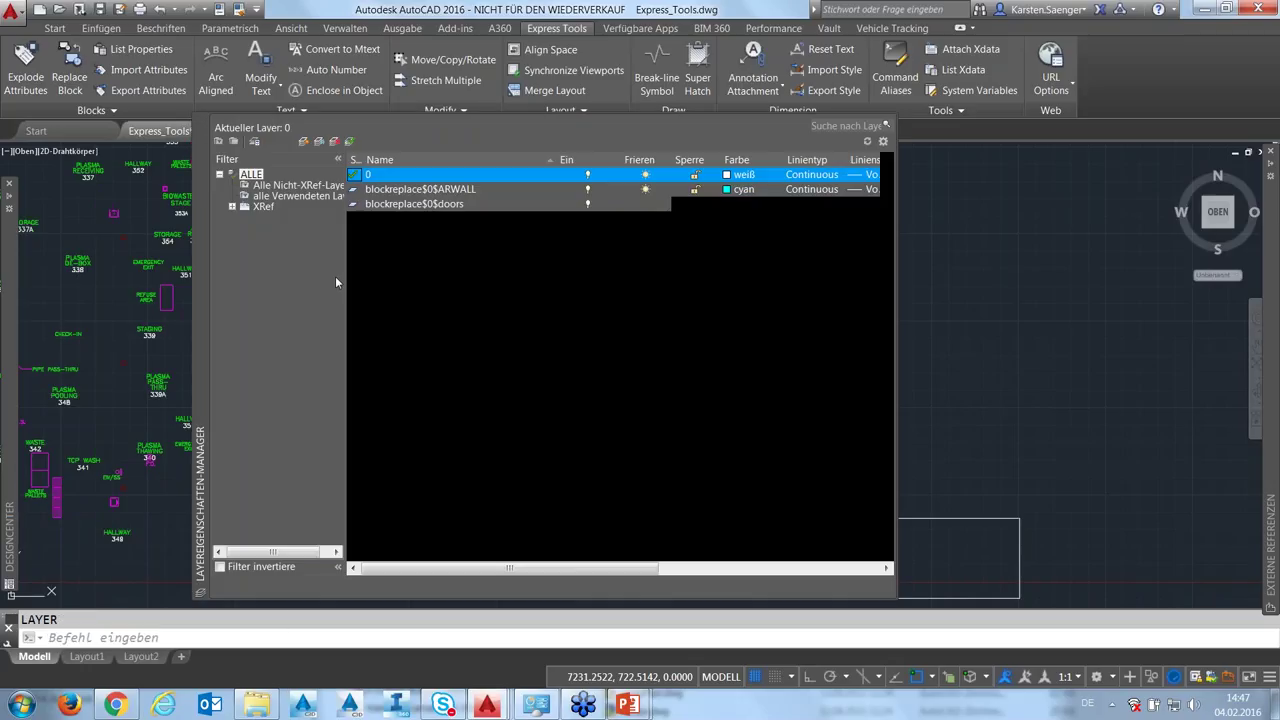
{"action": "left_click", "coordinate": [304, 141]}
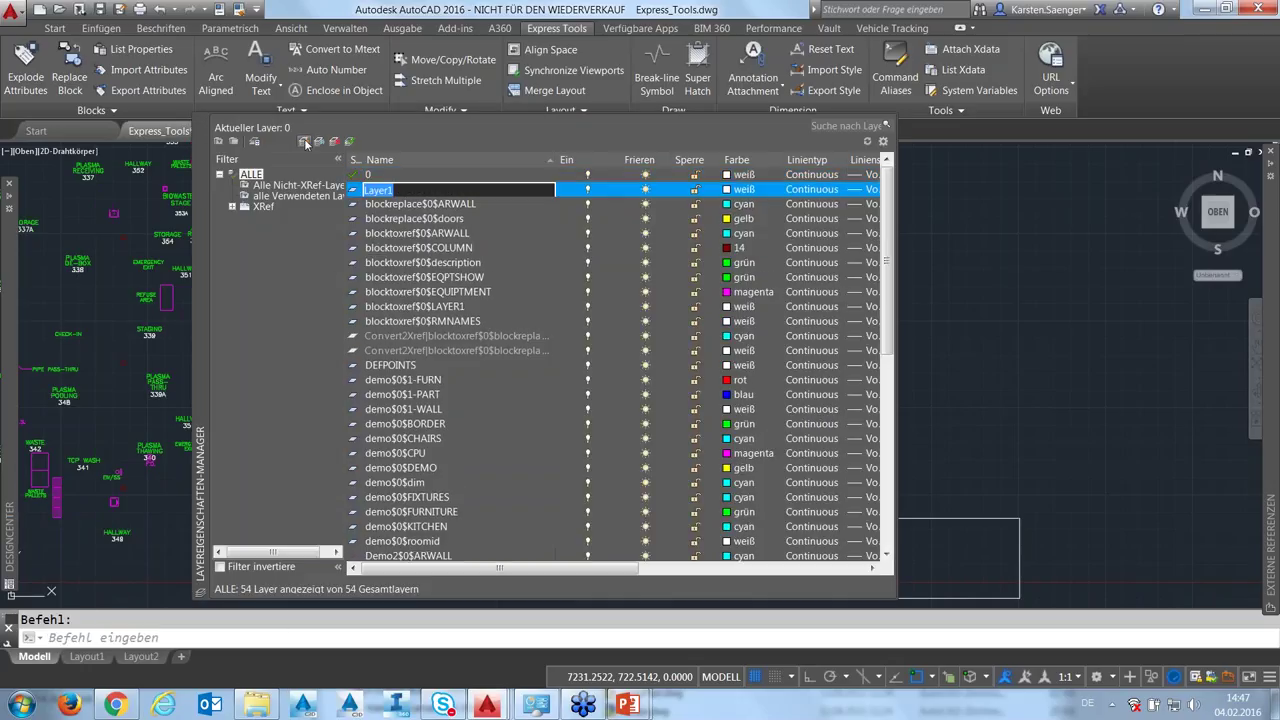
{"action": "double_click", "coordinate": [360, 192]}
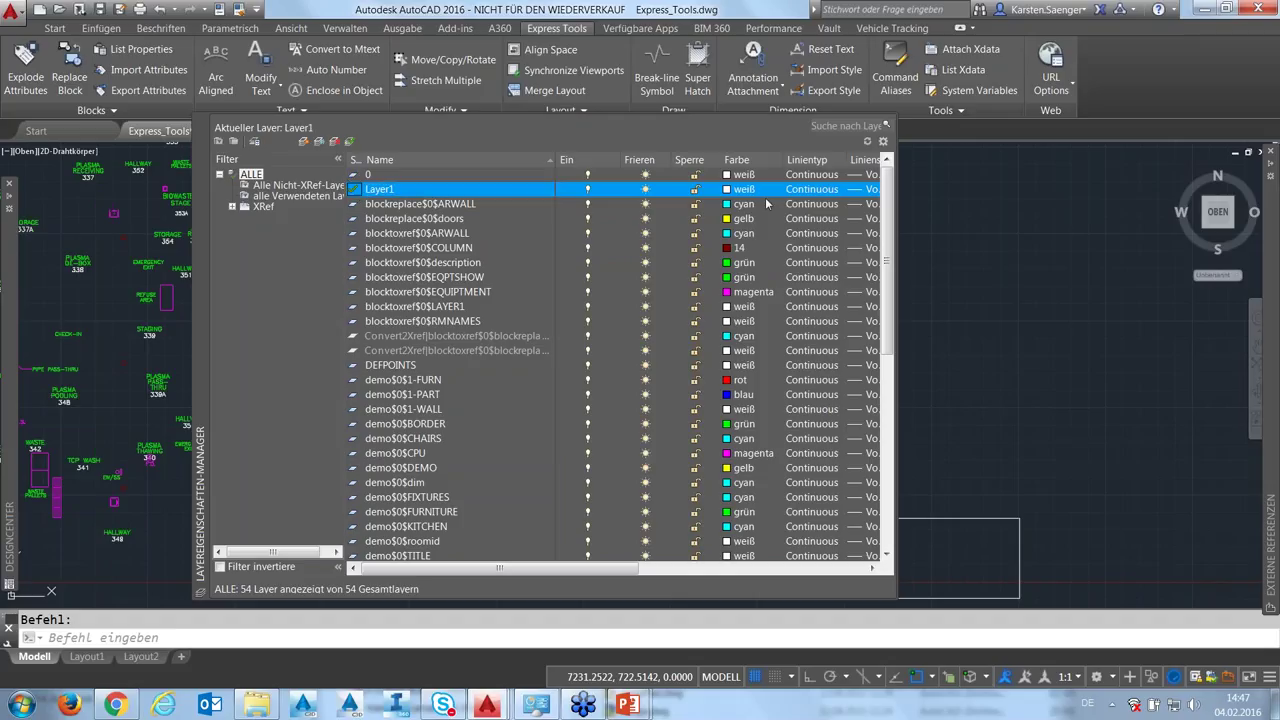
Give Layer1 the COLD_WATER linetype and cyan colour 130
{"action": "left_click", "coordinate": [808, 189]}
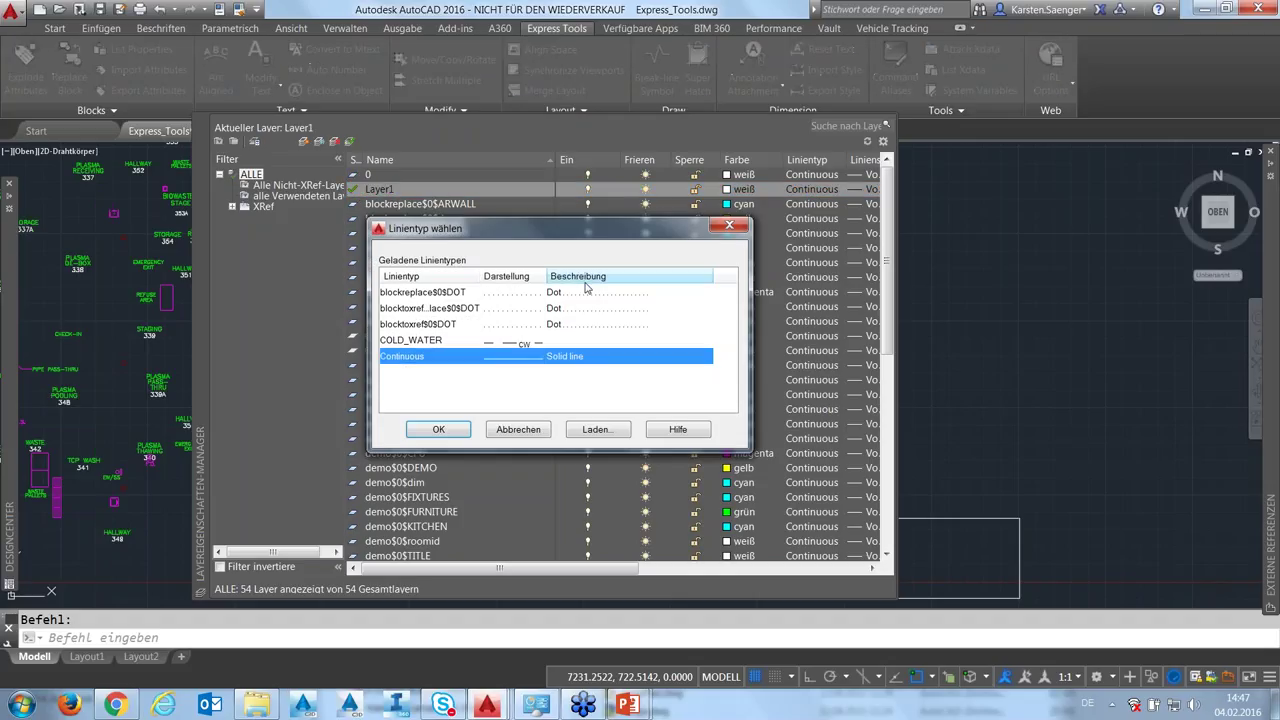
{"action": "left_click", "coordinate": [520, 344]}
{"action": "left_click", "coordinate": [440, 429]}
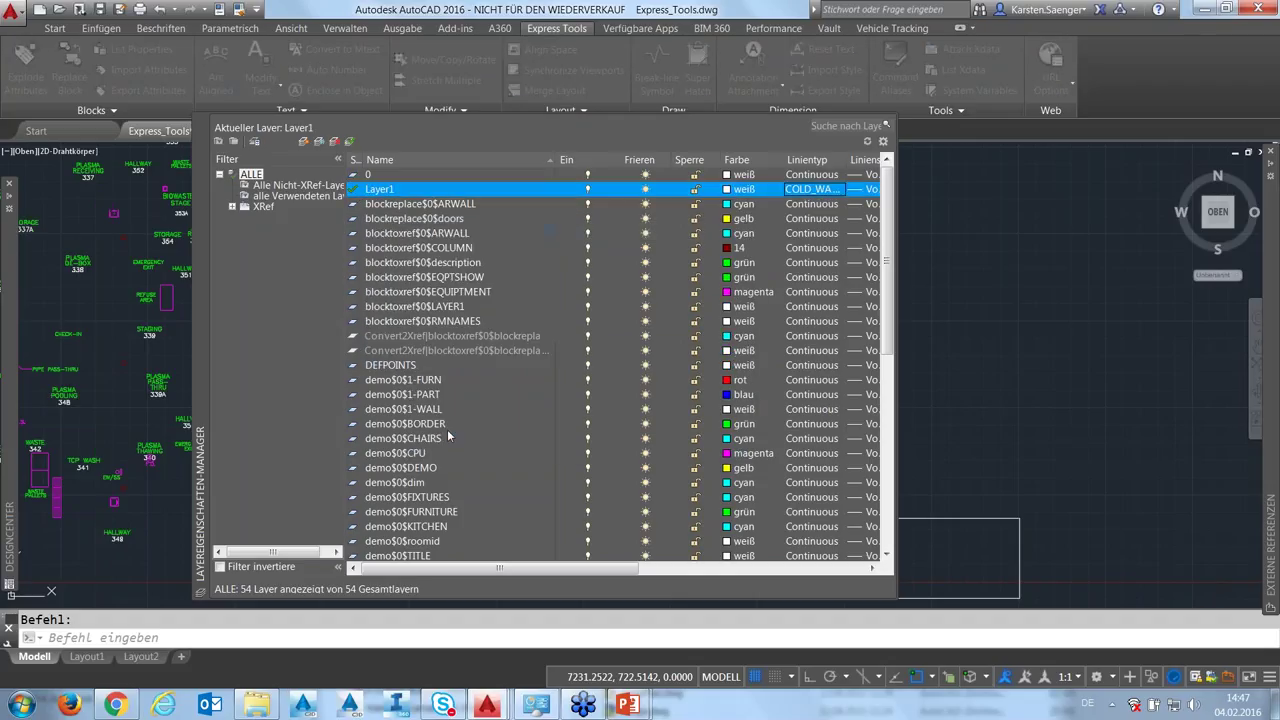
{"action": "left_click", "coordinate": [740, 189]}
{"action": "left_click", "coordinate": [636, 321]}
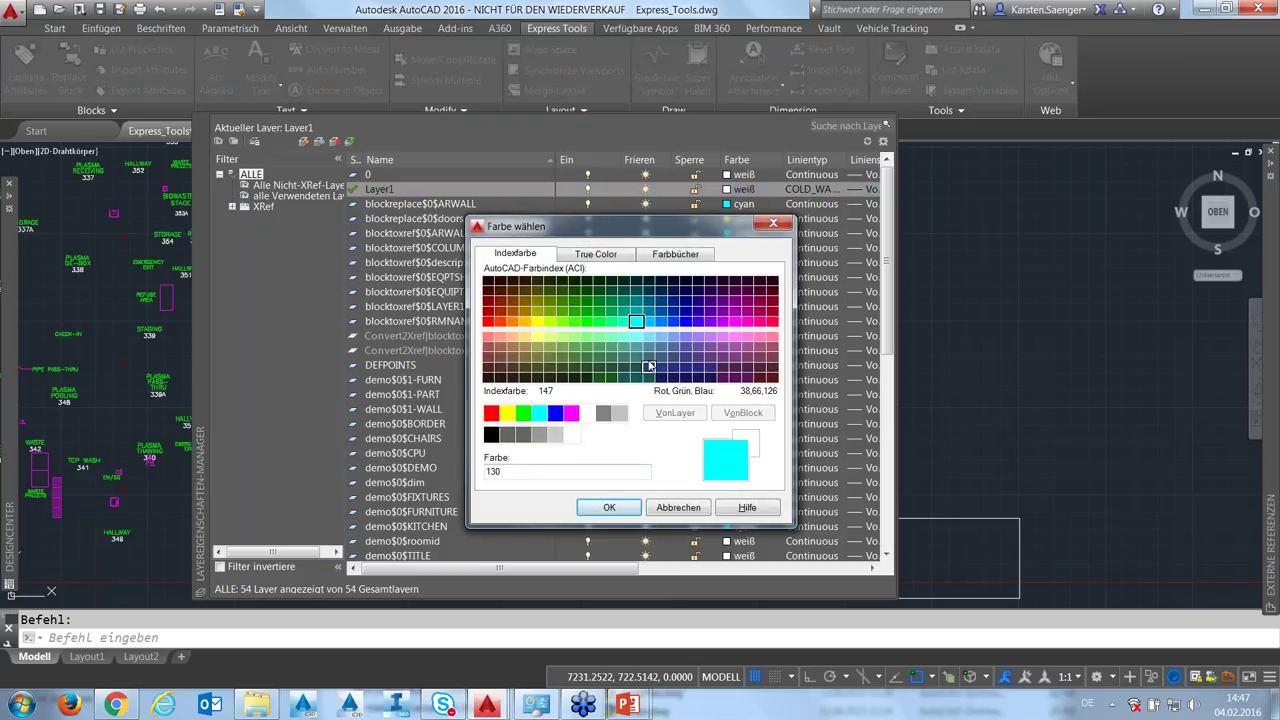
{"action": "left_click", "coordinate": [609, 507]}
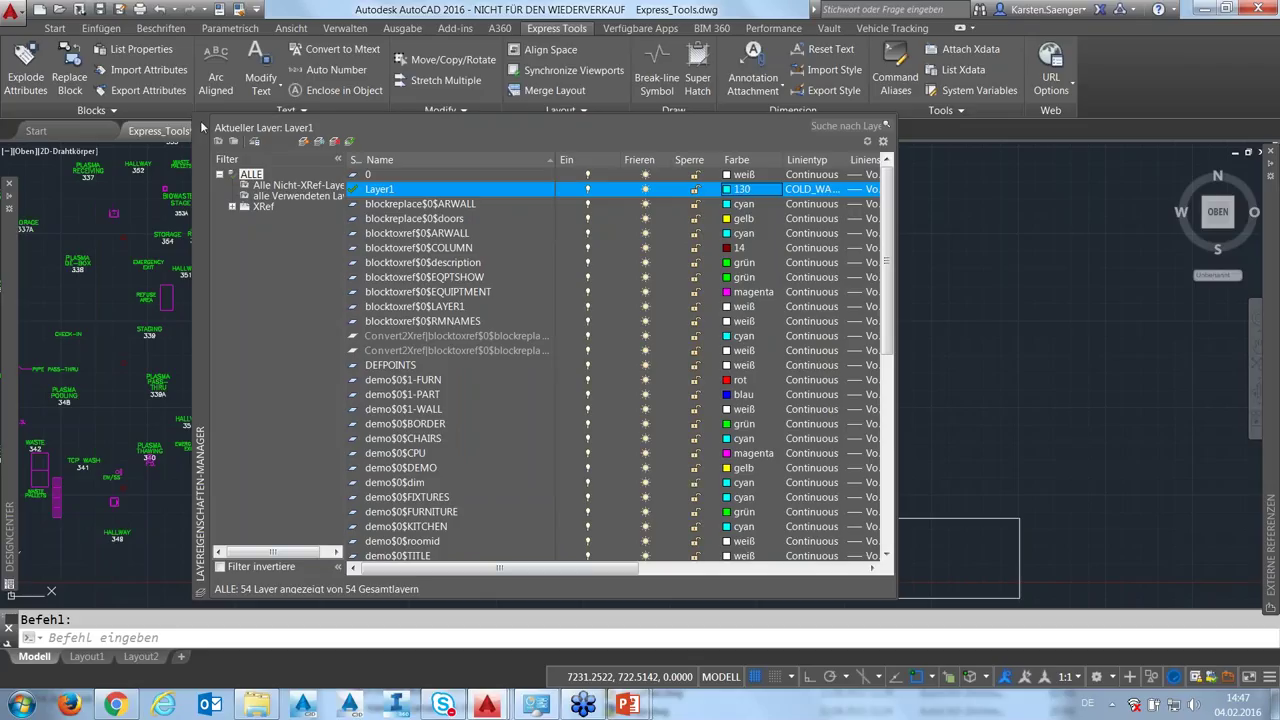
{"action": "left_click_drag", "start_coordinate": [200, 143], "coordinate": [565, 512]}
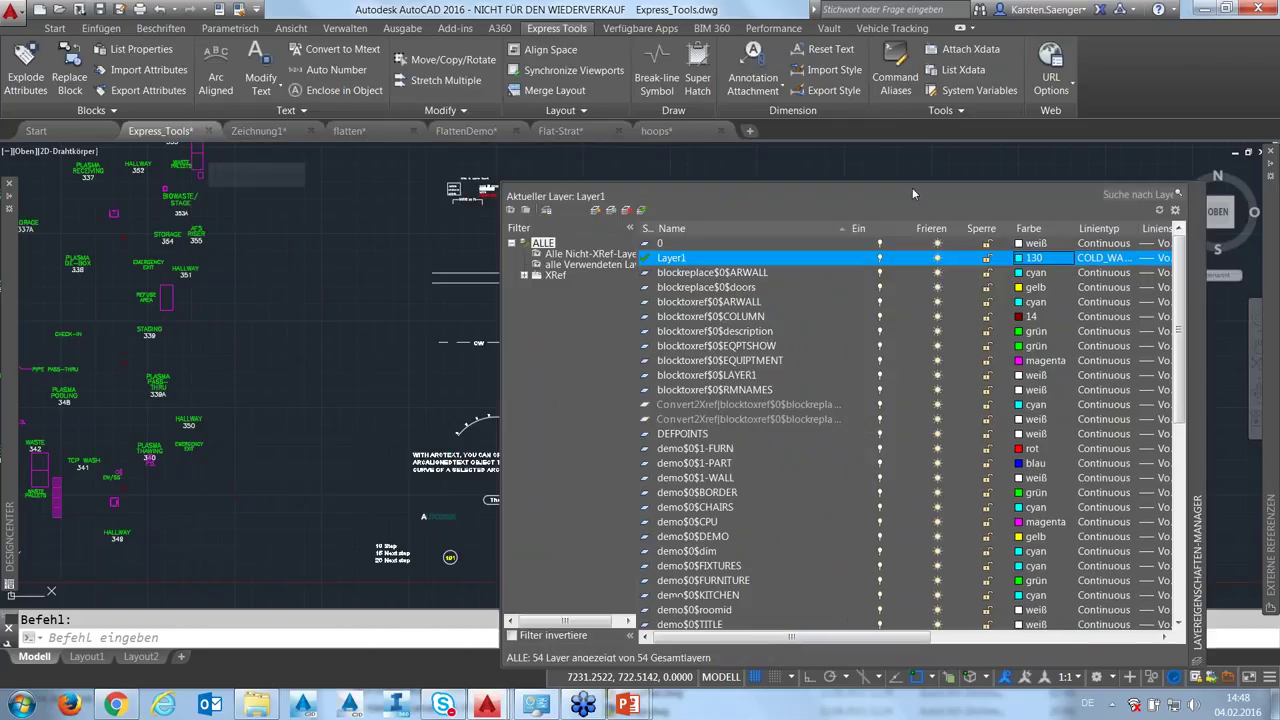
Draw a long horizontal line on Layer1 near the top of the drawing
{"action": "left_click", "coordinate": [55, 28]}
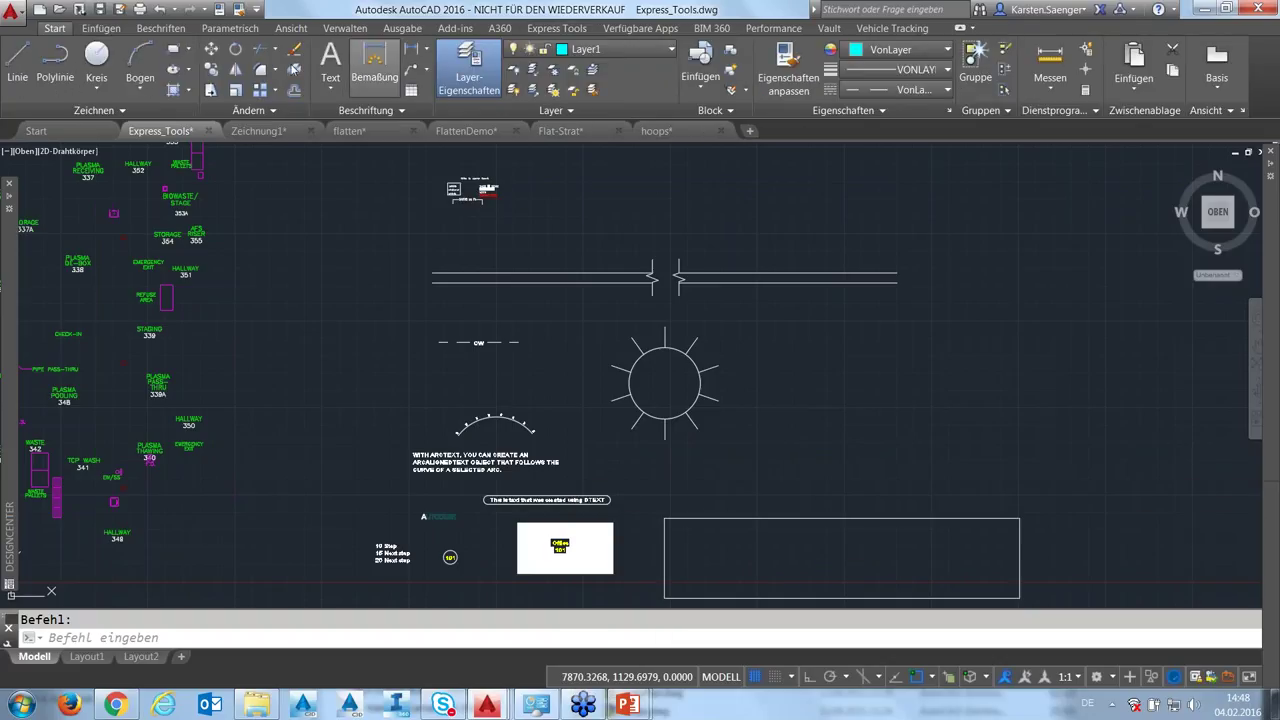
{"action": "left_click", "coordinate": [17, 65]}
{"action": "left_click", "coordinate": [663, 213]}
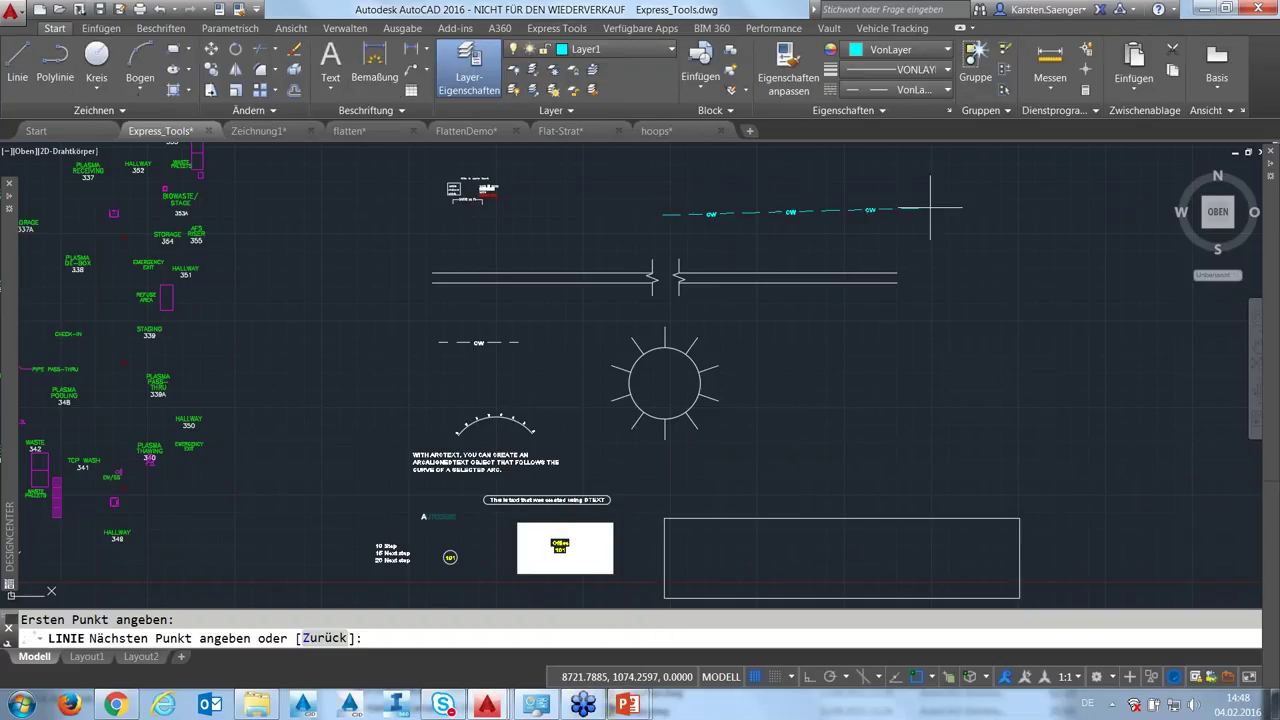
{"action": "left_click", "coordinate": [1106, 214]}
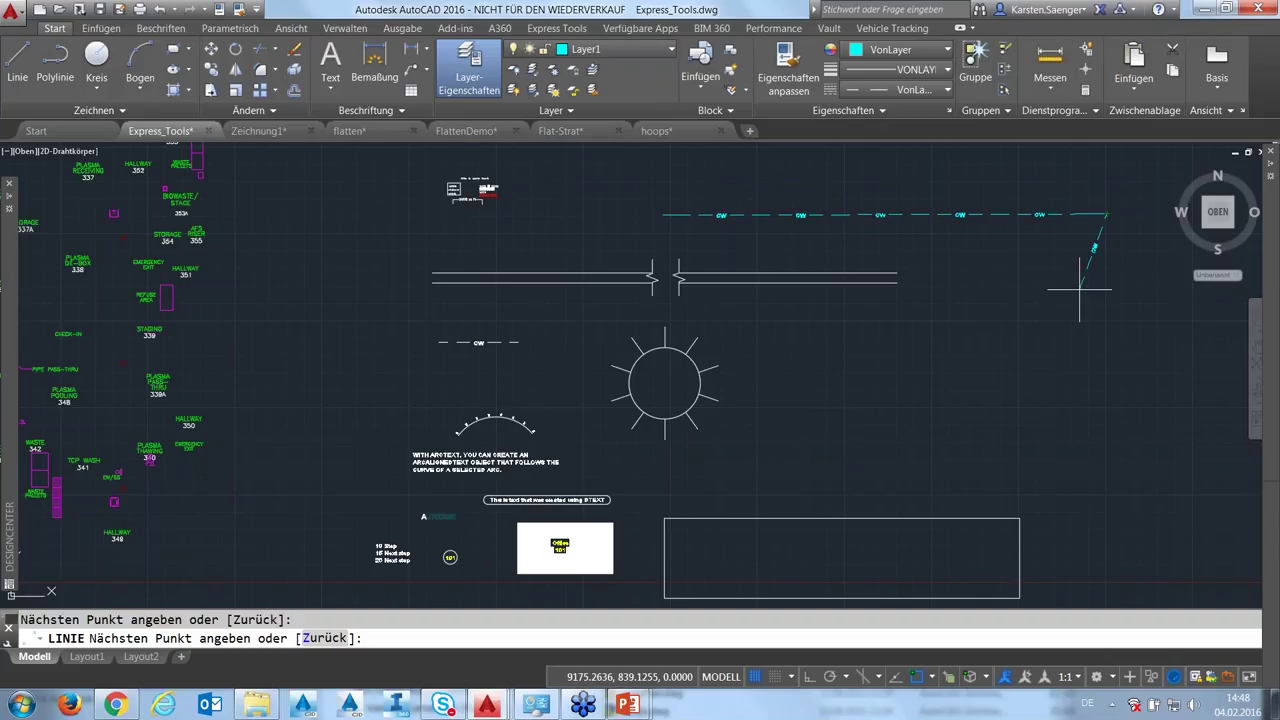
{"action": "key", "text": "Return"}
Zoom and pan in on the new line to check its dashes and CW labels
{"action": "scroll", "coordinate": [1040, 267], "scroll_direction": "up", "scroll_amount": 5}
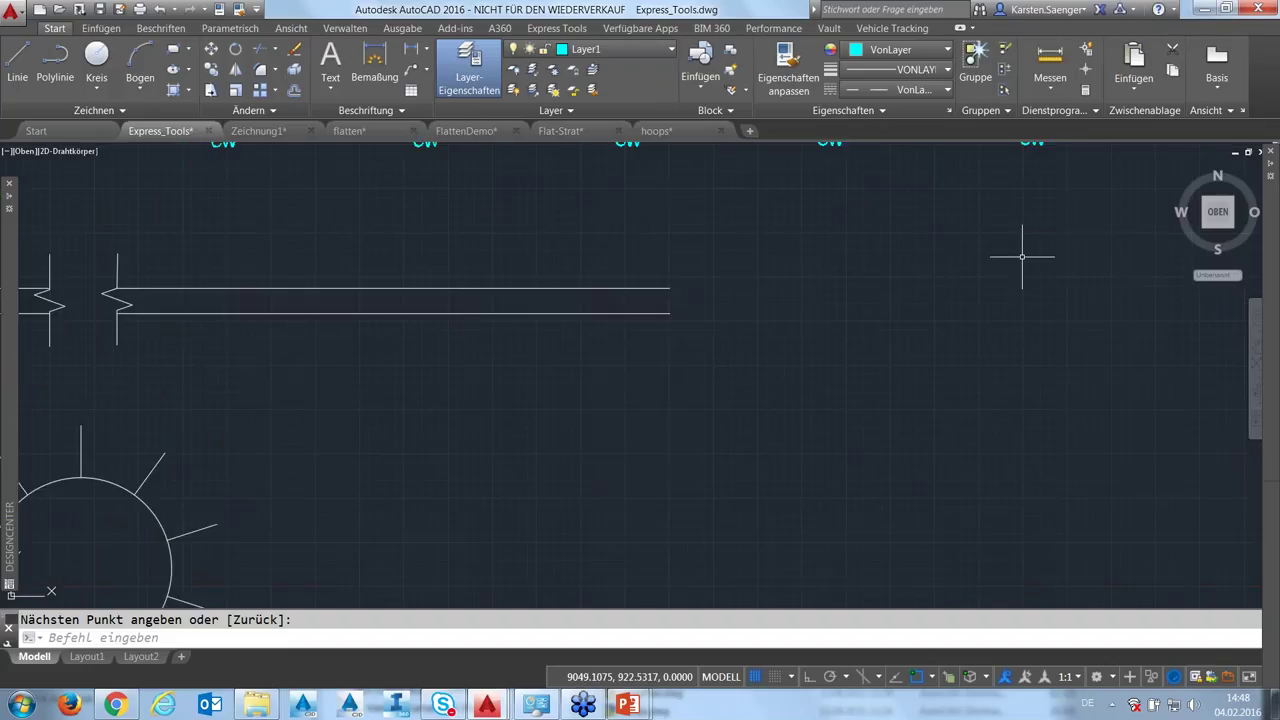
{"action": "middle_click_drag", "start_coordinate": [1020, 258], "coordinate": [1068, 435]}
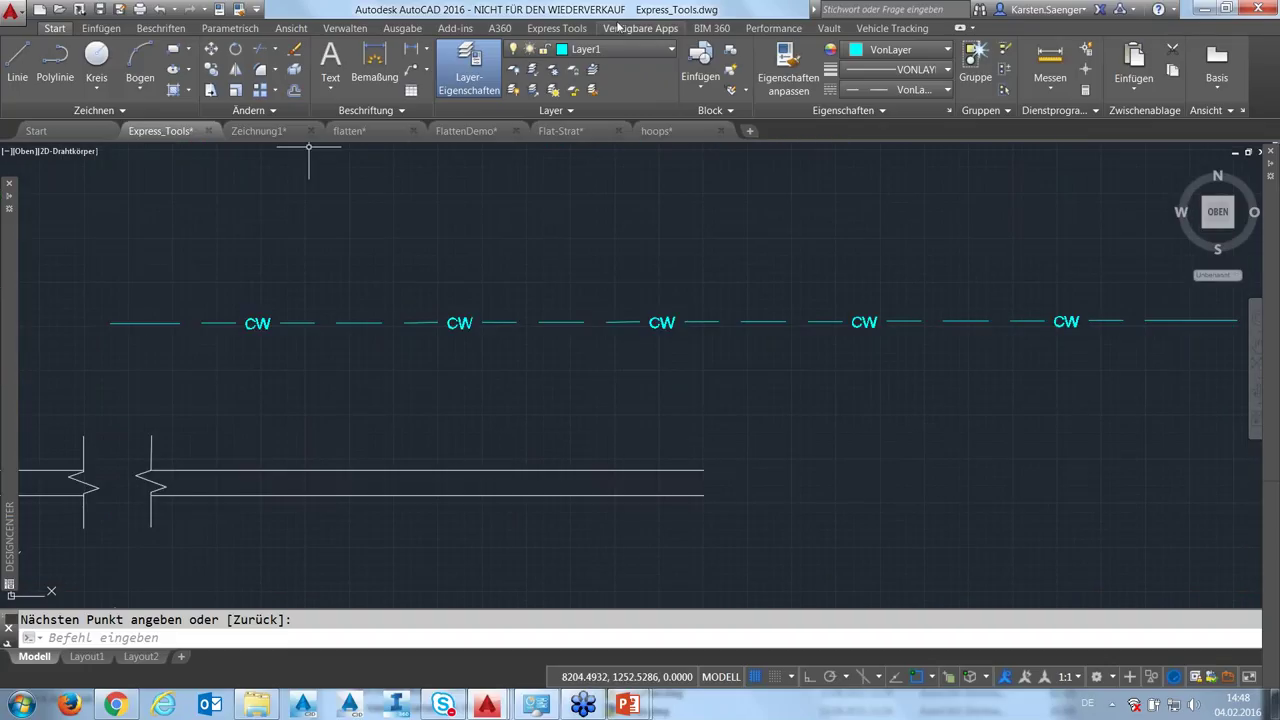
{"action": "left_click", "coordinate": [557, 28]}
{"action": "left_click", "coordinate": [975, 110]}
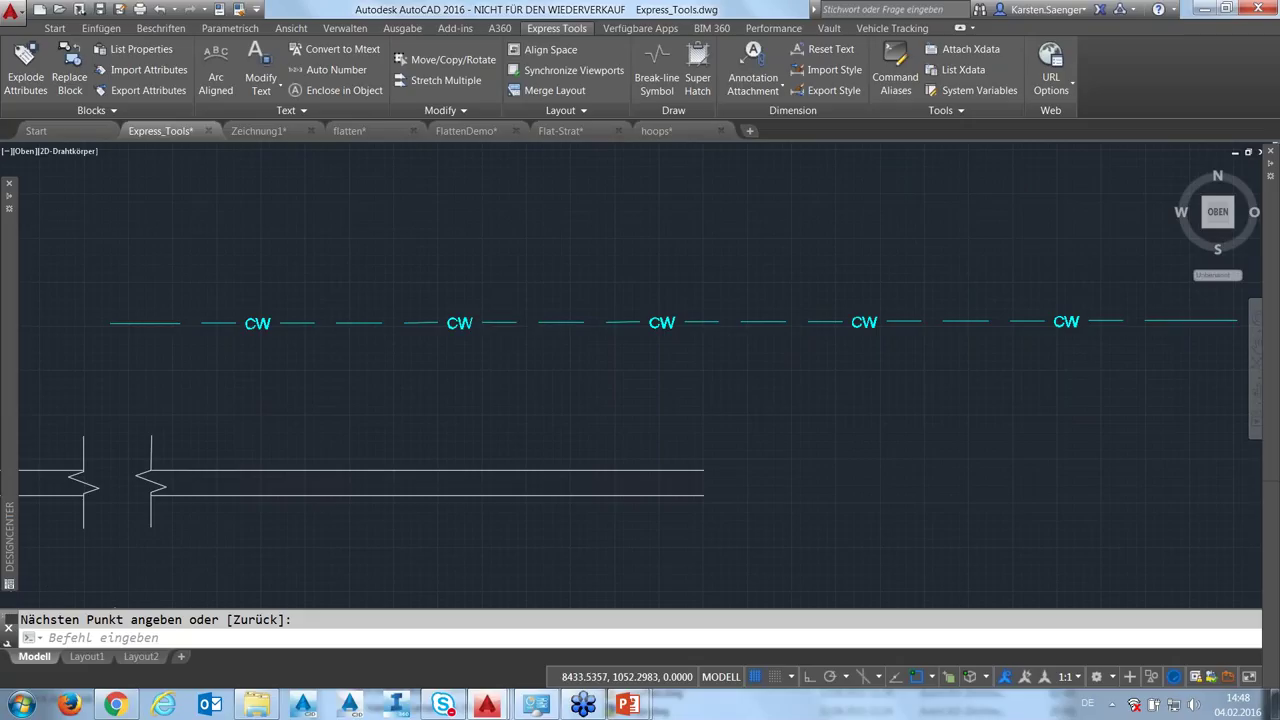
{"action": "scroll", "coordinate": [514, 329], "scroll_direction": "down", "scroll_amount": 2}
{"action": "middle_click_drag", "start_coordinate": [529, 363], "coordinate": [627, 319]}
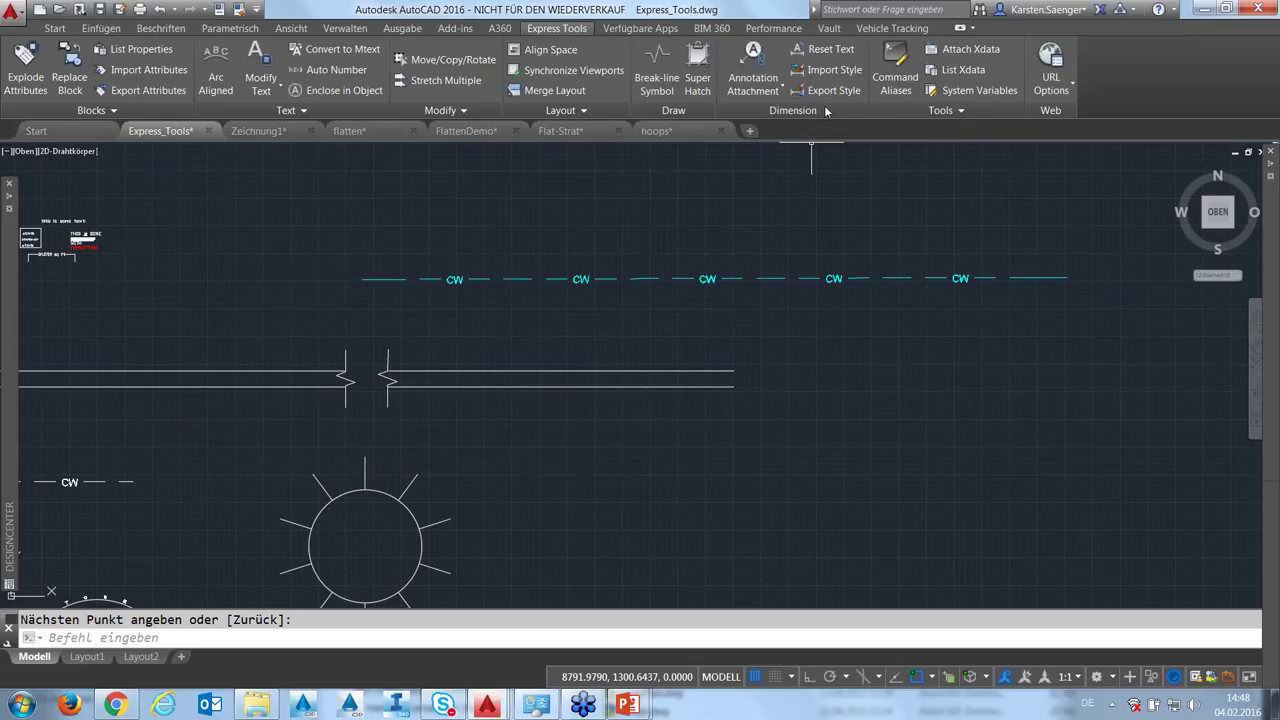
{"action": "left_click", "coordinate": [53, 29]}
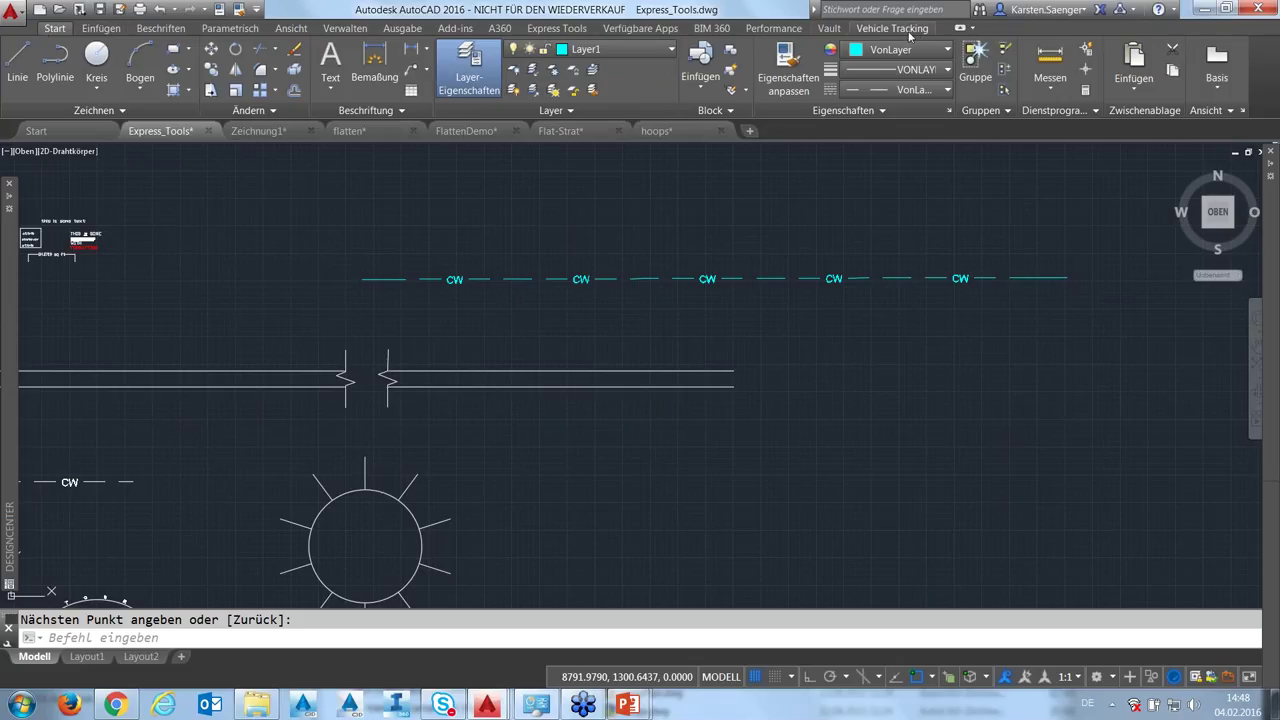
{"action": "left_click", "coordinate": [557, 28]}
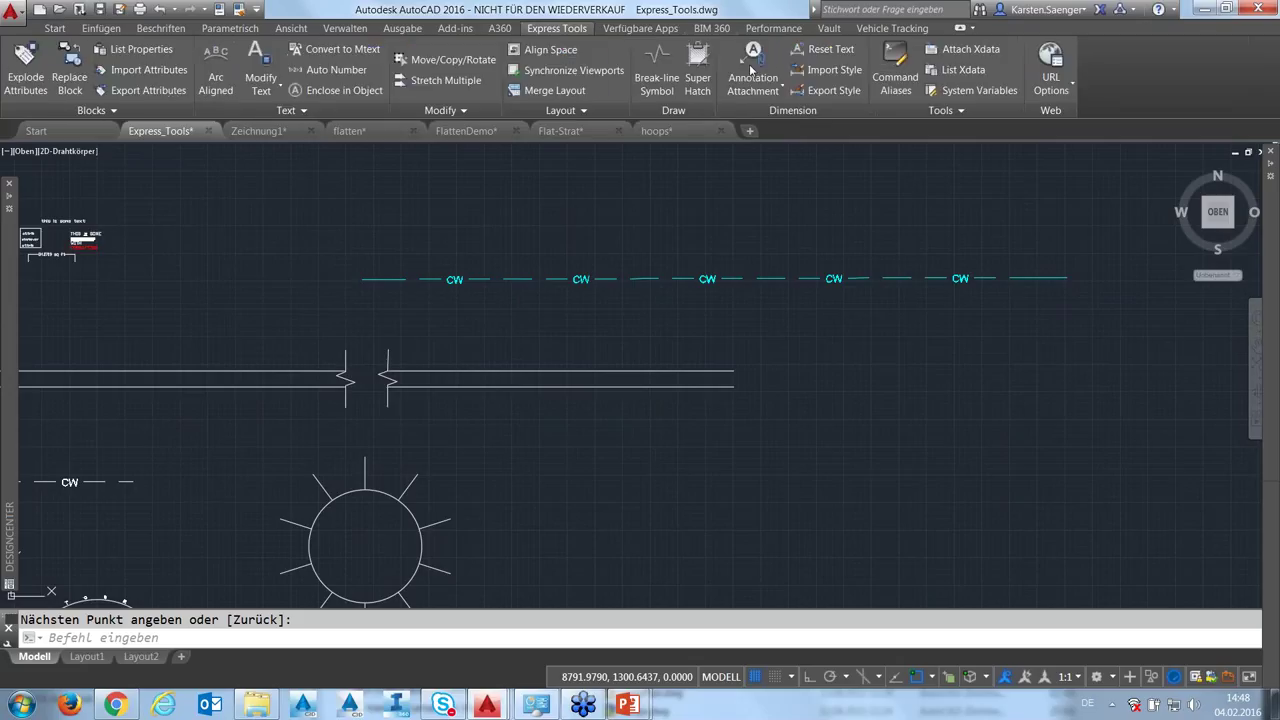
Glance at the System Variables window, then open Help on Attach from the Insert tab with F1
{"action": "left_click", "coordinate": [964, 86]}
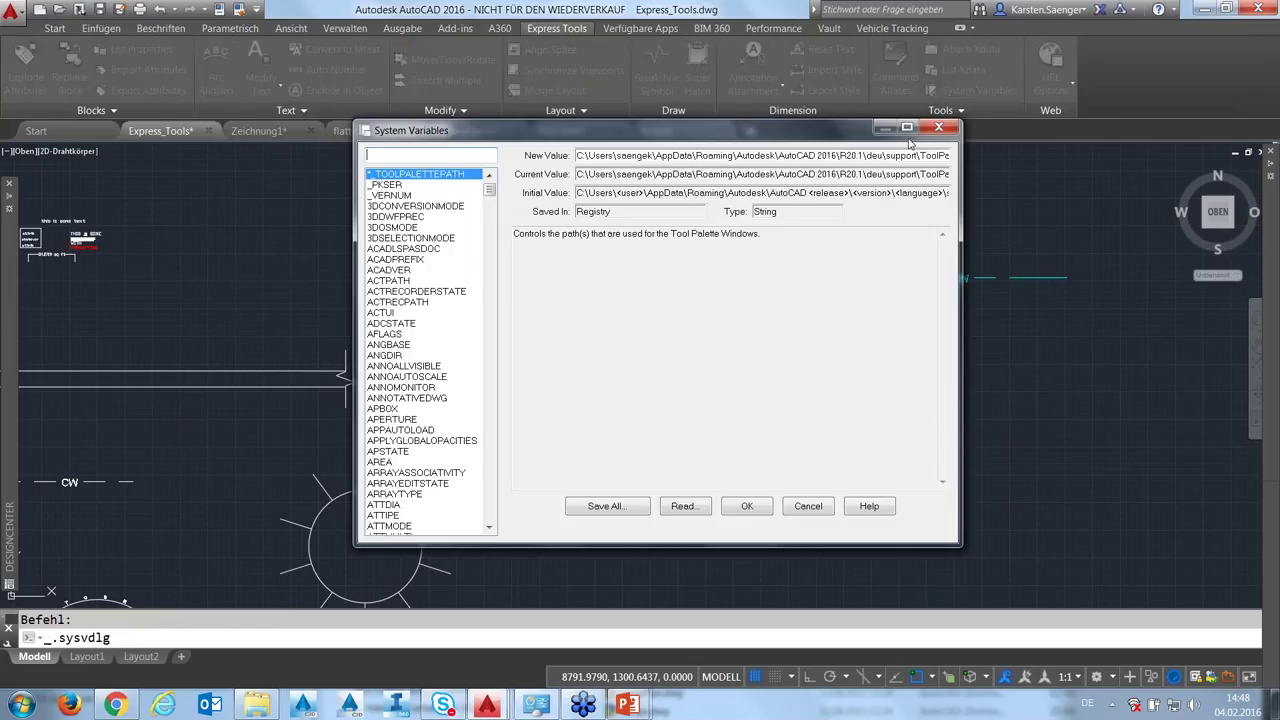
{"action": "left_click", "coordinate": [907, 128]}
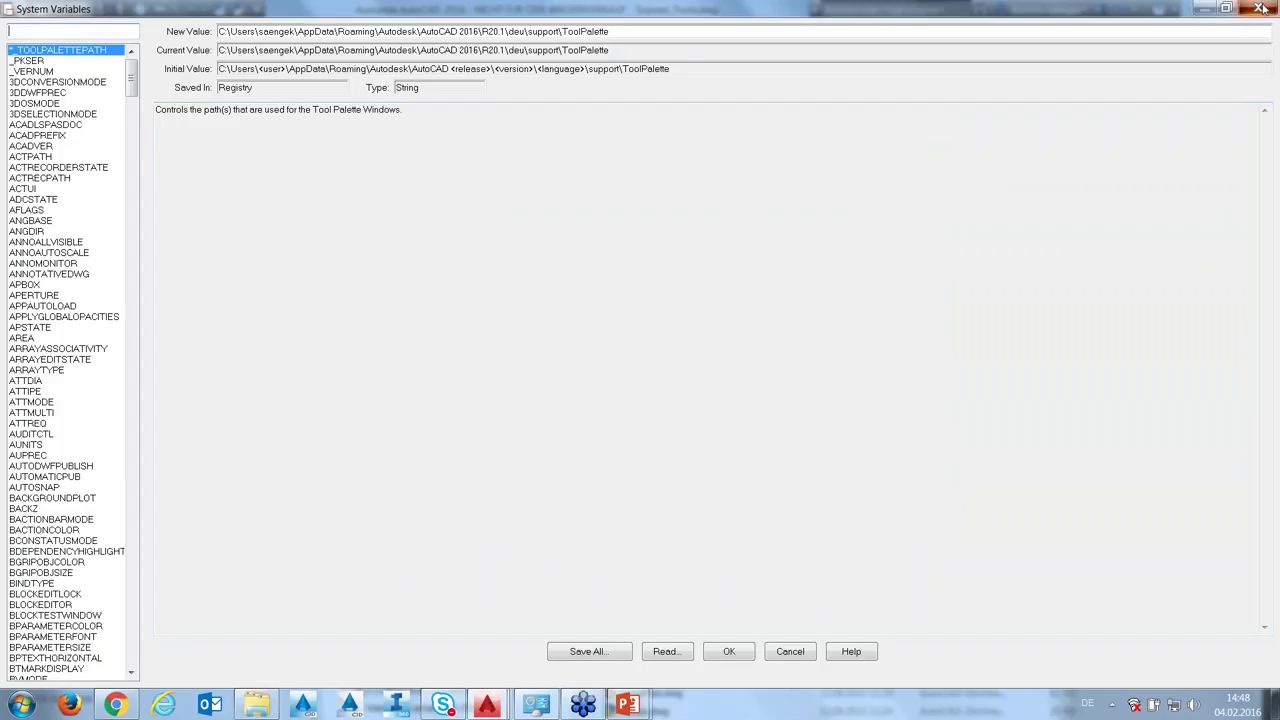
{"action": "key", "text": "Escape"}
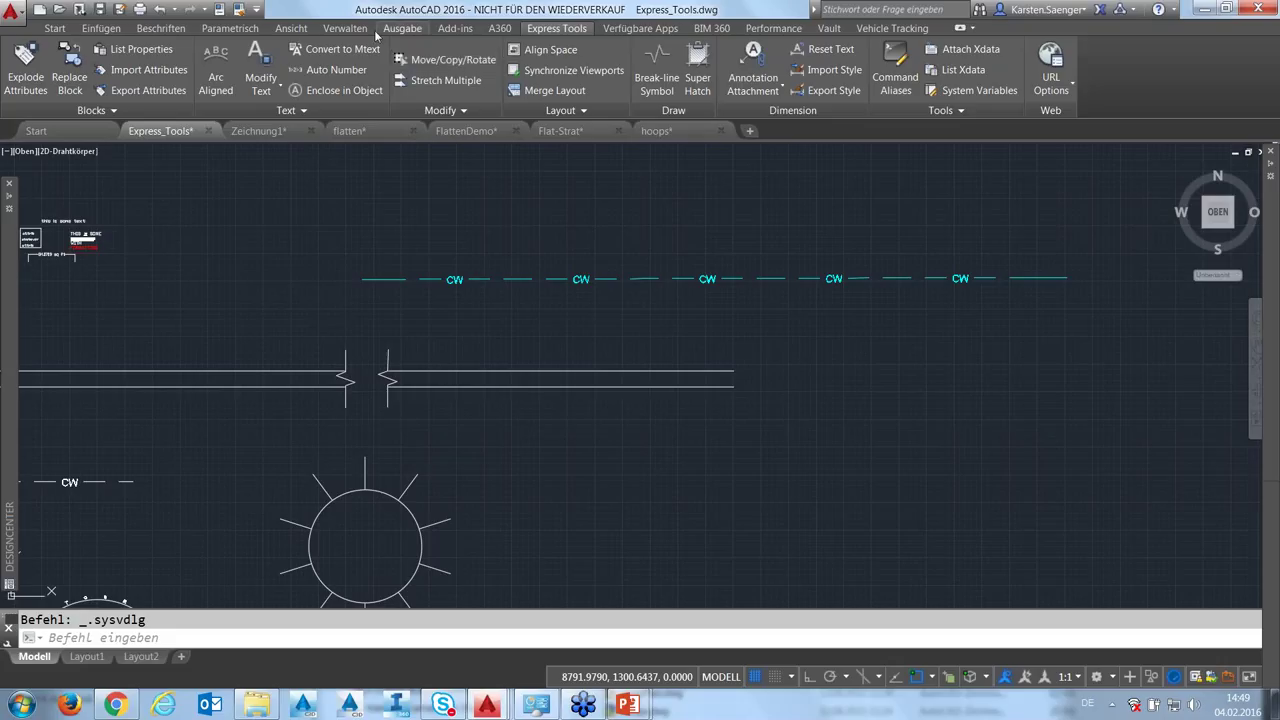
{"action": "left_click", "coordinate": [344, 28]}
{"action": "left_click", "coordinate": [92, 32]}
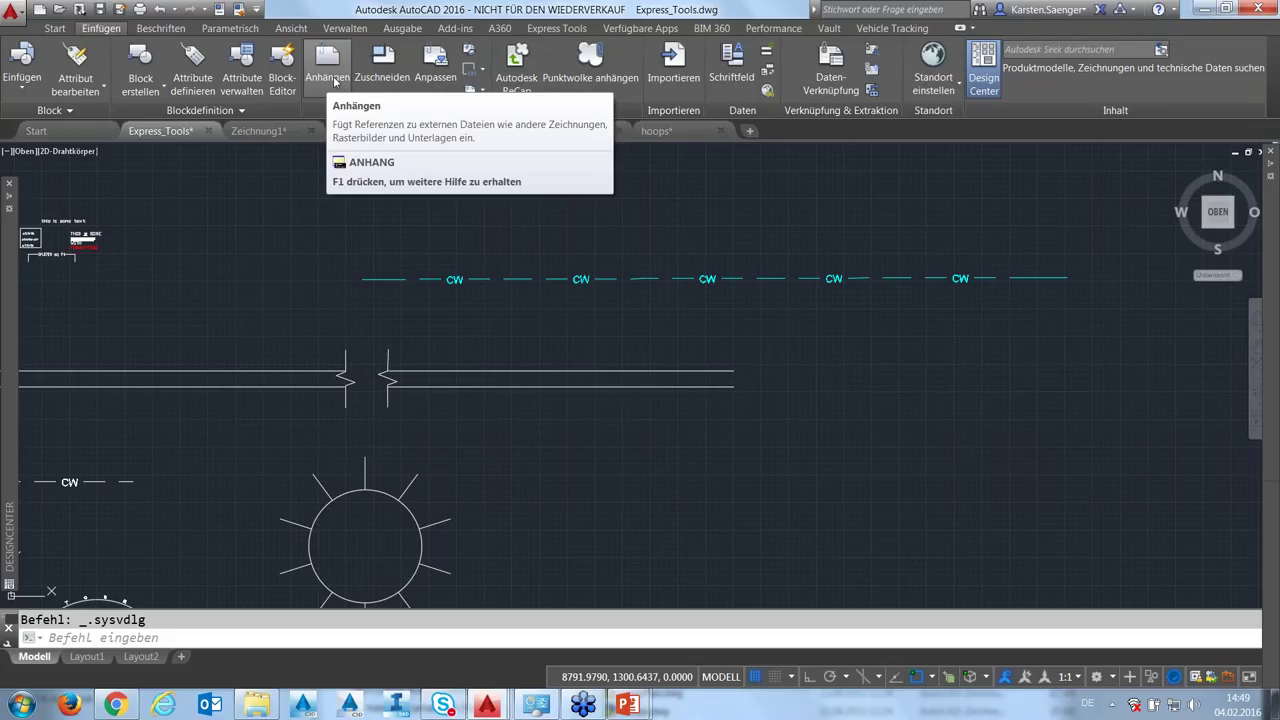
{"action": "key", "text": "F1"}
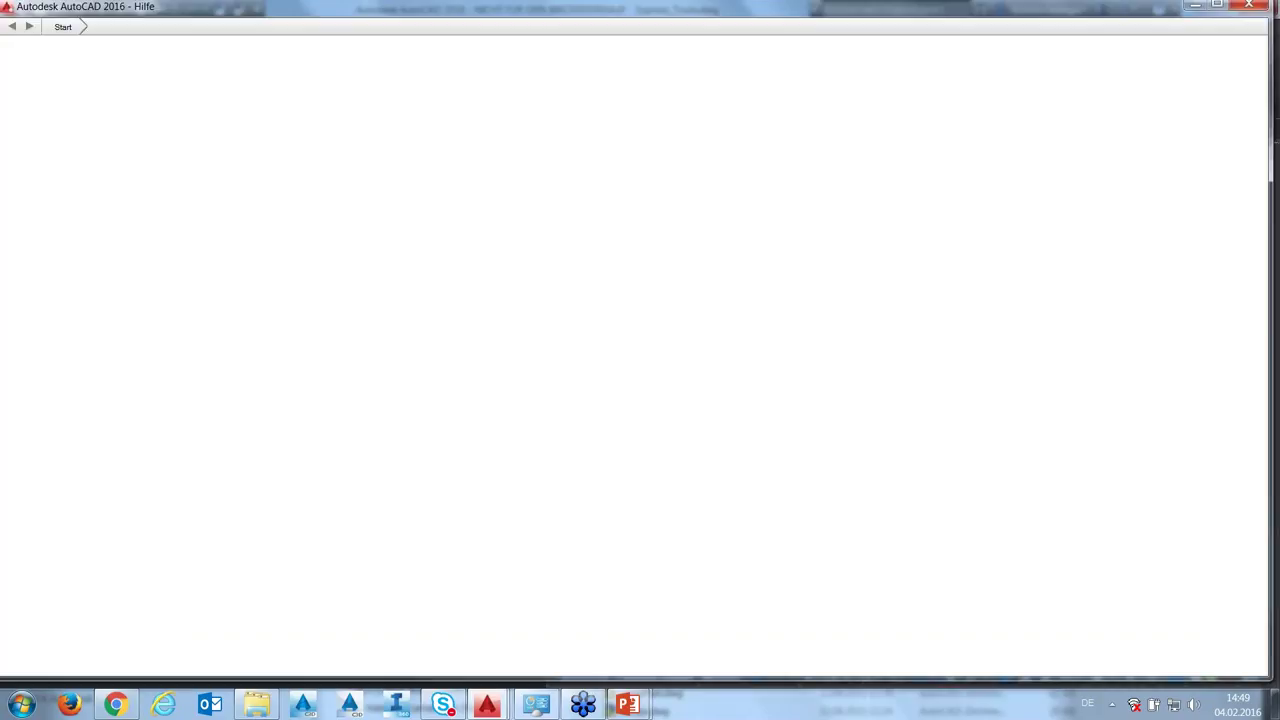
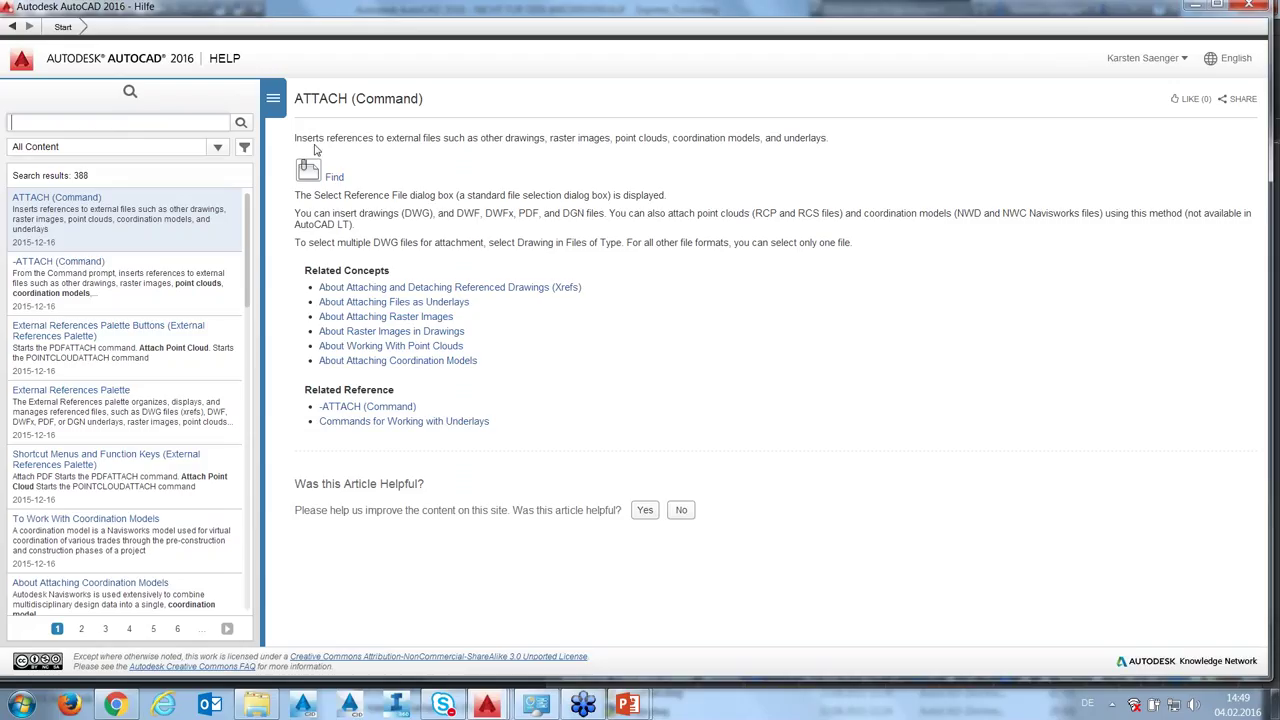
Switch the help pages to German and back to English, then select ATTACH in the article title
{"action": "left_click", "coordinate": [1236, 60]}
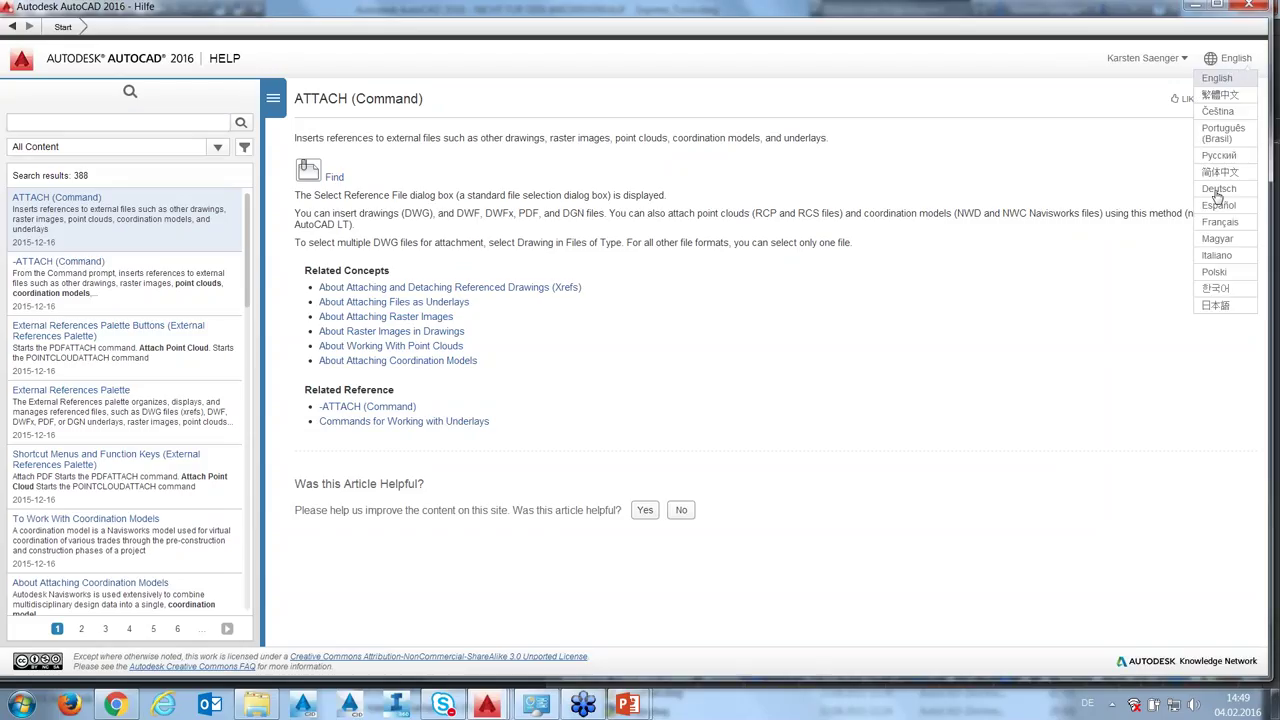
{"action": "left_click", "coordinate": [1219, 194]}
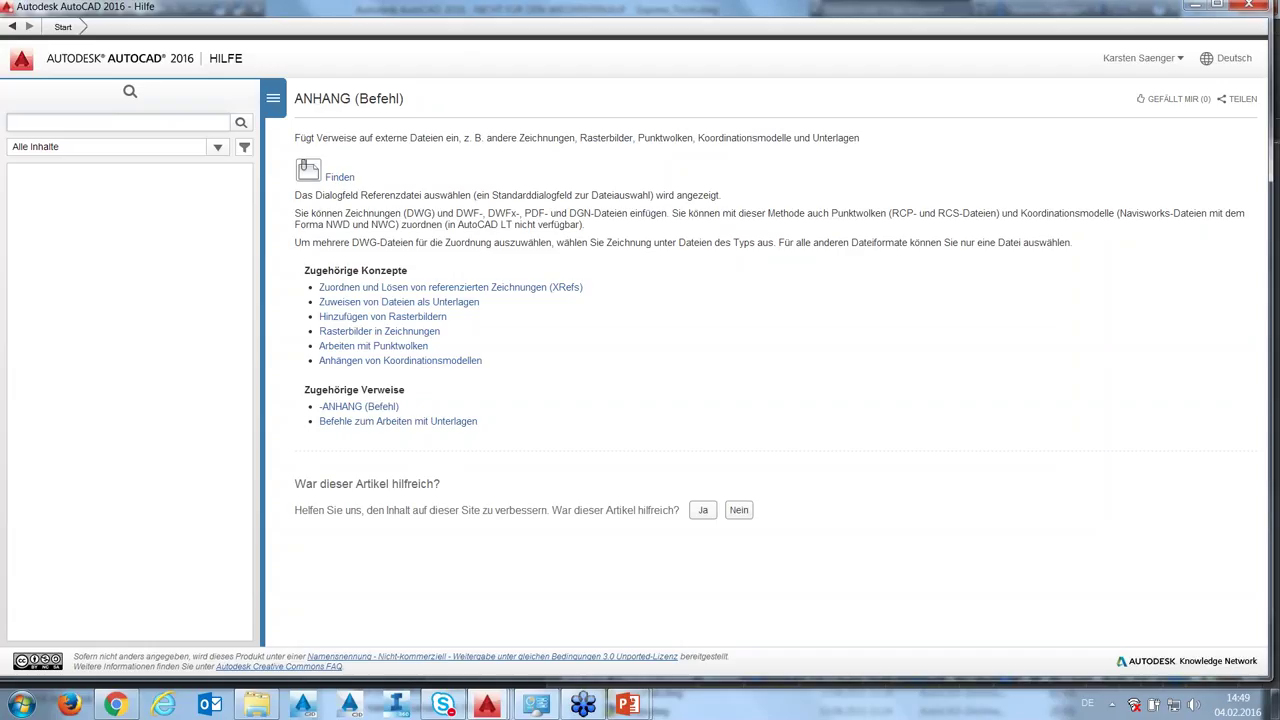
{"action": "left_click", "coordinate": [1228, 58]}
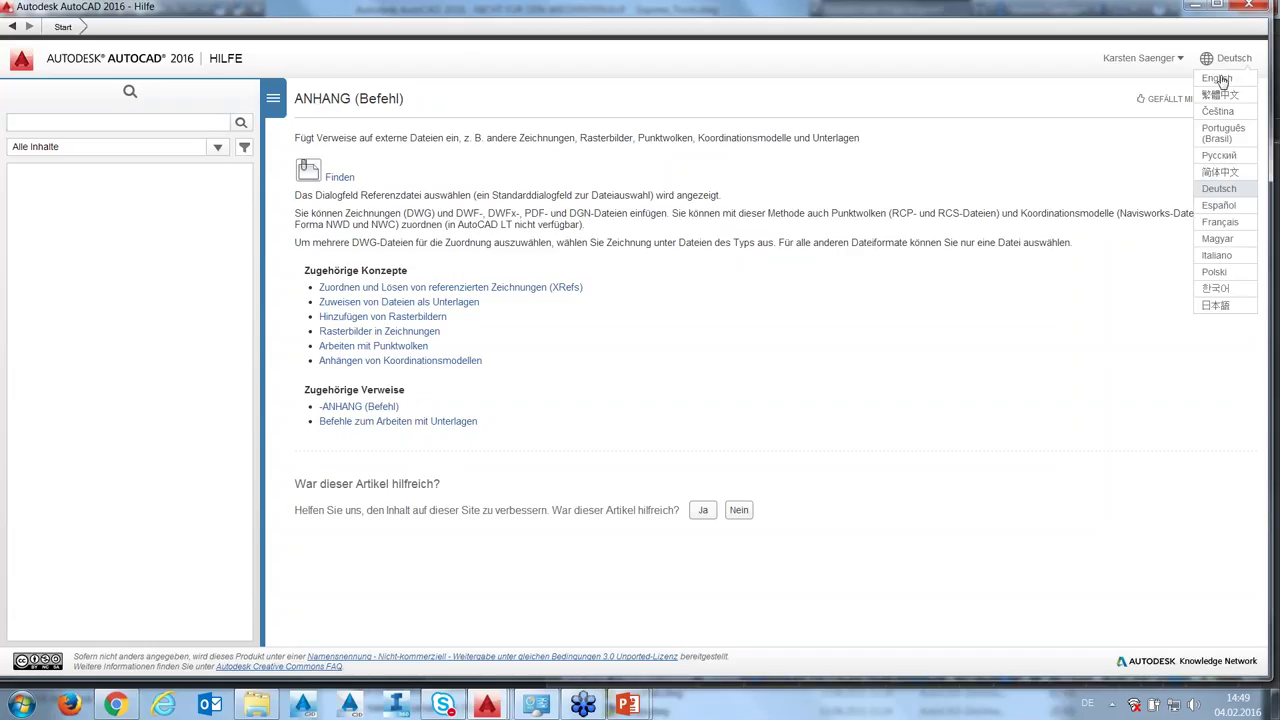
{"action": "left_click", "coordinate": [1217, 78]}
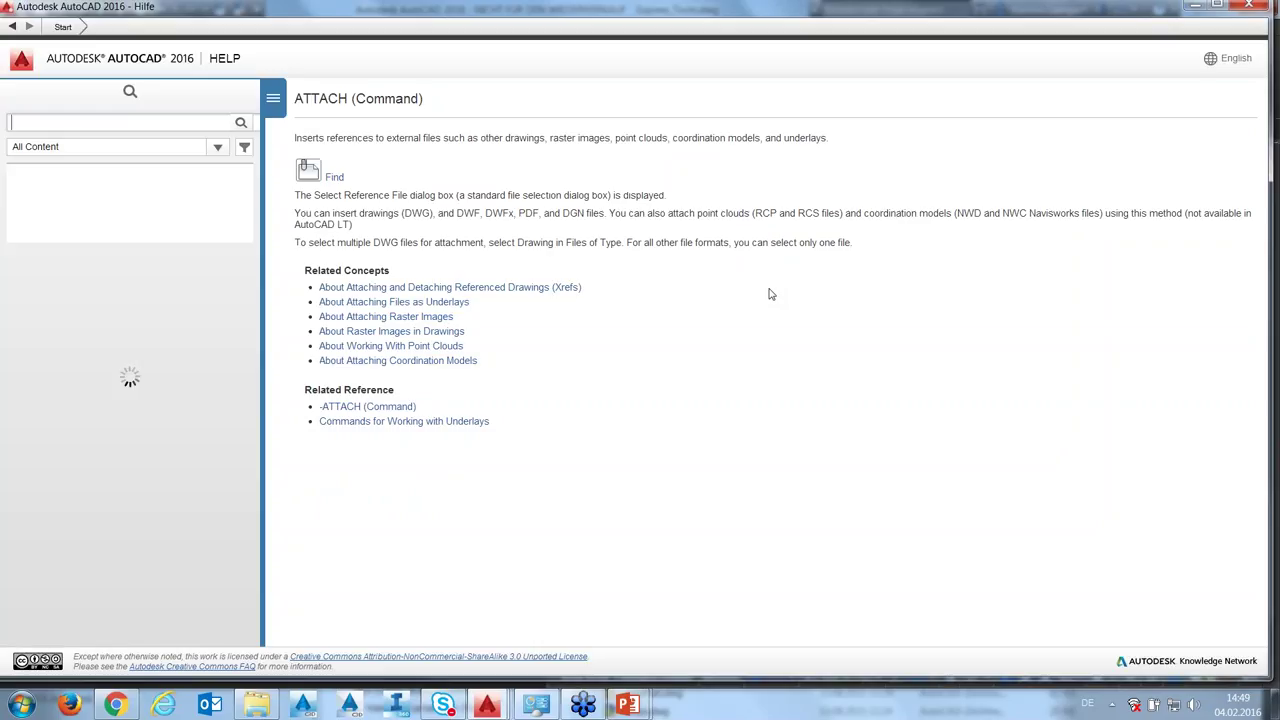
{"action": "double_click", "coordinate": [314, 98]}
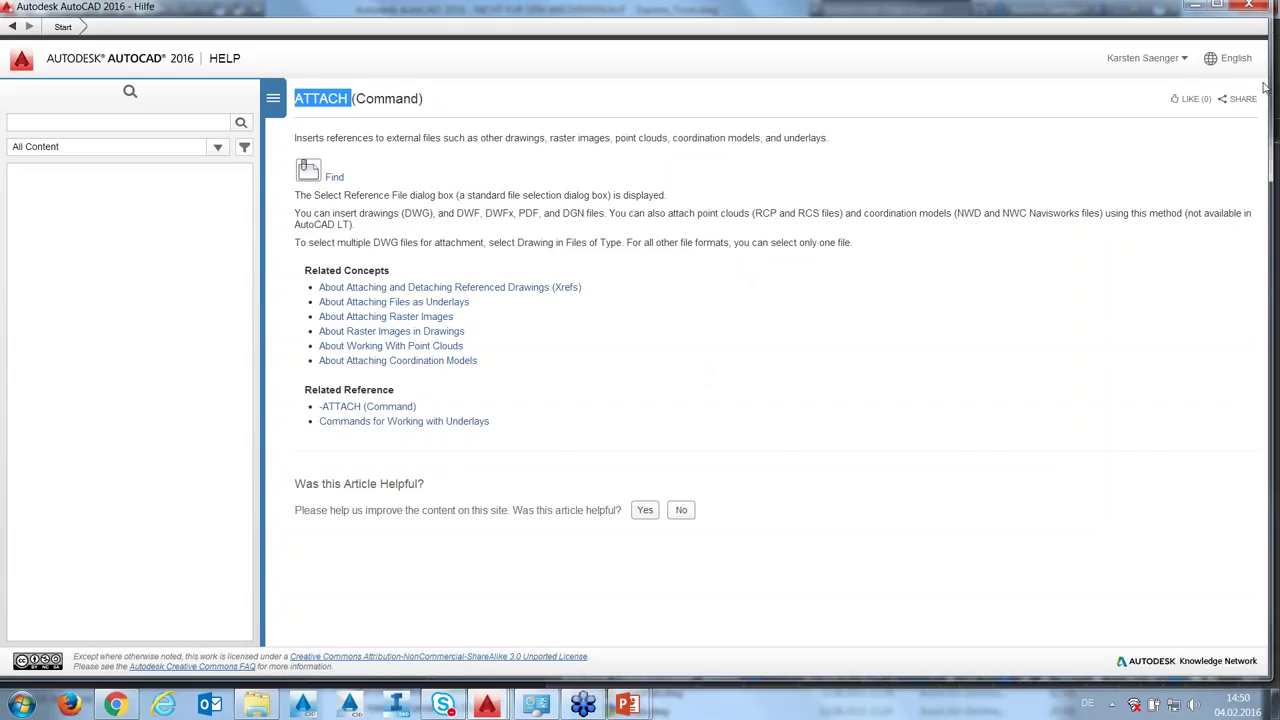
Close help, launch Express Tools System Variables, and resize the editor into a smaller window
{"action": "left_click", "coordinate": [1249, 6]}
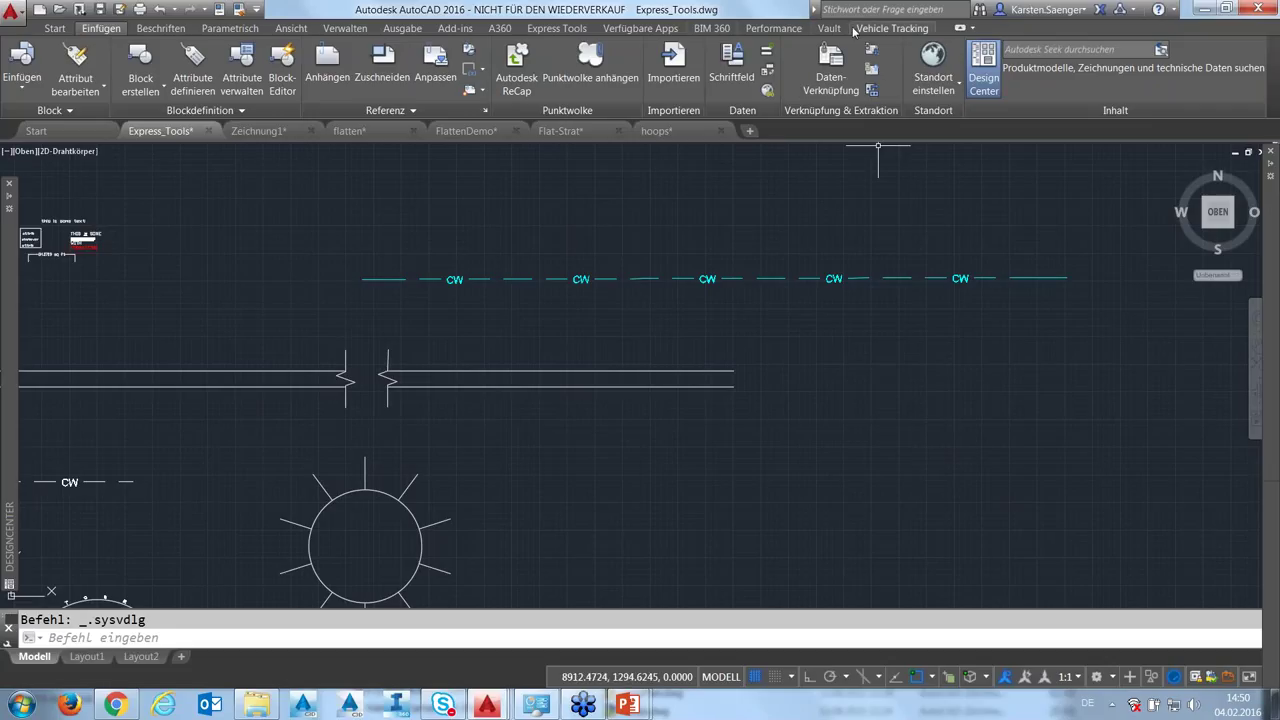
{"action": "left_click", "coordinate": [536, 28]}
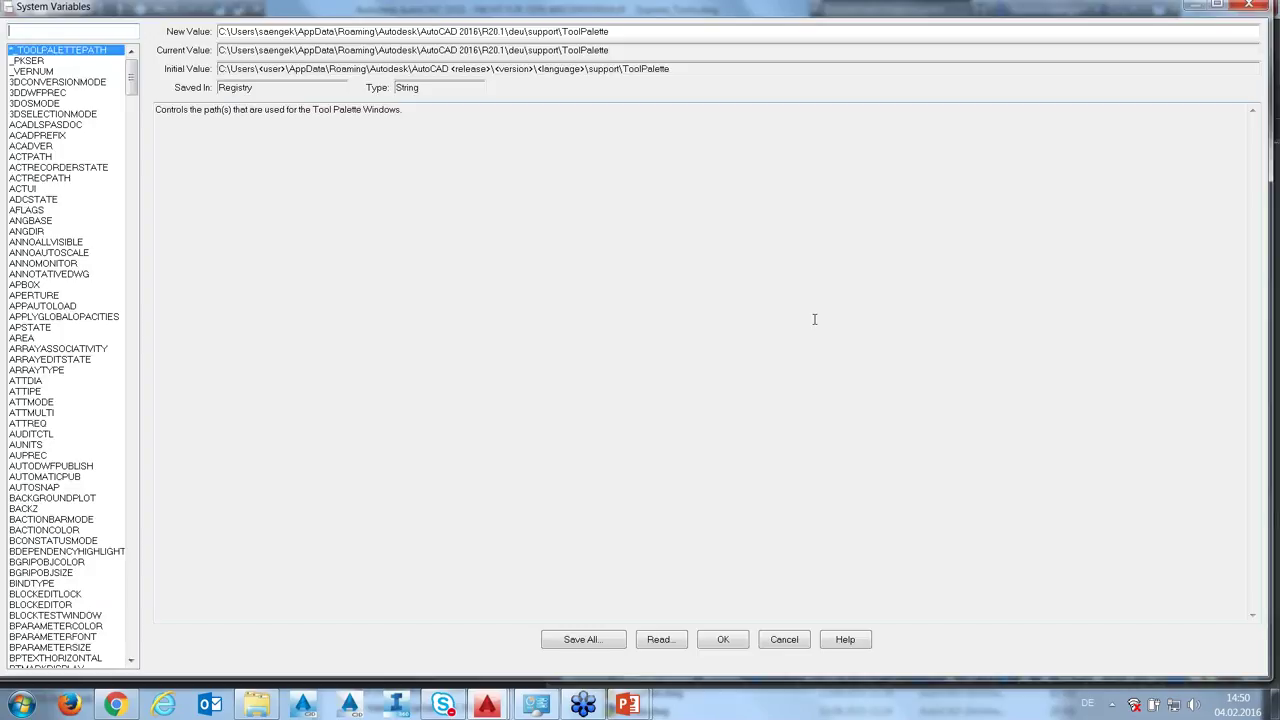
{"action": "left_click", "coordinate": [1216, 8]}
{"action": "left_click", "coordinate": [1226, 8]}
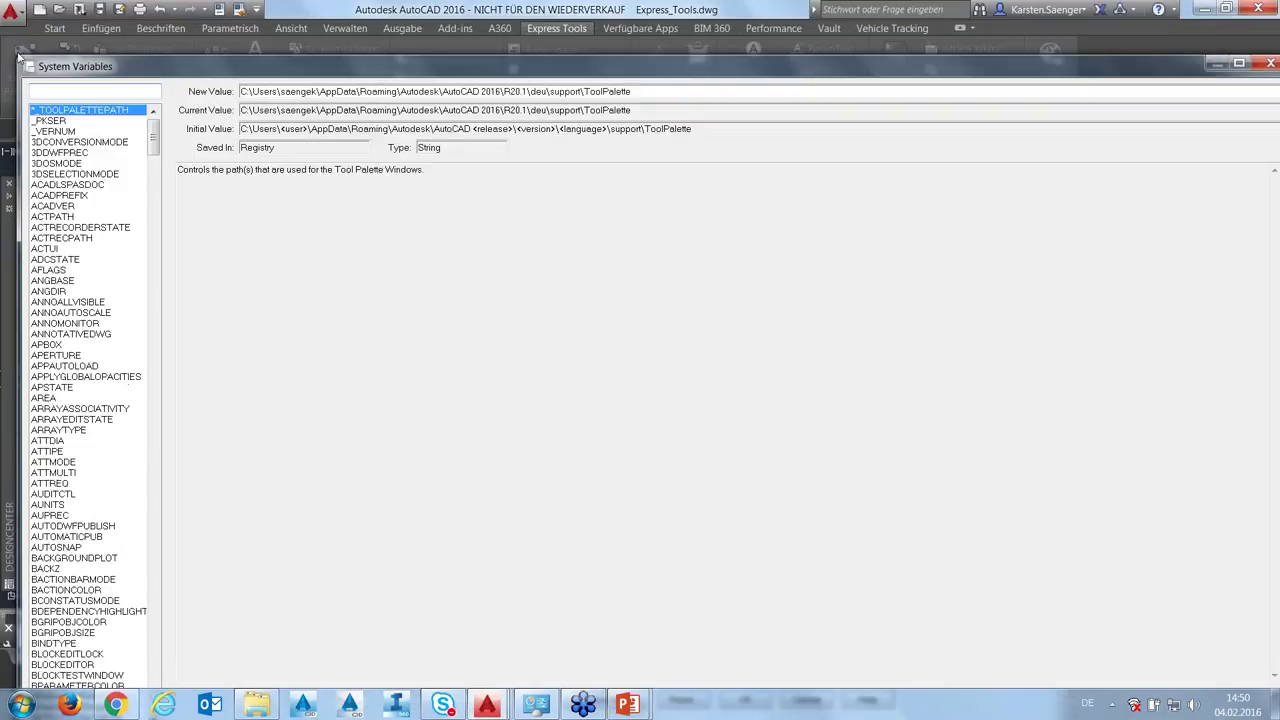
{"action": "mouse_move", "coordinate": [49, 46]}
{"action": "left_mouse_down"}
{"action": "mouse_move", "coordinate": [52, 70]}
{"action": "mouse_move", "coordinate": [304, 130]}
{"action": "mouse_move", "coordinate": [286, 52]}
{"action": "left_mouse_up"}
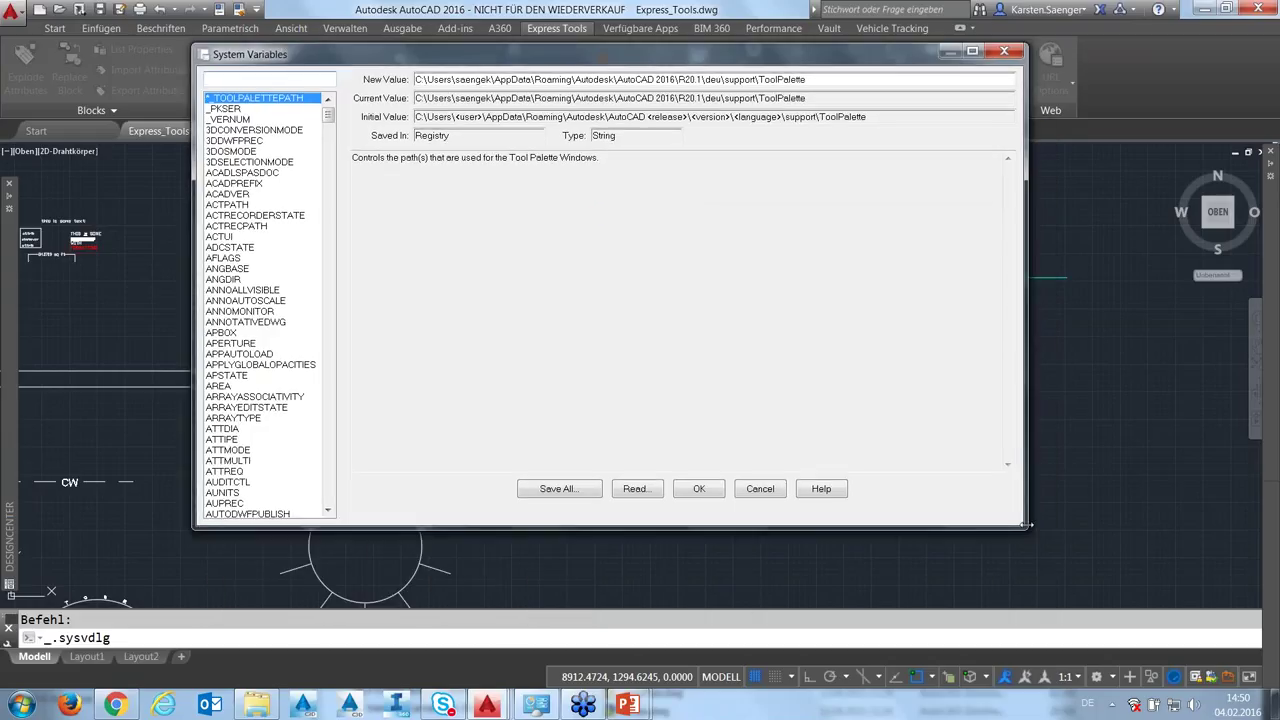
{"action": "left_click_drag", "start_coordinate": [1028, 525], "coordinate": [826, 536]}
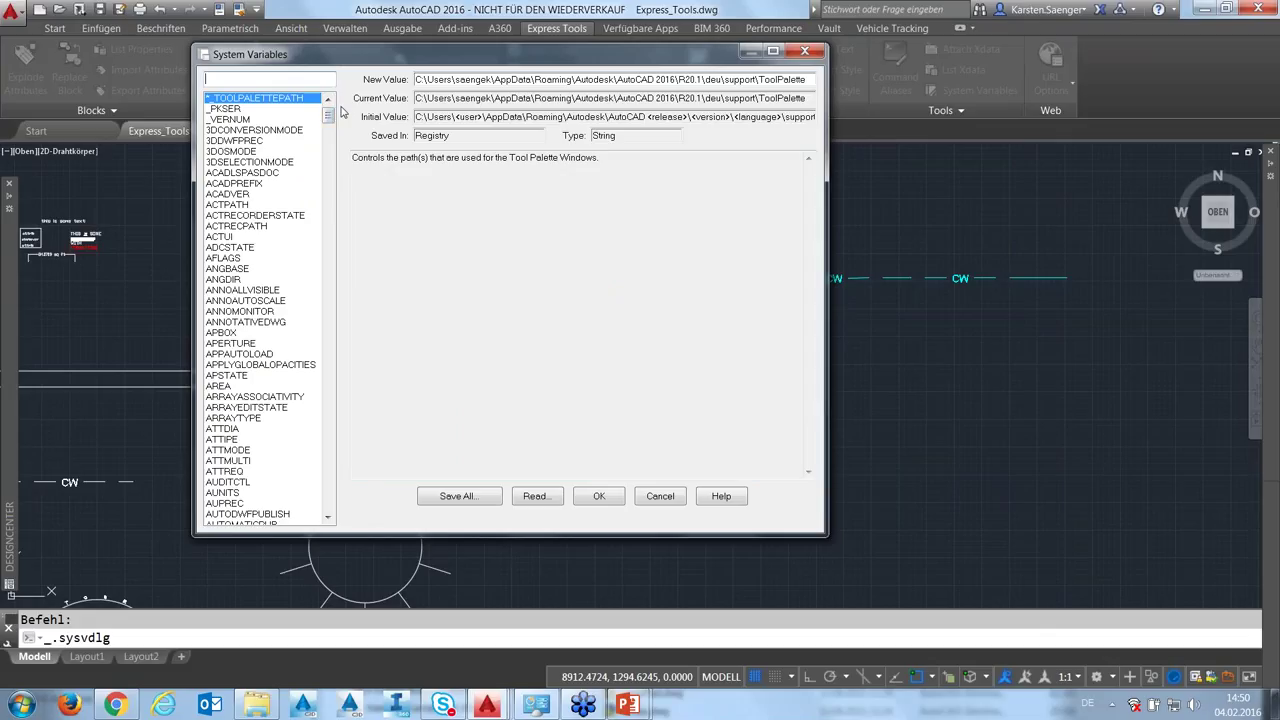
{"action": "left_click_drag", "start_coordinate": [329, 117], "coordinate": [329, 168]}
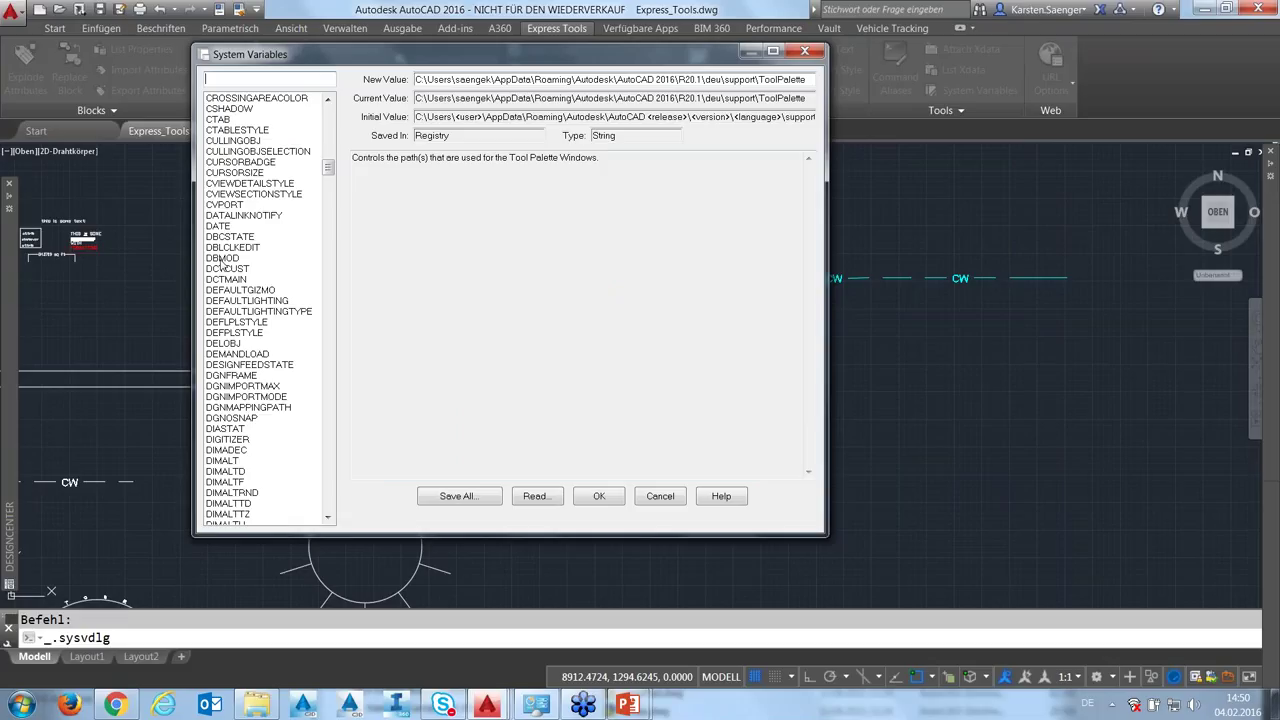
Inspect DBMOD: value 32 in the description, Not Saved, type Integer
{"action": "left_click", "coordinate": [222, 259]}
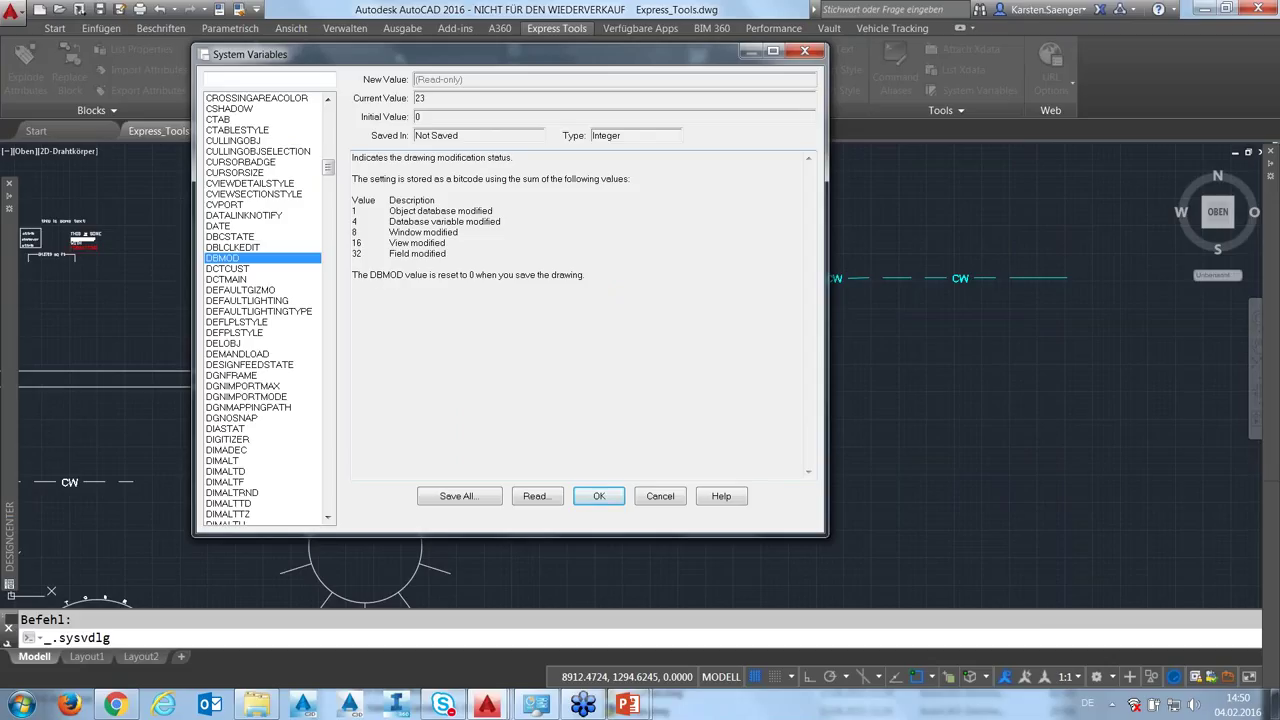
{"action": "double_click", "coordinate": [356, 255]}
{"action": "left_click_drag", "start_coordinate": [469, 135], "coordinate": [416, 135]}
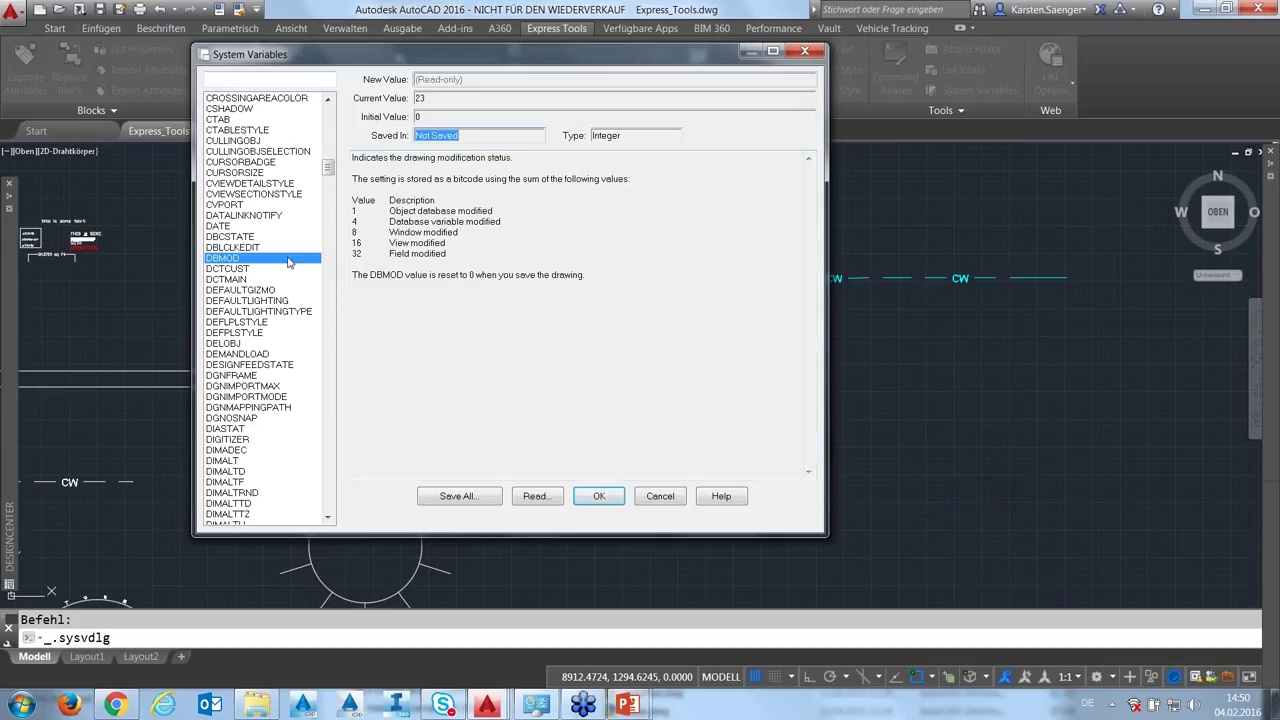
{"action": "left_click_drag", "start_coordinate": [627, 135], "coordinate": [582, 137]}
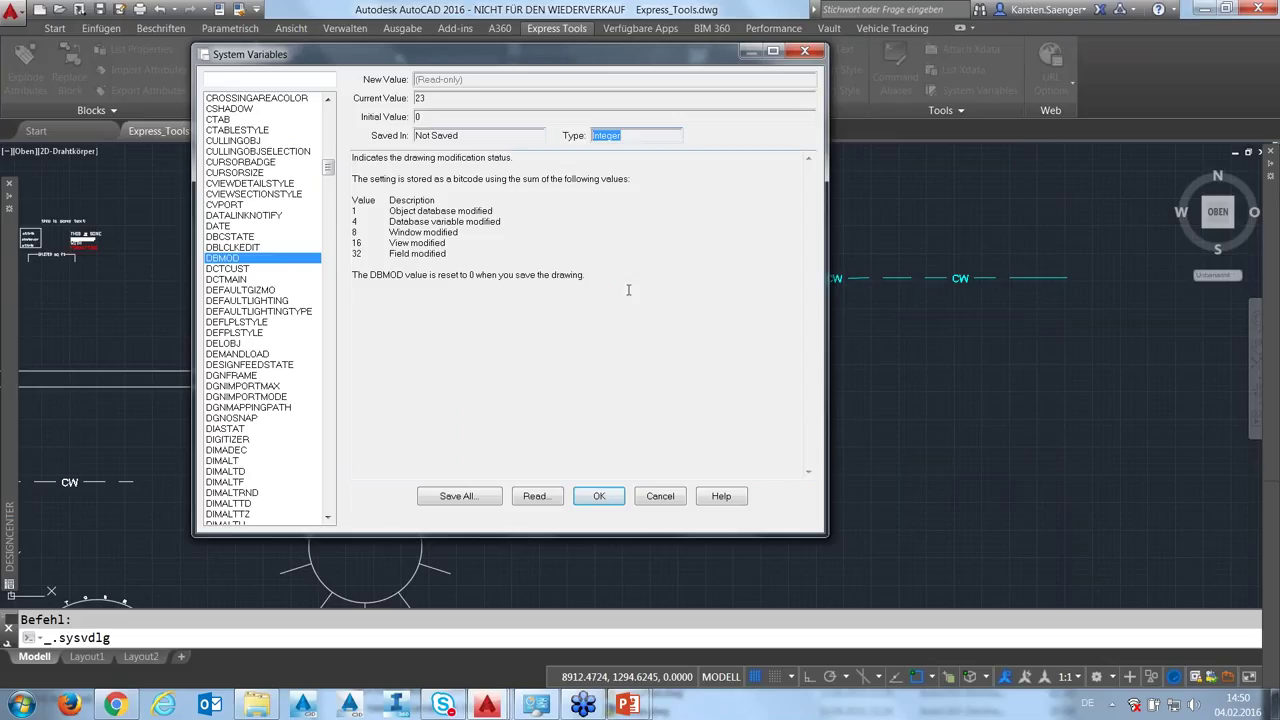
{"action": "left_click_drag", "start_coordinate": [470, 136], "coordinate": [399, 135]}
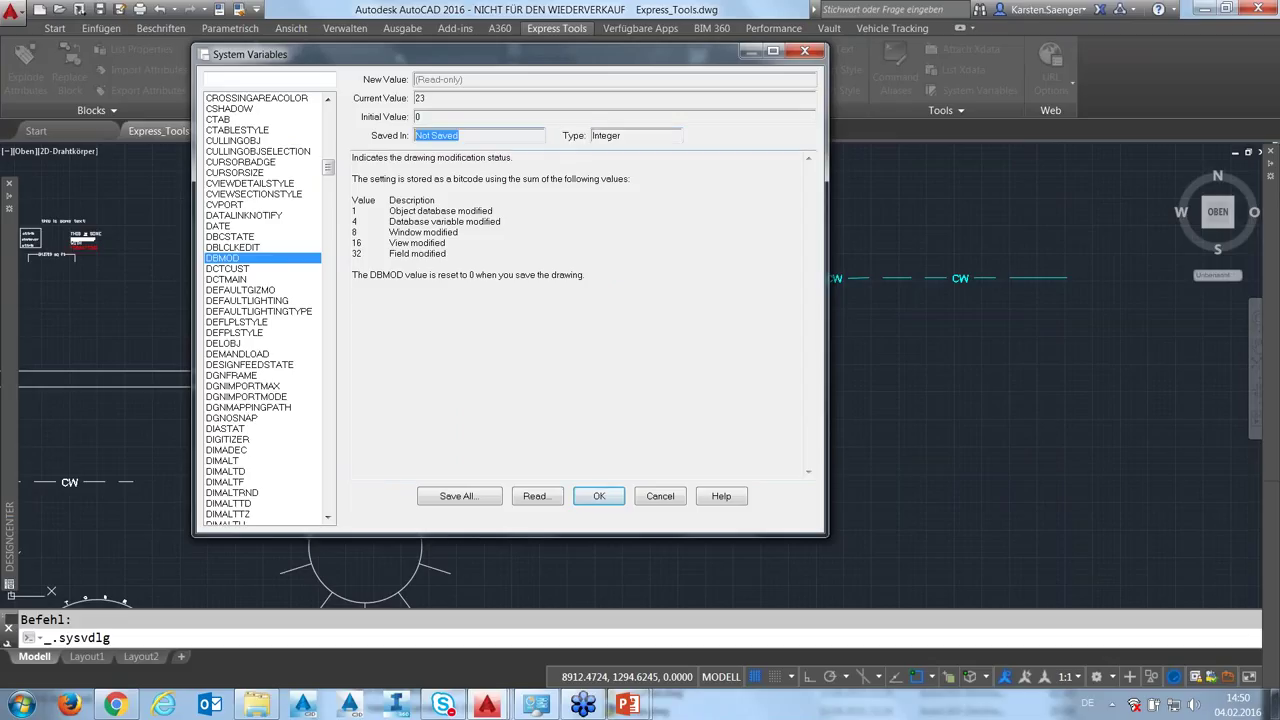
Inspect CURSORSIZE (Registry), DIASTAT and DIMALTF (saved in Drawing), then nudge the editor right
{"action": "left_click", "coordinate": [233, 227]}
{"action": "left_click", "coordinate": [235, 174]}
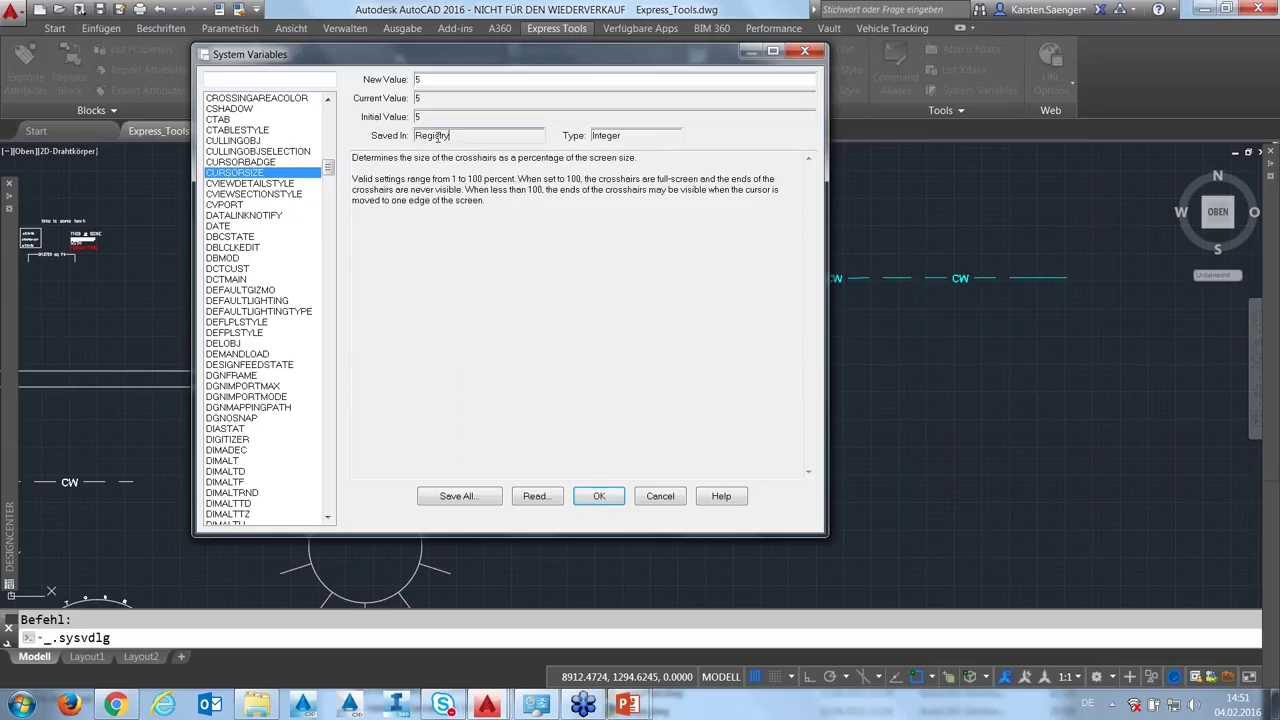
{"action": "double_click", "coordinate": [457, 136]}
{"action": "left_click", "coordinate": [234, 428]}
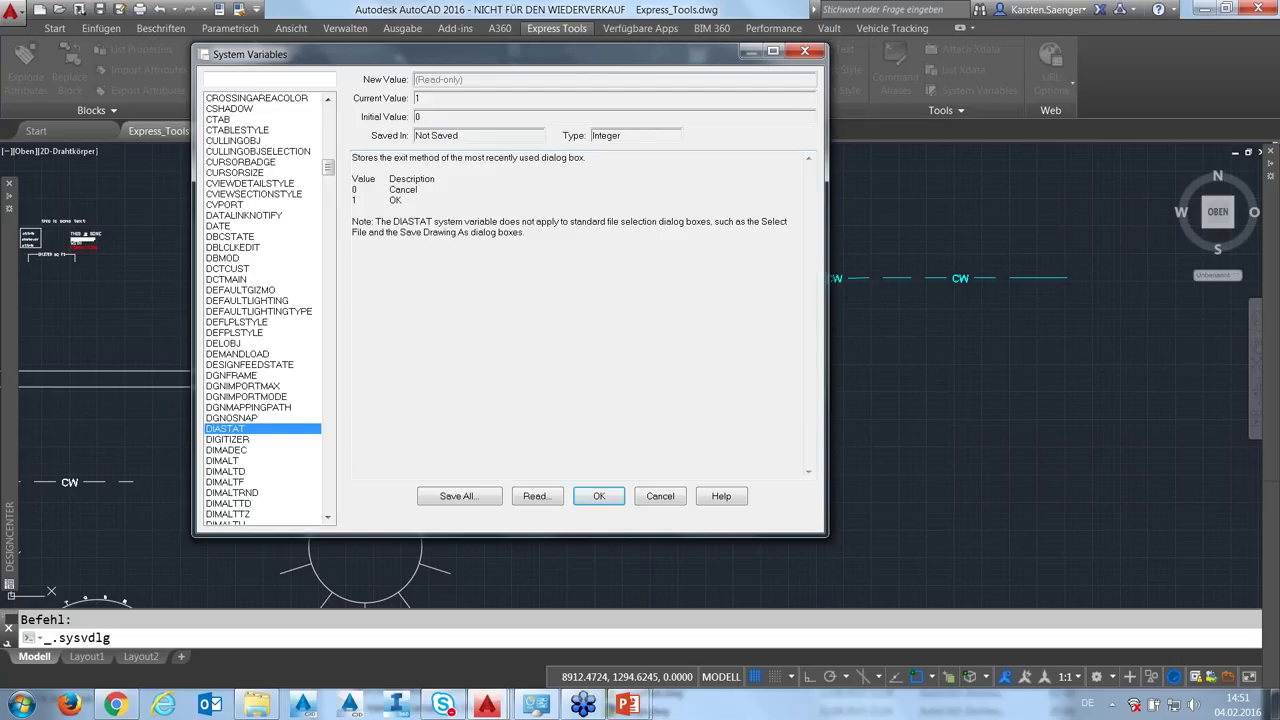
{"action": "left_click", "coordinate": [220, 482]}
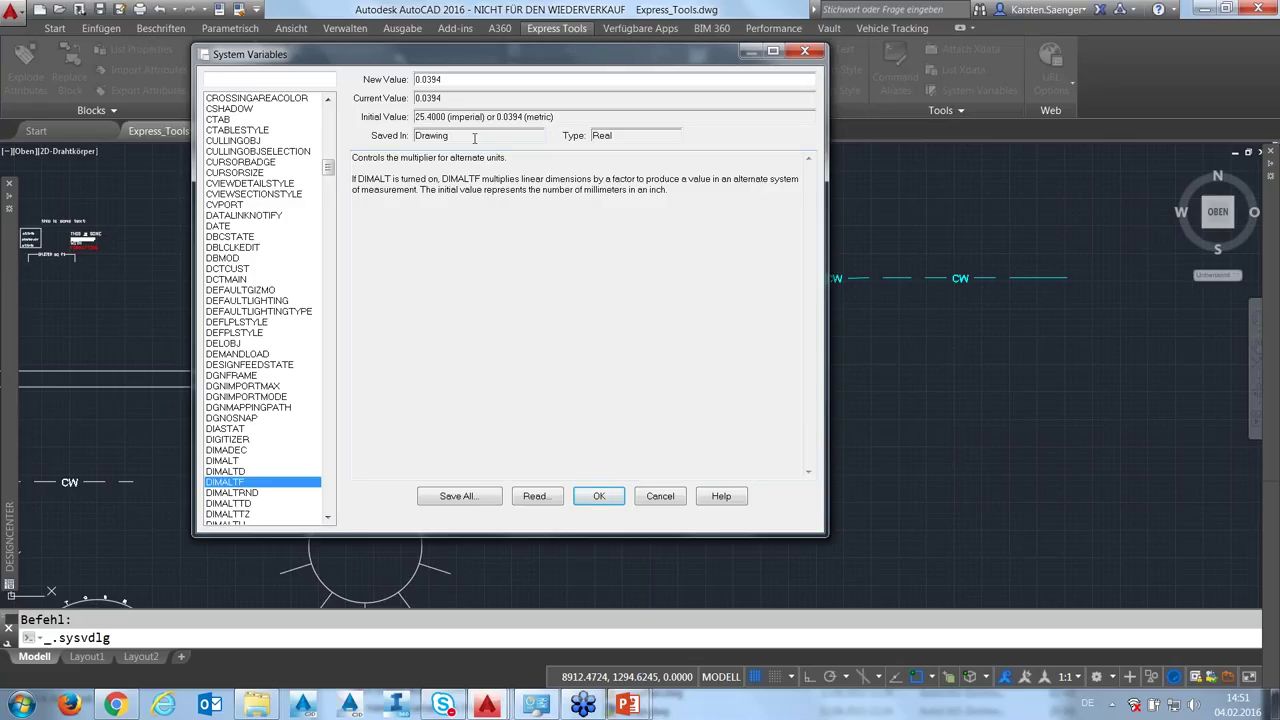
{"action": "left_click_drag", "start_coordinate": [463, 138], "coordinate": [416, 138]}
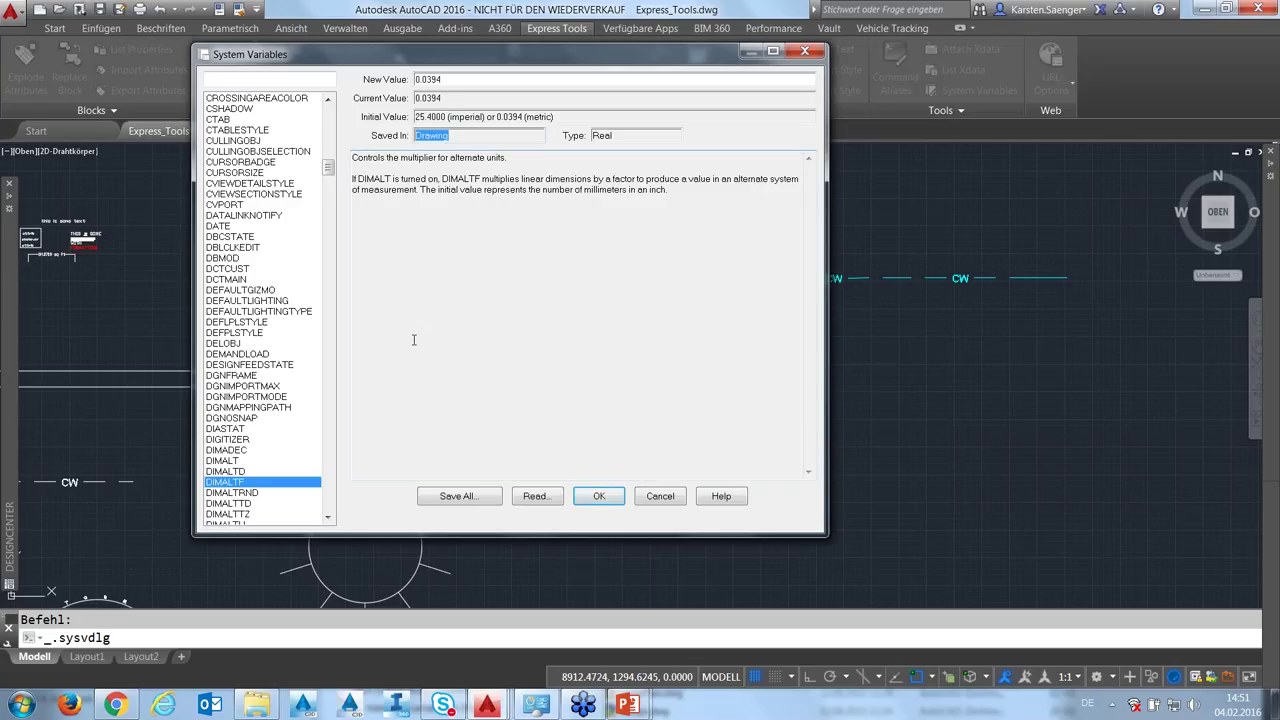
{"action": "left_click_drag", "start_coordinate": [538, 57], "coordinate": [630, 64]}
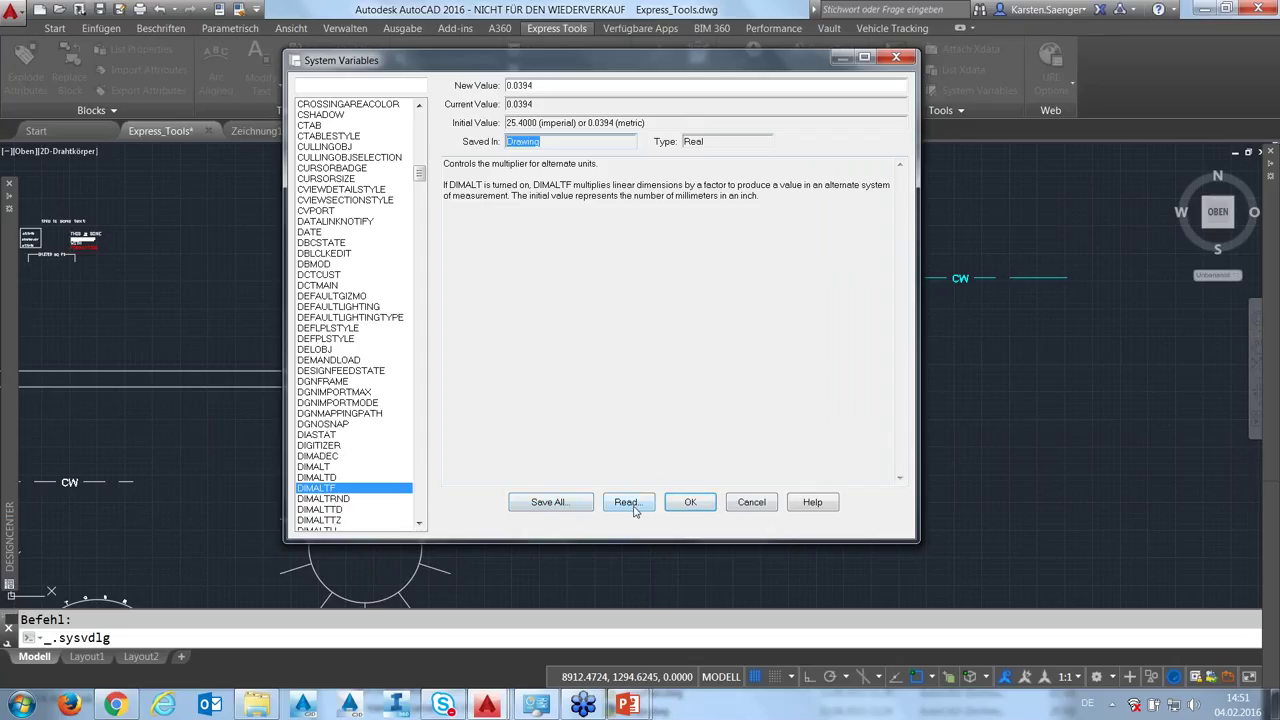
Cancel the System Variables editor and run SYSVAR to open the system variable monitor
{"action": "left_click", "coordinate": [764, 508]}
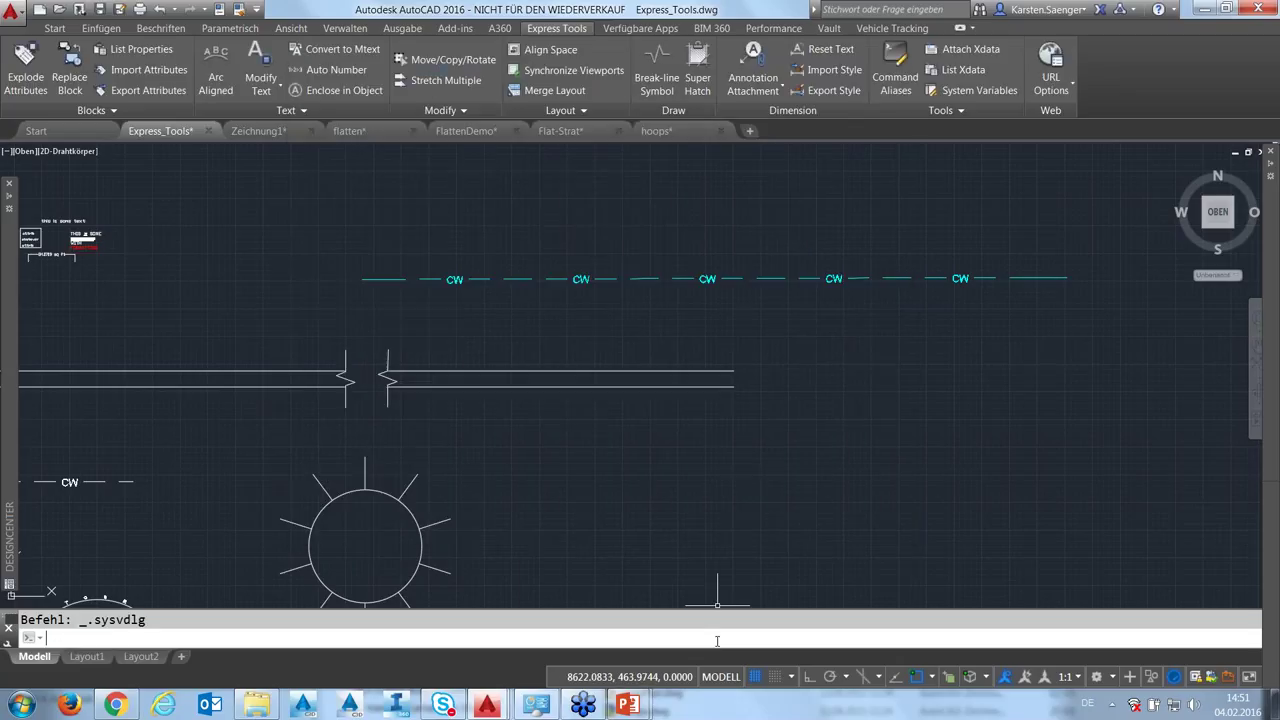
{"action": "left_click", "coordinate": [577, 638]}
{"action": "type", "text": "S"}
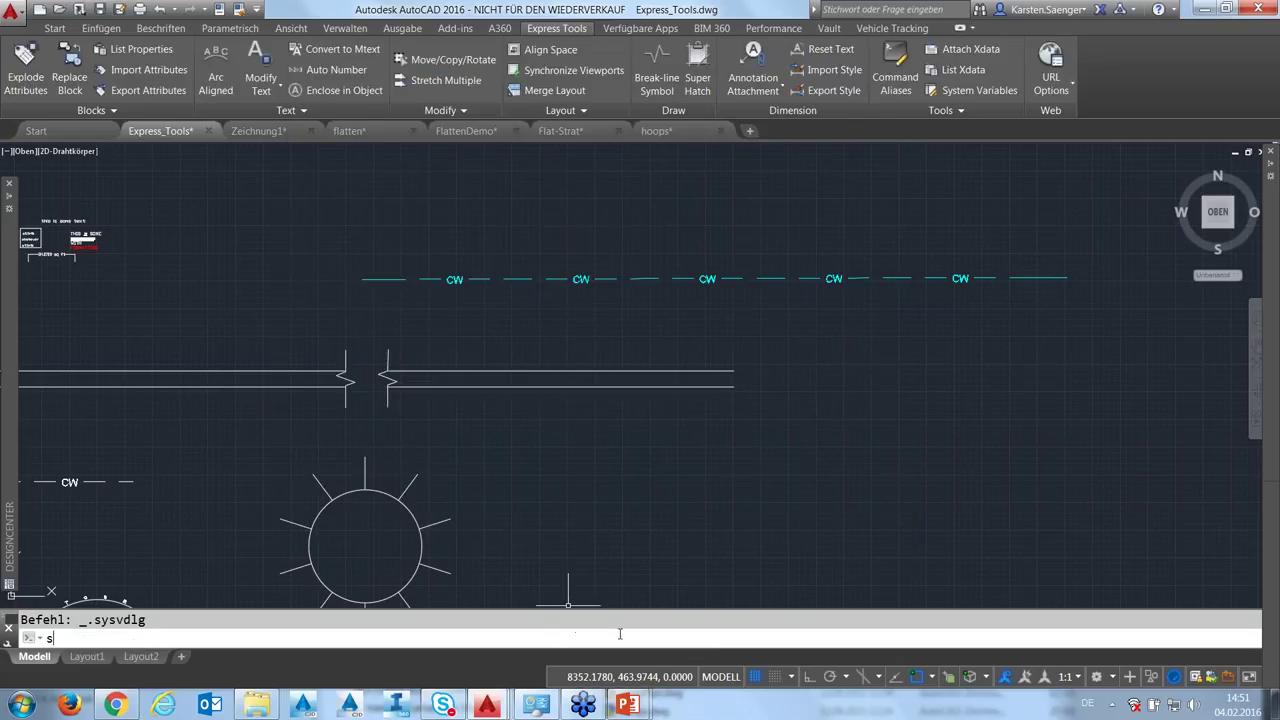
{"action": "type", "text": "YSvar"}
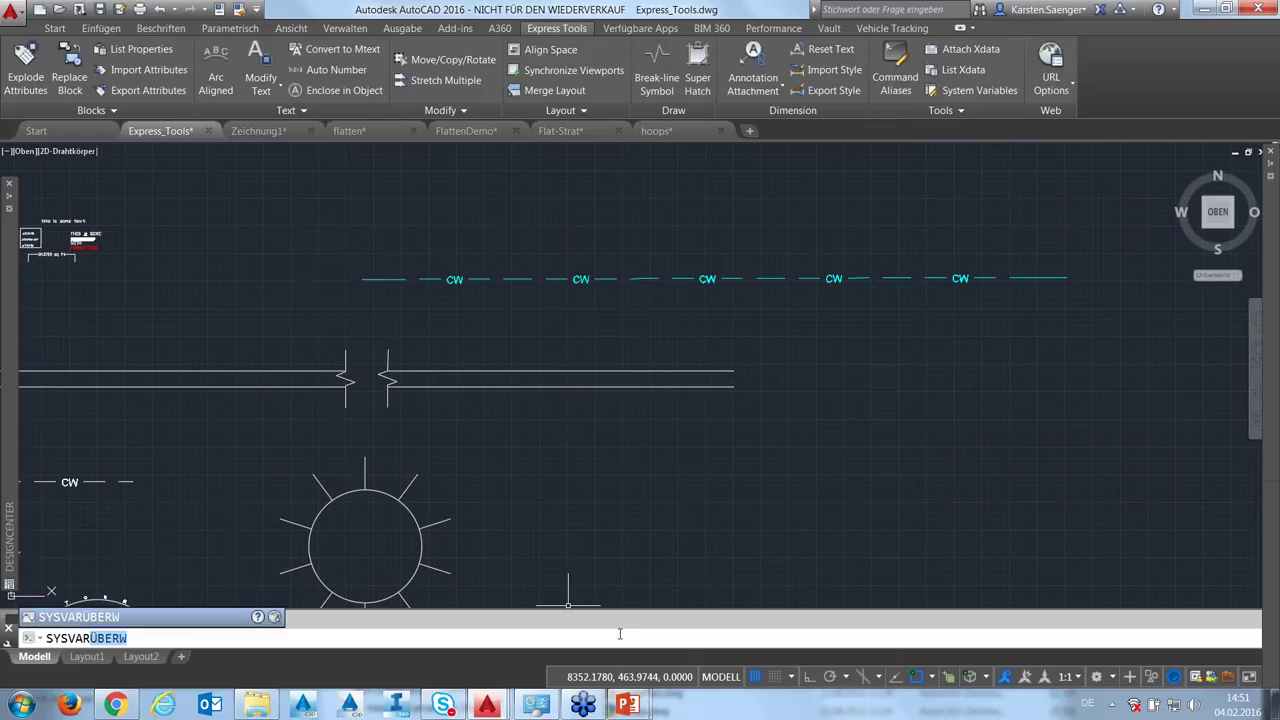
{"action": "key", "text": "Return"}
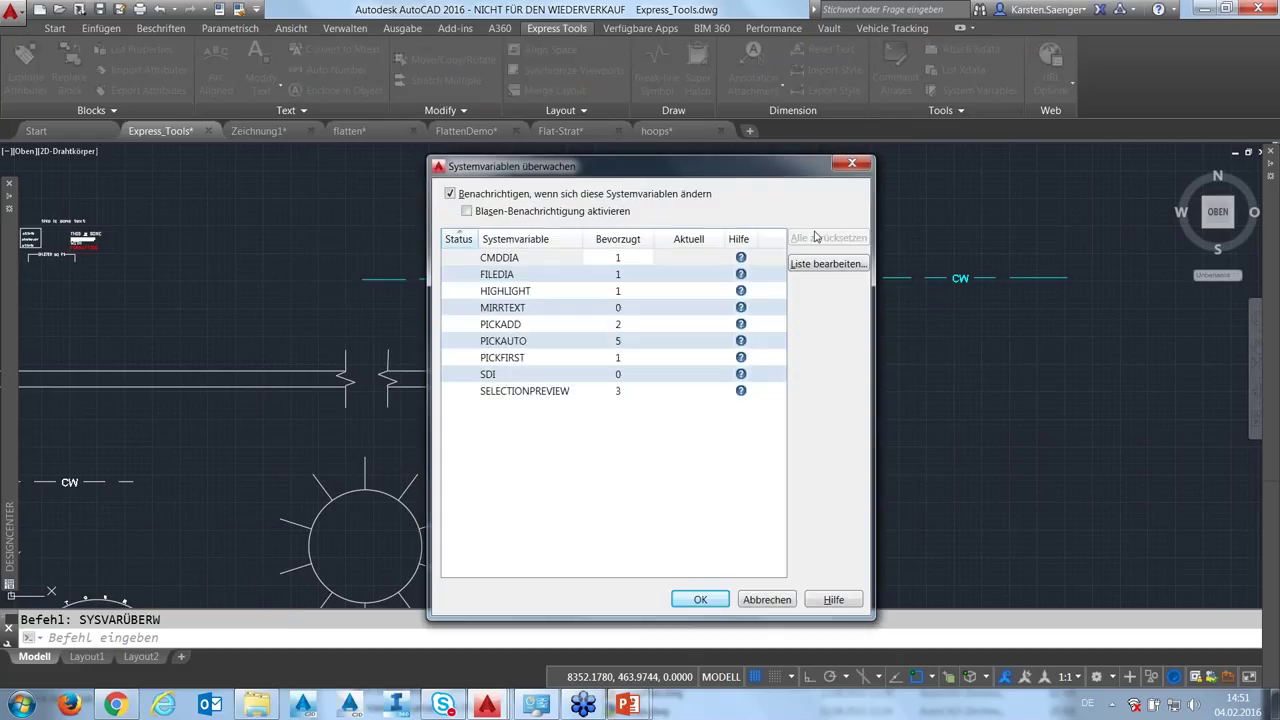
Move and widen the Systemvariablen überwachen dialog, then cancel it with no changes
{"action": "left_click_drag", "start_coordinate": [778, 160], "coordinate": [681, 94]}
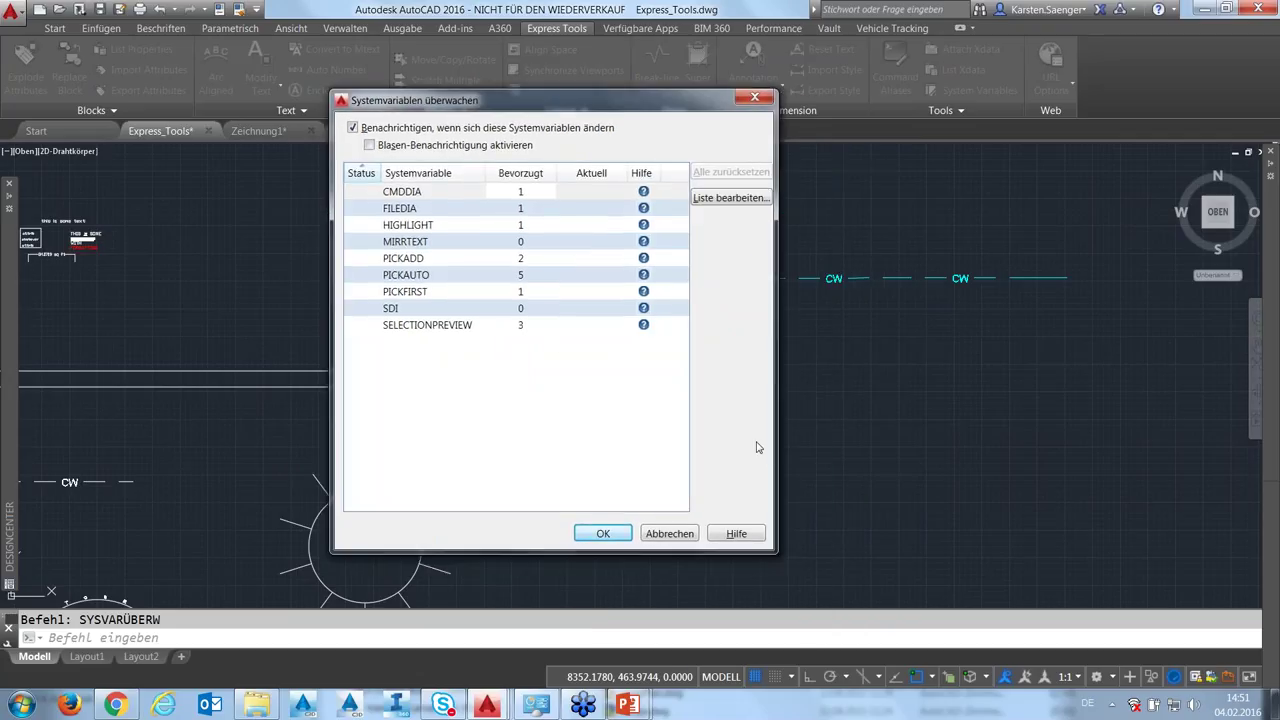
{"action": "left_click_drag", "start_coordinate": [776, 458], "coordinate": [814, 459]}
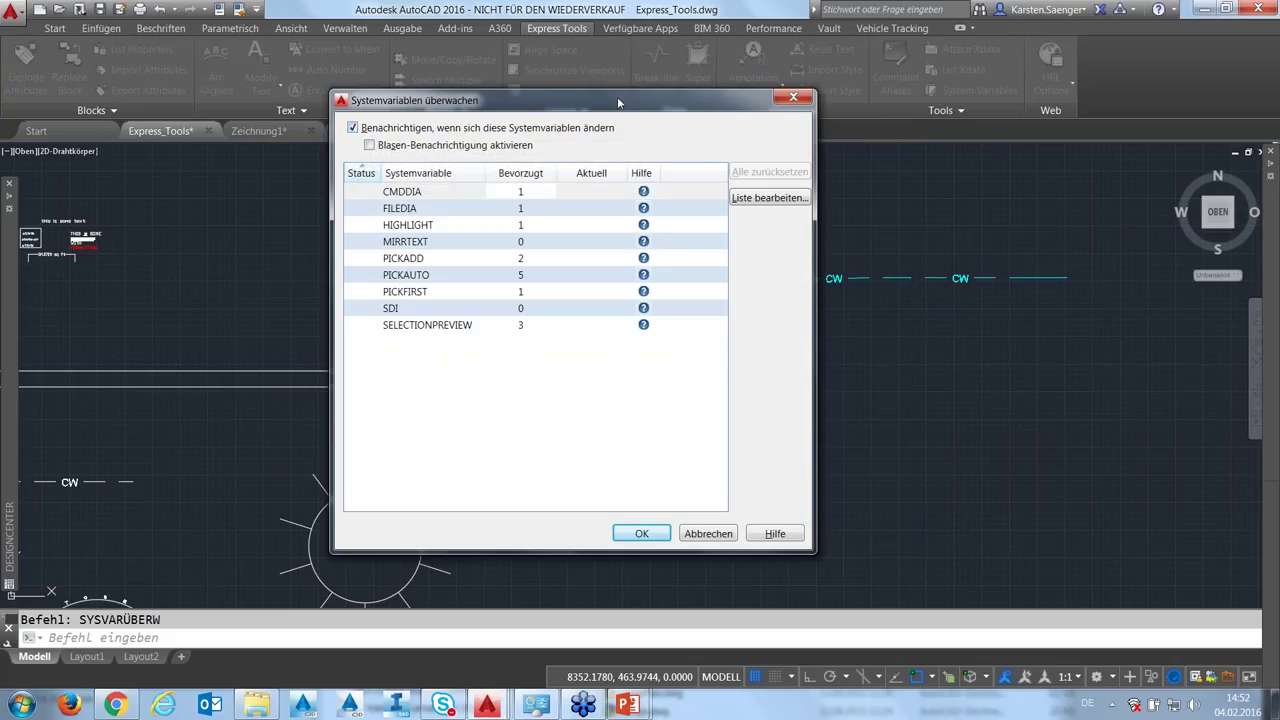
{"action": "left_click_drag", "start_coordinate": [618, 94], "coordinate": [622, 86]}
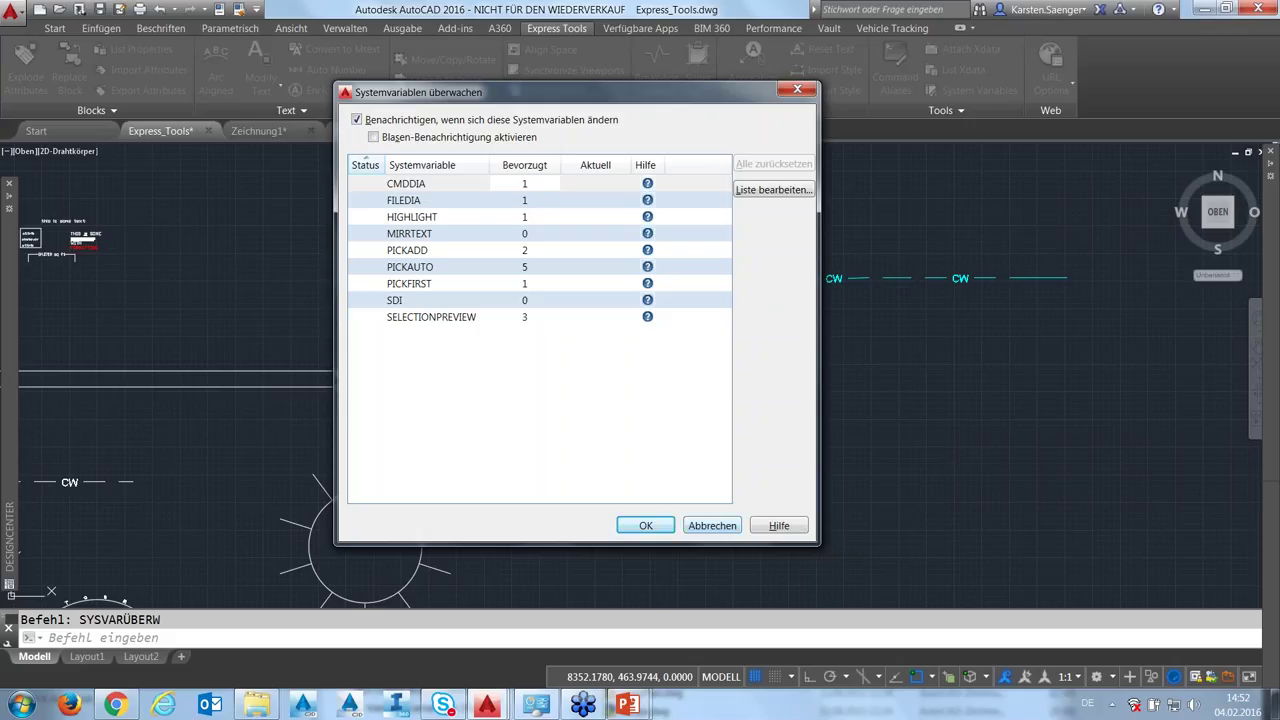
{"action": "key", "text": "Tab"}
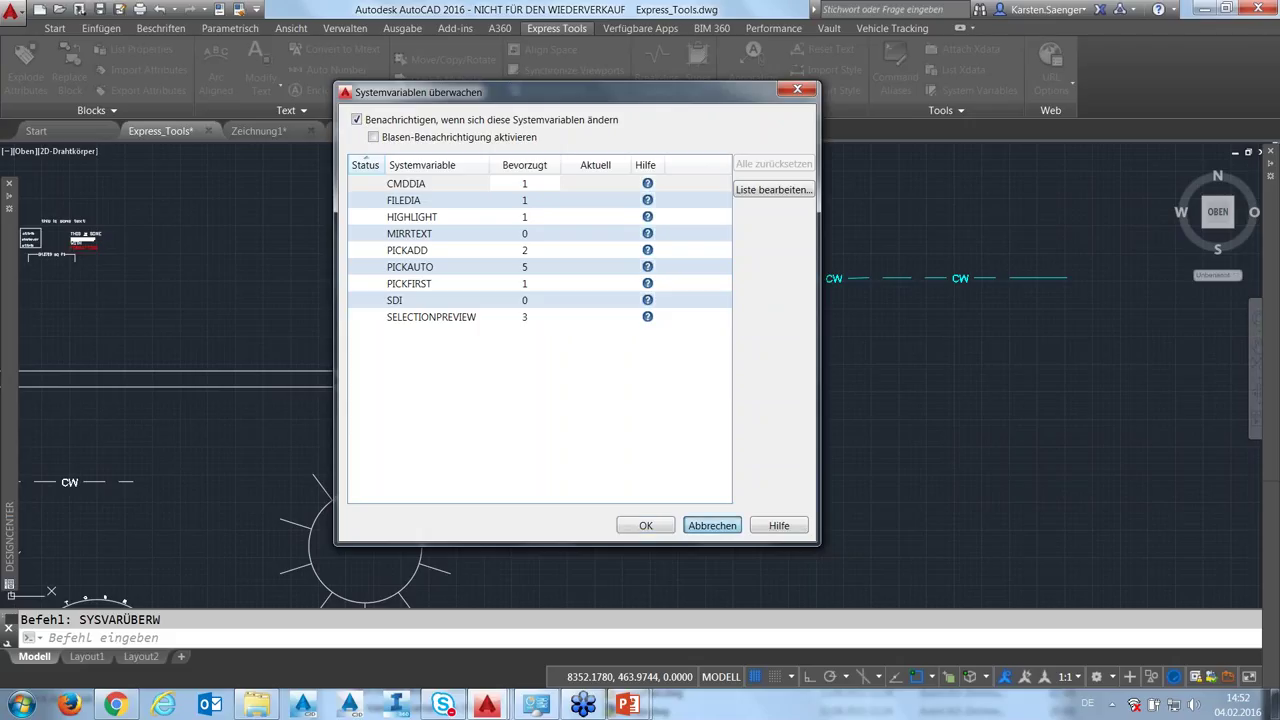
{"action": "key", "text": "Return"}
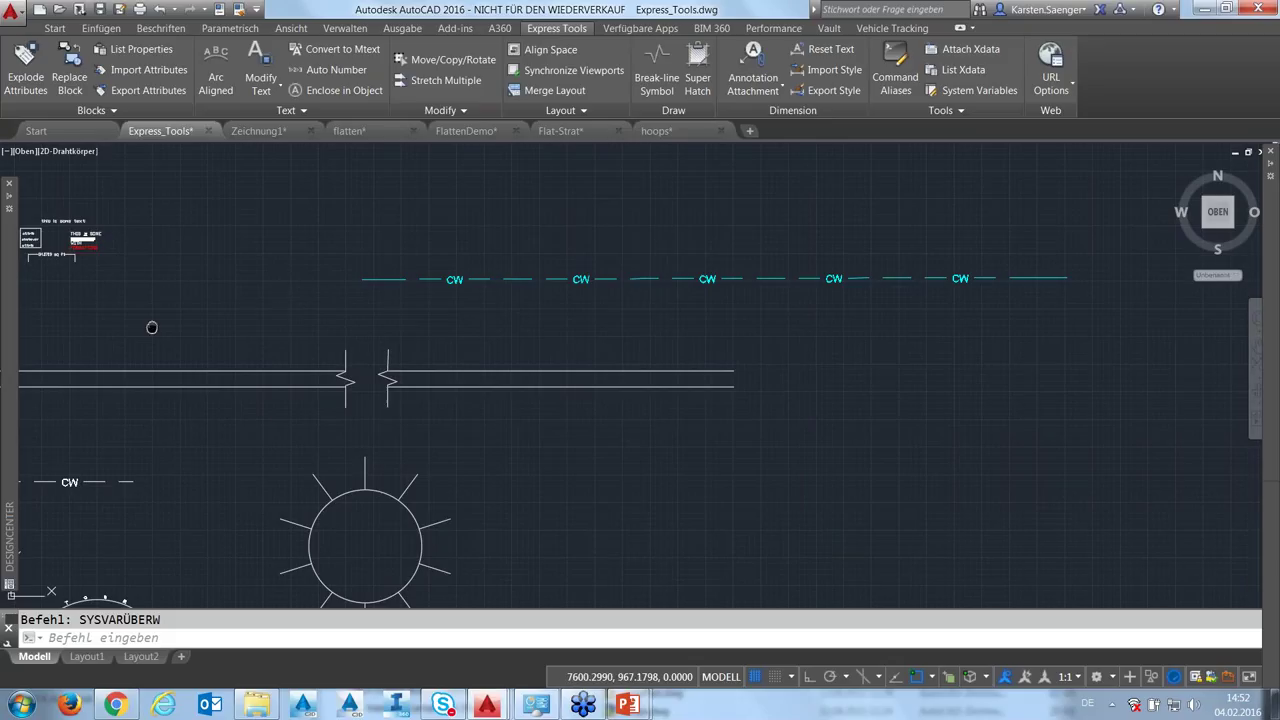
Switch to the Start ribbon tab, expand the Layer panel, and frame the left office floor plan
{"action": "middle_click_drag", "start_coordinate": [152, 328], "coordinate": [302, 366]}
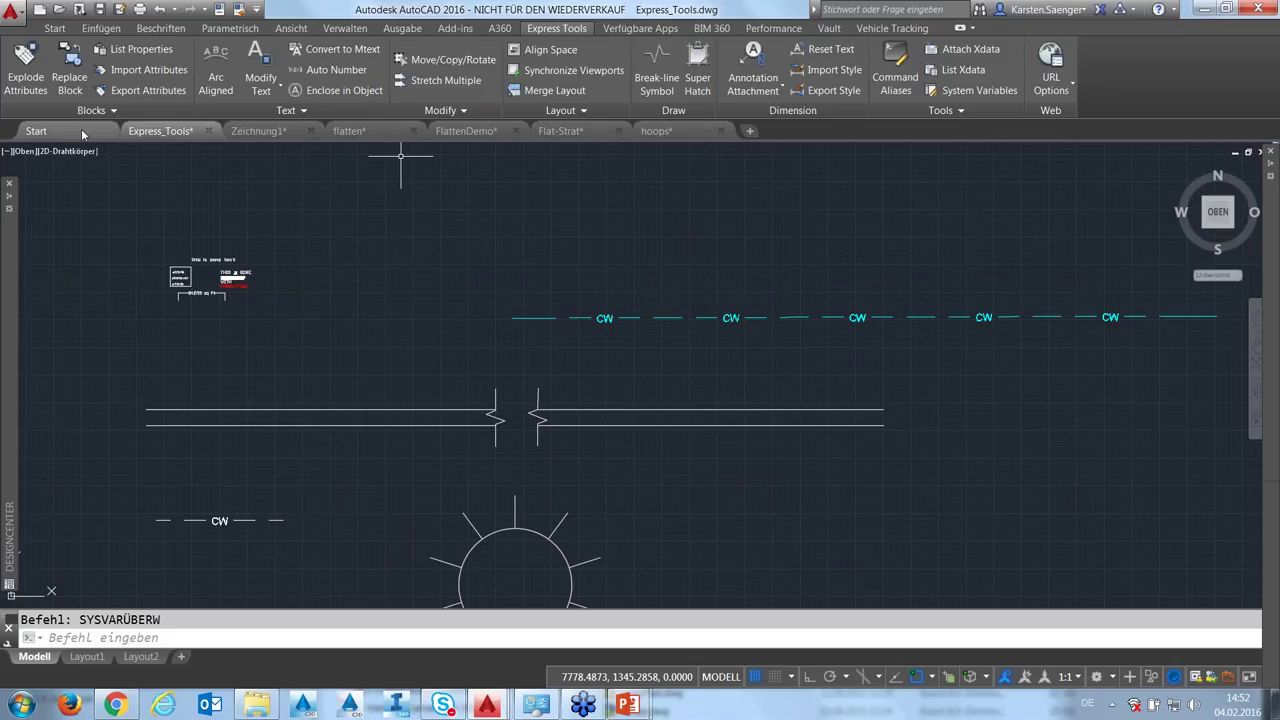
{"action": "left_click", "coordinate": [81, 128]}
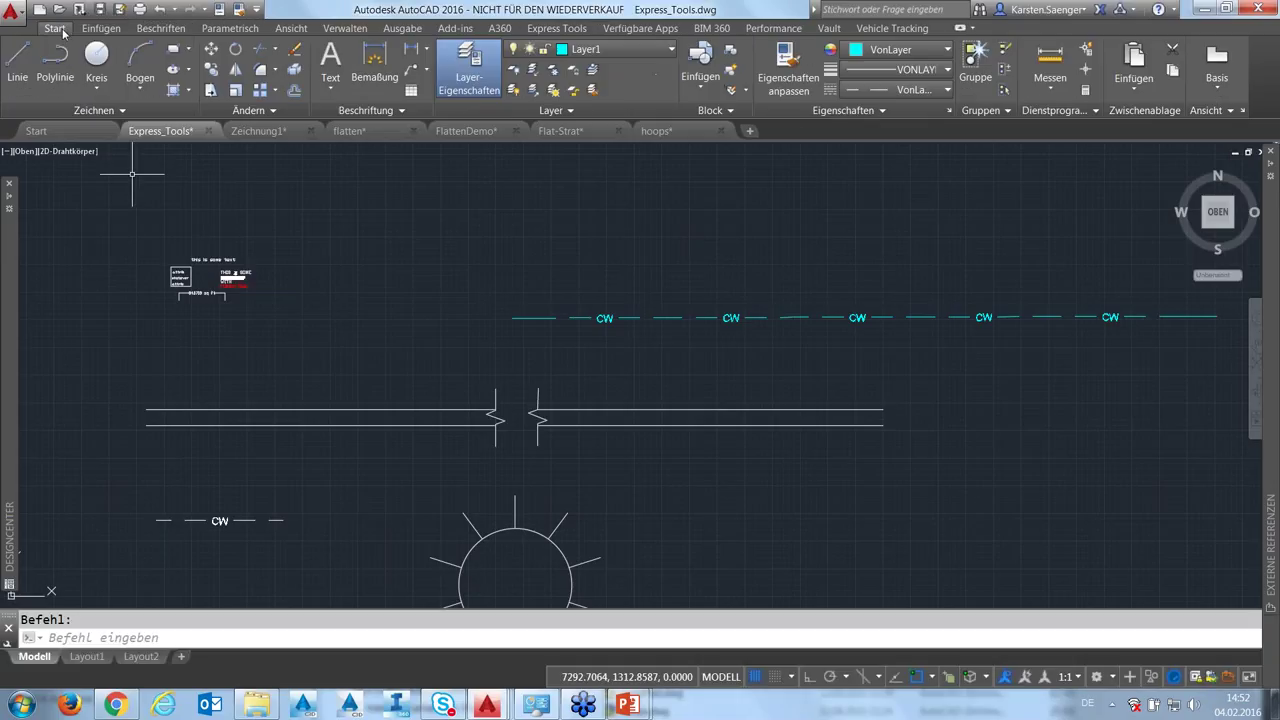
{"action": "left_click", "coordinate": [540, 111]}
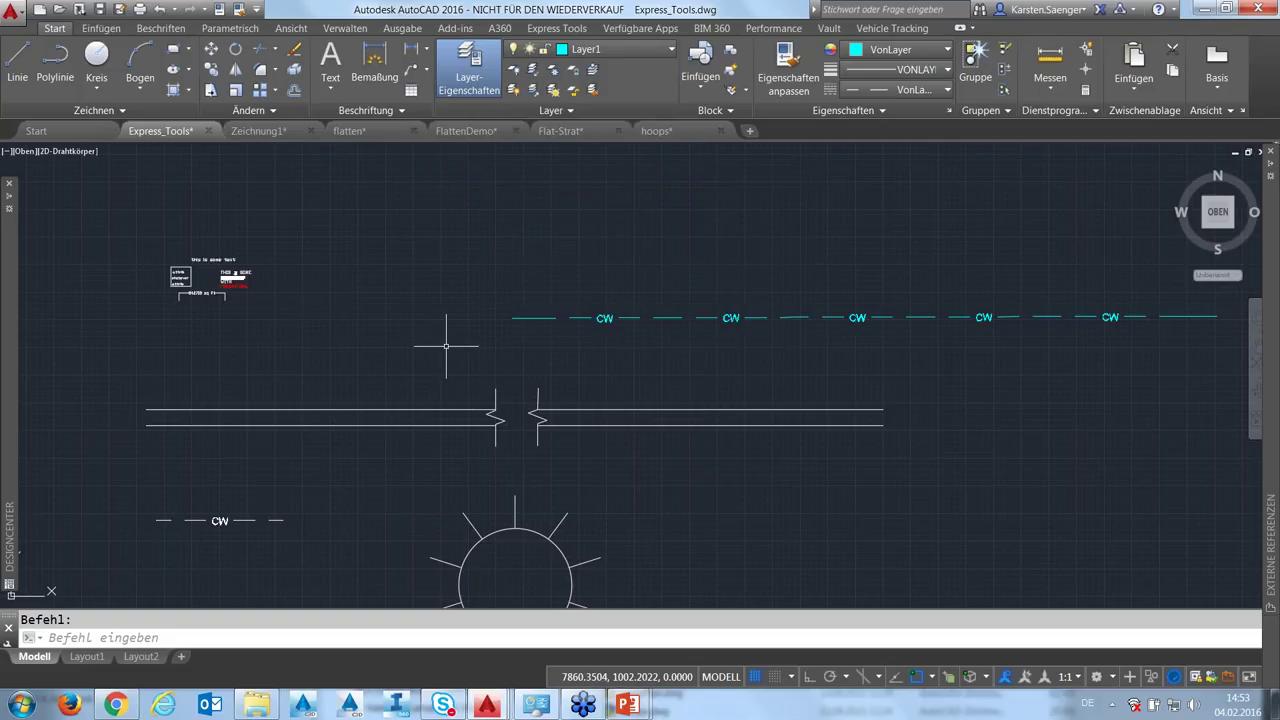
{"action": "scroll", "coordinate": [445, 352], "scroll_direction": "down", "scroll_amount": 2}
{"action": "scroll", "coordinate": [513, 302], "scroll_direction": "down", "scroll_amount": 2}
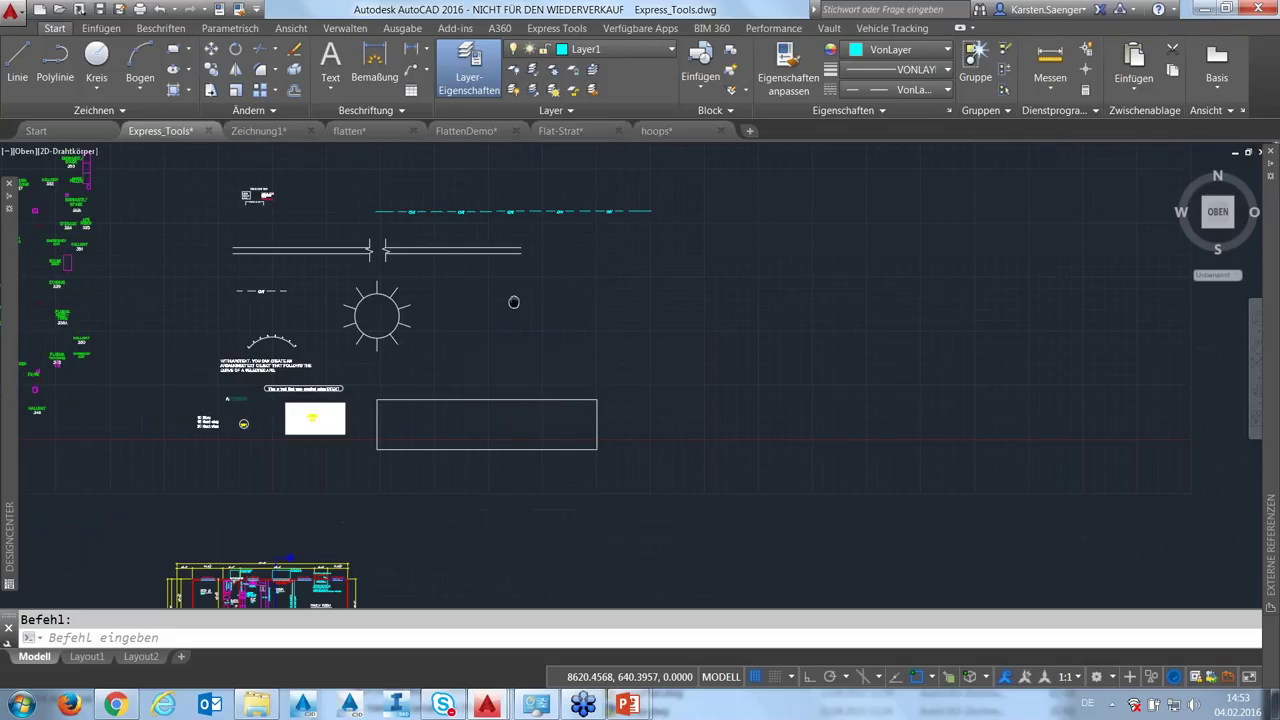
{"action": "middle_click_drag", "start_coordinate": [531, 426], "coordinate": [706, 246]}
{"action": "mouse_move", "coordinate": [597, 457]}
{"action": "middle_mouse_down"}
{"action": "mouse_move", "coordinate": [780, 349]}
{"action": "mouse_move", "coordinate": [1173, 377]}
{"action": "middle_mouse_up"}
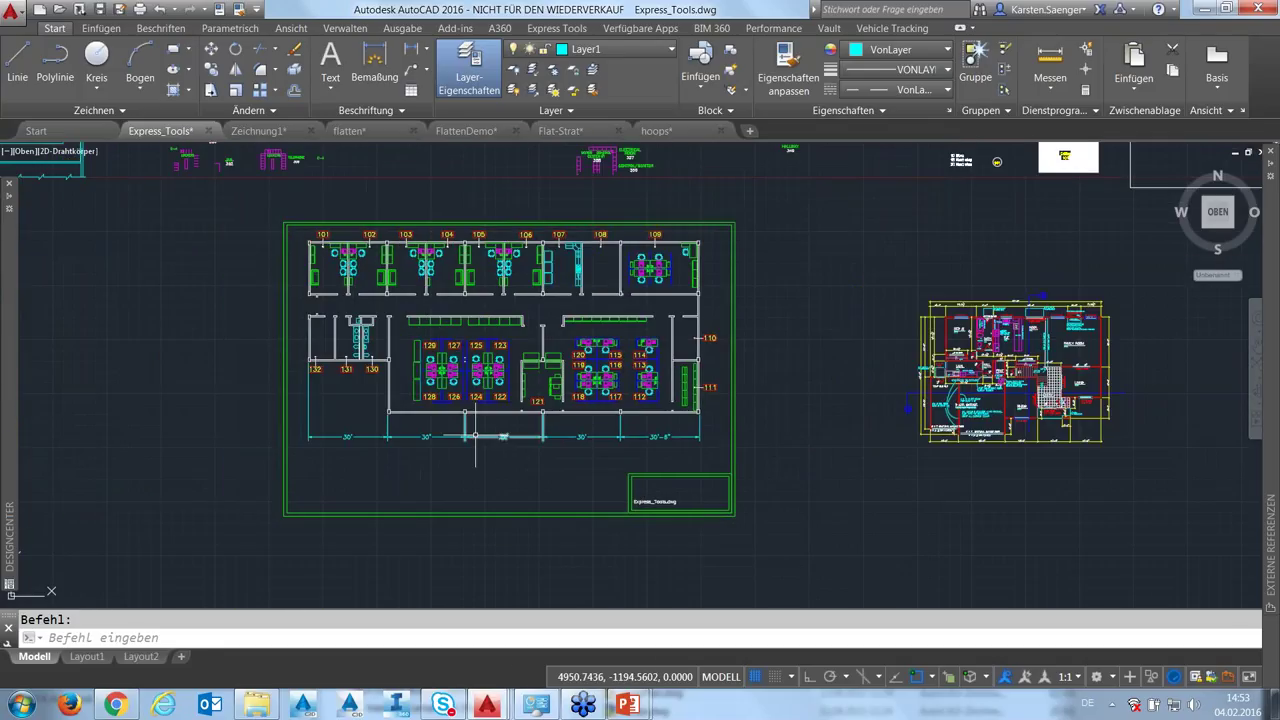
{"action": "scroll", "coordinate": [483, 461], "scroll_direction": "up", "scroll_amount": 2}
{"action": "middle_click_drag", "start_coordinate": [483, 461], "coordinate": [493, 480]}
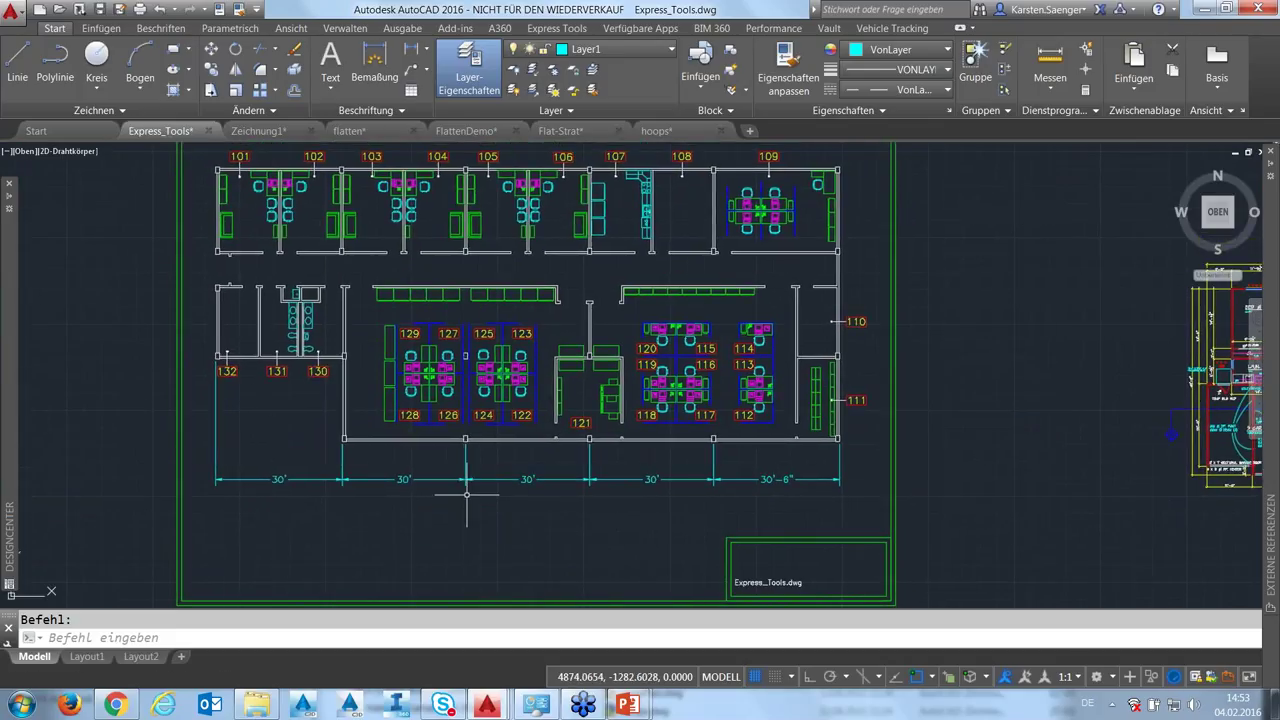
Start LAYWALK from the expanded Layer panel and enlarge its list to show more of the 54 layers
{"action": "left_click", "coordinate": [550, 110]}
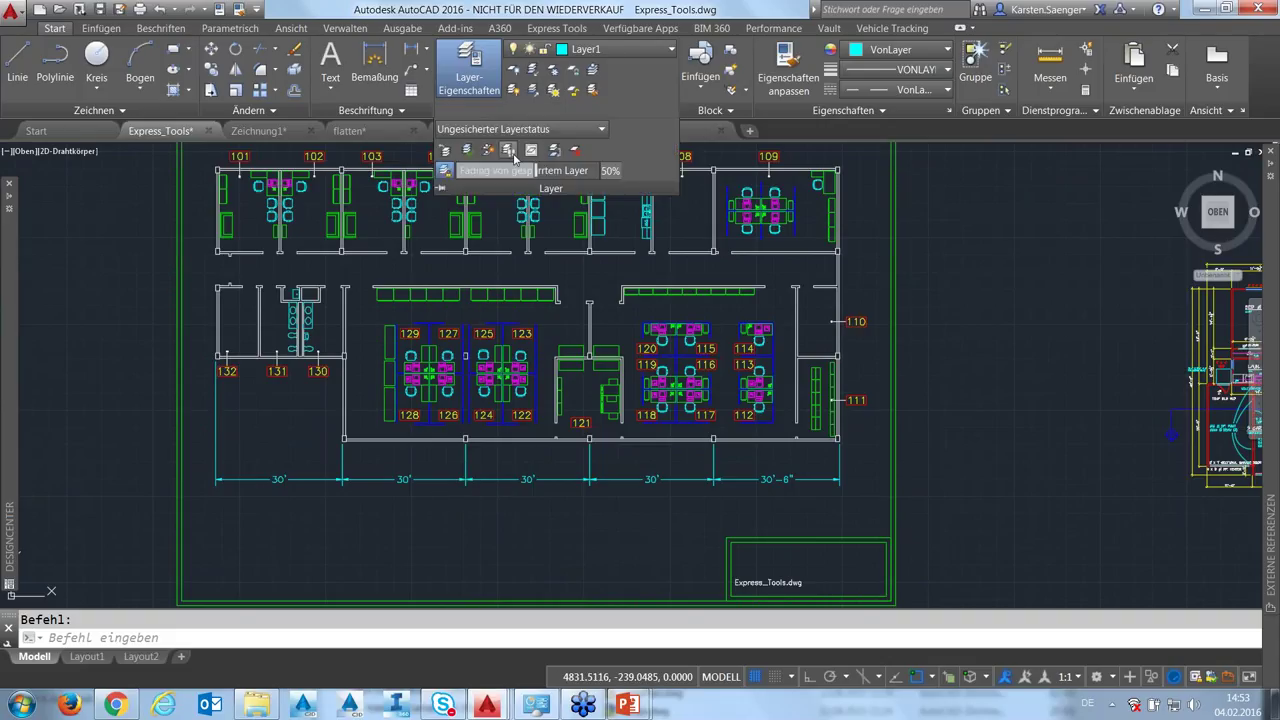
{"action": "left_click", "coordinate": [508, 151]}
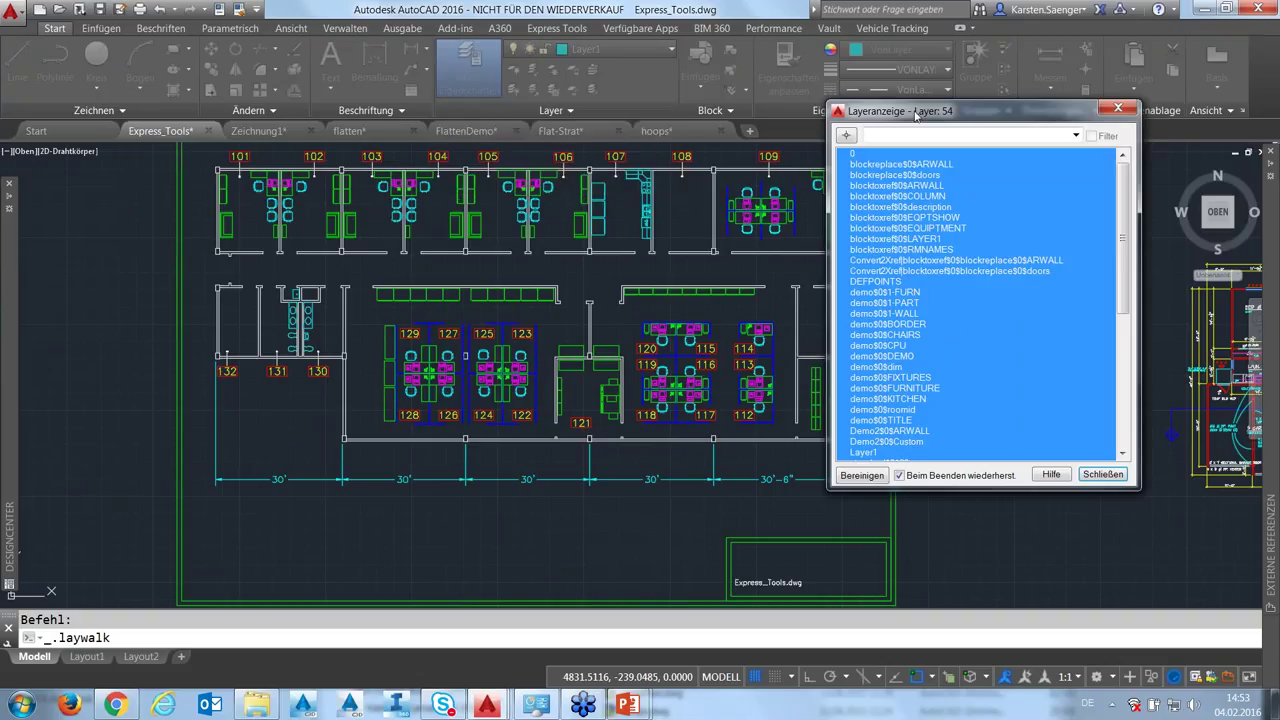
{"action": "mouse_move", "coordinate": [900, 110]}
{"action": "left_mouse_down"}
{"action": "mouse_move", "coordinate": [942, 86]}
{"action": "mouse_move", "coordinate": [984, 33]}
{"action": "left_mouse_up"}
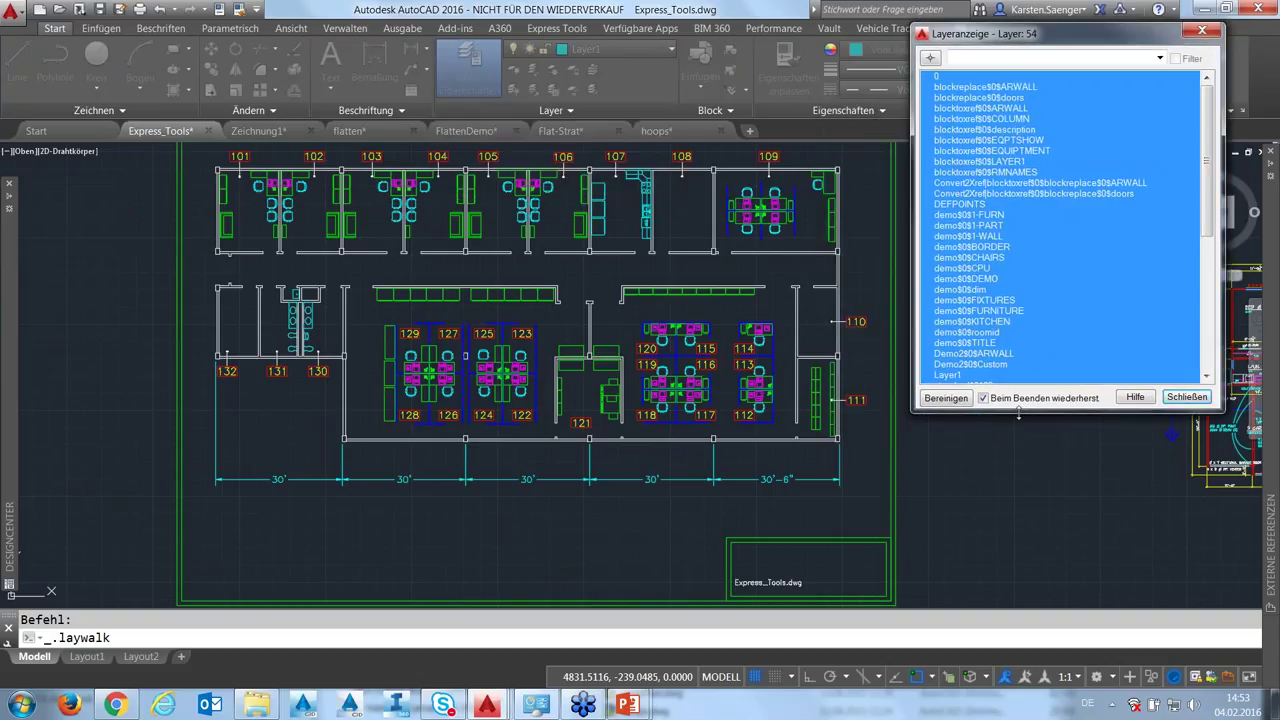
{"action": "left_click_drag", "start_coordinate": [1018, 411], "coordinate": [1015, 610]}
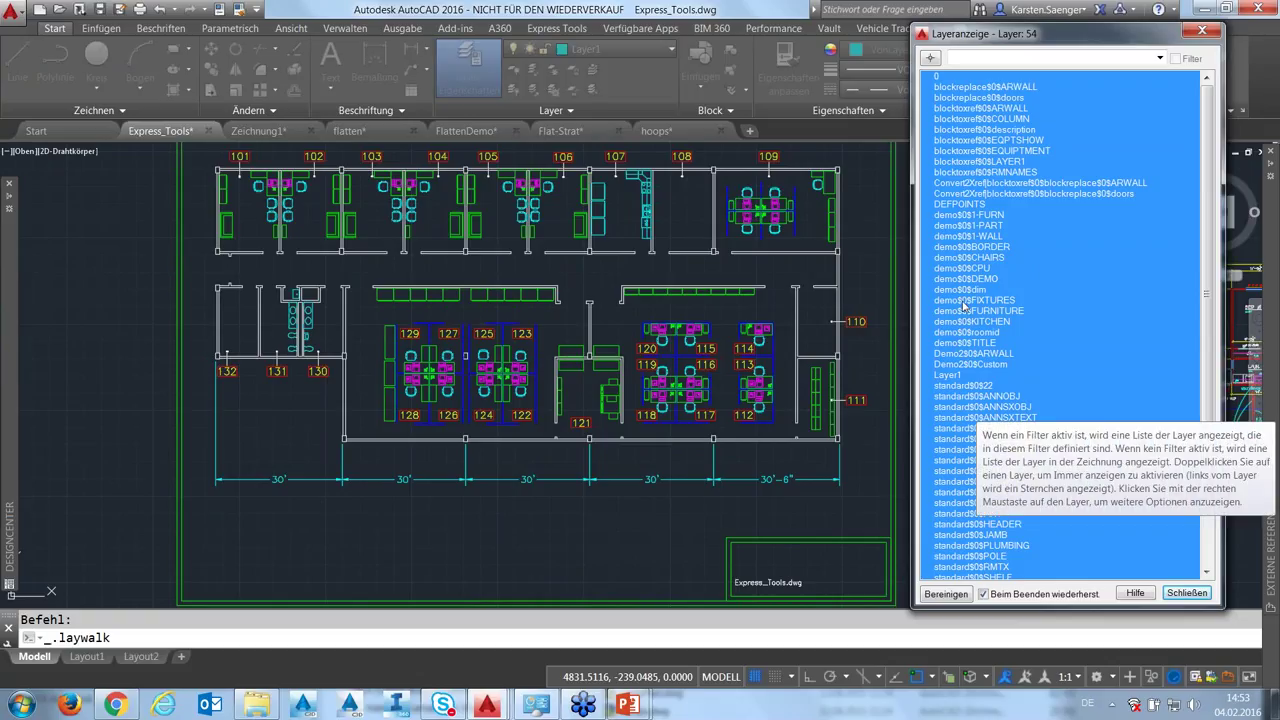
Isolate layers one by one: dim, CPU, CHAIRS, BORDER, wall, FURNITURE, room id, KITCHEN
{"action": "left_click", "coordinate": [966, 302]}
{"action": "left_click", "coordinate": [963, 289]}
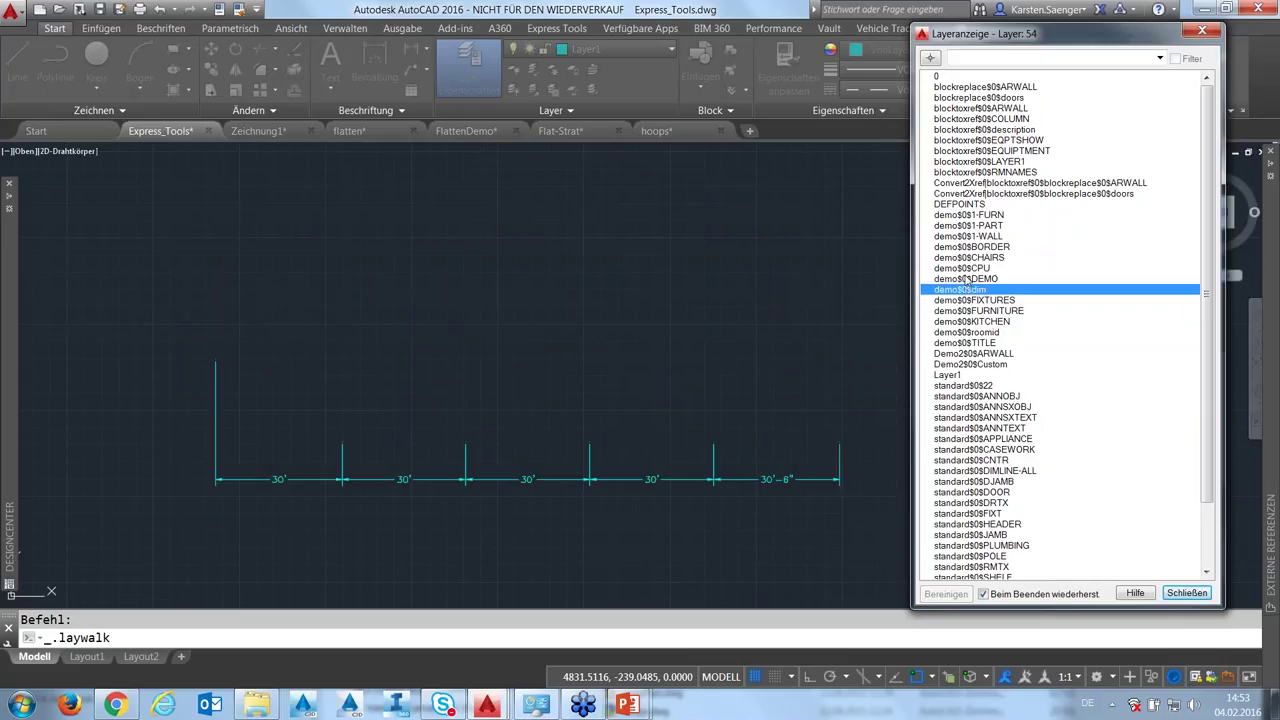
{"action": "left_click", "coordinate": [957, 279]}
{"action": "left_click", "coordinate": [970, 268]}
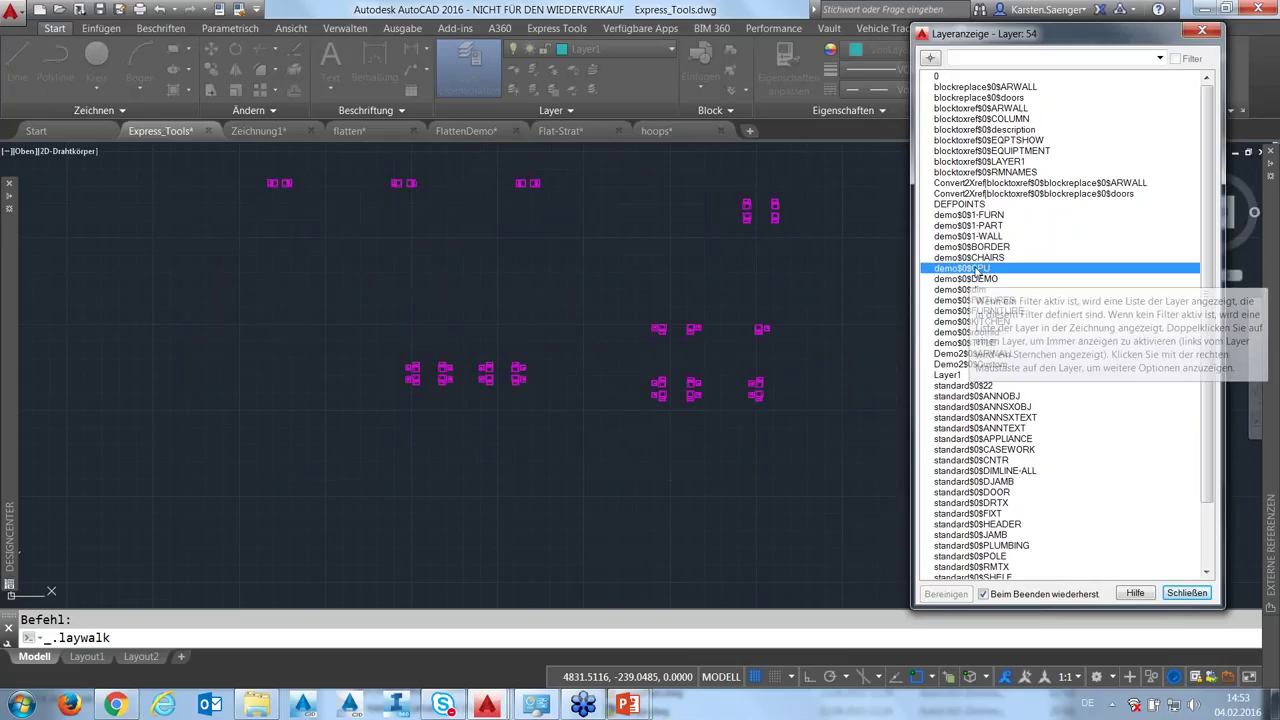
{"action": "left_click", "coordinate": [988, 258]}
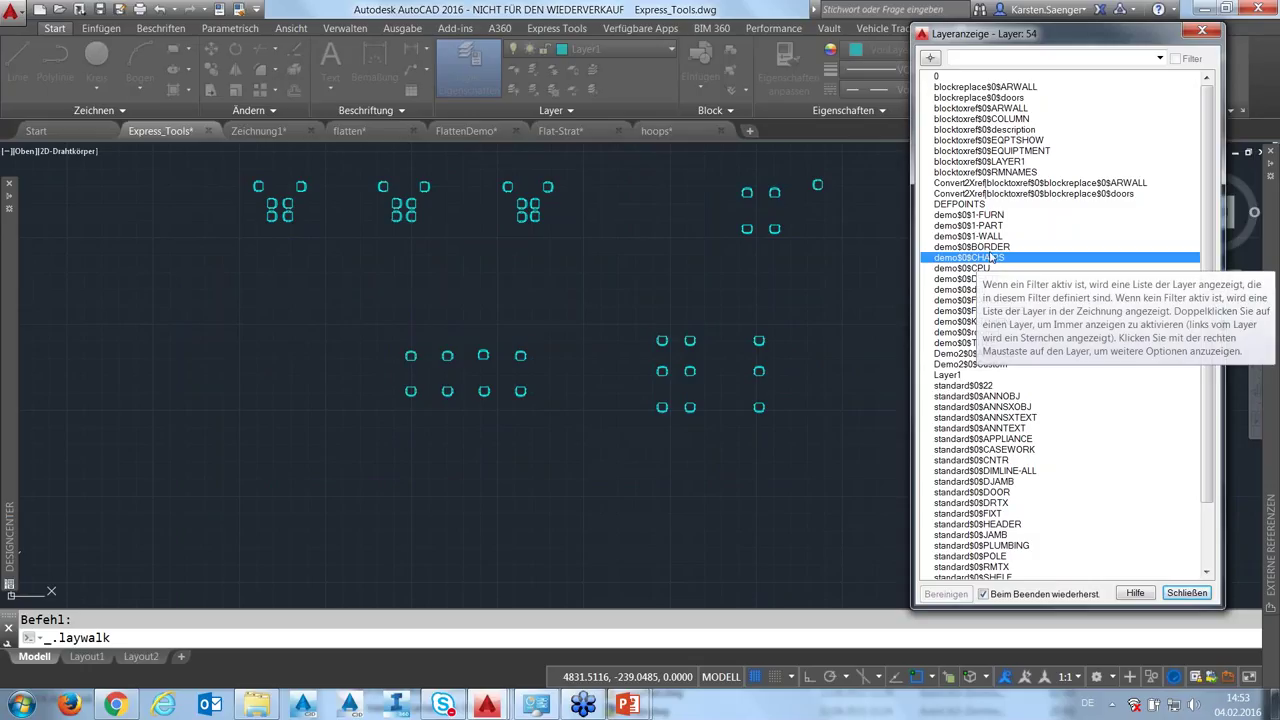
{"action": "left_click", "coordinate": [990, 247]}
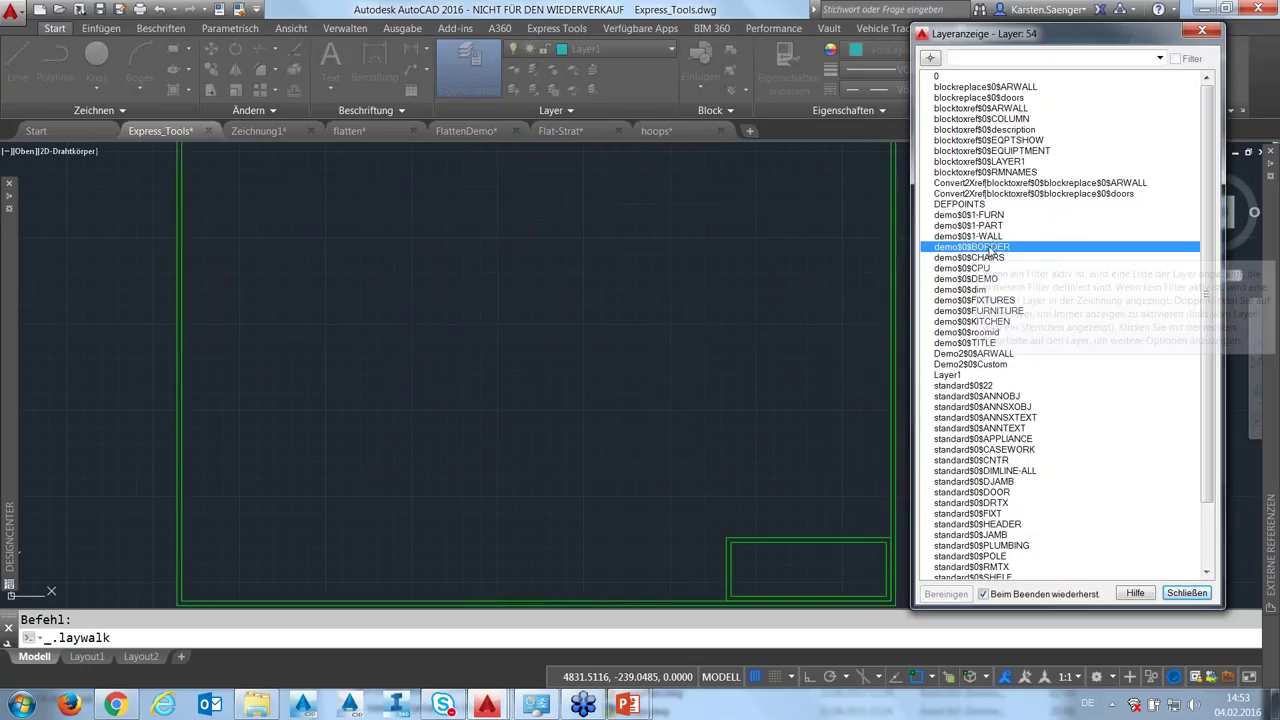
{"action": "left_click", "coordinate": [990, 237]}
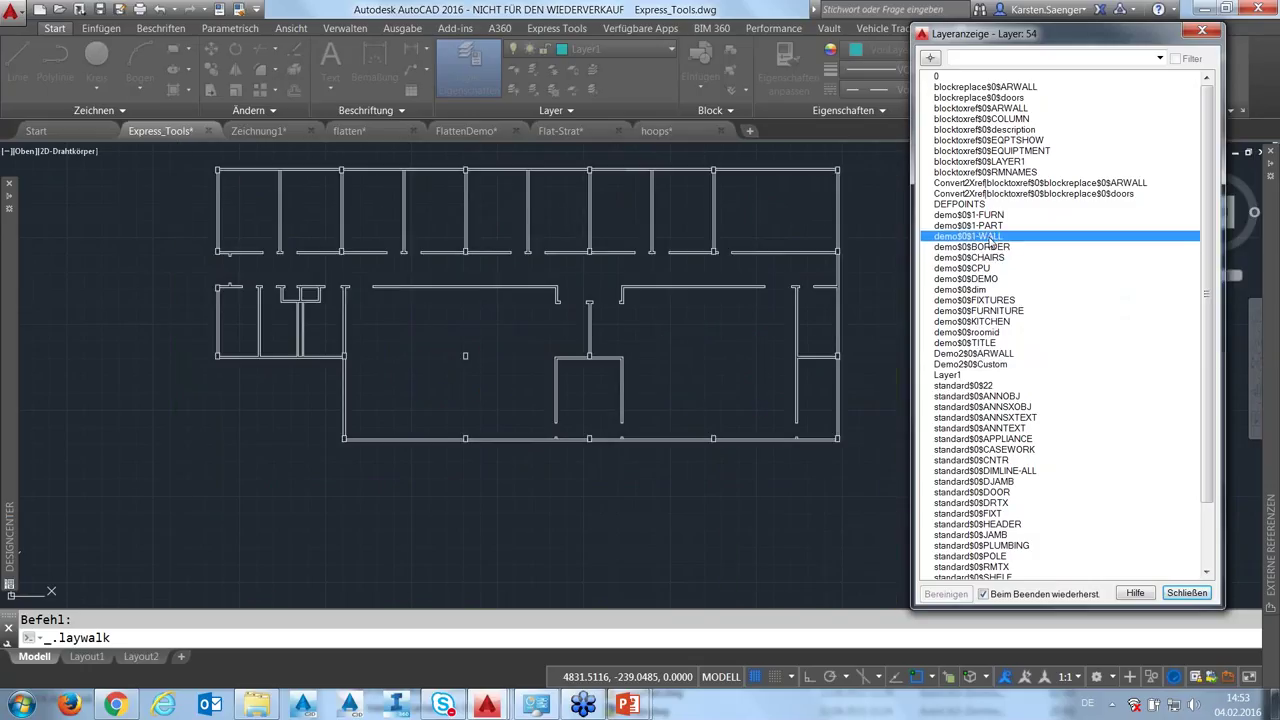
{"action": "left_click", "coordinate": [957, 313]}
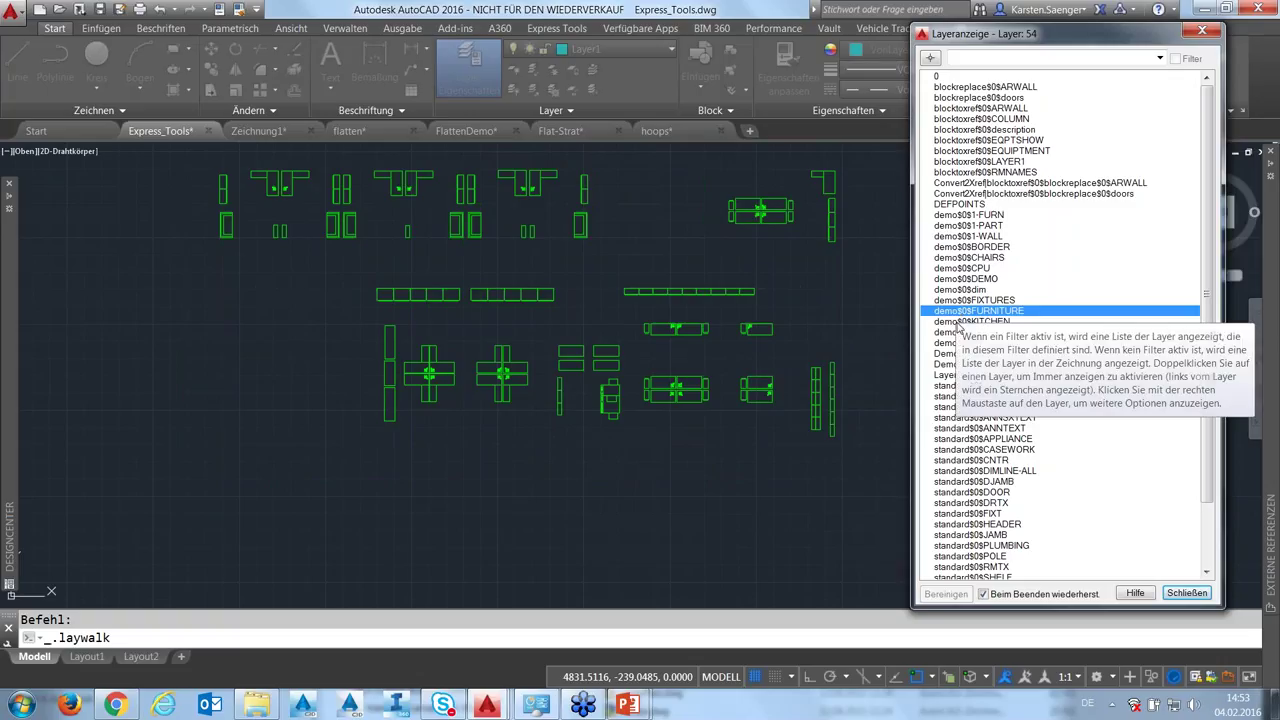
{"action": "left_click", "coordinate": [950, 333]}
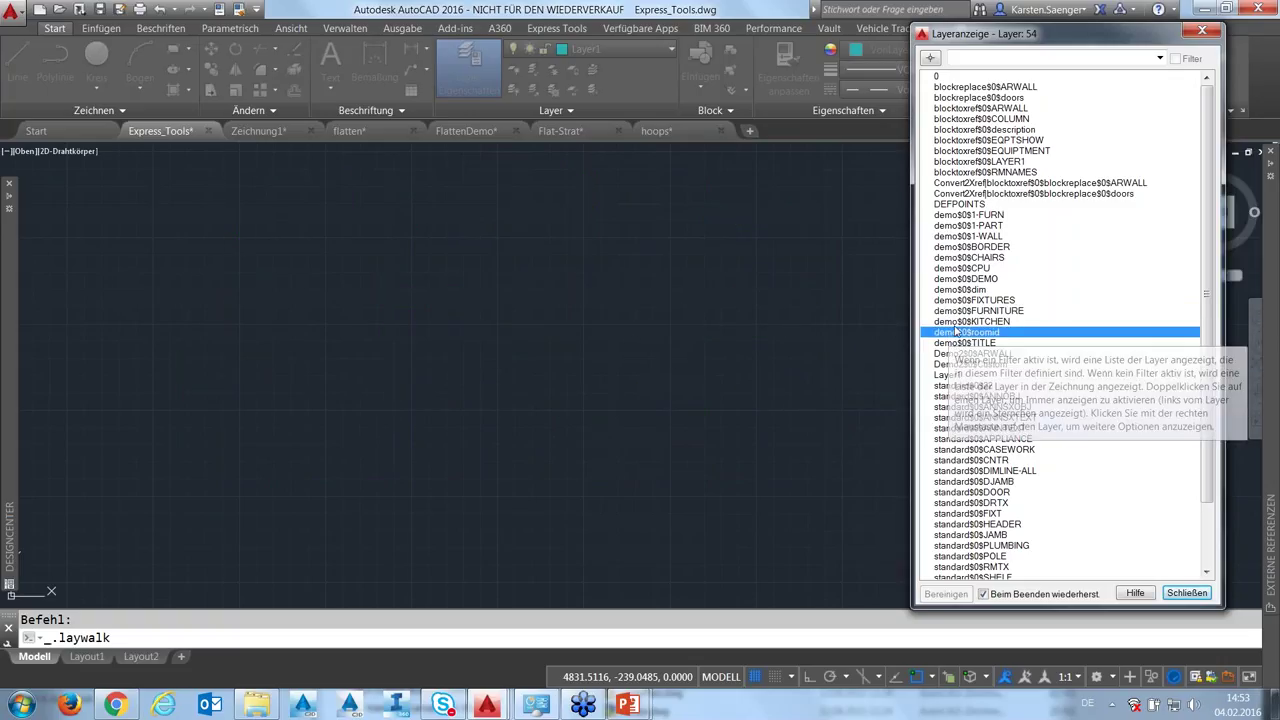
{"action": "left_click", "coordinate": [958, 321]}
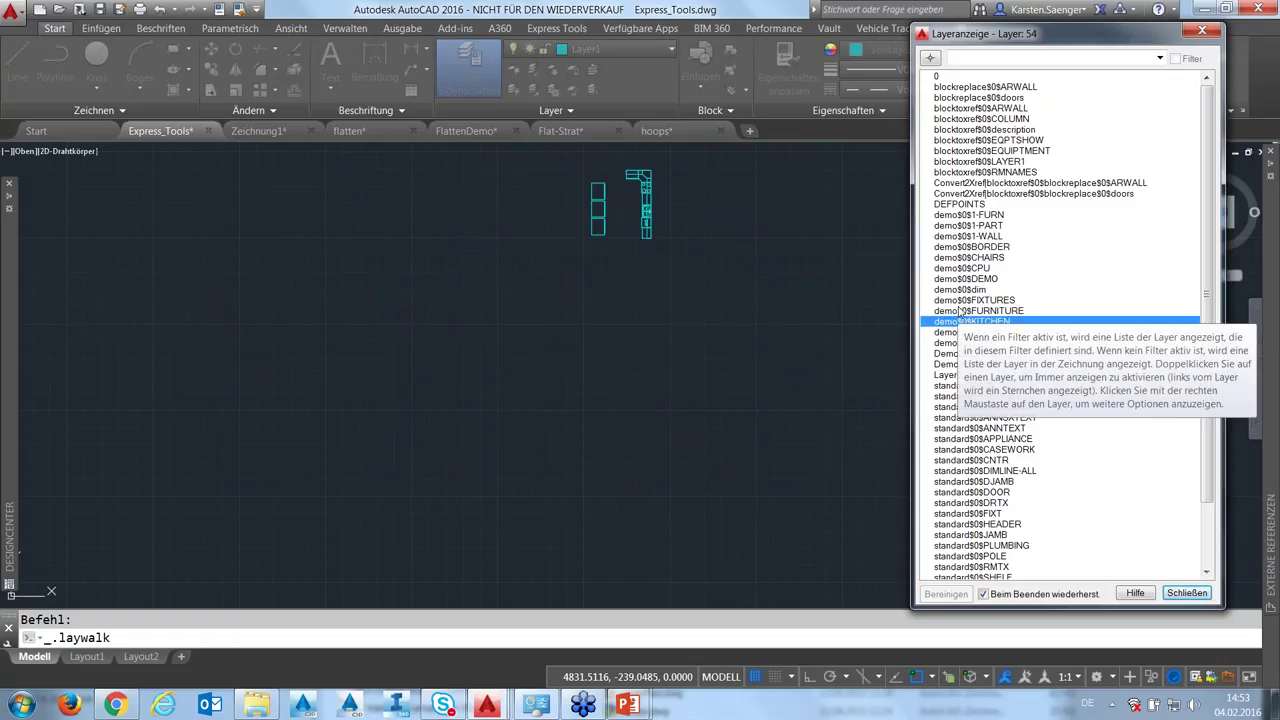
Show demo$0$dim alone, then end on demo$0$1-WALL and move the browser aside
{"action": "left_click", "coordinate": [973, 290]}
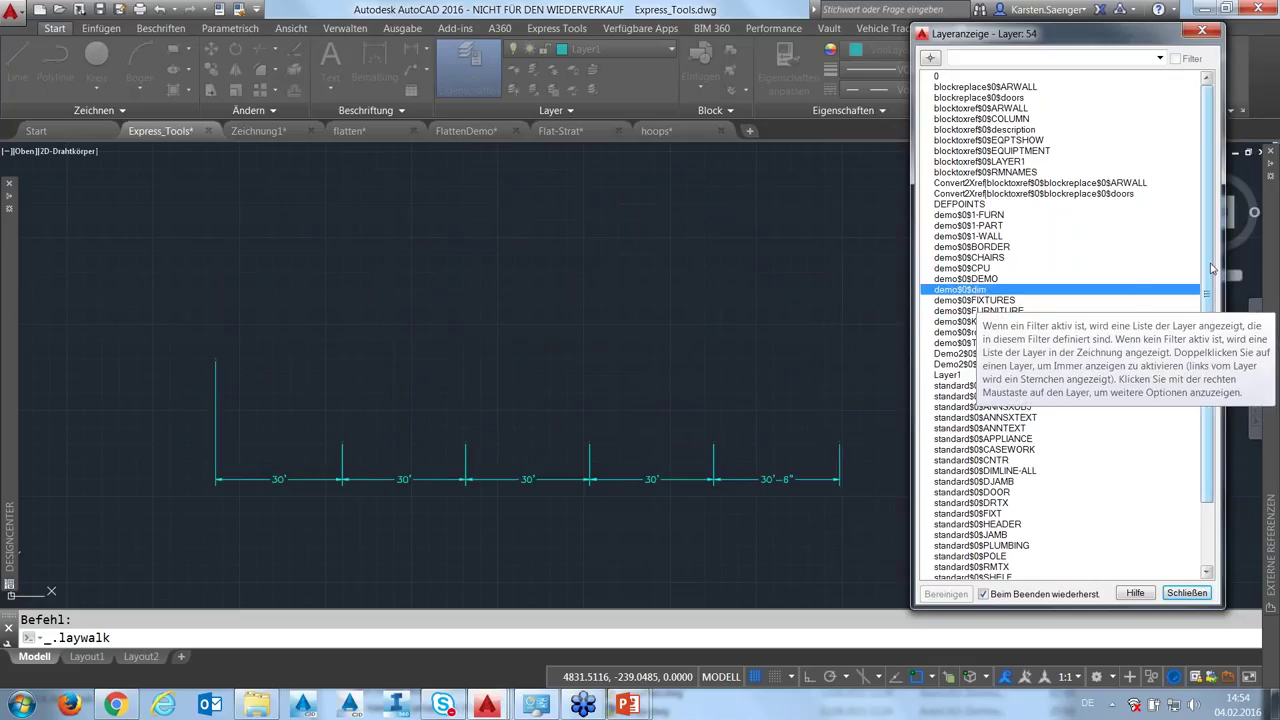
{"action": "left_click", "coordinate": [991, 238]}
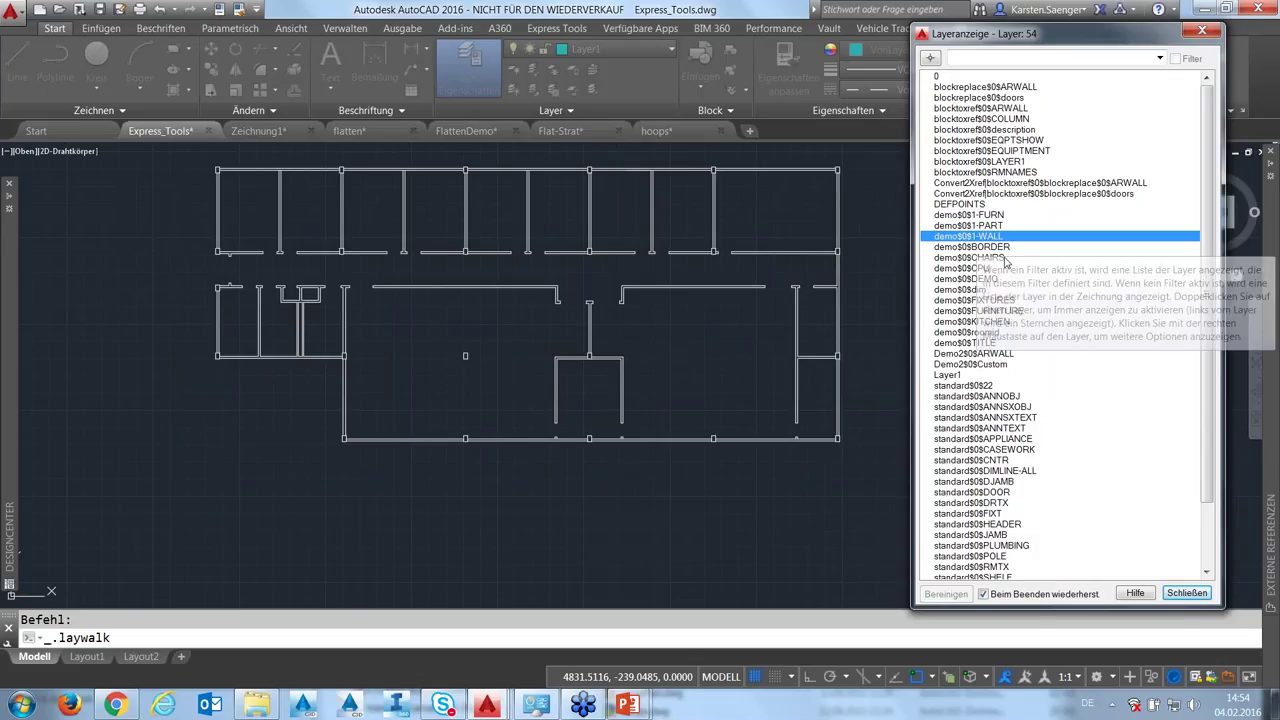
{"action": "left_click_drag", "start_coordinate": [999, 34], "coordinate": [939, 28]}
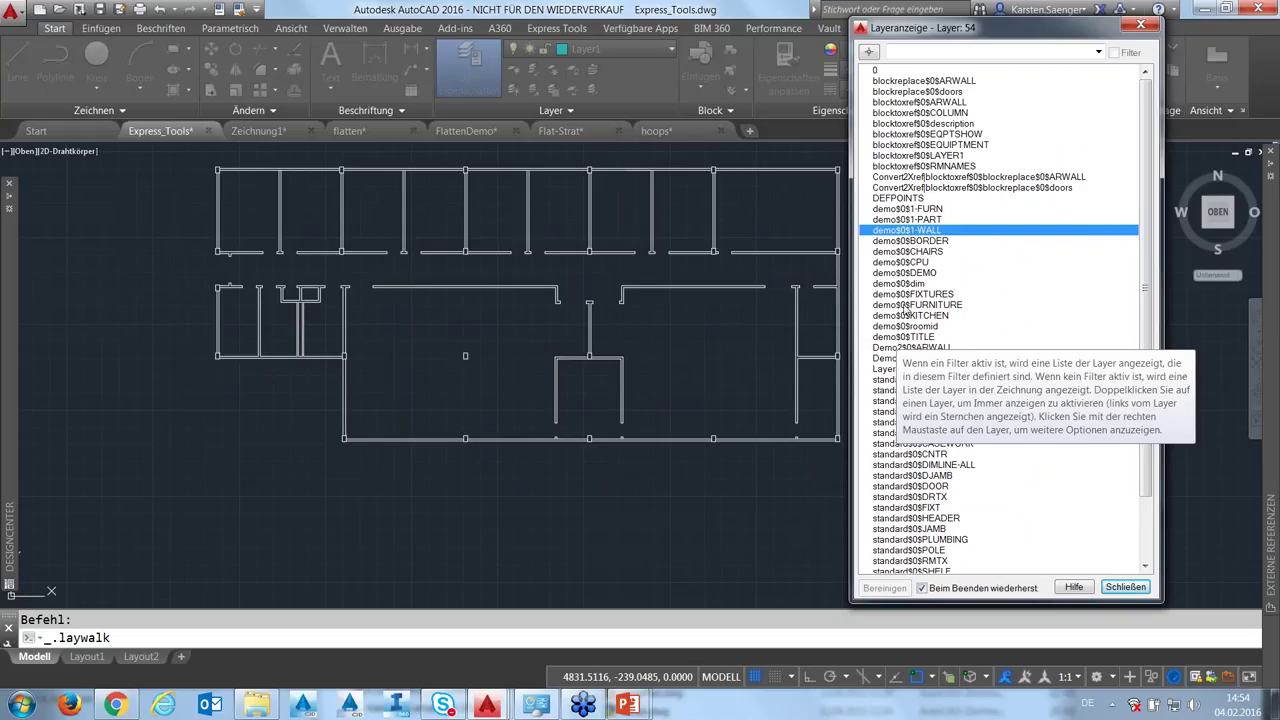
Add demo$0$FURNITURE to the walls, save layer state 'grundriss', and close Layeranzeige
{"action": "left_click", "coordinate": [905, 305], "text": "ctrl"}
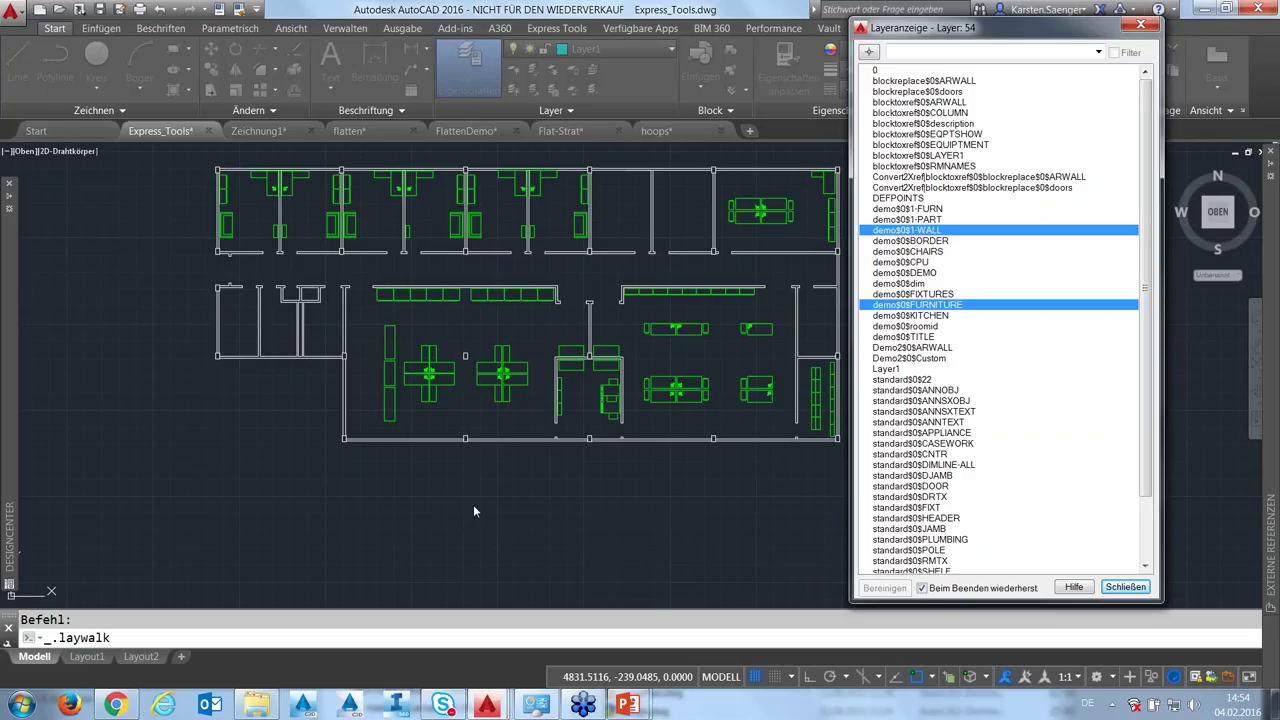
{"action": "right_click", "coordinate": [940, 307]}
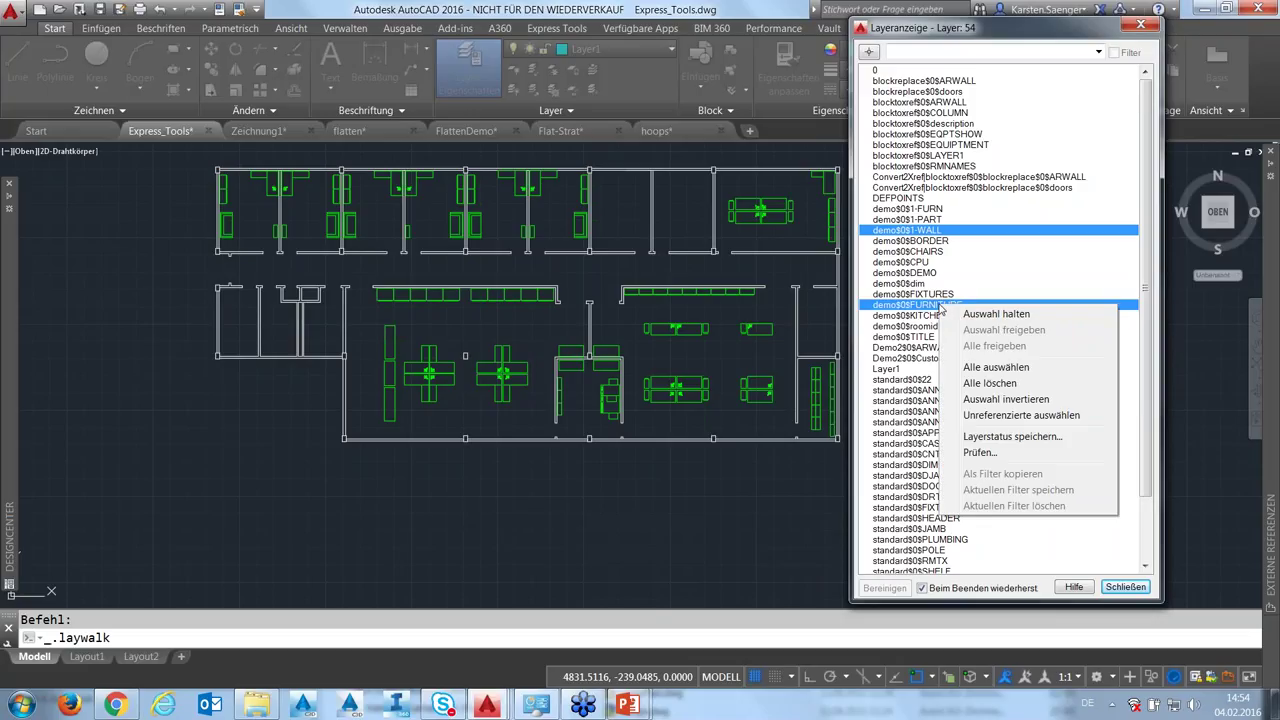
{"action": "left_click", "coordinate": [996, 440]}
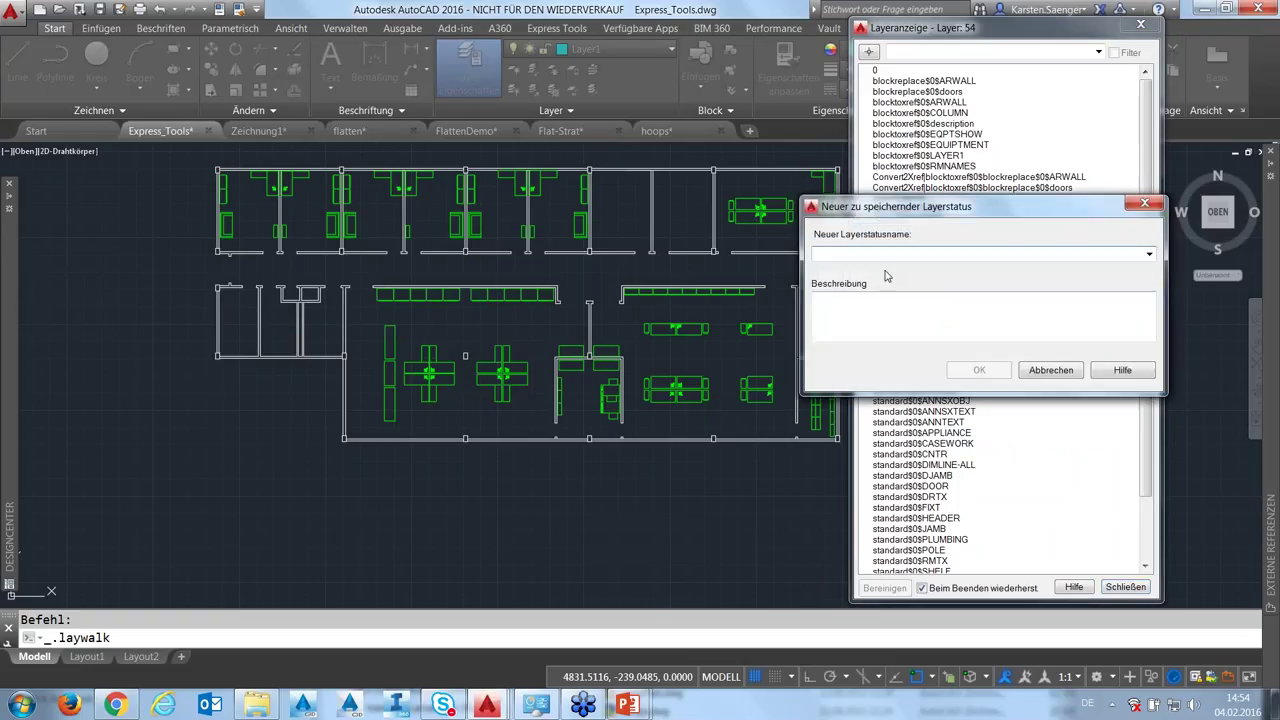
{"action": "type", "text": "grun"}
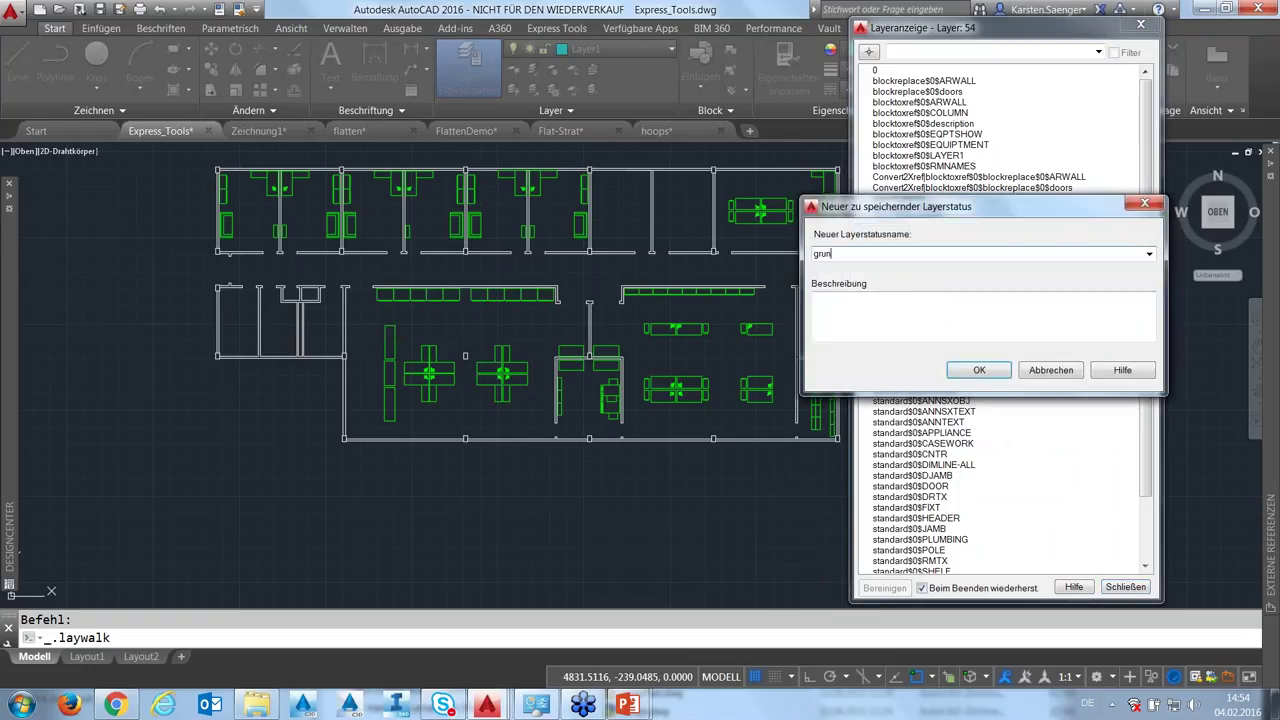
{"action": "type", "text": "driss"}
{"action": "left_click", "coordinate": [966, 372]}
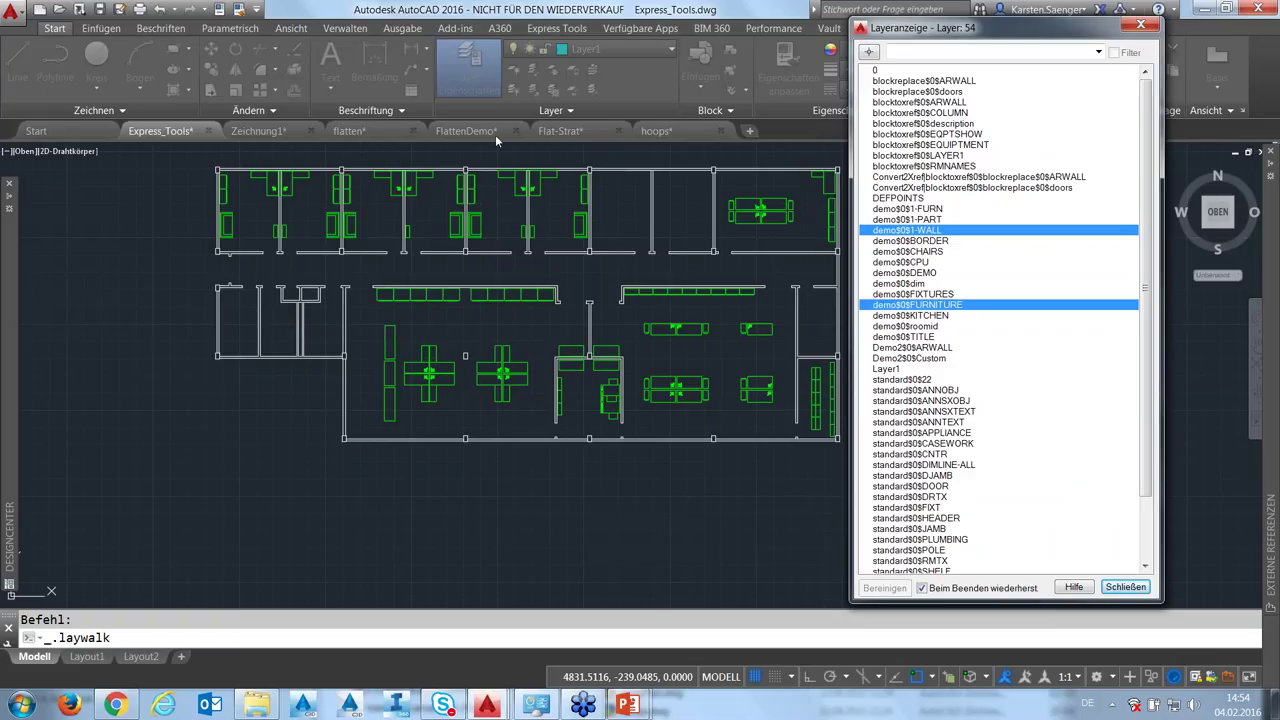
{"action": "left_click", "coordinate": [1114, 590]}
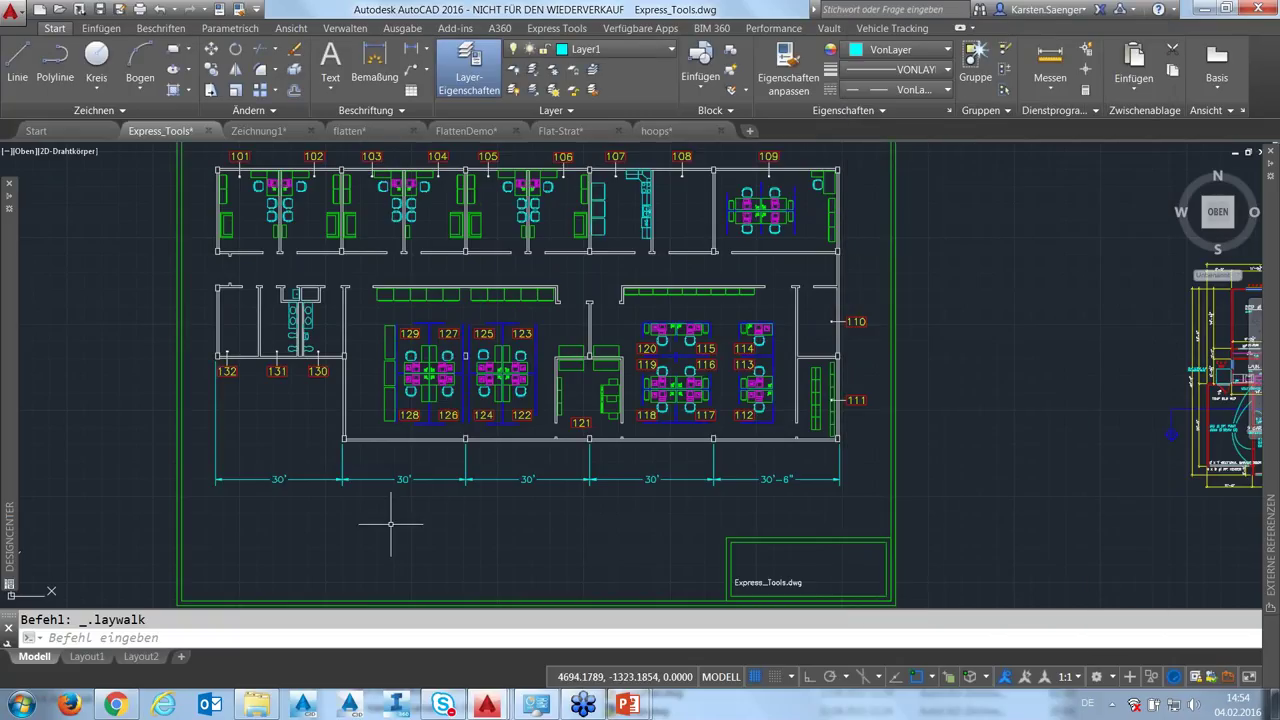
Apply the grundriss layer state from the Layer panel dropdown, then go to the Start page
{"action": "left_click", "coordinate": [540, 110]}
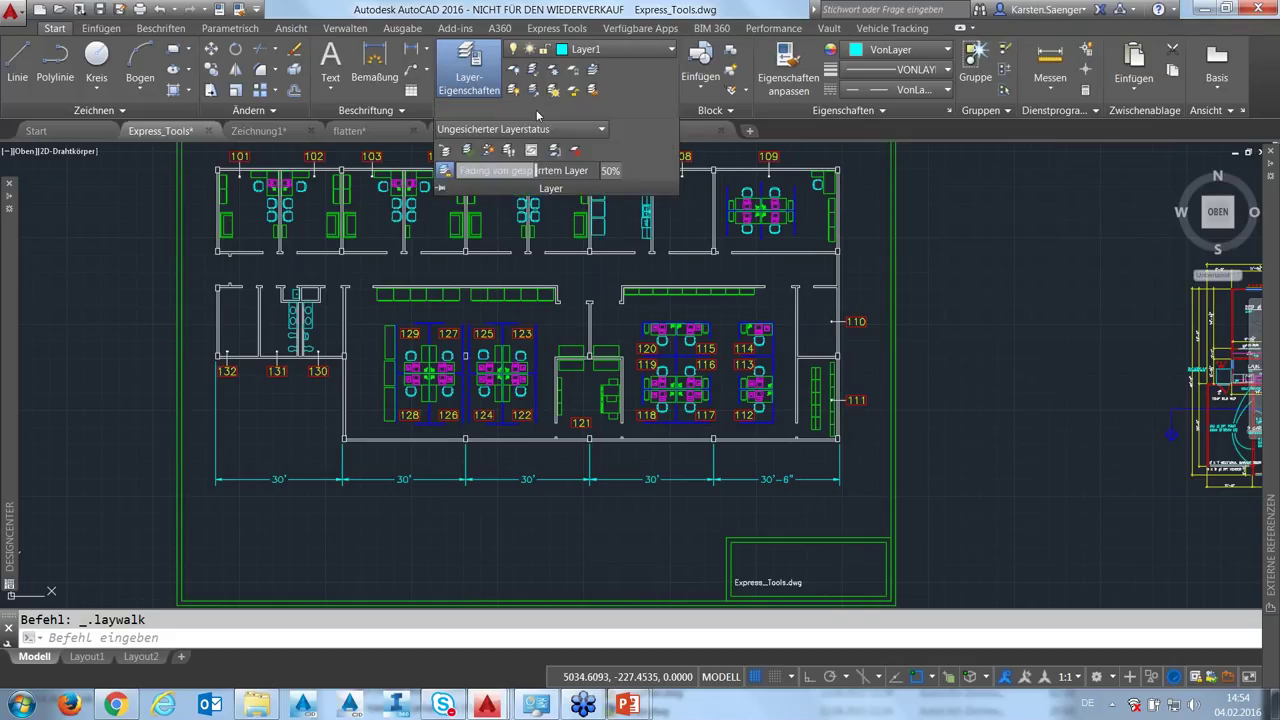
{"action": "left_click", "coordinate": [603, 130]}
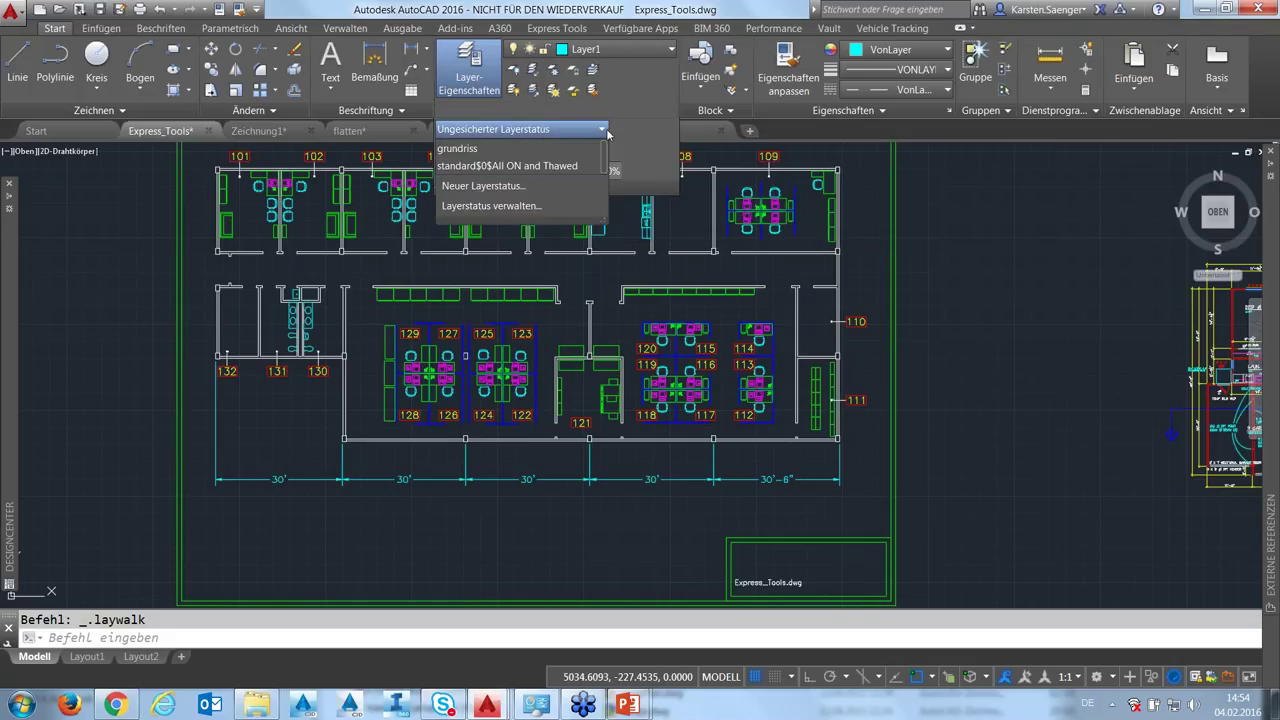
{"action": "left_click", "coordinate": [460, 149]}
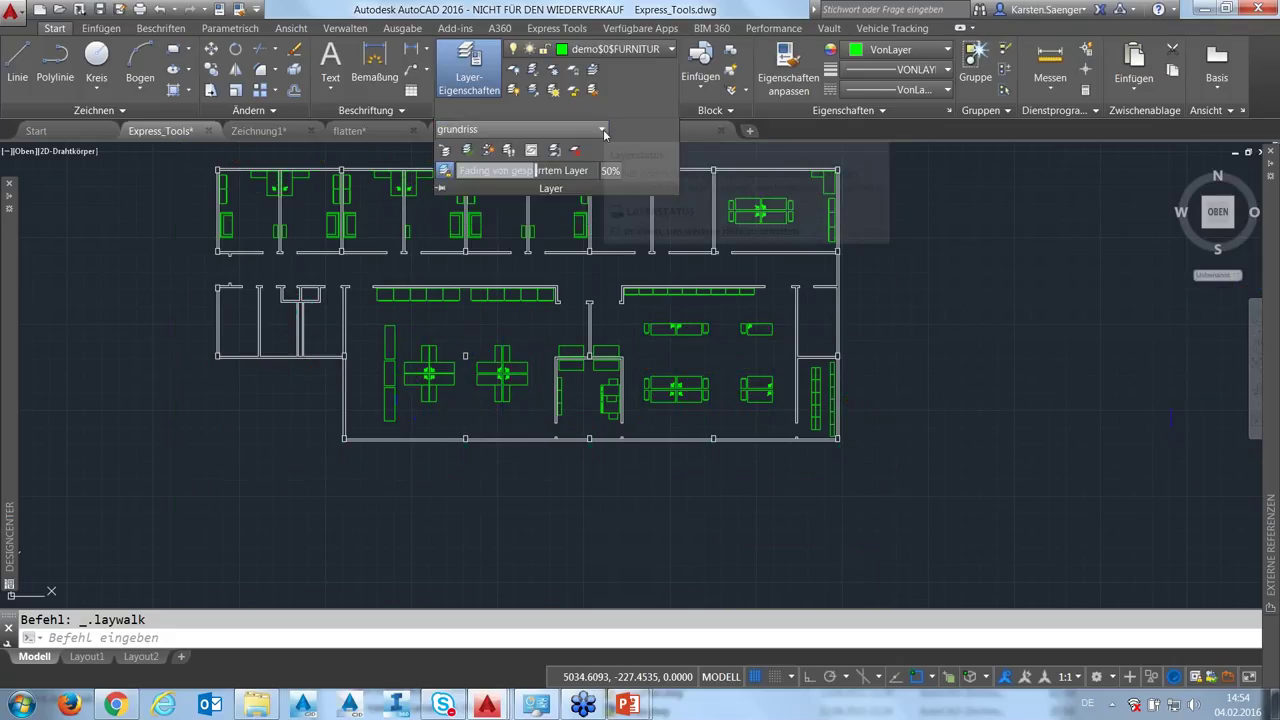
{"action": "left_click", "coordinate": [603, 130]}
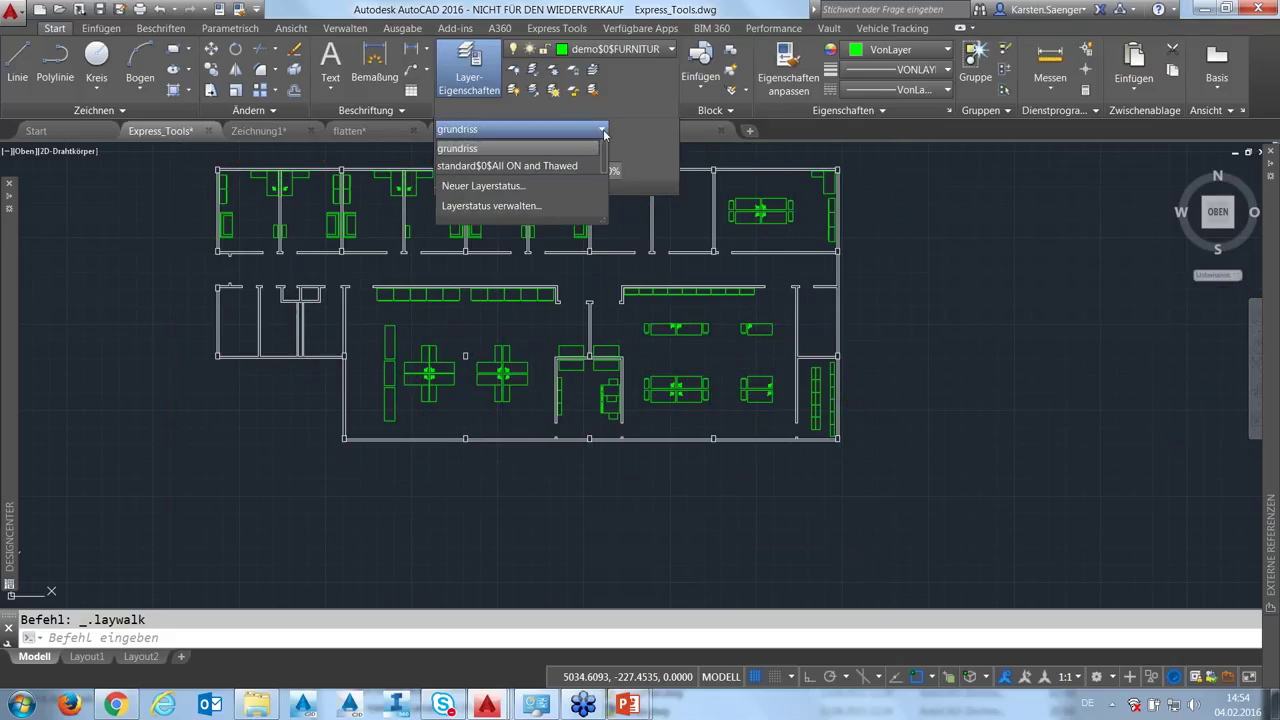
{"action": "left_click", "coordinate": [541, 128]}
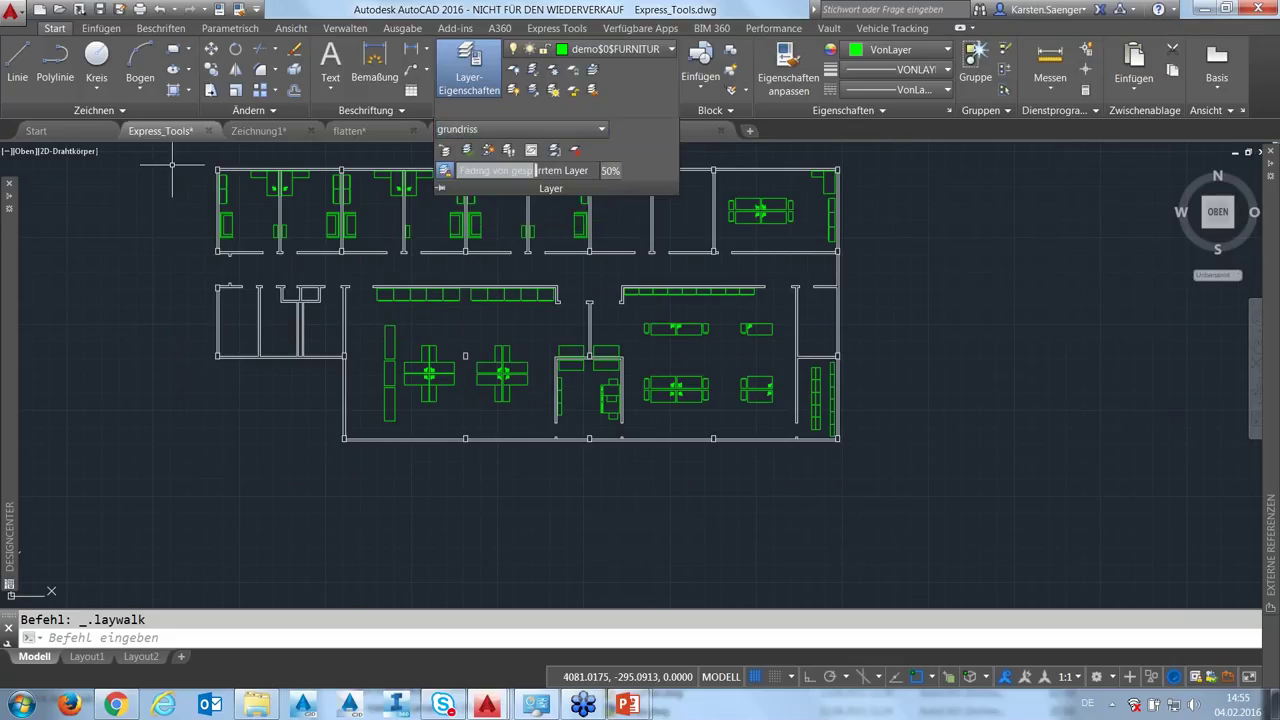
{"action": "left_click", "coordinate": [36, 131]}
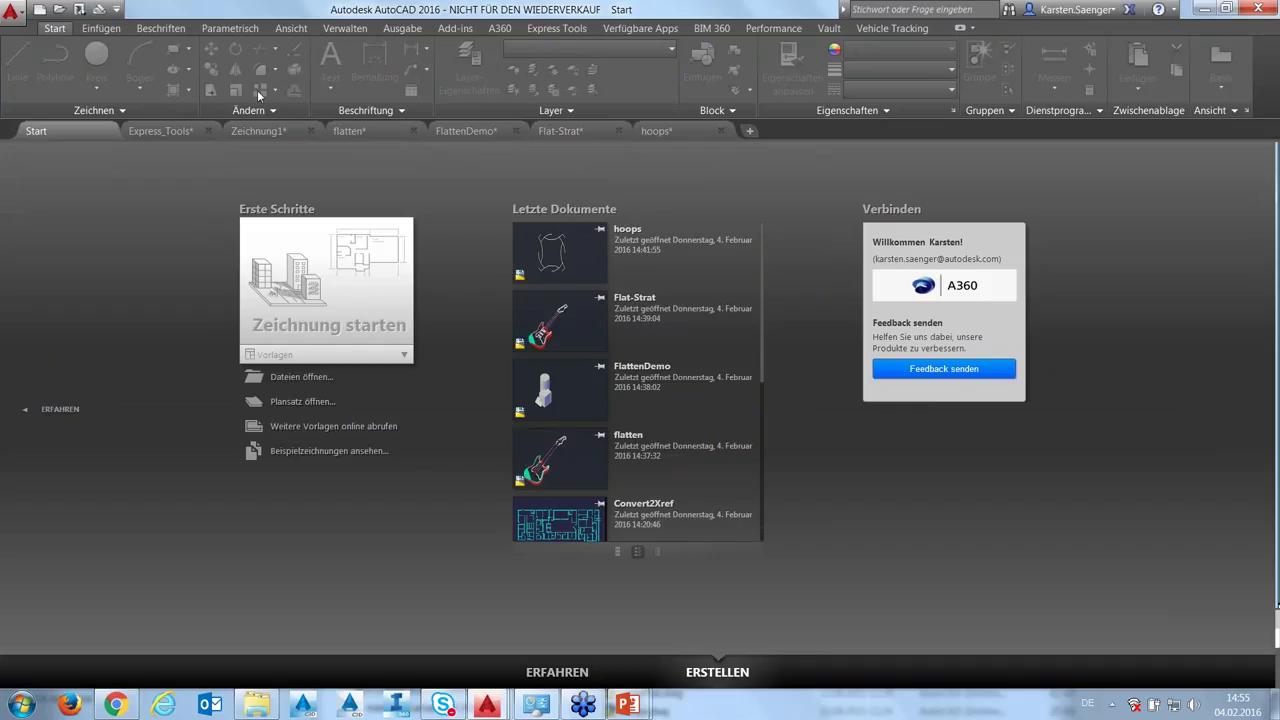
Return to the Express_Tools drawing tab before moving to the Weitere Quellen slide
{"action": "left_click", "coordinate": [156, 138]}
{"action": "left_click", "coordinate": [561, 30]}
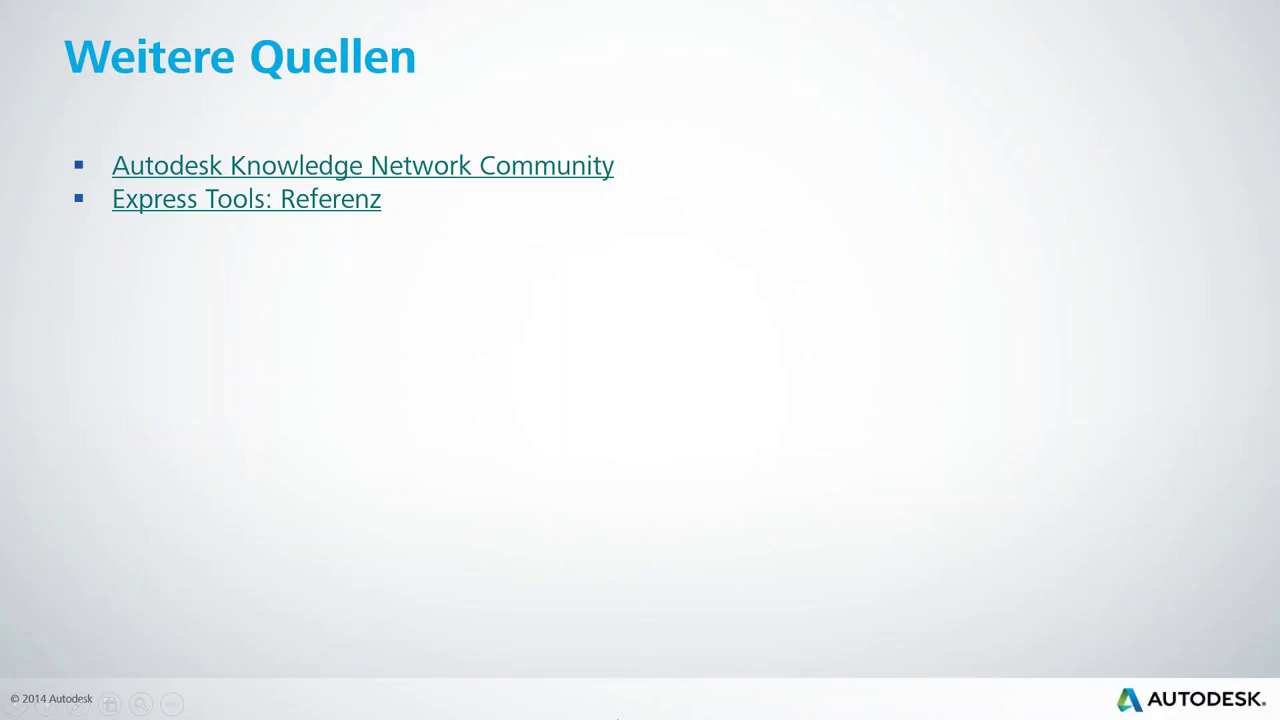
Stay in the PowerPoint slideshow and advance to the closing 'Fragen Sie uns.' Q&A slide
{"action": "key", "text": "alt+Tab"}
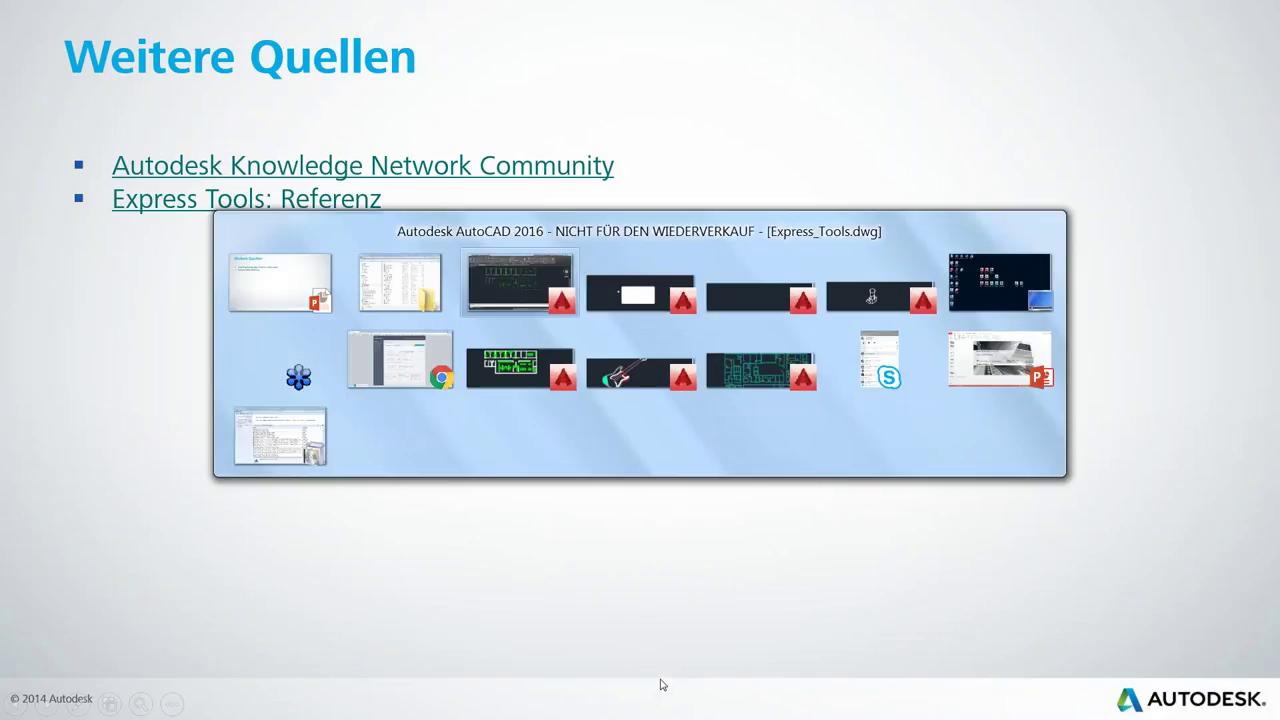
{"action": "key", "text": "alt+Tab"}
{"action": "key", "text": "alt+Tab"}
{"action": "key", "text": "alt+Tab"}
{"action": "key", "text": "alt+Tab"}
{"action": "key", "text": "alt+Tab"}
{"action": "key", "text": "alt+Tab"}
{"action": "key", "text": "alt+Tab"}
{"action": "key", "text": "alt+Tab"}
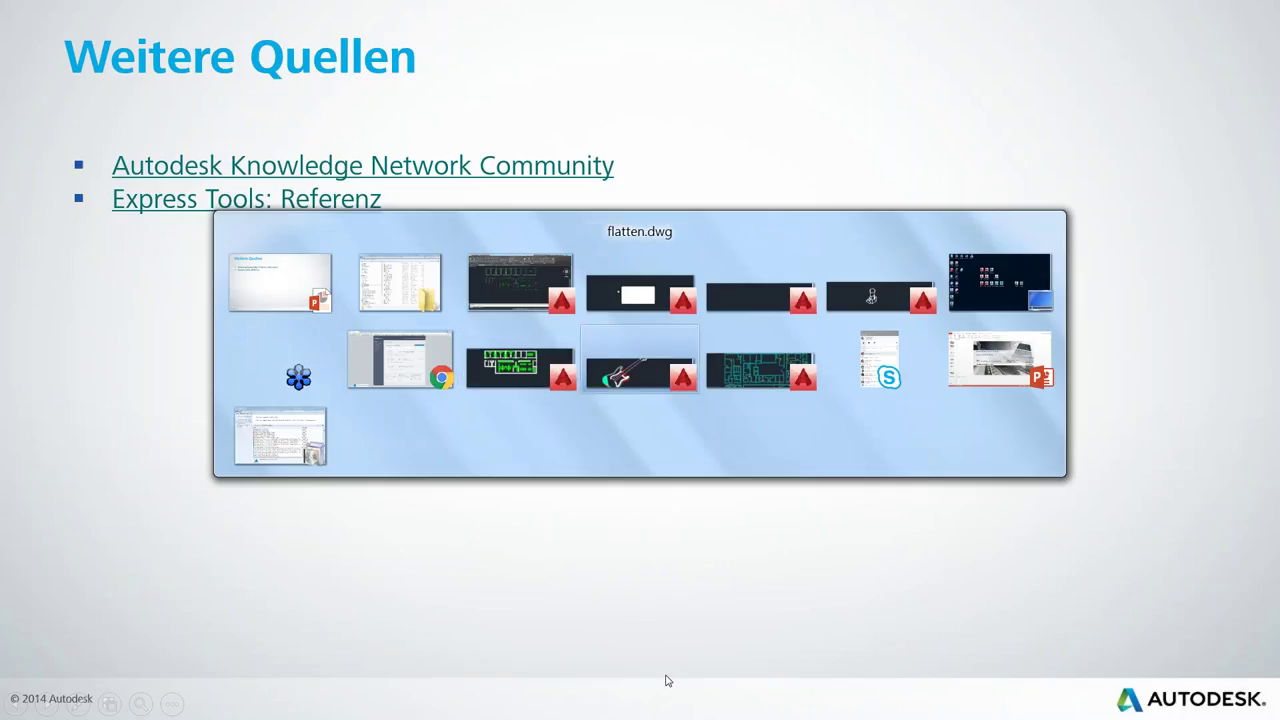
{"action": "key", "text": "alt+Tab"}
{"action": "key", "text": "alt+Tab"}
{"action": "key", "text": "alt+Tab"}
{"action": "key", "text": "alt+Tab"}
{"action": "key", "text": "alt+Tab"}
{"action": "key", "text": "alt+Tab"}
{"action": "key", "text": "alt+Tab"}
{"action": "key", "text": "alt+Tab"}
{"action": "key", "text": "alt+Tab"}
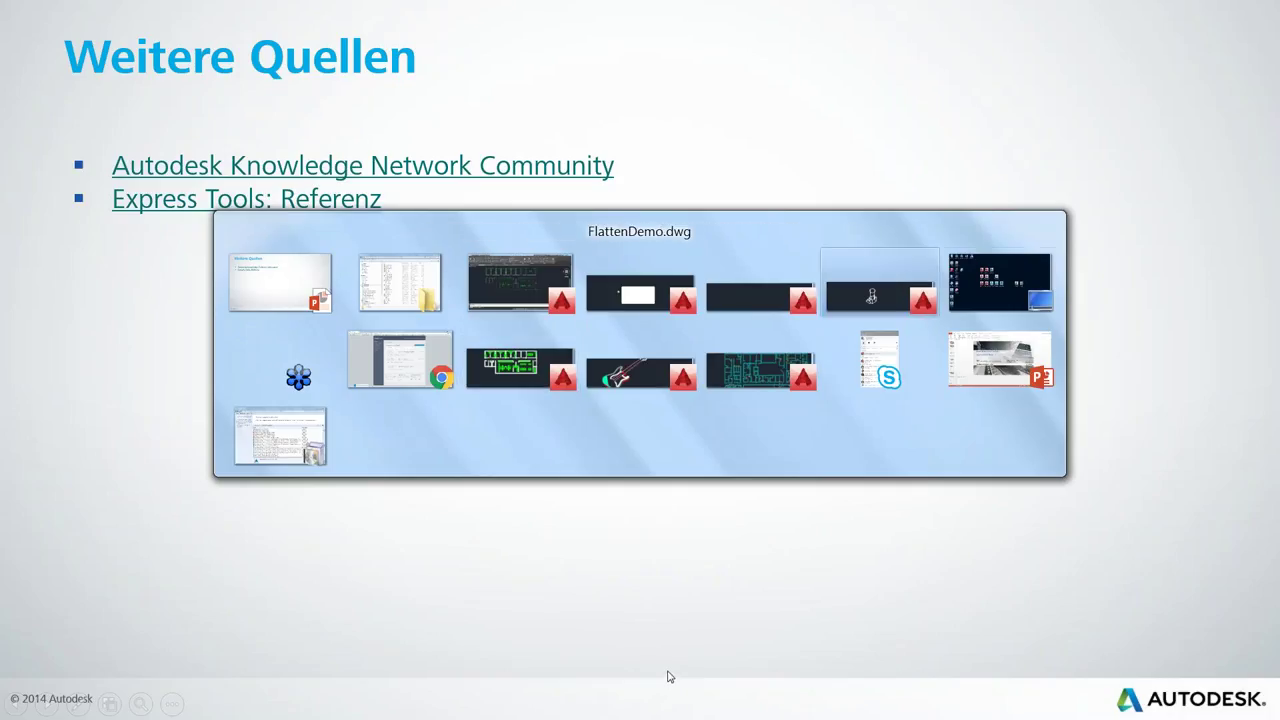
{"action": "key", "text": "alt+Tab"}
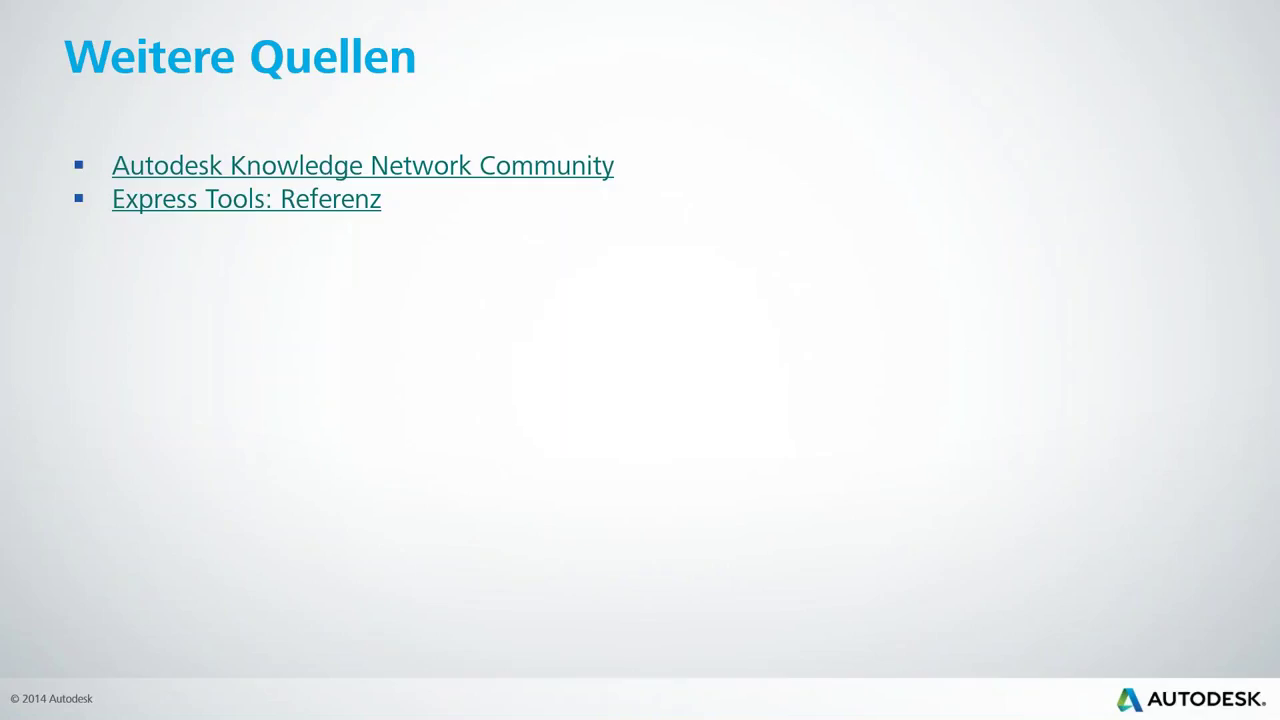
{"action": "key", "text": "Right"}
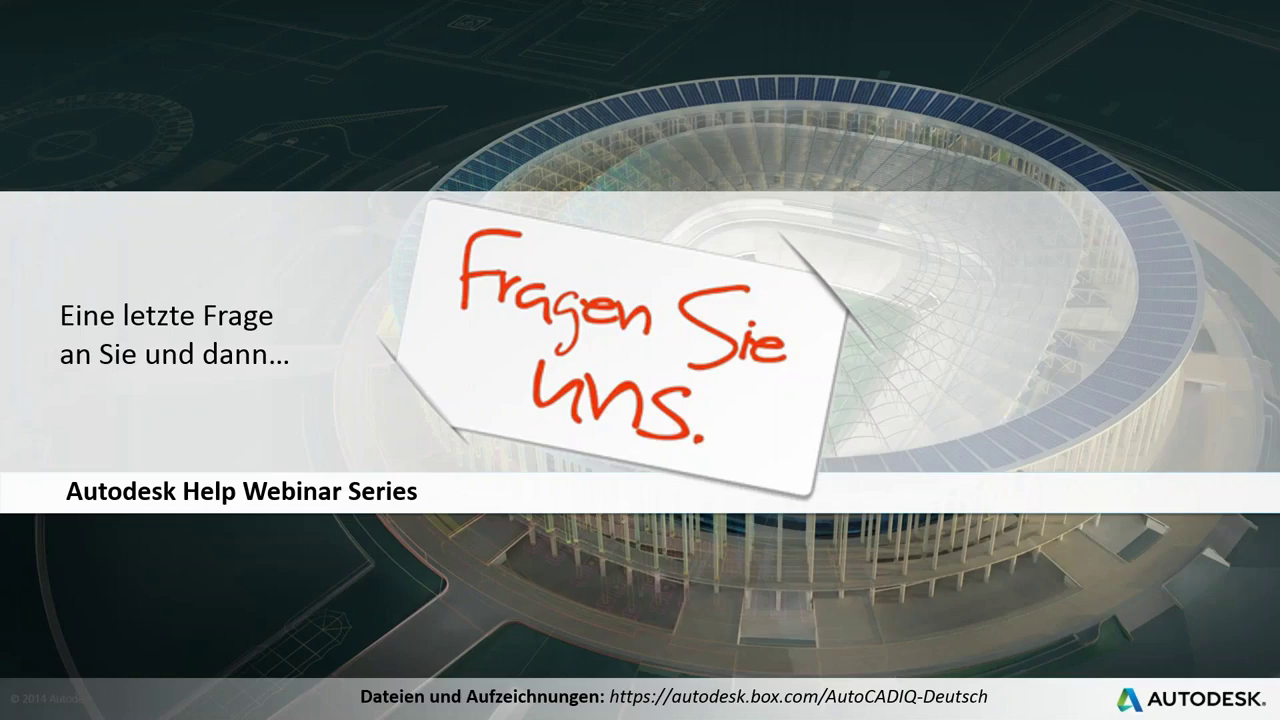